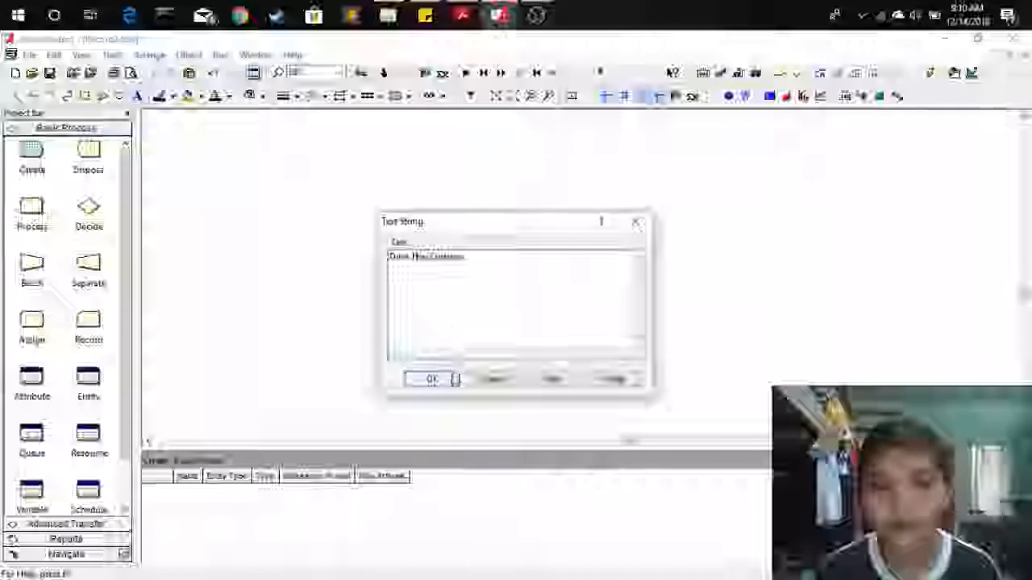
Enlarge the font of the 'Drive Thru Customer' title text and position it on the canvas.
click(337, 192)
double_click(340, 191)
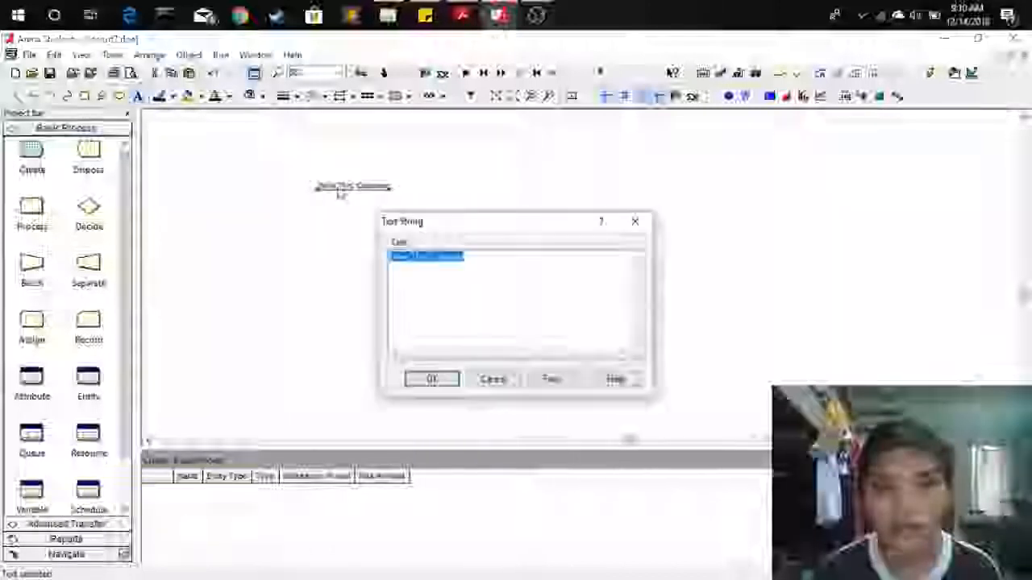
click(551, 378)
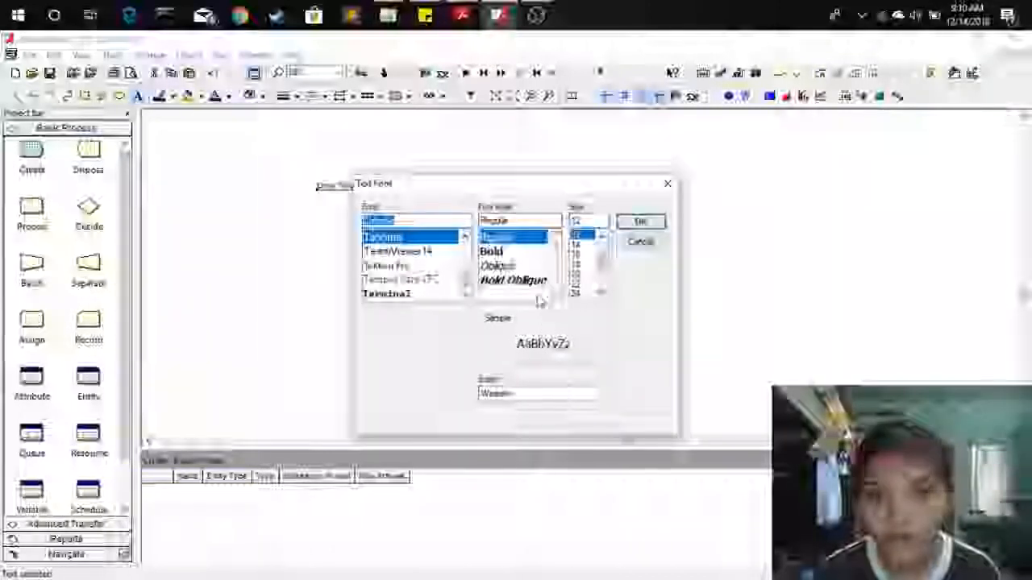
click(577, 273)
click(640, 221)
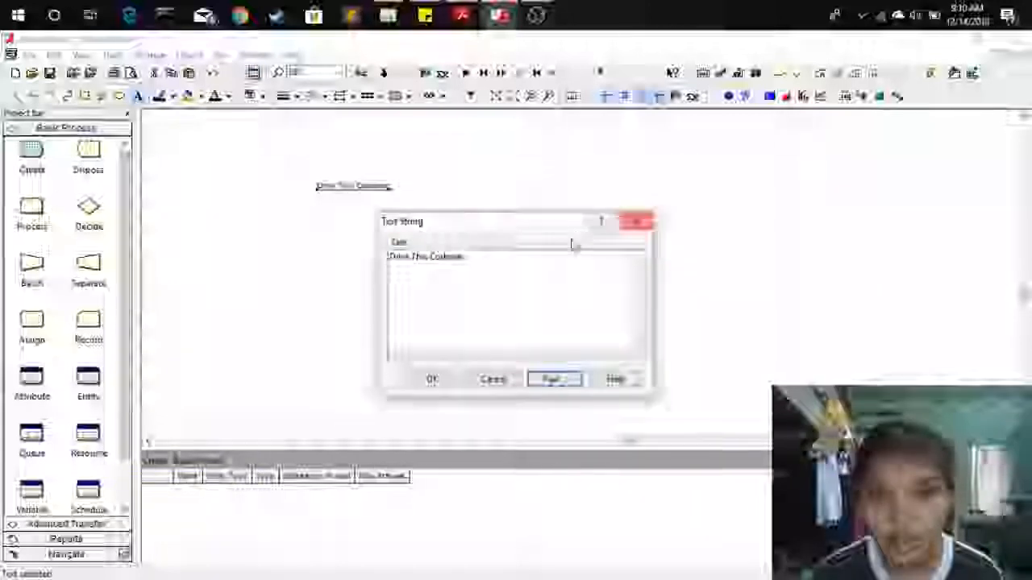
click(442, 382)
drag(381, 185, 403, 190)
click(413, 252)
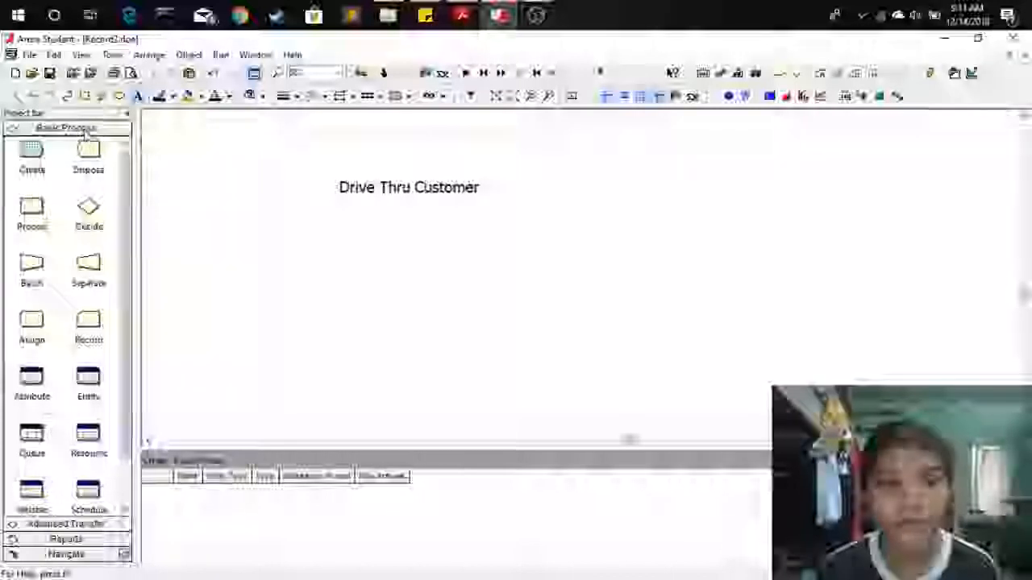
Place a Create module on the canvas and name it Drive Thru Customer.
drag(32, 157, 264, 252)
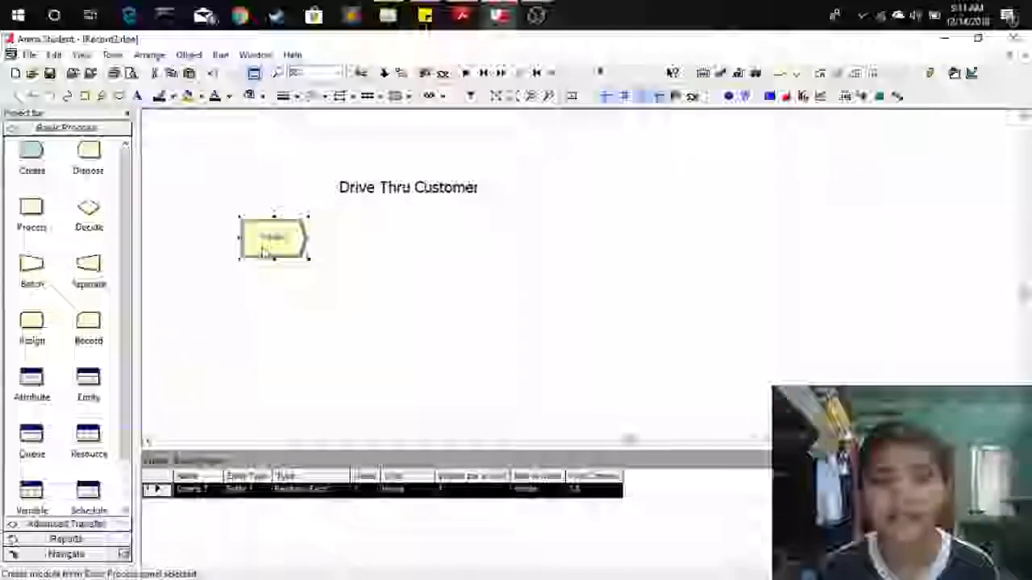
double_click(263, 252)
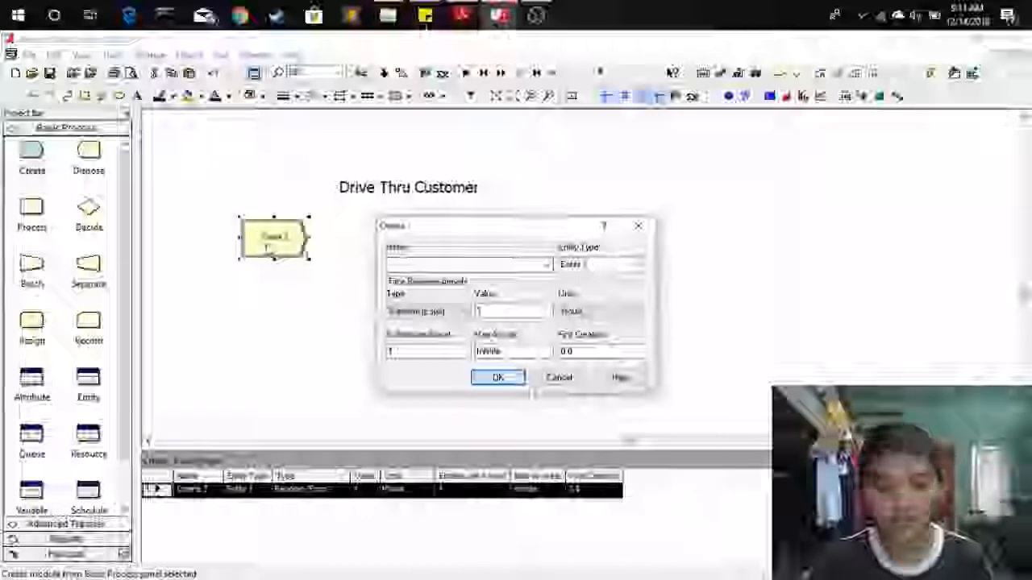
text(Drive Thru Customer)
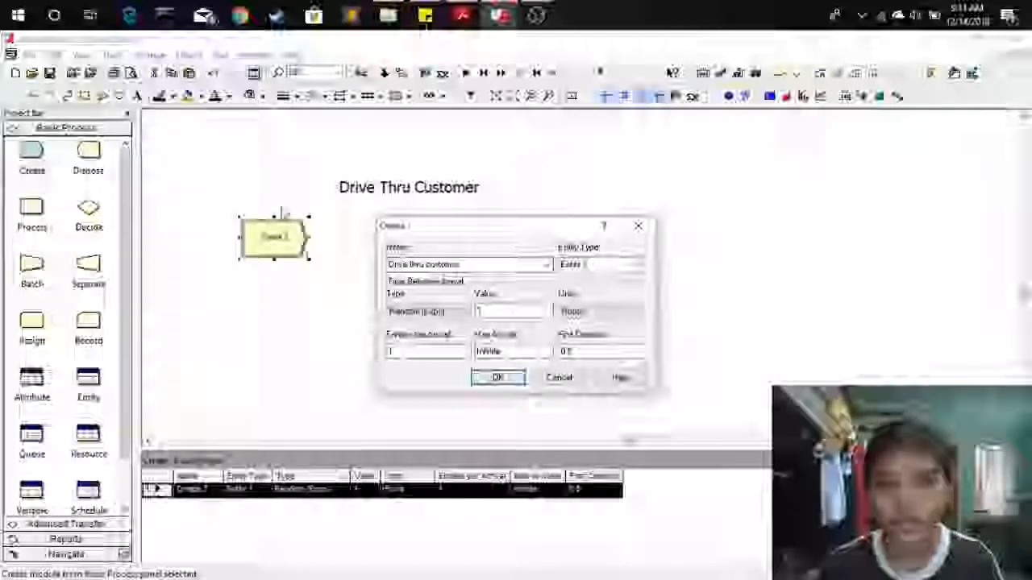
Set the Create module's entity type to DriveCustomer.
click(602, 264)
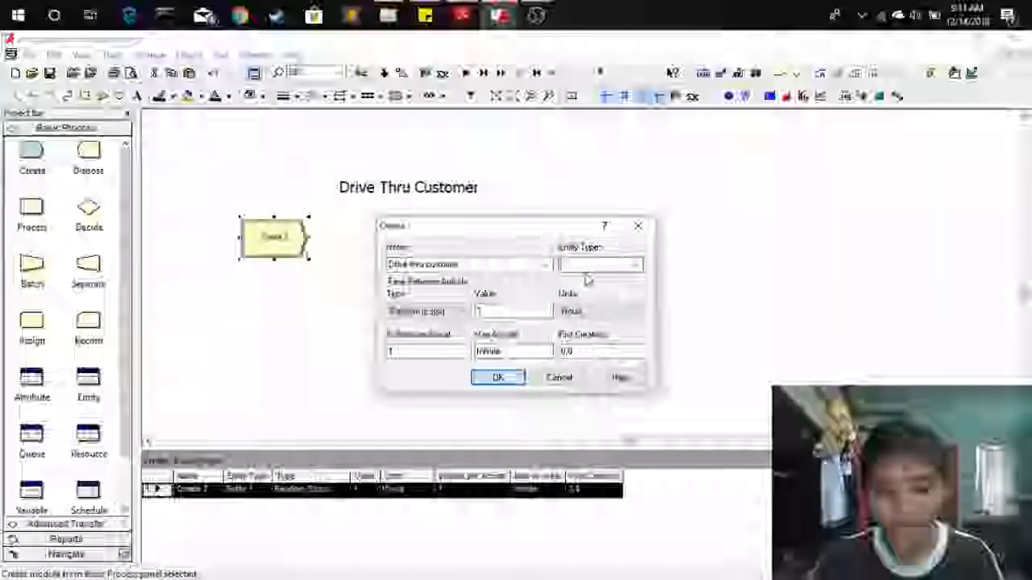
text(MriveCust)
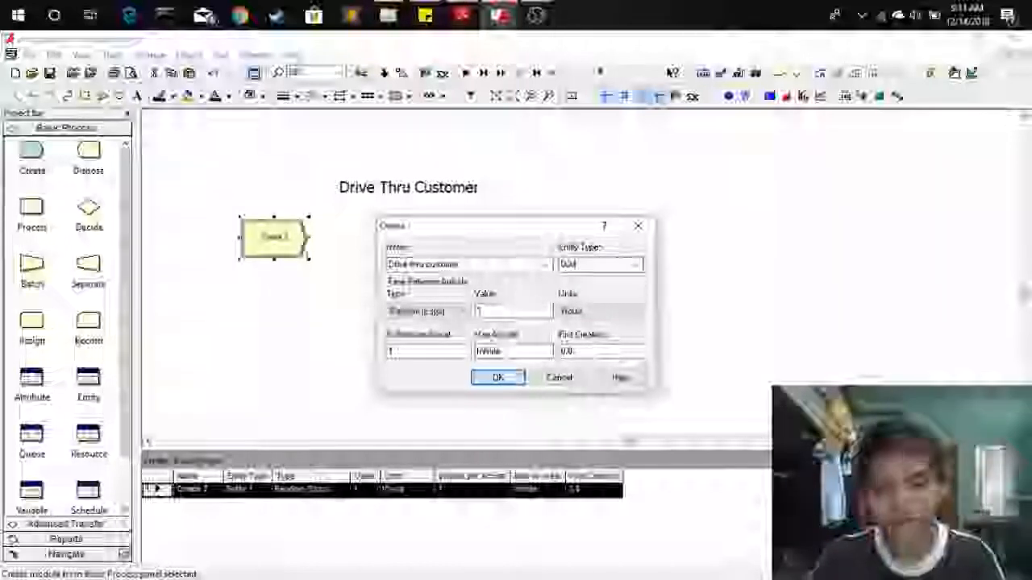
text(omer)
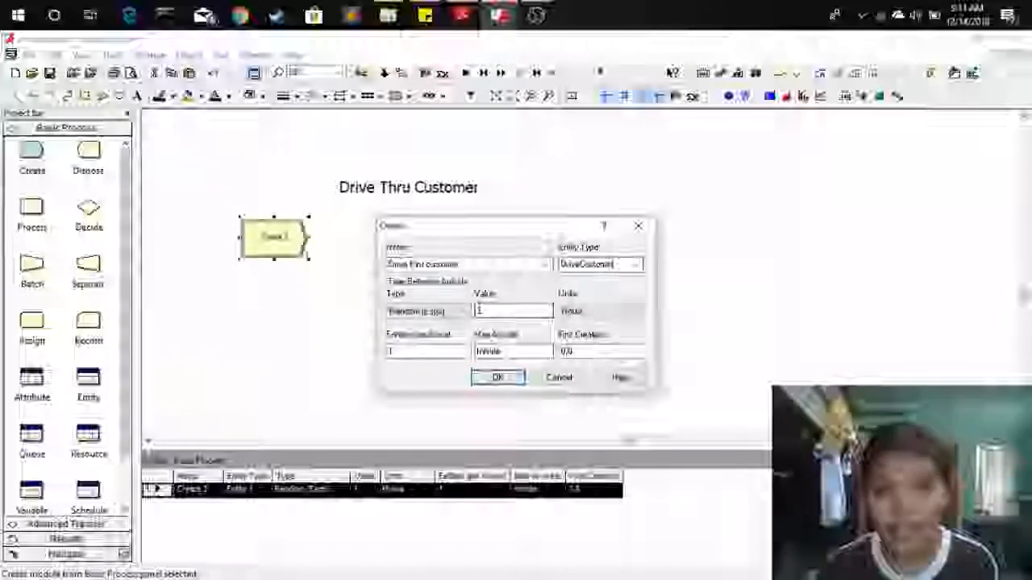
Change the time between arrivals value and set its units to Minutes, then confirm the Create module.
click(458, 312)
click(433, 327)
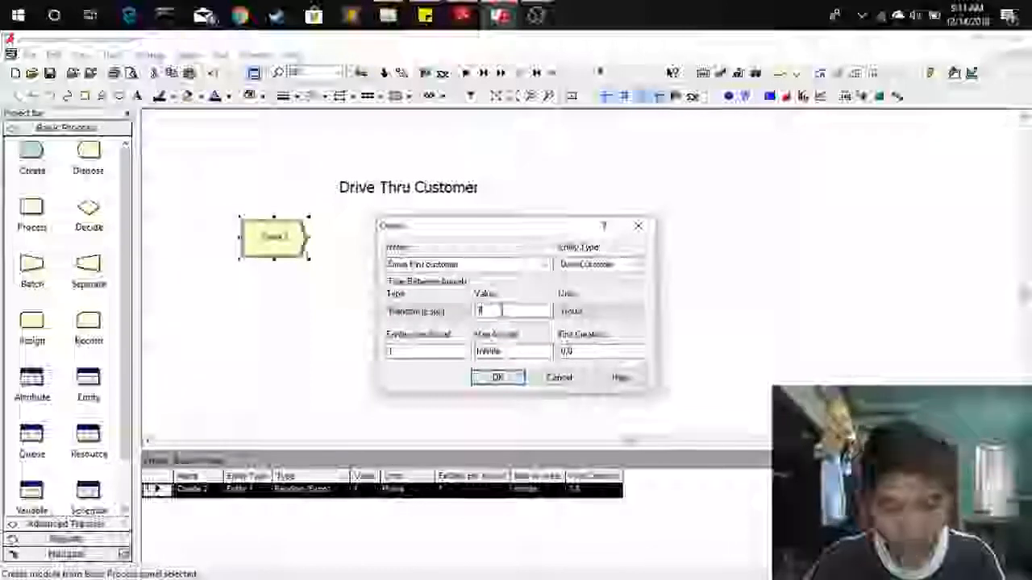
click(614, 314)
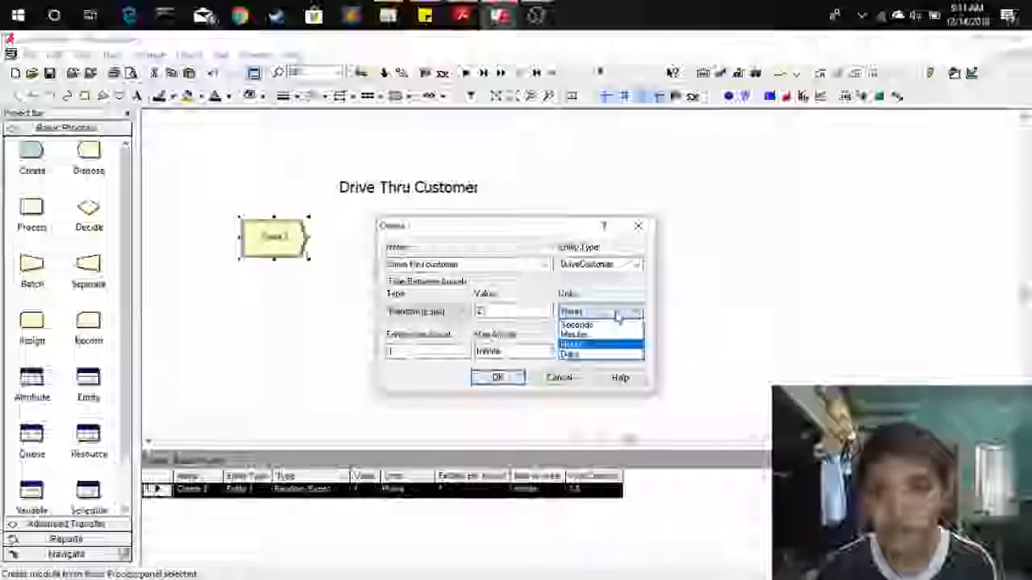
click(597, 336)
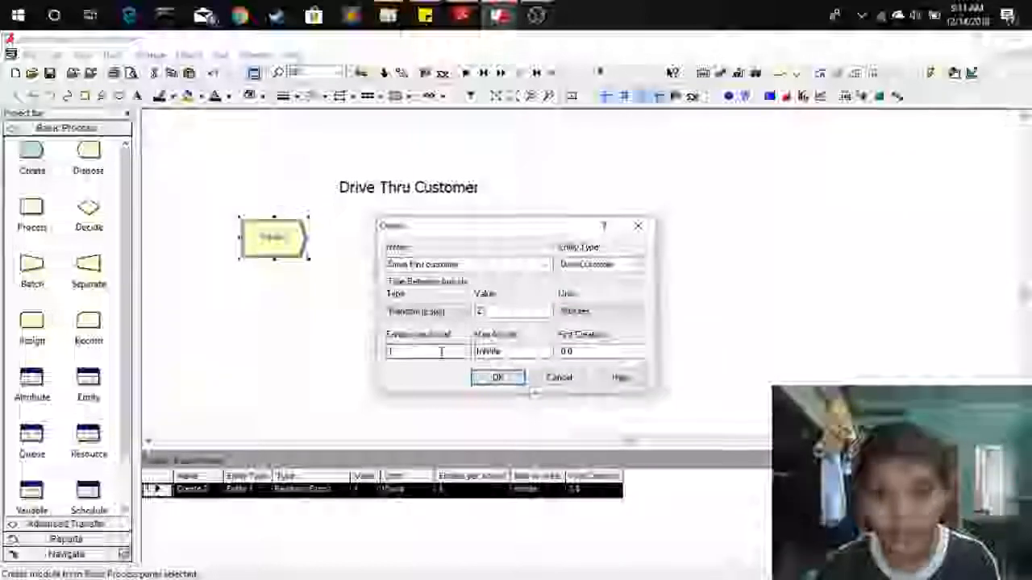
click(498, 377)
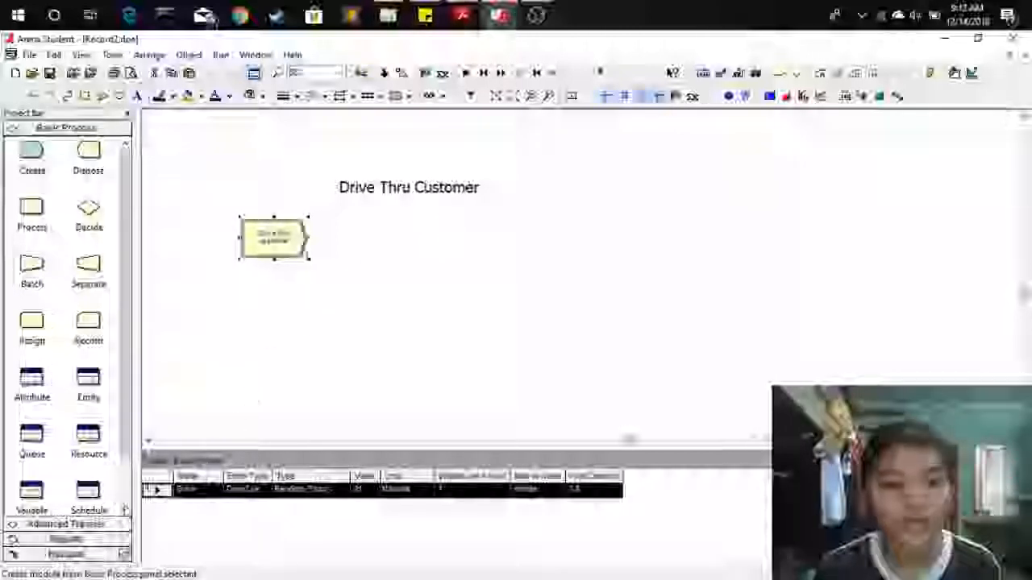
Place a Station module from the Advanced Transfer panel beside the Create module and name it Drive Thru Station.
click(66, 524)
scroll(56, 385, down, 1)
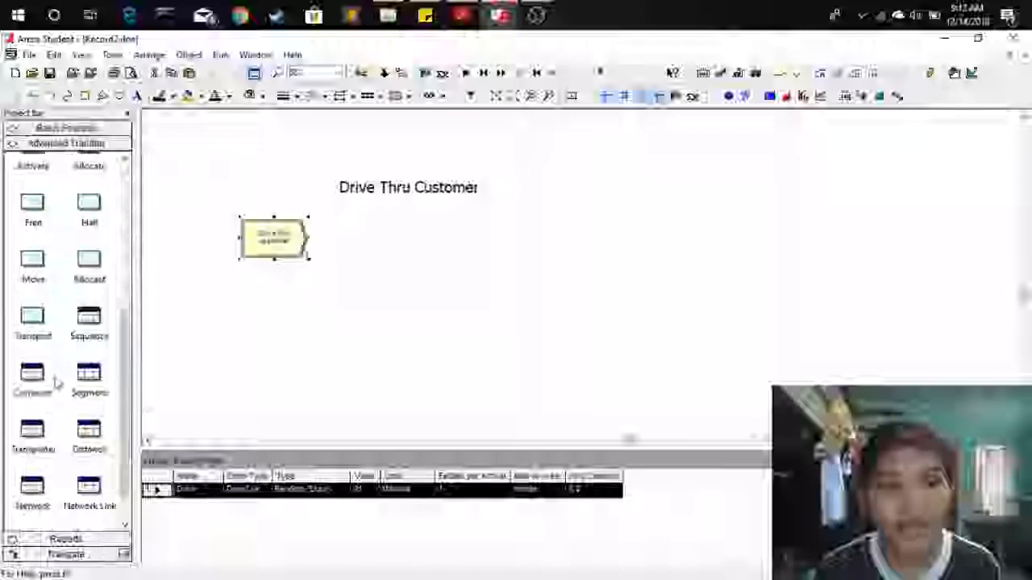
scroll(56, 385, up, 5)
drag(33, 288, 349, 248)
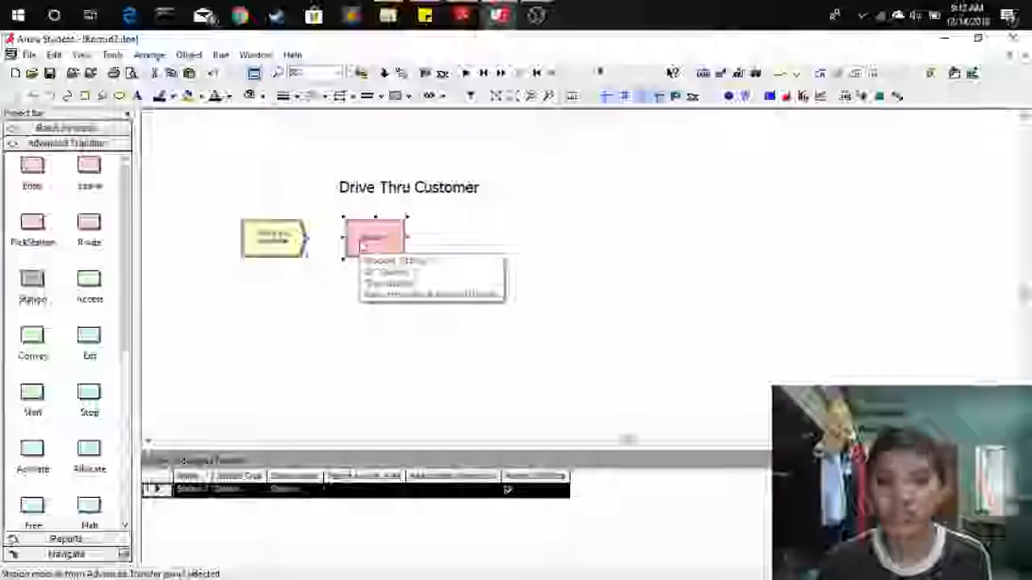
double_click(368, 246)
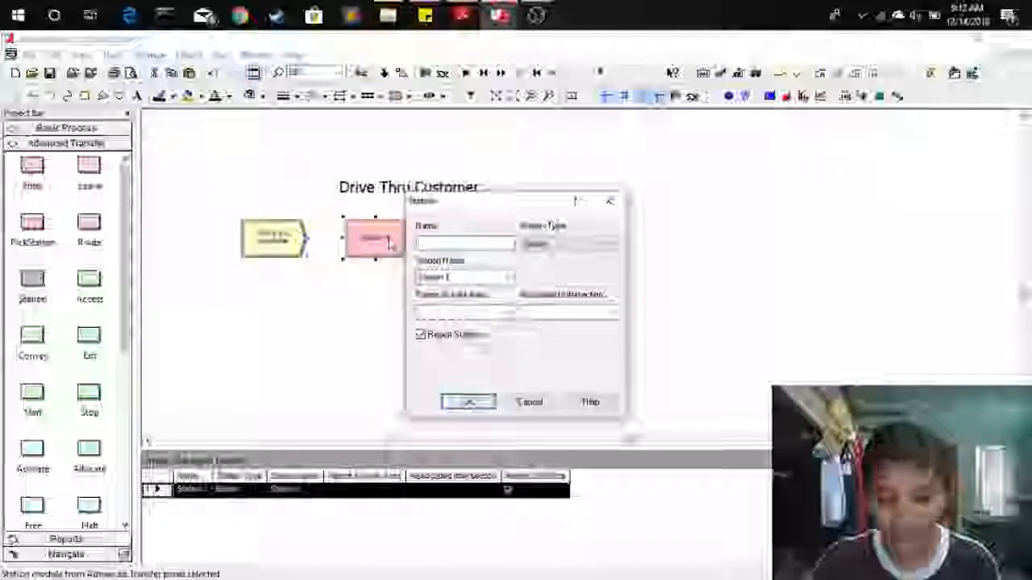
text(Drive Thru Station)
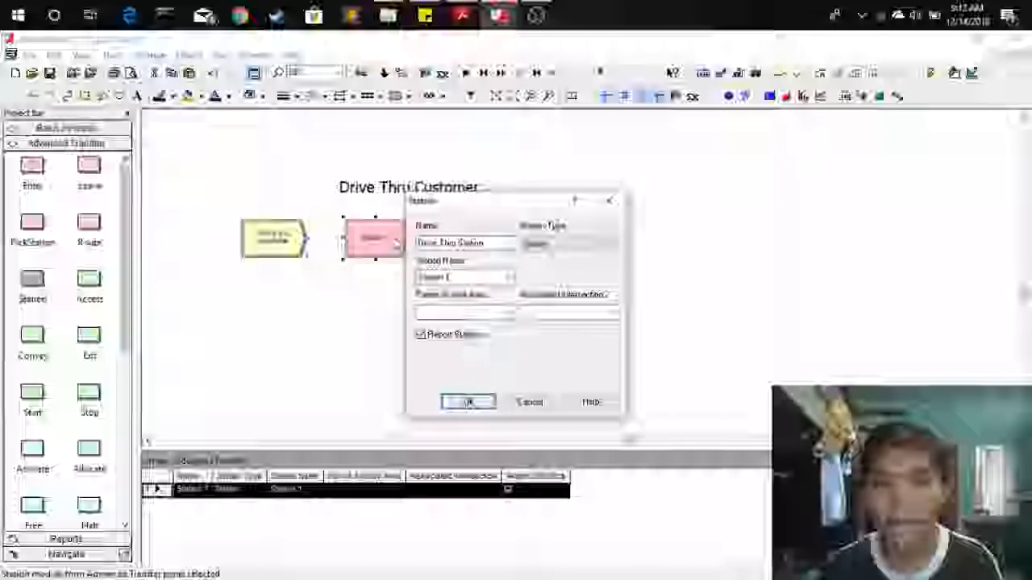
Replace the station name with Drive Thru St and close the Station dialog.
click(507, 277)
click(478, 278)
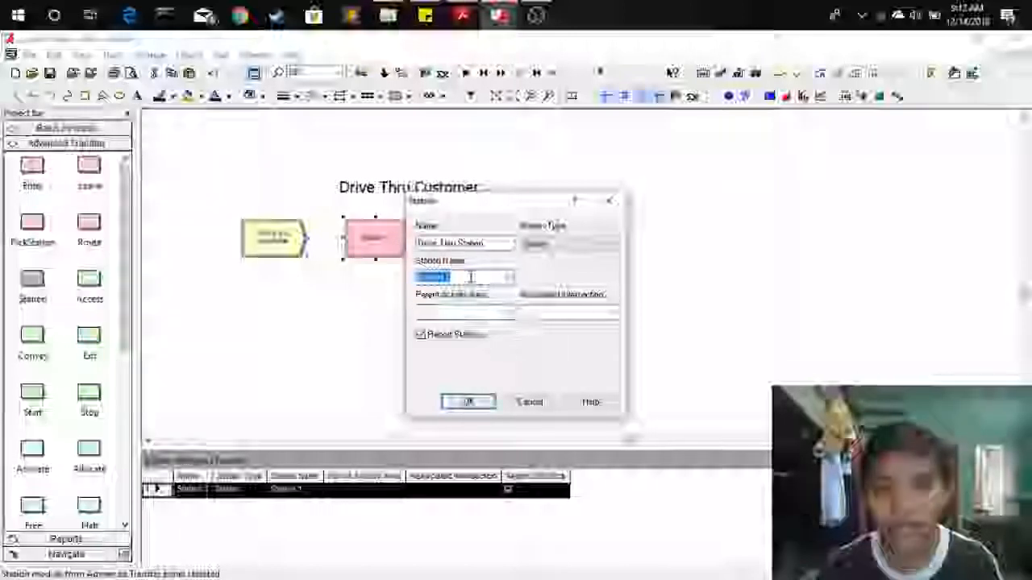
key(BackSpace)
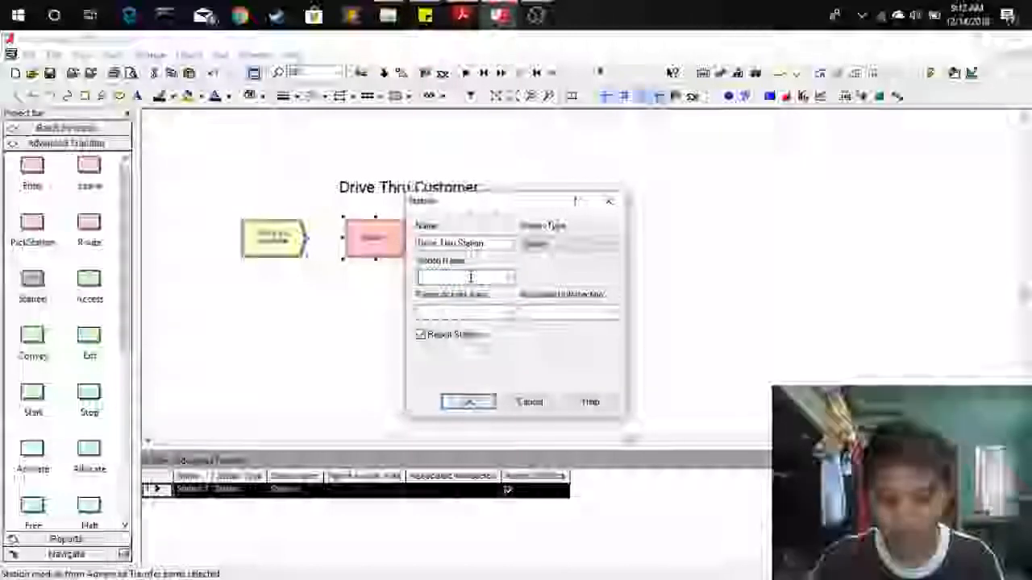
text(Drive)
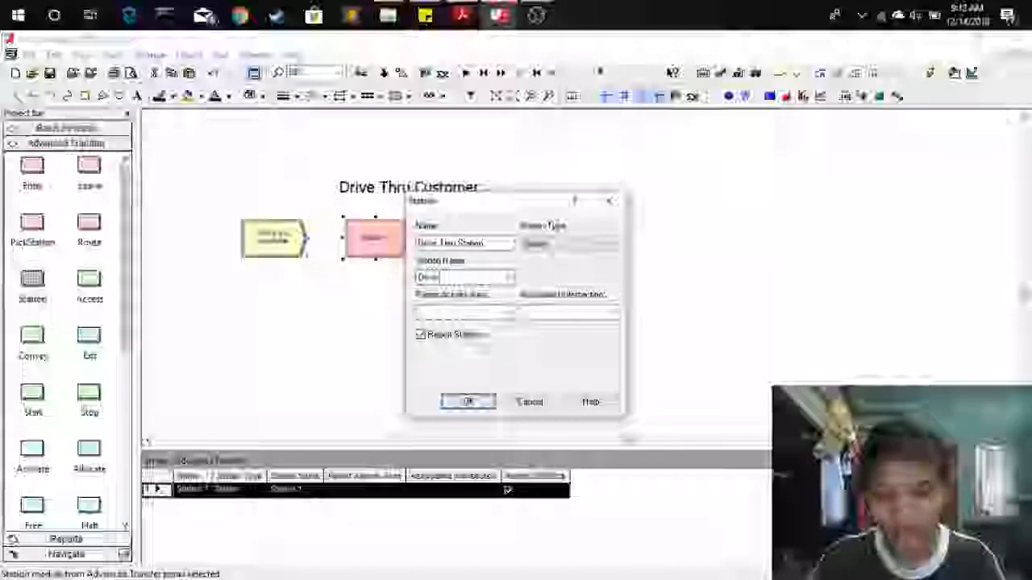
text( Thru St)
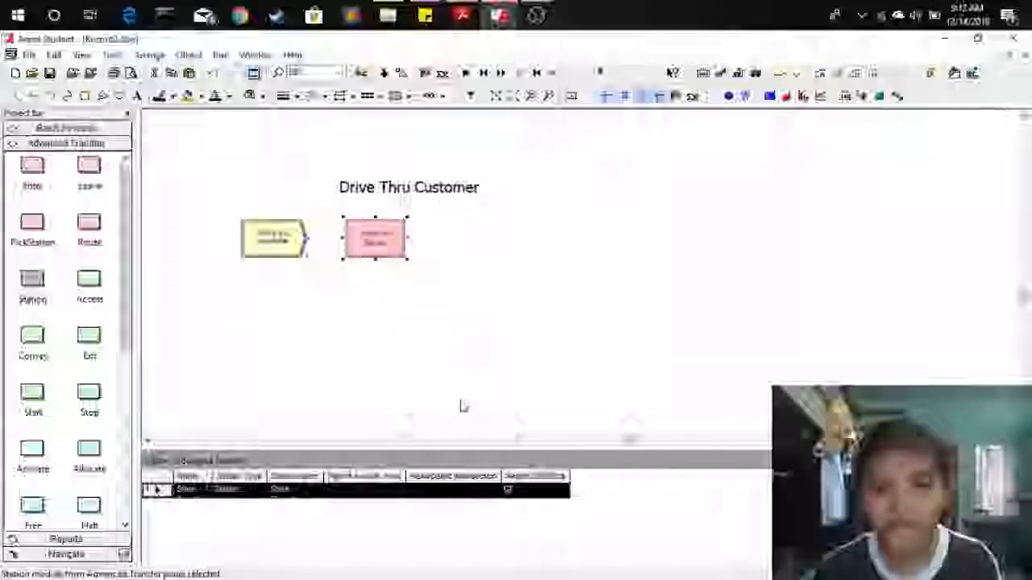
click(302, 302)
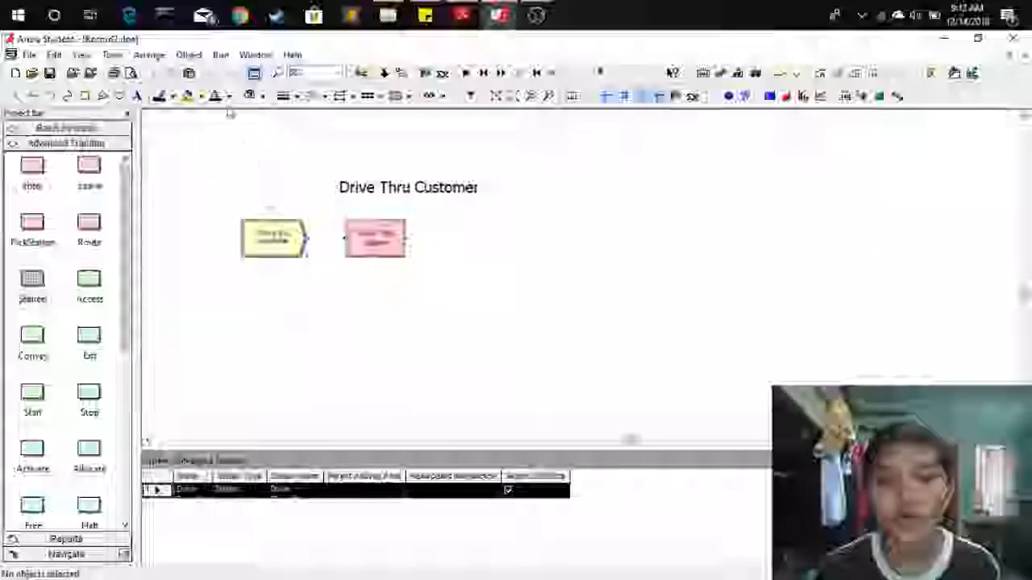
Connect the Create module to the Drive Thru Station module.
click(190, 56)
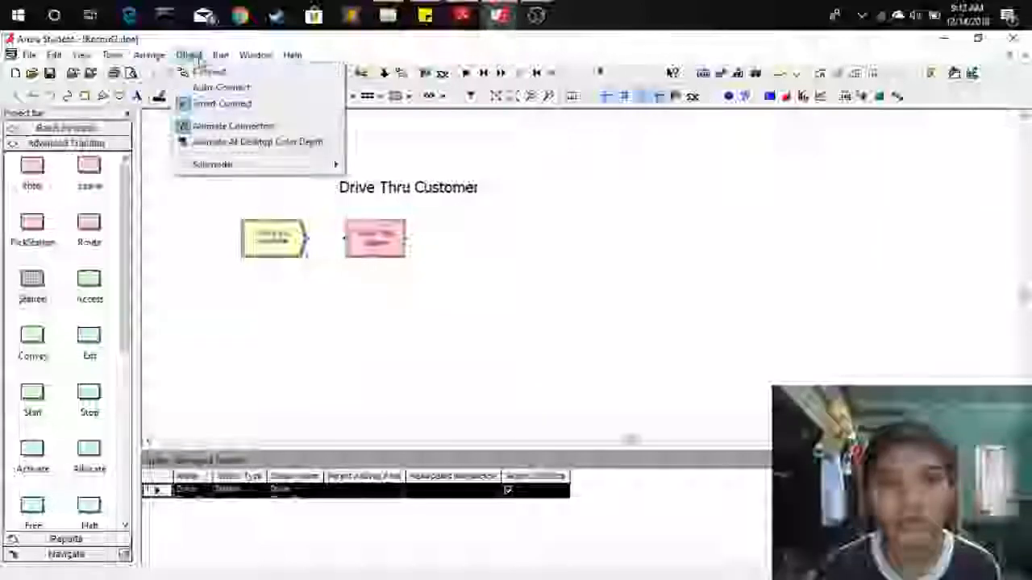
click(202, 72)
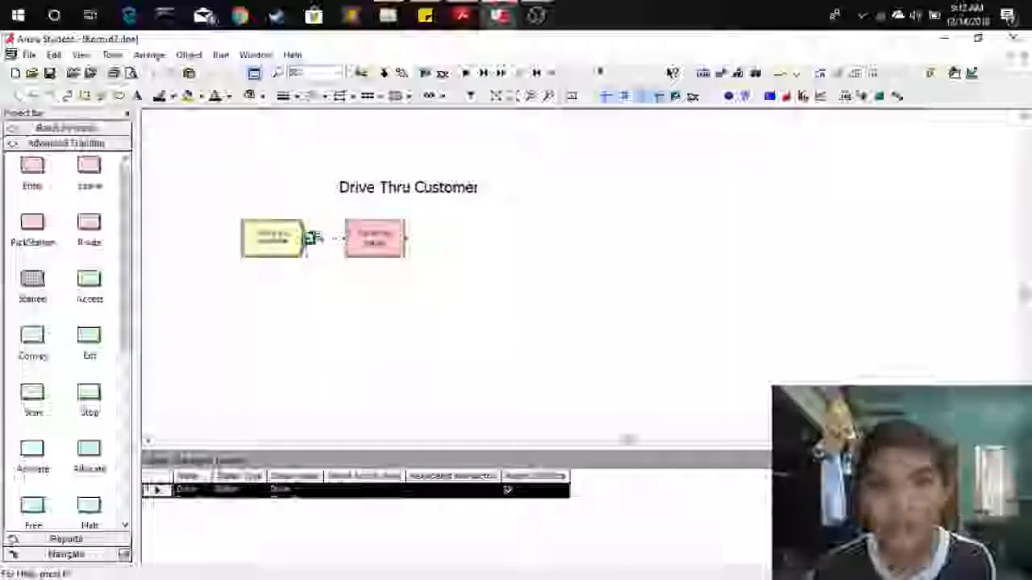
click(307, 236)
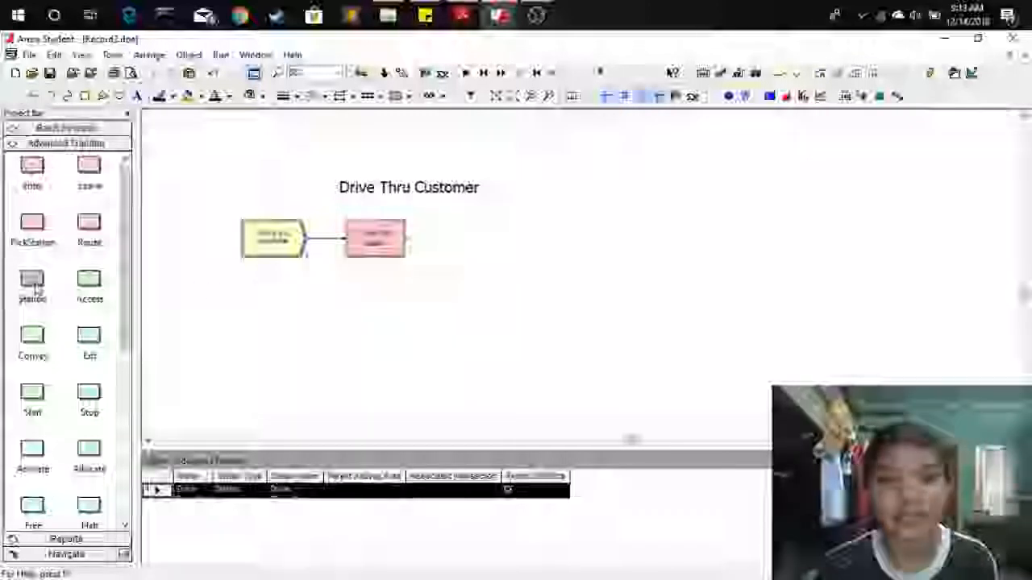
Place a second Station module below and name it Drive Thru Window.
drag(32, 284, 272, 305)
double_click(272, 303)
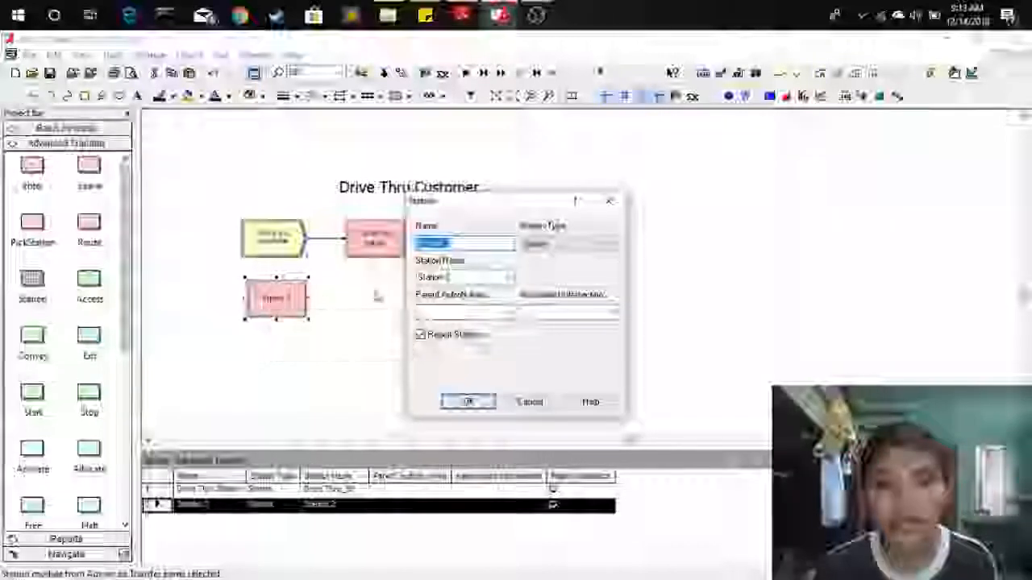
text(Drive)
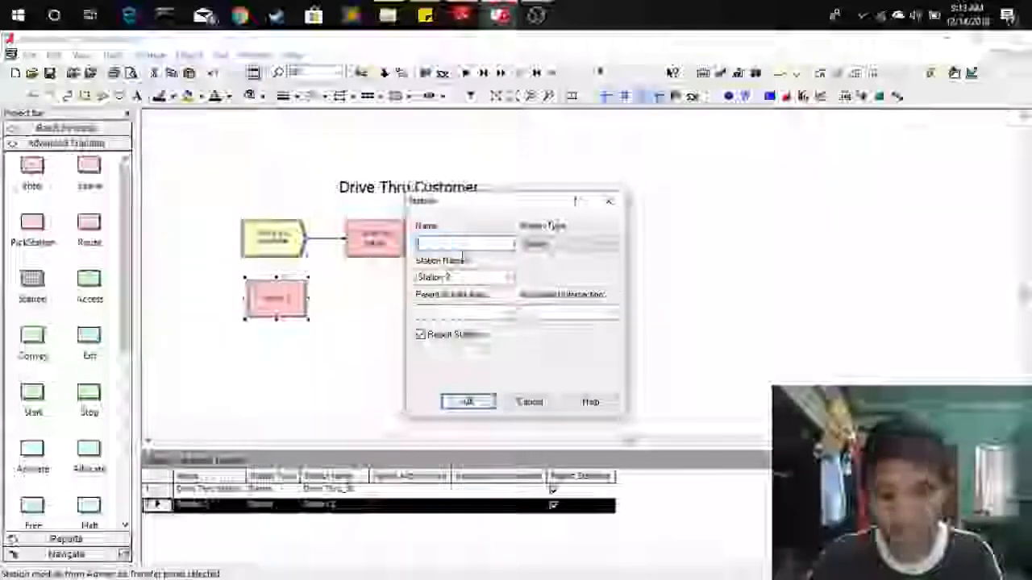
text( Thru Wind)
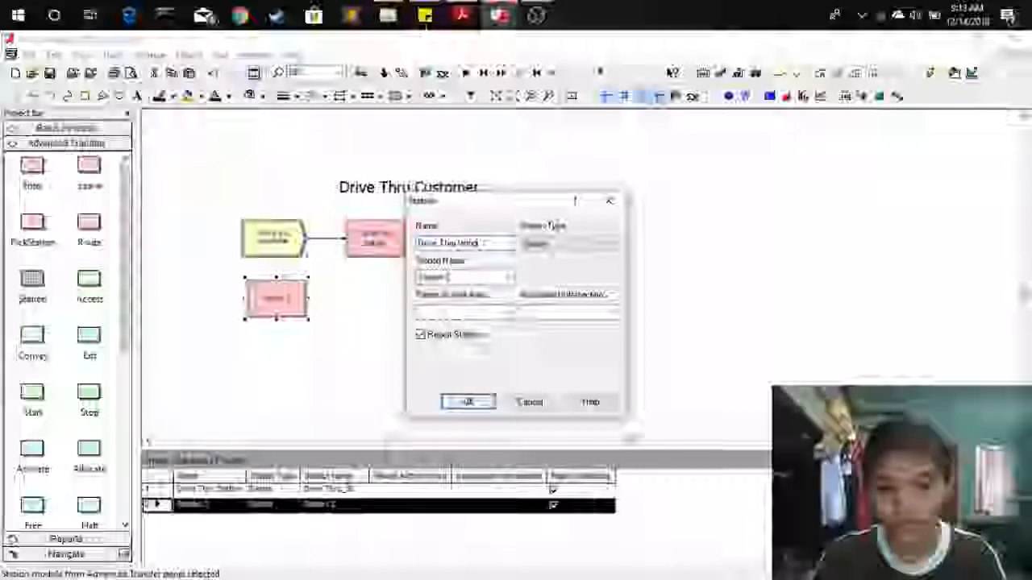
text(ow)
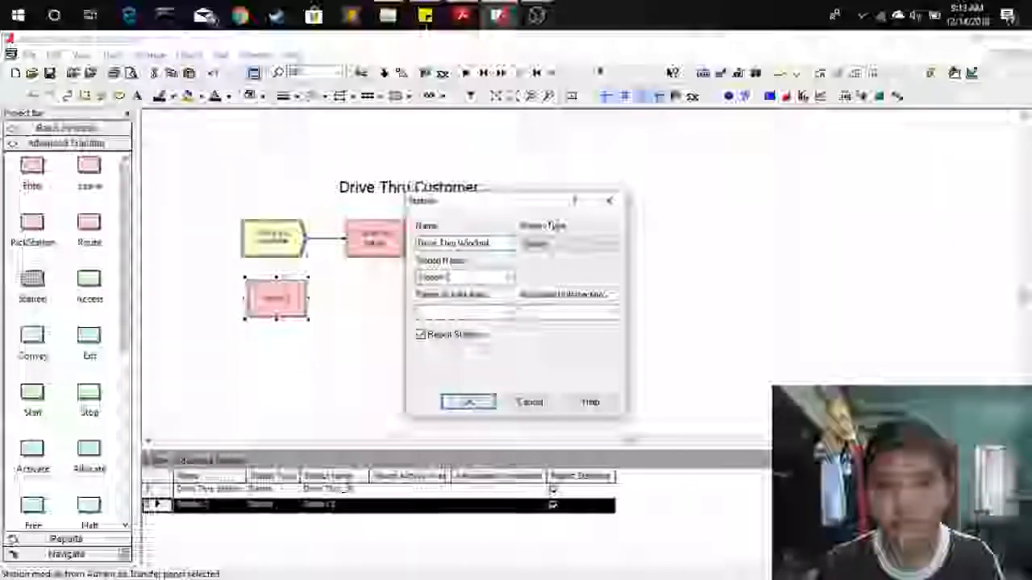
Set the second station's station name to Drive Window_St and confirm.
double_click(482, 276)
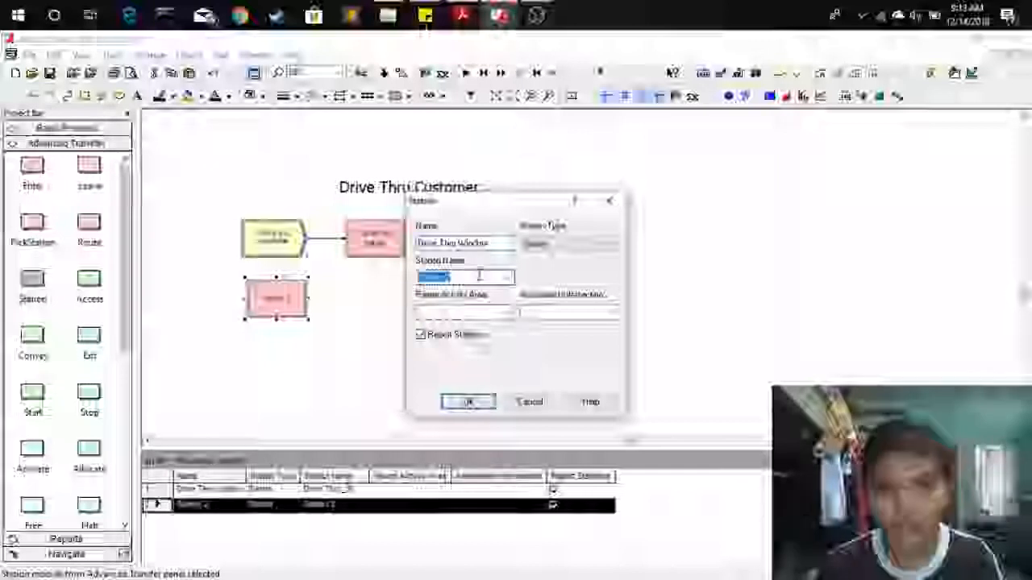
text(D)
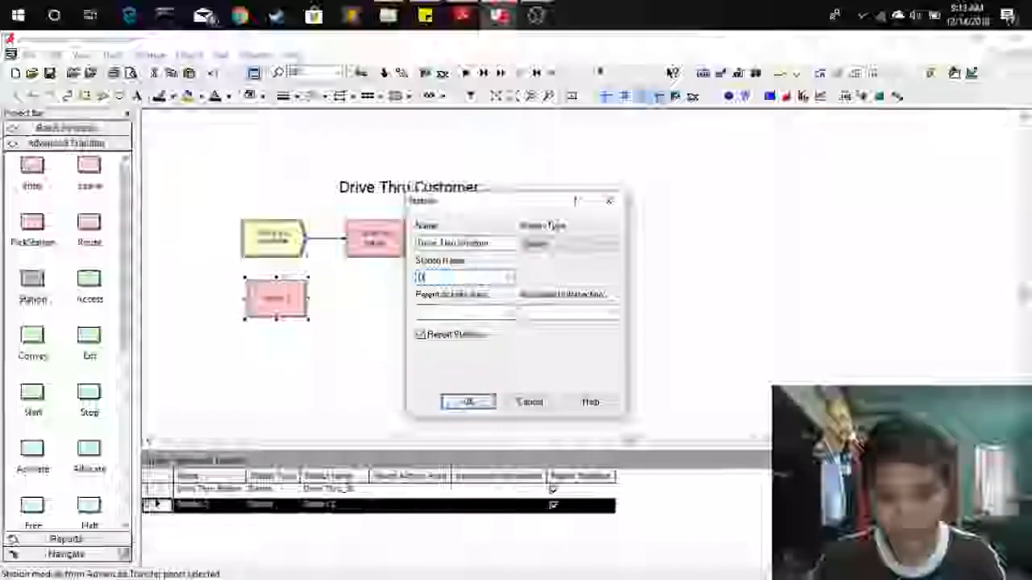
text(rive Wind)
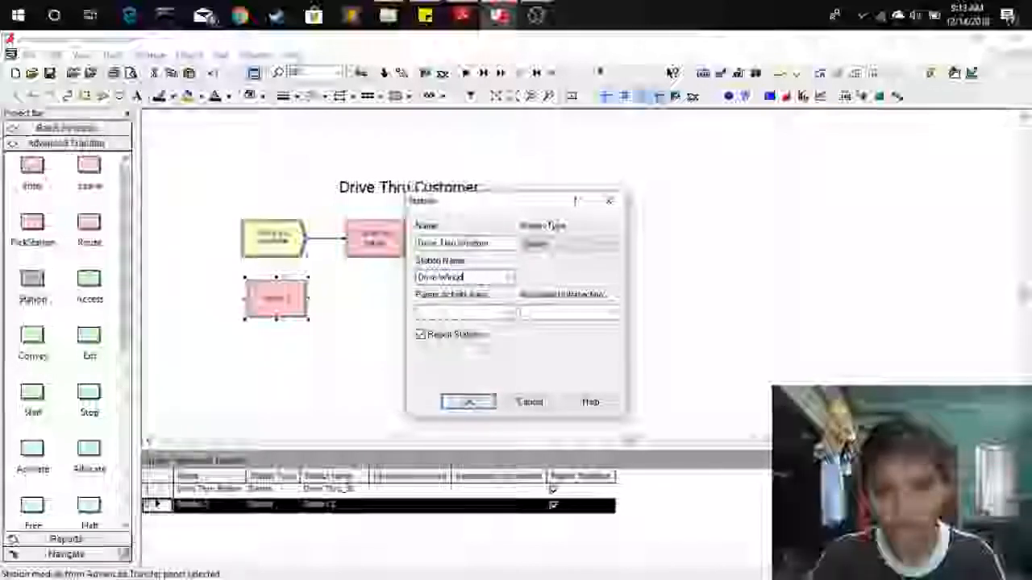
text(ow_St)
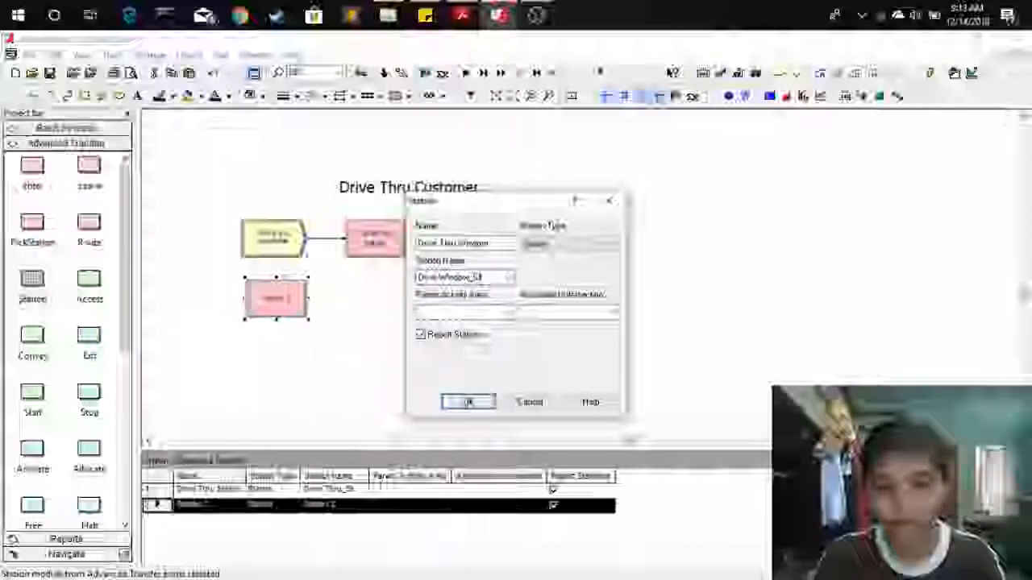
key(Return)
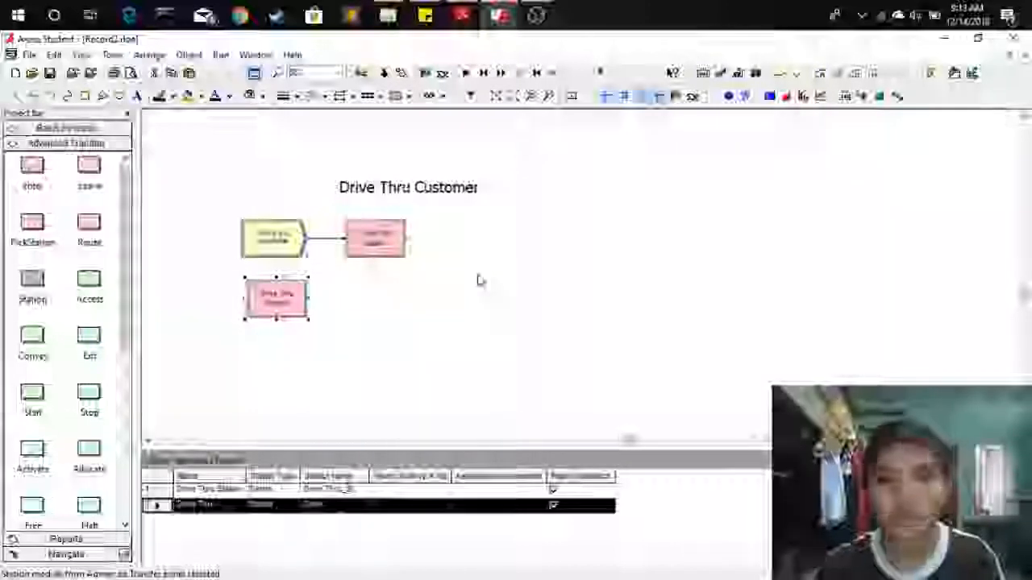
Place a Route module to the right of the Drive Thru Station module.
click(475, 308)
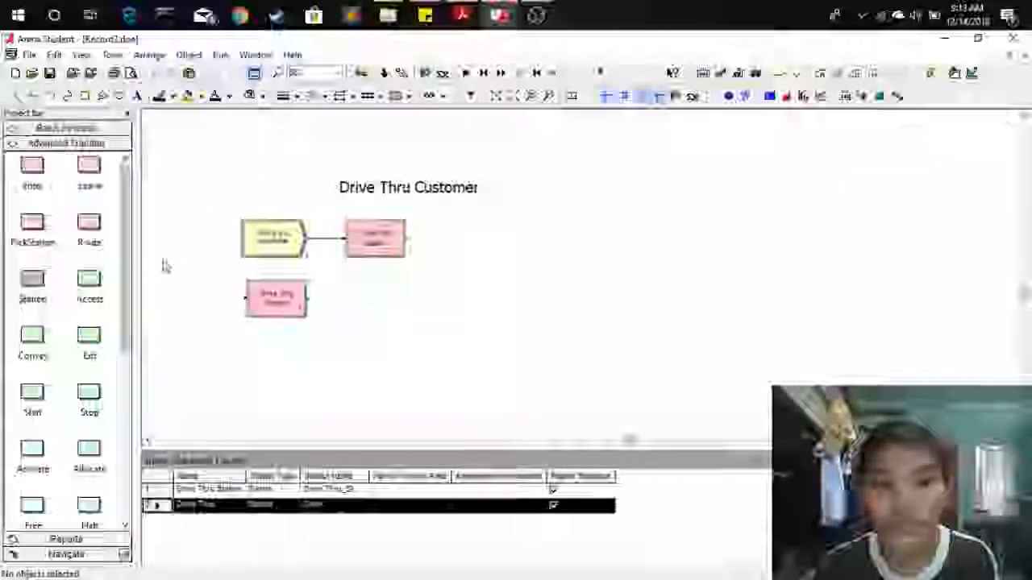
click(92, 229)
drag(92, 229, 447, 246)
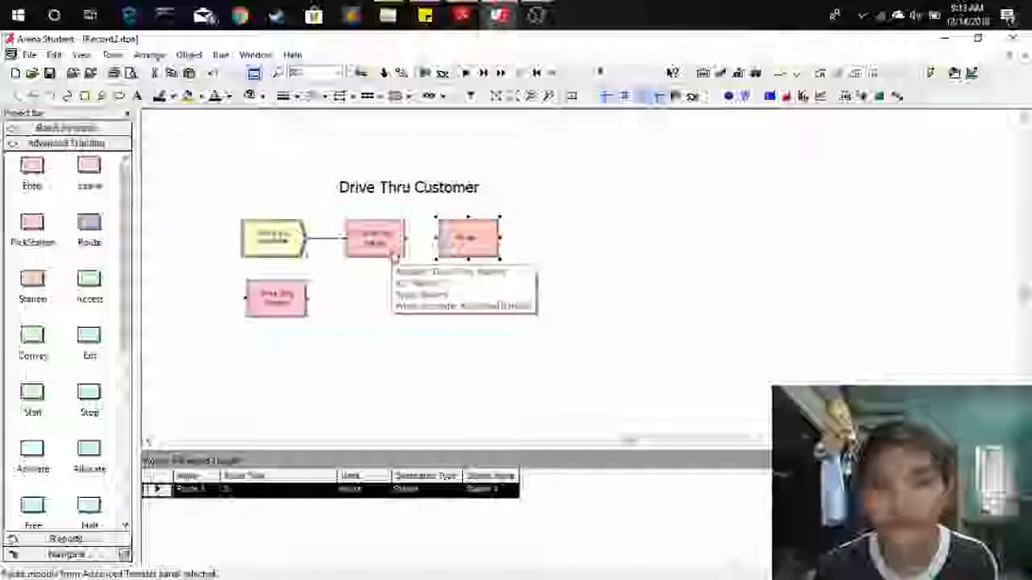
Name the Route module Driving to Window.
double_click(495, 228)
key(BackSpace)
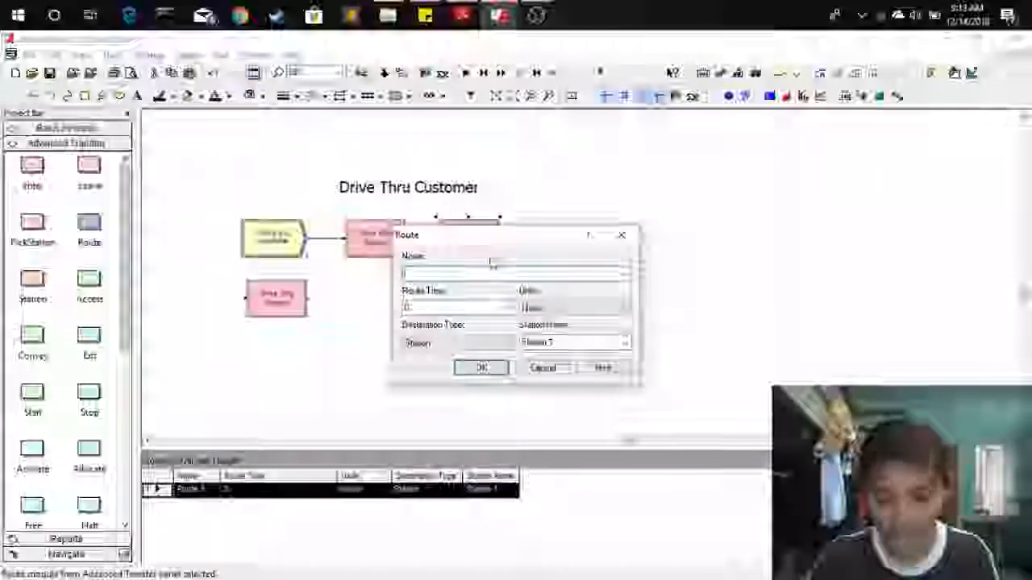
text(Drive)
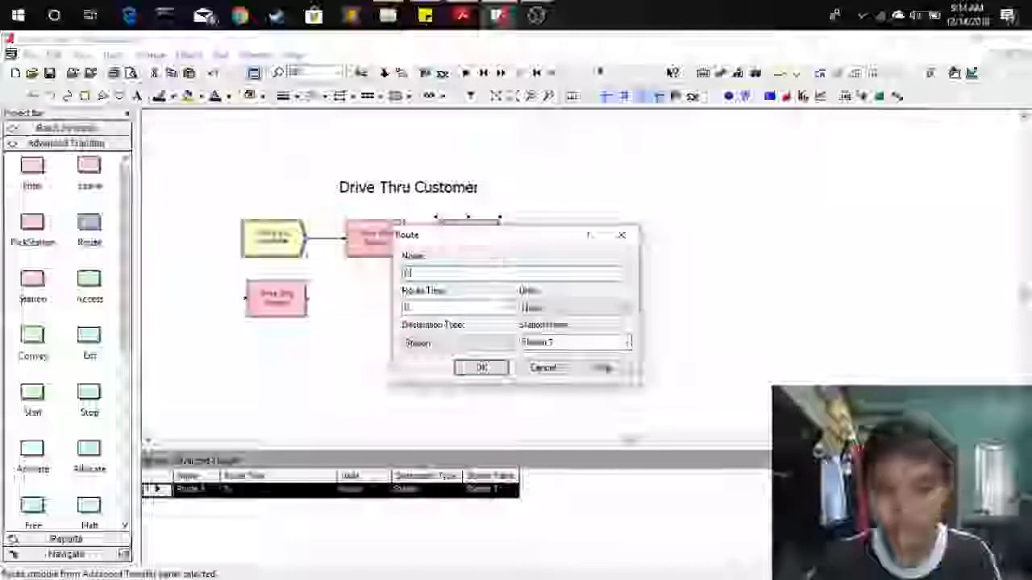
text(ng to Wind)
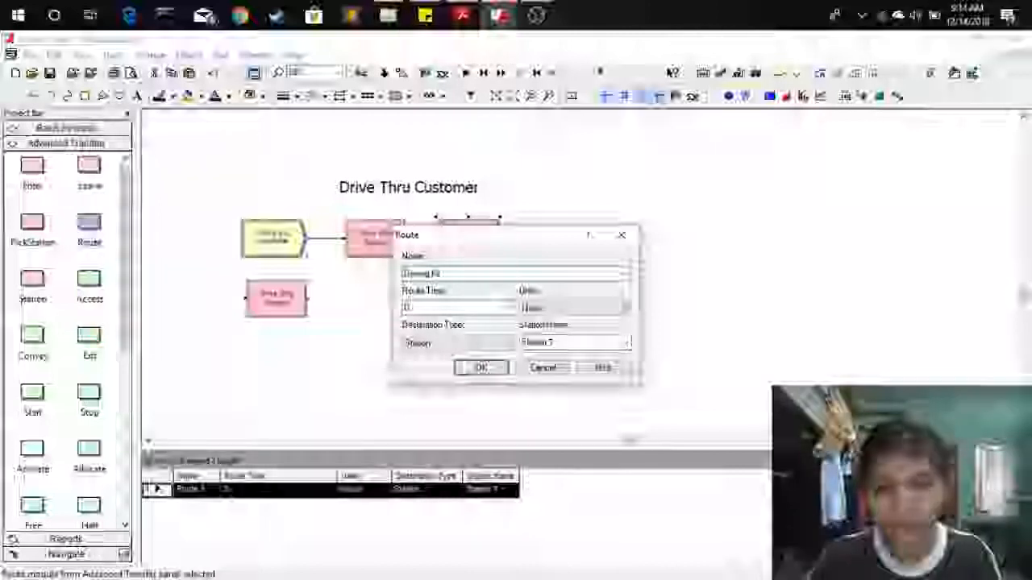
text(ow)
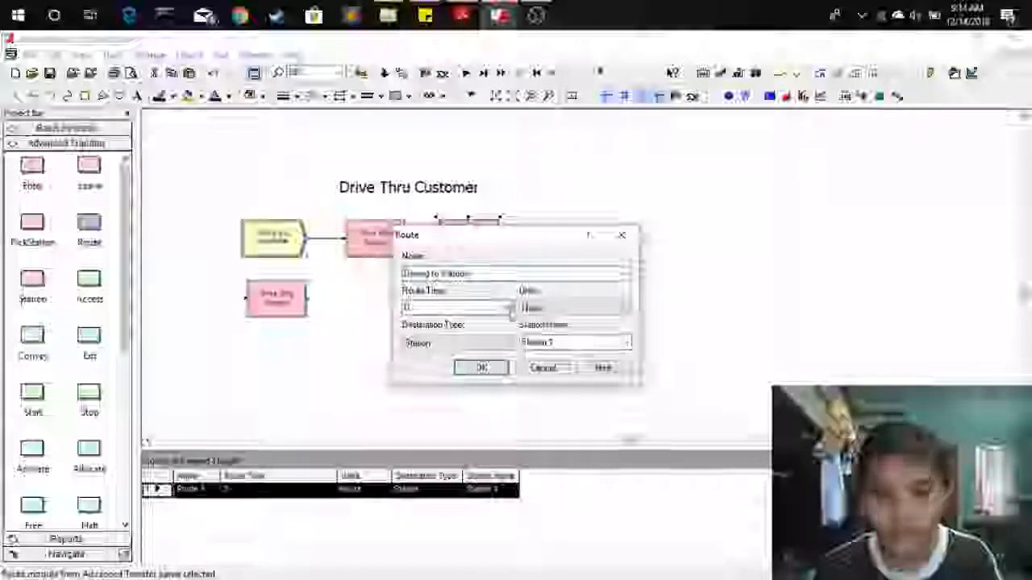
Set the route time to a uniform distribution UNIF(5, 7) in minutes.
click(509, 308)
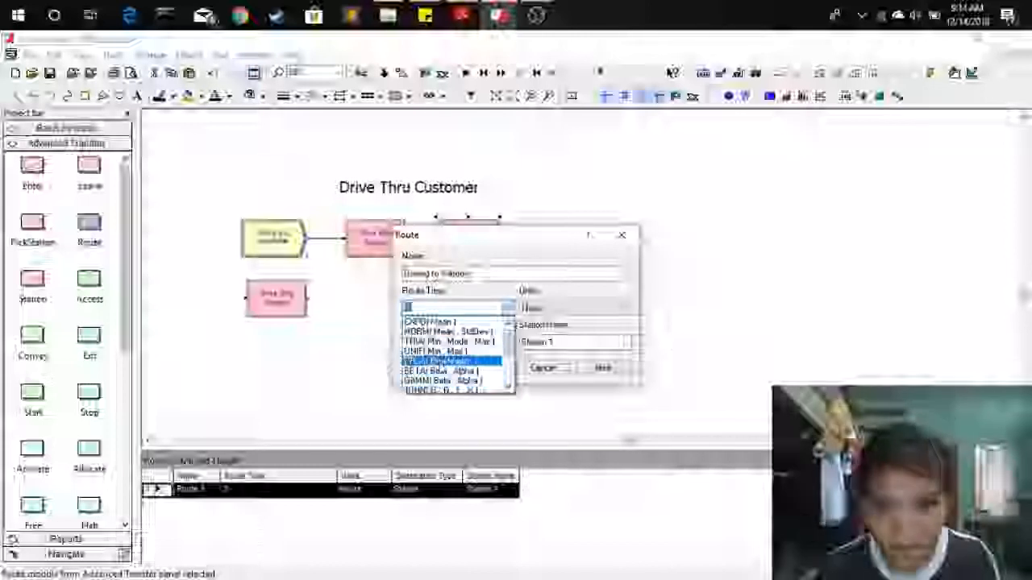
click(441, 351)
click(429, 308)
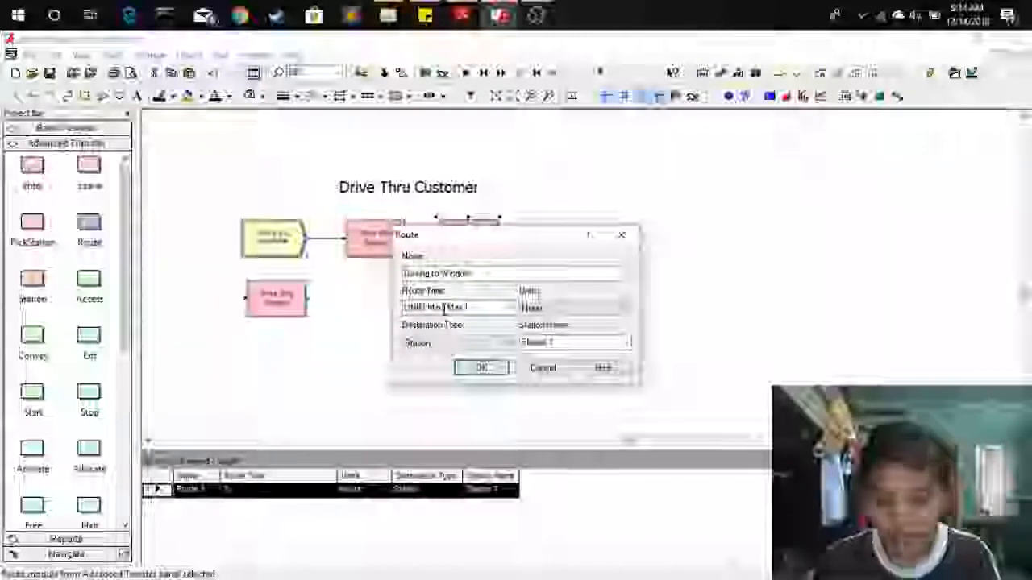
key(BackSpace)
key(BackSpace)
text(5)
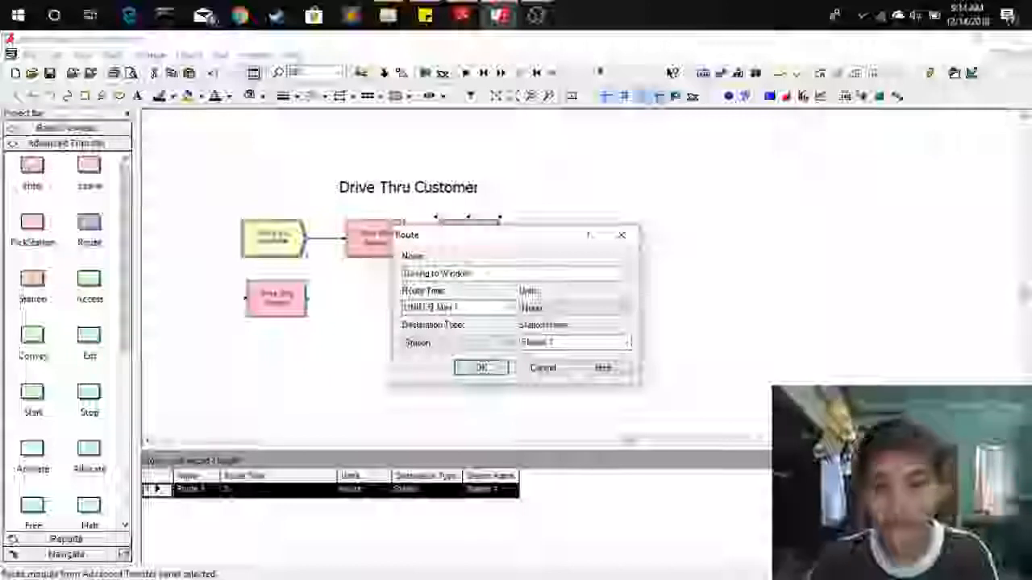
double_click(446, 307)
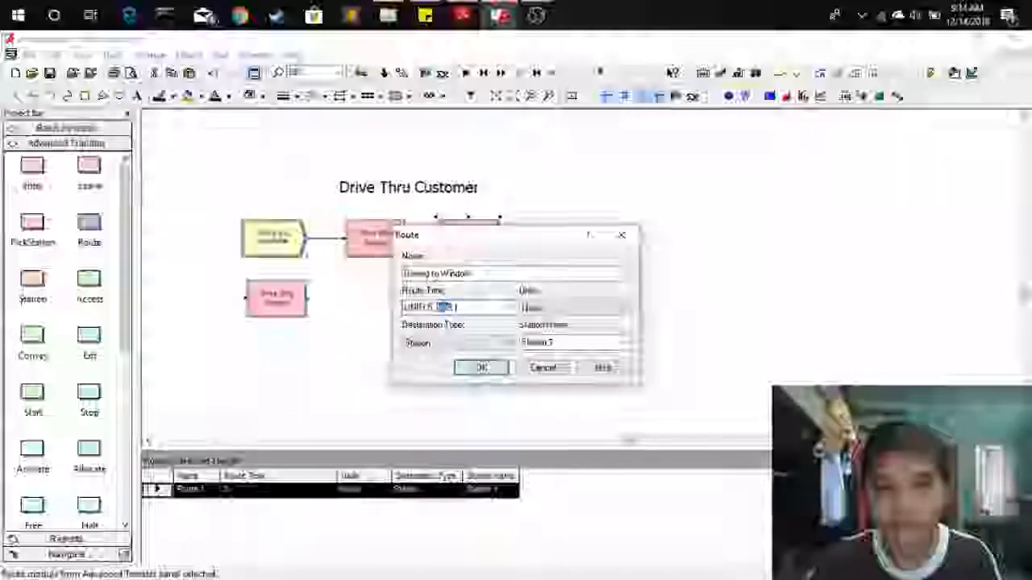
text(7)
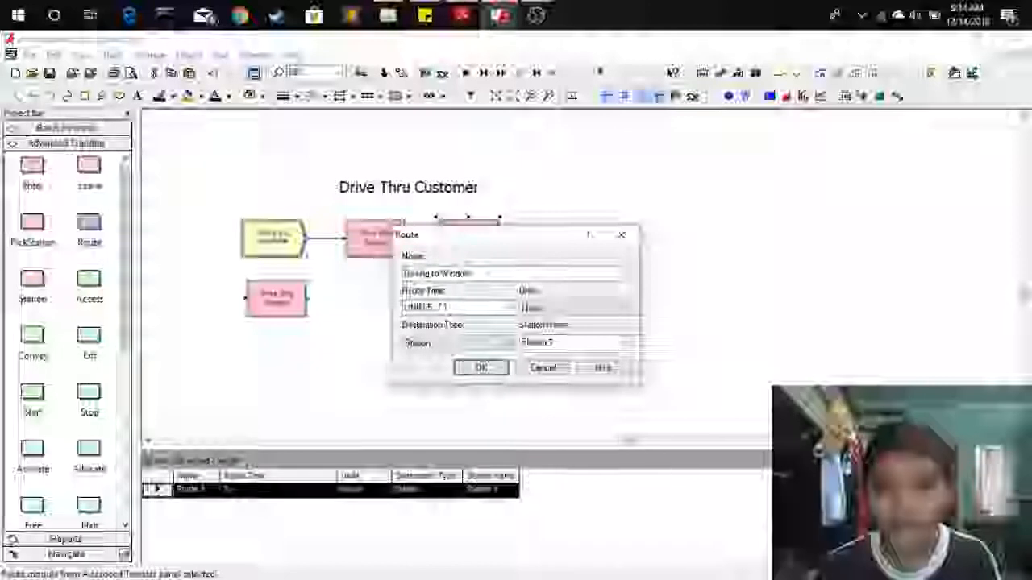
click(545, 310)
click(543, 332)
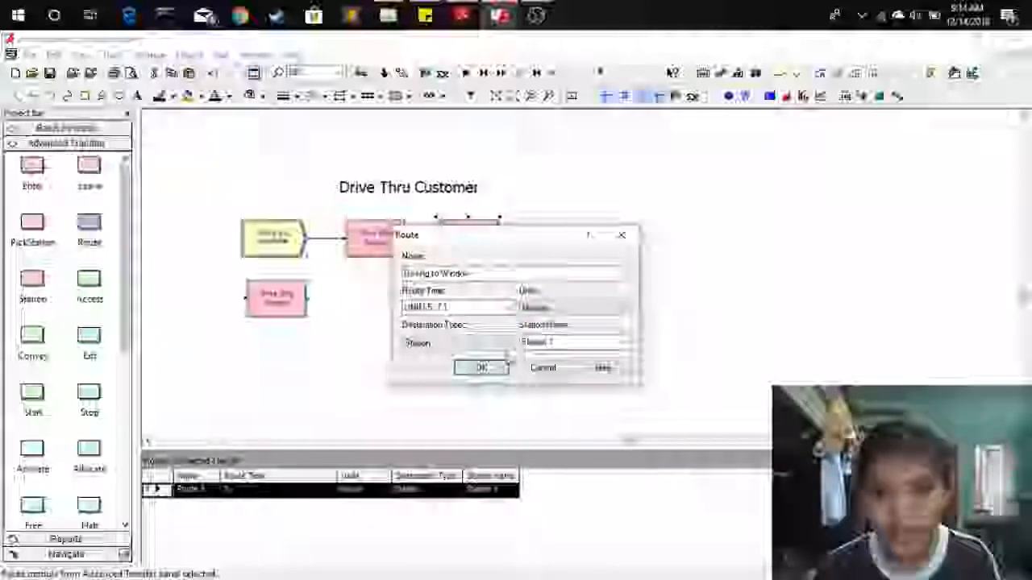
Set the route's destination station to Drive Window_St and confirm the Route dialog.
drag(523, 253, 651, 231)
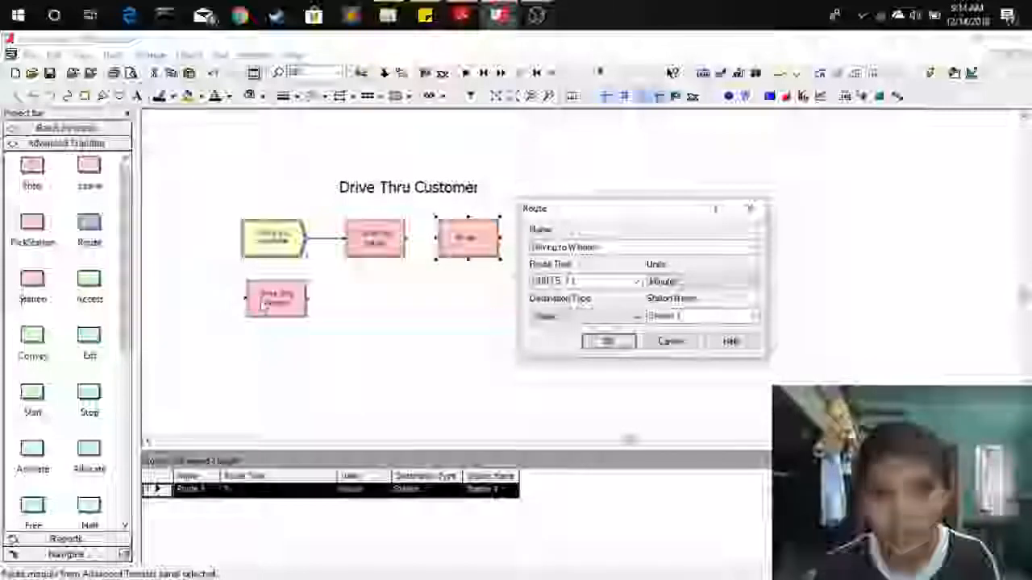
click(564, 317)
click(552, 331)
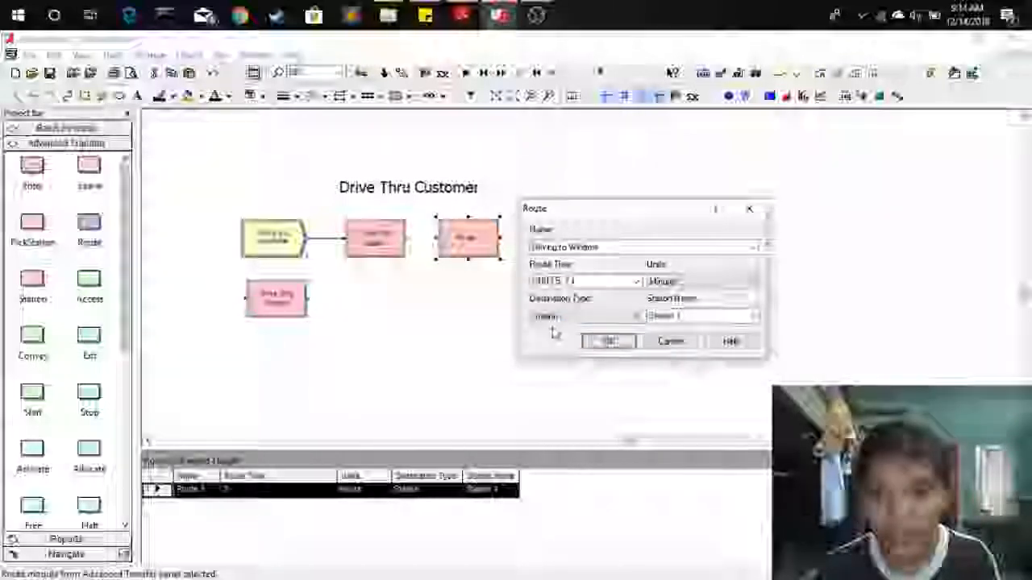
click(752, 316)
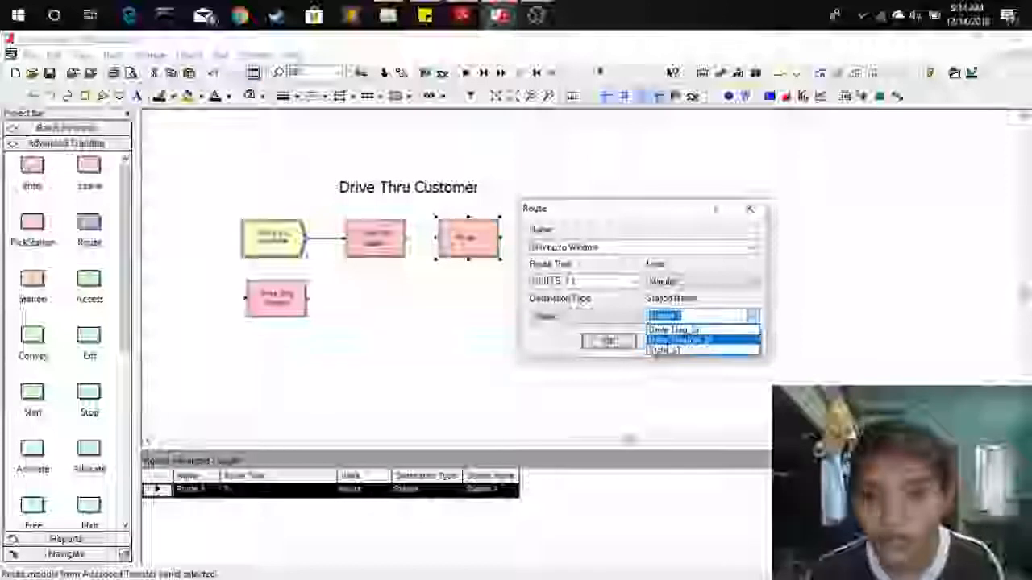
click(673, 340)
click(609, 342)
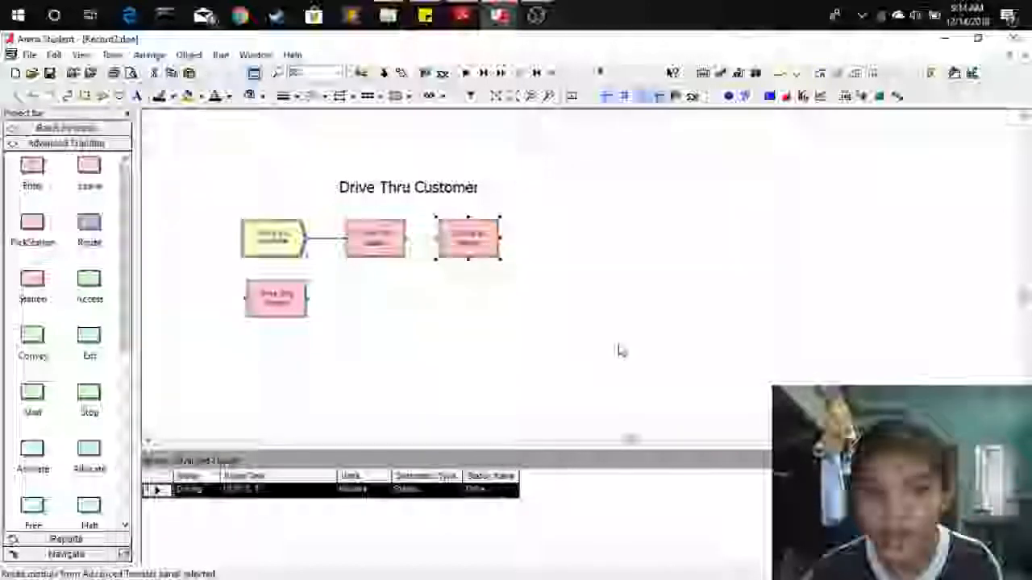
Connect the Drive Thru Station module to the Route module.
click(456, 354)
click(189, 54)
click(206, 69)
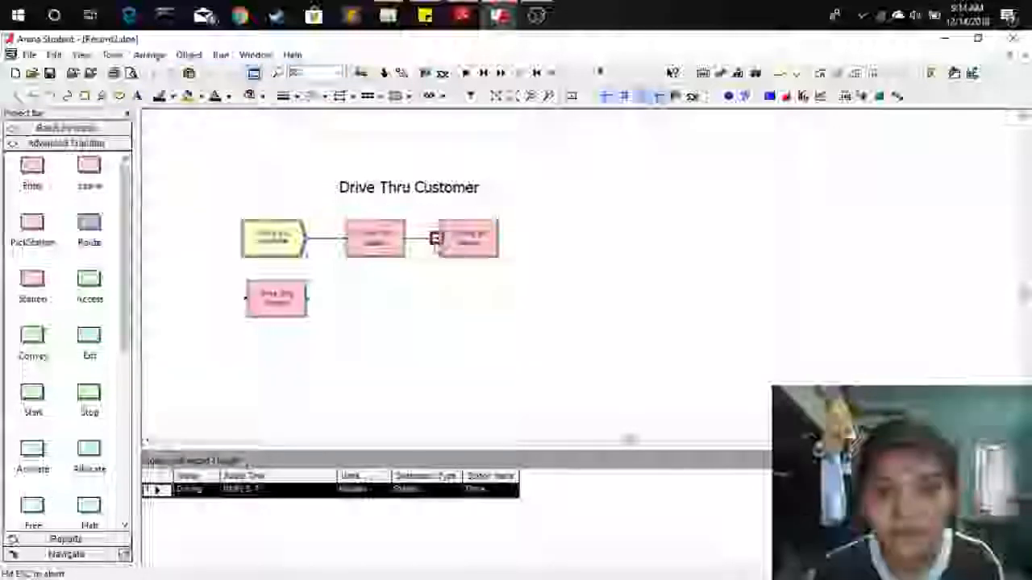
key(Escape)
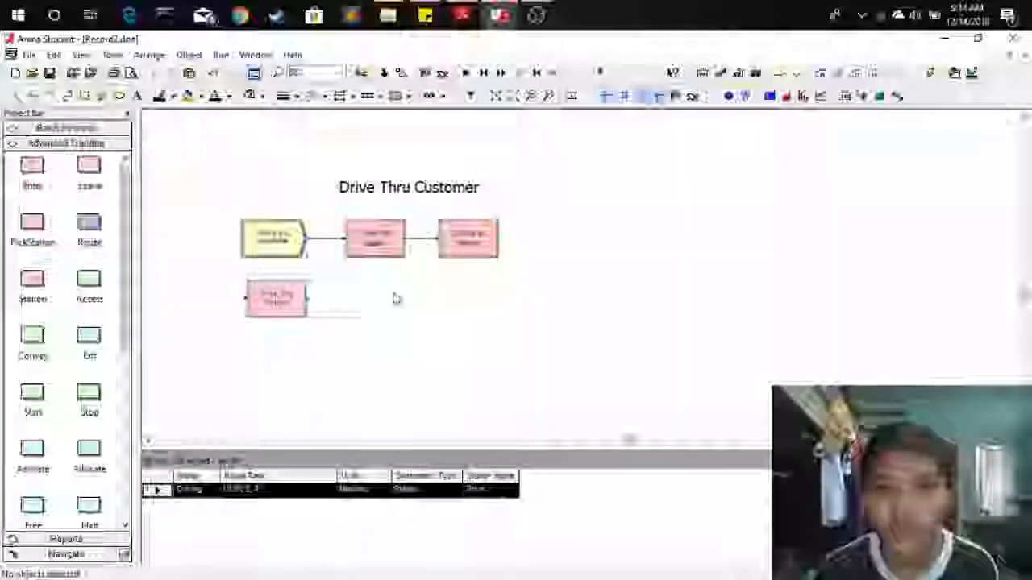
Reopen the Route module's settings to review them and close the dialog.
double_click(463, 242)
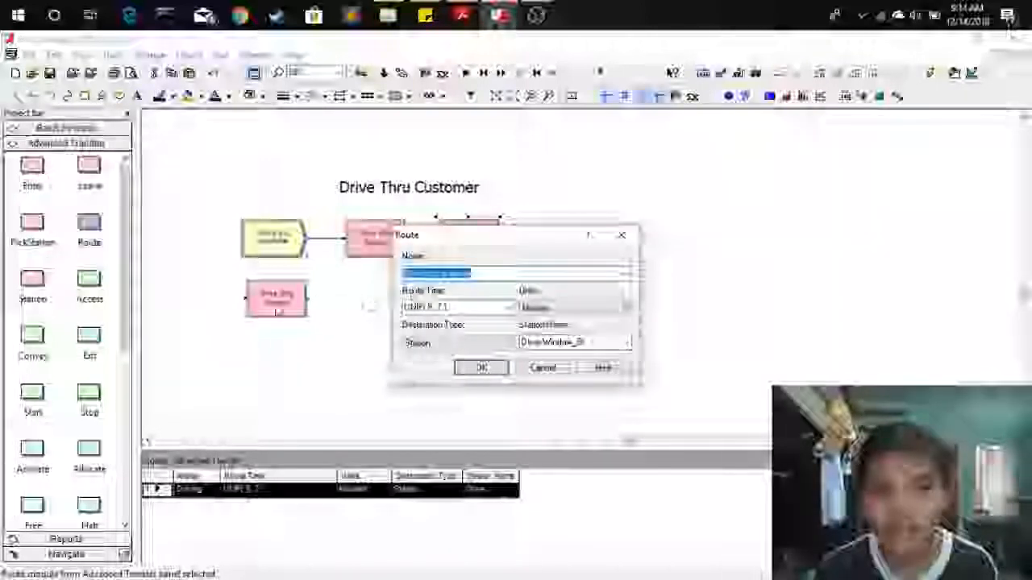
click(621, 235)
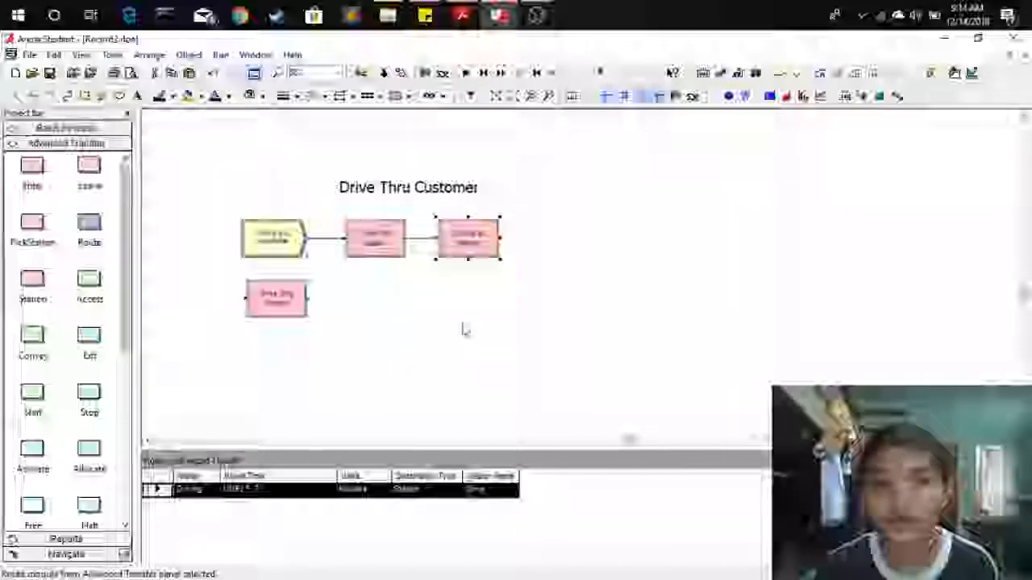
click(463, 330)
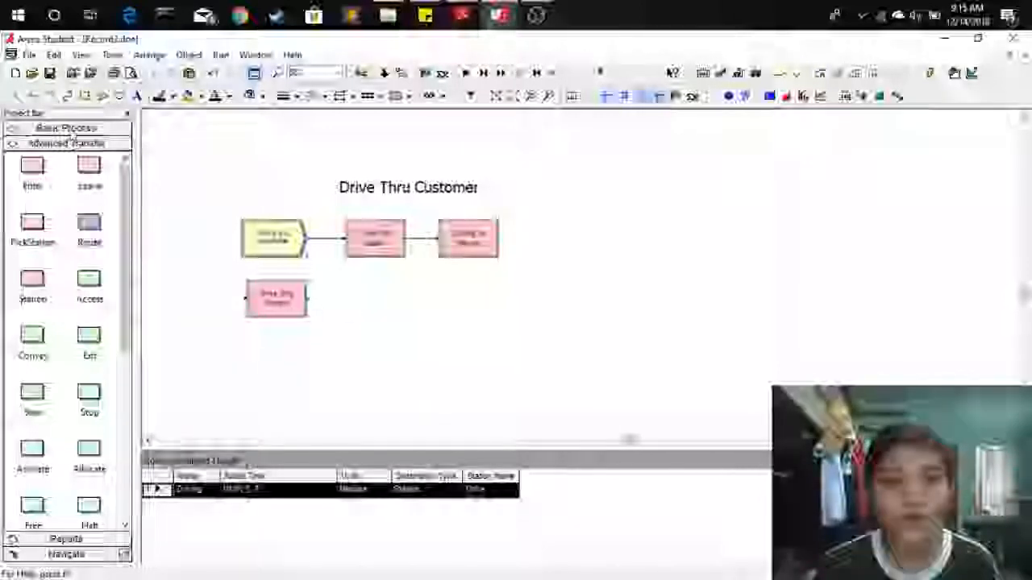
Place a Process module from Basic Process to the right of the Drive Thru Window station.
click(66, 127)
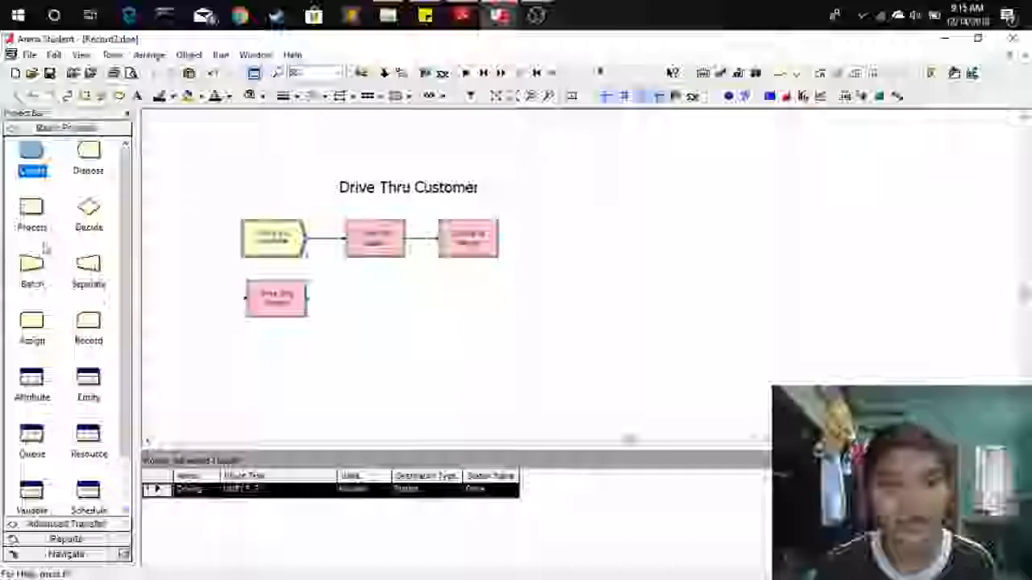
drag(32, 214, 362, 308)
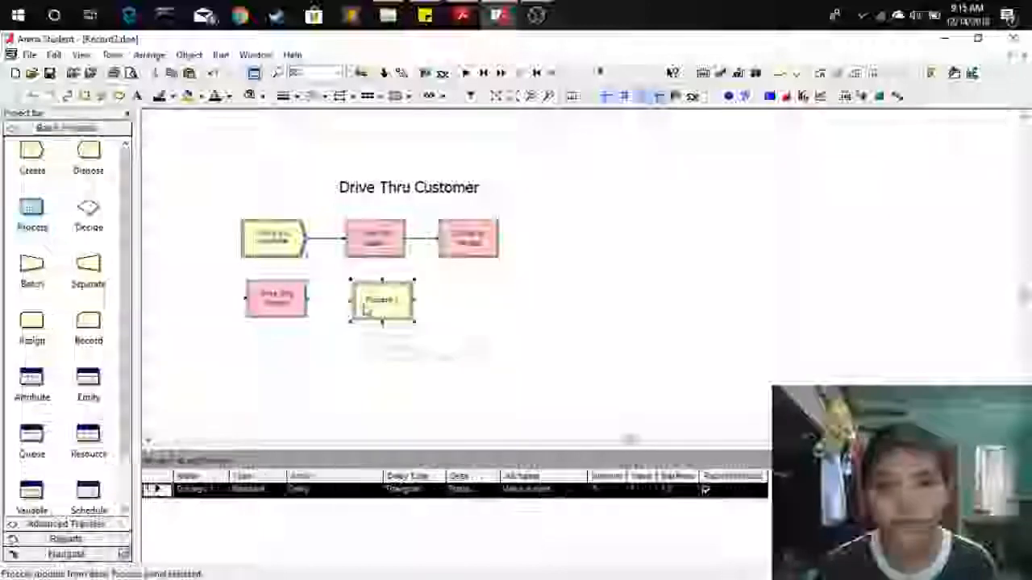
Name the Process module Window Teller Area.
double_click(362, 307)
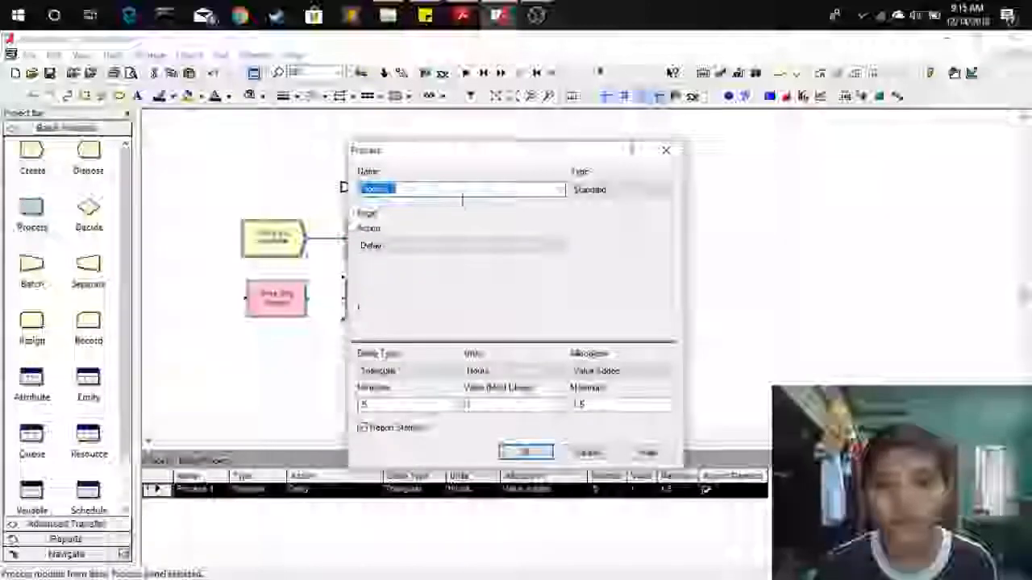
key(BackSpace)
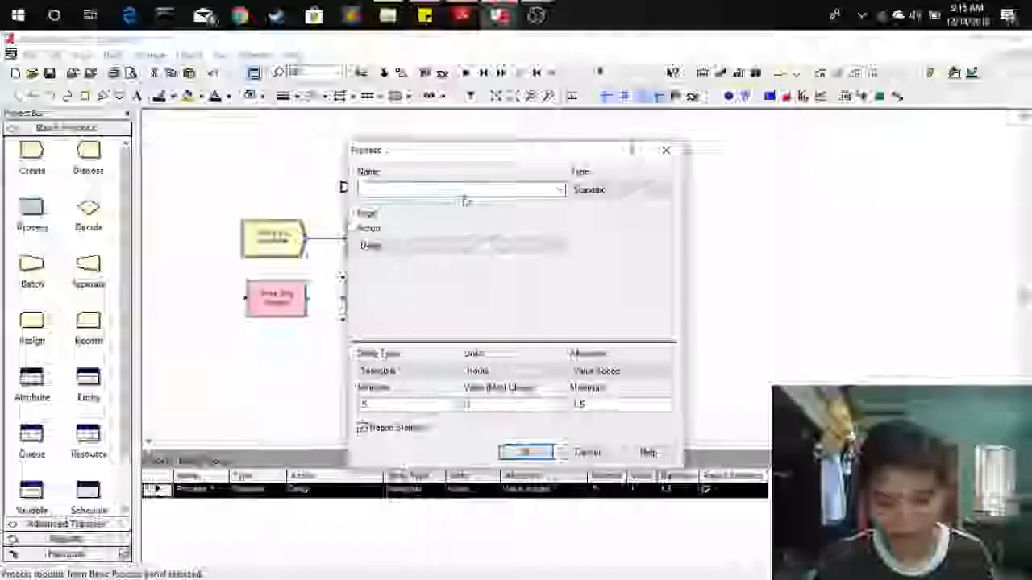
text(Wind)
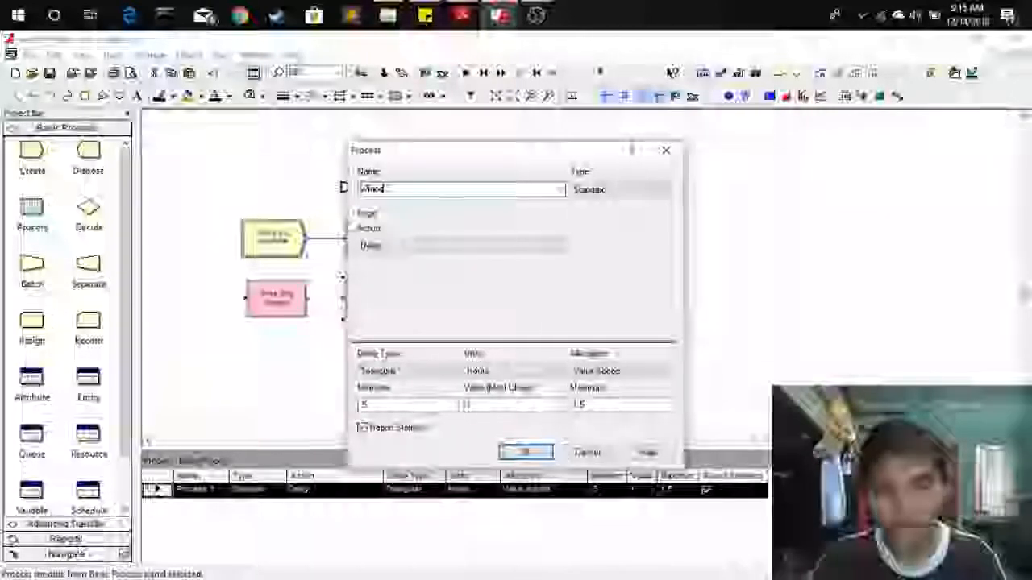
text(ow)
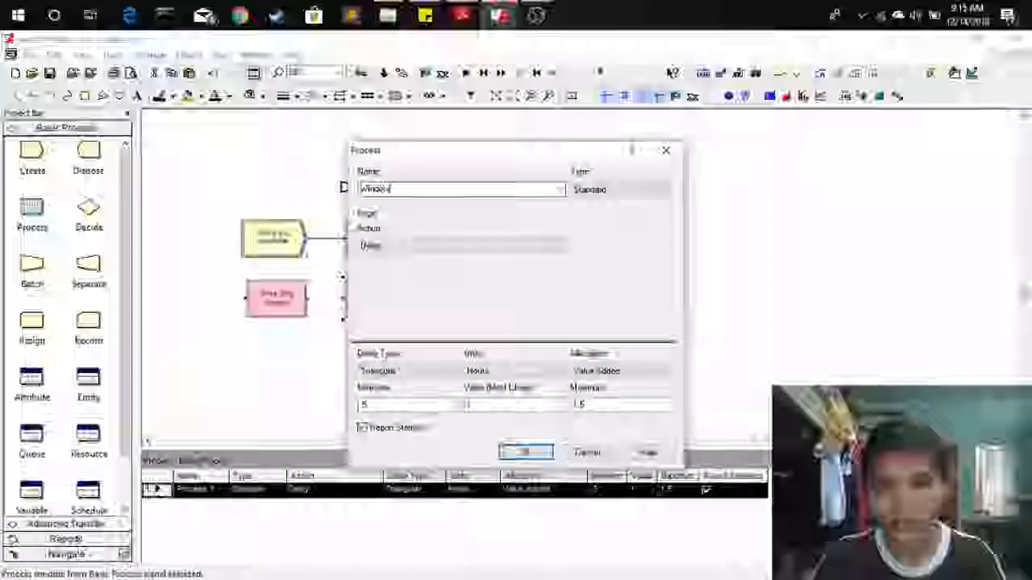
text( Teller Area)
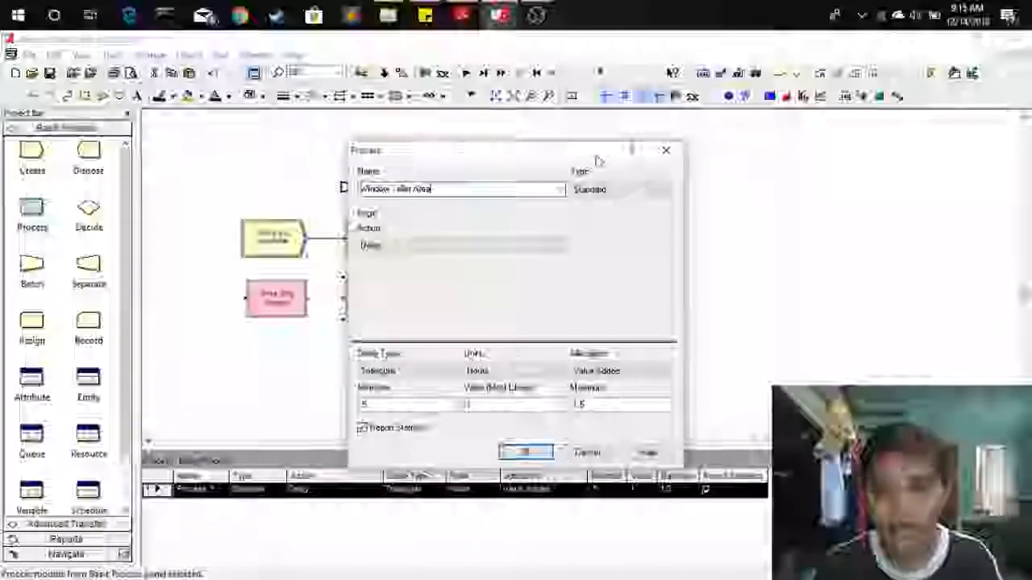
Set the process action to Seize Delay Release.
click(512, 246)
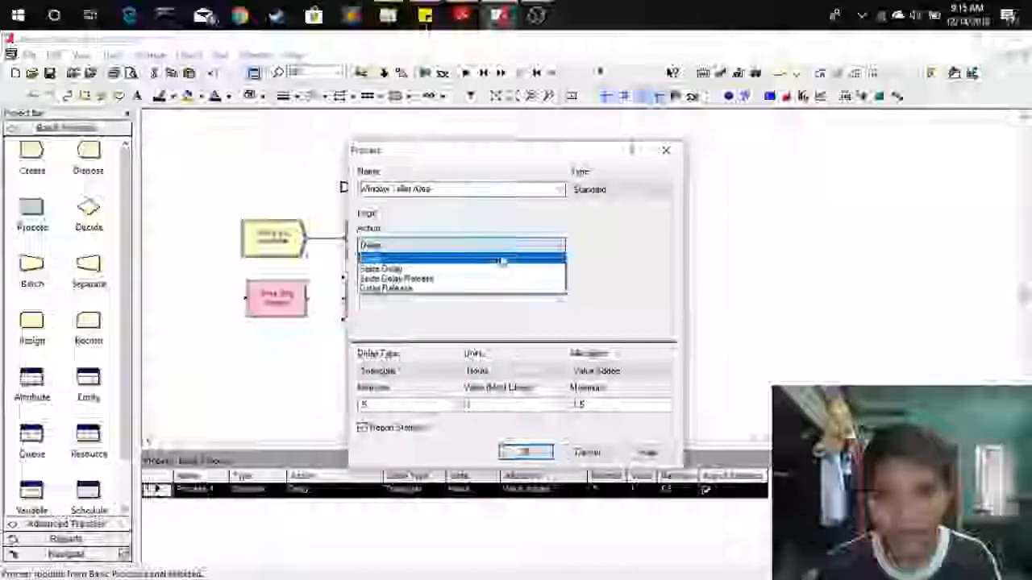
click(477, 280)
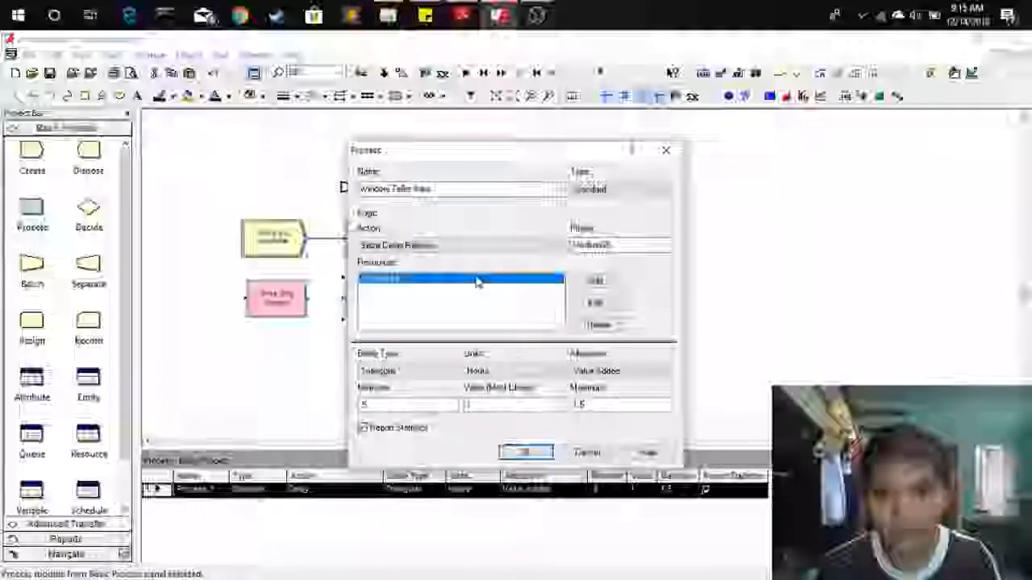
drag(495, 158, 305, 149)
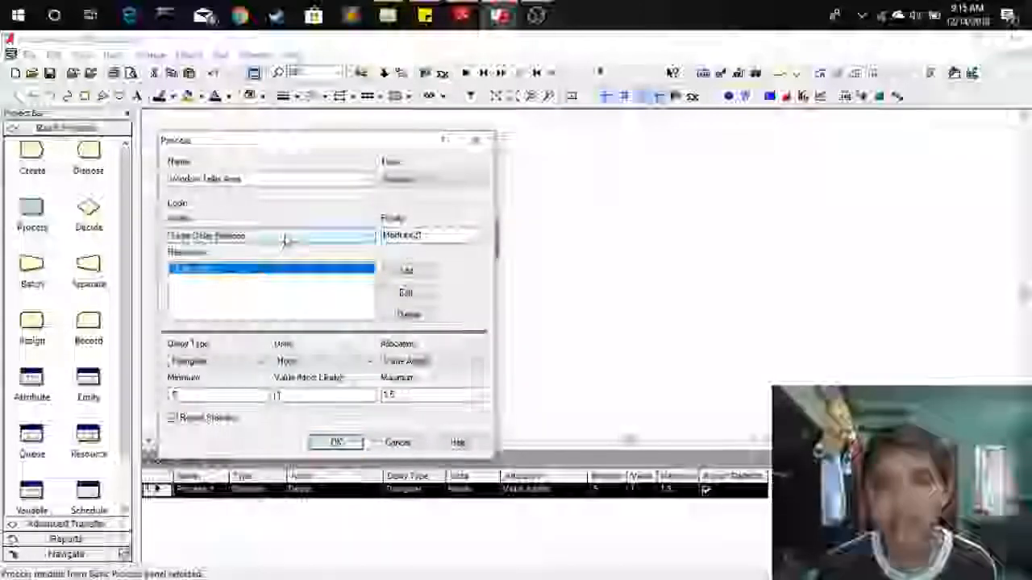
Switch to the Getting Started with Arena PDF and read the description of the Process action options.
click(462, 16)
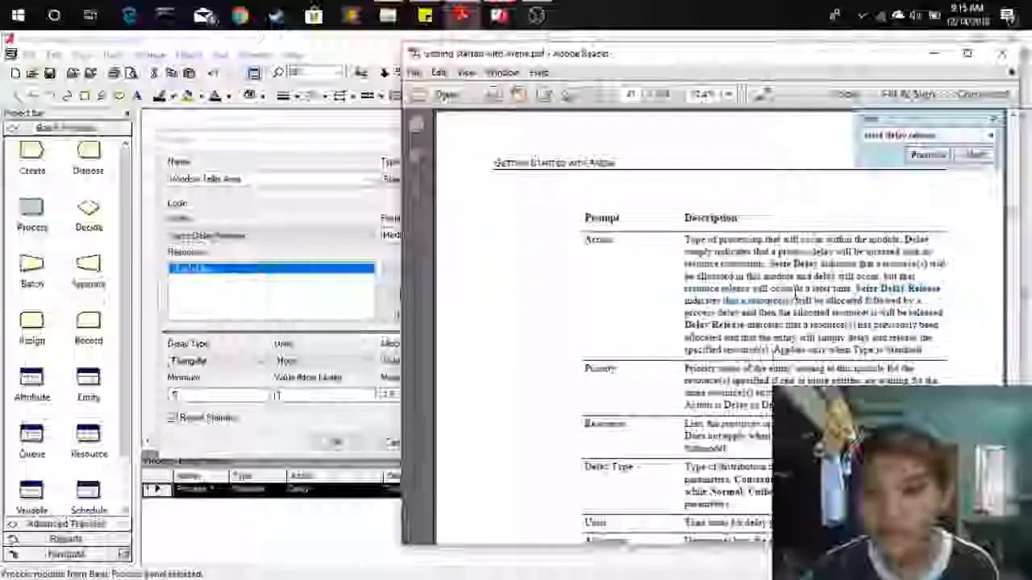
scroll(795, 300, up, 3)
scroll(798, 301, up, 7)
drag(584, 134, 686, 135)
scroll(691, 330, down, 10)
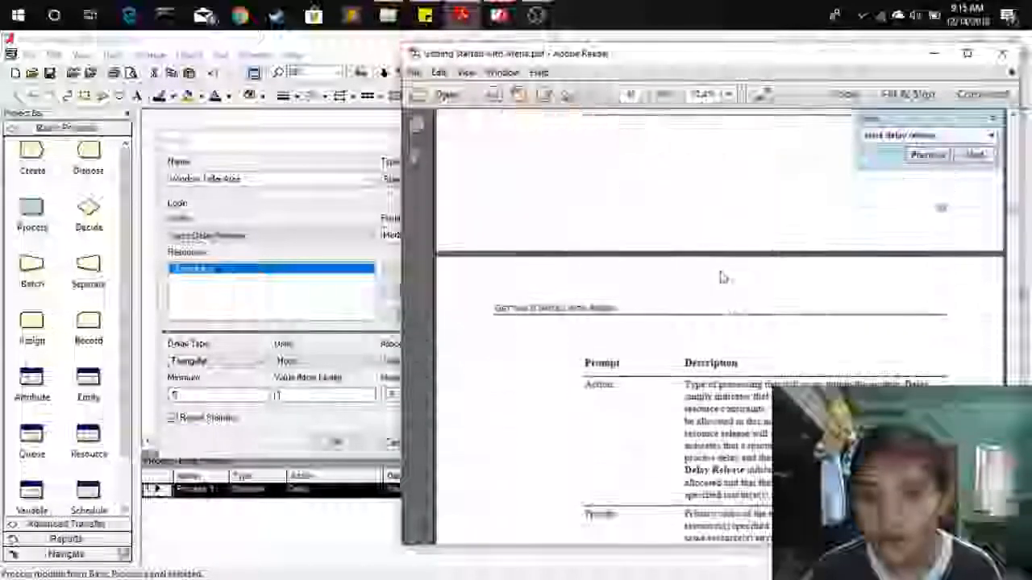
drag(856, 251, 794, 264)
drag(862, 265, 942, 277)
click(933, 53)
Return to the Process dialog and add a resource named Window Teller with quantity 1.
drag(379, 145, 595, 124)
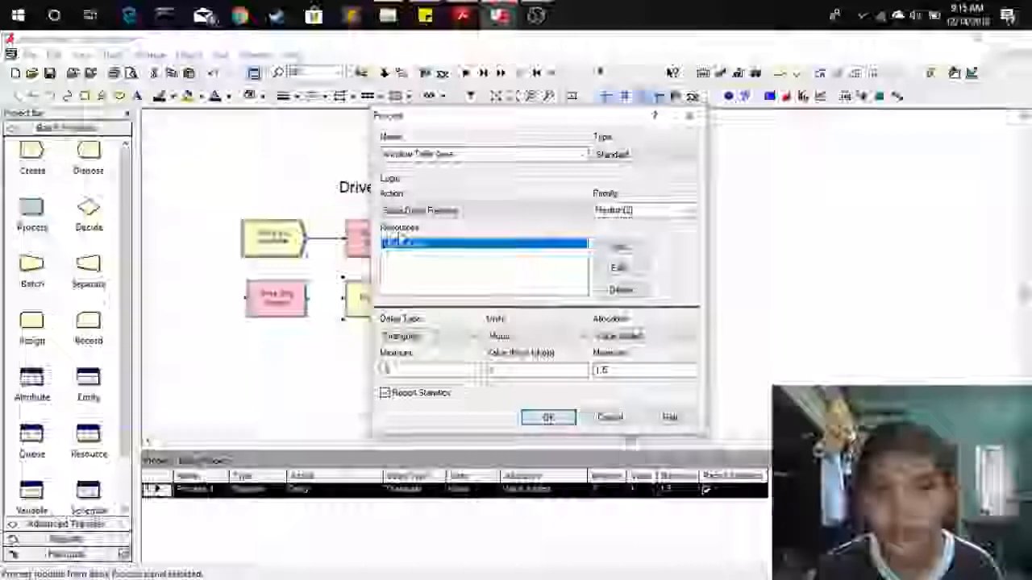
click(617, 264)
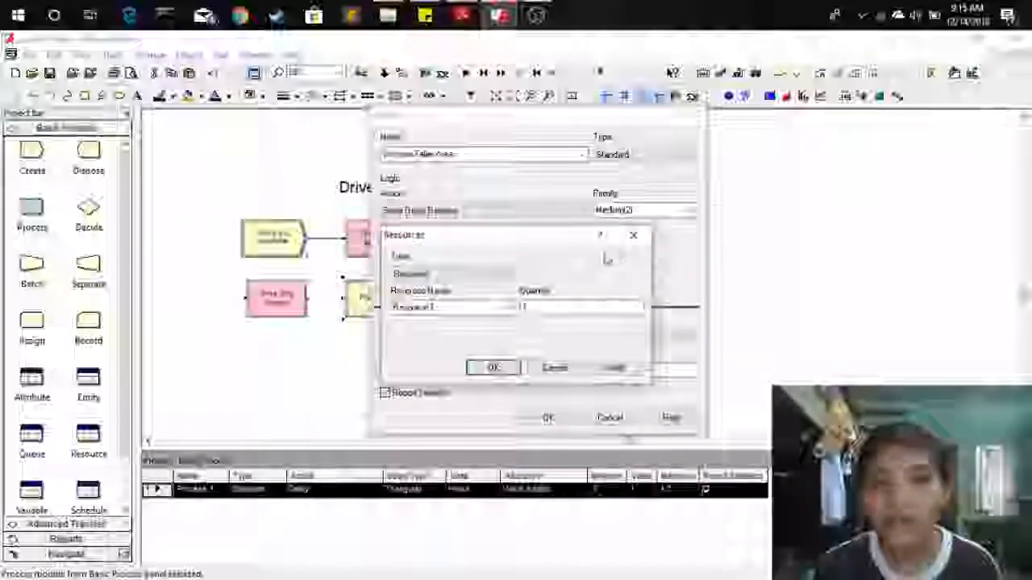
drag(520, 245, 558, 213)
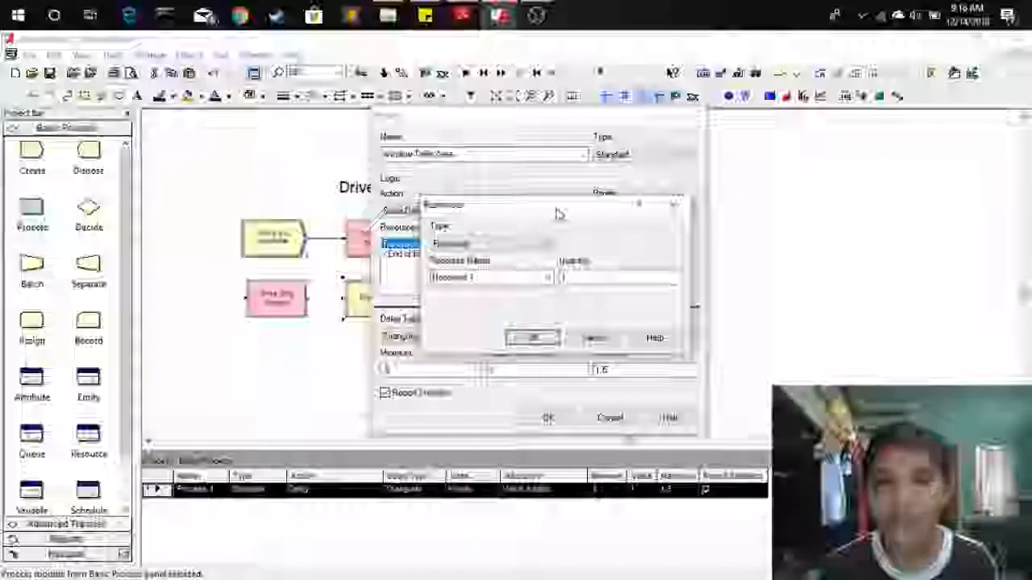
click(506, 277)
key(BackSpace)
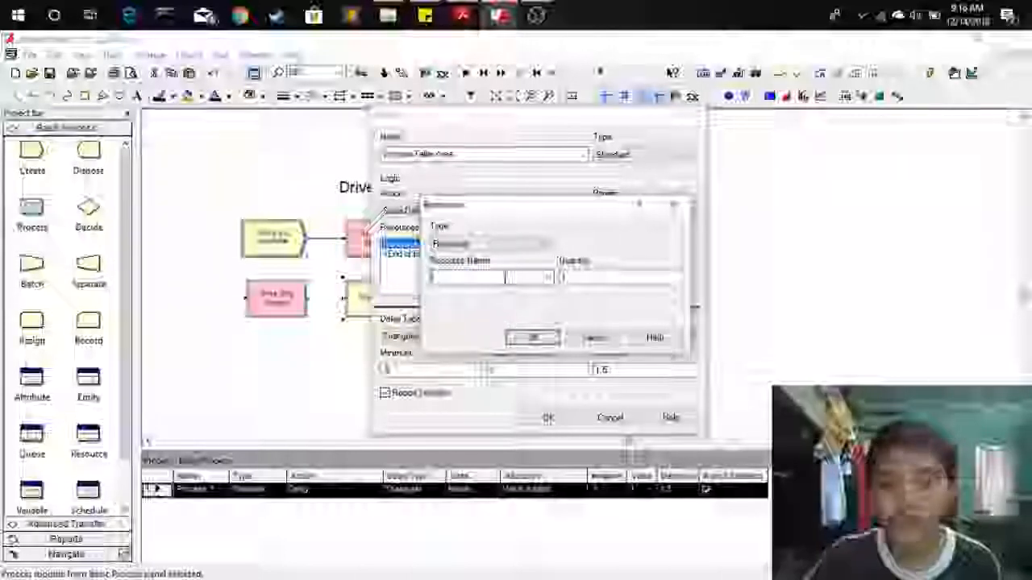
text(Driver Ta)
text(ller)
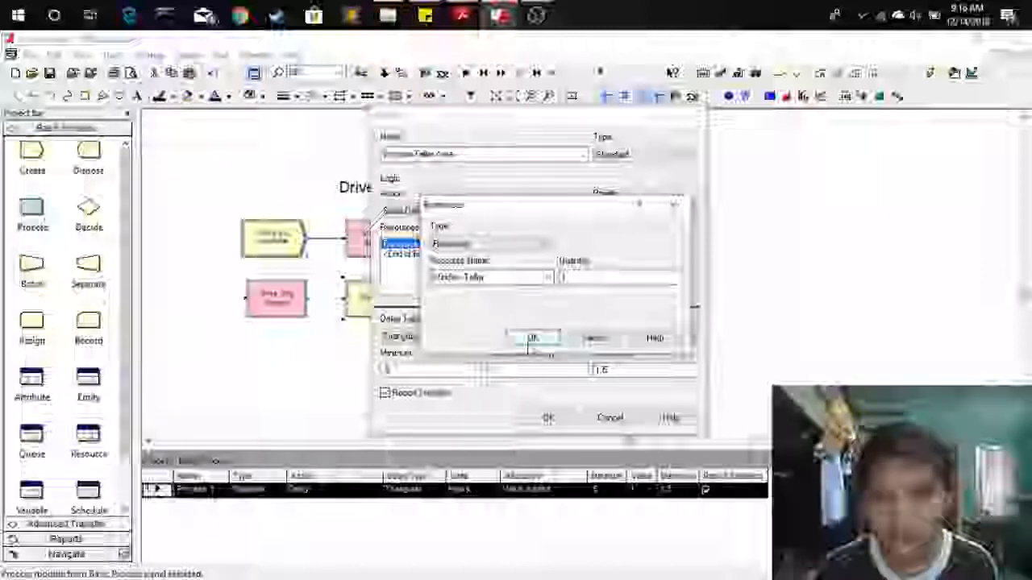
click(532, 337)
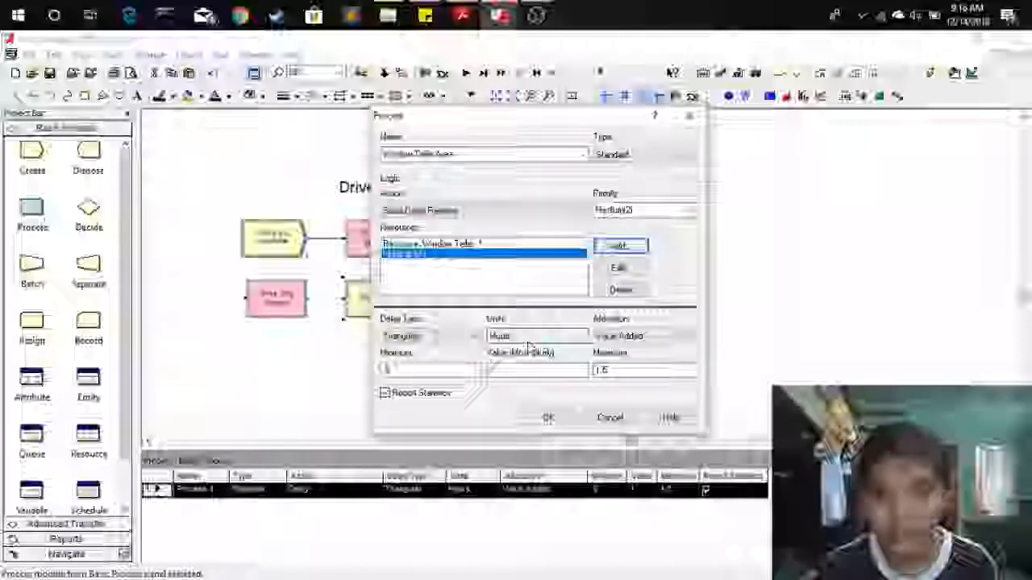
Set the process delay type to Uniform with units in Minutes.
click(441, 340)
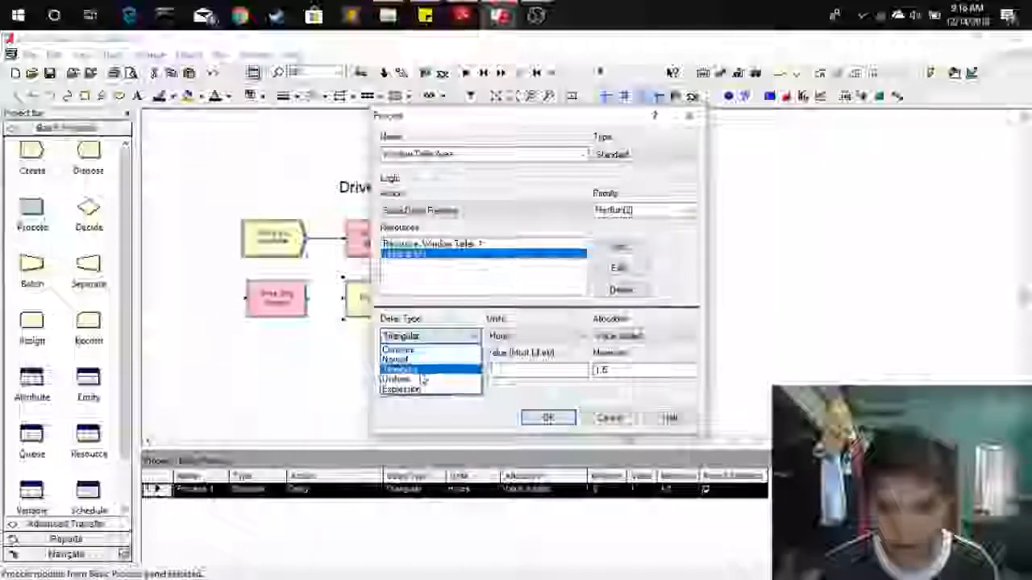
click(435, 377)
click(516, 336)
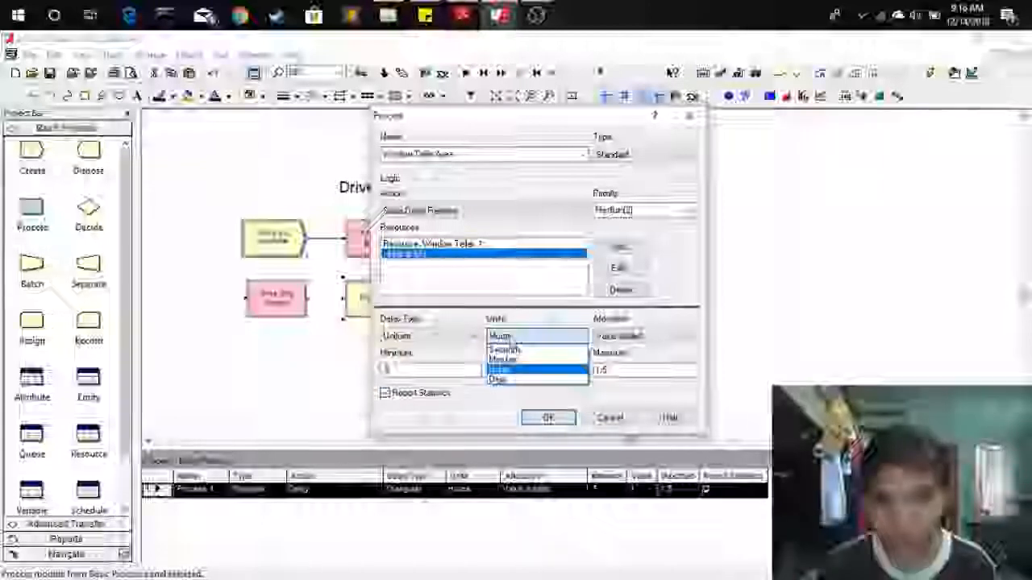
click(513, 363)
Set the delay minimum to 4 and maximum to 20, and close the Process dialog.
click(428, 369)
key(BackSpace)
key(BackSpace)
text(4)
click(638, 368)
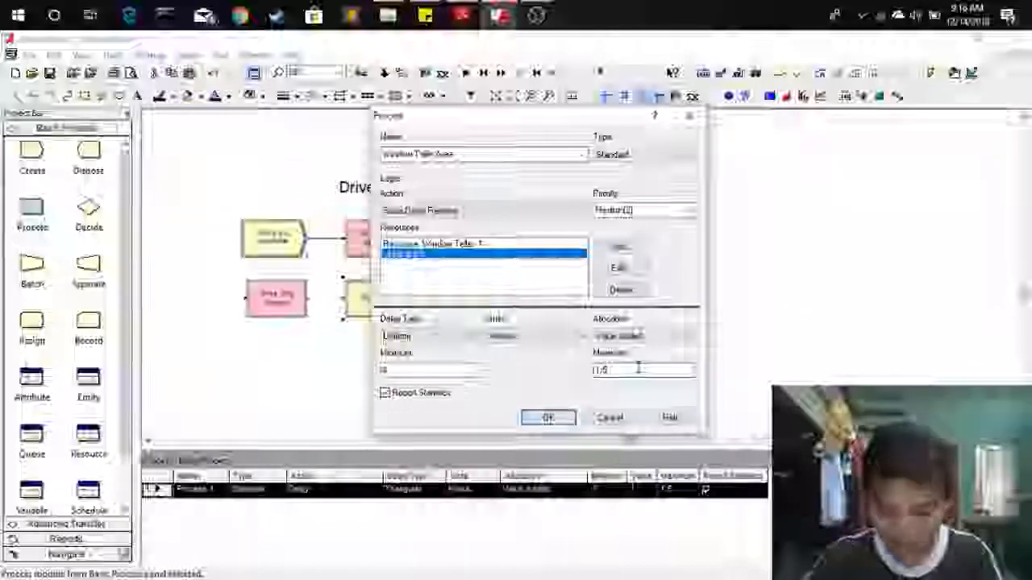
text(20)
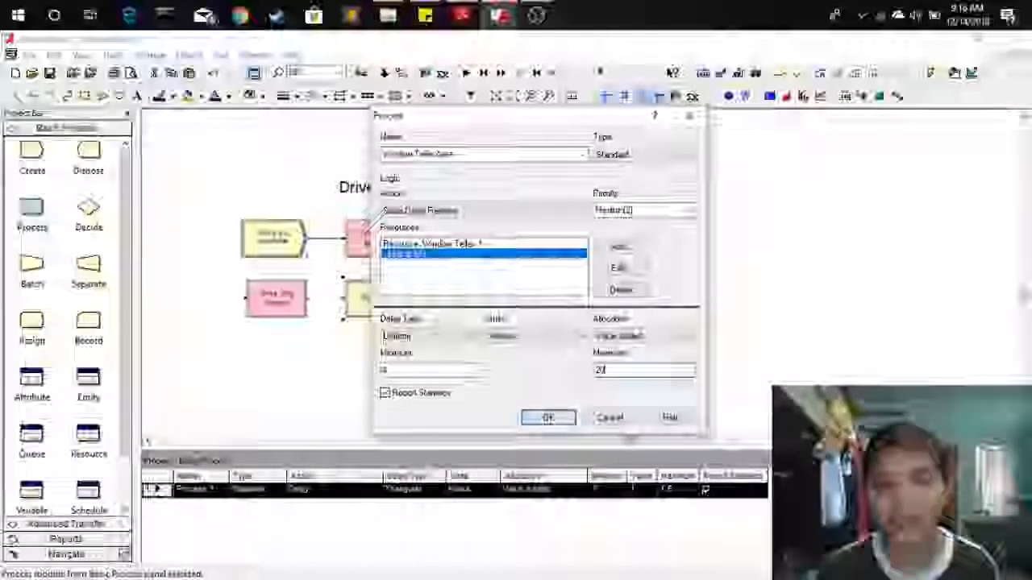
click(555, 419)
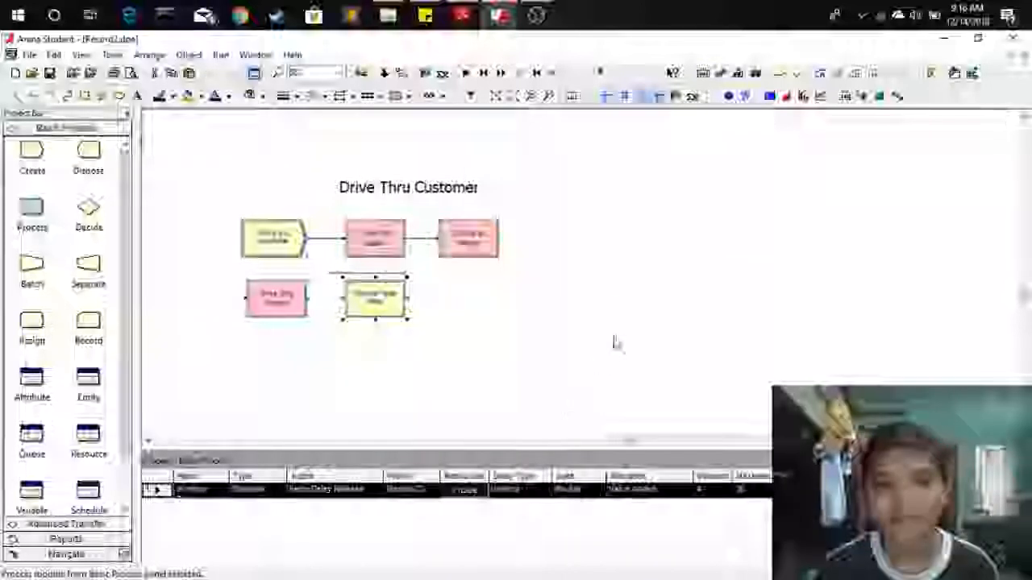
Connect the Drive Thru Window station to the Window Teller Area process.
click(253, 364)
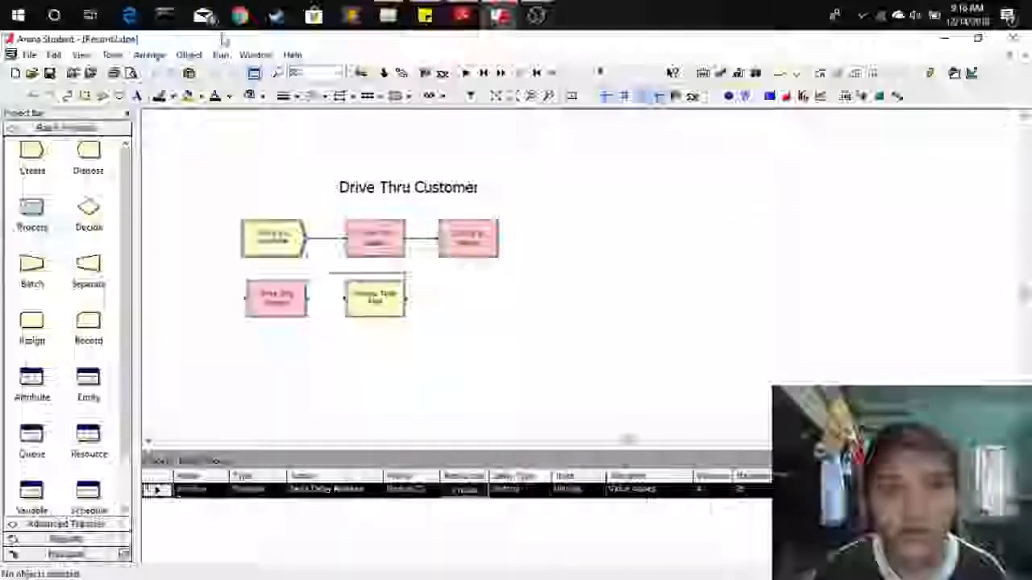
click(191, 55)
click(206, 70)
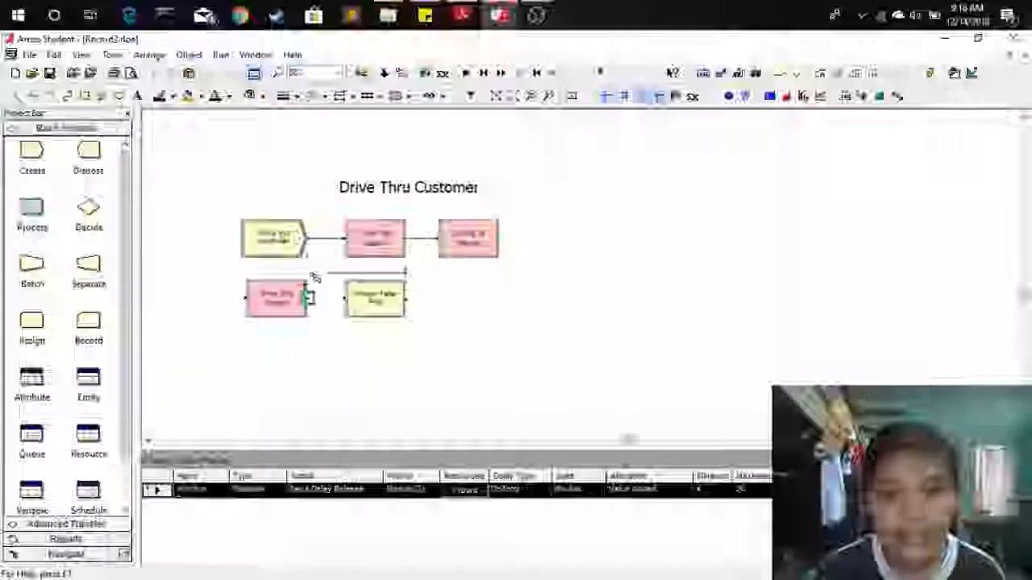
click(309, 299)
click(347, 299)
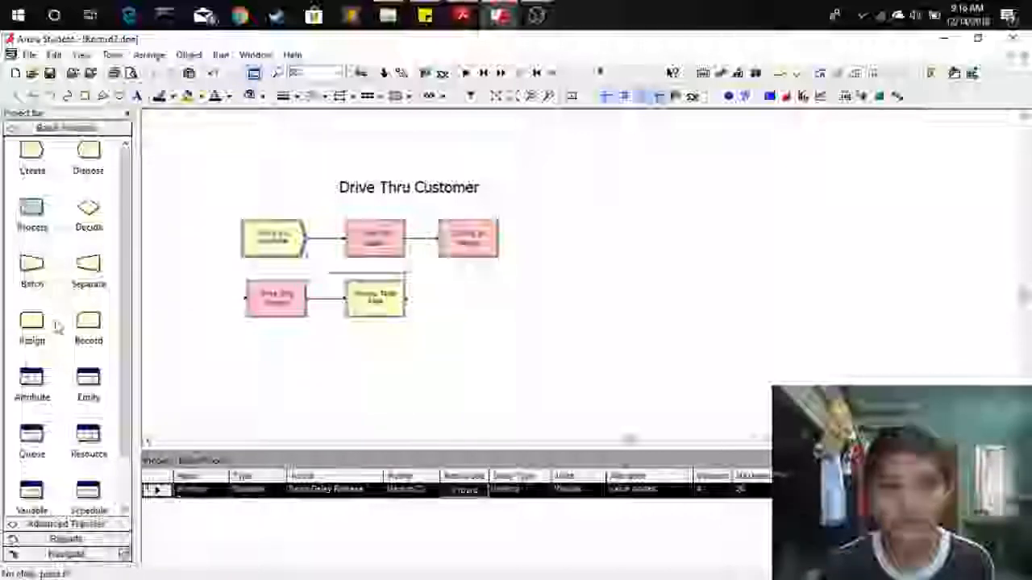
Place a Station module from Advanced Transfer below the Drive Thru Window station and name it Drive Exit.
click(68, 525)
drag(79, 306, 247, 363)
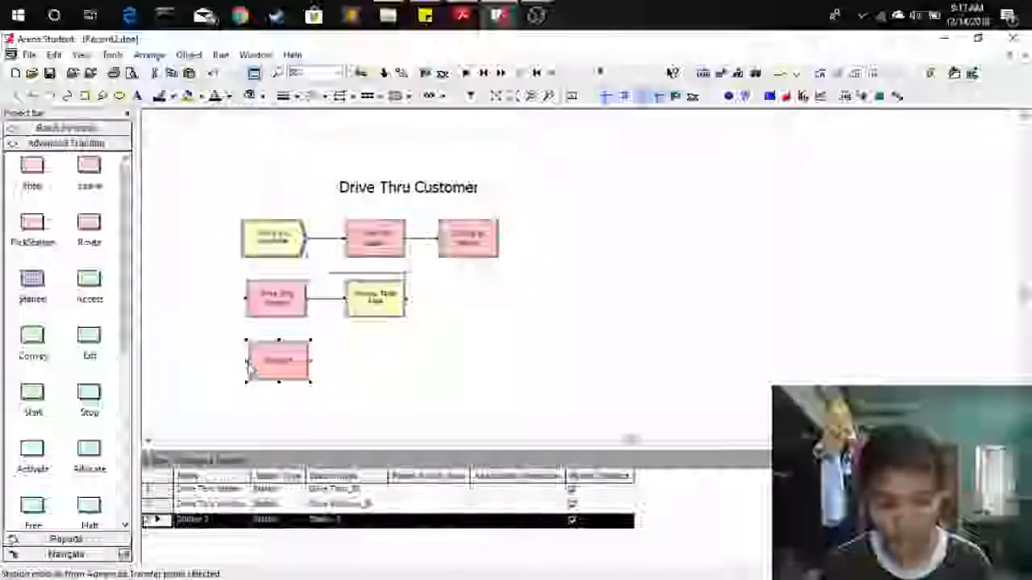
double_click(276, 362)
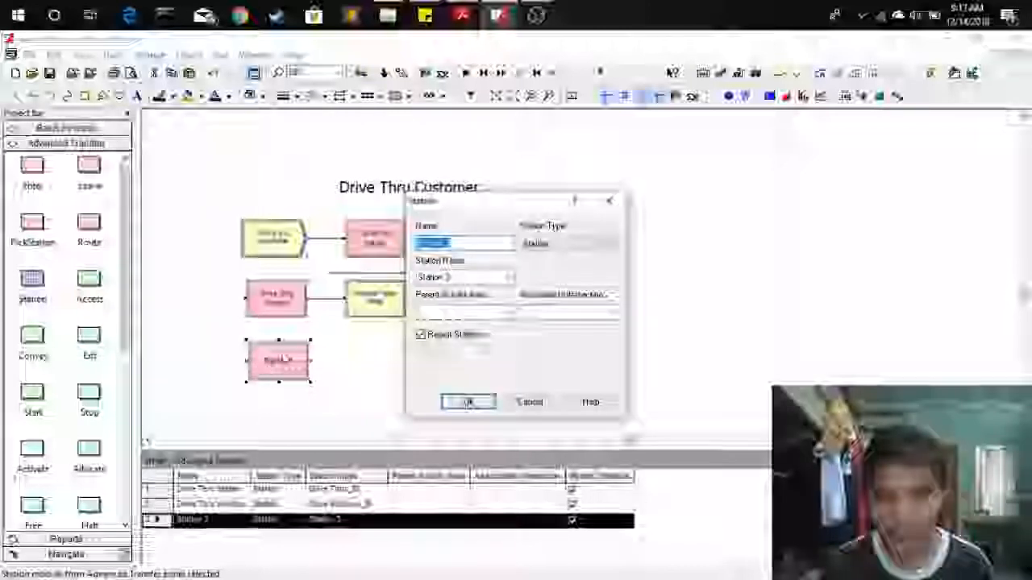
text(Dr)
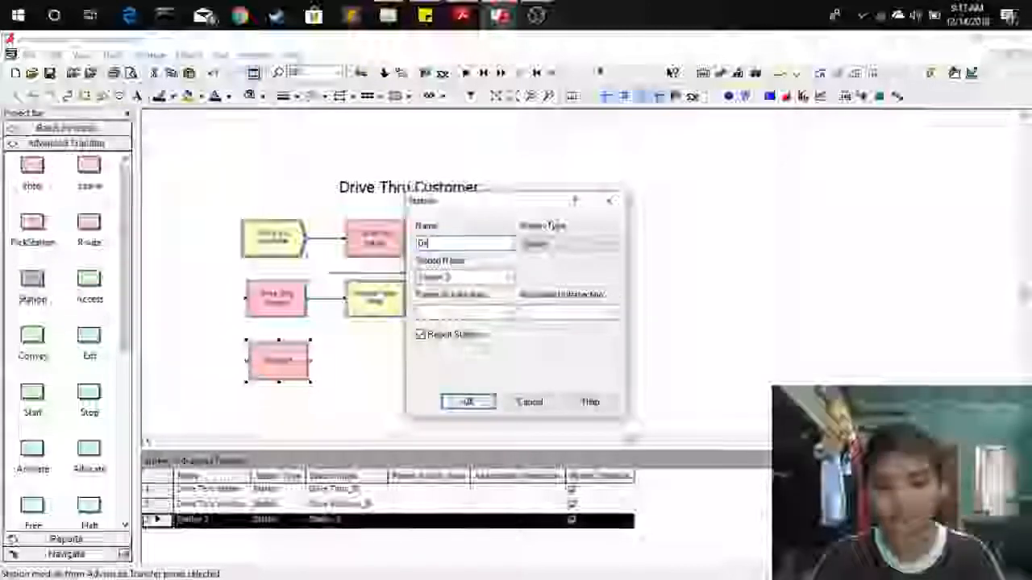
text(ive Exit)
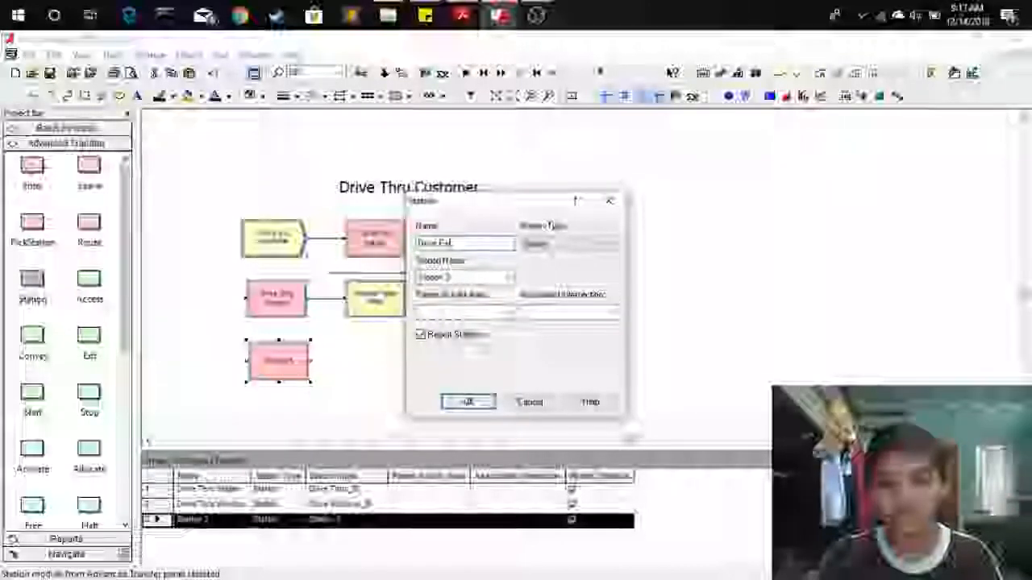
Set the new station's station name to Drive Thru Exit_St and confirm.
double_click(473, 277)
text(Driv)
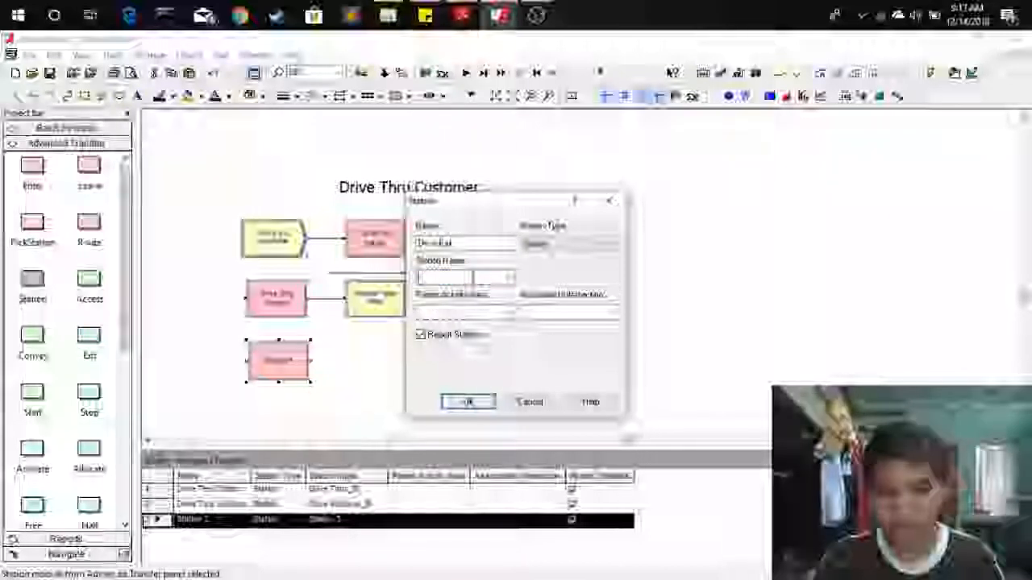
text(e Th)
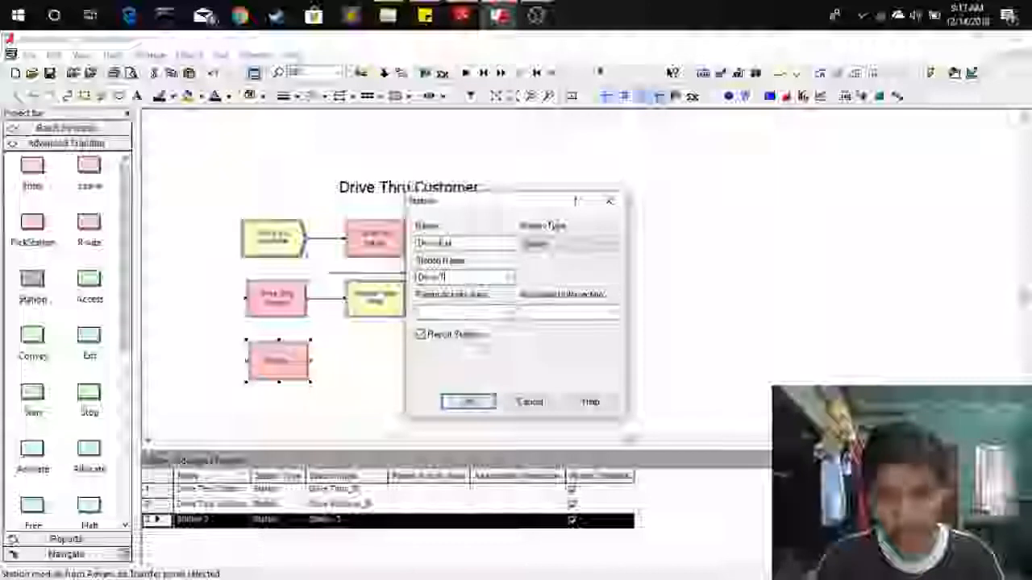
text(ru Ex)
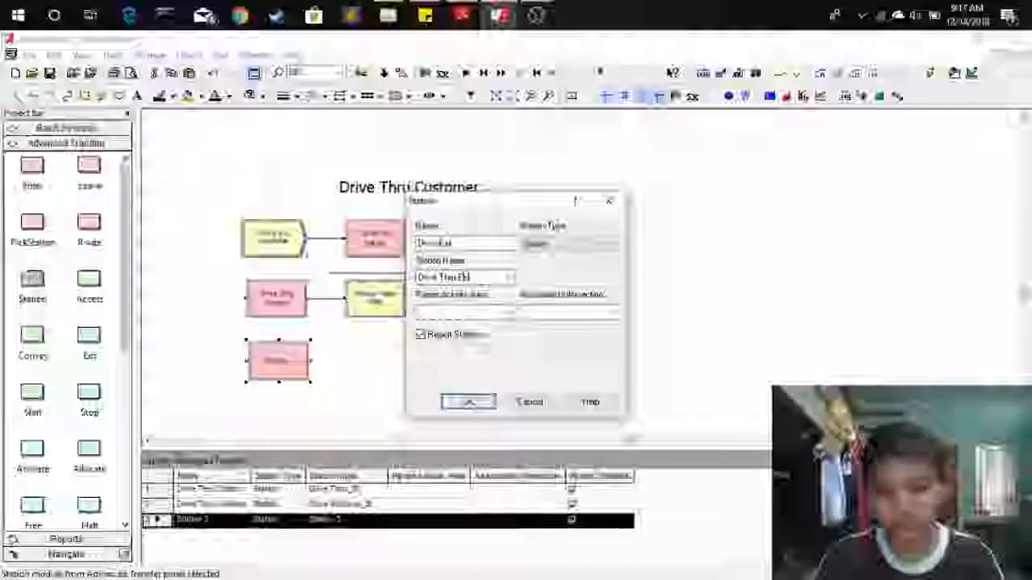
text(it_St)
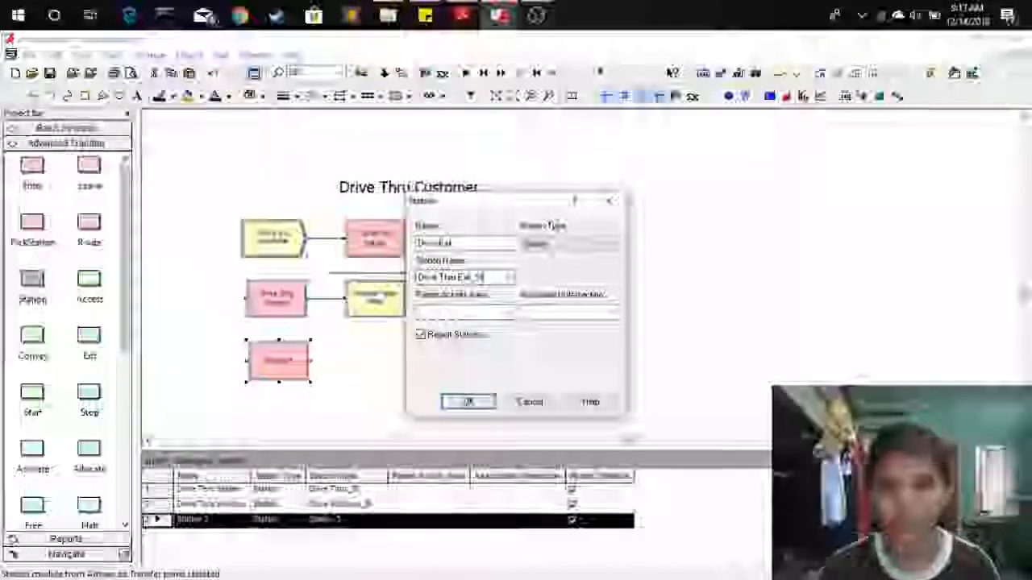
click(467, 401)
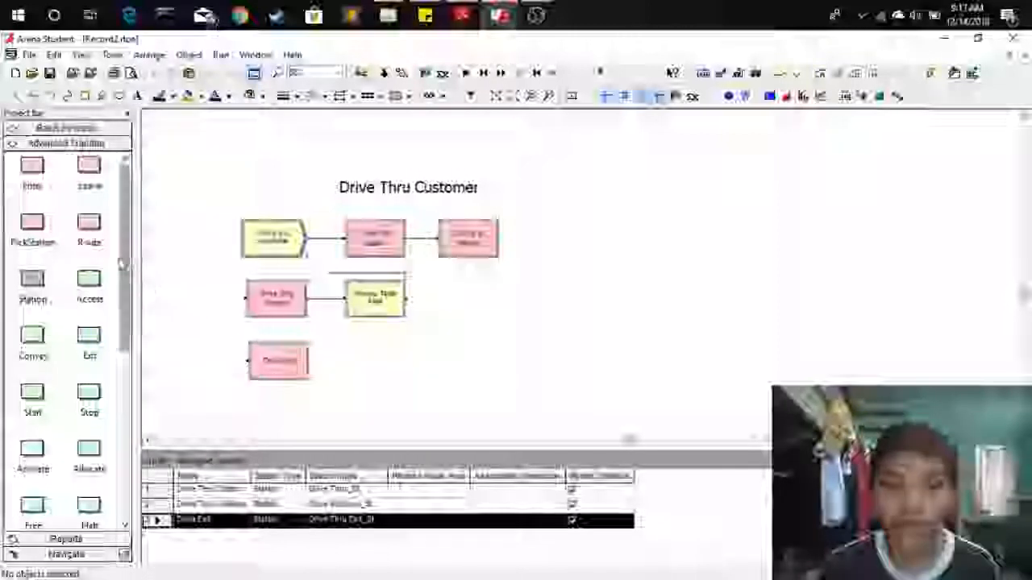
Place a Route module to the right of Window Teller Area and name it Drive Thru Exit.
drag(90, 230, 445, 307)
double_click(452, 307)
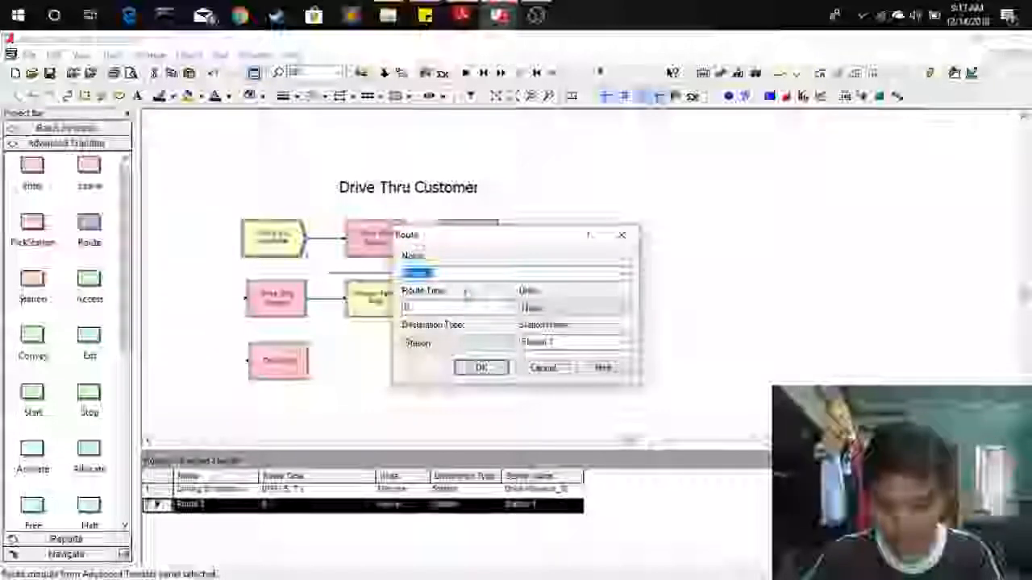
text(Drive Thru)
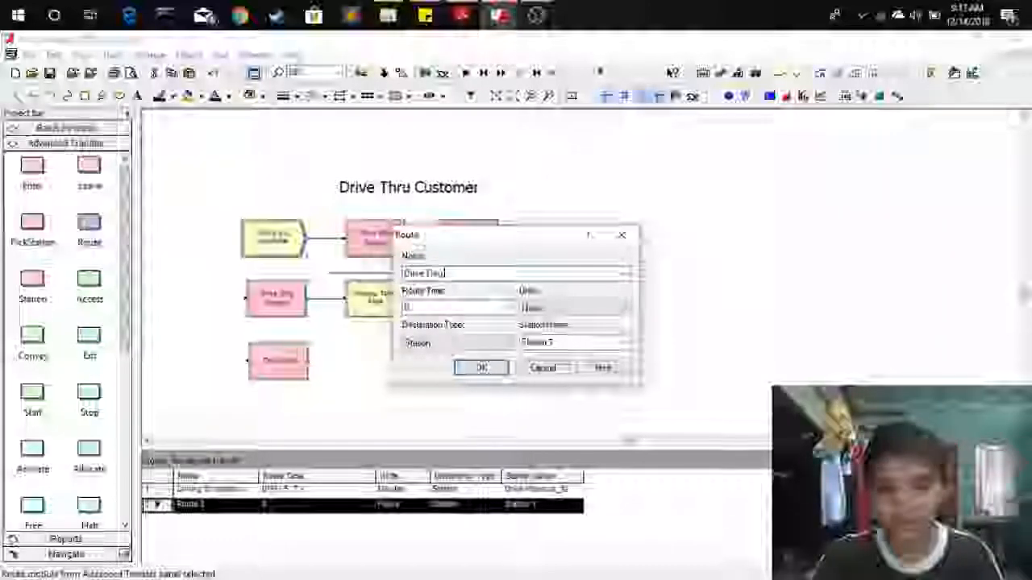
text( Exit)
Set the route's units to Minutes and its destination station to Drive Thru Exit_St, then confirm.
click(471, 306)
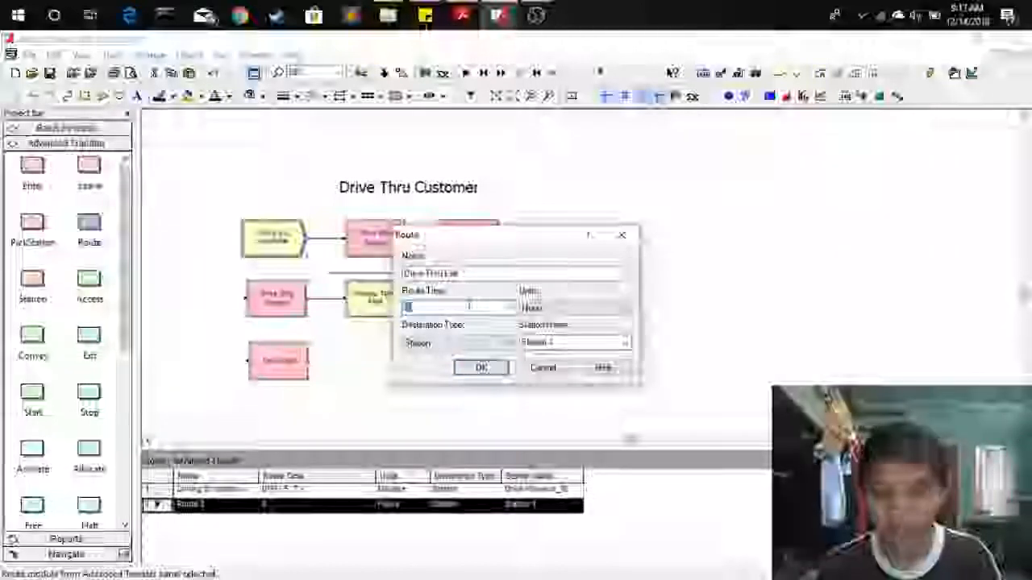
click(533, 311)
click(536, 329)
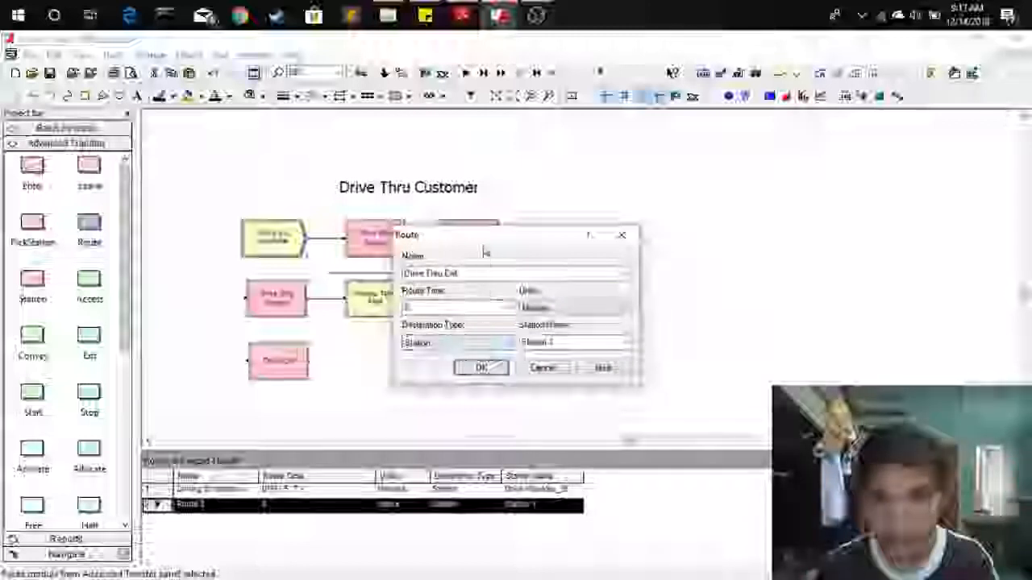
drag(487, 236, 589, 217)
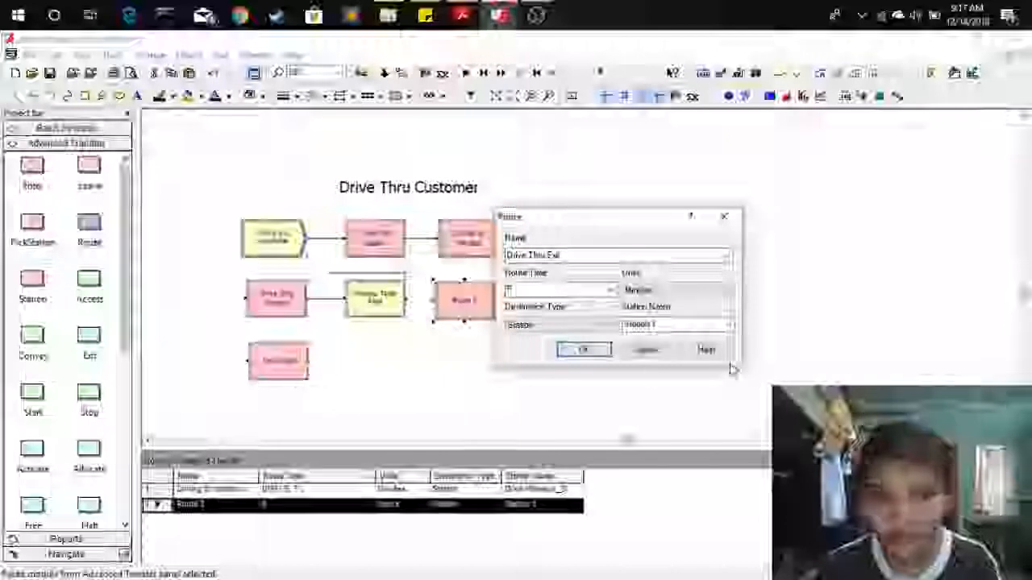
click(727, 325)
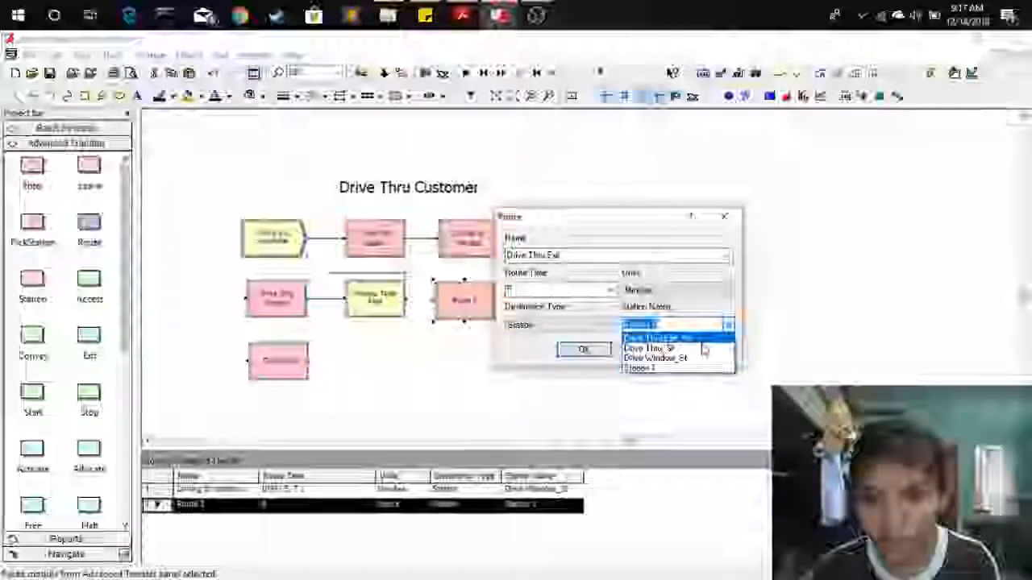
click(701, 339)
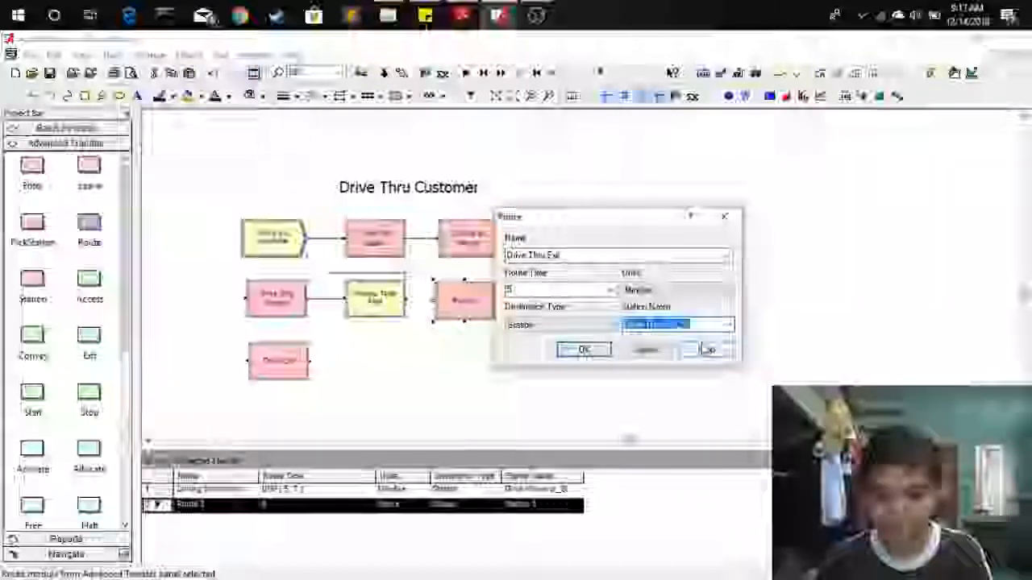
click(584, 350)
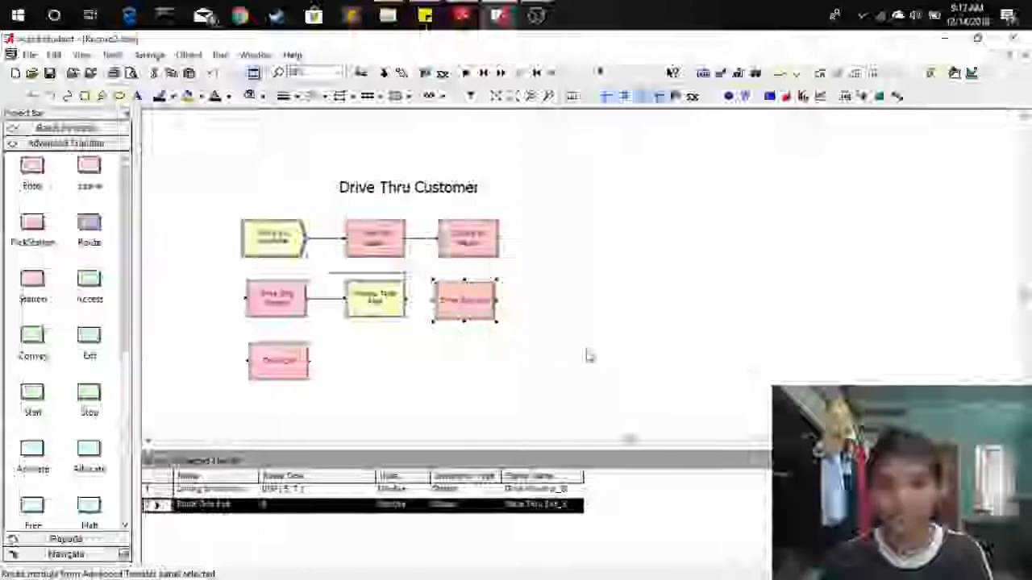
Connect the Window Teller Area process to the Drive Thru Exit route.
click(499, 390)
click(187, 54)
click(206, 72)
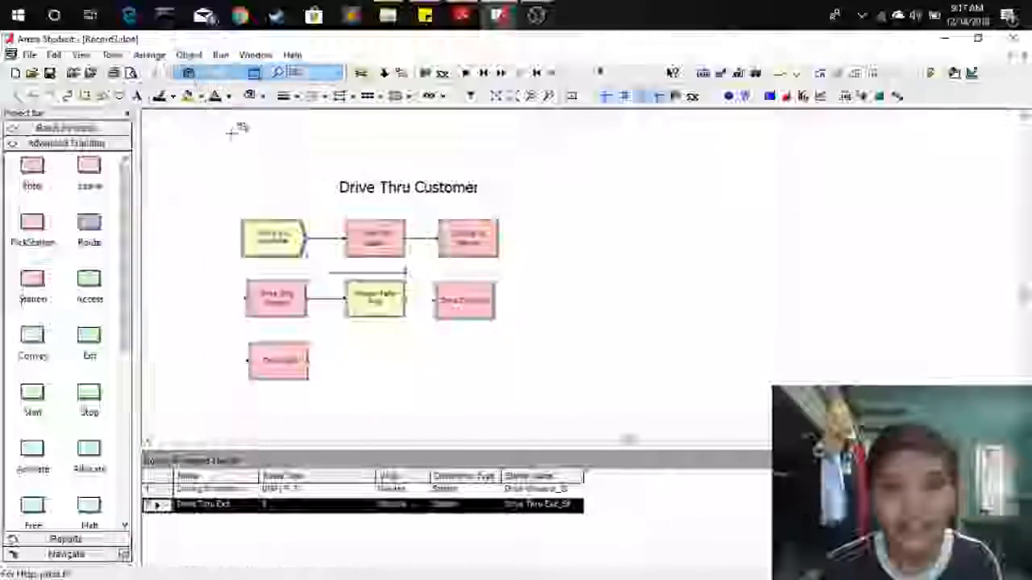
click(433, 299)
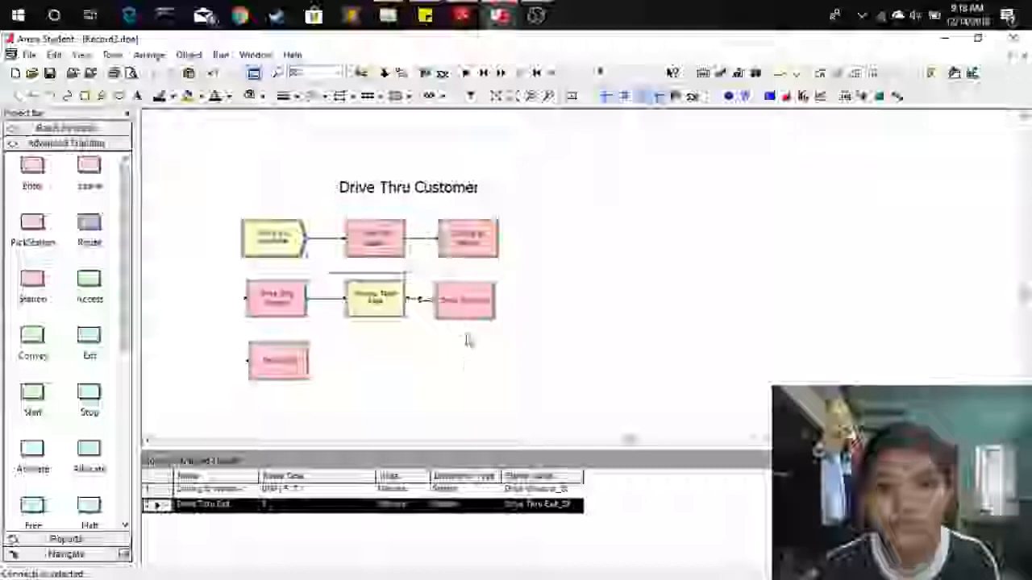
click(465, 311)
click(493, 372)
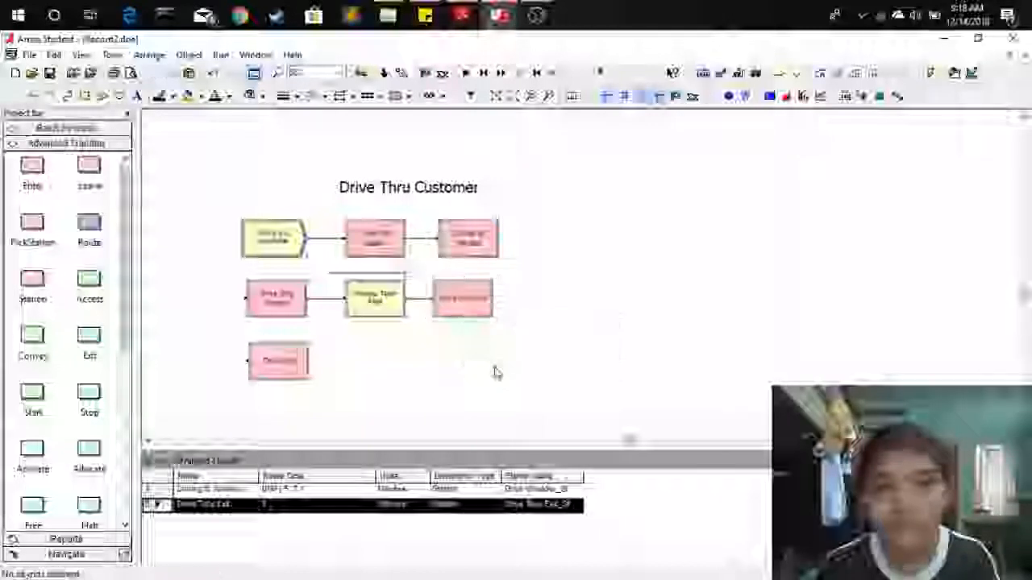
scroll(496, 373, down, 1)
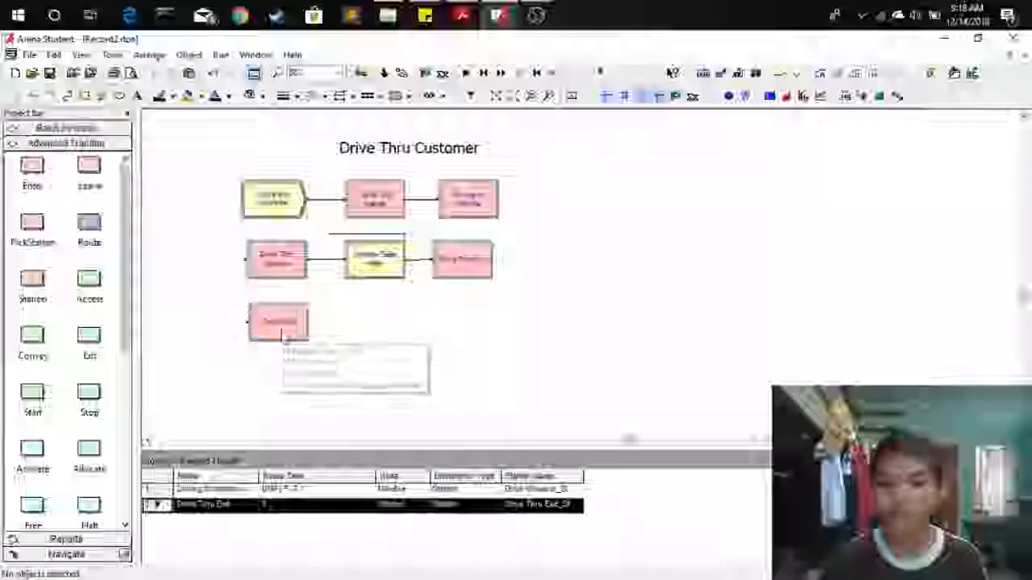
Open the Drive Thru Exit route's settings to review them and close the dialog.
double_click(456, 262)
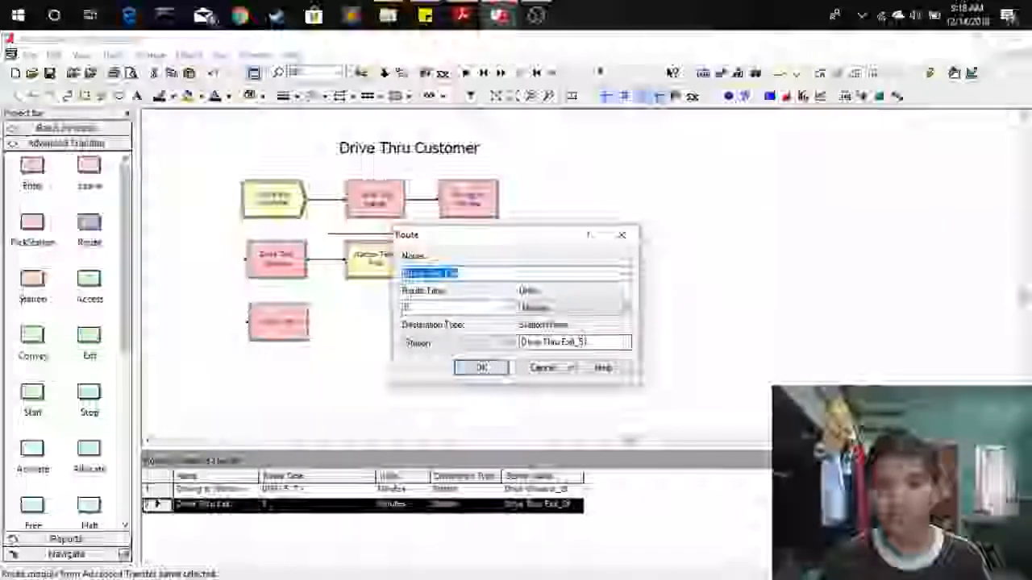
click(621, 235)
click(502, 350)
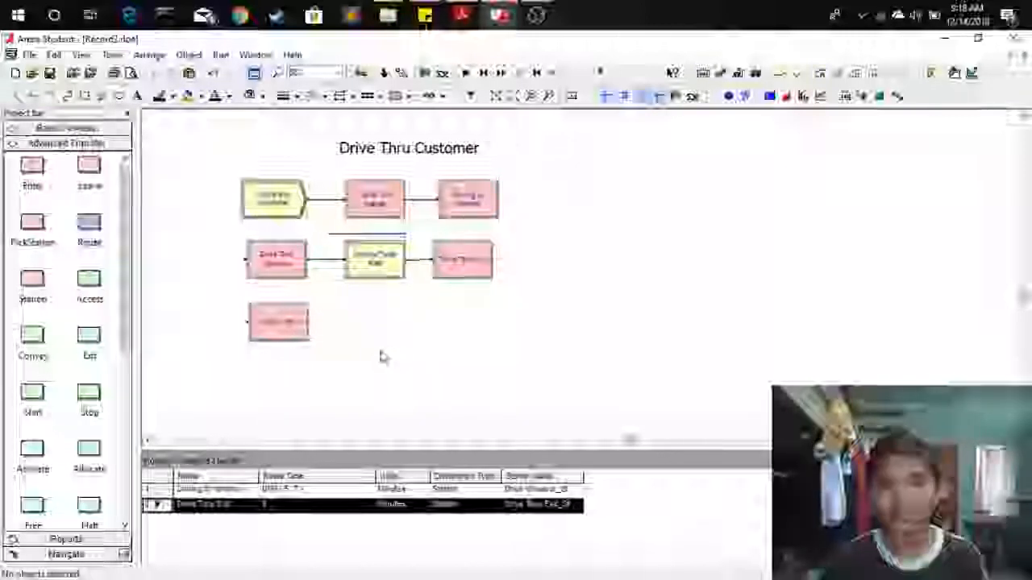
Place a Dispose module beside the Drive Thru Exit station and name it Exit to Highway.
click(66, 127)
drag(89, 153, 345, 327)
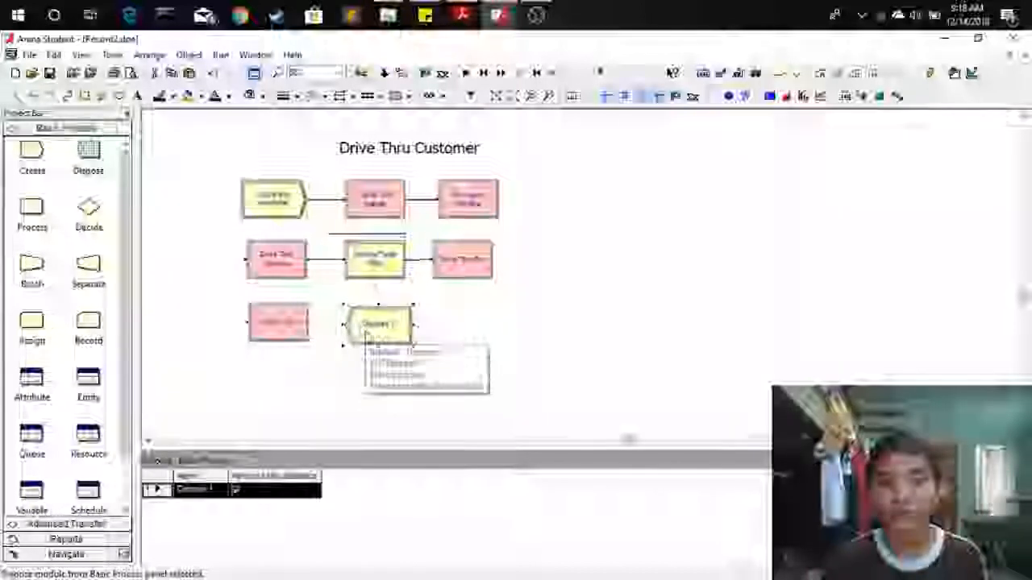
double_click(370, 335)
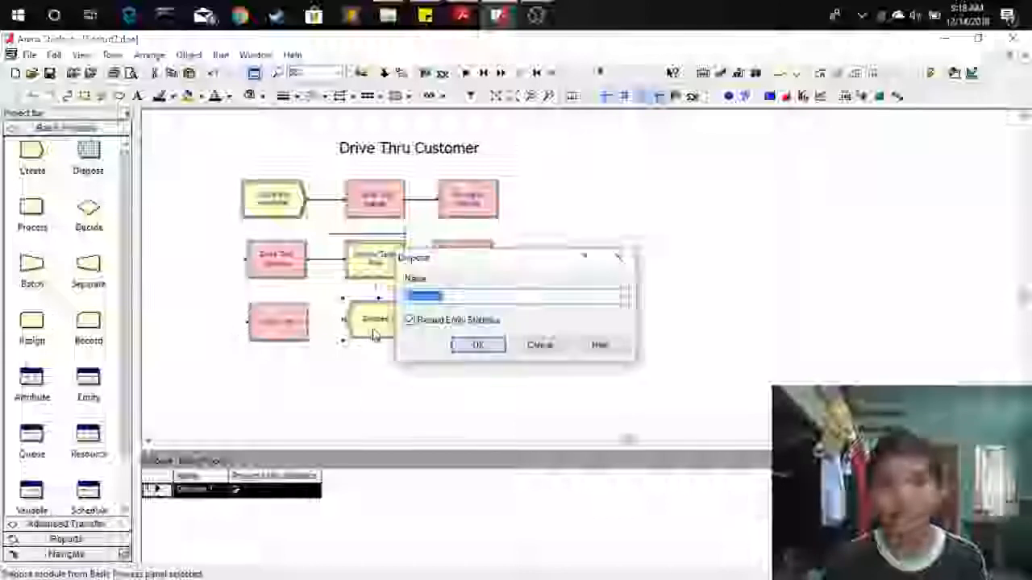
click(413, 321)
text(Exit to Highway)
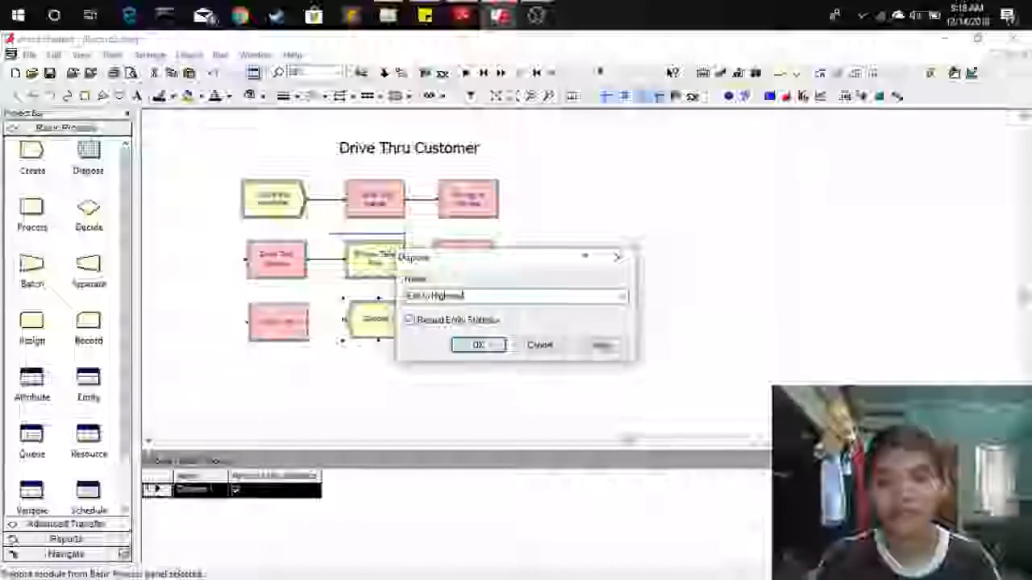
key(Return)
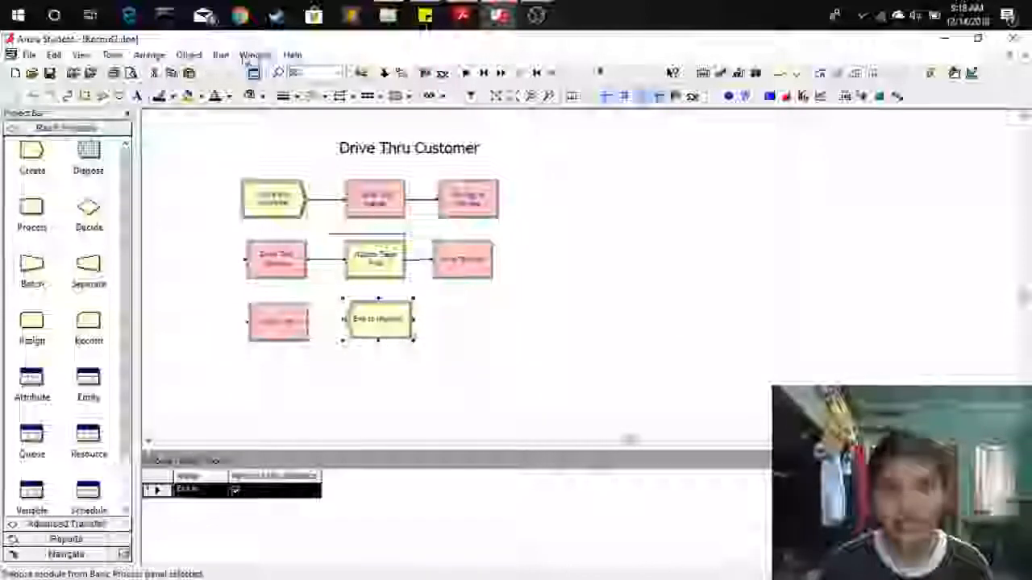
Connect the Drive Thru Exit station to the Exit to Highway dispose module.
click(189, 54)
click(197, 71)
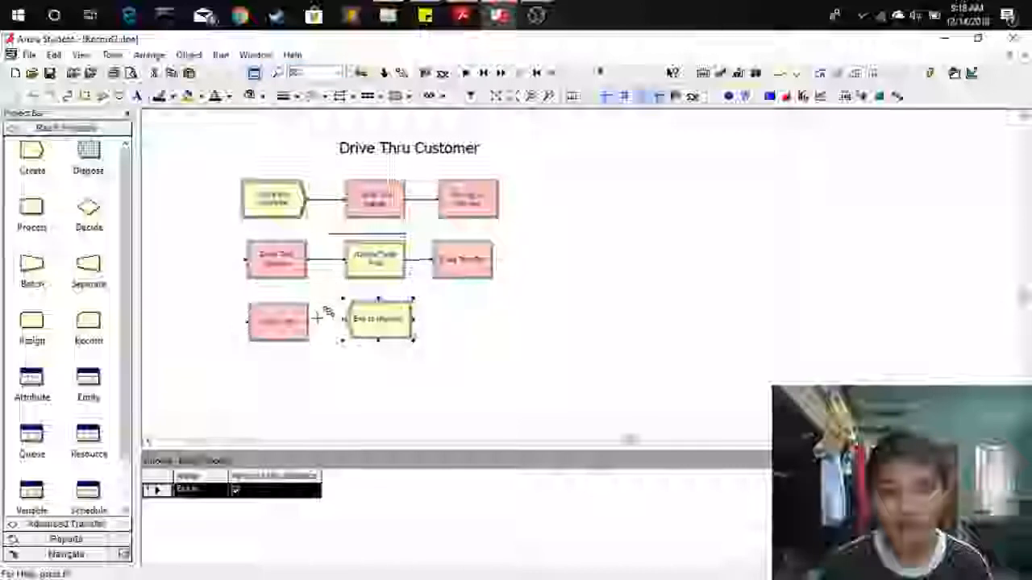
click(313, 320)
click(343, 319)
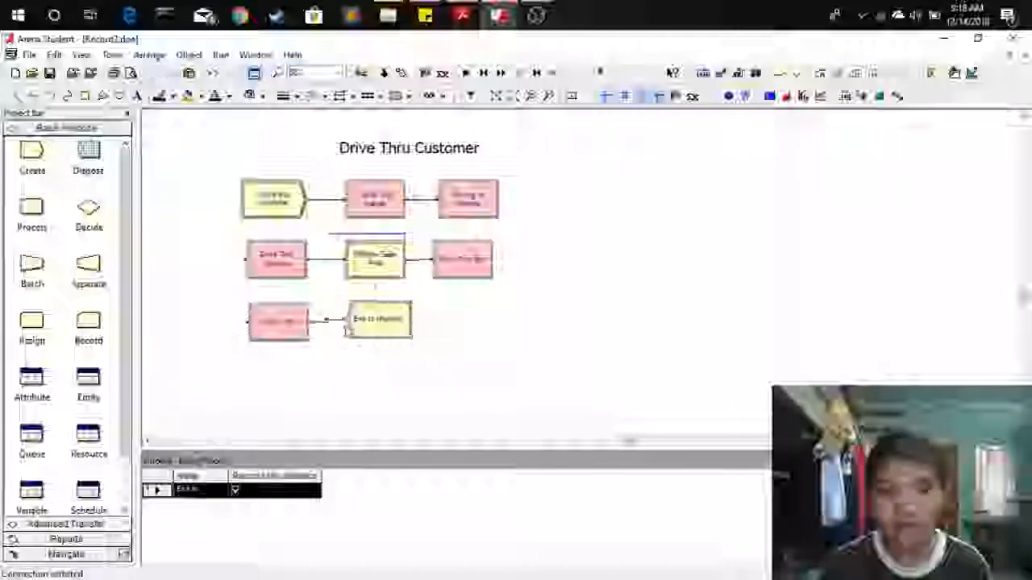
click(387, 326)
drag(387, 326, 386, 332)
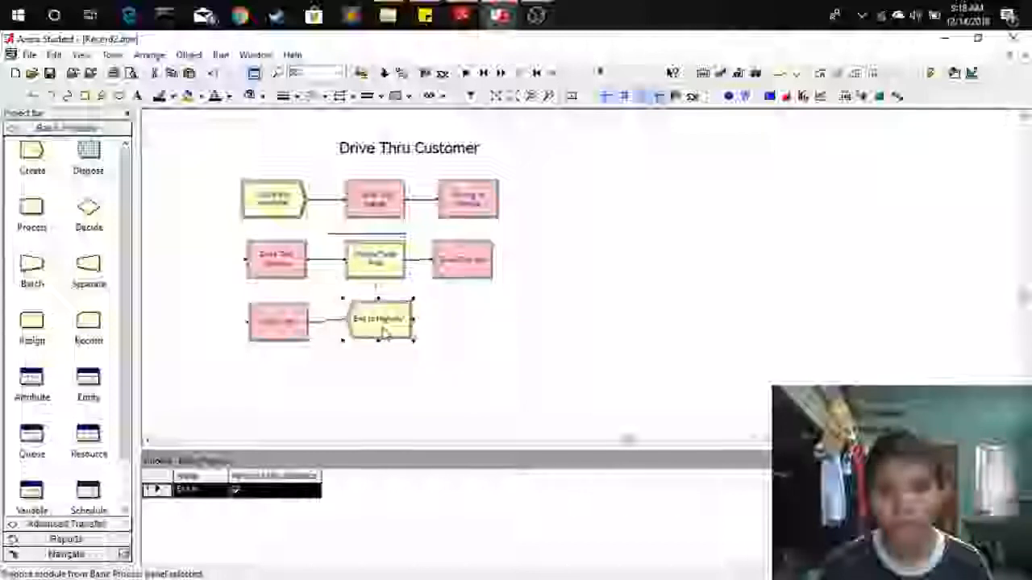
Run the simulation and end the run, twice, to watch customers flow through the model.
click(486, 330)
scroll(495, 342, up, 1)
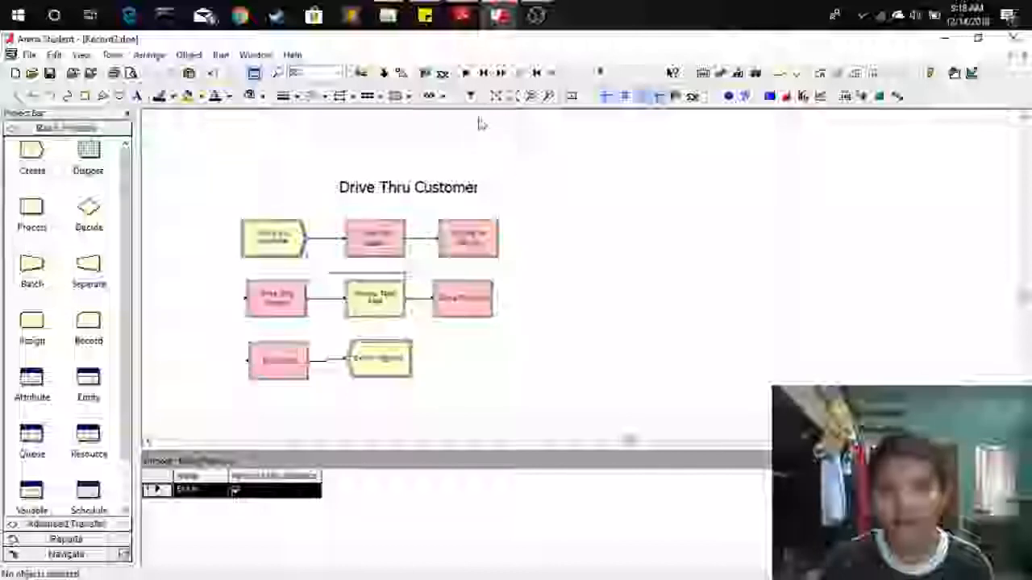
click(466, 72)
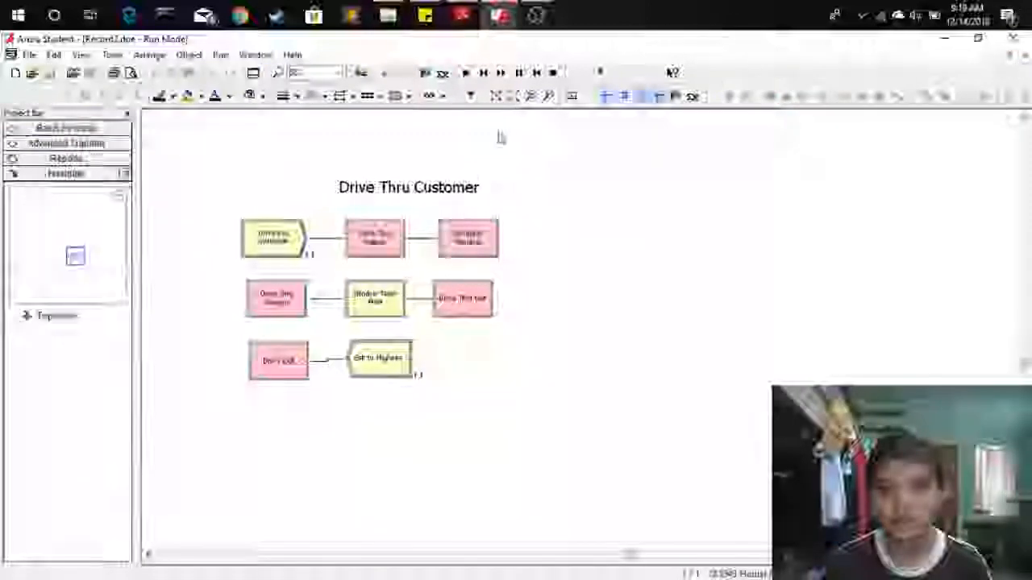
click(549, 73)
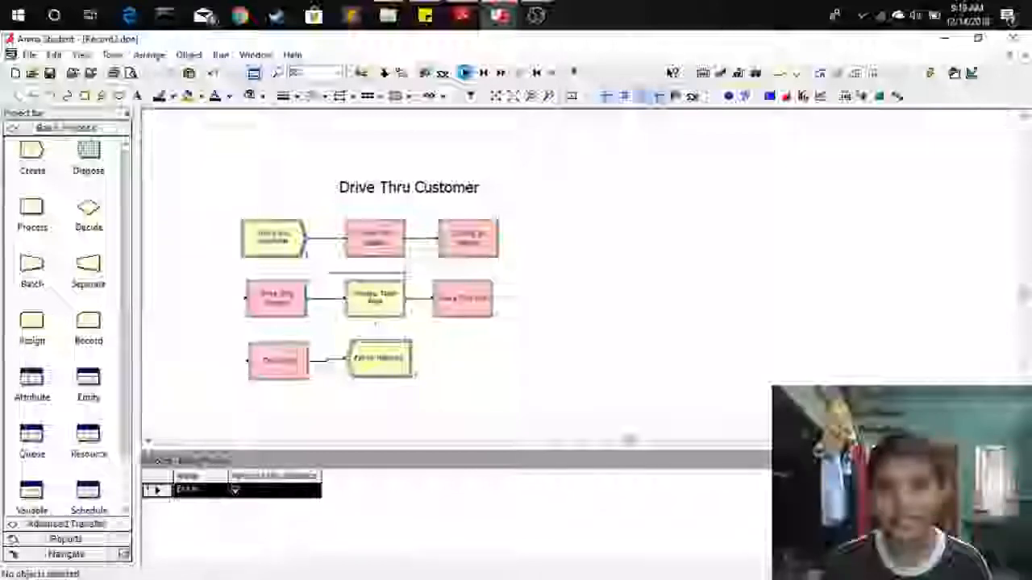
click(465, 72)
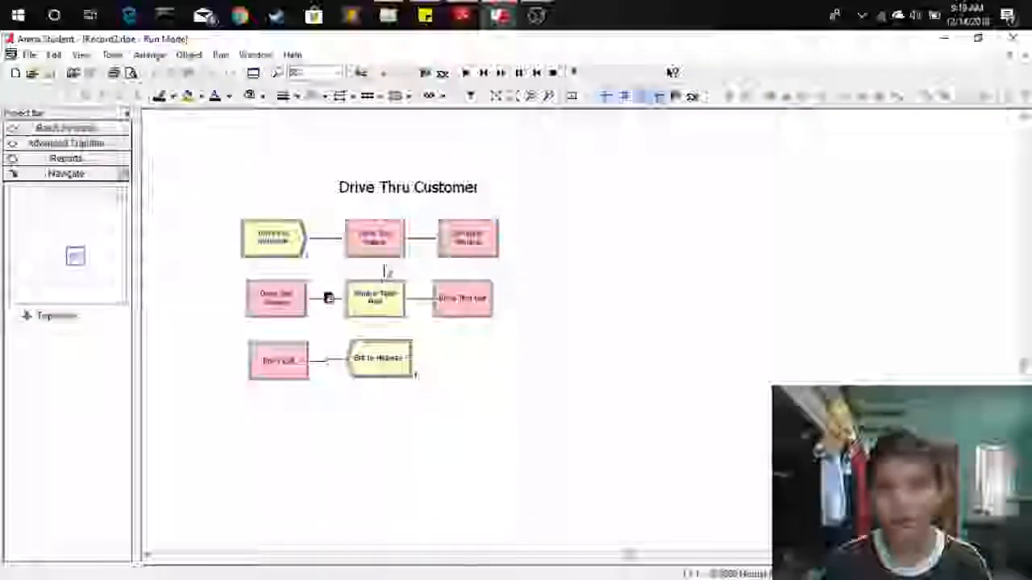
click(551, 73)
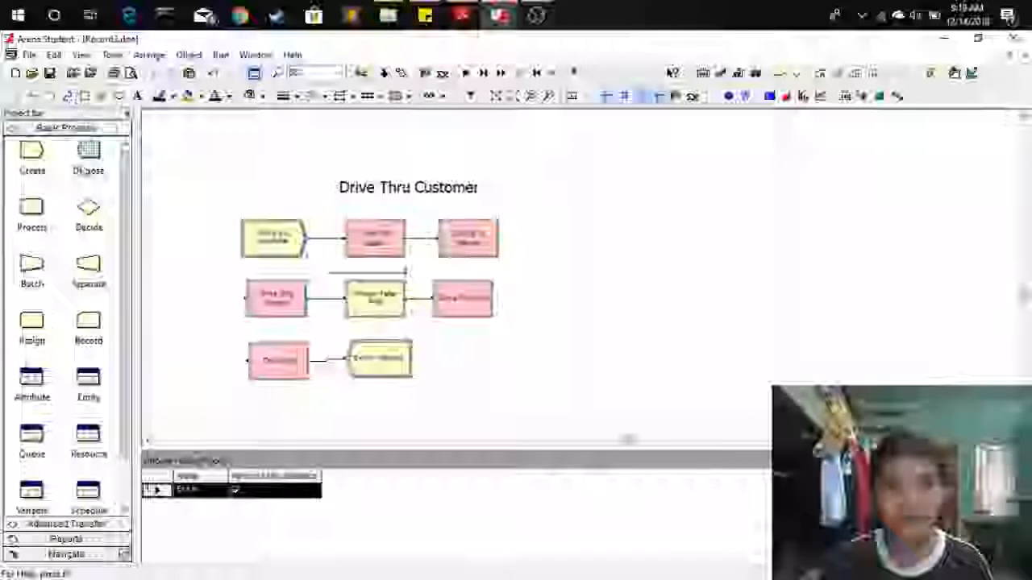
Set the drive-thru customer entity's initial picture to Picture.Van.
click(96, 378)
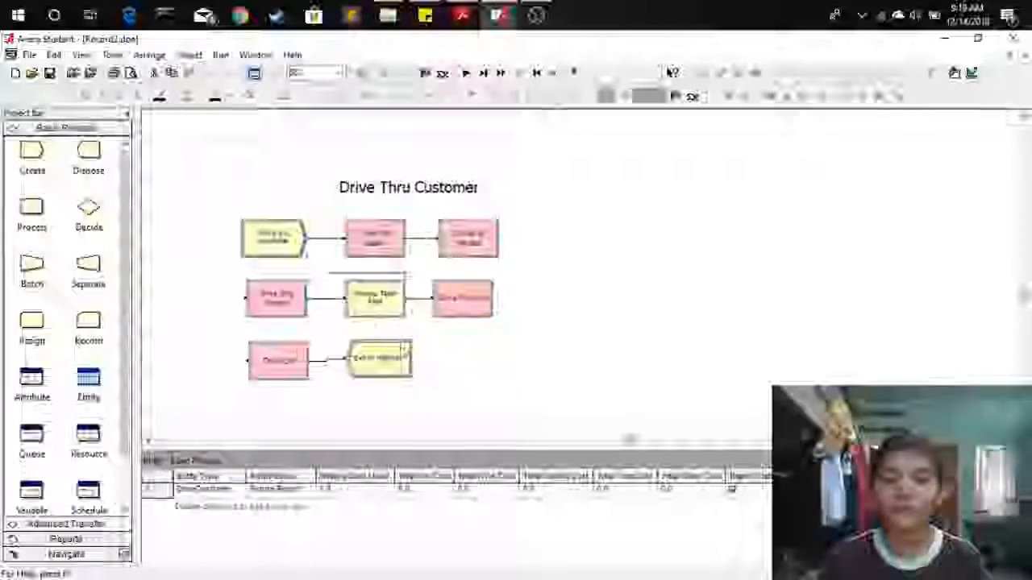
drag(229, 143, 646, 406)
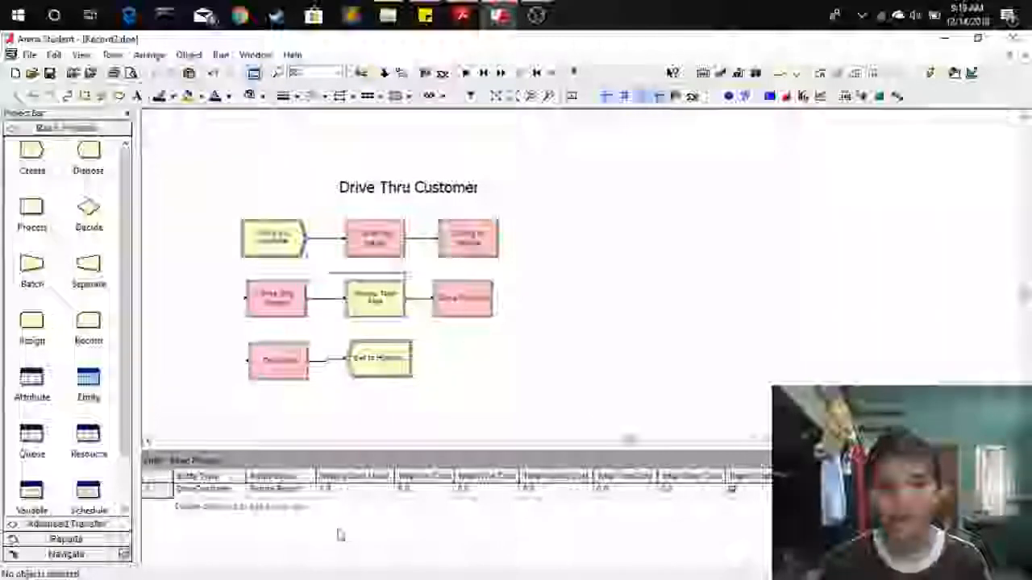
click(91, 387)
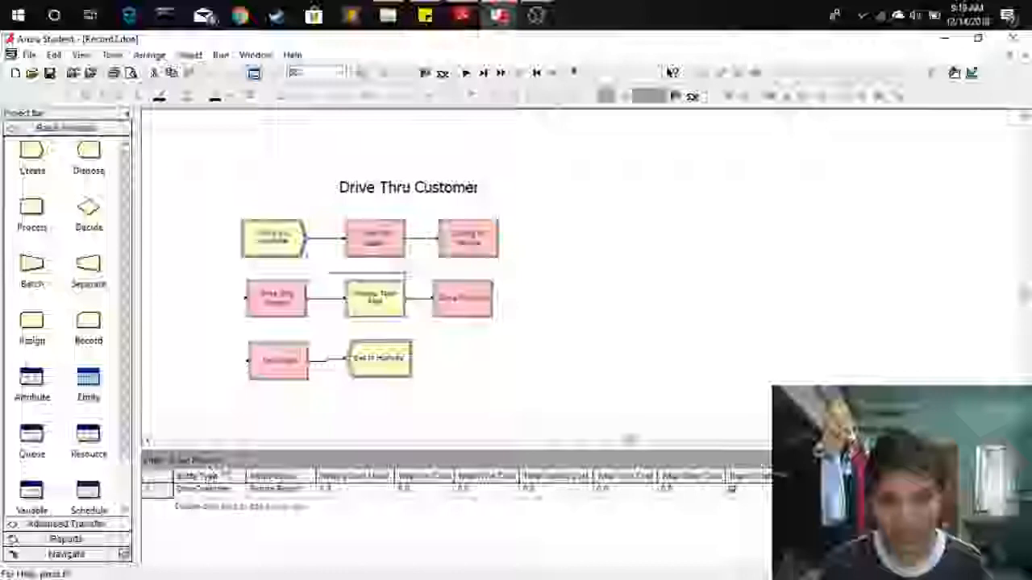
click(290, 489)
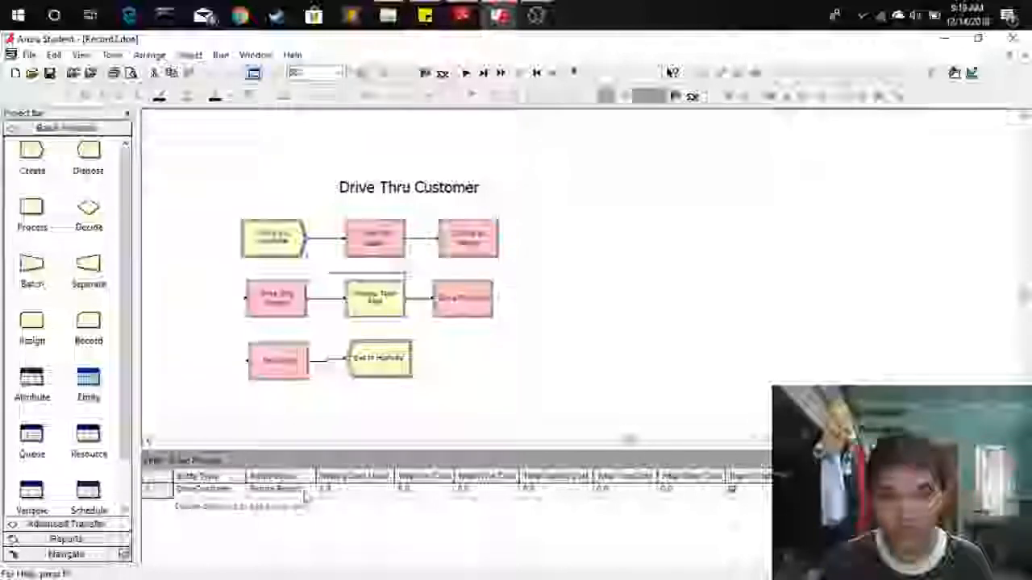
click(309, 491)
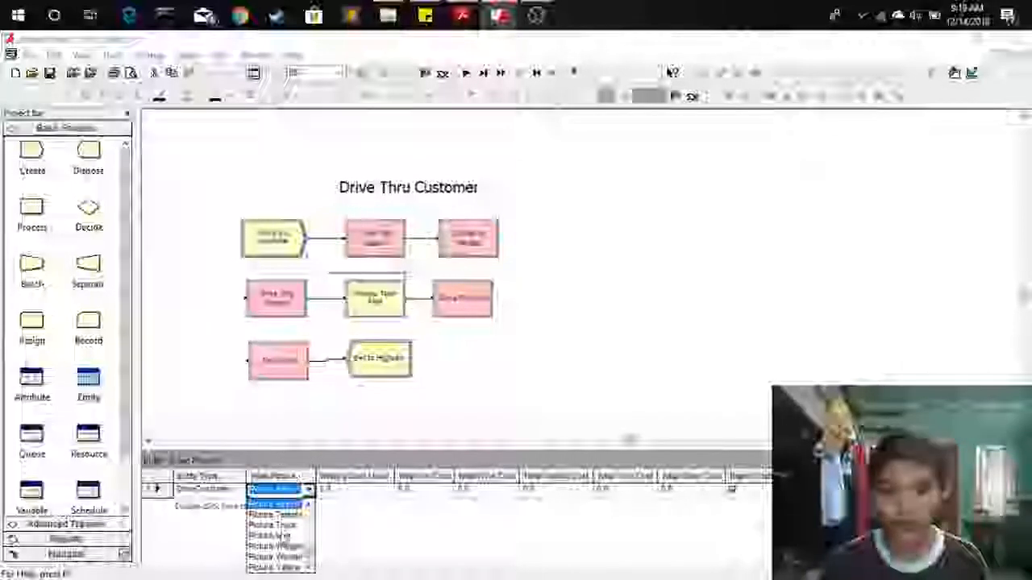
click(275, 538)
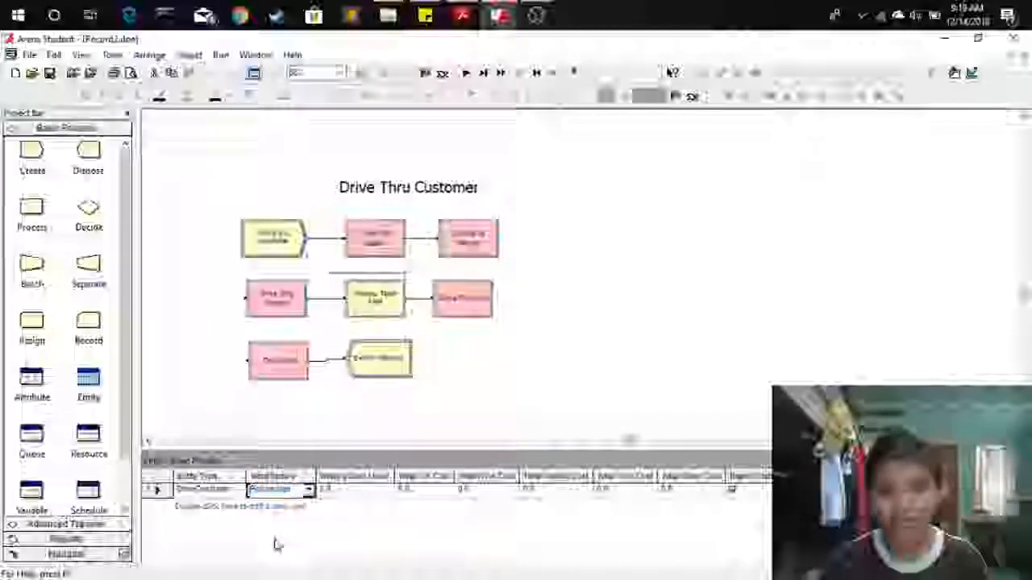
Run the simulation briefly and end the run.
click(467, 73)
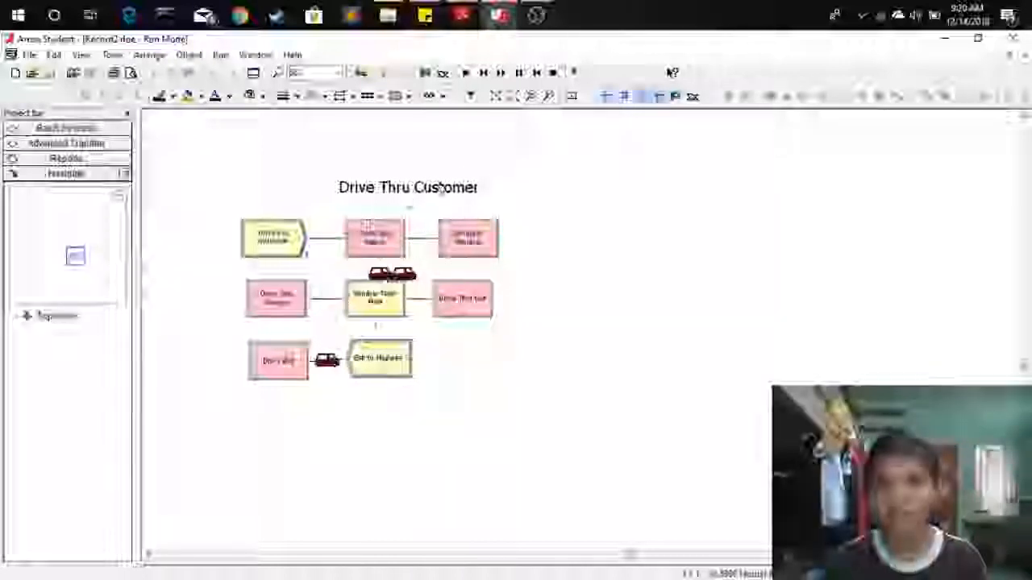
click(554, 72)
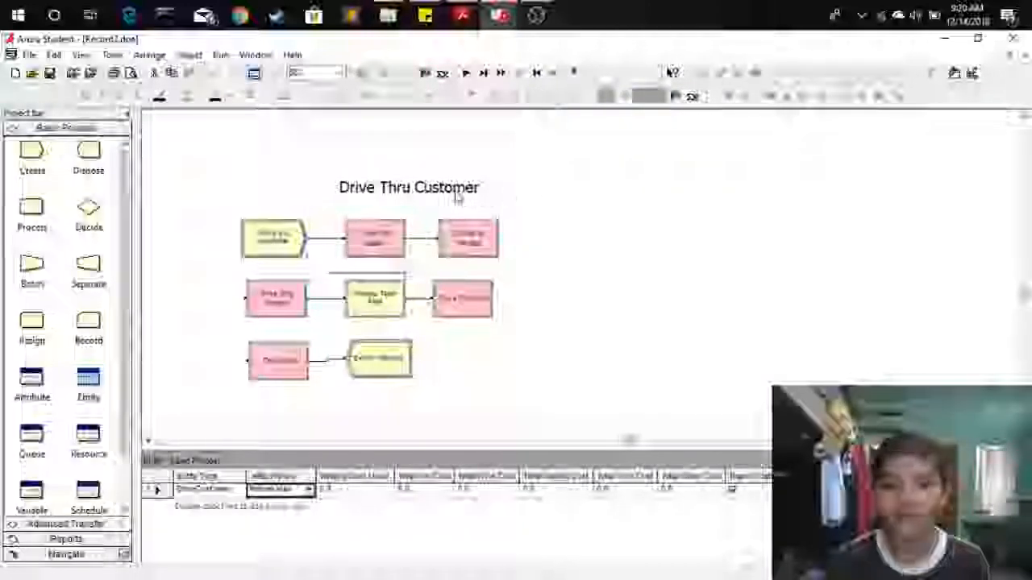
Duplicate the Drive Thru Customer title to the right and change its text to Teller Customer.
click(479, 187)
click(506, 182)
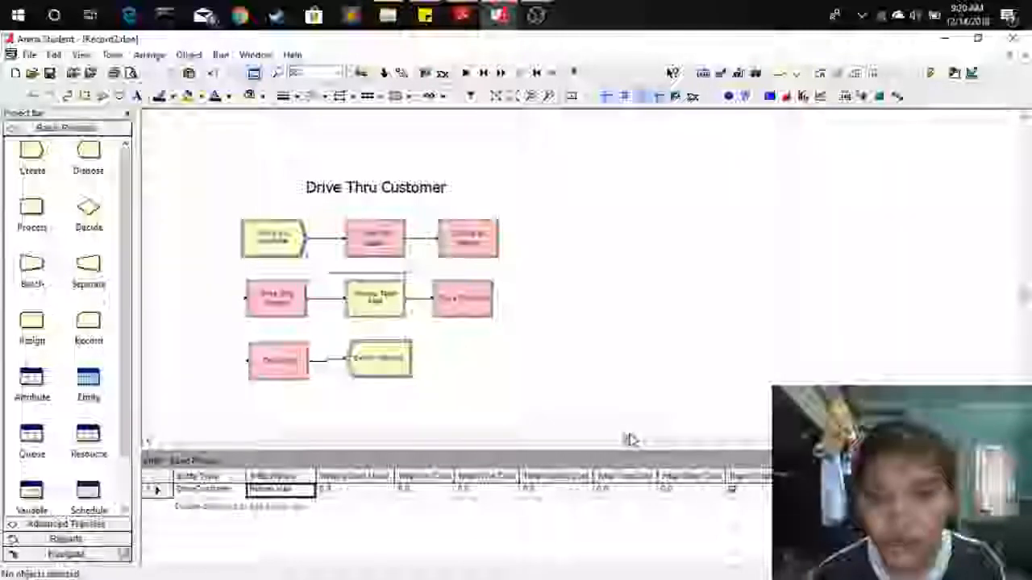
drag(630, 440, 640, 441)
click(305, 188)
drag(305, 188, 590, 187)
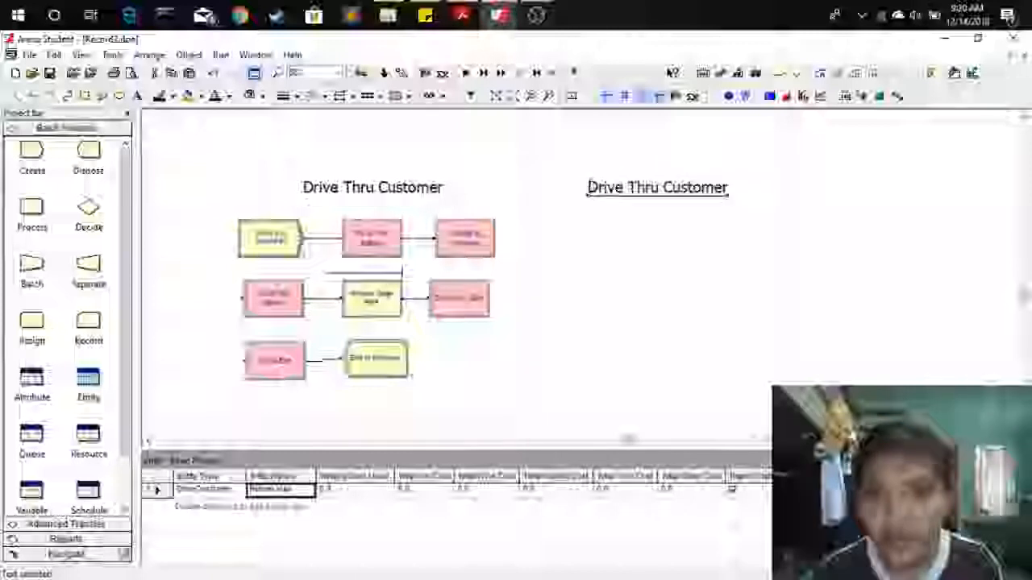
double_click(601, 188)
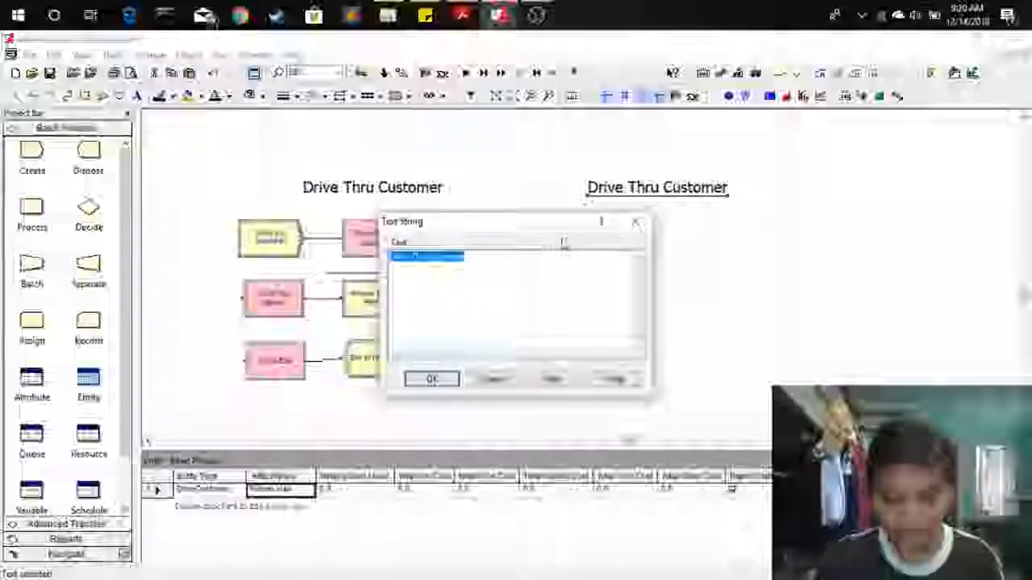
key(BackSpace)
text(Total Customer)
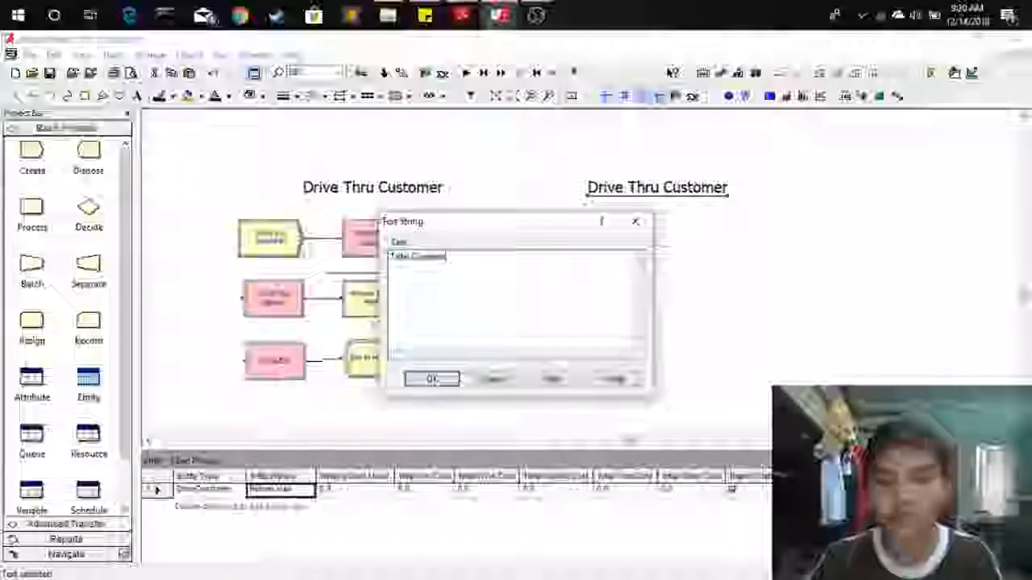
key(Return)
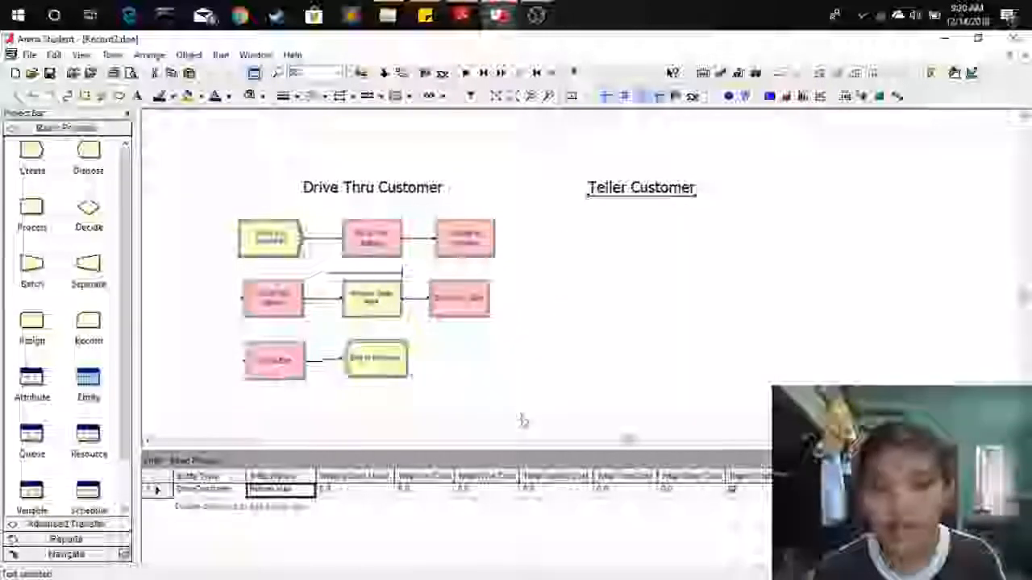
Reposition the Teller Customer title and place a Create module beneath it.
drag(628, 440, 643, 440)
drag(594, 195, 613, 192)
click(601, 252)
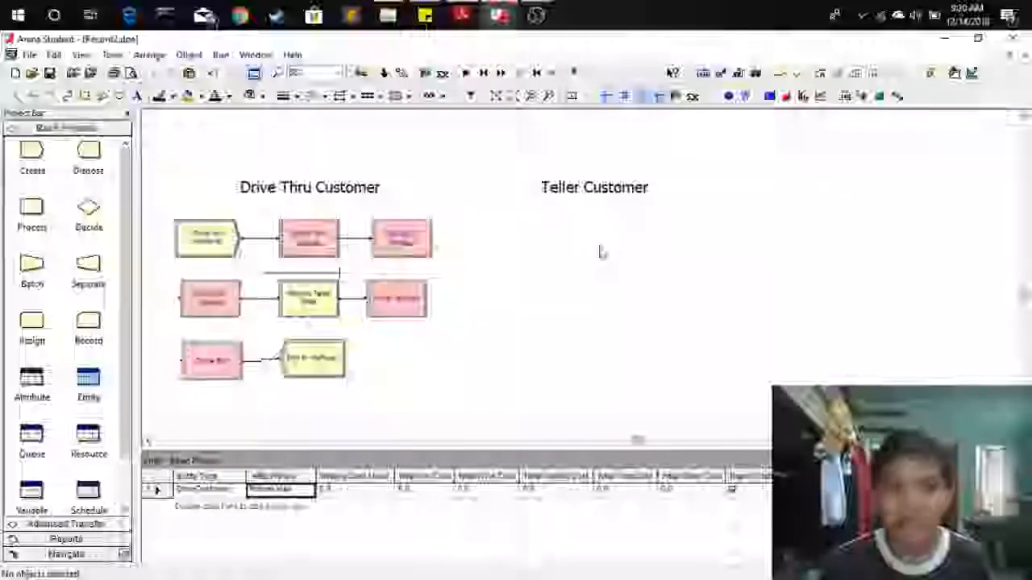
drag(34, 161, 322, 161)
drag(488, 251, 496, 249)
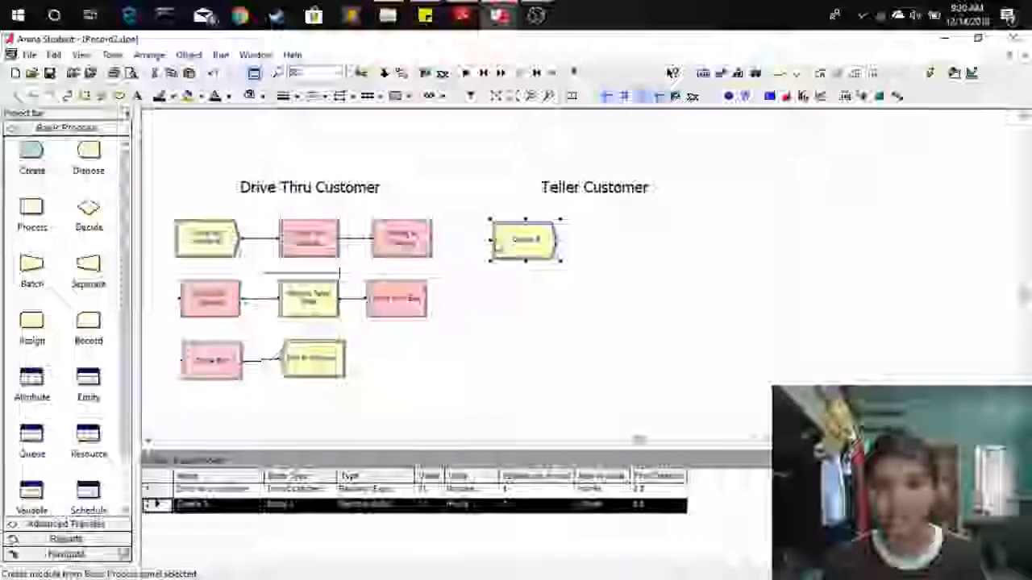
Name the new Create module People enter to utilize tellers.
double_click(515, 244)
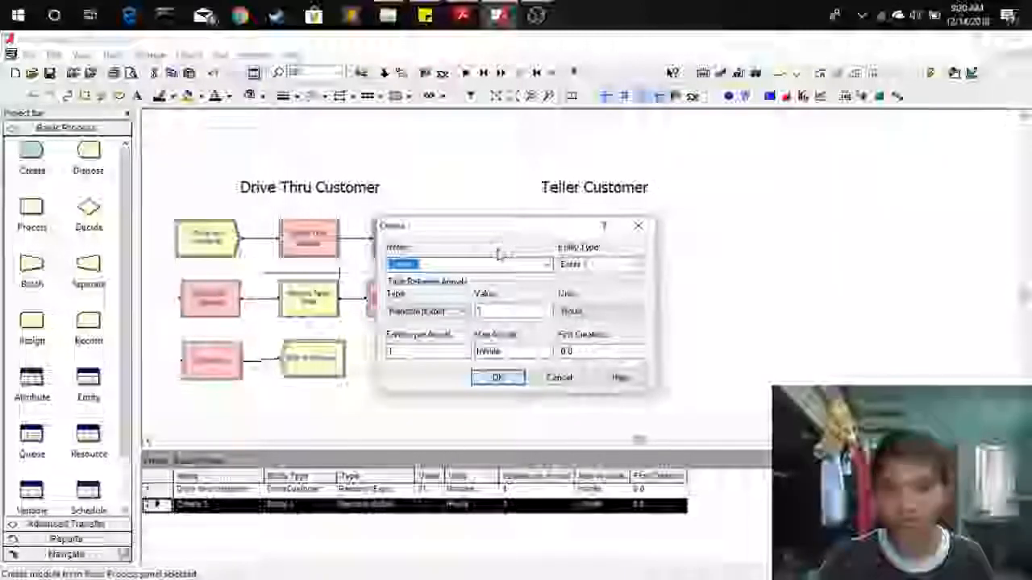
text(People)
text( Inive to co)
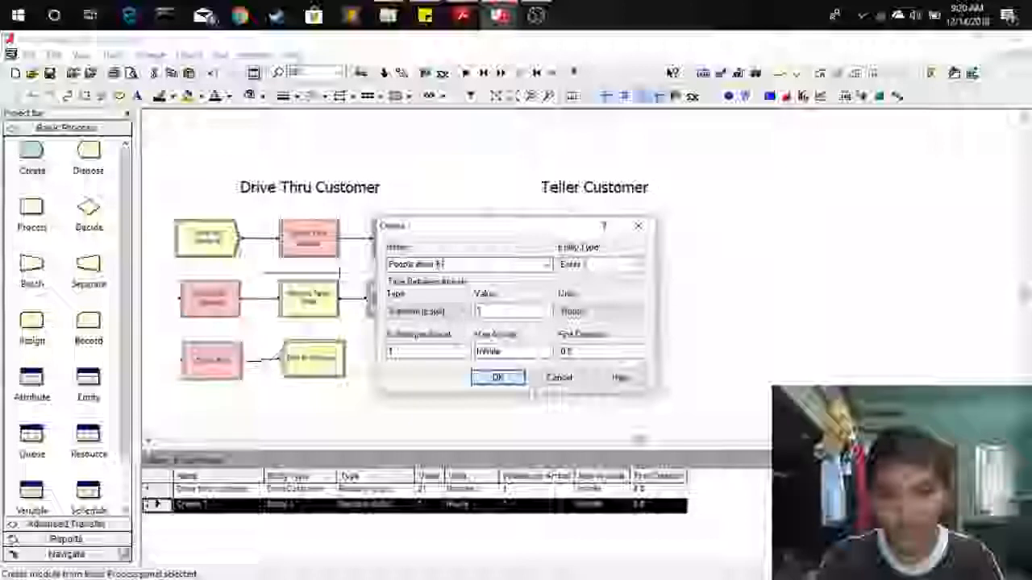
text(tain)
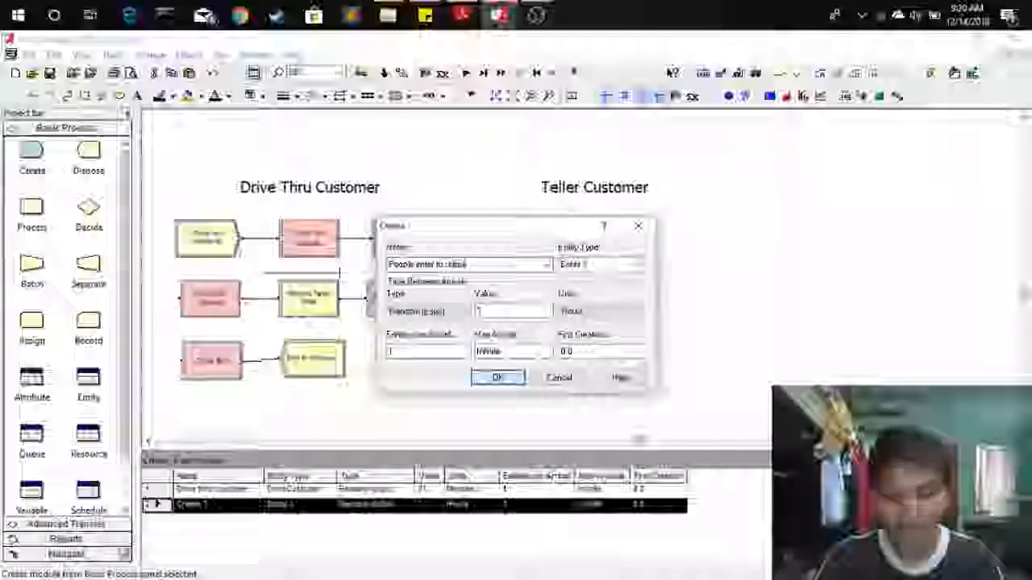
text( tellers)
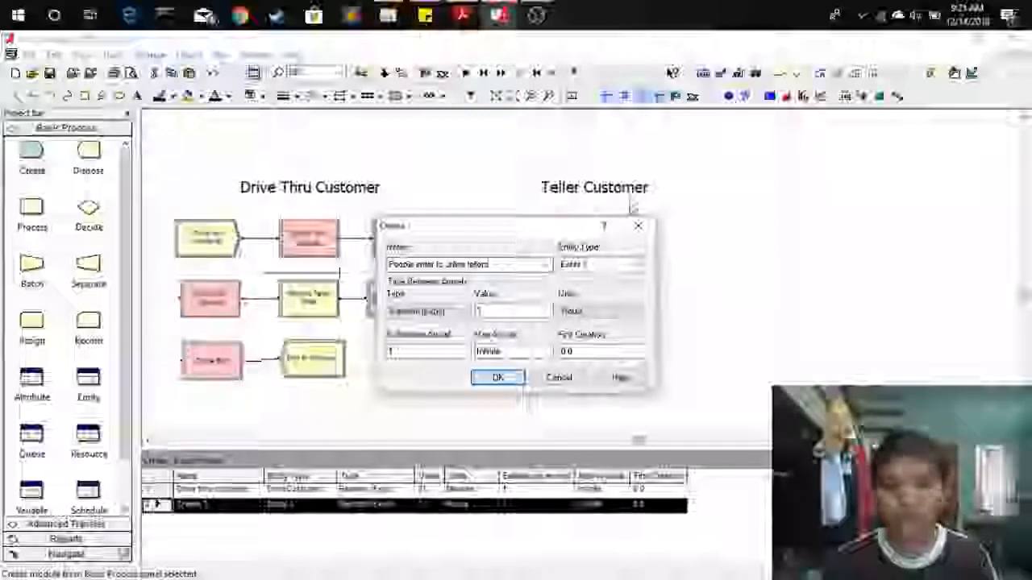
Set the teller Create module's entity type to TellerCustomer and its interarrival value to 11 minutes, then confirm.
click(603, 267)
text(Teller Customer)
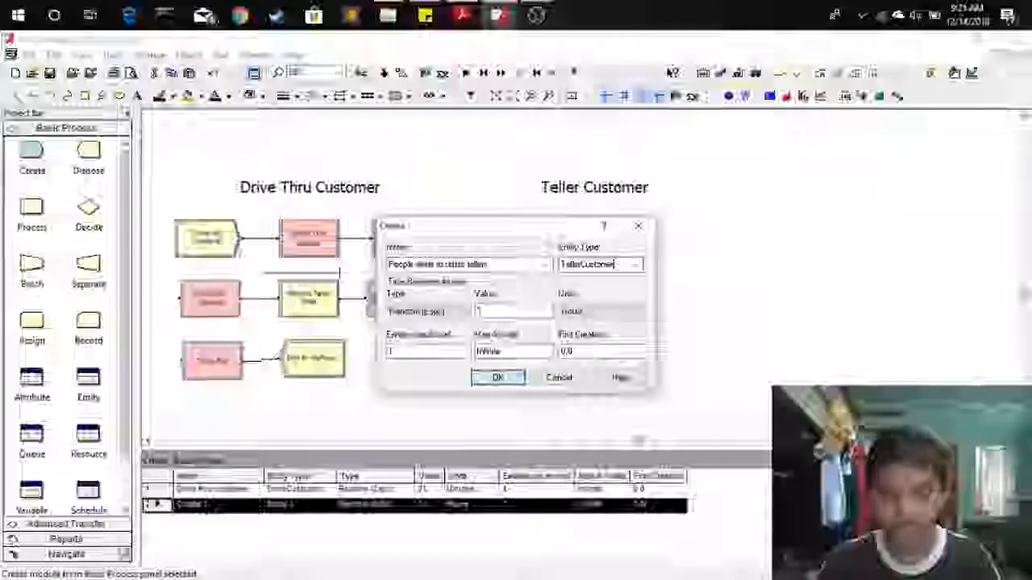
click(498, 310)
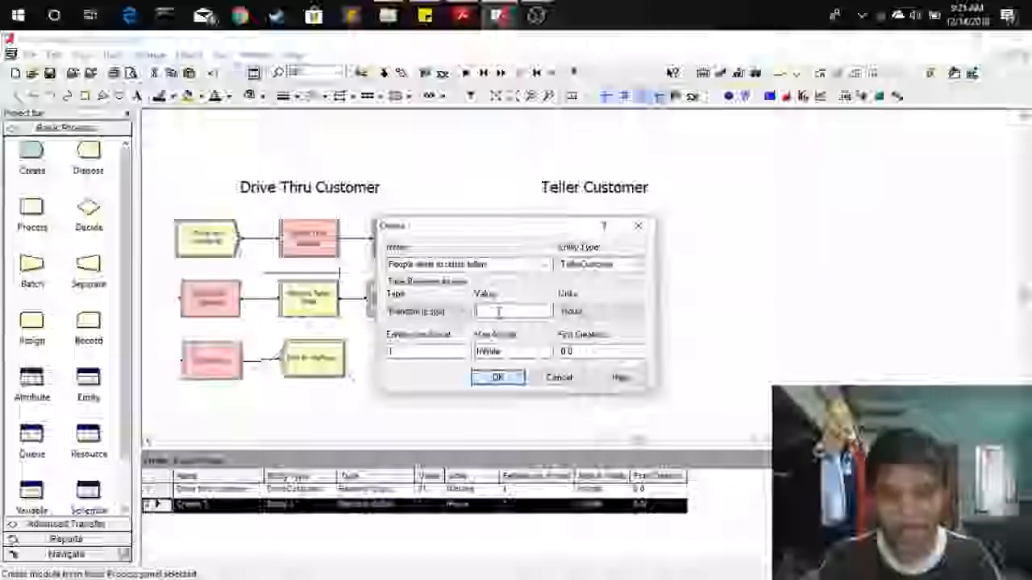
text(1)
click(571, 313)
click(573, 335)
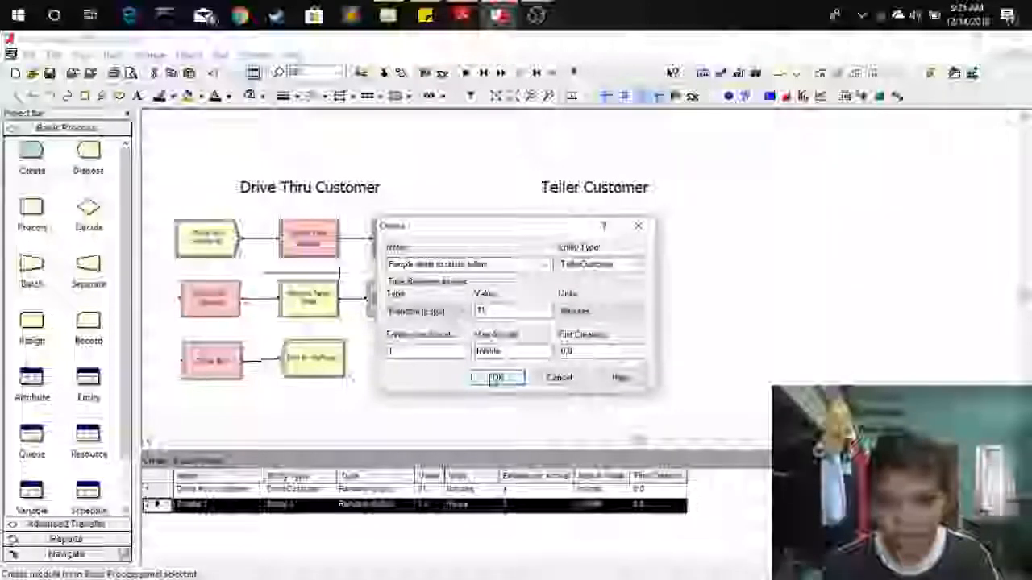
click(493, 377)
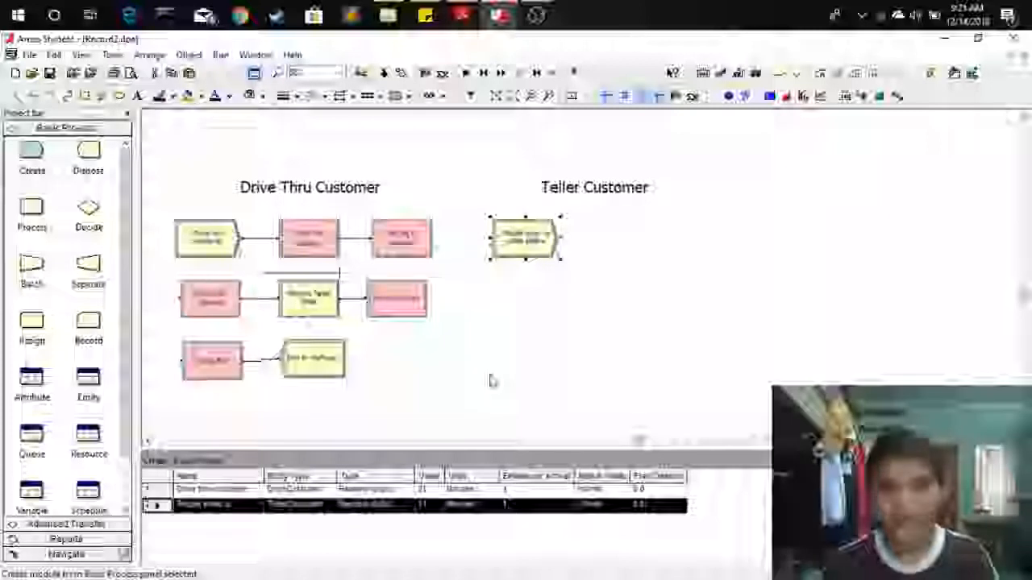
Place a Station module beside the teller Create module, naming it Bank Door with station name Bank Door_St.
click(524, 257)
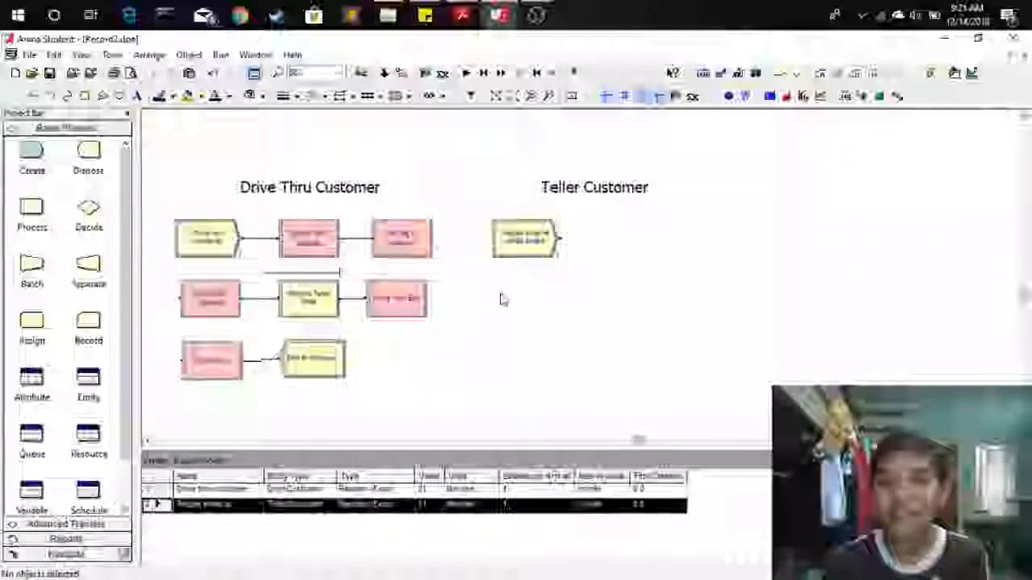
click(80, 525)
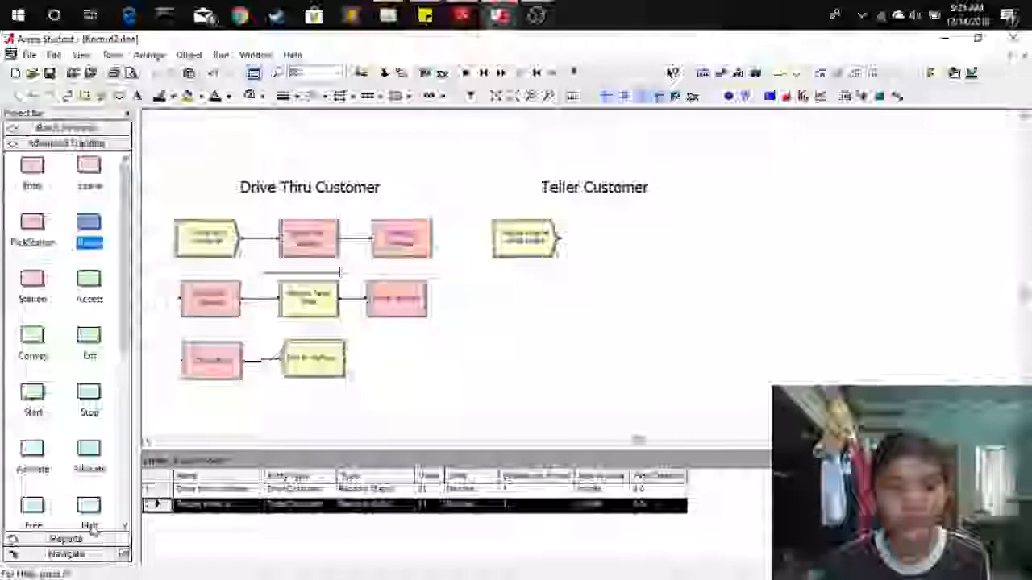
drag(30, 295, 466, 279)
drag(597, 247, 597, 248)
double_click(600, 248)
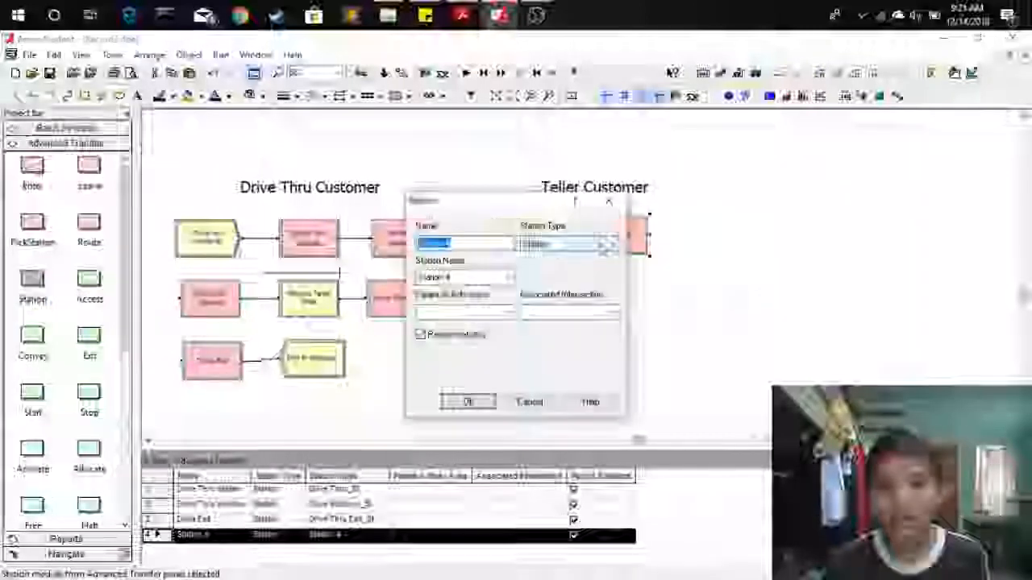
key(BackSpace)
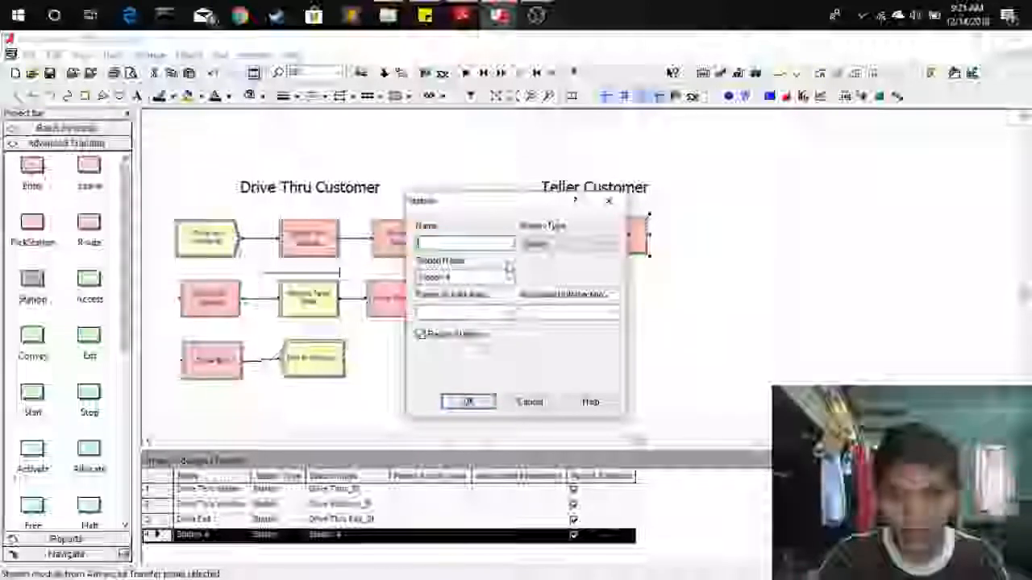
text(Bank Out)
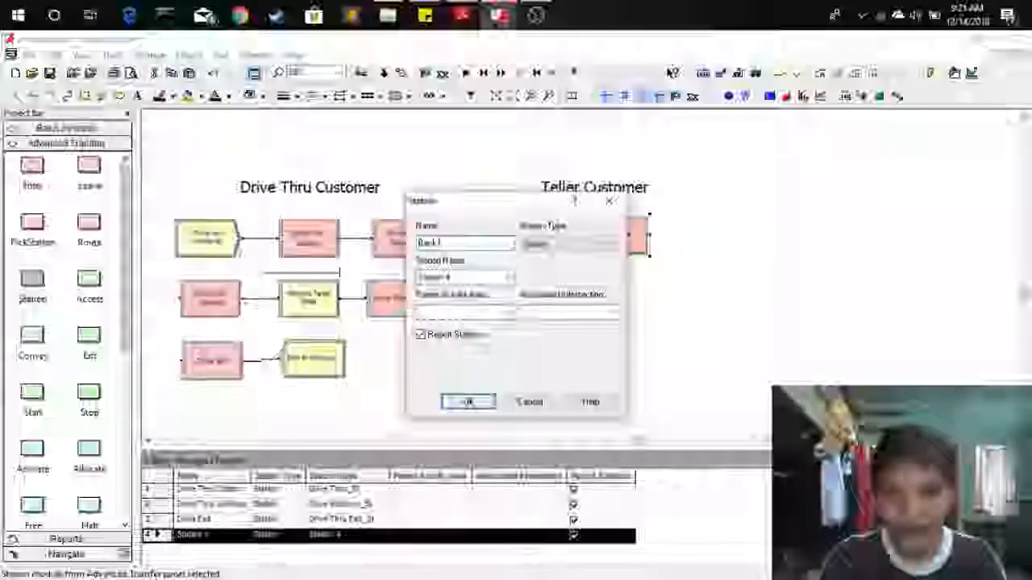
text(or)
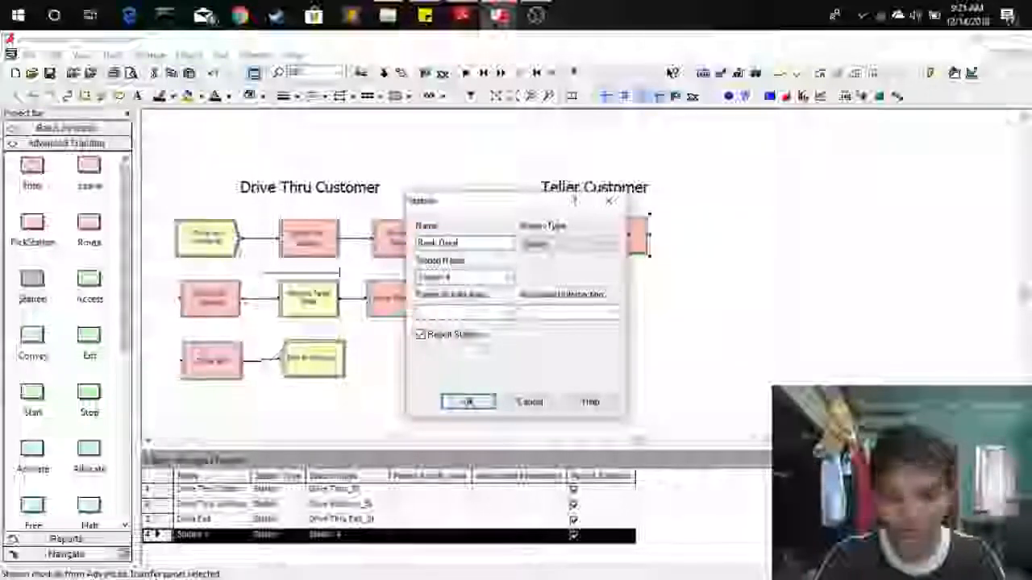
click(485, 276)
text(Bank)
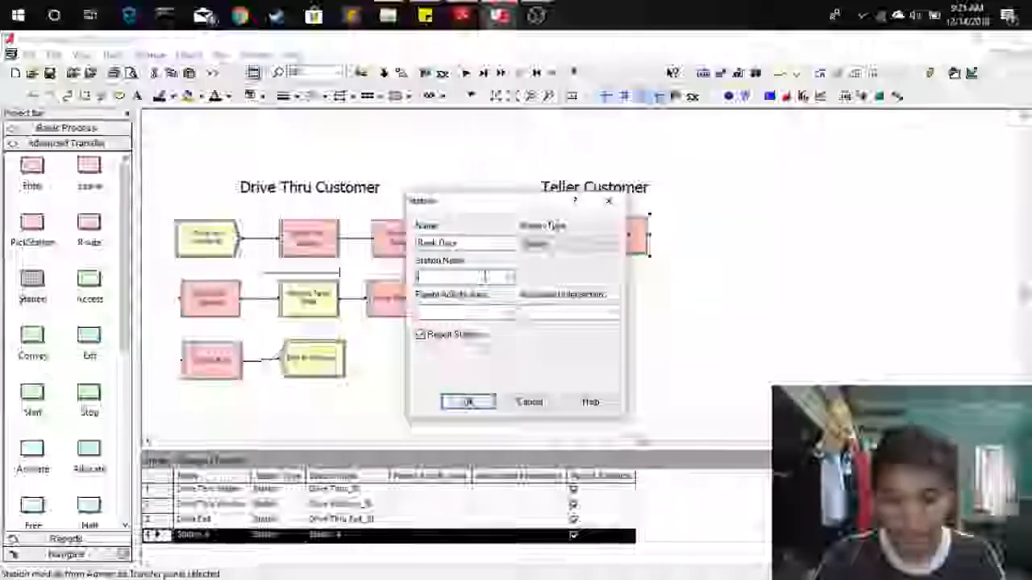
text( Door_St)
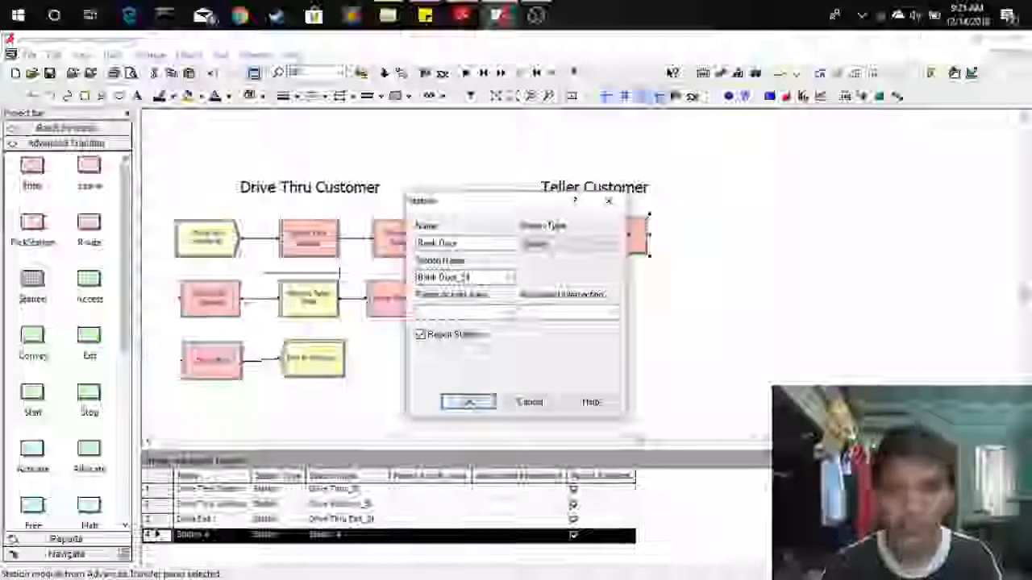
click(465, 401)
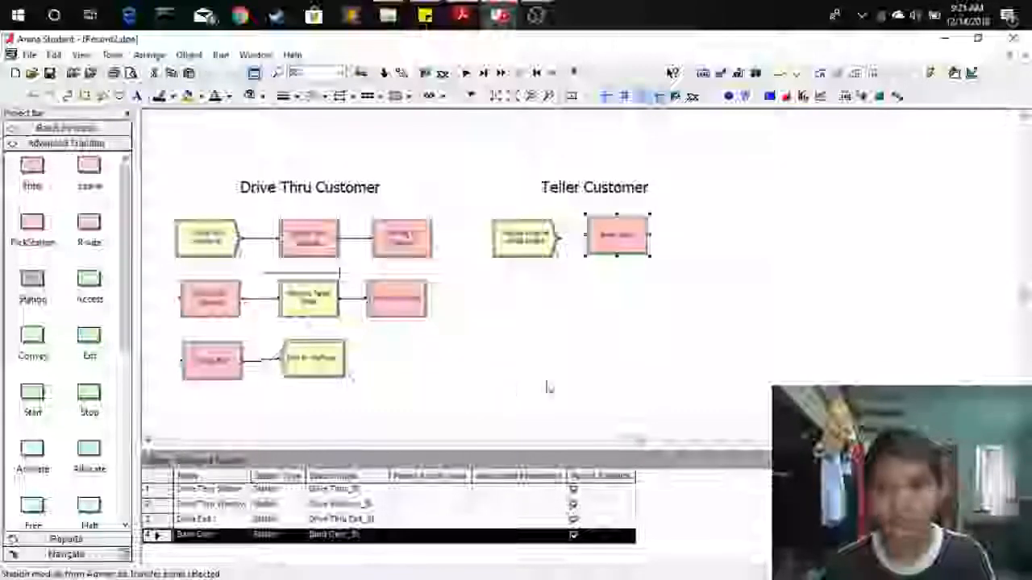
Connect the teller Create module to the Bank Door station.
click(189, 54)
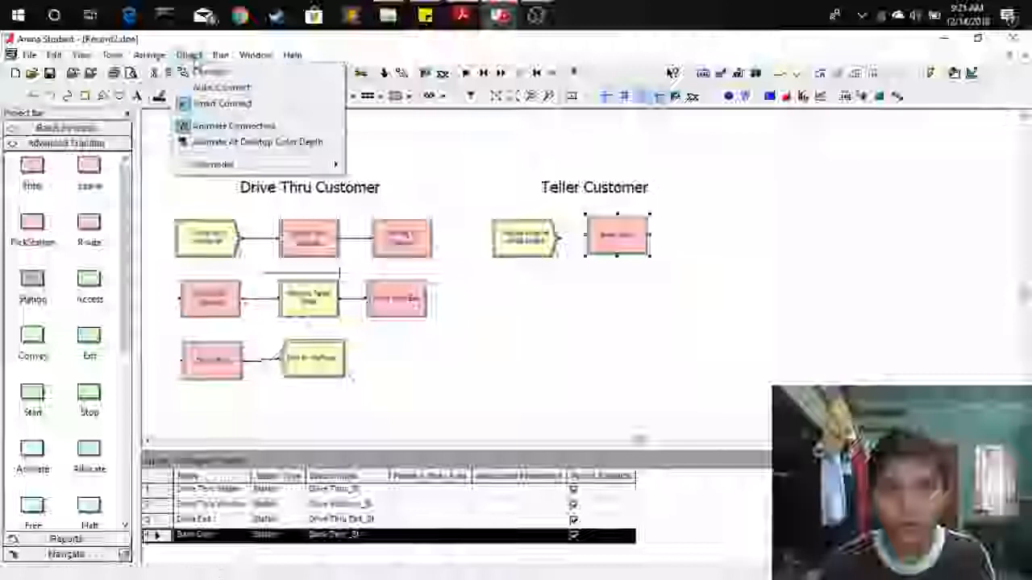
click(208, 72)
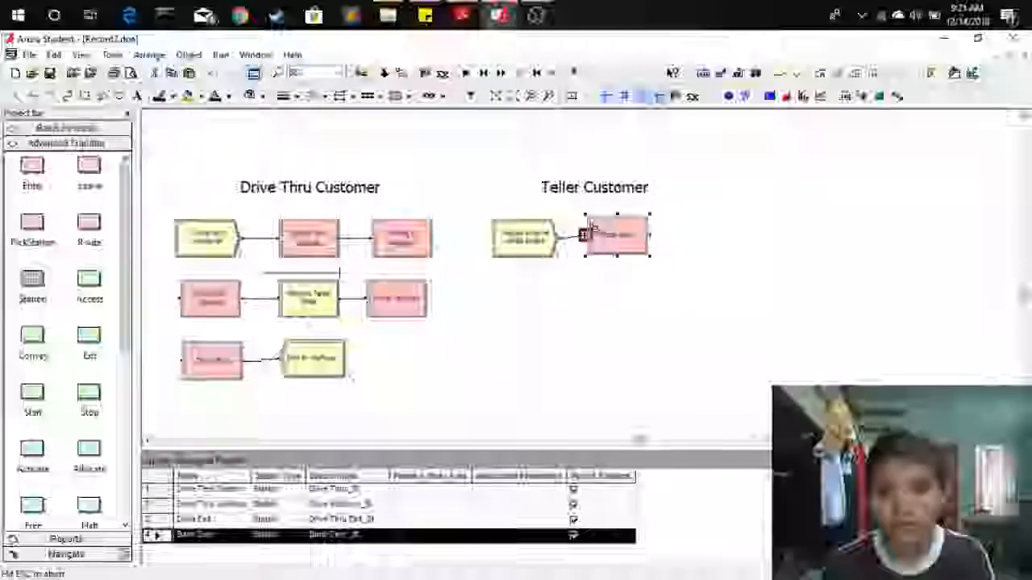
click(621, 253)
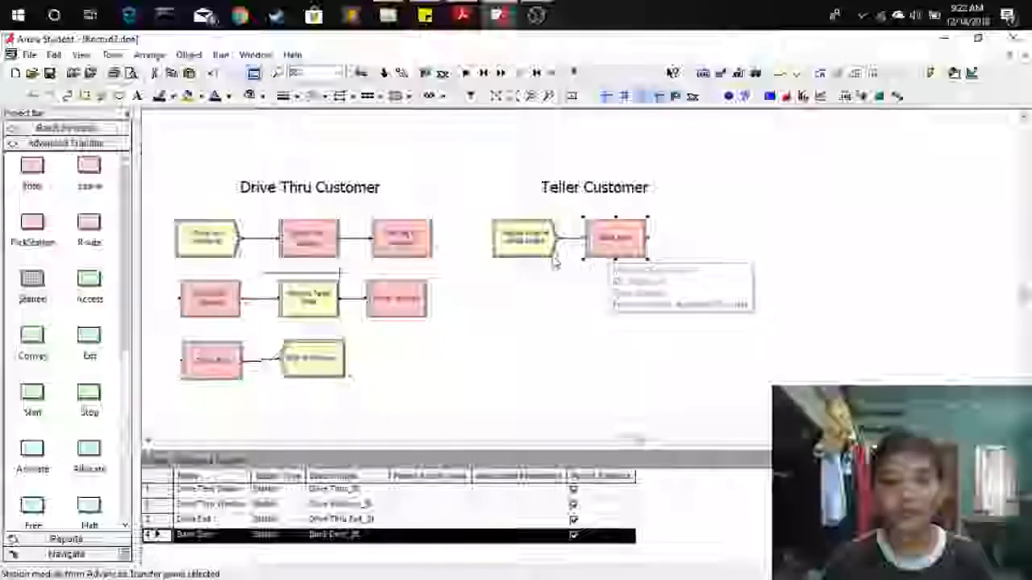
Place another Station module below, naming it Teller Area with station name Teller Area_St.
drag(32, 278, 493, 311)
double_click(510, 312)
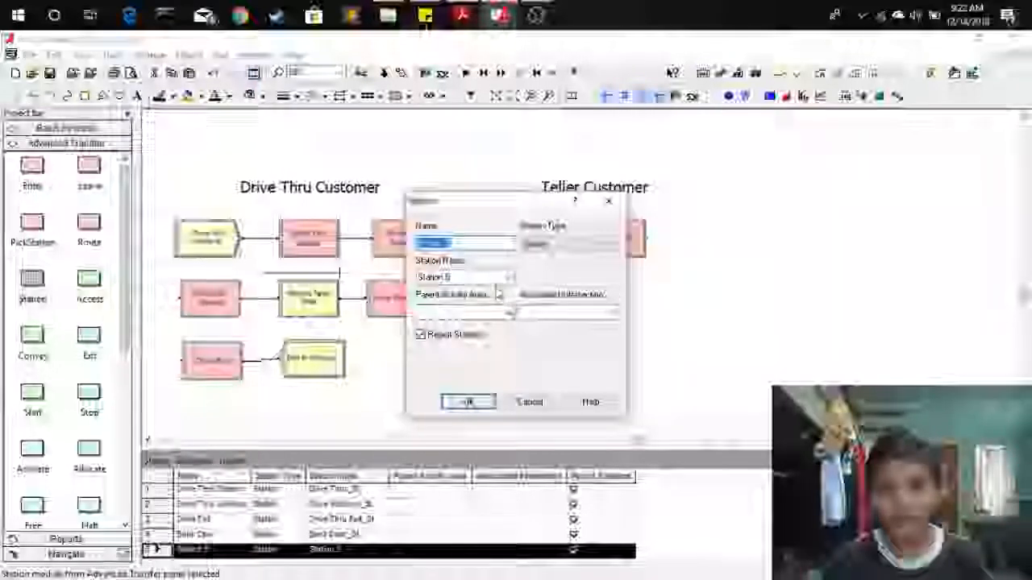
key(BackSpace)
text(Teller Area)
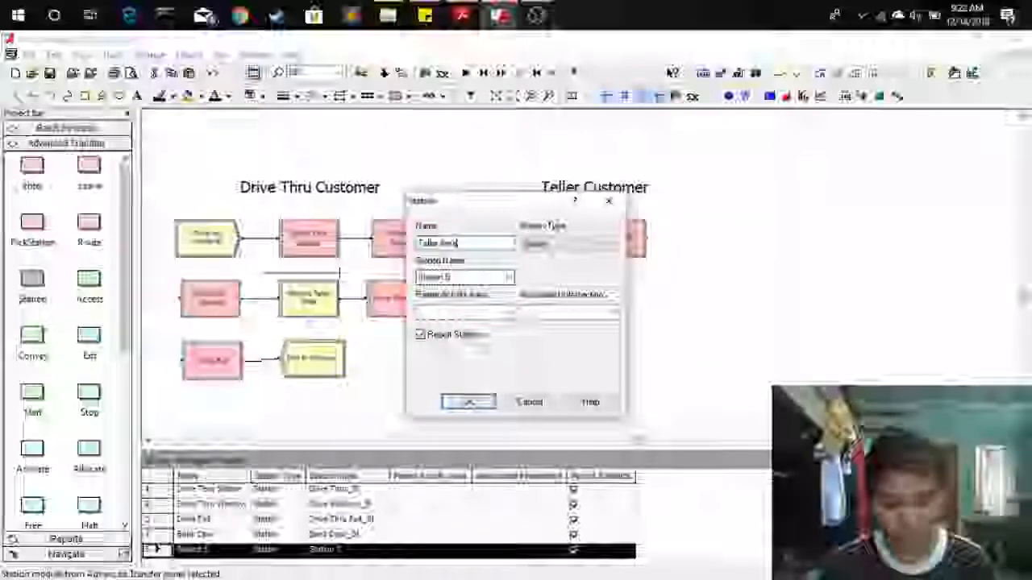
double_click(482, 278)
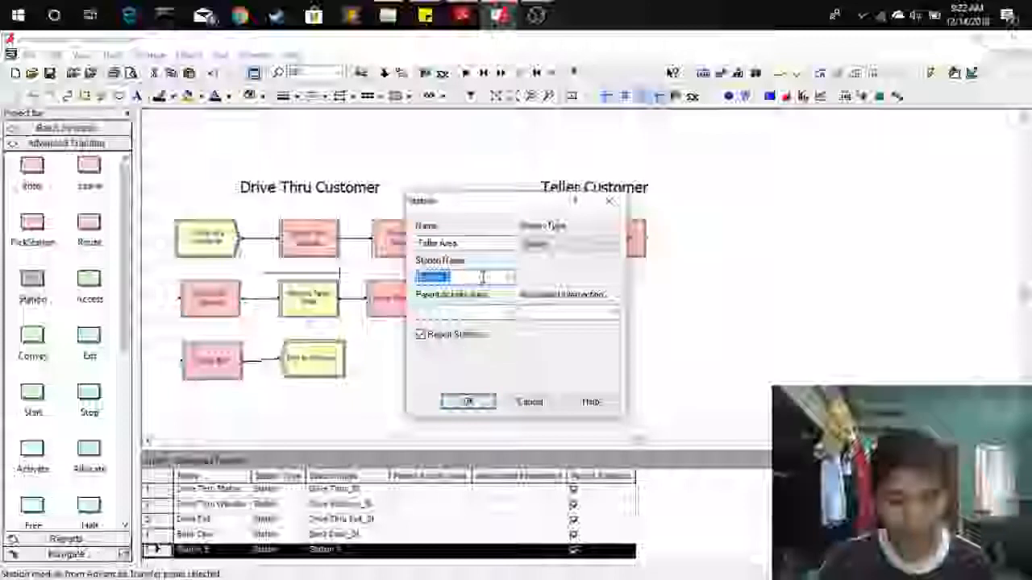
key(BackSpace)
text(Teller )
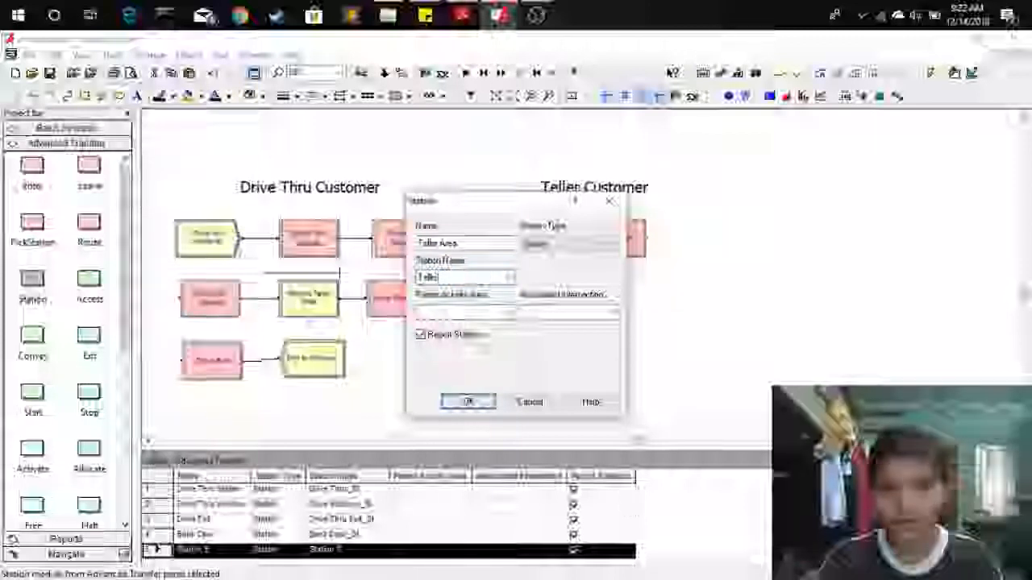
text(Area_)
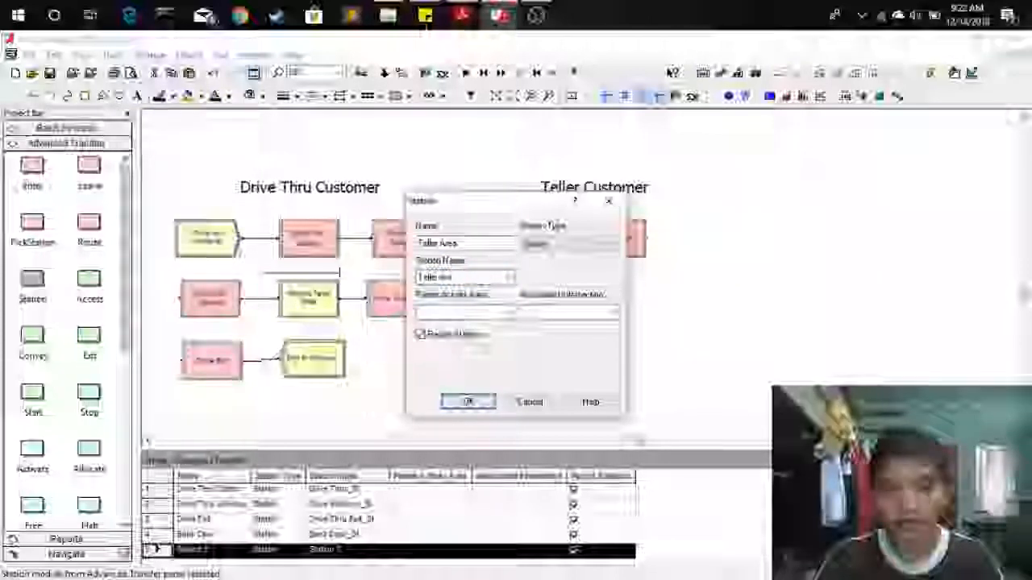
text(St)
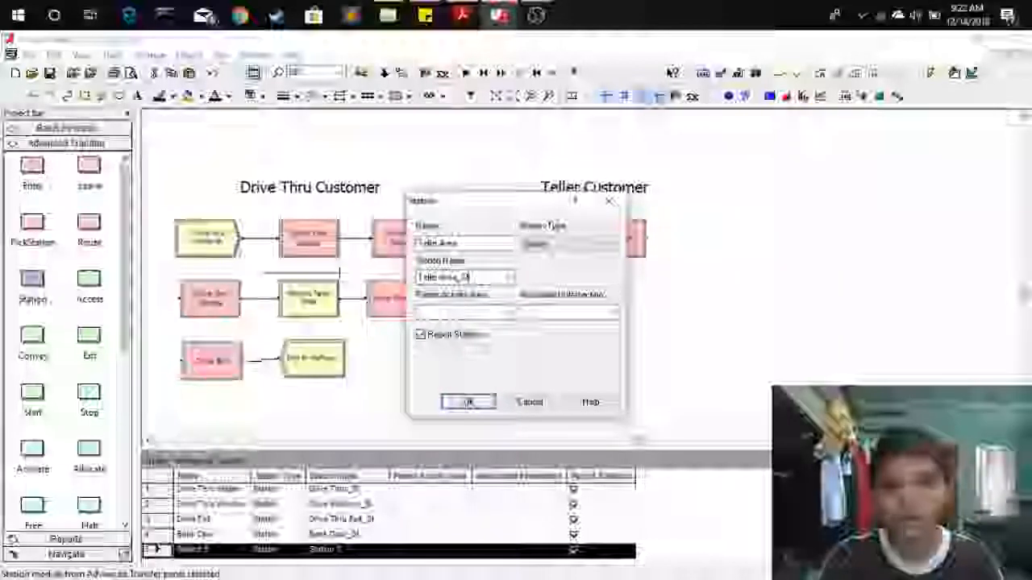
click(481, 403)
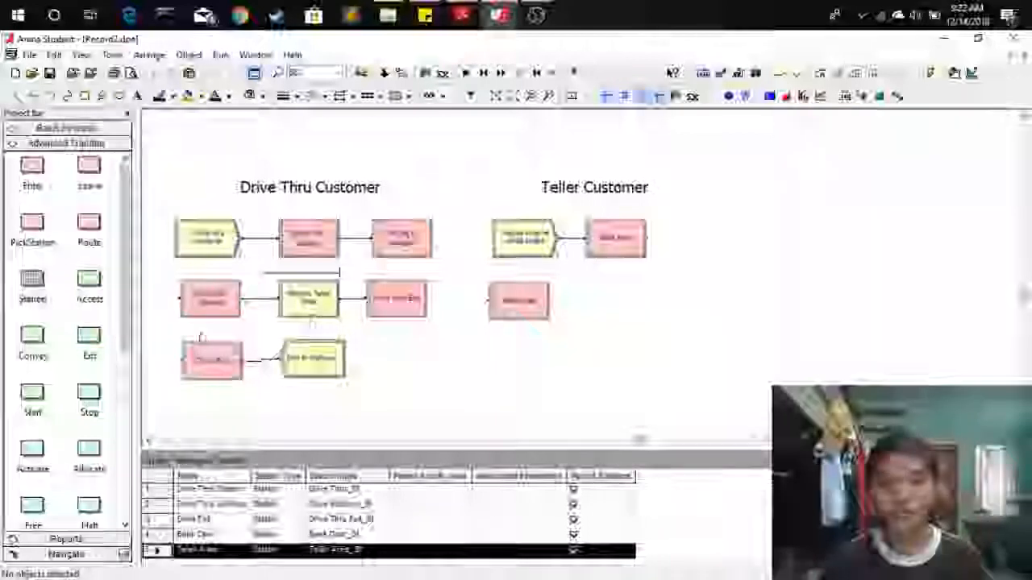
Place a Route module after the Bank Door station and name it Move to teller.
click(90, 228)
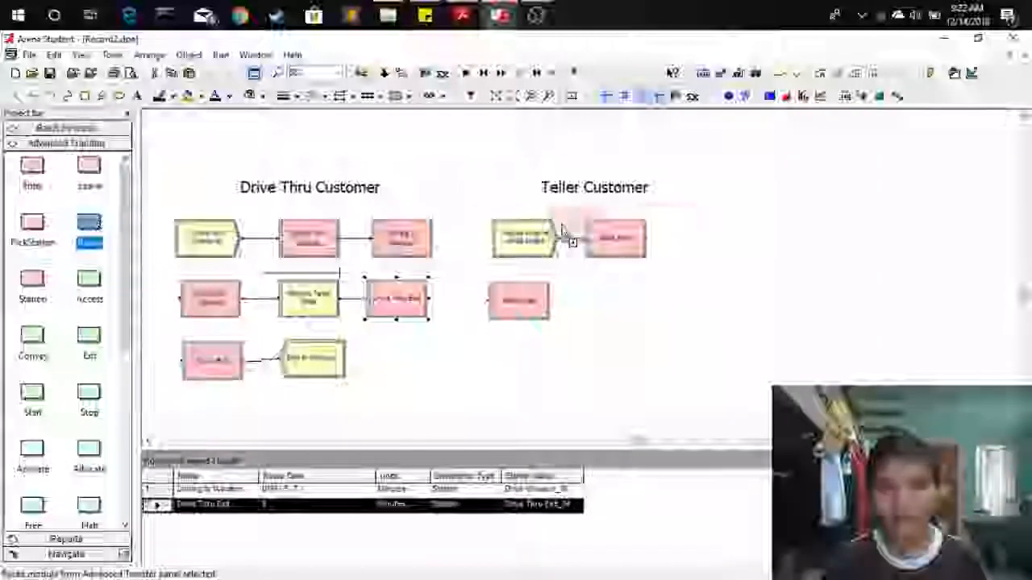
click(679, 252)
double_click(685, 245)
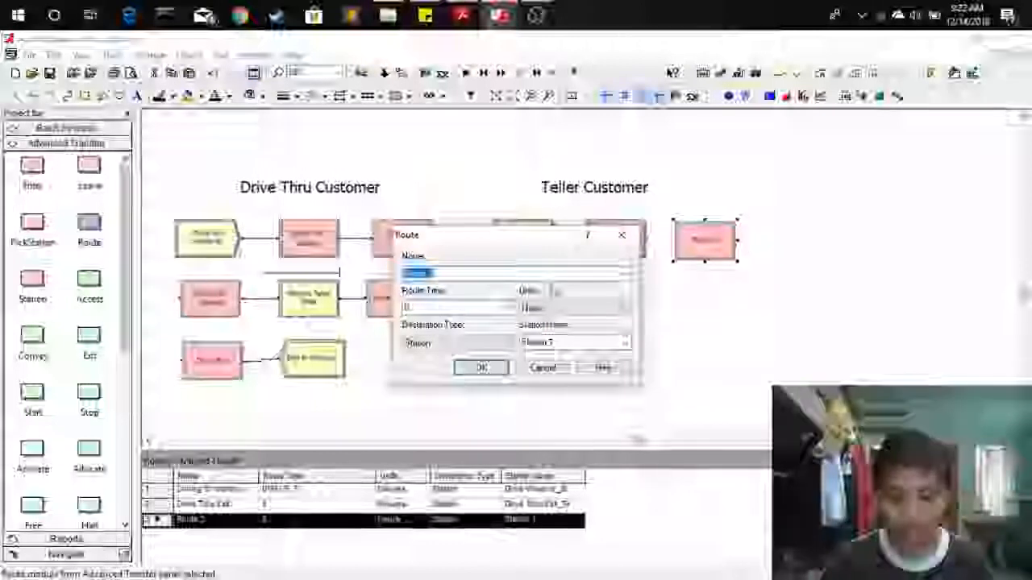
key(BackSpace)
text(Tel)
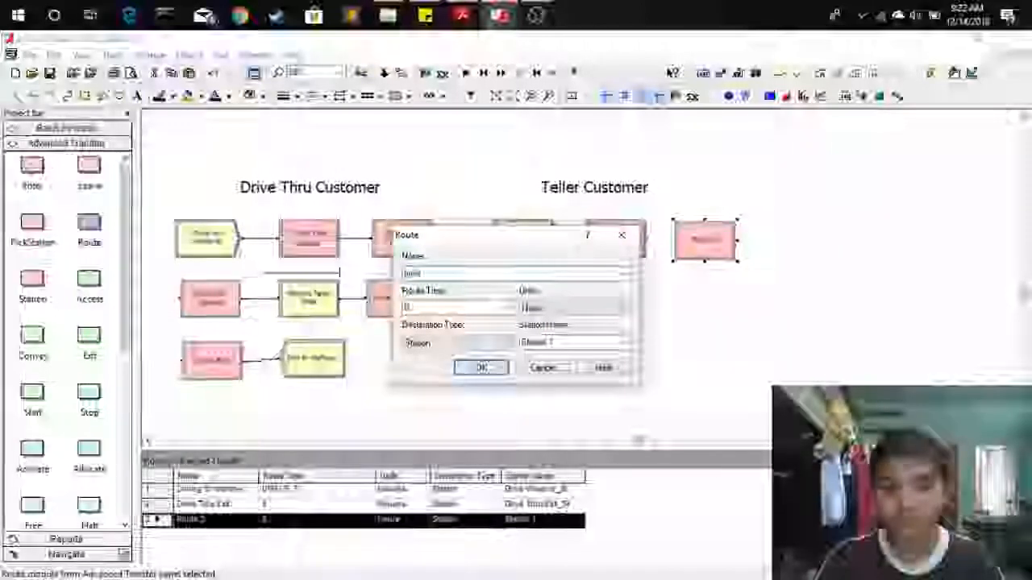
text(ing to)
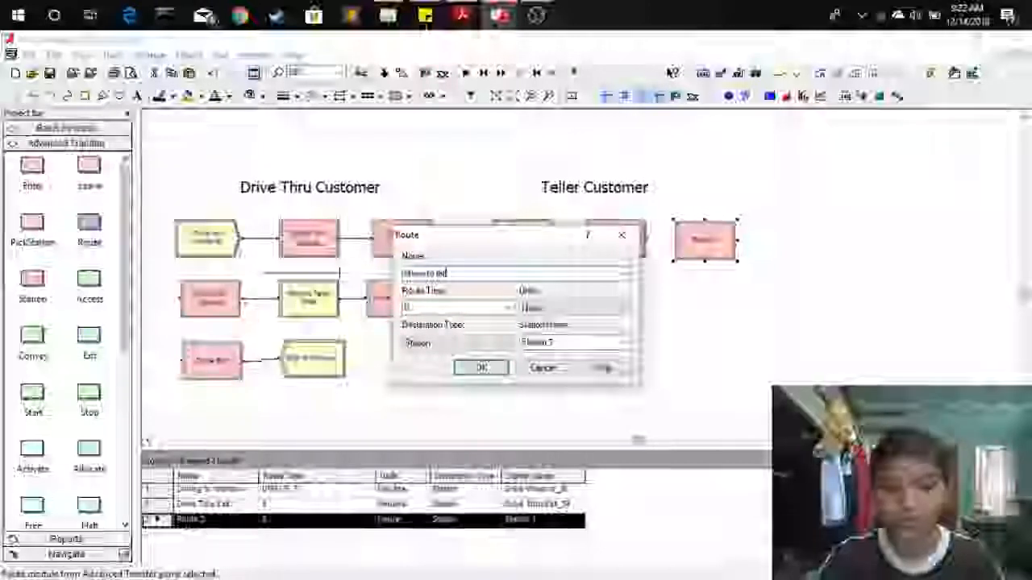
Set the route time to a UNIF distribution in minutes.
click(461, 309)
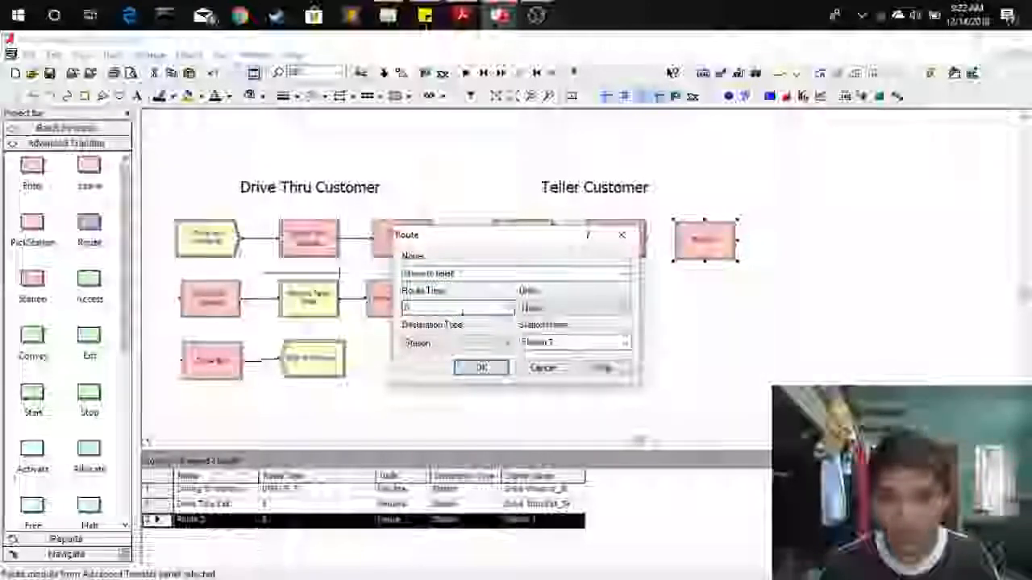
click(509, 310)
click(452, 336)
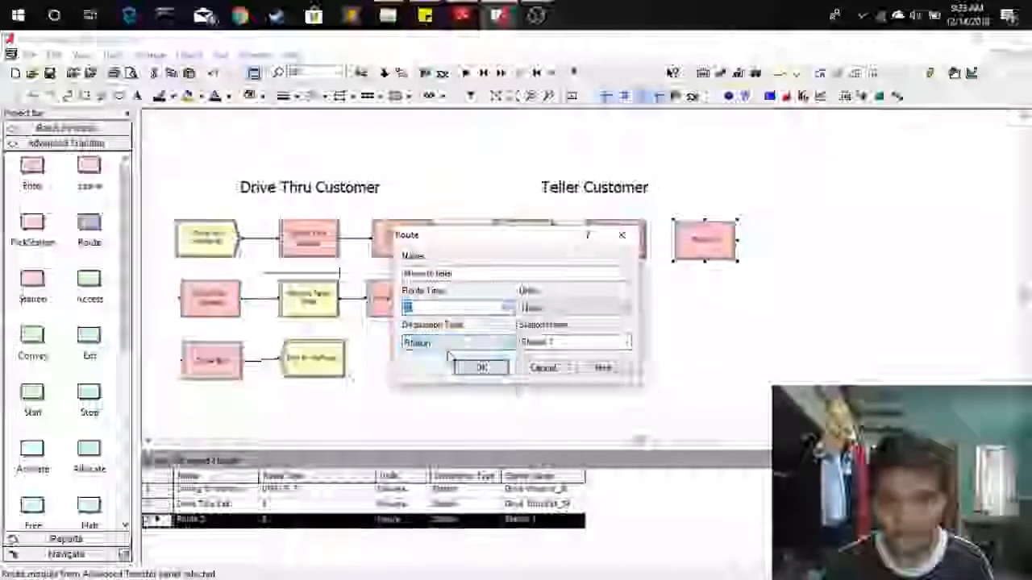
click(441, 307)
key(BackSpace)
key(BackSpace)
key(BackSpace)
text(5, 7)
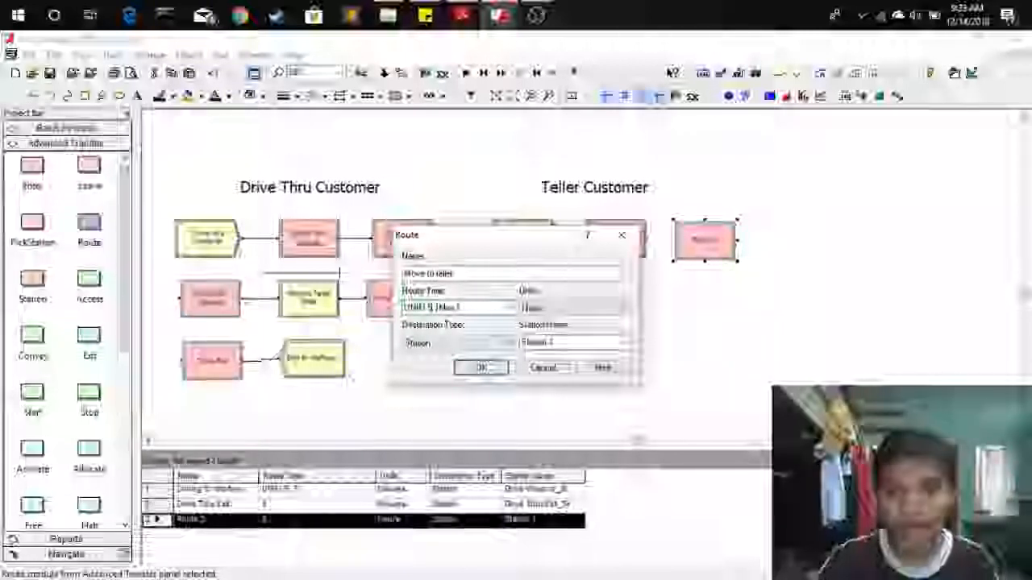
text(8)
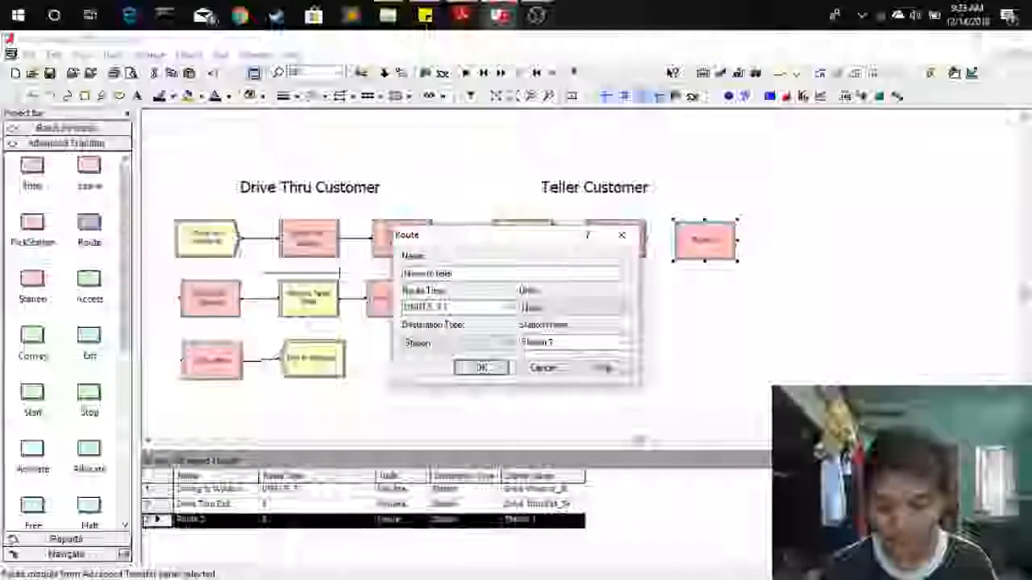
click(574, 307)
click(560, 334)
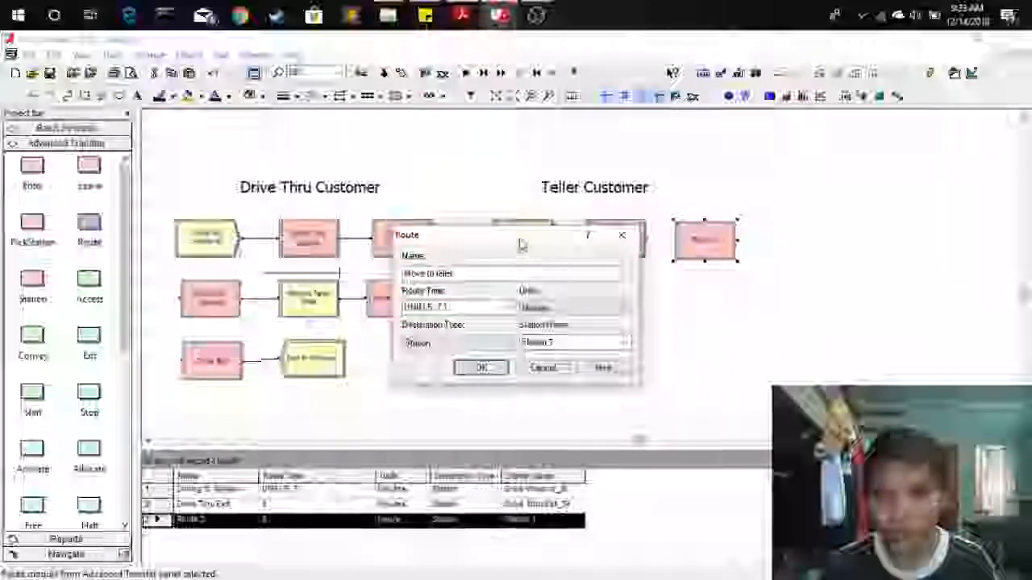
Set the route's destination station to Teller Area_St and confirm the dialog.
drag(518, 234, 798, 175)
click(901, 285)
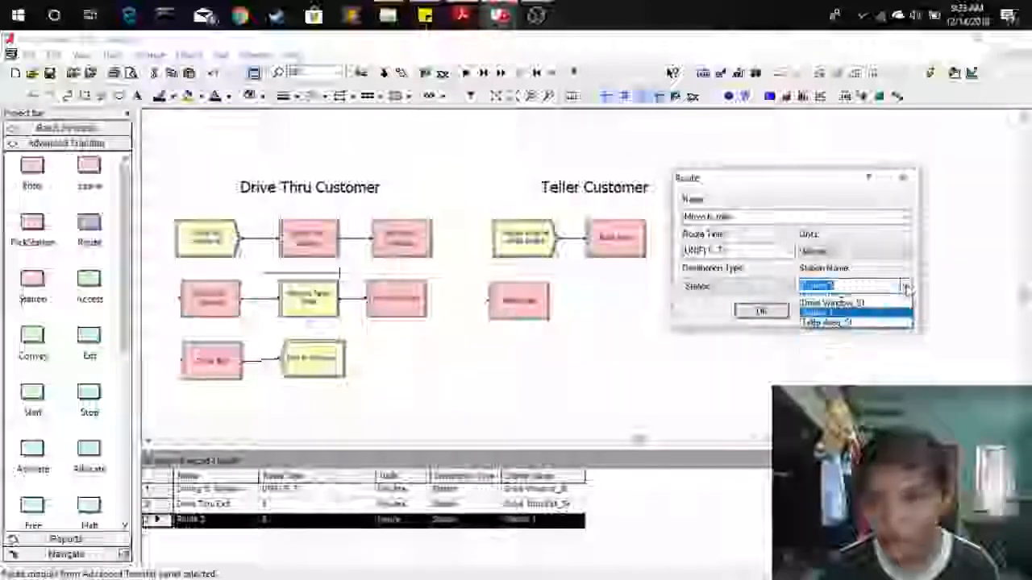
click(843, 349)
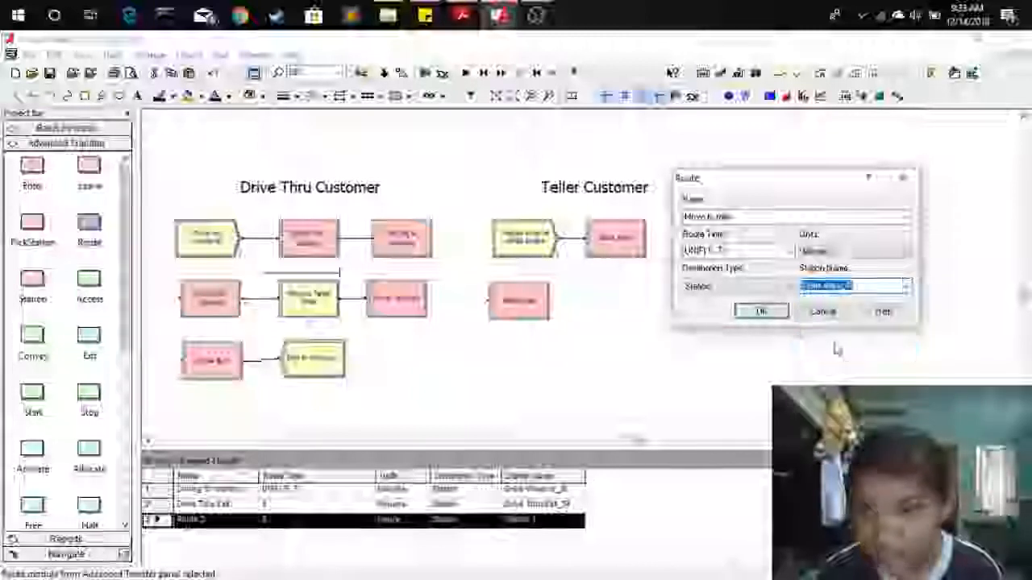
click(770, 316)
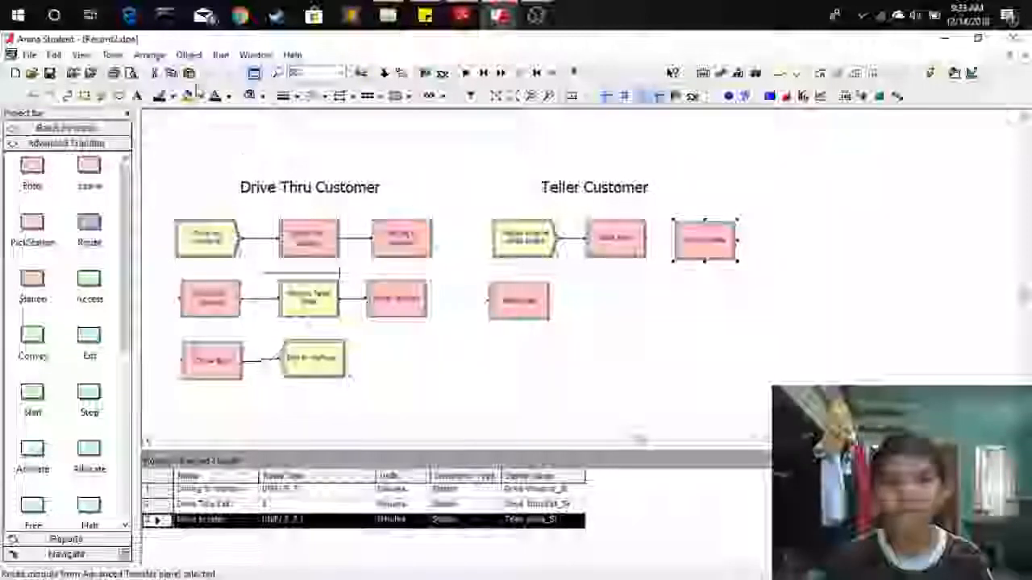
Connect the Bank Door station to the Move to teller route.
click(188, 55)
click(196, 69)
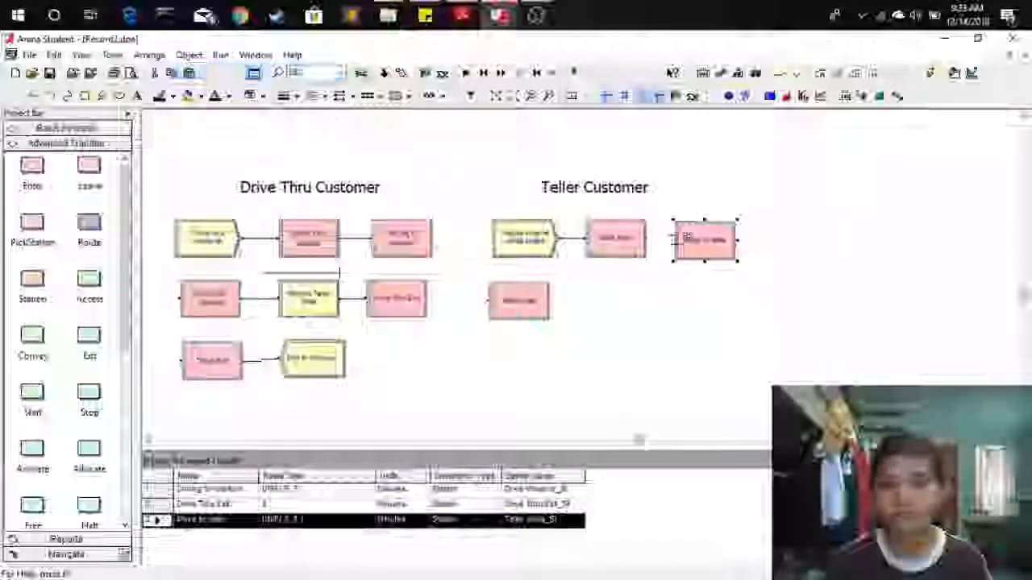
click(647, 238)
click(674, 239)
click(707, 241)
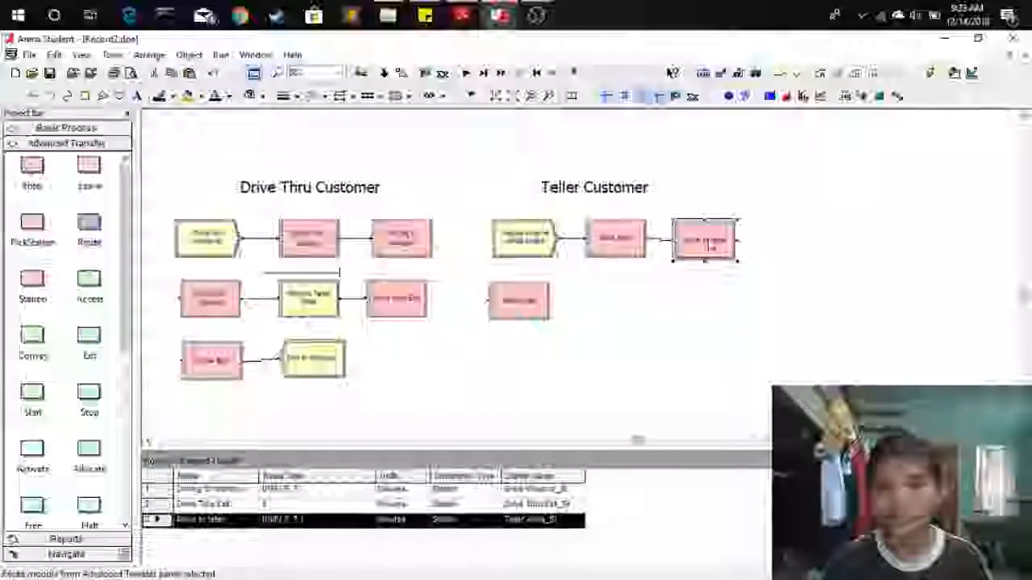
click(686, 321)
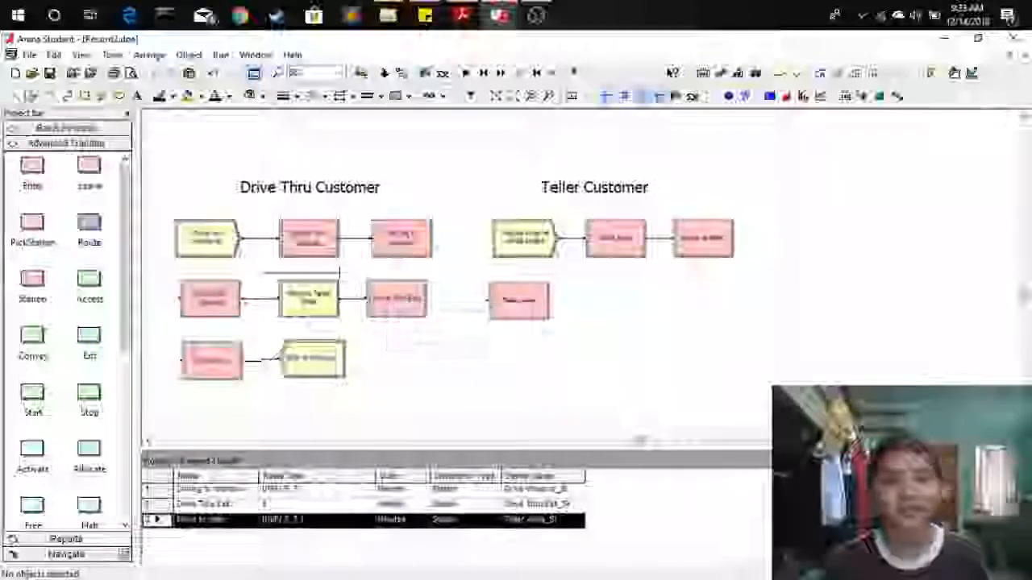
Place a Process module to the right of the Teller Area station.
click(42, 129)
click(46, 228)
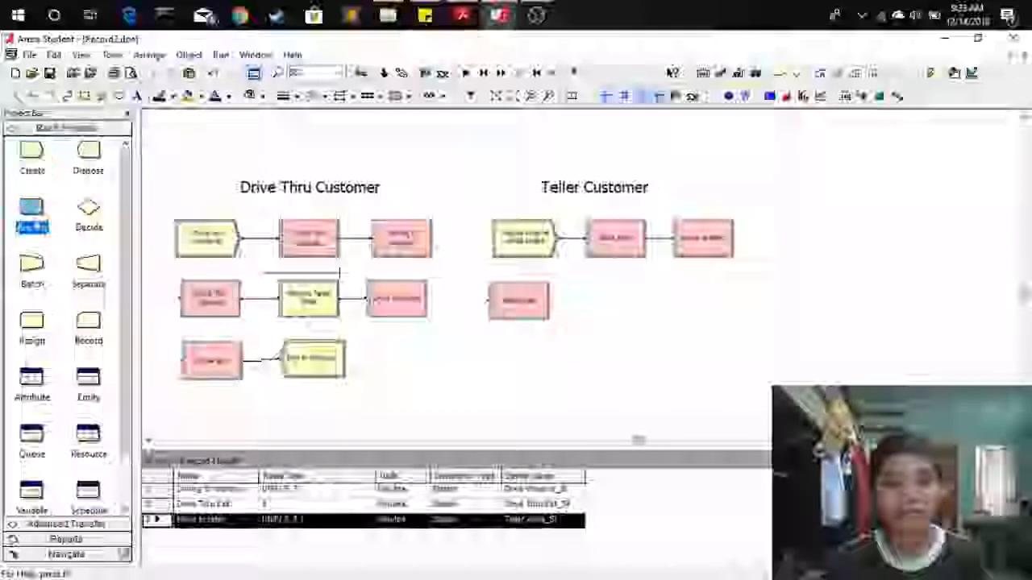
click(581, 301)
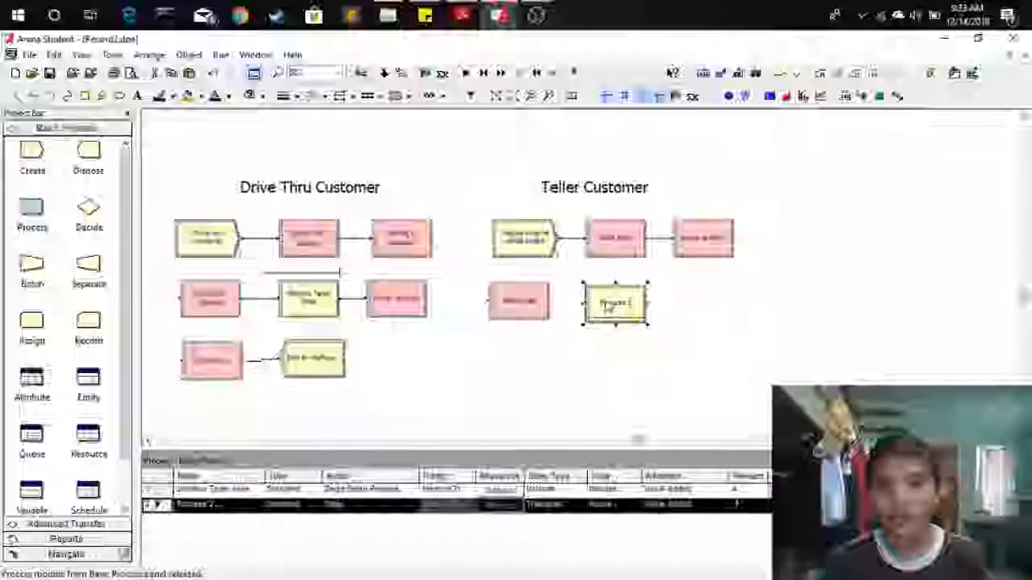
double_click(613, 302)
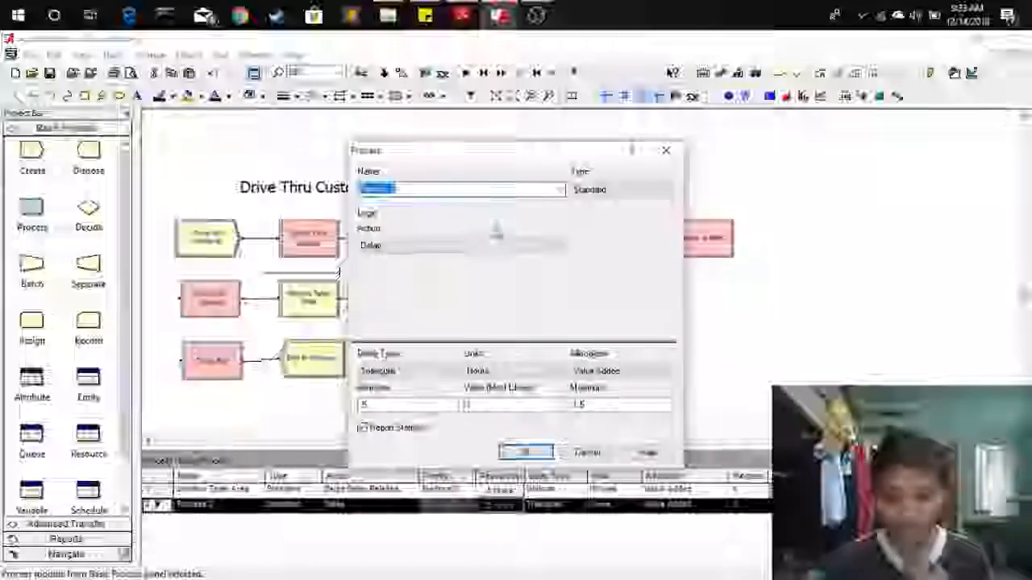
key(BackSpace)
text(Build)
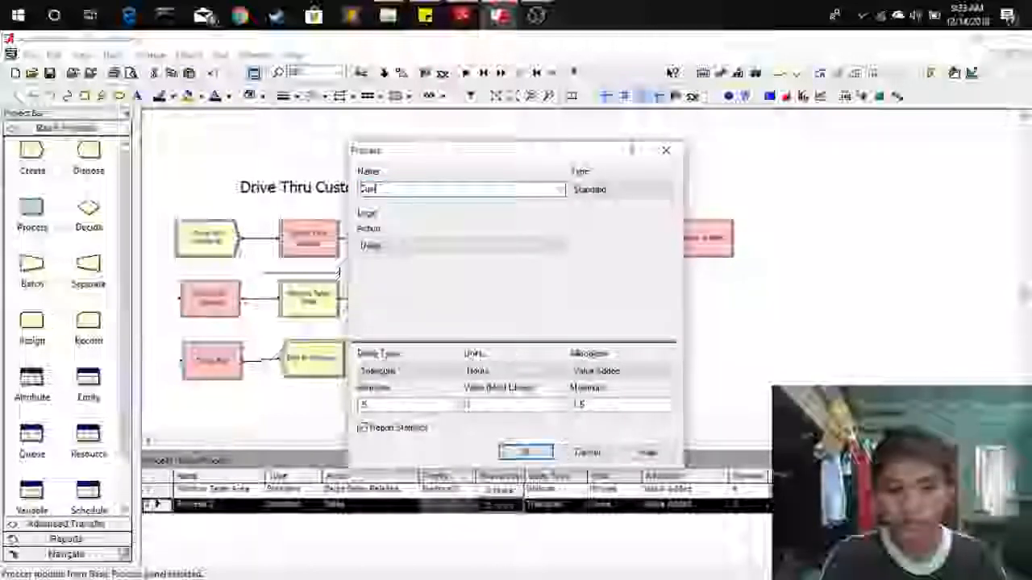
text(mer B)
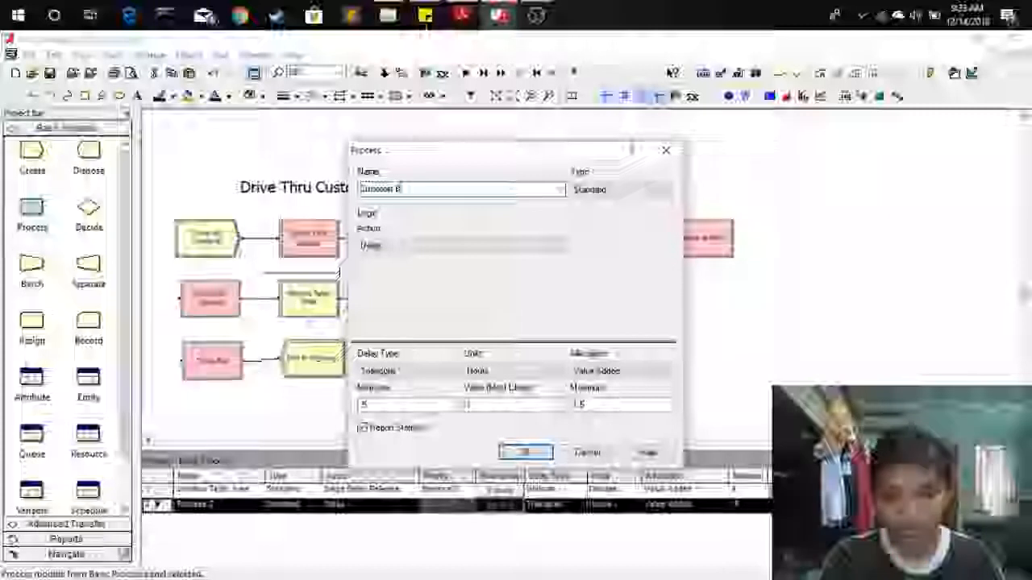
text(anking med)
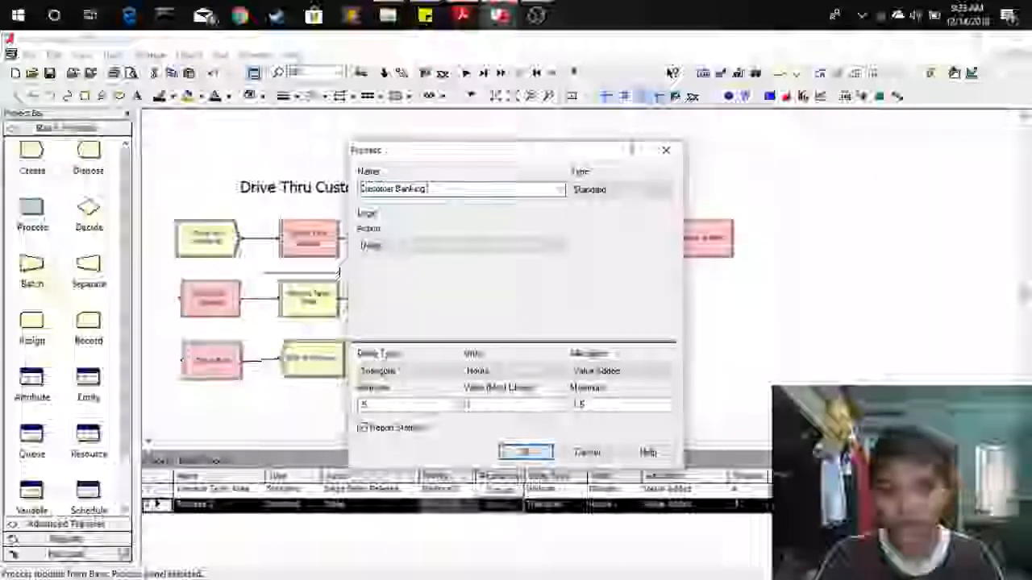
click(475, 245)
click(465, 277)
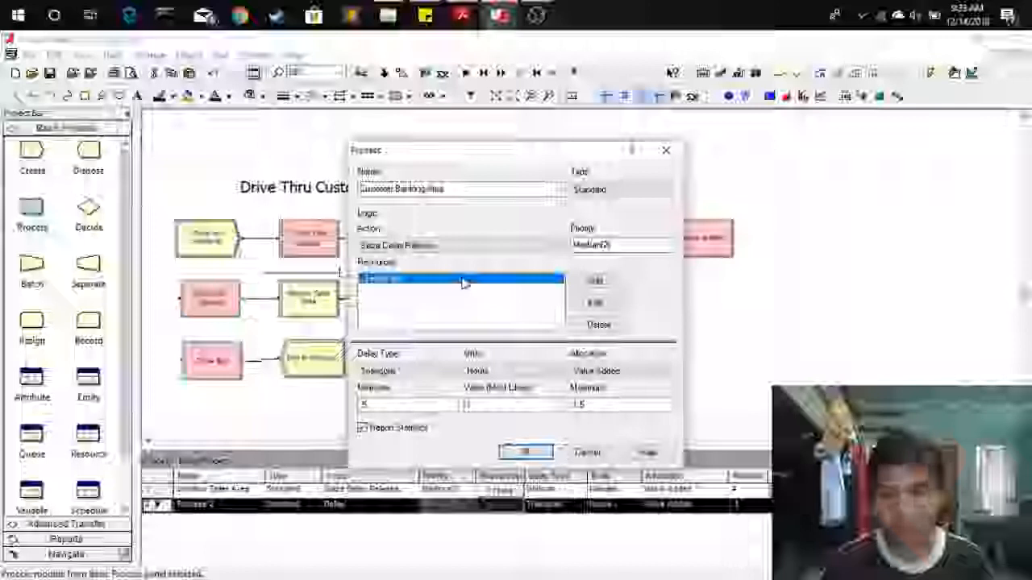
drag(554, 157, 576, 147)
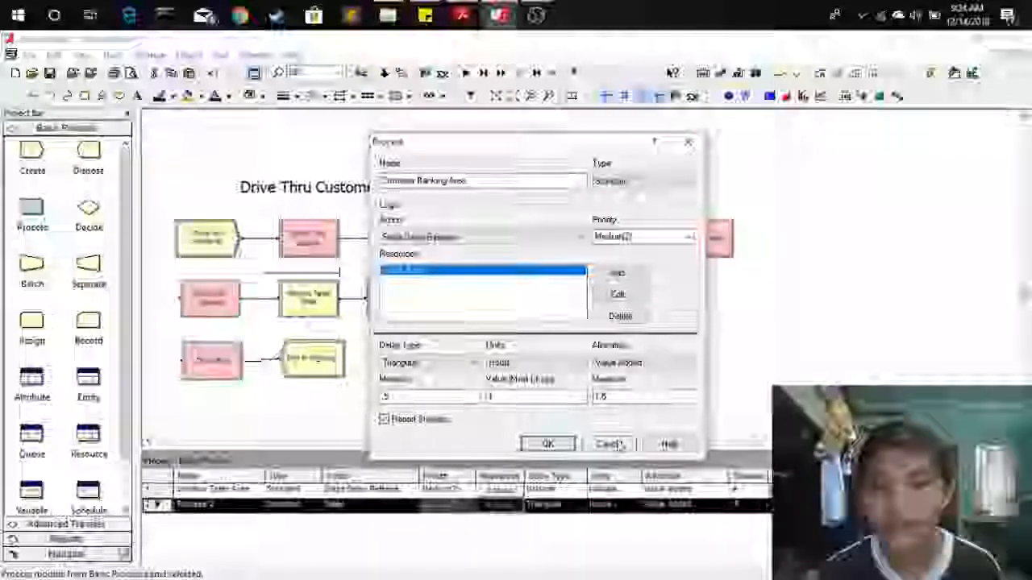
click(610, 444)
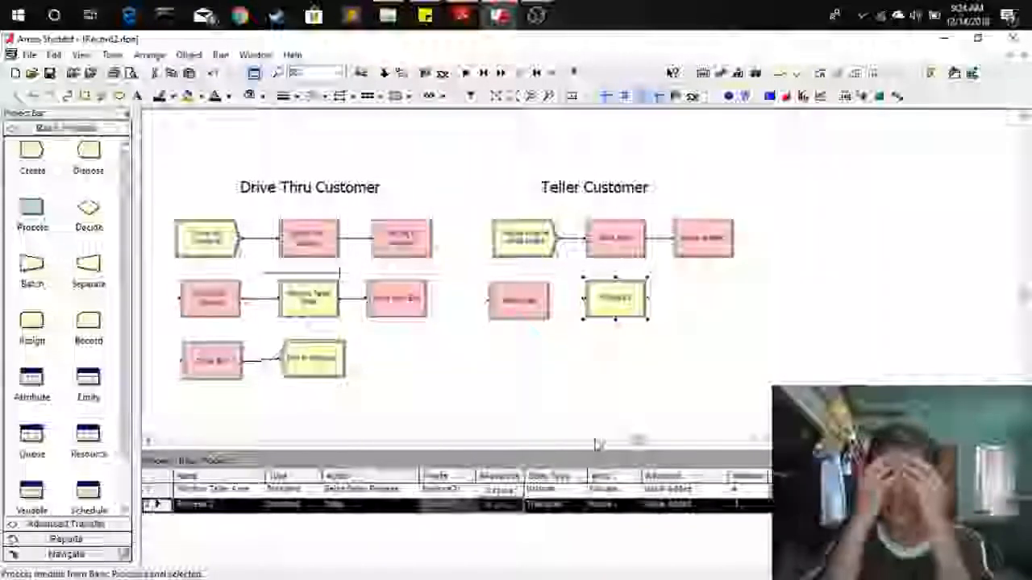
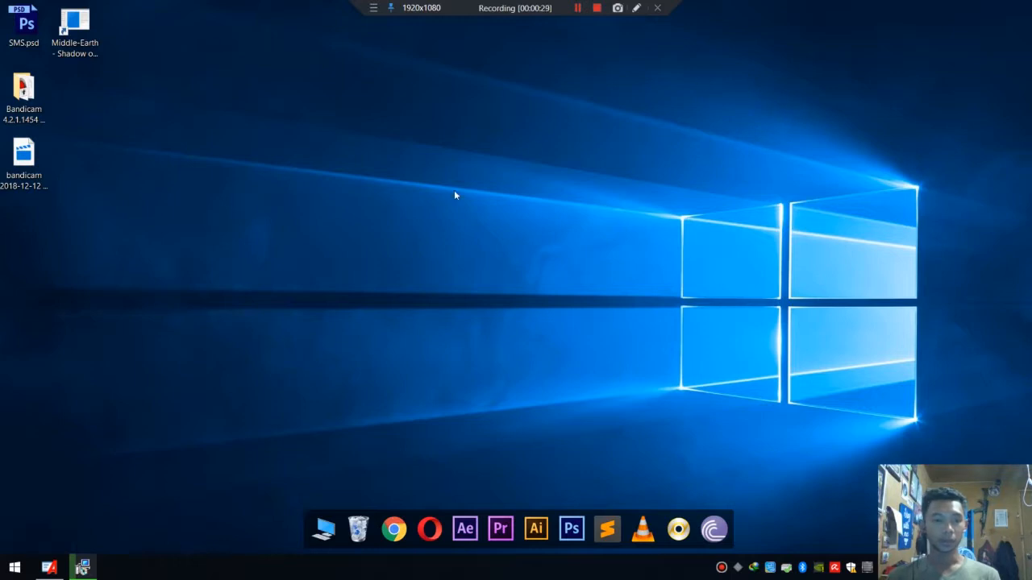
click(49, 567)
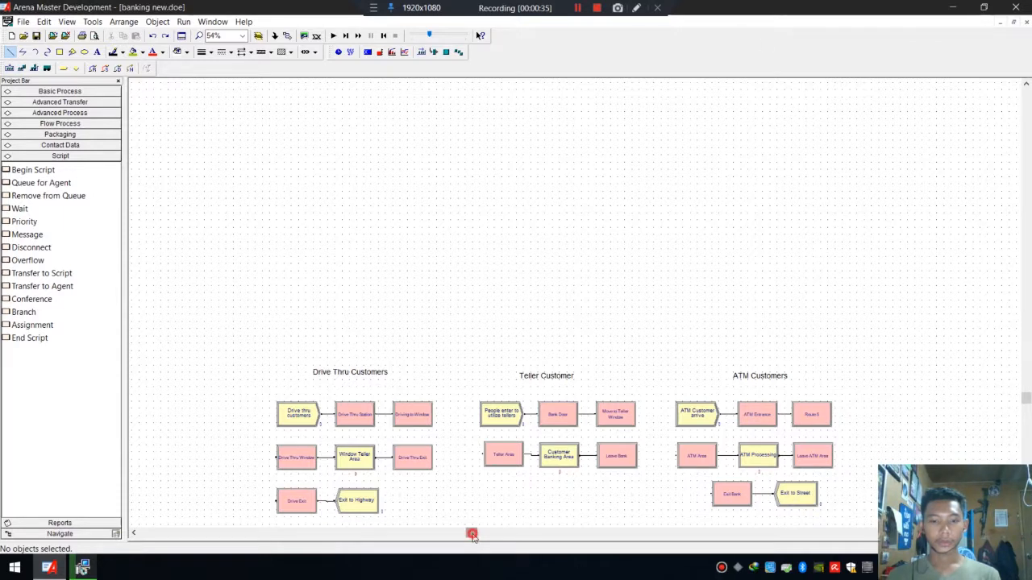
drag(478, 539, 475, 538)
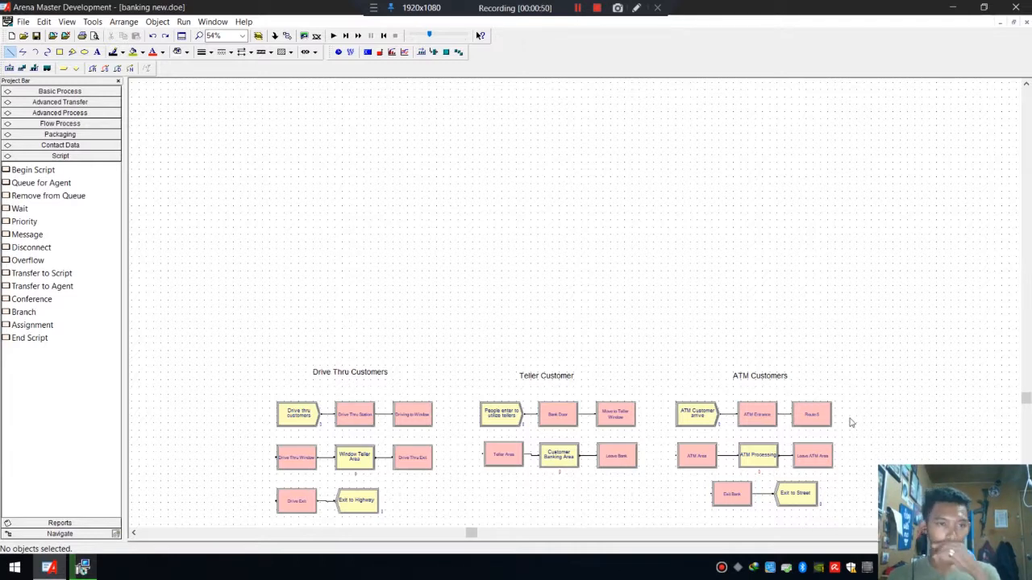
click(60, 52)
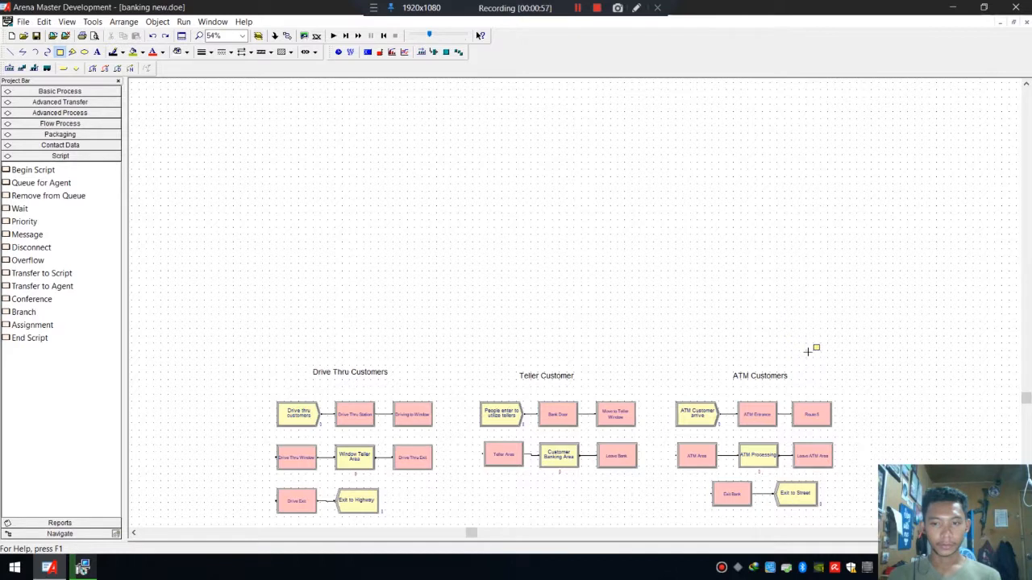
mouse_move(808, 355)
mouse_down()
mouse_move(755, 281)
mouse_move(647, 173)
mouse_move(804, 348)
mouse_up()
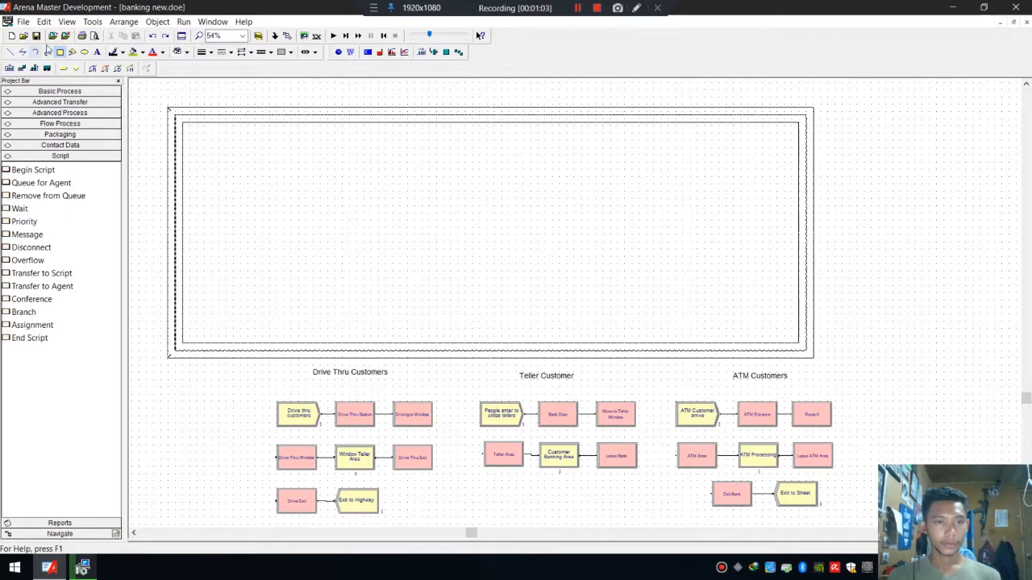
click(304, 179)
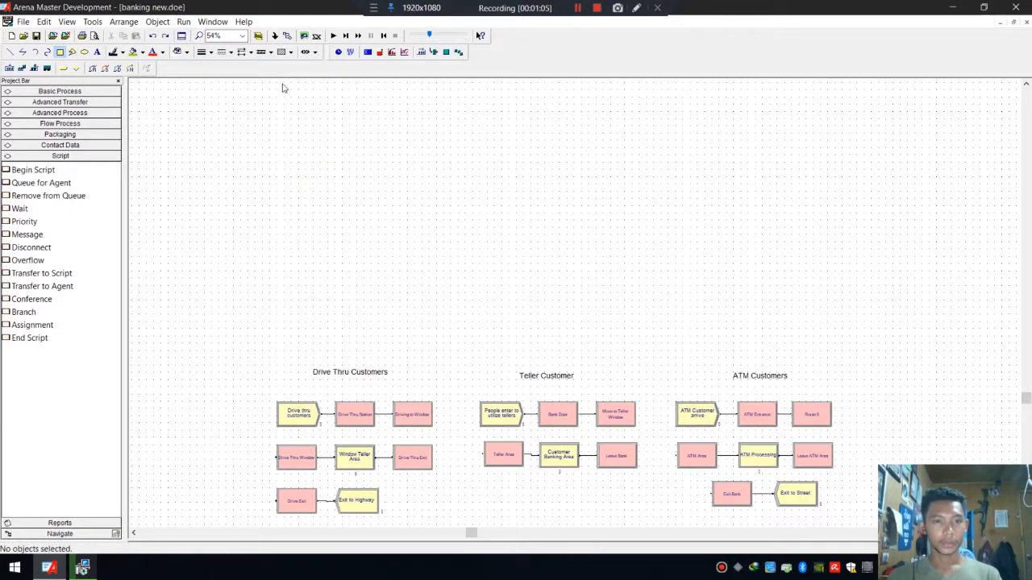
Switch the line pattern to No Pattern and draw a large box above the module flowcharts.
click(270, 51)
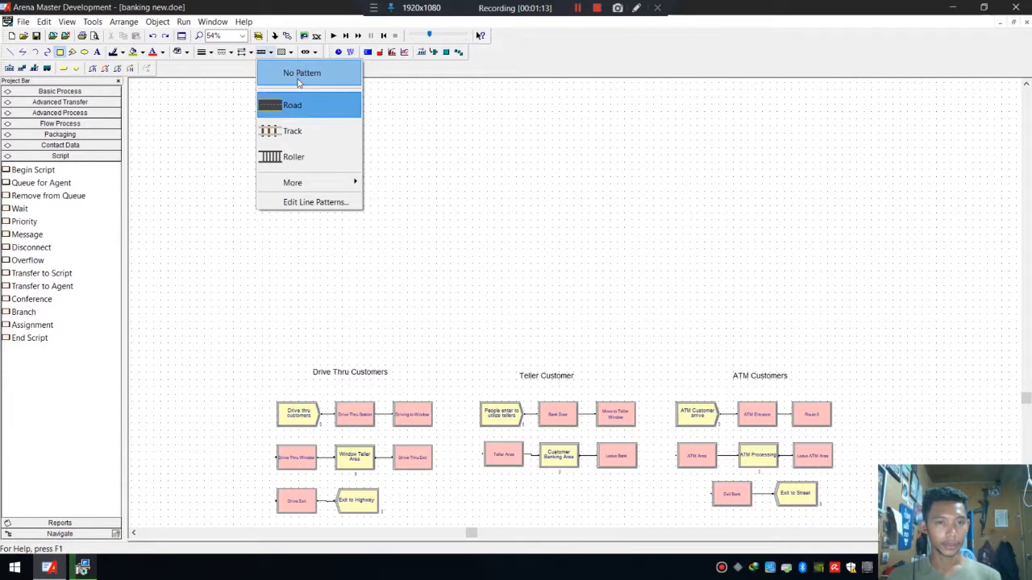
click(299, 74)
click(61, 51)
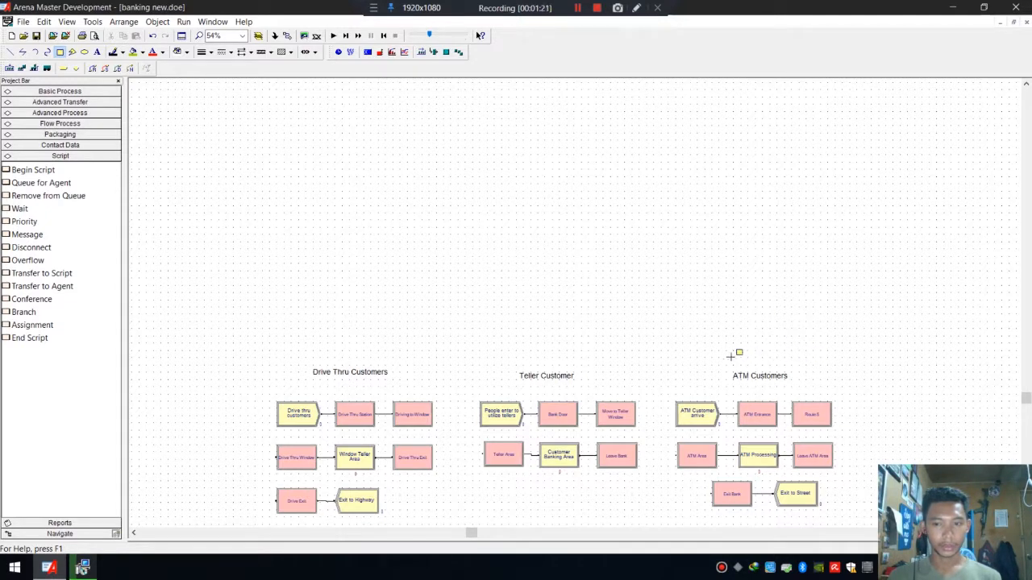
drag(732, 355, 342, 111)
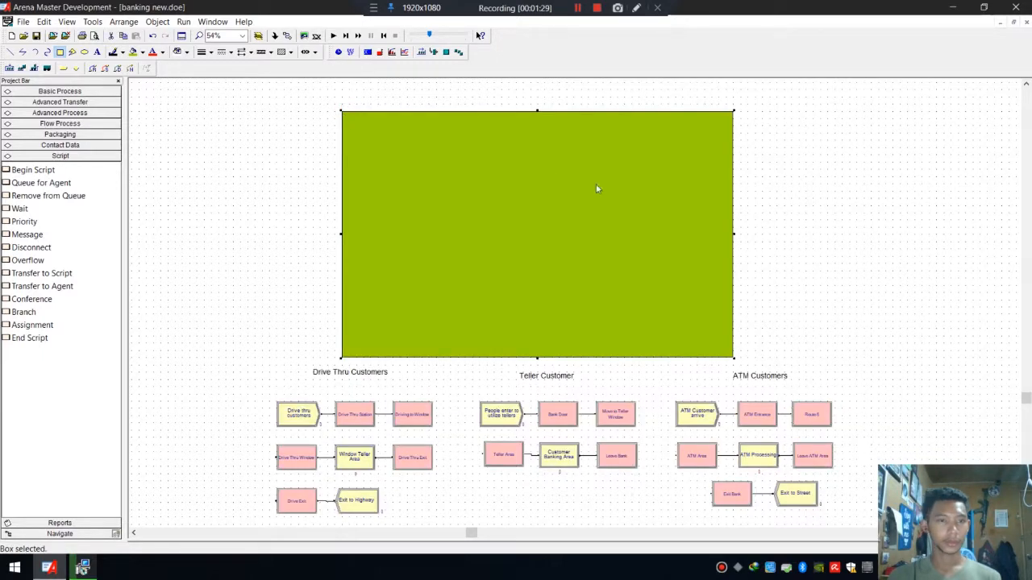
Fill the large box with light gray.
click(145, 52)
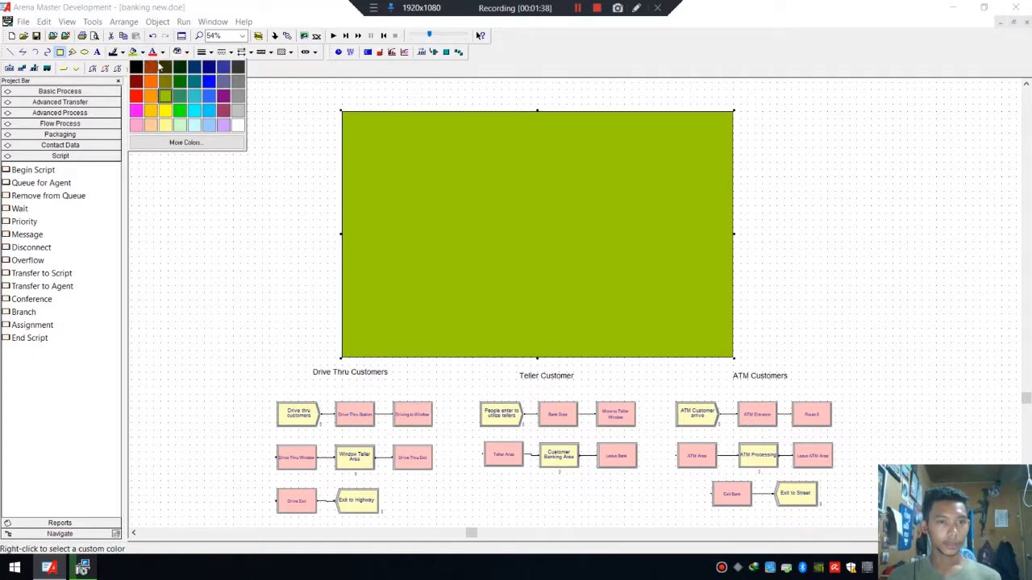
click(239, 111)
click(760, 158)
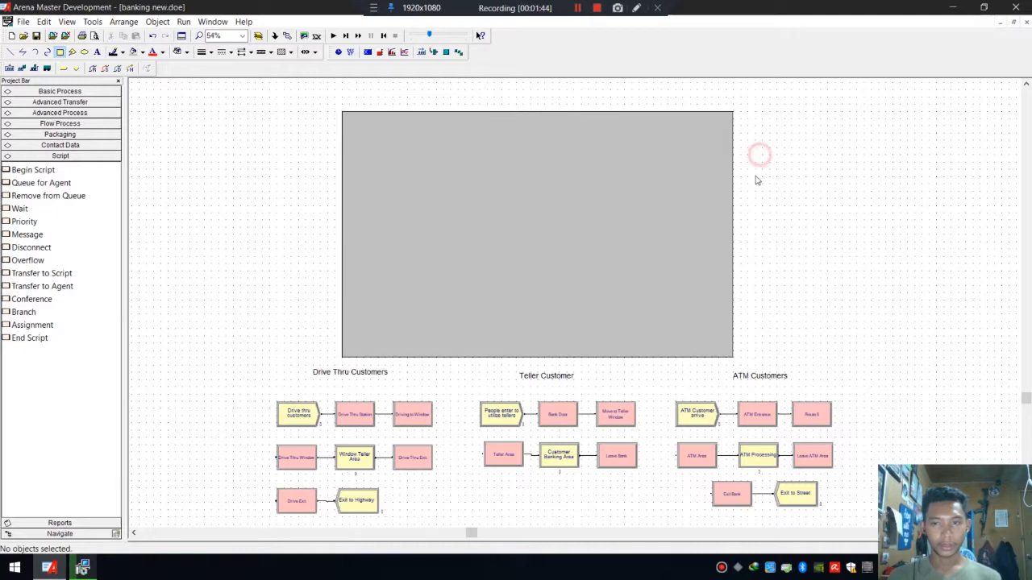
Set the large gray box's border line width to 25 wu.
click(431, 118)
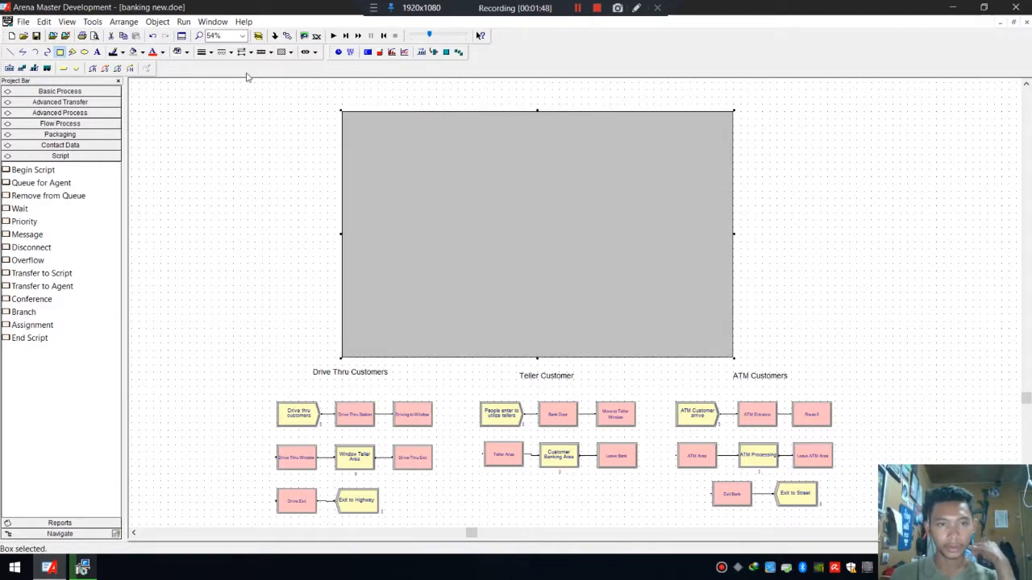
click(410, 106)
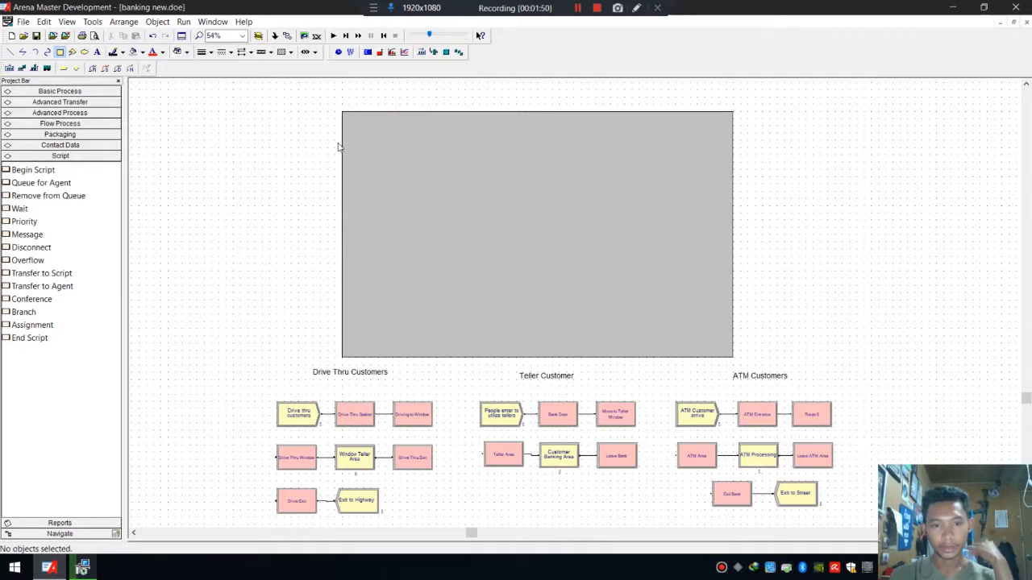
click(211, 52)
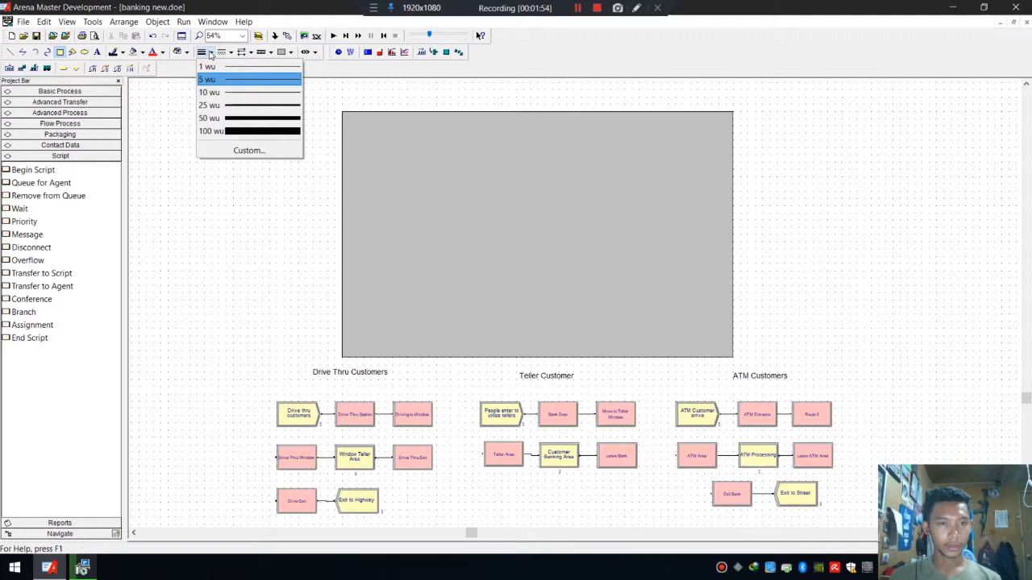
click(211, 53)
click(209, 53)
click(181, 82)
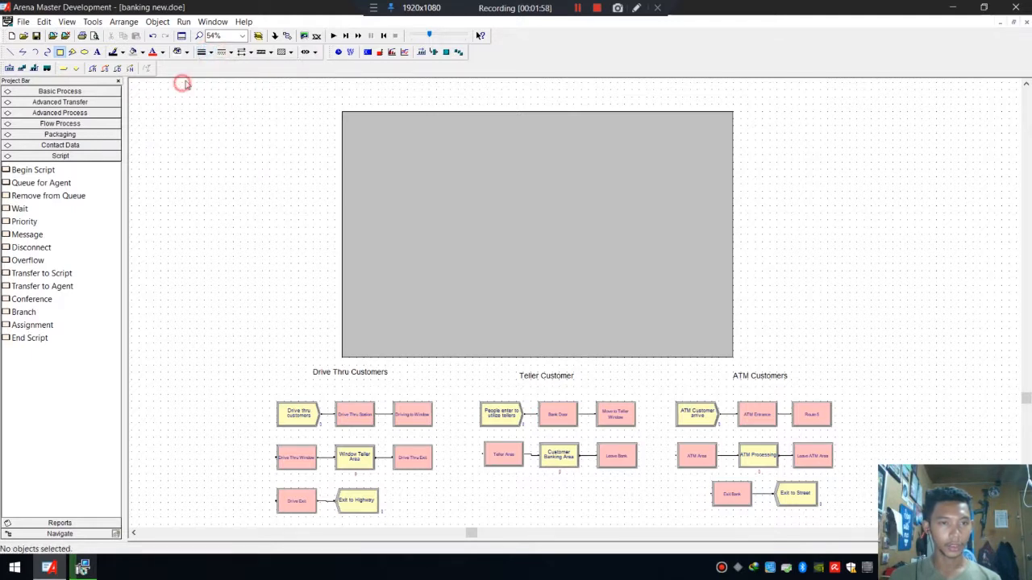
click(209, 53)
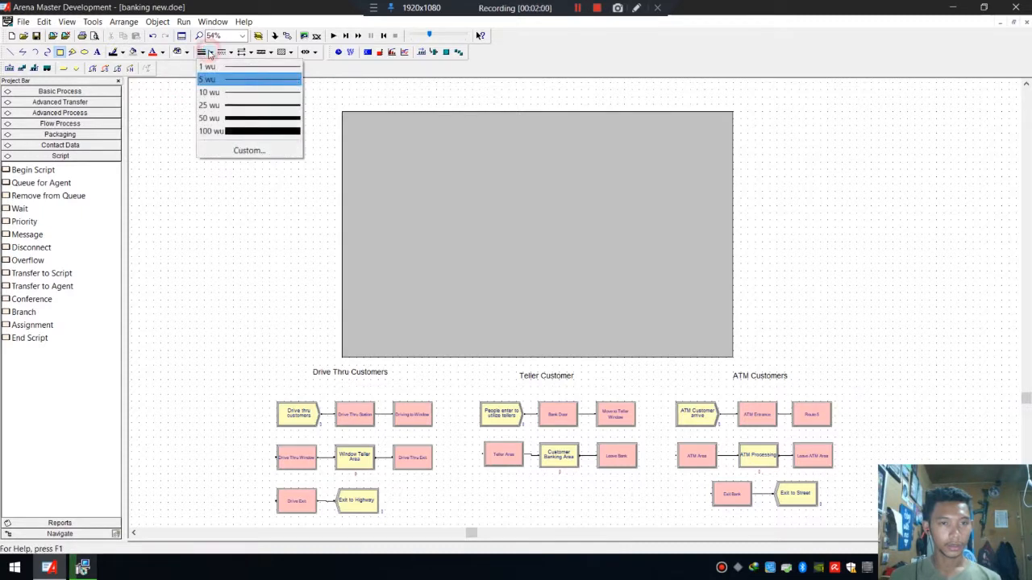
click(233, 103)
click(364, 132)
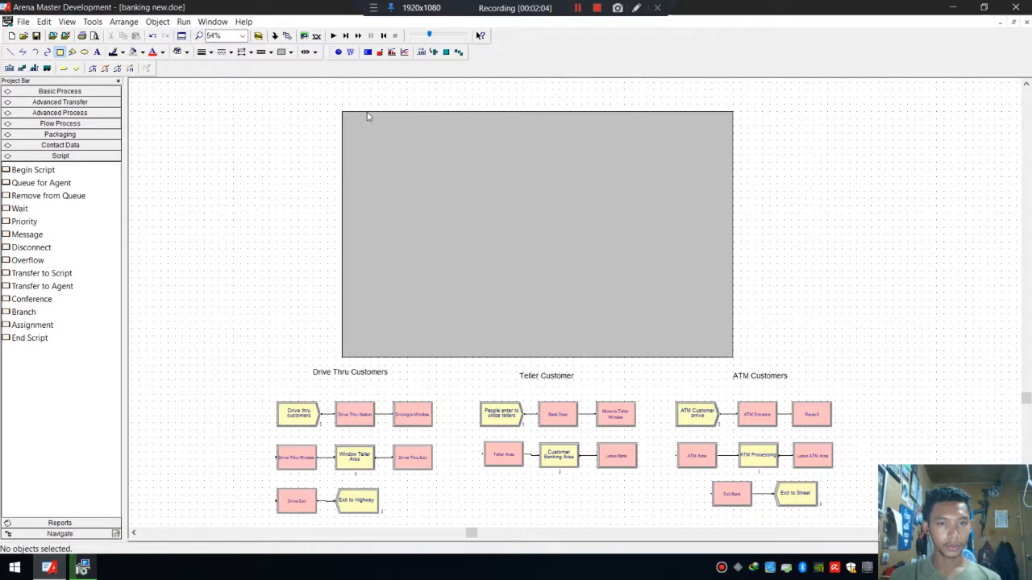
click(367, 117)
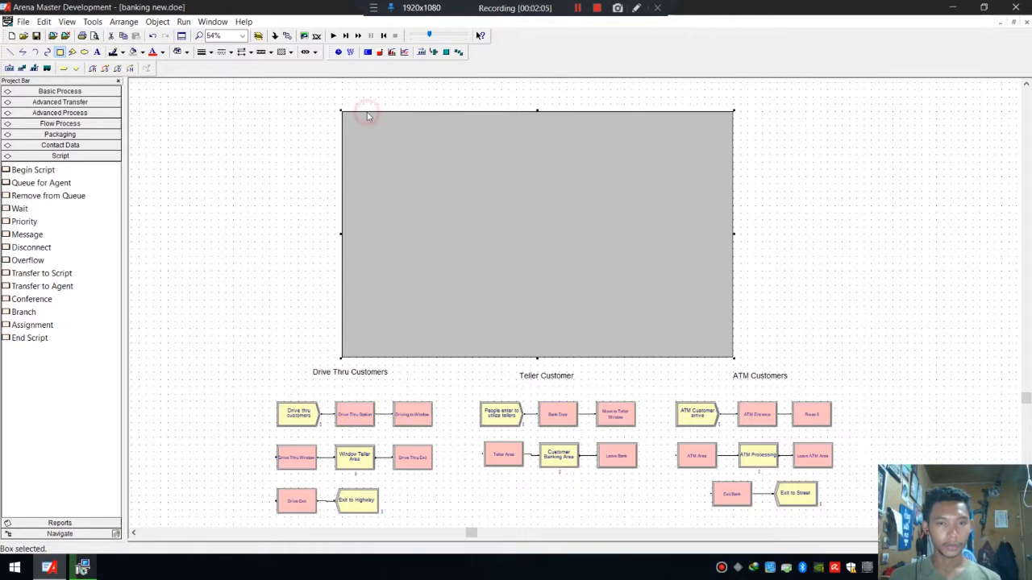
click(211, 53)
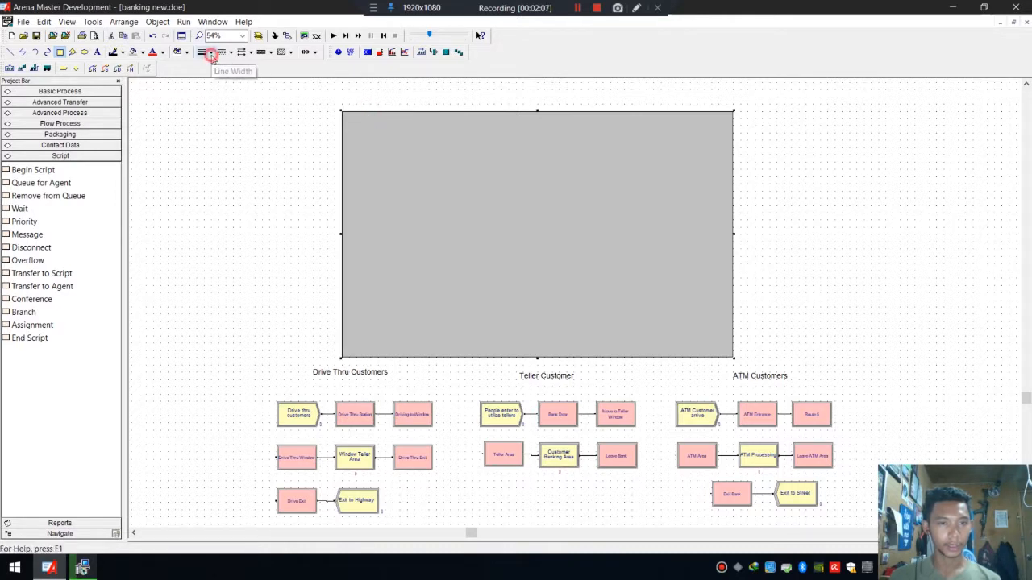
click(245, 105)
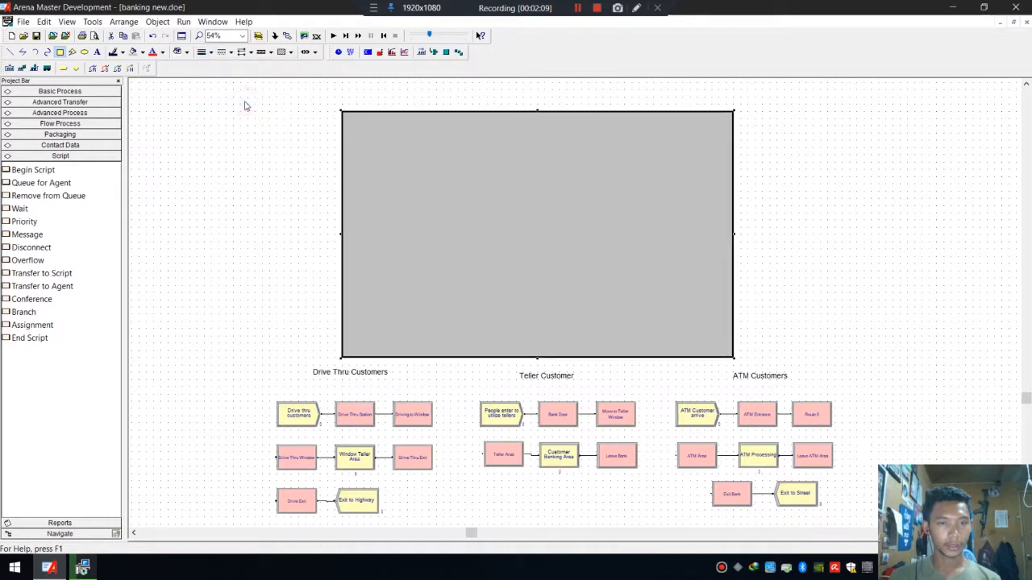
click(811, 148)
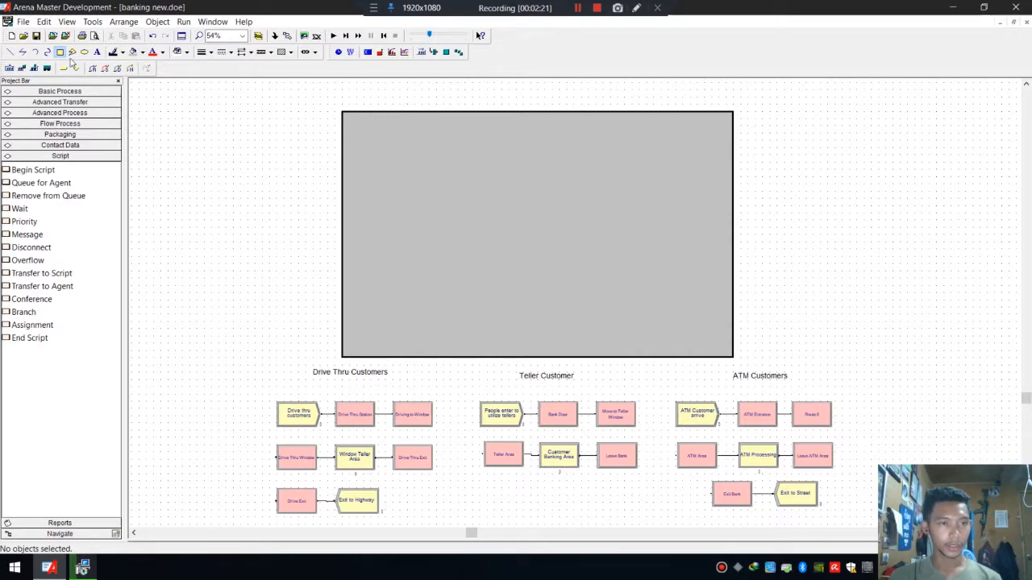
Draw a second box inside the right part of the gray box.
click(63, 54)
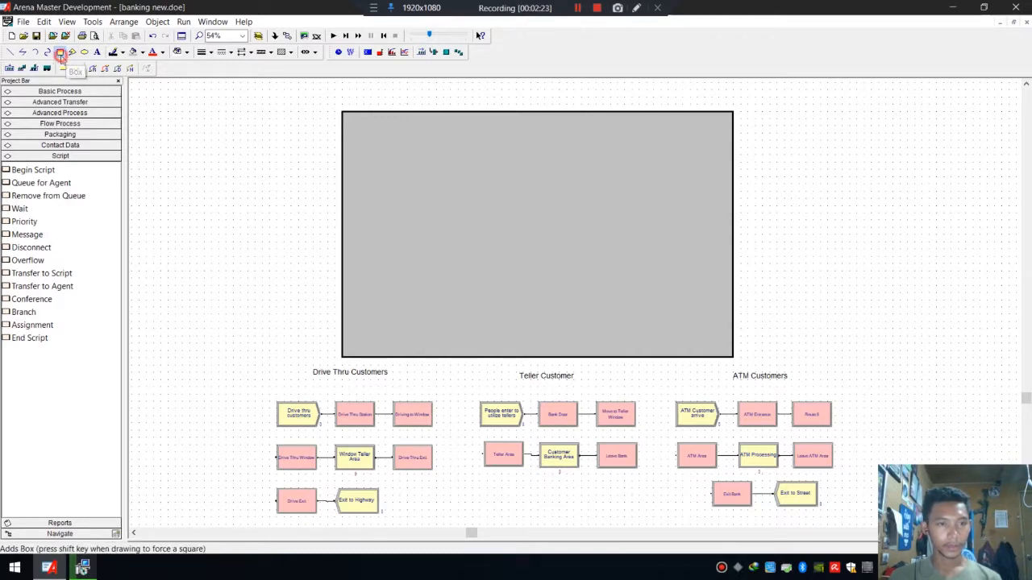
click(62, 54)
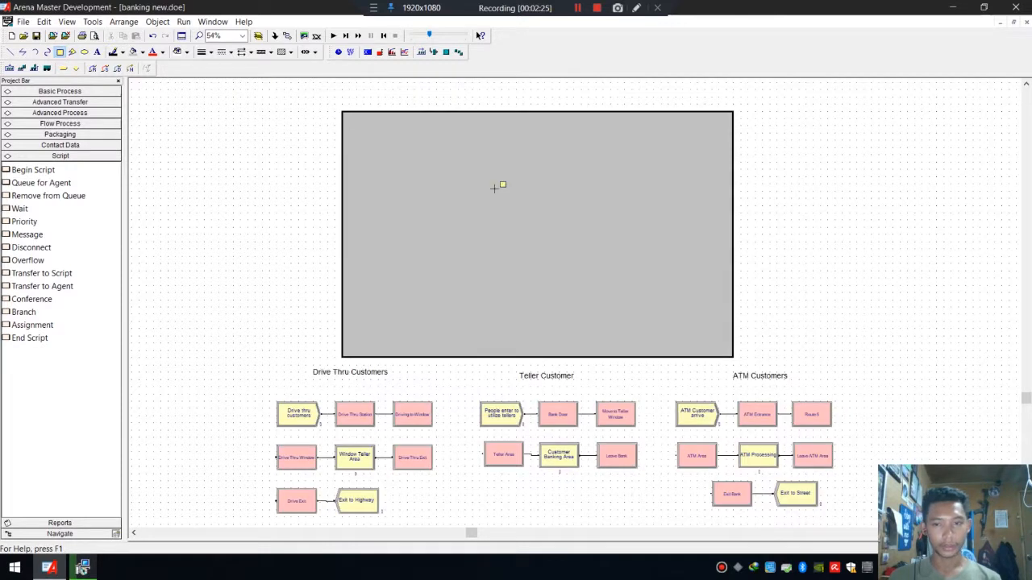
click(709, 336)
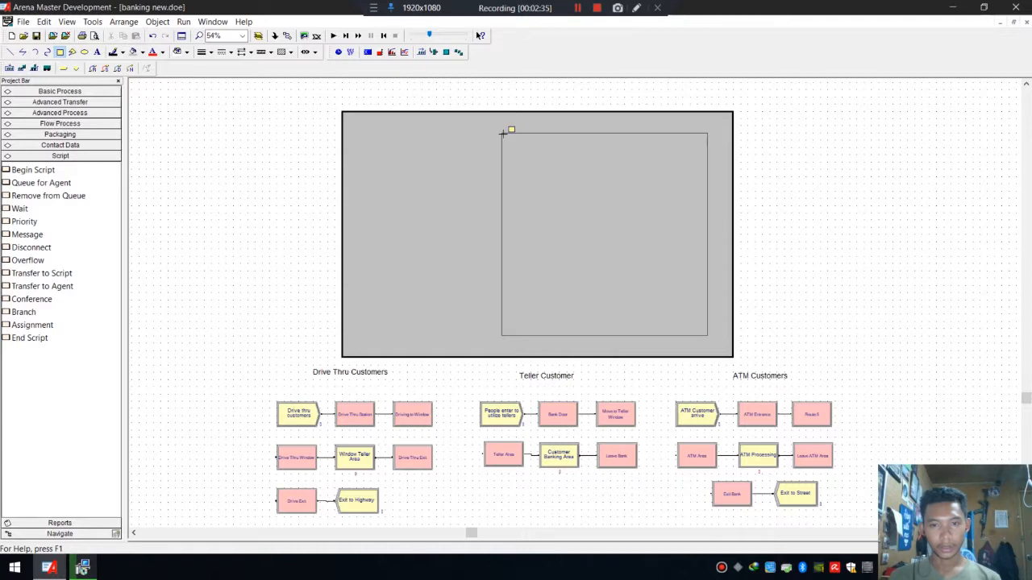
click(501, 133)
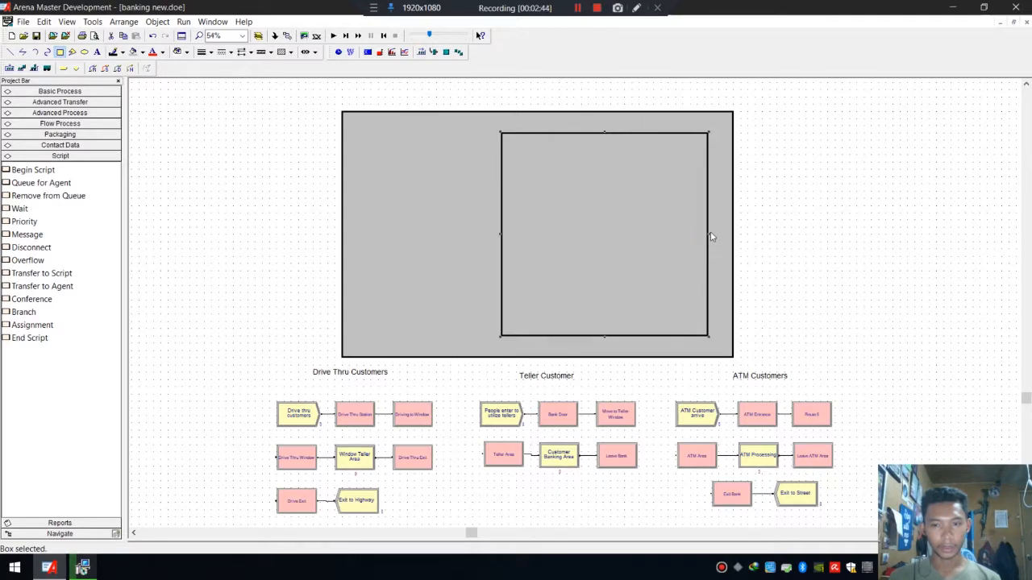
Resize the inner box by pulling its right, top and bottom edges slightly inward.
drag(709, 234, 700, 233)
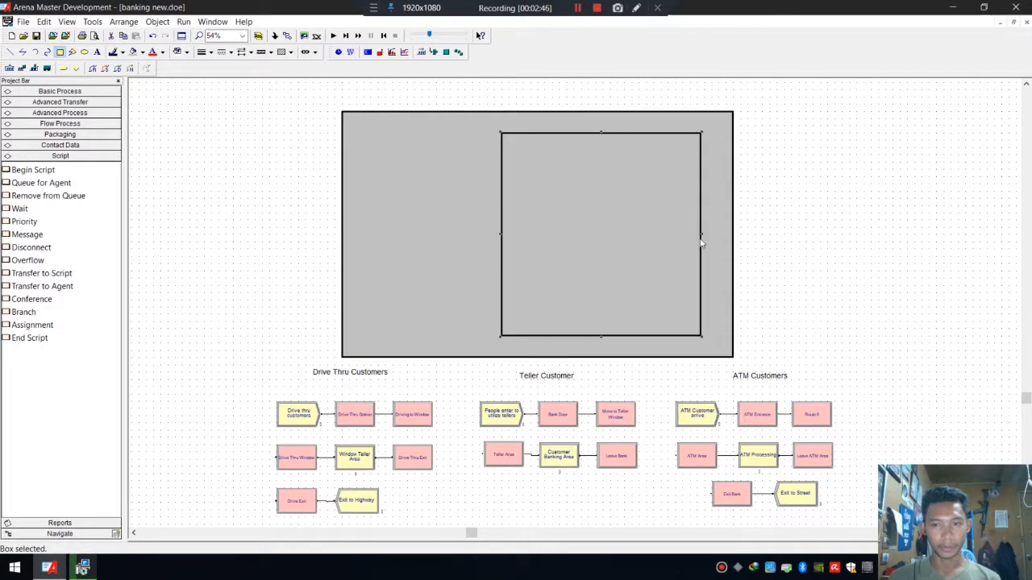
drag(600, 130, 600, 143)
drag(701, 239, 697, 240)
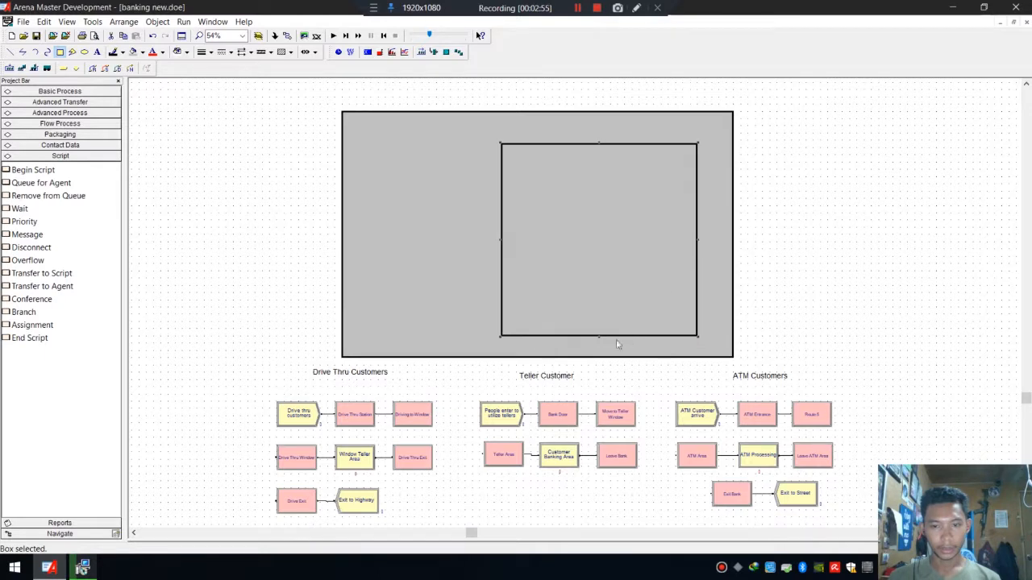
drag(598, 336, 599, 334)
click(704, 179)
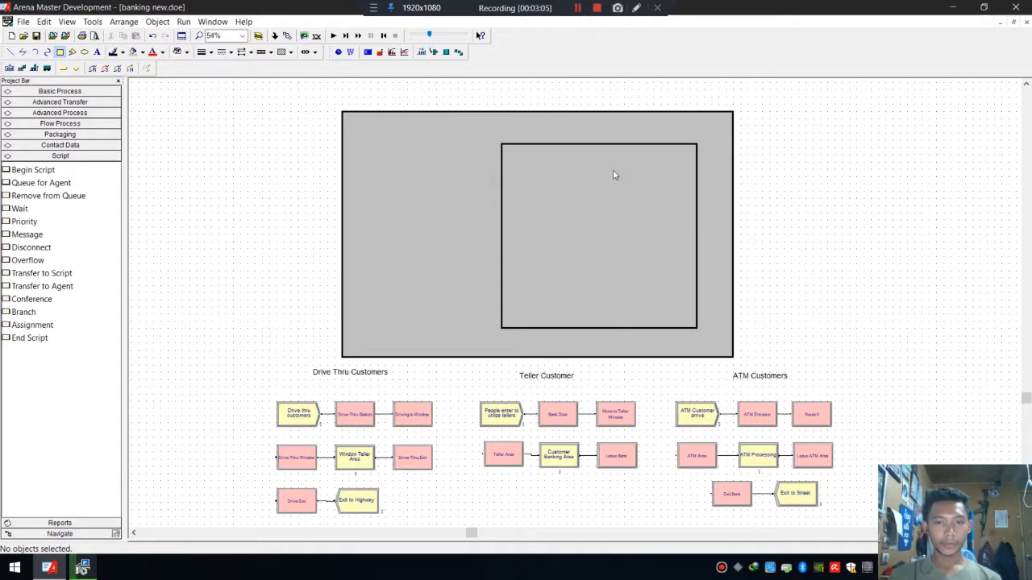
Move the gray box's left edge inward to narrow it.
click(343, 232)
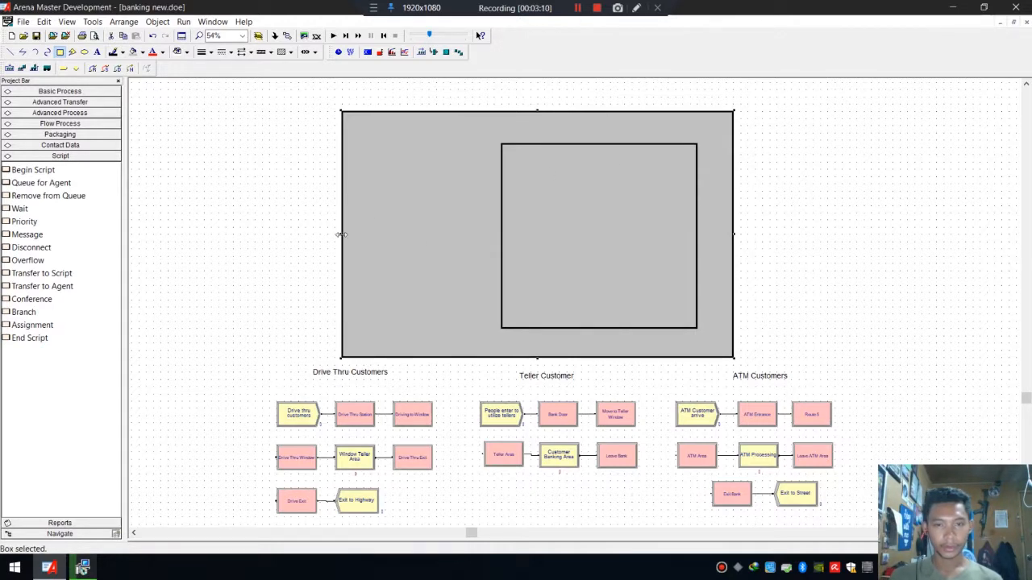
drag(342, 234, 367, 235)
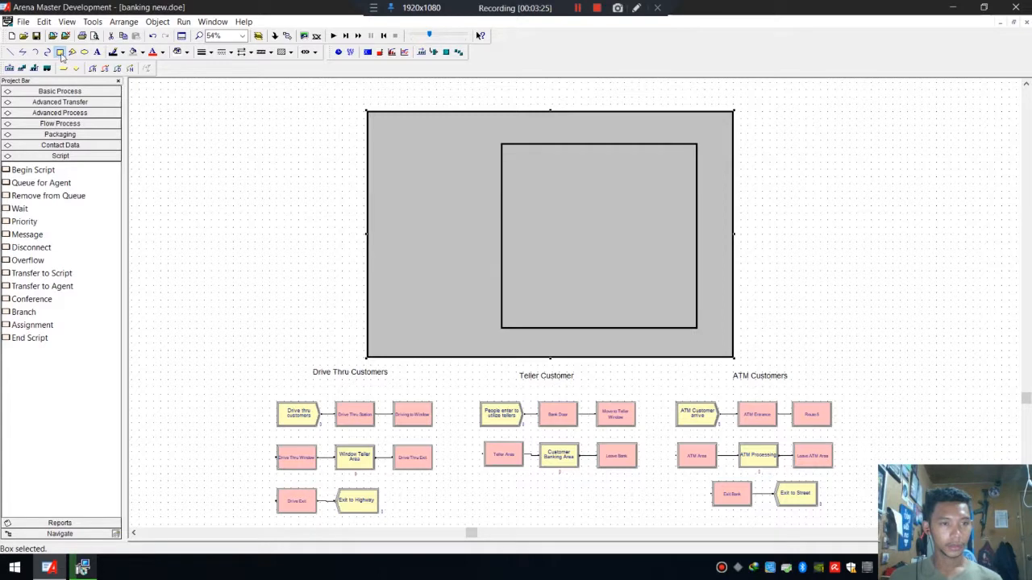
Draw a small narrow box against the left edge of the inner box as a doorway.
click(500, 168)
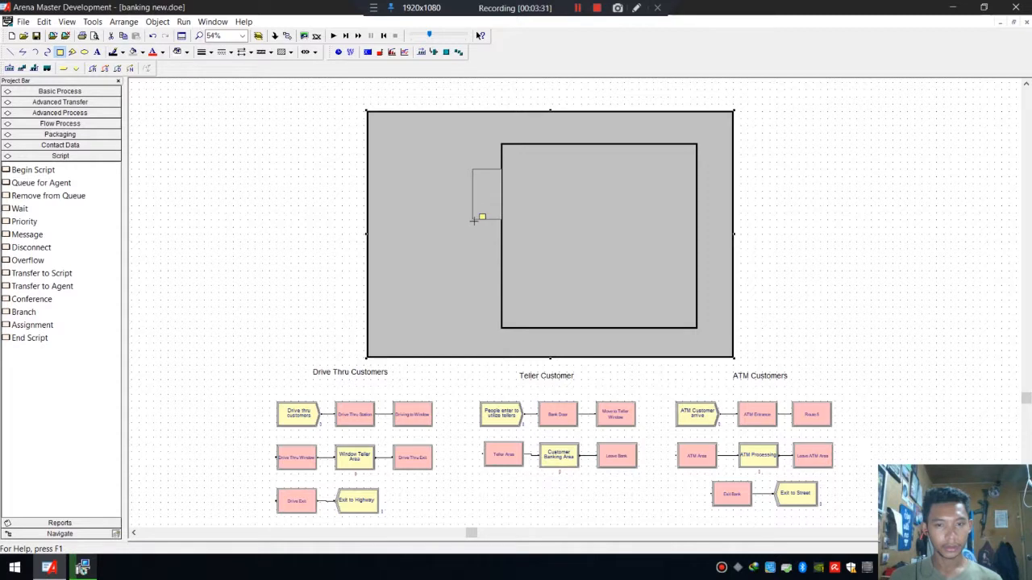
click(475, 224)
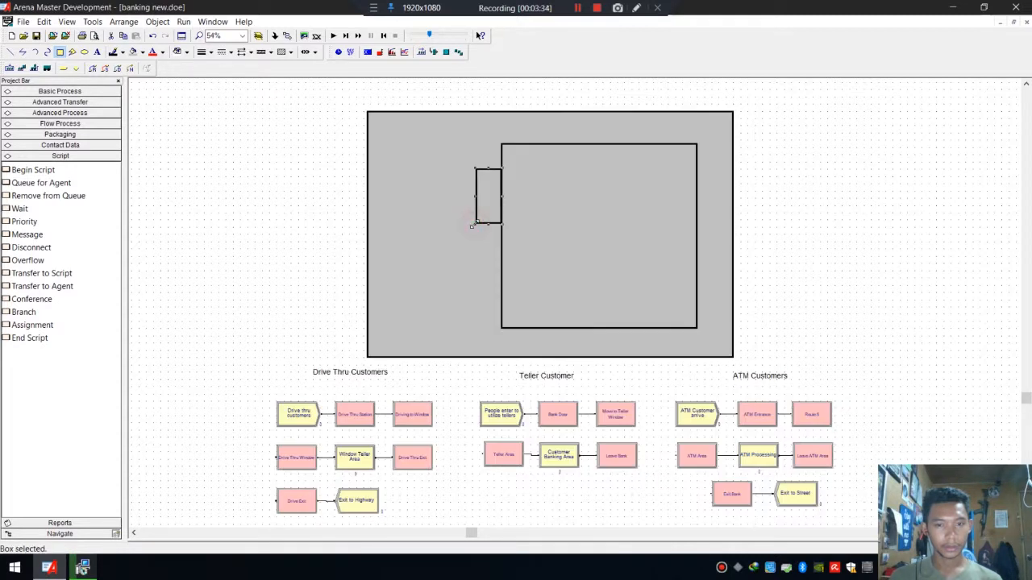
click(492, 179)
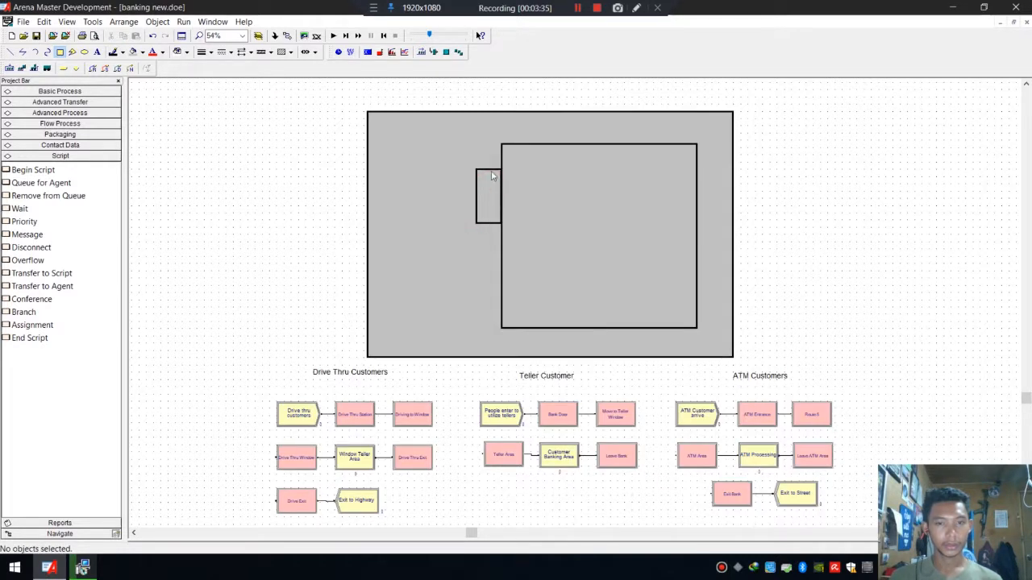
Set the small doorway box's border line width to 10 wu.
click(491, 175)
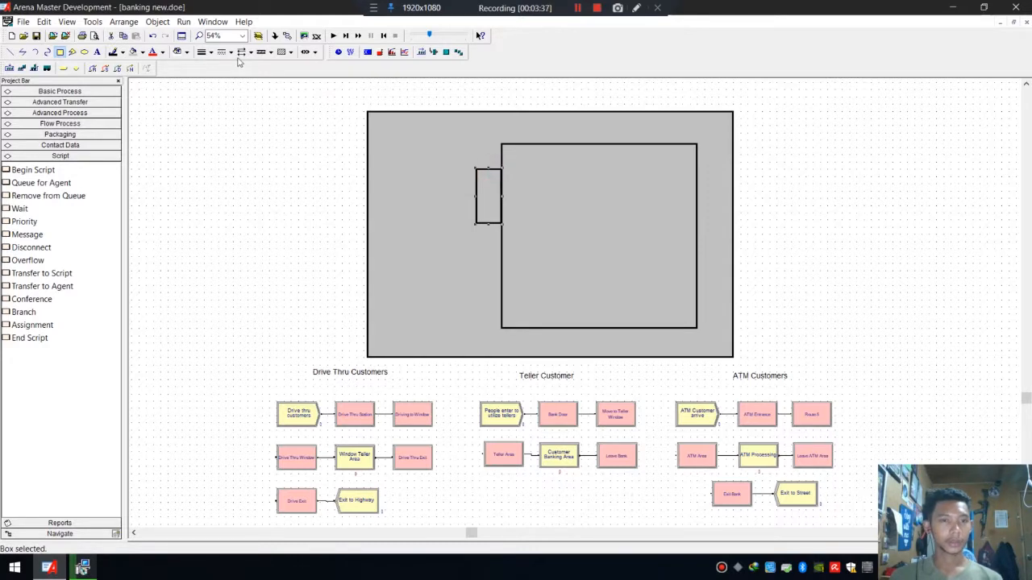
click(208, 53)
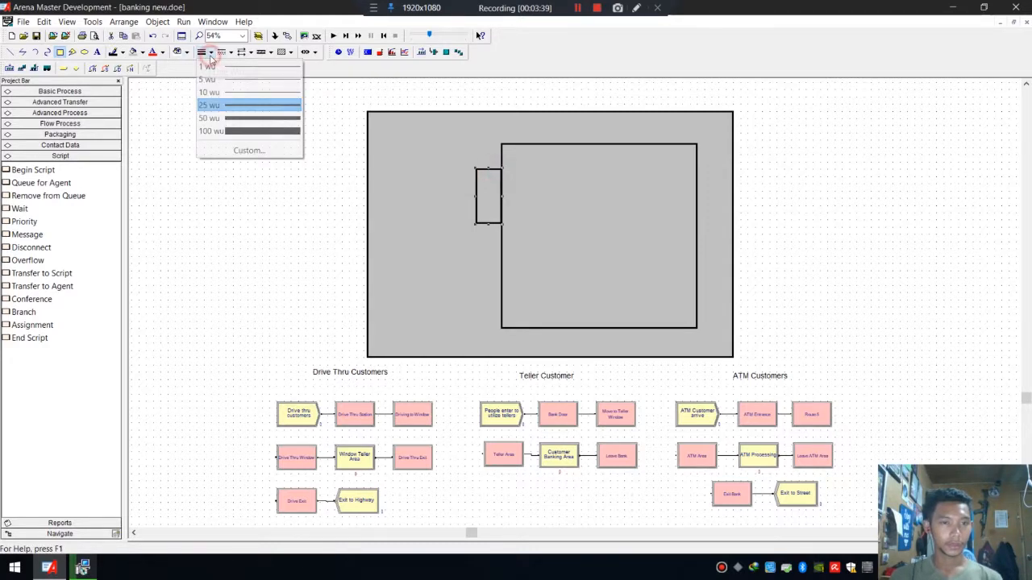
click(246, 91)
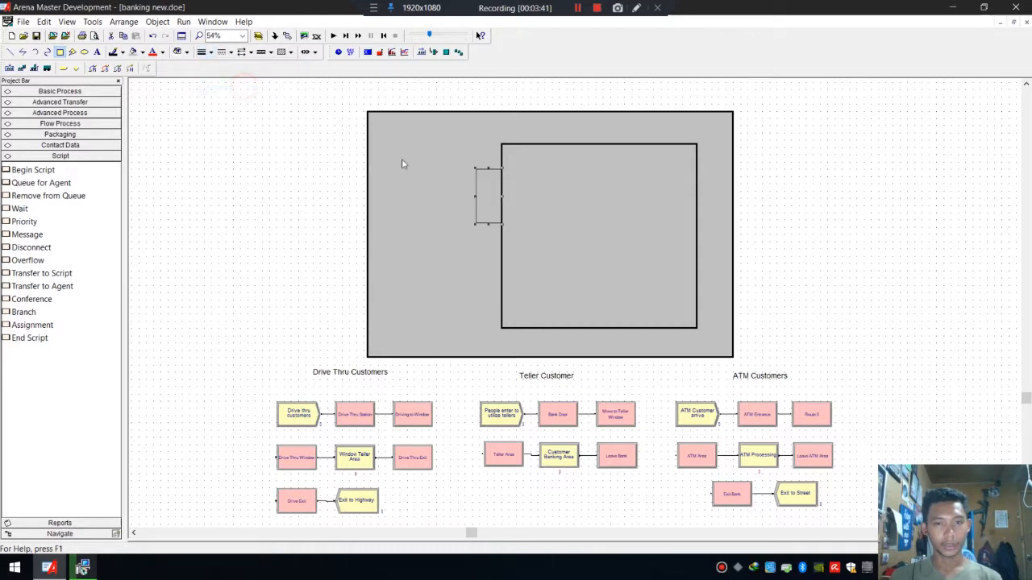
click(493, 175)
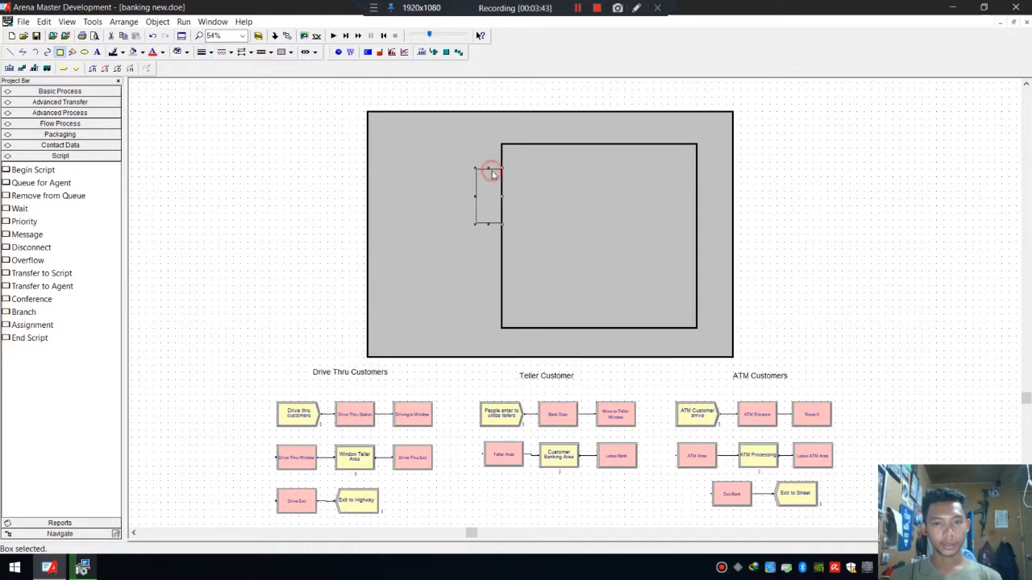
Create an "ATM" text label in Tahoma, Bold, size 14.
click(96, 52)
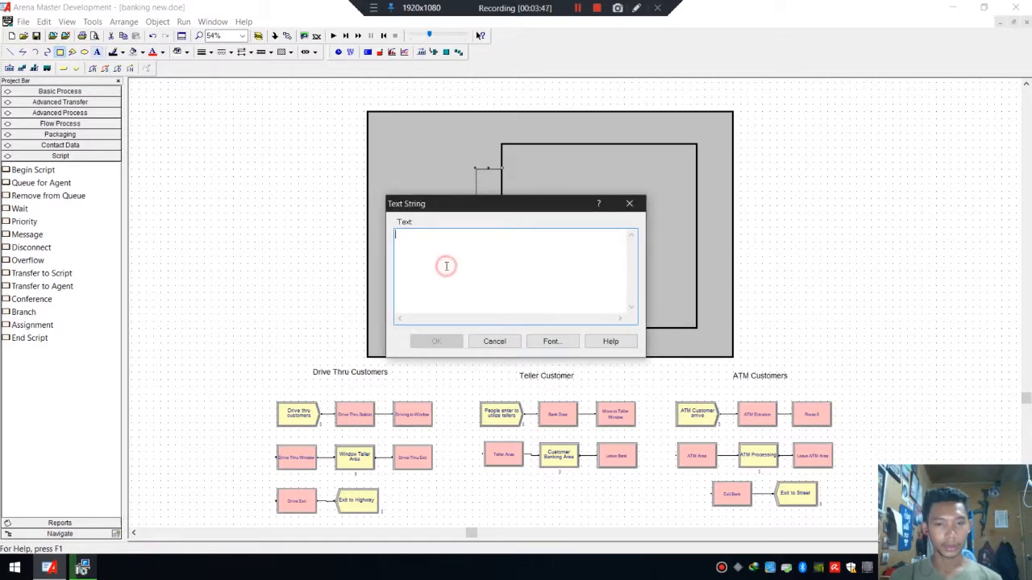
text(A)
key(Caps_Lock)
text(TM)
key(Caps_Lock)
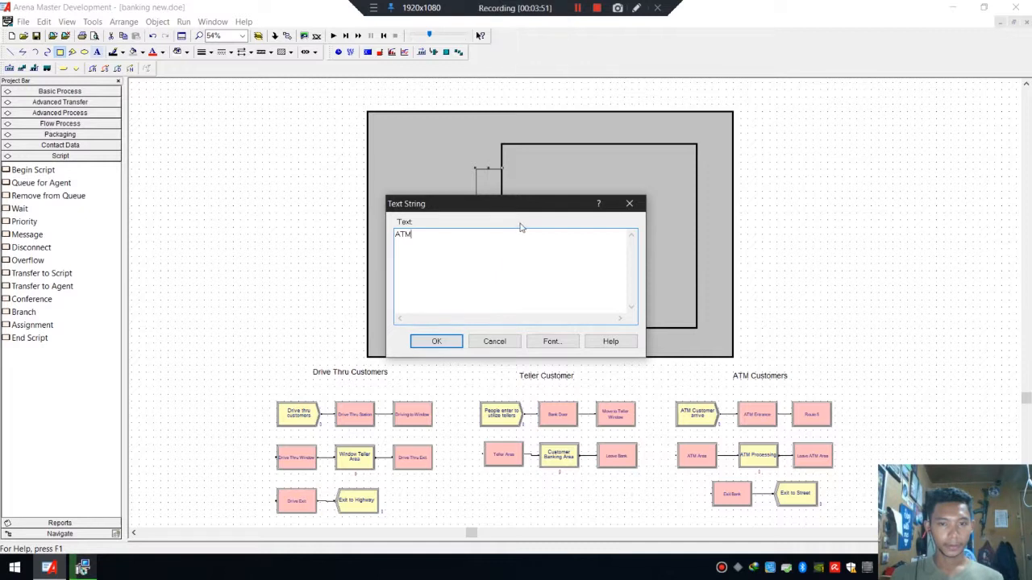
drag(520, 213, 650, 175)
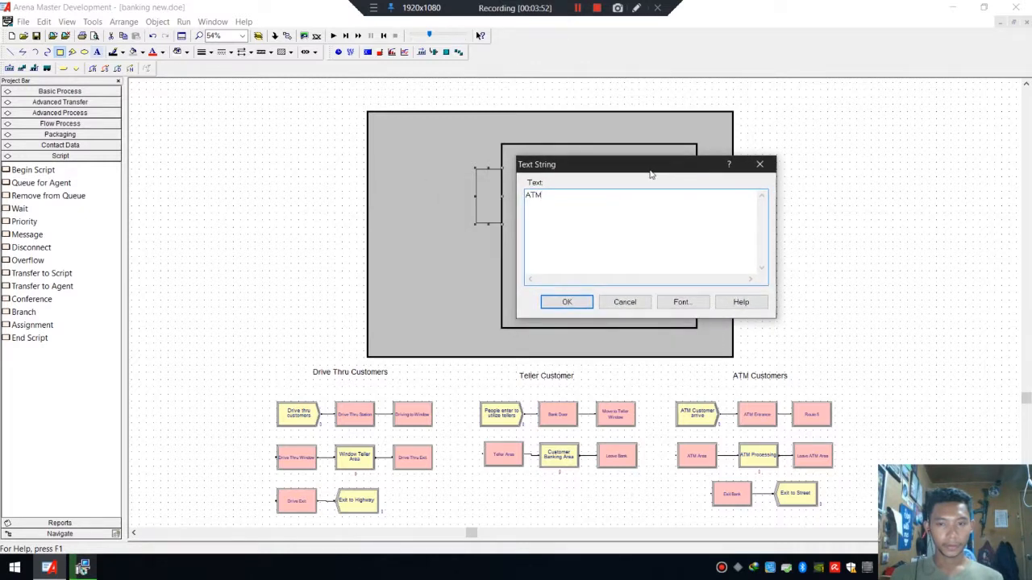
click(696, 303)
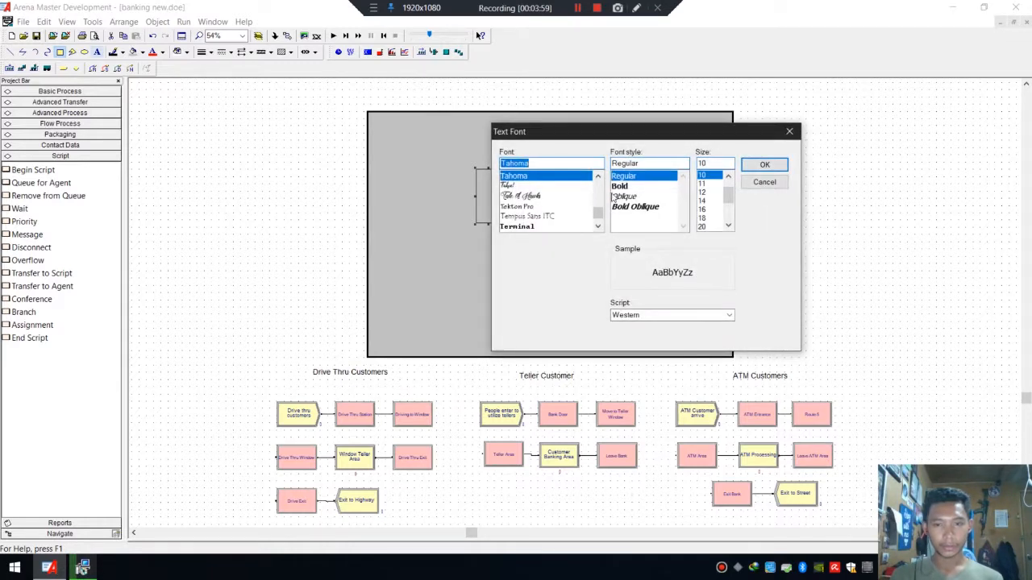
click(626, 187)
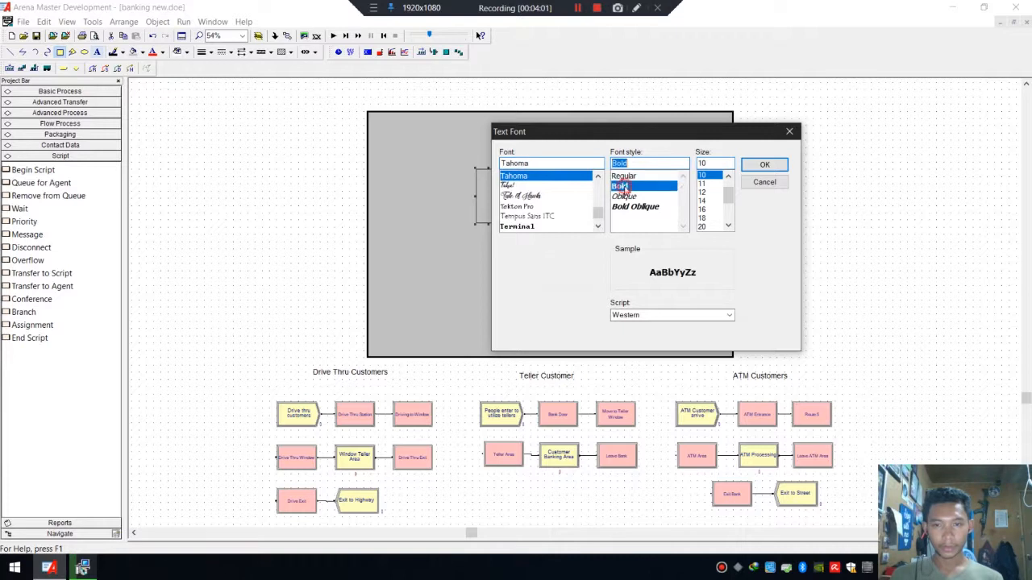
click(702, 201)
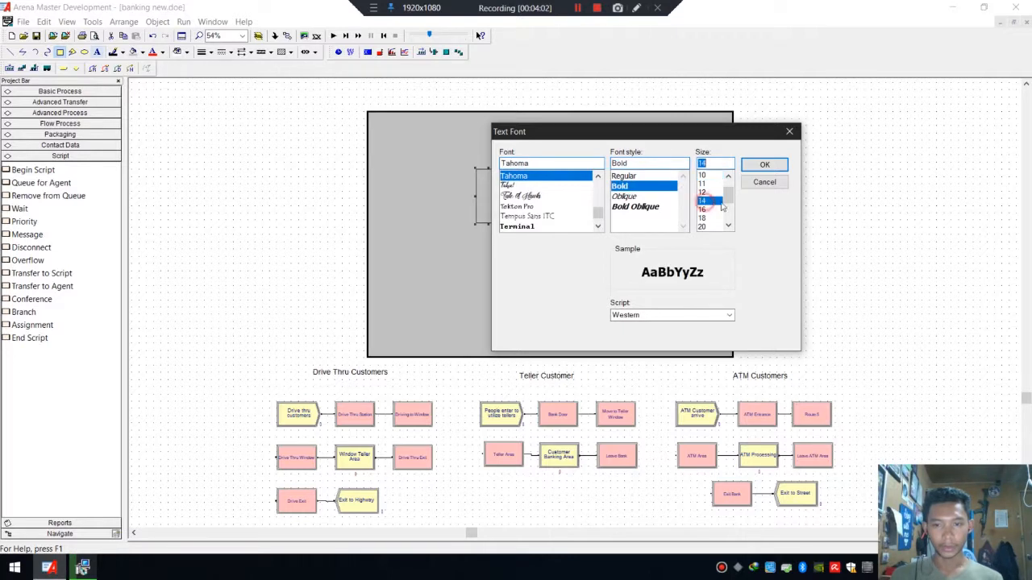
click(767, 164)
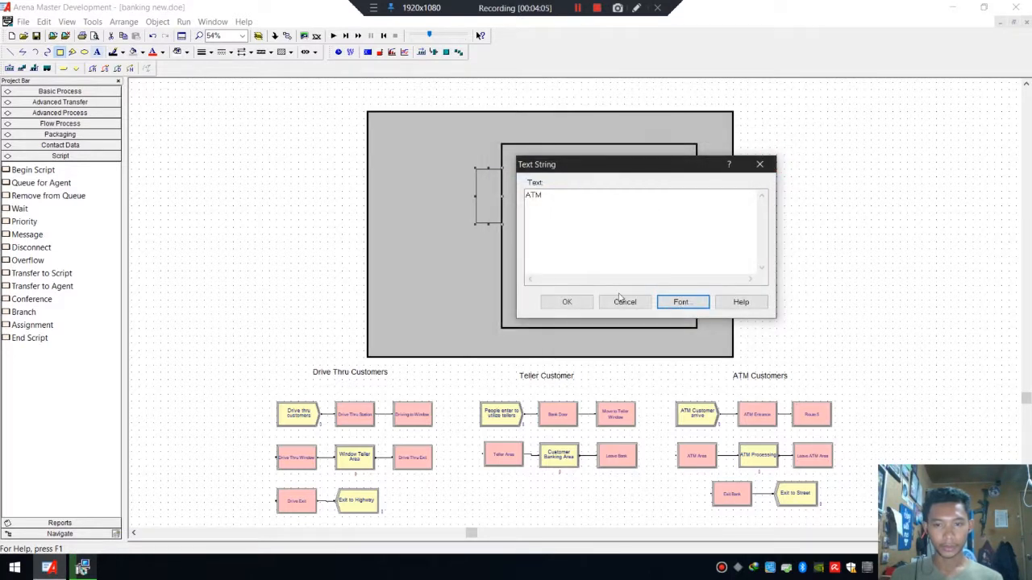
click(569, 302)
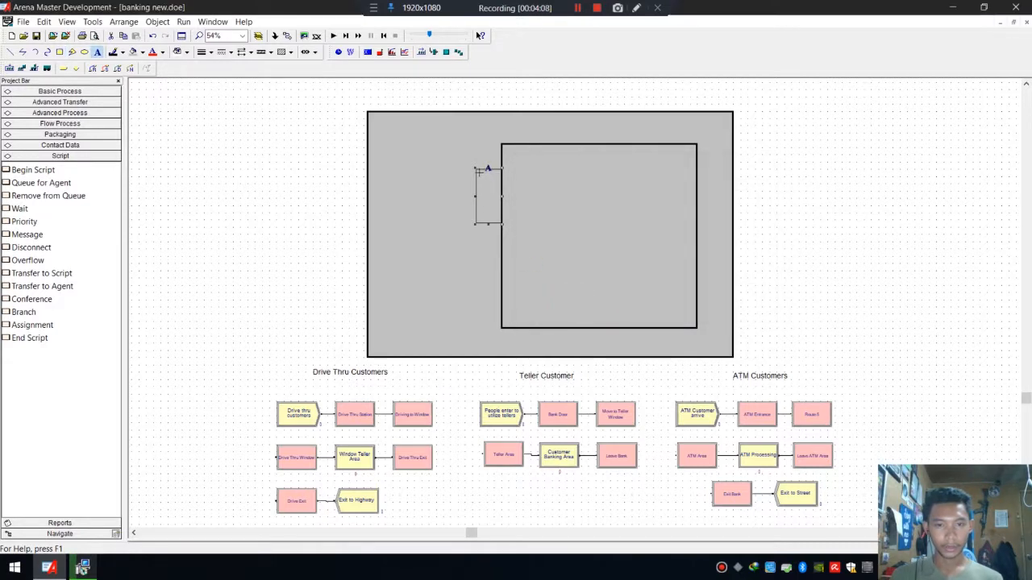
Place the ATM label at the top of the small doorway box.
click(480, 172)
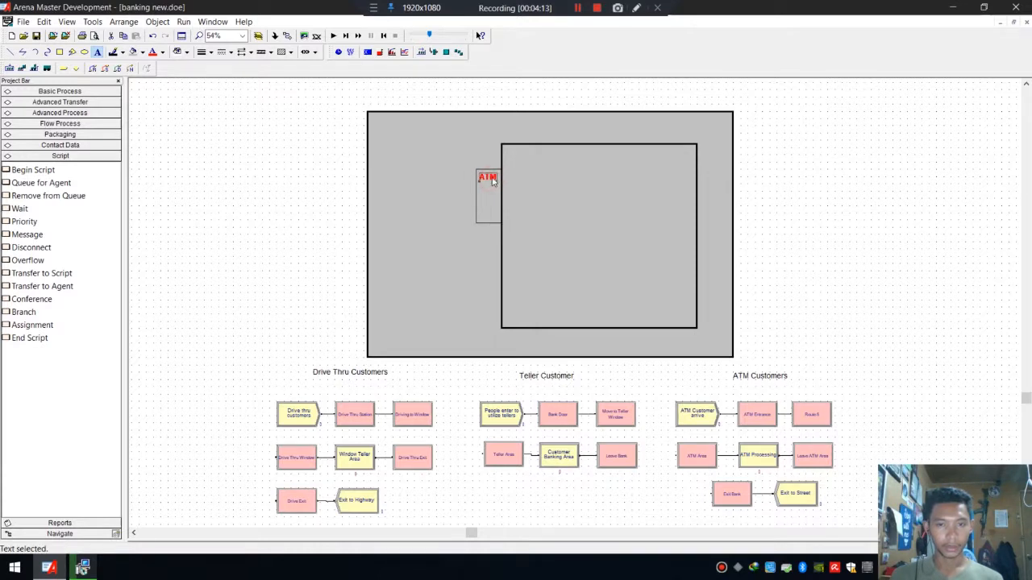
double_click(492, 181)
click(437, 342)
click(717, 178)
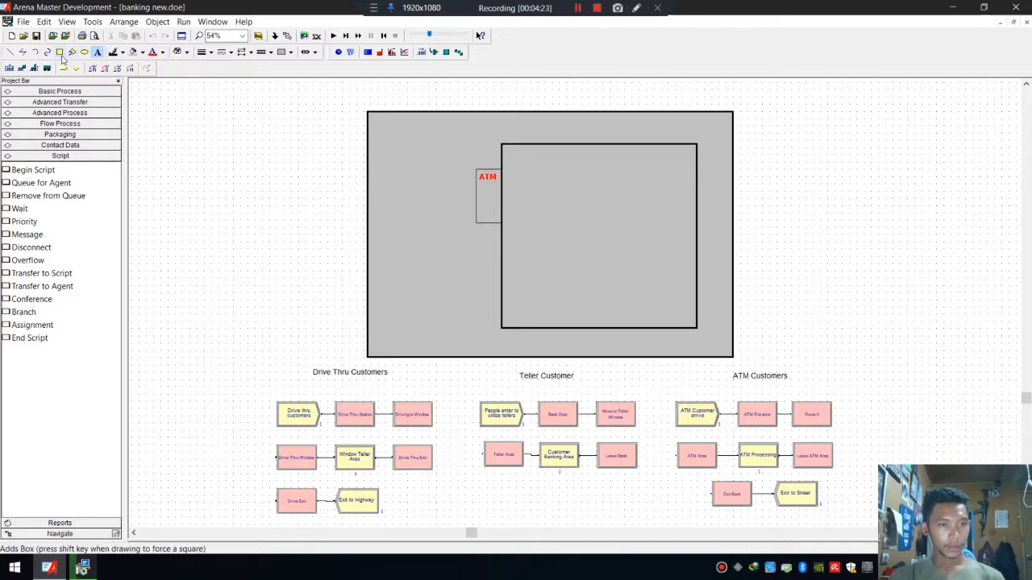
Draw a long narrow box along the upper left of the building and fill it yellow-green.
click(61, 54)
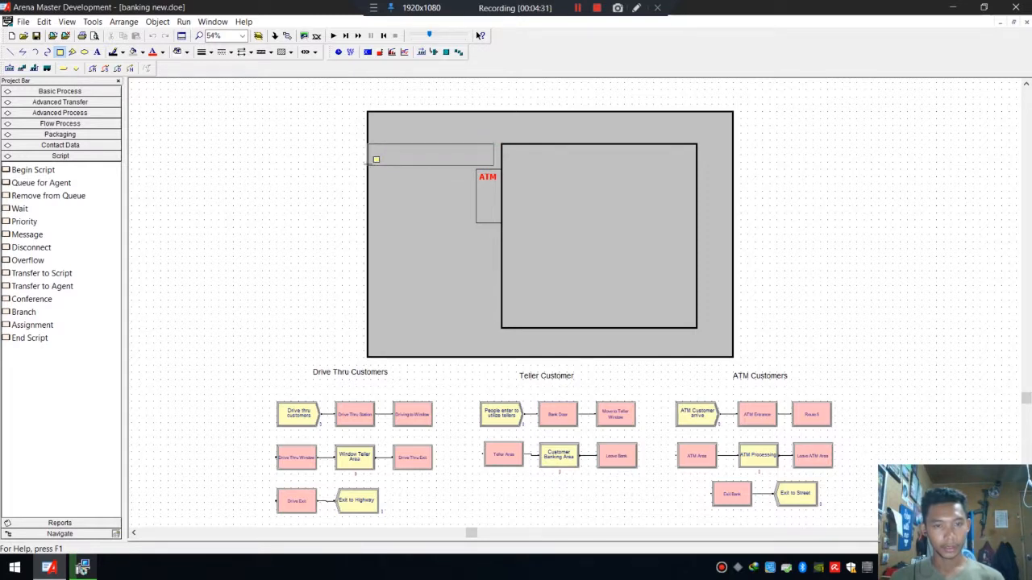
click(370, 164)
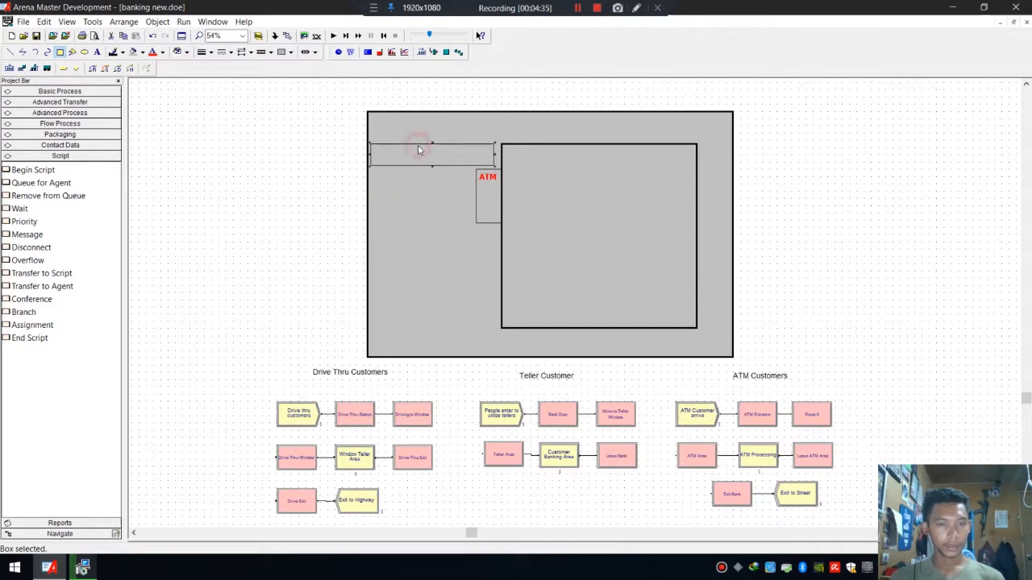
click(142, 52)
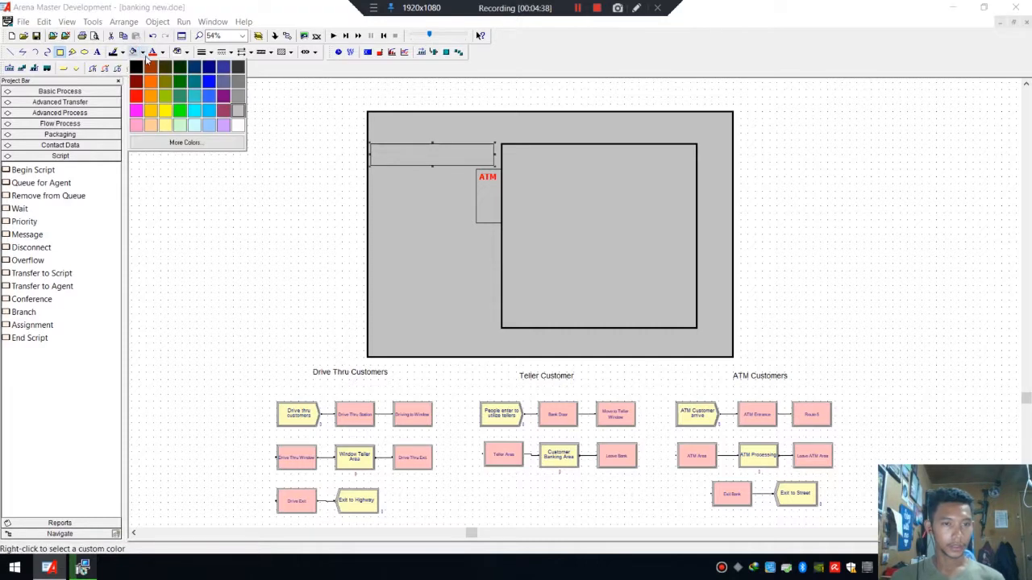
click(168, 96)
click(457, 173)
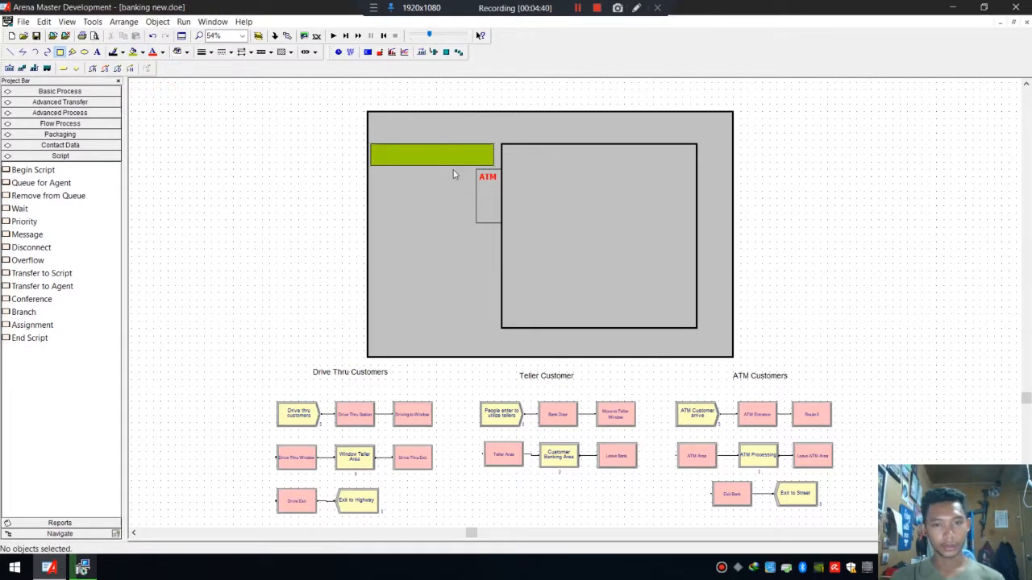
Paste a copy of the green box near the building's lower left.
click(452, 159)
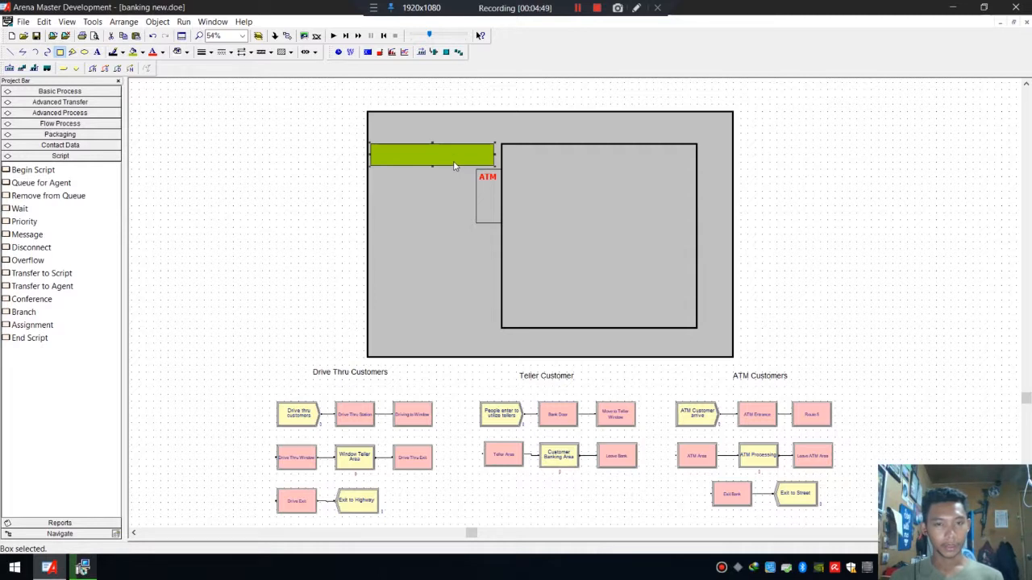
key(ctrl+v)
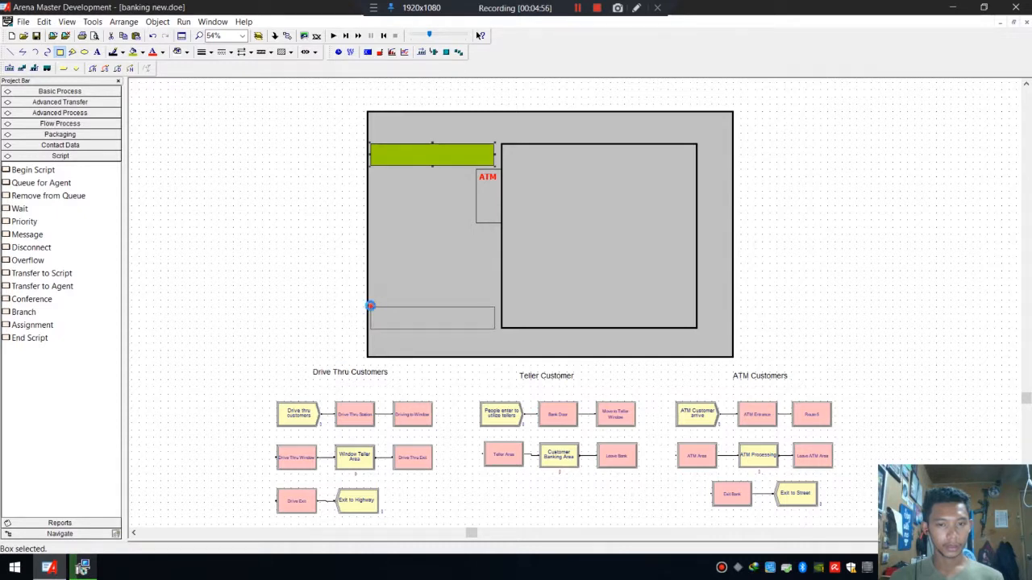
click(369, 304)
click(433, 253)
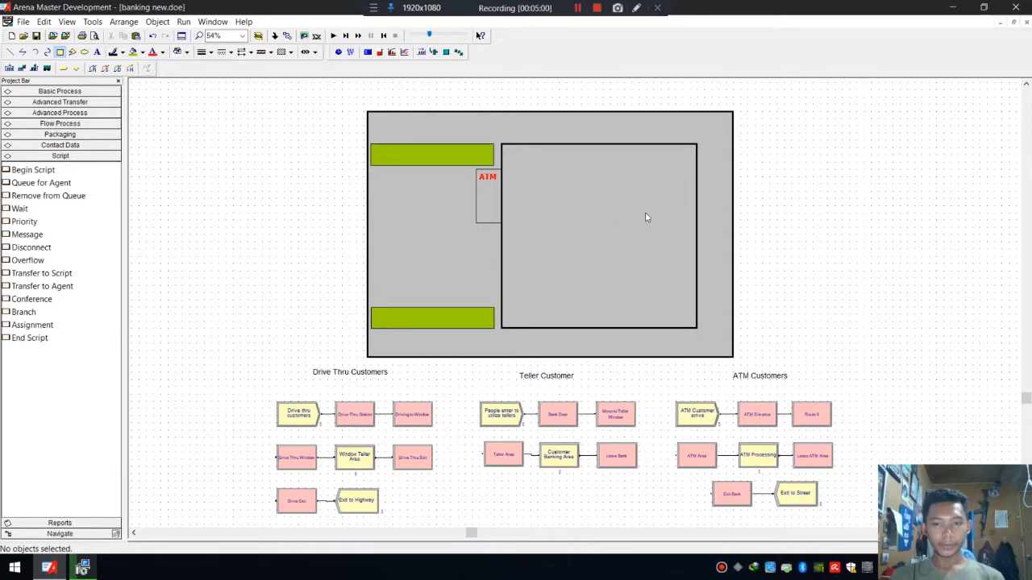
Draw a small vertical bar on the inner room's top wall and fill it black.
click(59, 52)
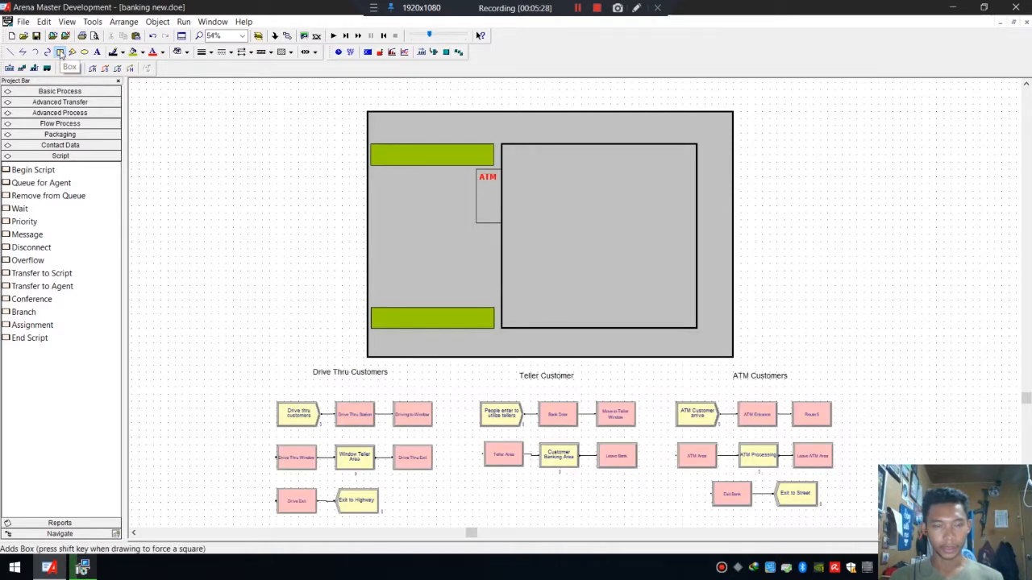
click(61, 52)
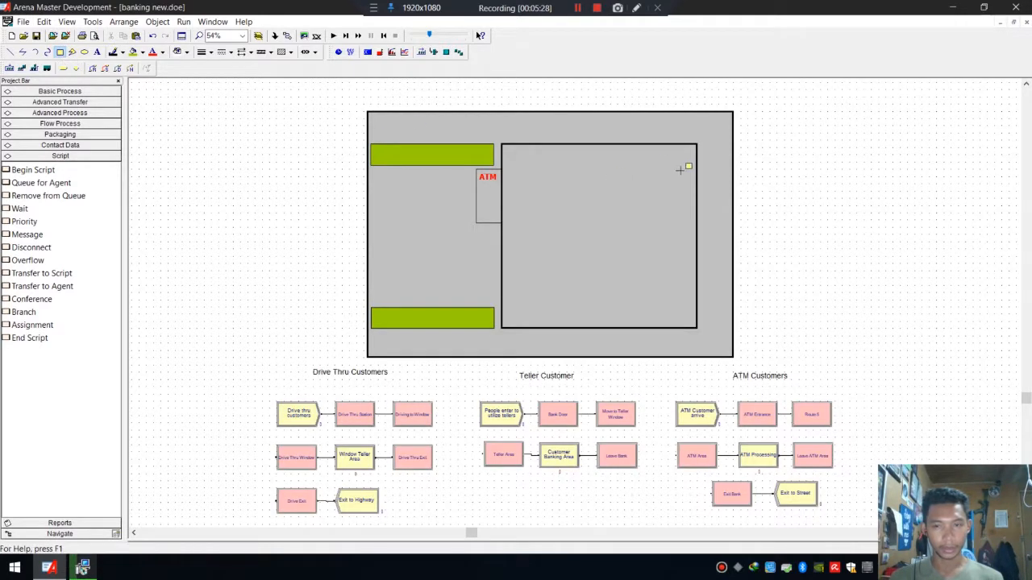
click(628, 144)
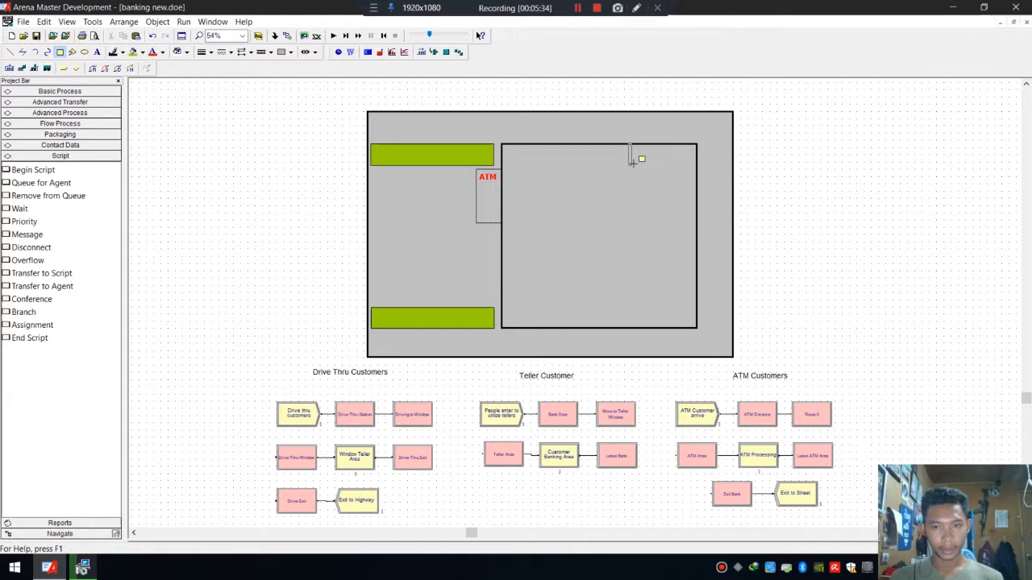
click(633, 163)
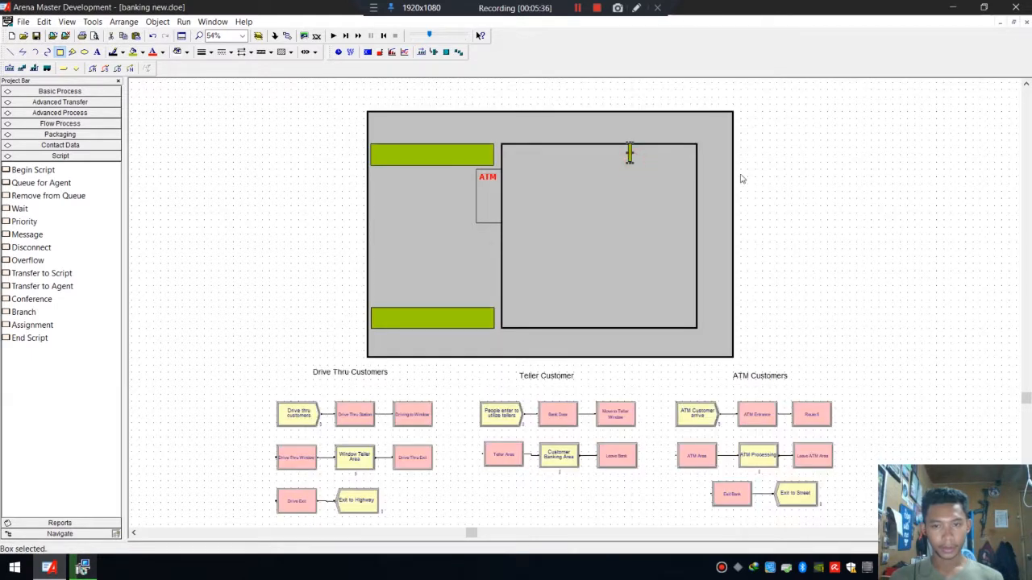
click(629, 154)
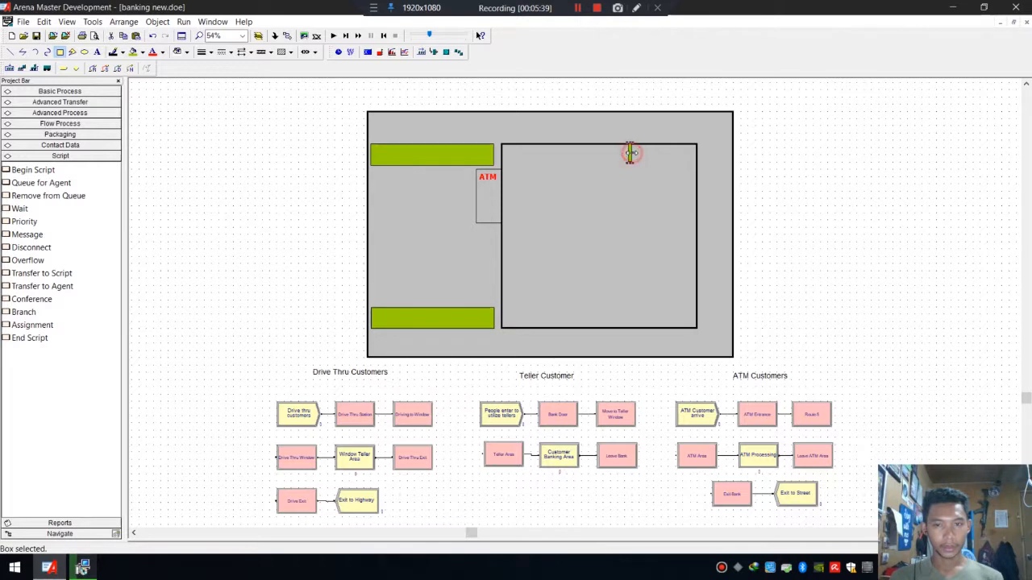
click(143, 52)
click(137, 64)
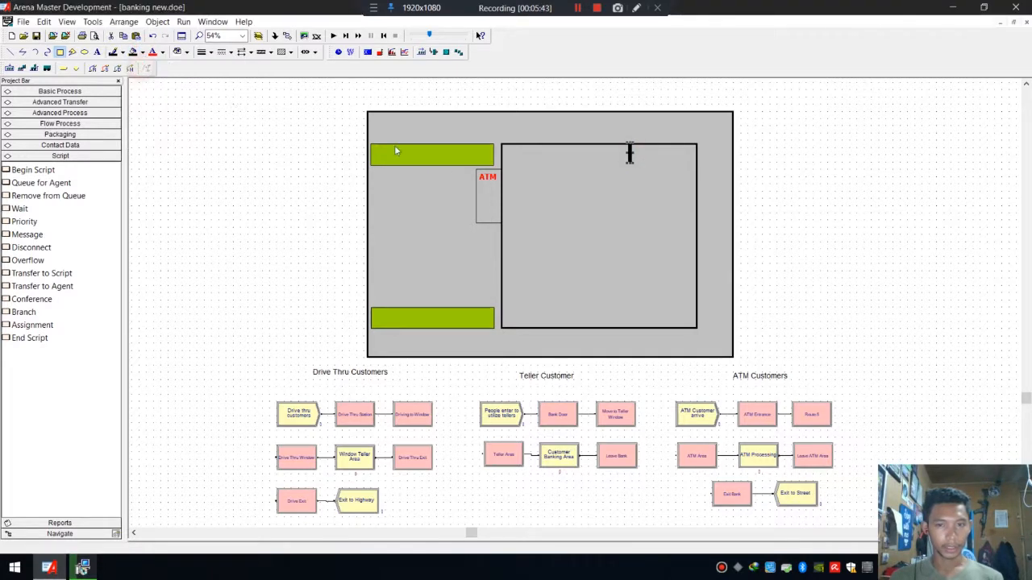
Duplicate the black bar twice below it to form a dashed vertical partition inside the inner room.
click(630, 159)
drag(630, 159, 630, 192)
click(637, 205)
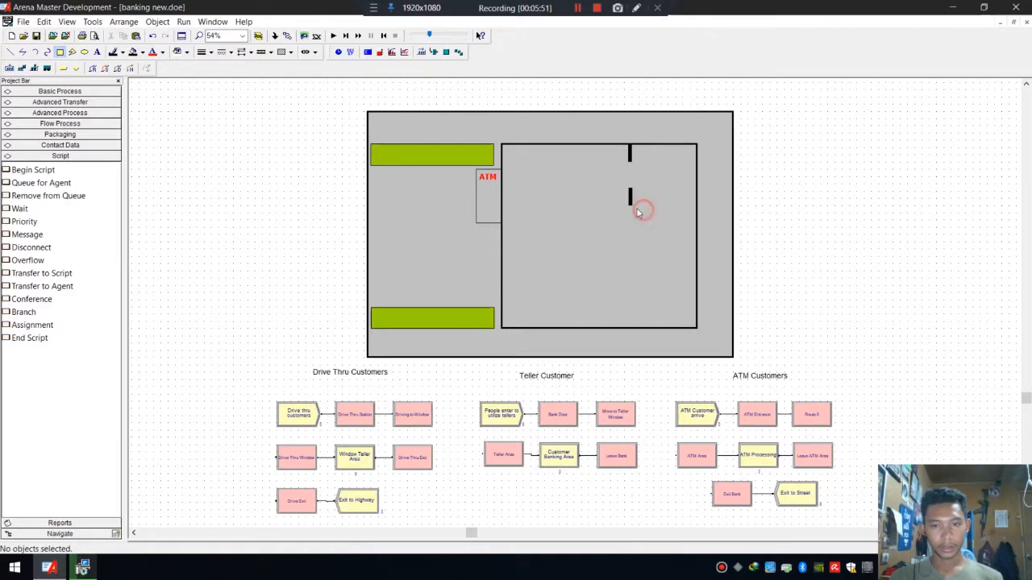
drag(631, 207, 631, 224)
click(655, 224)
click(632, 214)
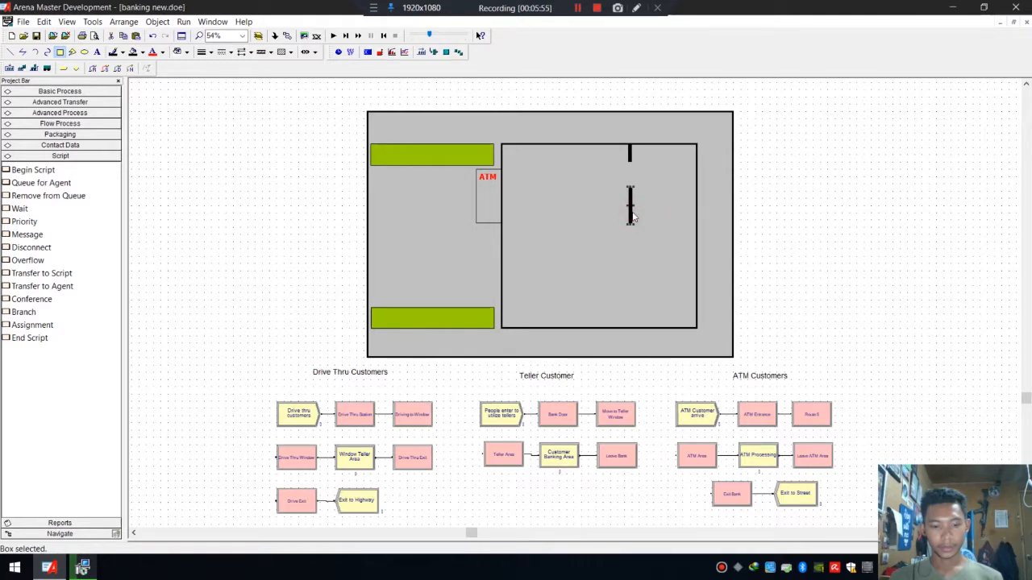
drag(633, 215, 632, 242)
click(673, 234)
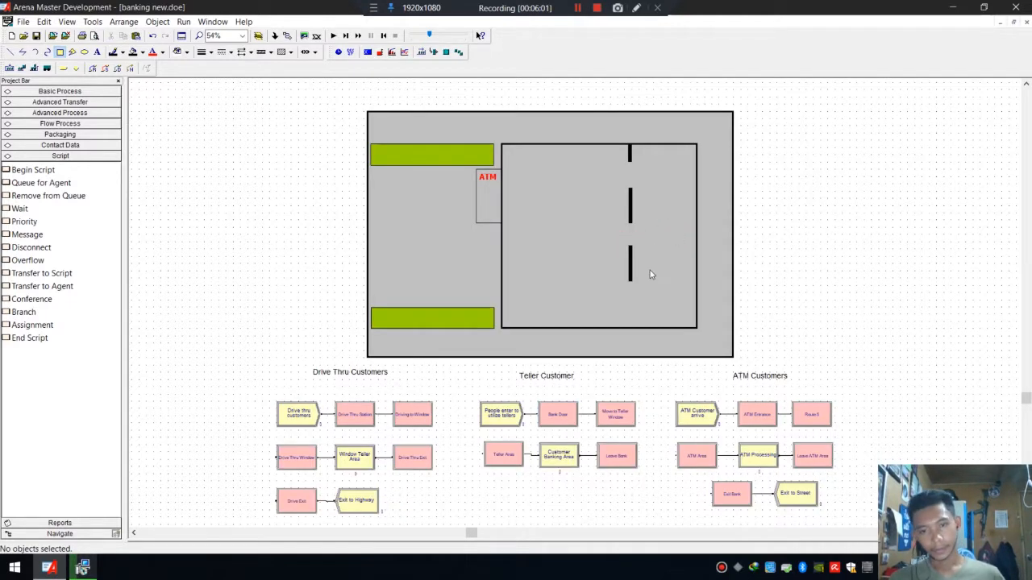
Draw a horizontal black bar from the partition to the inner room's right wall.
click(60, 52)
drag(630, 201, 668, 208)
click(718, 202)
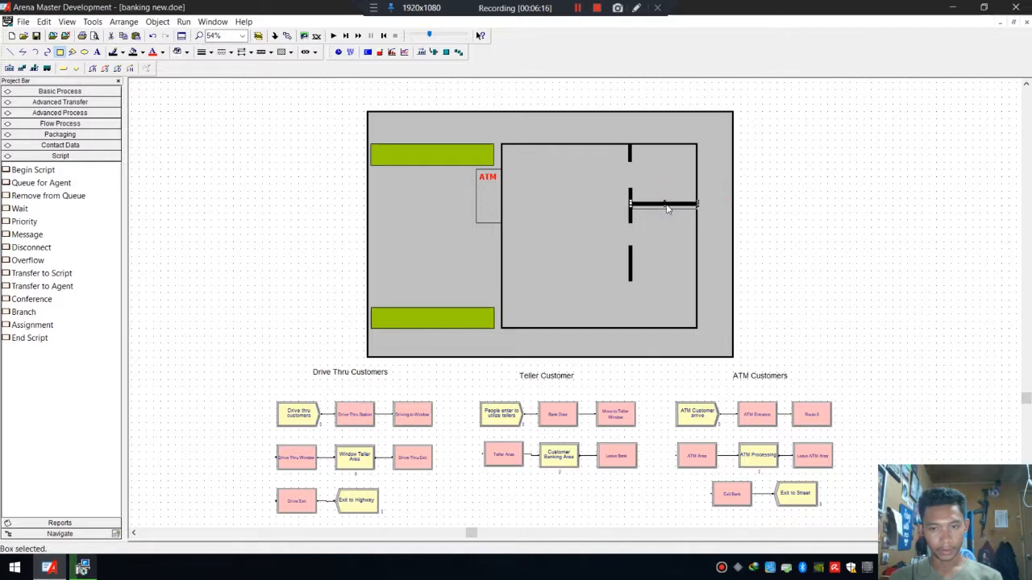
click(720, 206)
Copy the horizontal bar and paste it lower at the third partition bar.
click(673, 208)
key(ctrl+c)
key(ctrl+v)
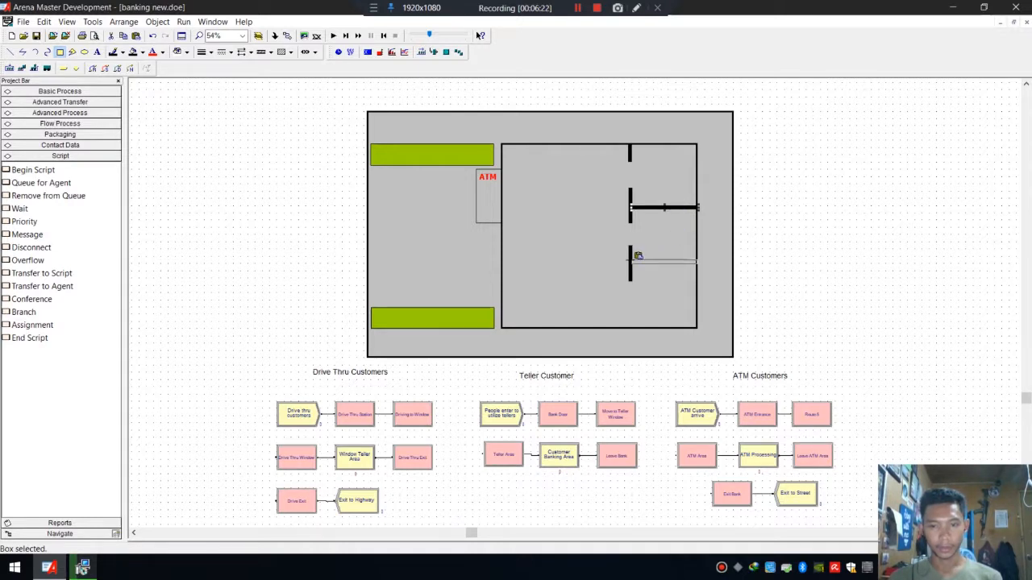
click(630, 262)
click(719, 245)
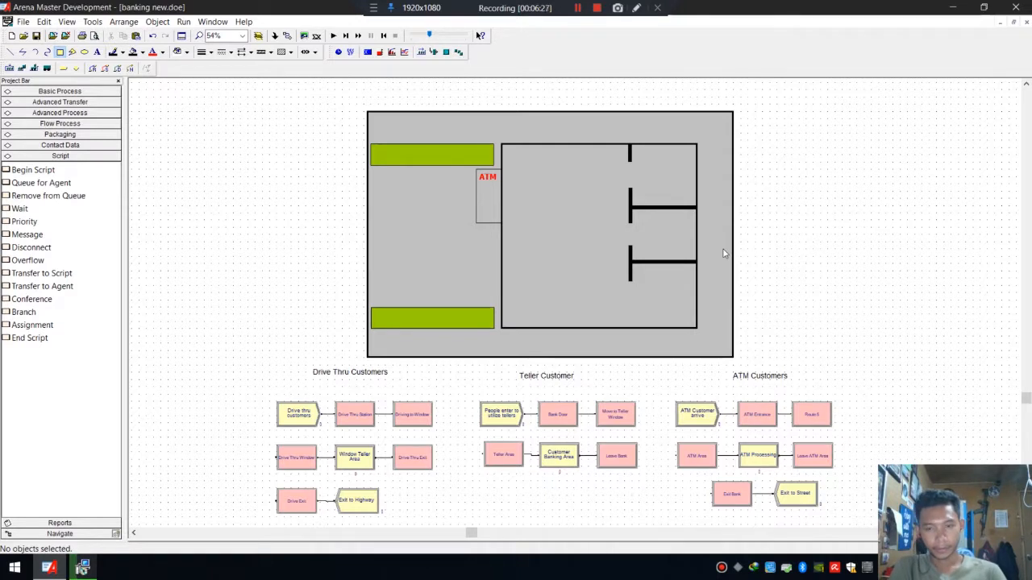
Copy a partition bar down to the inner room's bottom wall.
click(630, 279)
drag(631, 279, 633, 315)
click(668, 303)
Adjust the lengths of the vertical partition bars so they line up with the horizontal dividers.
click(630, 249)
click(629, 221)
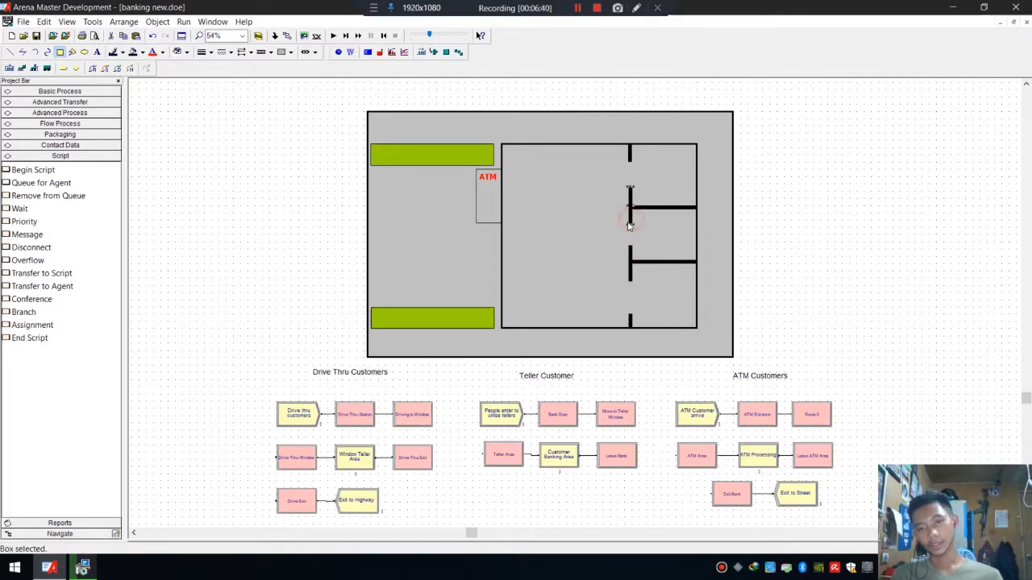
drag(632, 227, 630, 219)
click(631, 250)
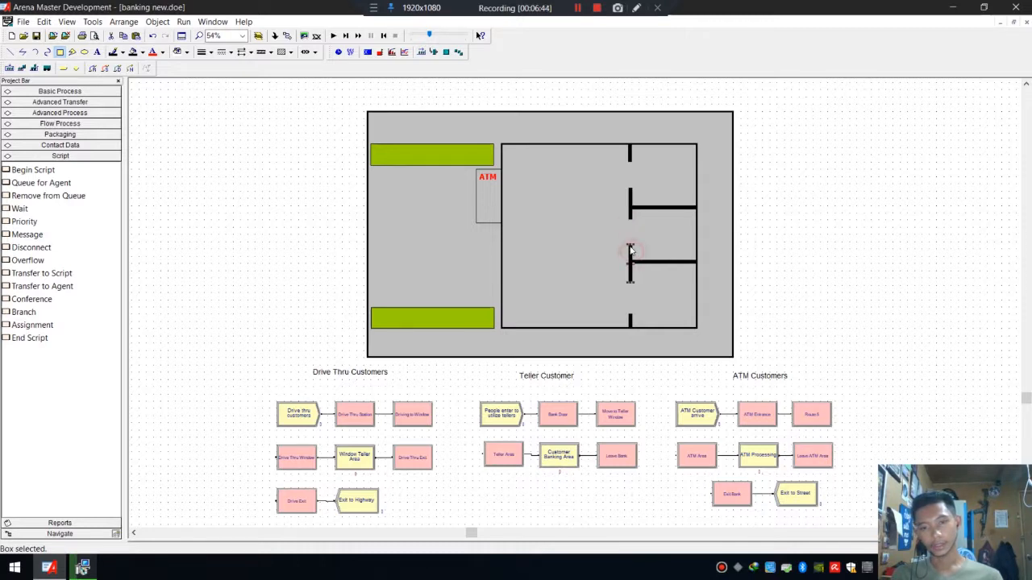
click(637, 280)
click(630, 280)
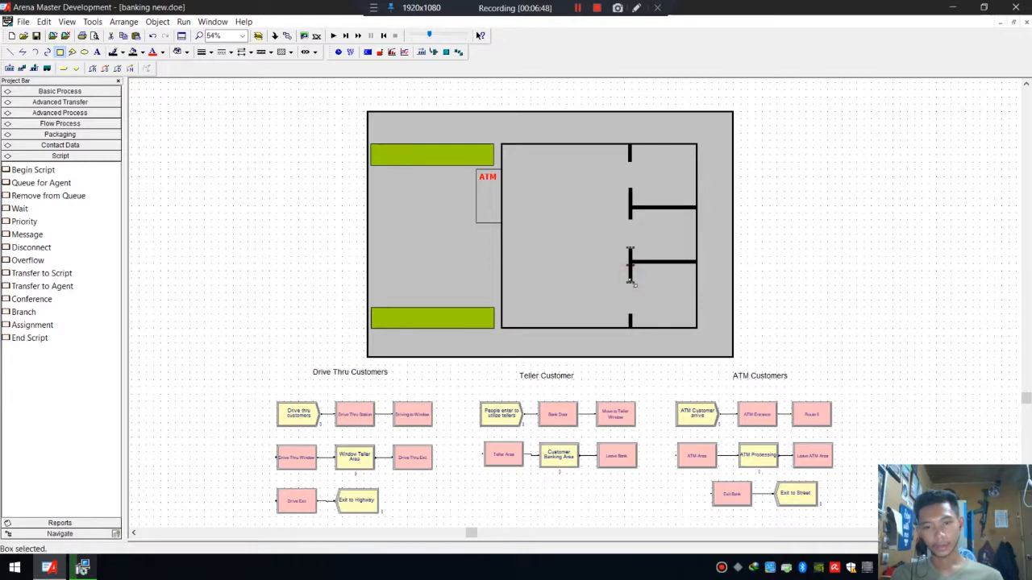
click(630, 282)
click(654, 281)
click(631, 192)
click(630, 187)
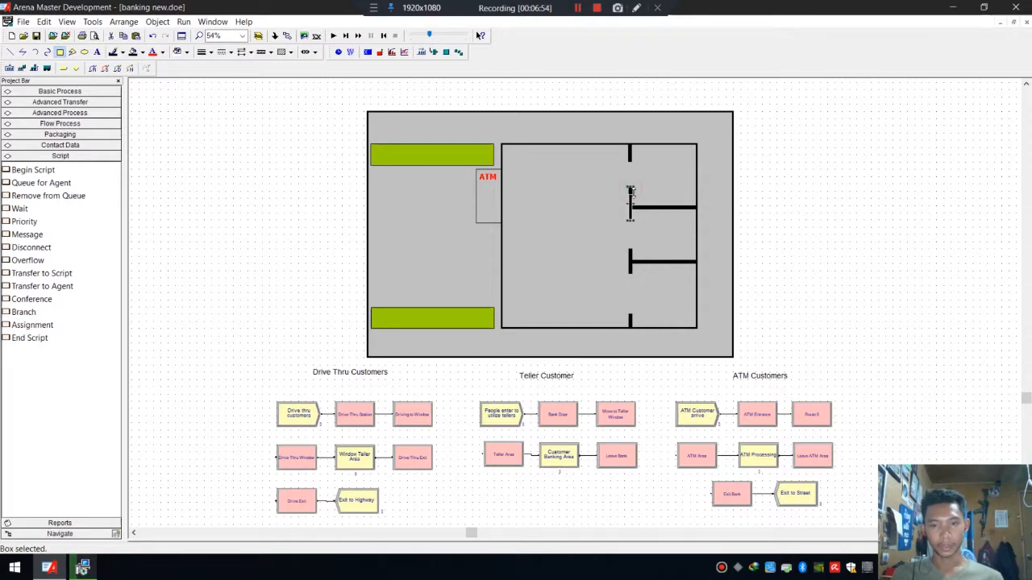
click(667, 183)
click(631, 197)
click(651, 163)
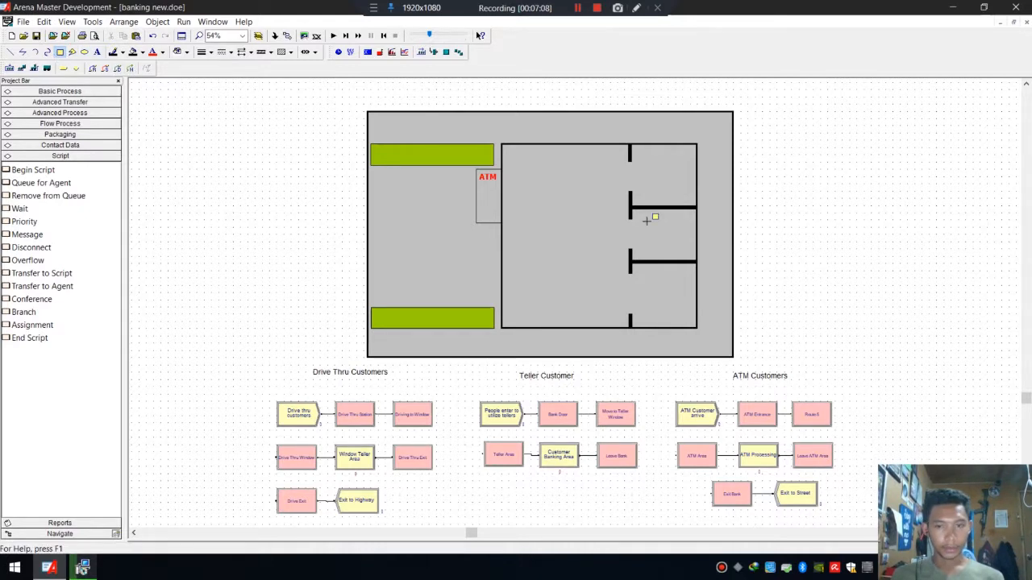
click(210, 91)
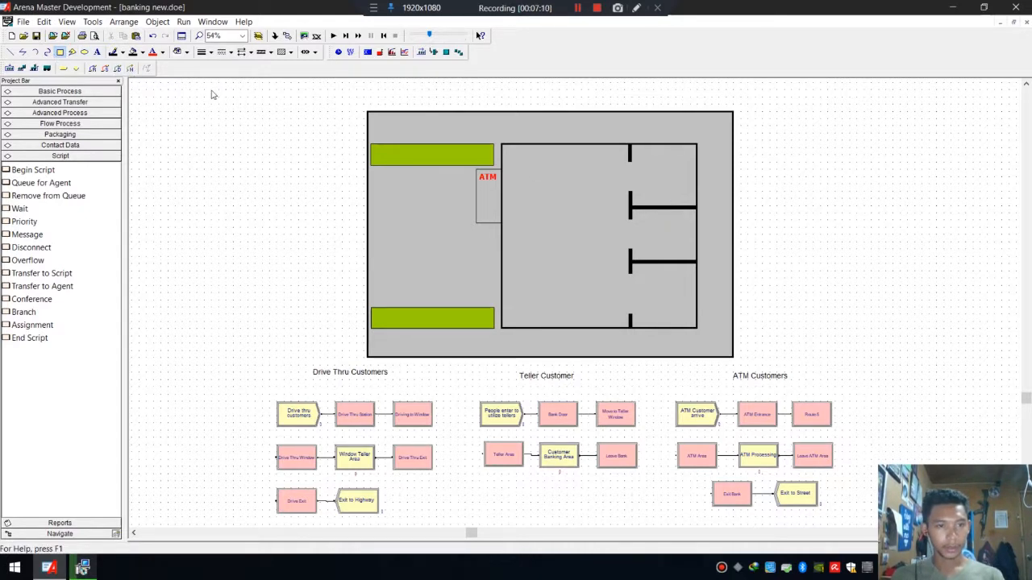
Copy a horizontal divider and a vertical bar to form an L-shaped wall beside the ATM doorway.
click(676, 208)
drag(676, 208, 508, 183)
click(631, 157)
drag(633, 164, 564, 173)
click(604, 168)
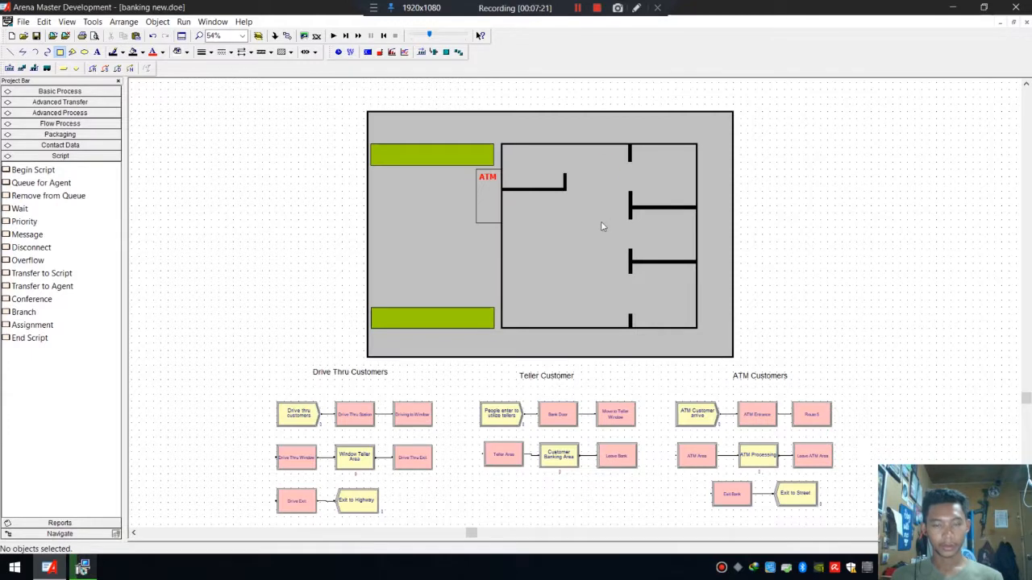
Extend the vertical bar of the L-shaped wall upward toward the inner room's top wall.
click(565, 181)
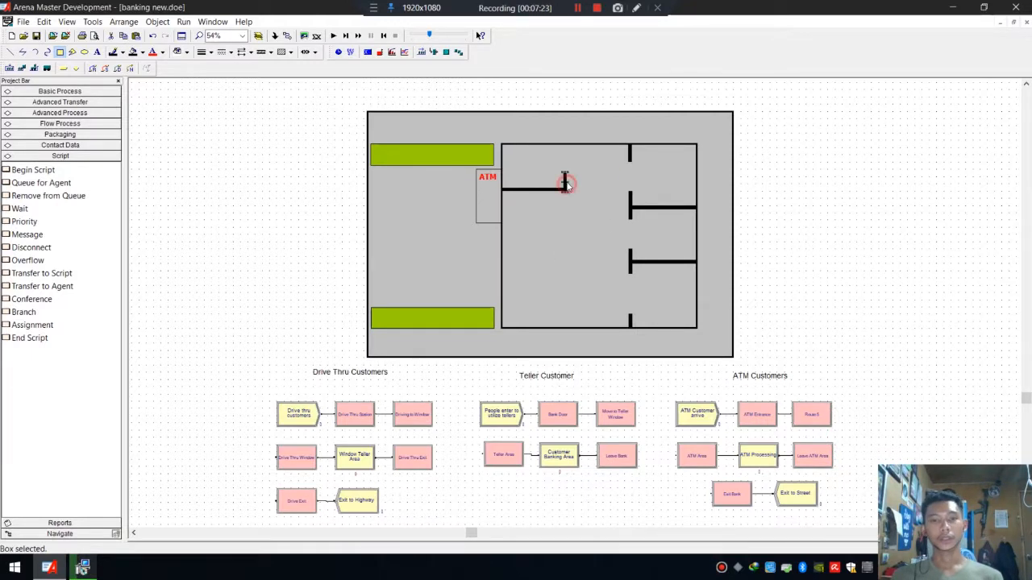
drag(565, 172, 565, 166)
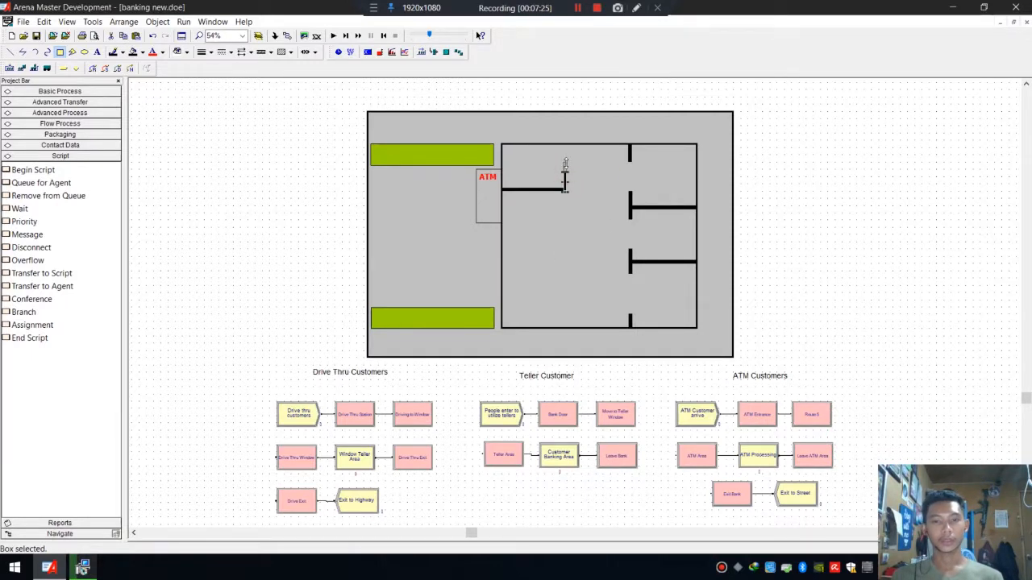
click(599, 167)
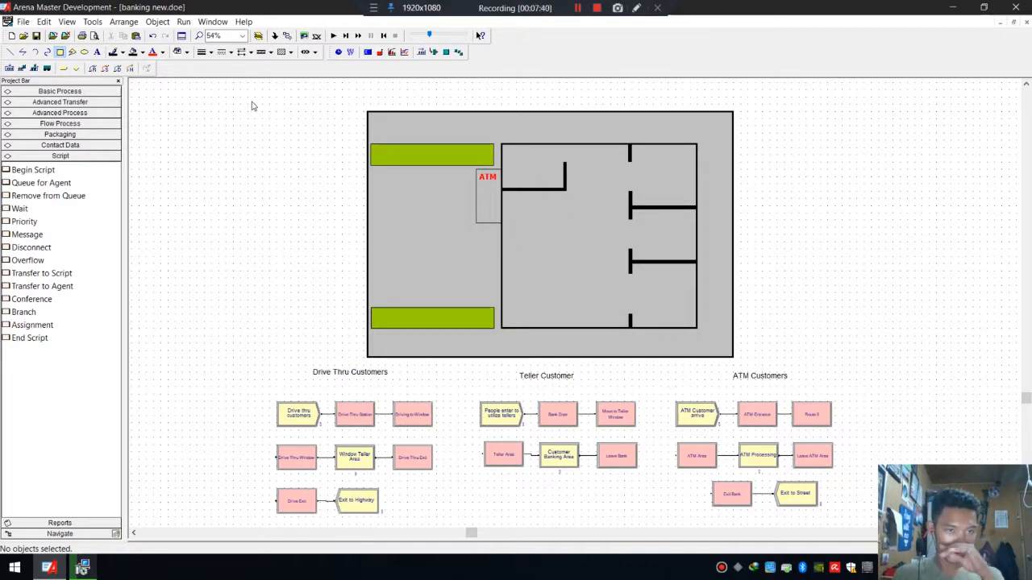
Draw a small white-filled rectangle in the inner room just below the L-shaped wall.
click(61, 54)
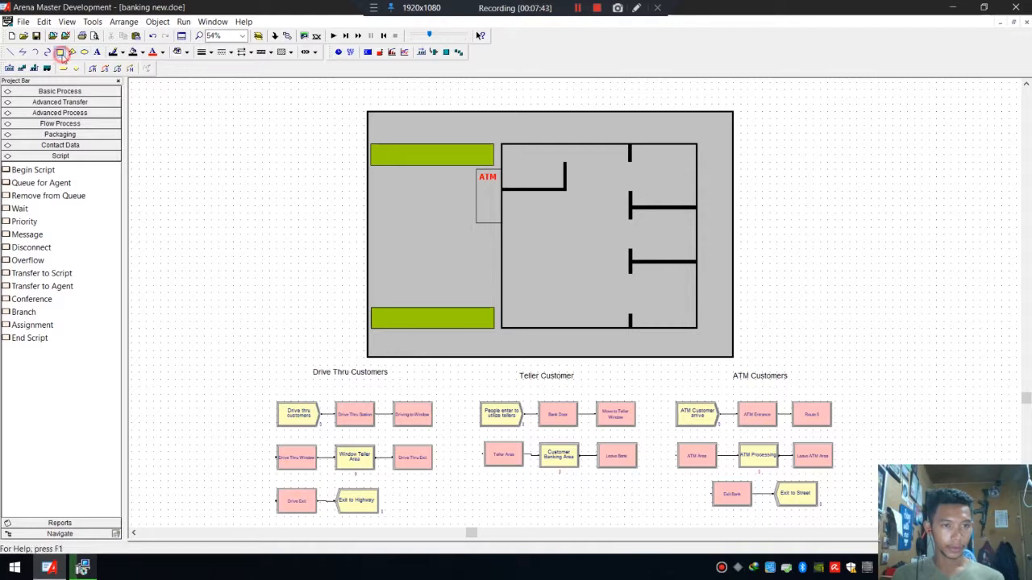
click(142, 52)
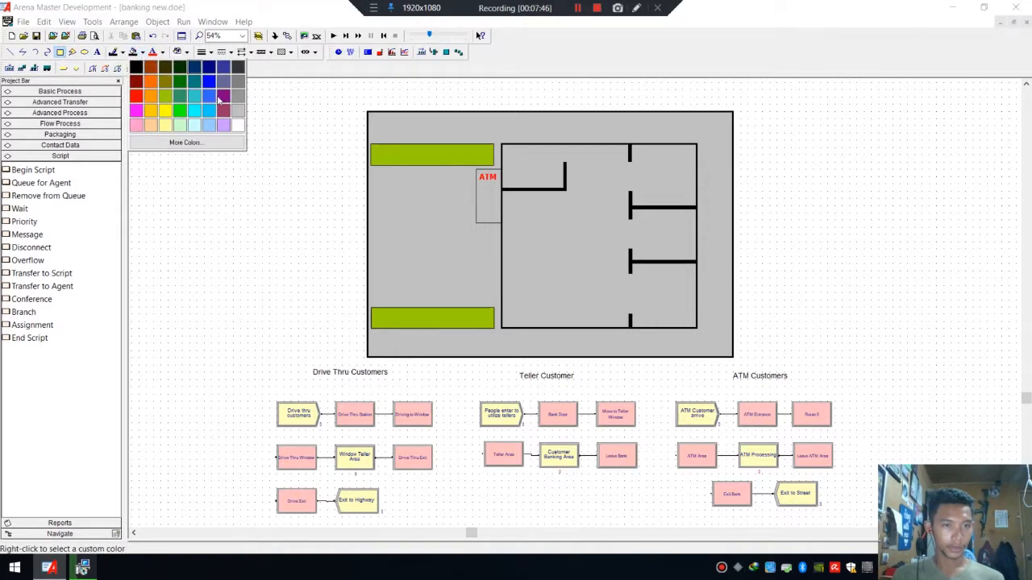
click(230, 119)
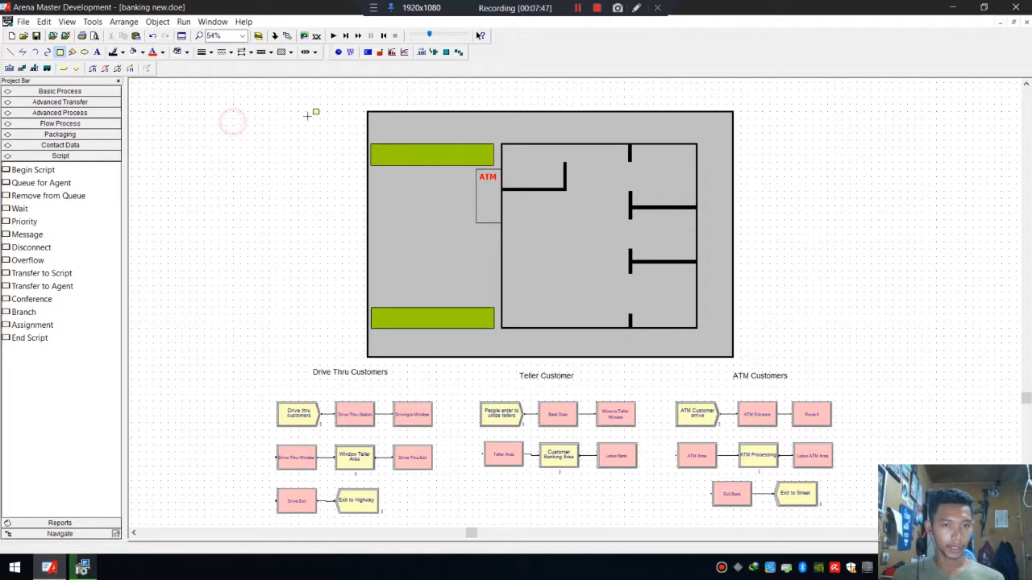
click(511, 206)
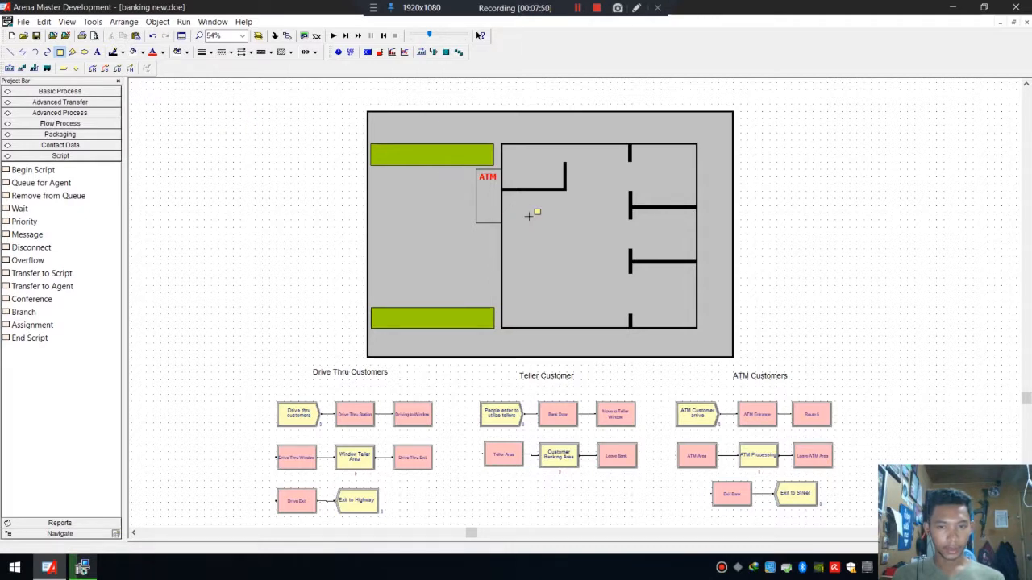
click(526, 216)
Copy and paste the small white rectangle to form a vertical column of four boxes.
key(ctrl+c)
key(ctrl+v)
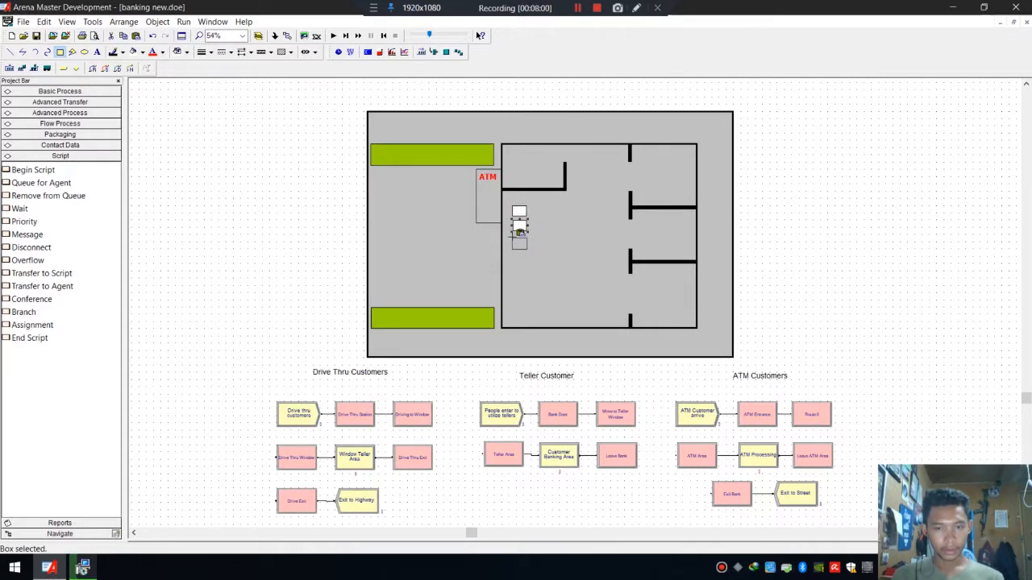
click(520, 234)
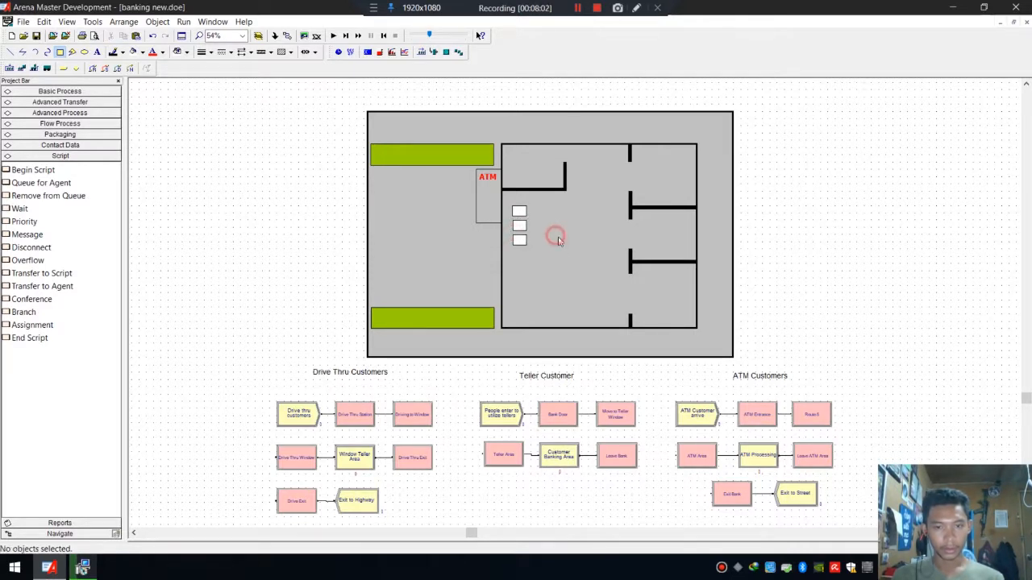
click(519, 240)
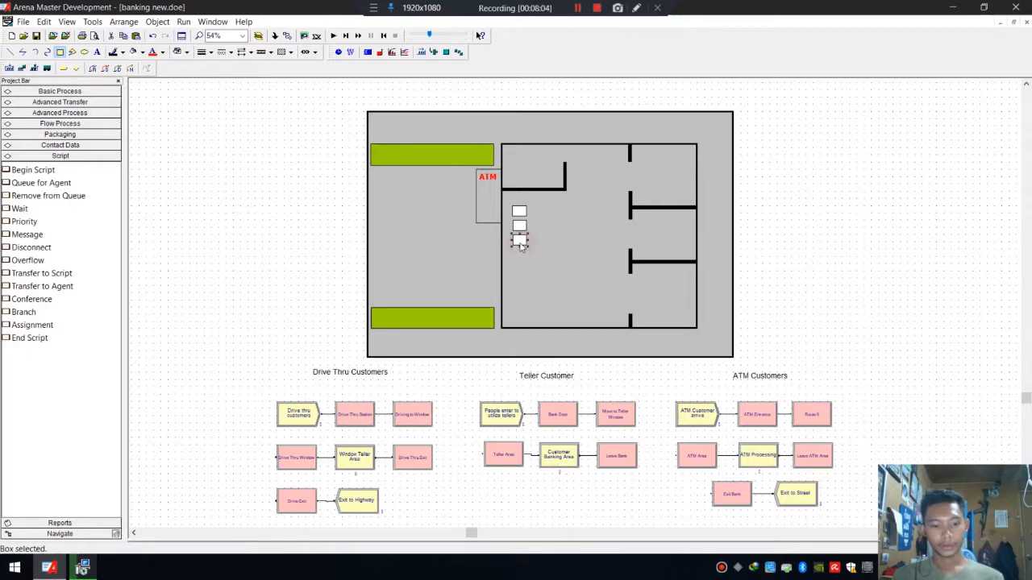
key(ctrl+v)
click(544, 247)
Draw a thin black-filled bar along the left side of the column of boxes.
click(58, 51)
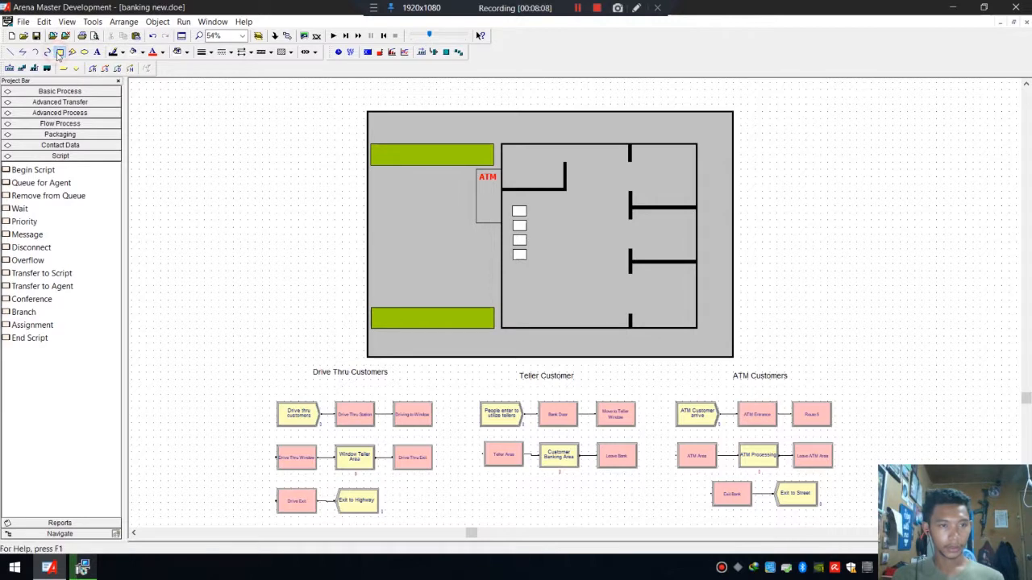
click(142, 51)
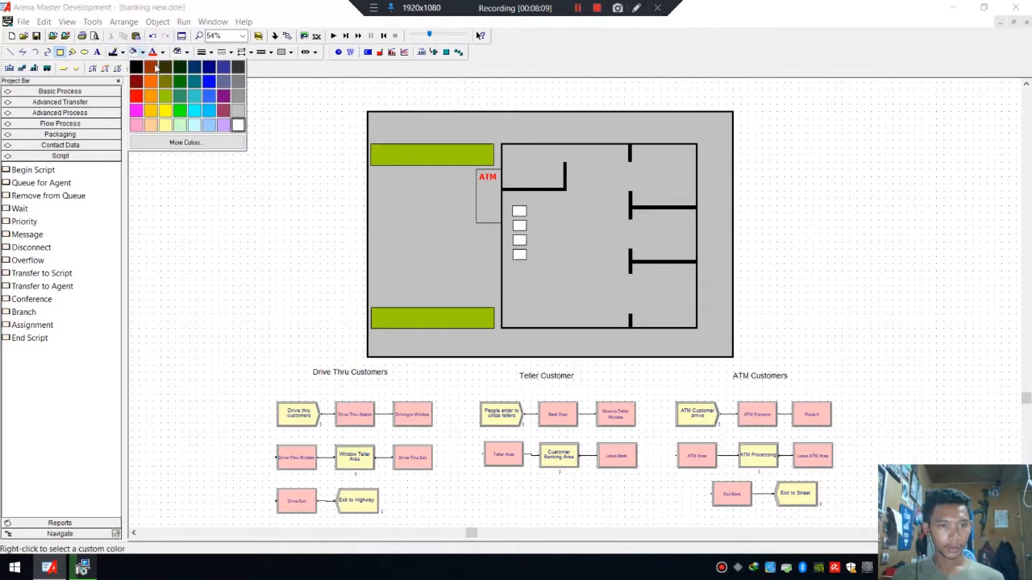
click(135, 78)
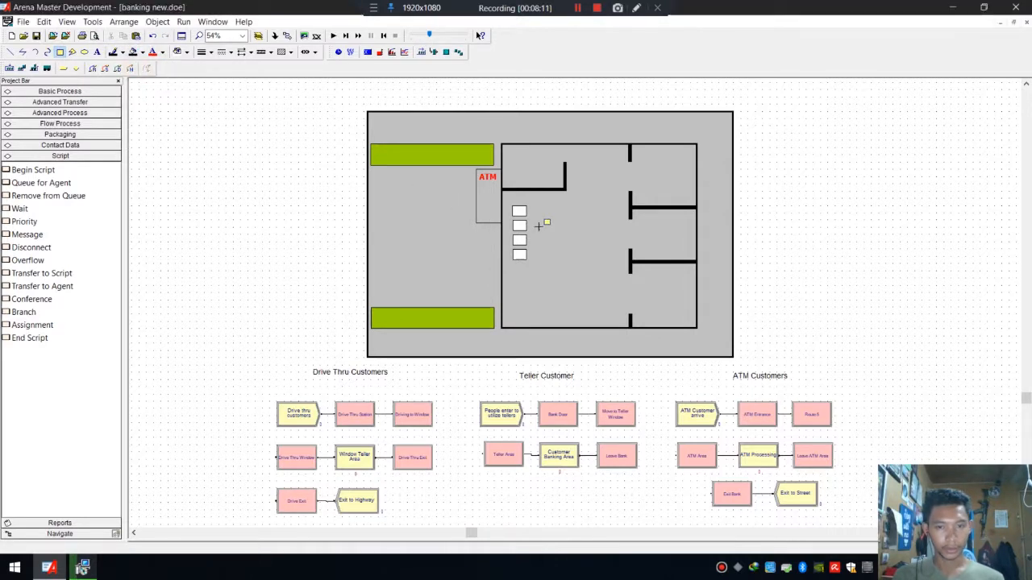
click(512, 205)
click(512, 256)
click(522, 200)
click(60, 51)
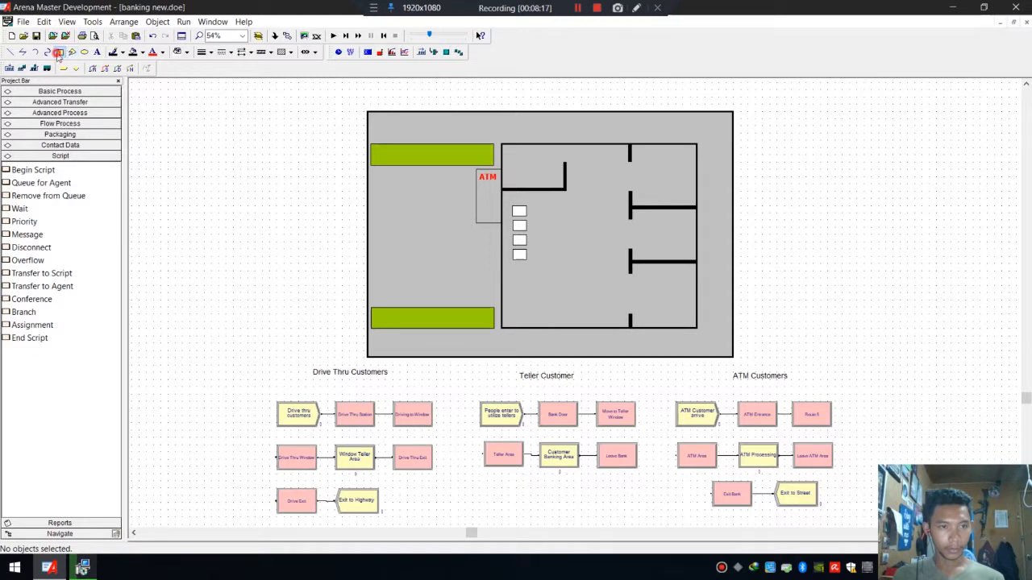
click(511, 207)
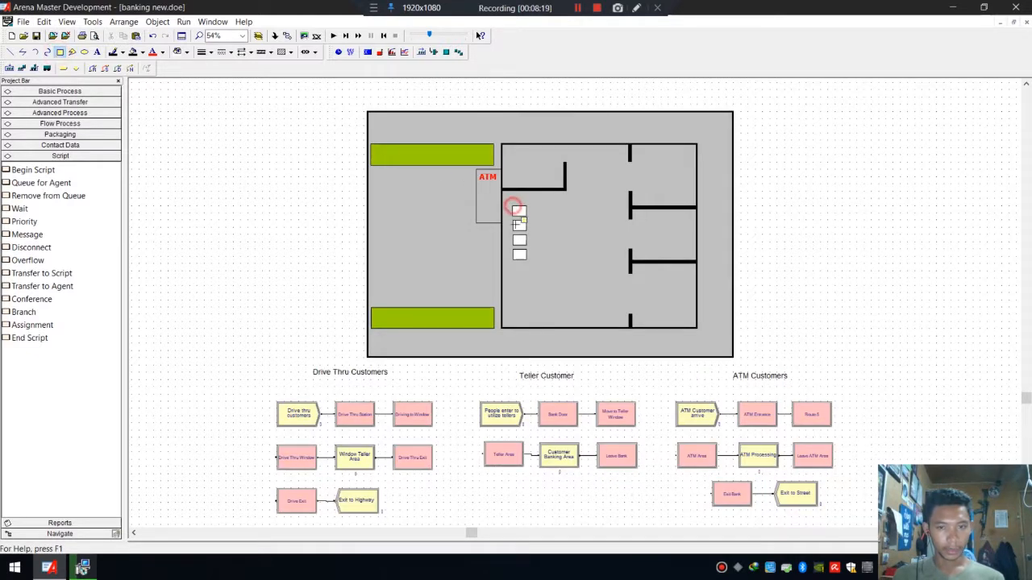
click(516, 260)
click(573, 249)
Duplicate the box column with its bar to make a second column just to its right.
drag(543, 276, 508, 202)
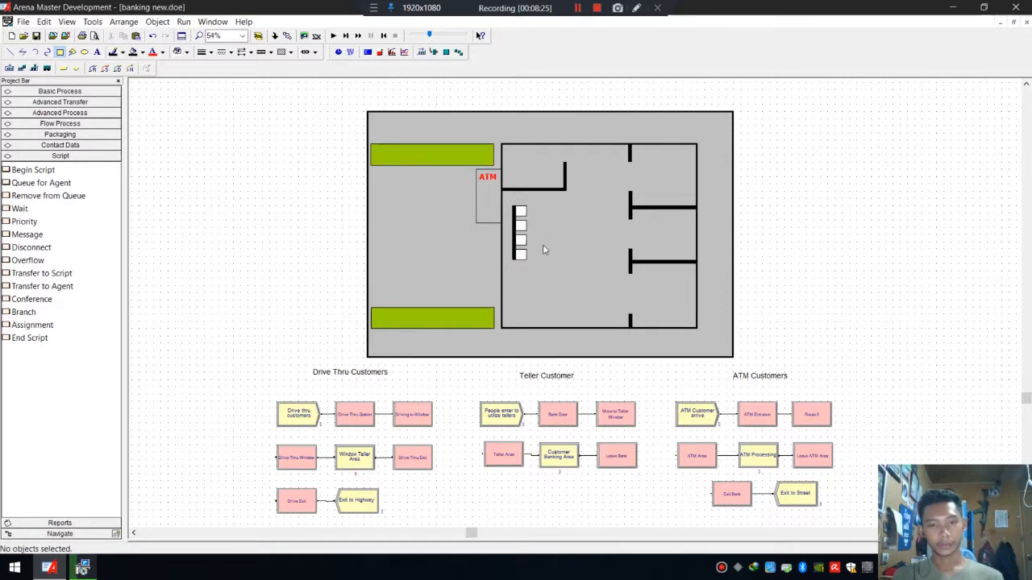
drag(541, 267, 547, 201)
click(581, 219)
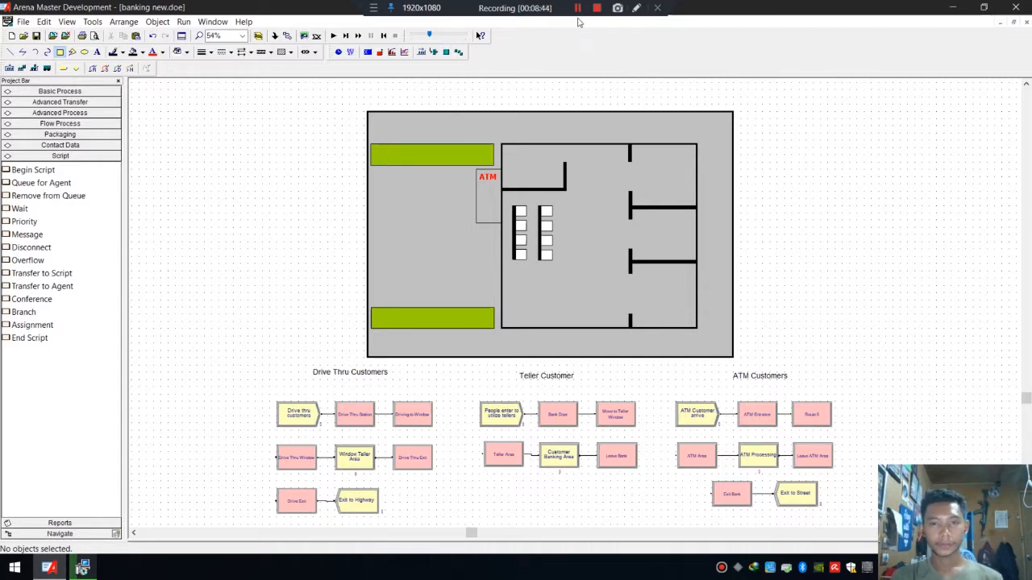
Draw a dotted line with the Line tool across the upper doorway gap in the teller partition.
click(576, 9)
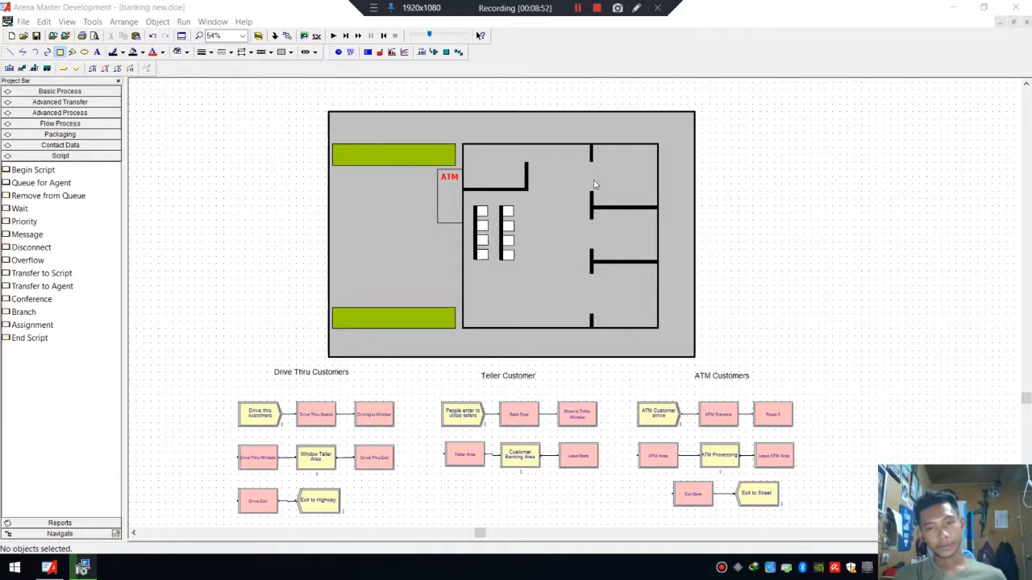
click(12, 51)
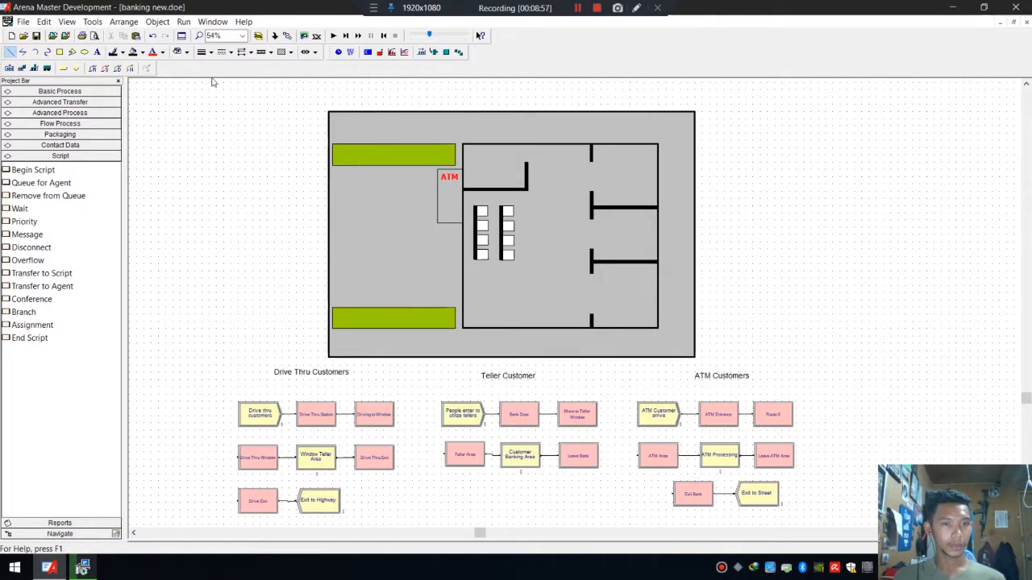
click(231, 52)
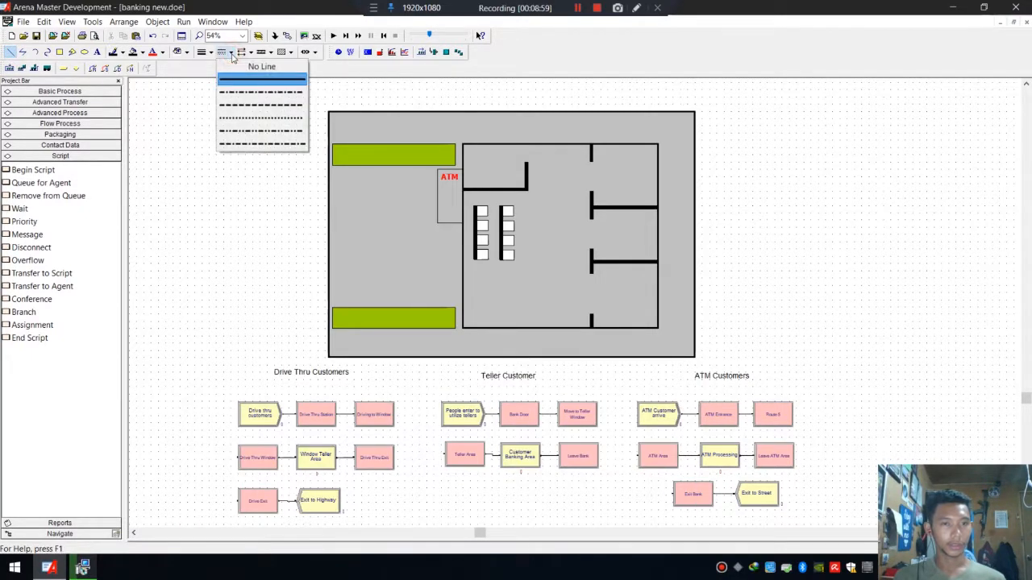
click(345, 80)
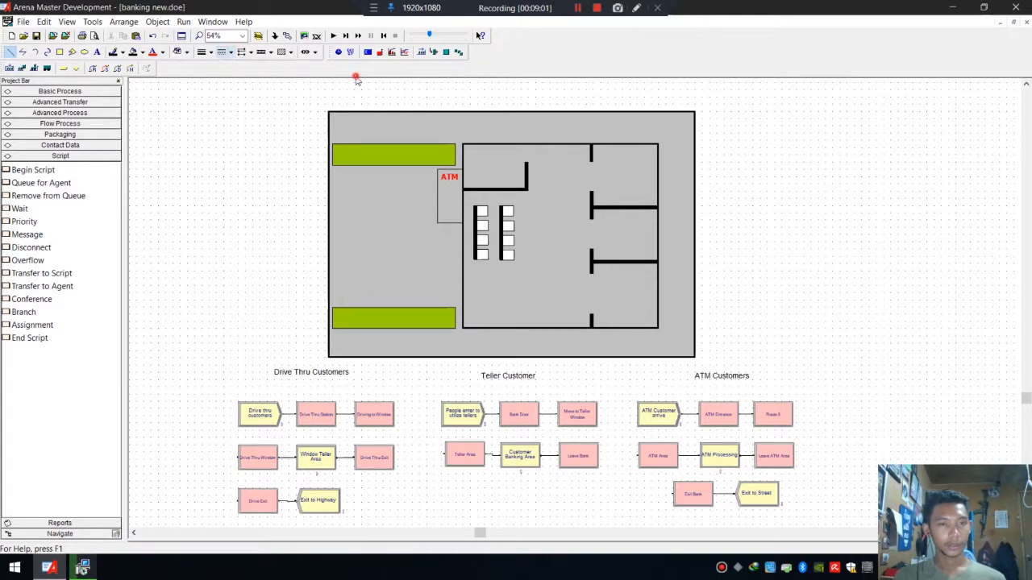
click(232, 52)
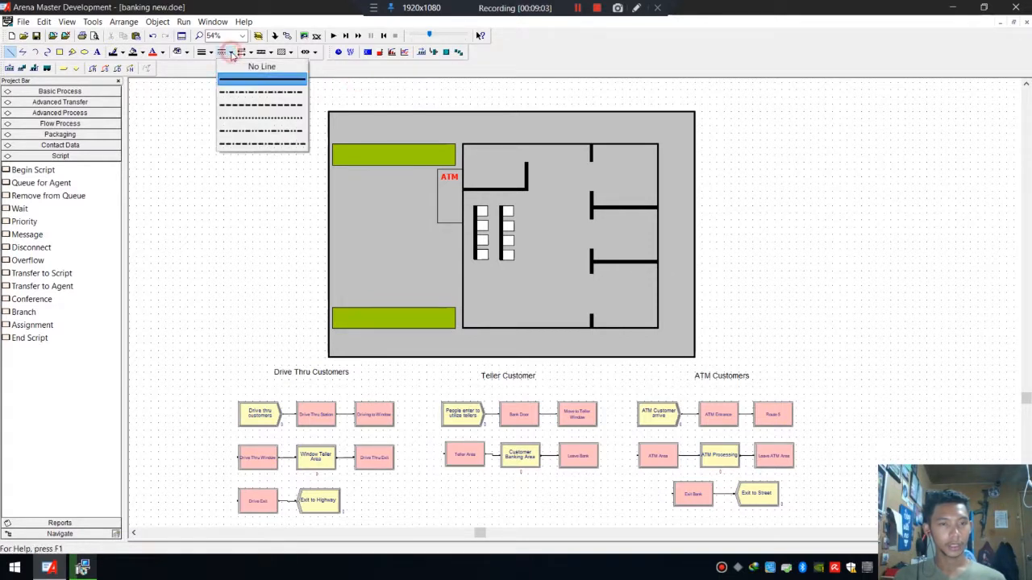
click(254, 119)
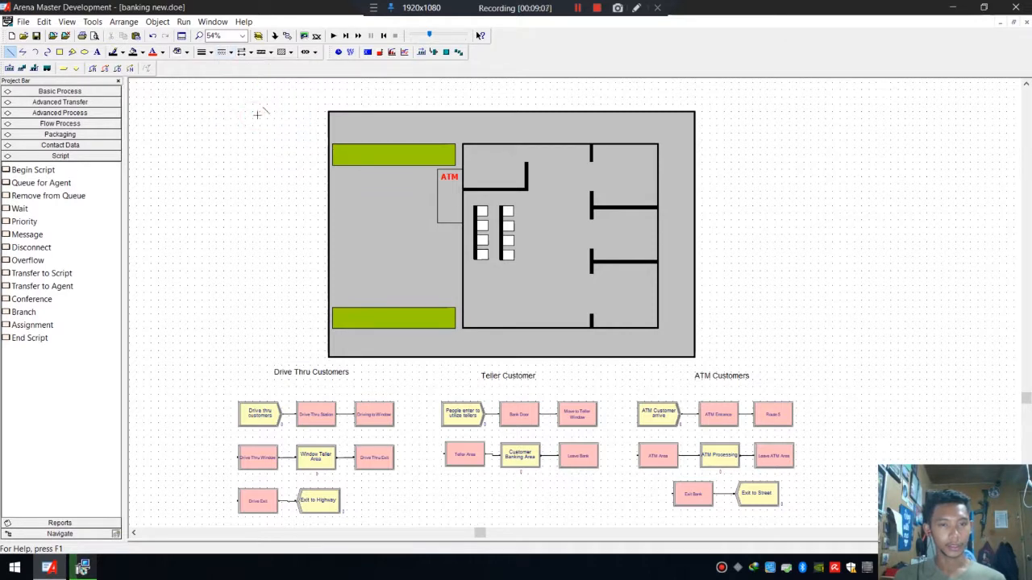
click(592, 159)
click(595, 192)
click(674, 195)
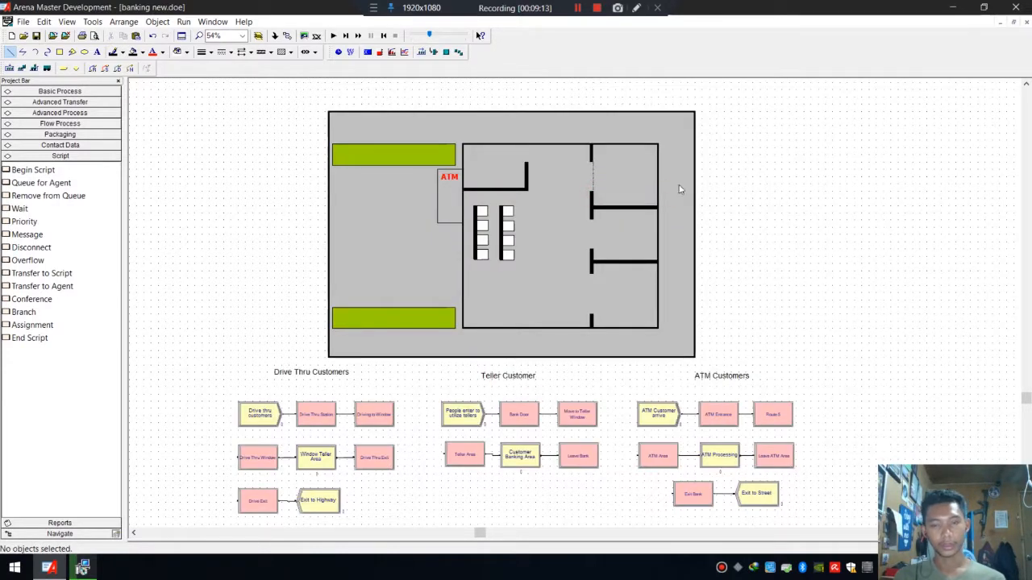
Change the doorway line's style to dashed.
scroll(672, 112, up, 5)
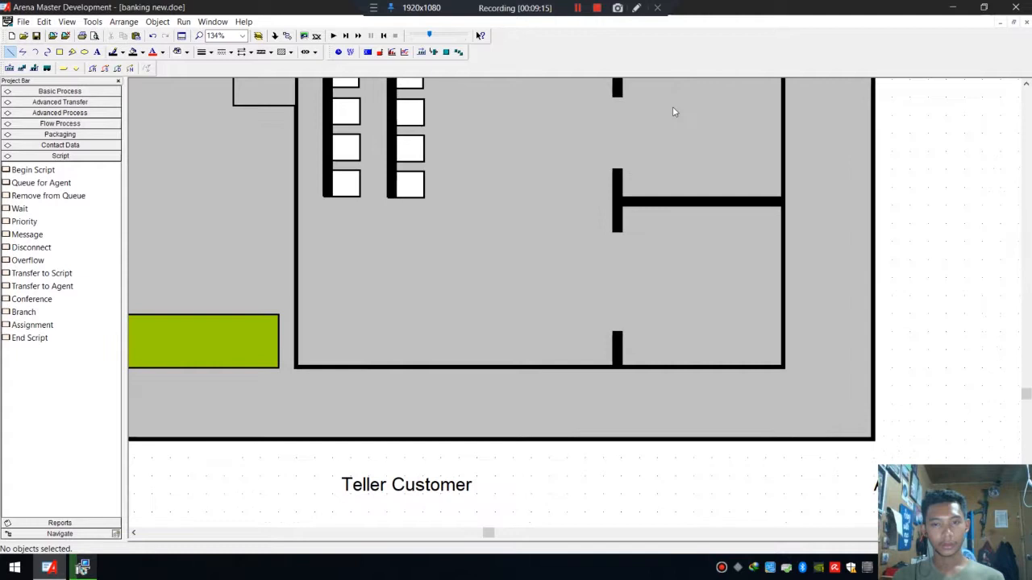
scroll(661, 256, up, 2)
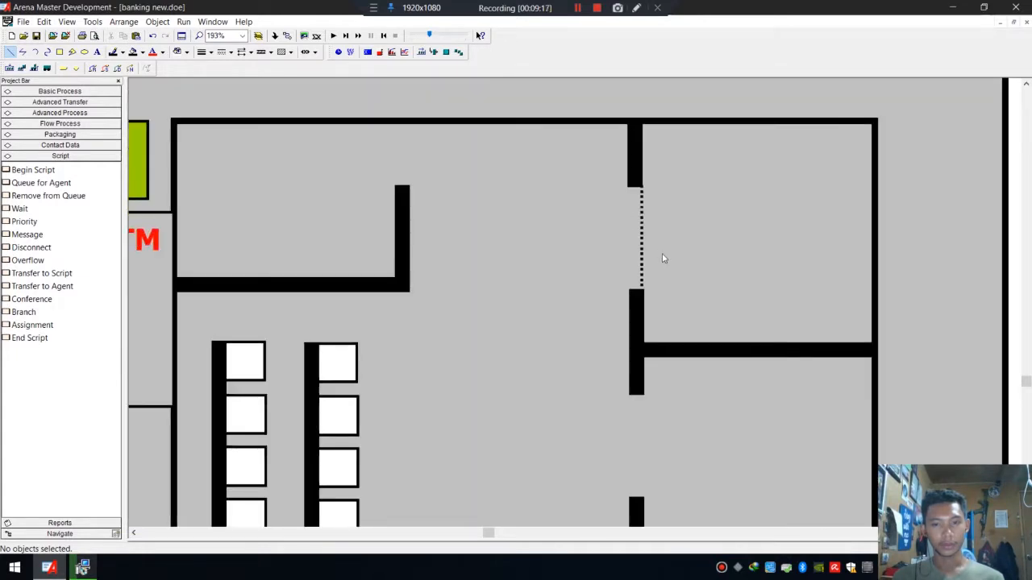
click(643, 240)
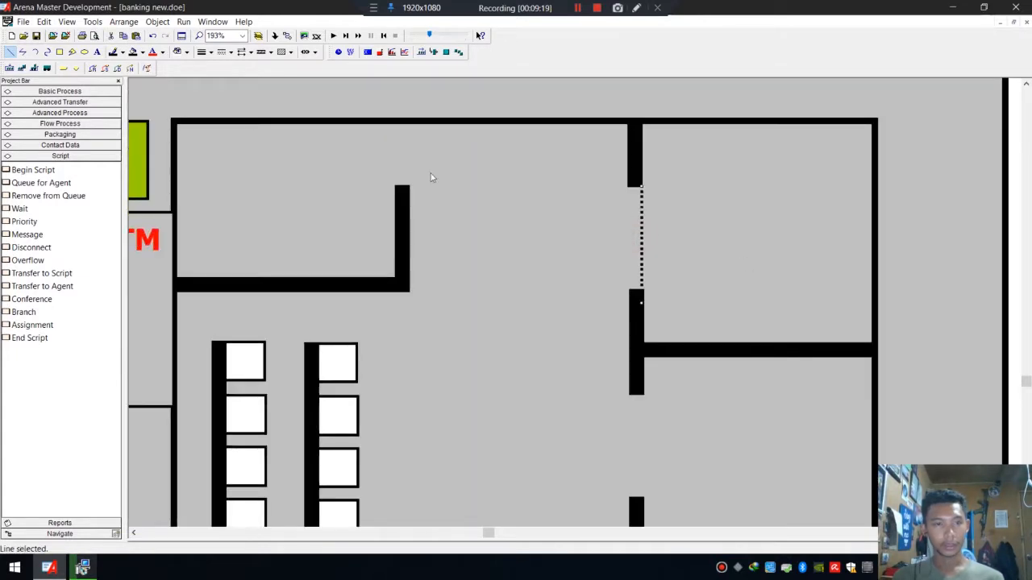
click(230, 51)
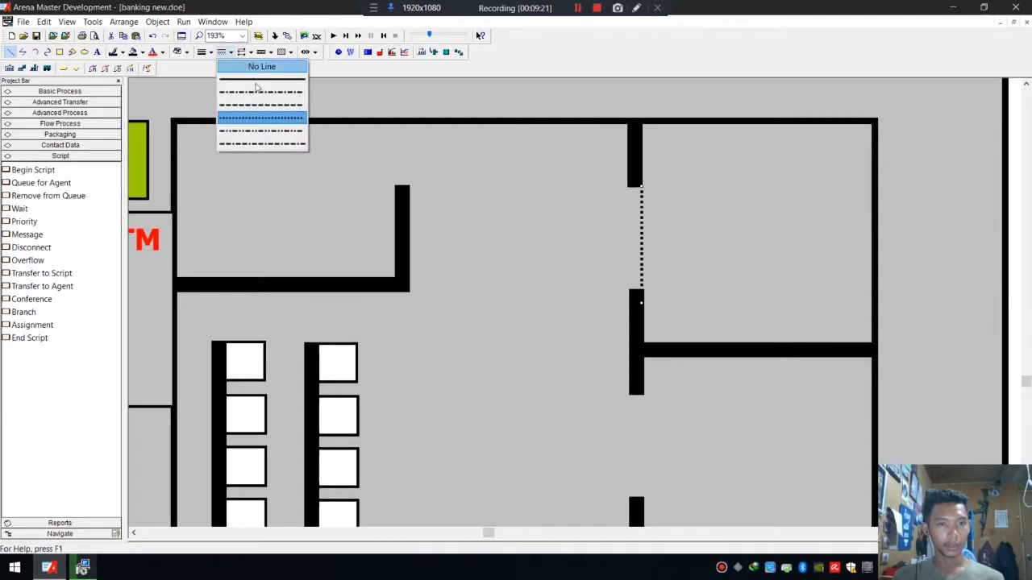
click(267, 144)
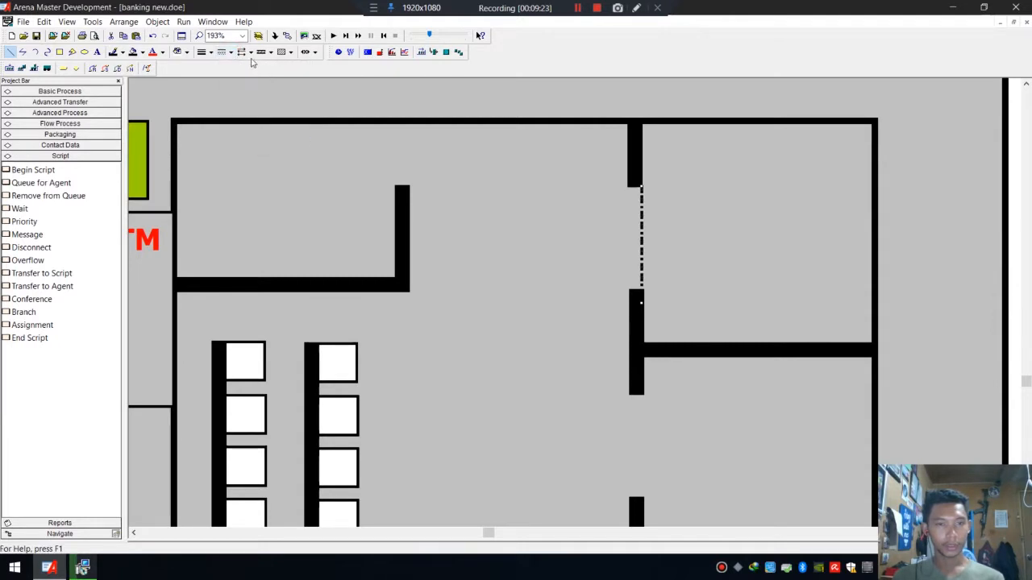
click(231, 52)
click(261, 106)
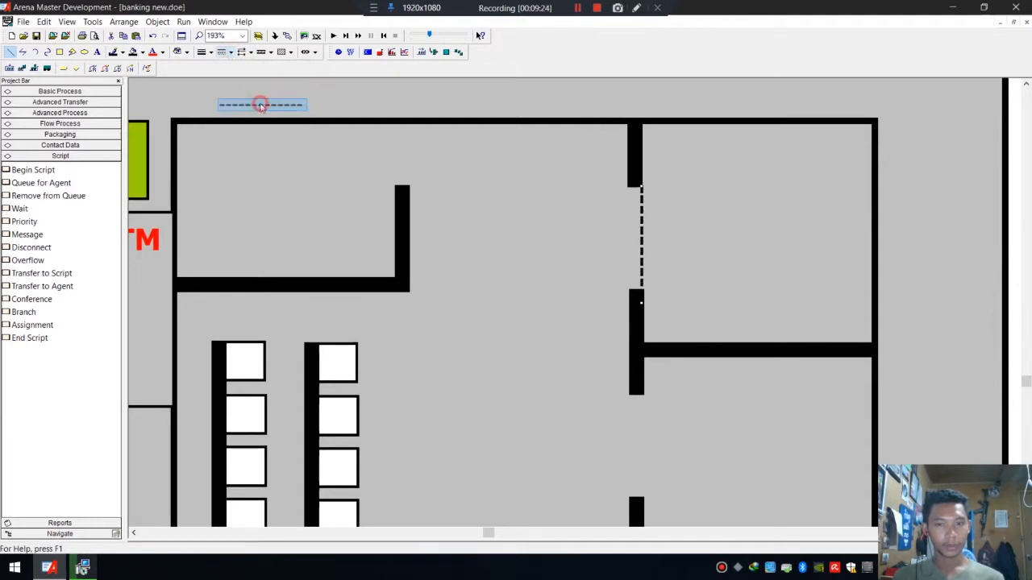
click(691, 225)
Copy the dashed doorway line down into the lower gaps of the teller partition.
scroll(777, 252, down, 4)
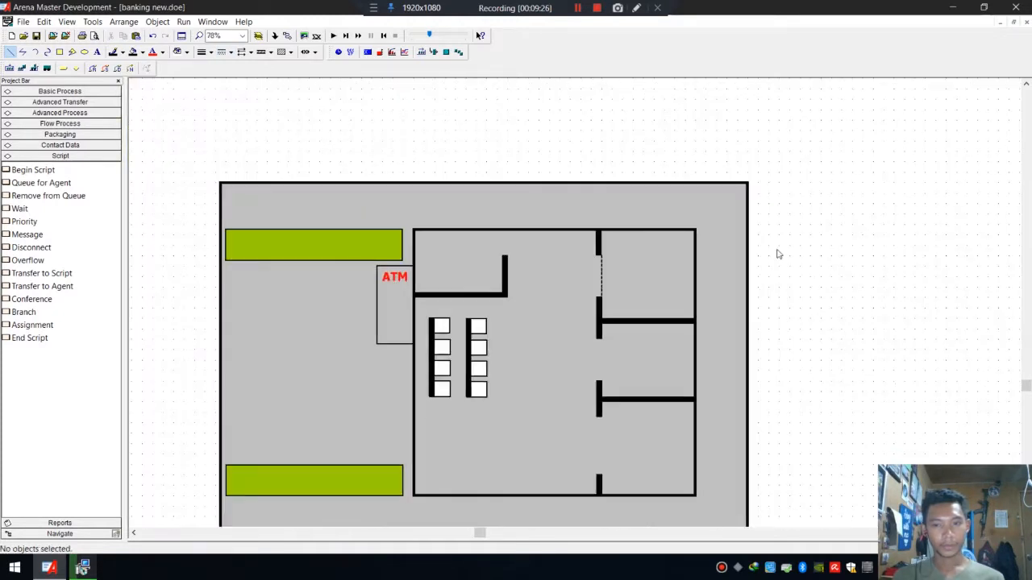
scroll(772, 298, down, 3)
click(602, 119)
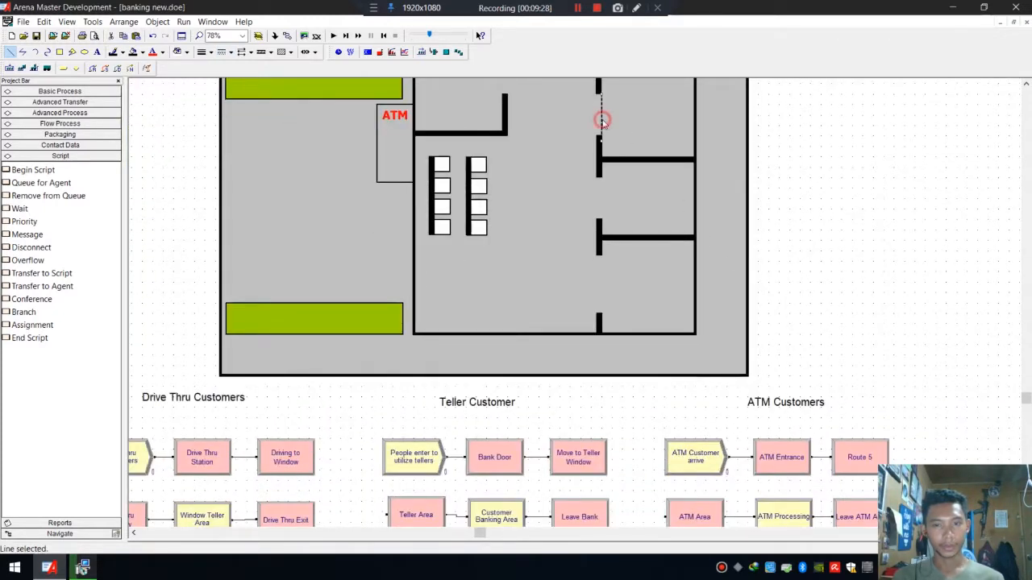
drag(602, 120, 603, 253)
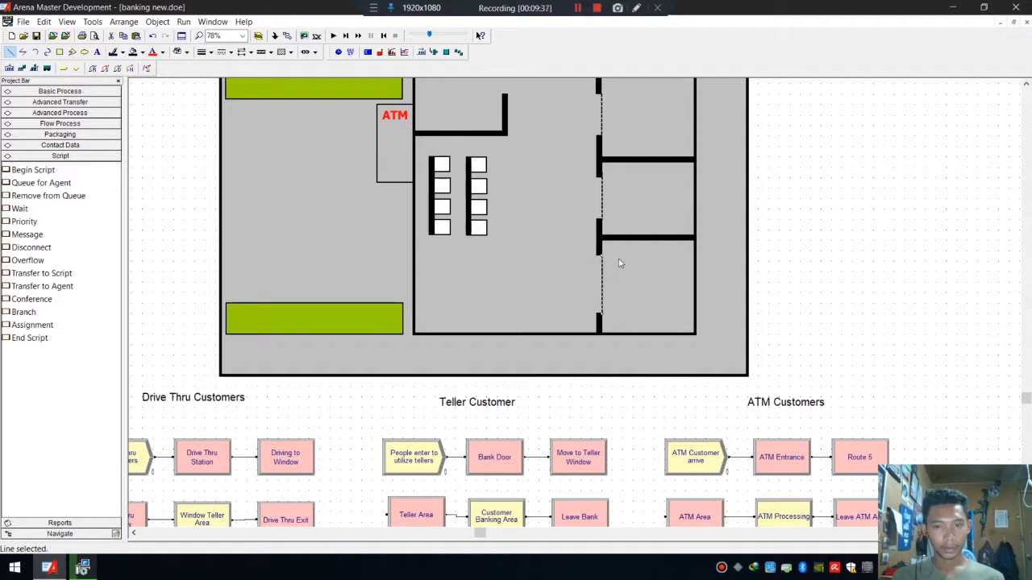
click(618, 263)
Paste the dashed doorway line into the opening in the top wall of the teller area beside the small room.
scroll(544, 264, down, 2)
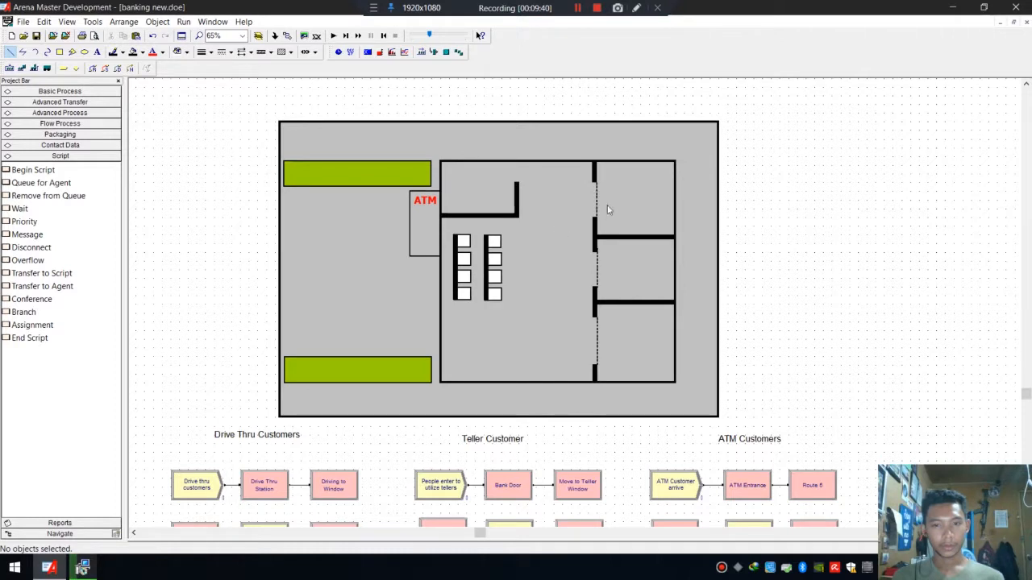
key(ctrl+v)
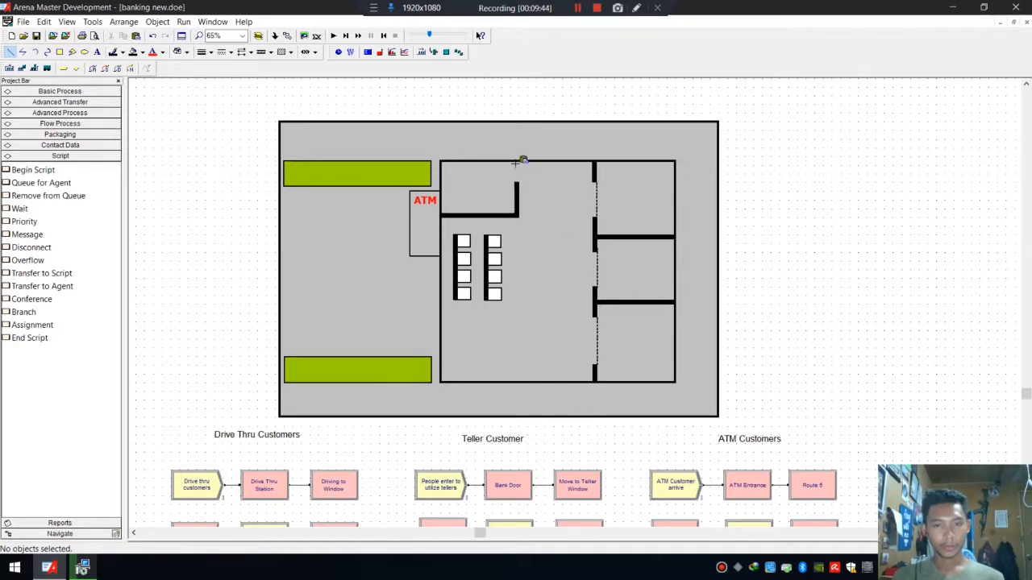
click(514, 163)
scroll(544, 176, up, 4)
scroll(536, 169, down, 3)
scroll(522, 156, down, 3)
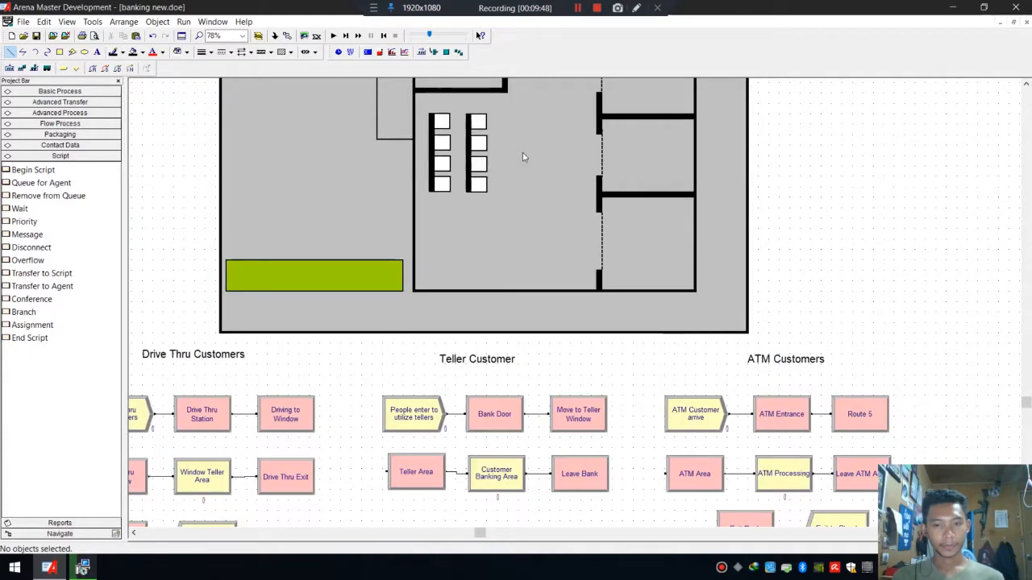
scroll(522, 156, down, 1)
scroll(523, 158, up, 3)
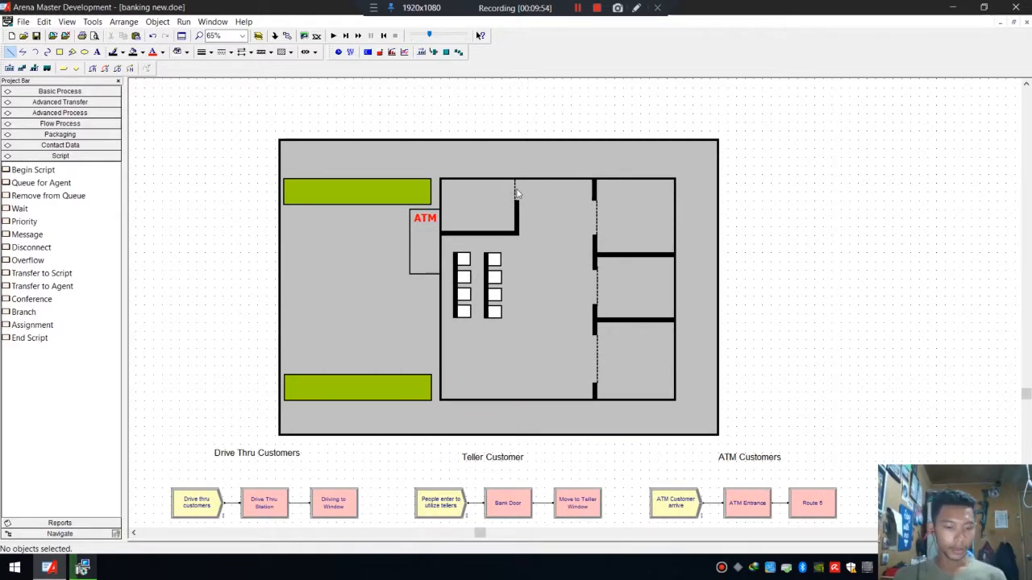
key(ctrl+v)
click(470, 341)
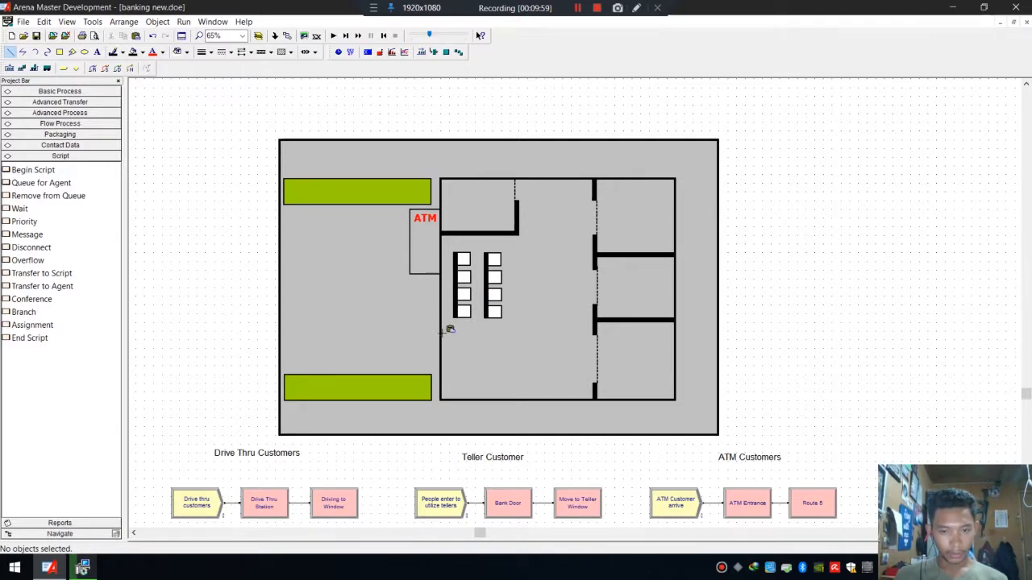
click(443, 332)
click(445, 351)
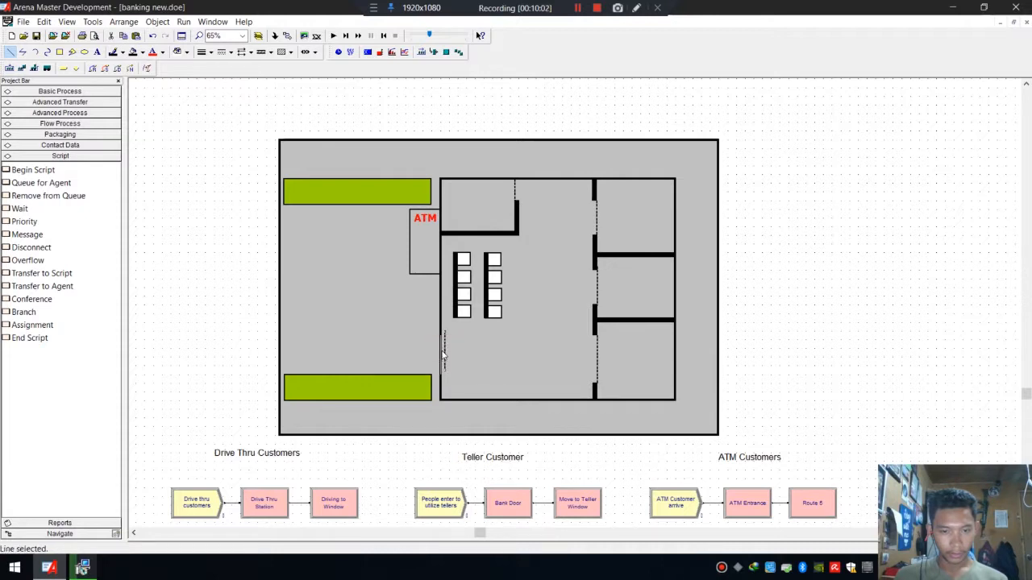
drag(444, 350, 449, 348)
click(481, 355)
click(443, 347)
click(468, 350)
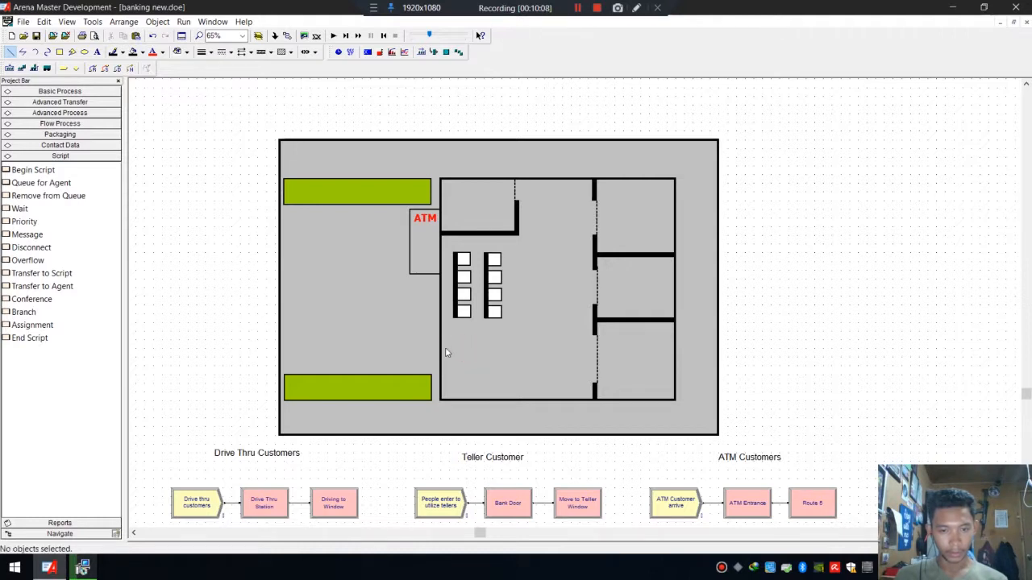
key(ctrl+z)
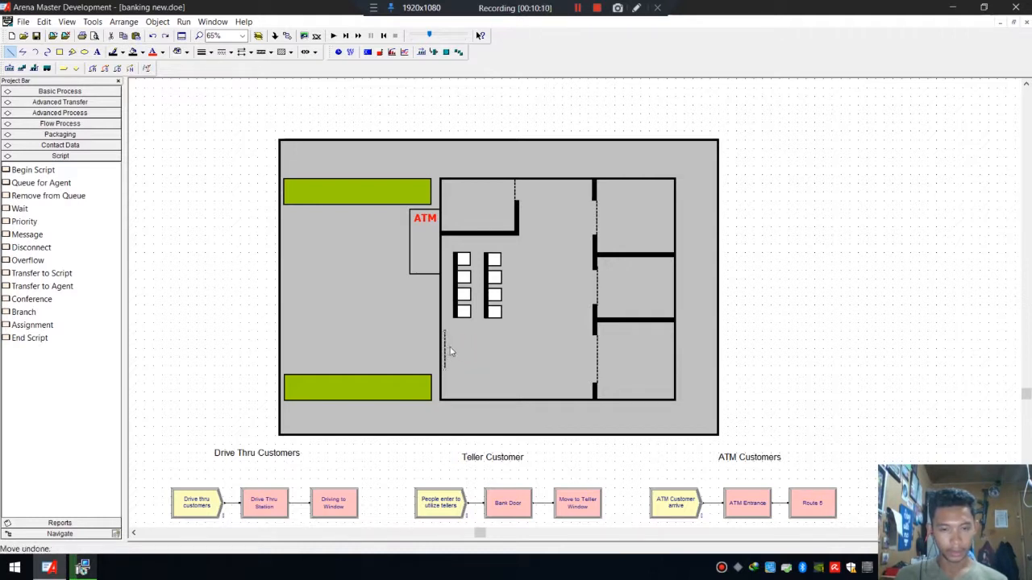
key(Delete)
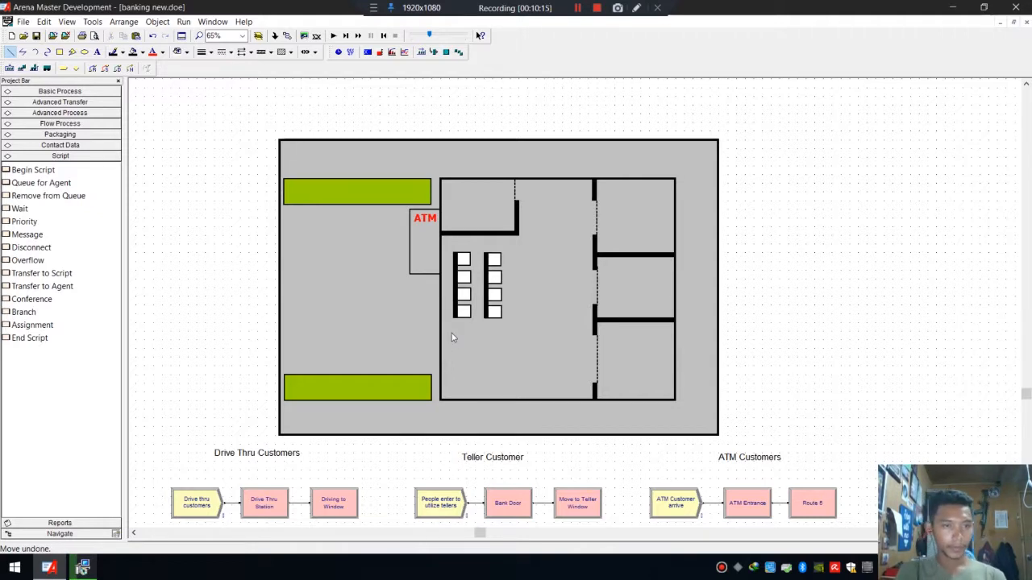
Draw a rectangular box as a counter along the bottom wall of the teller area.
click(59, 51)
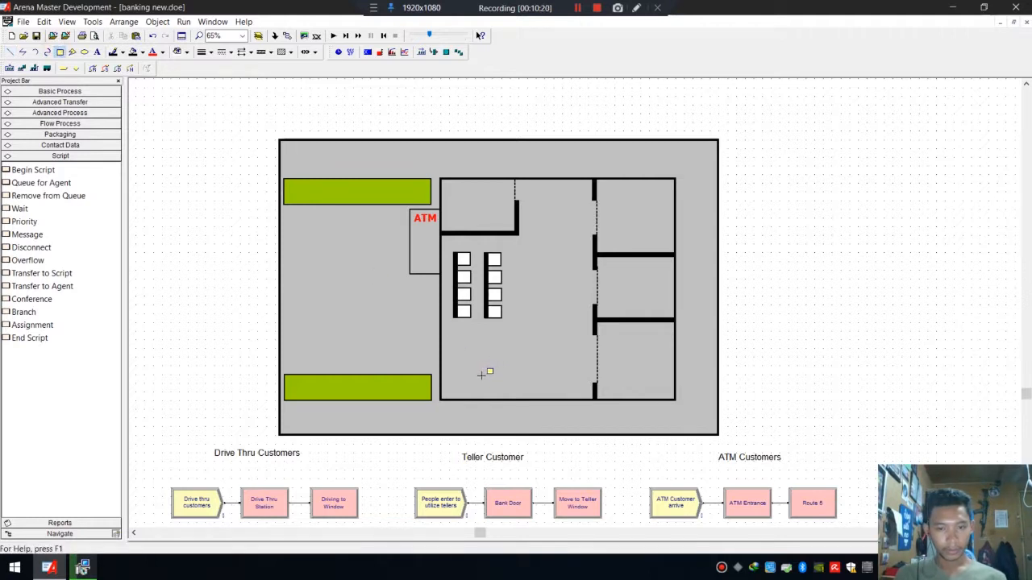
click(562, 395)
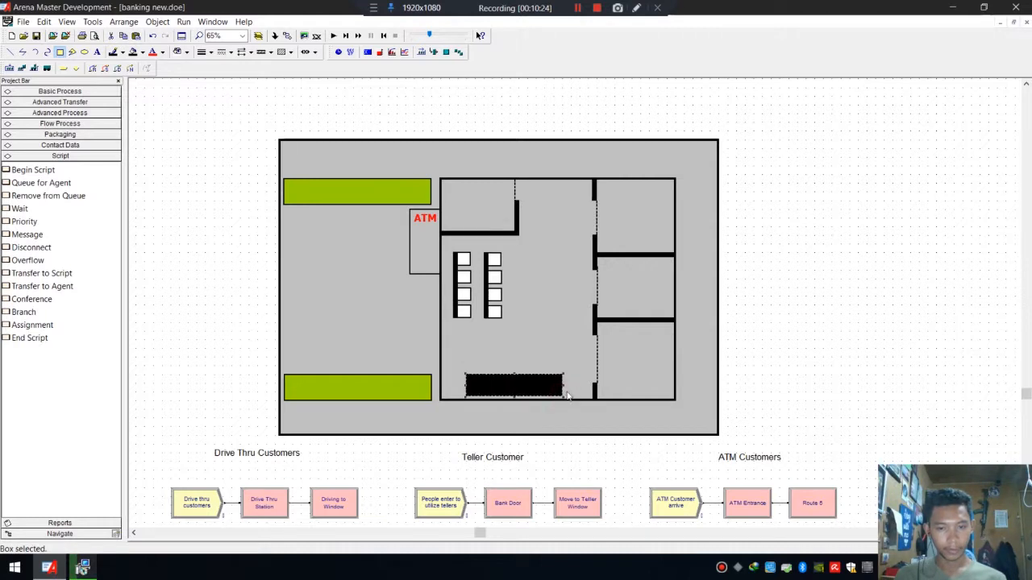
click(542, 398)
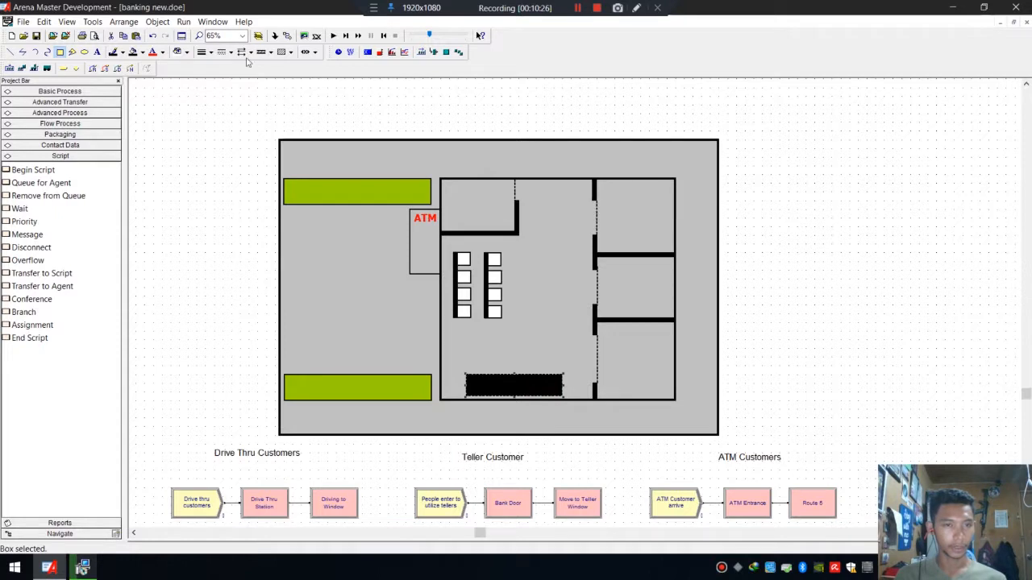
click(522, 349)
Give the counter box a solid border line and a dark orange-brown fill colour.
scroll(528, 395, up, 4)
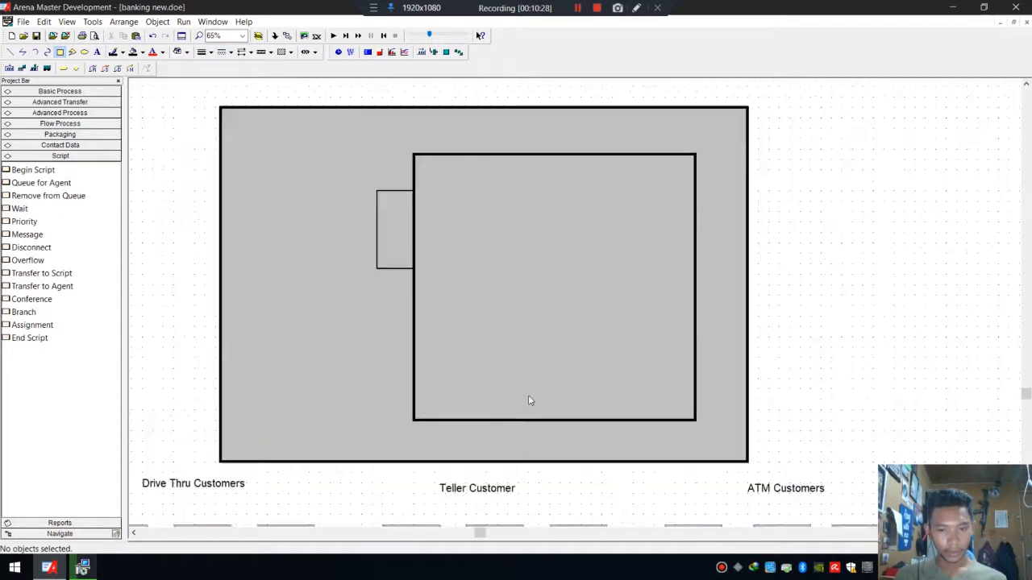
scroll(528, 395, up, 4)
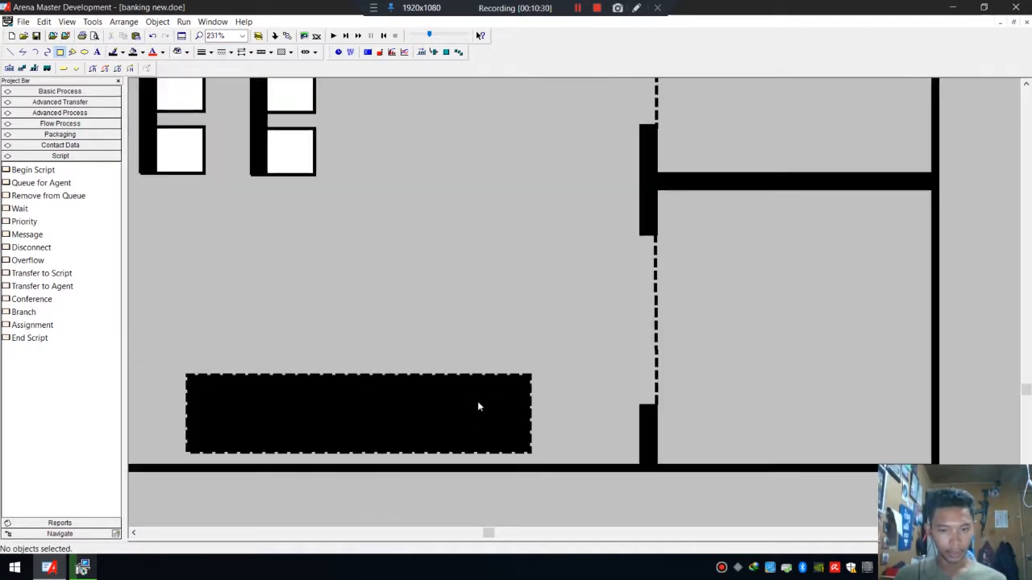
click(530, 387)
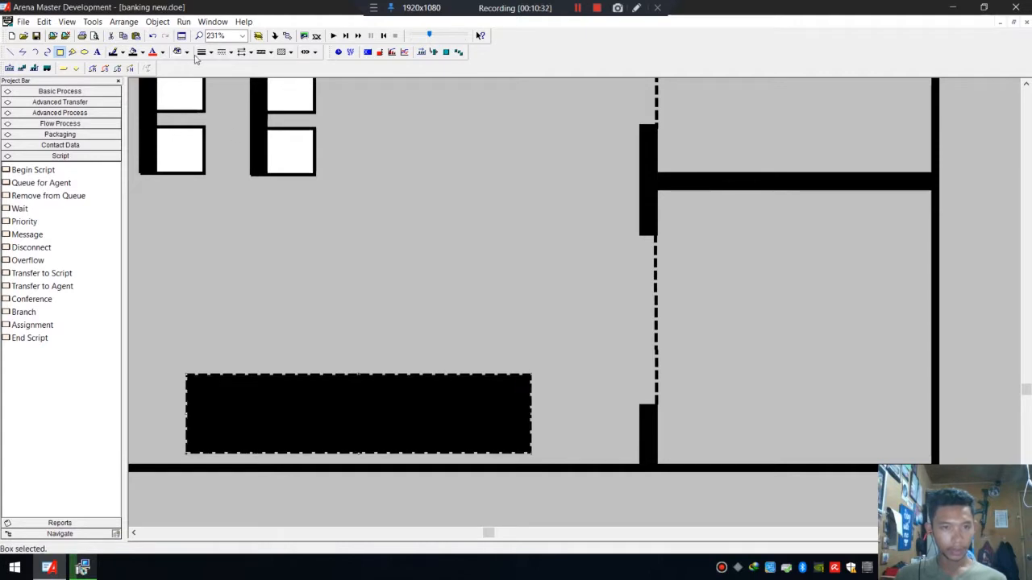
click(229, 54)
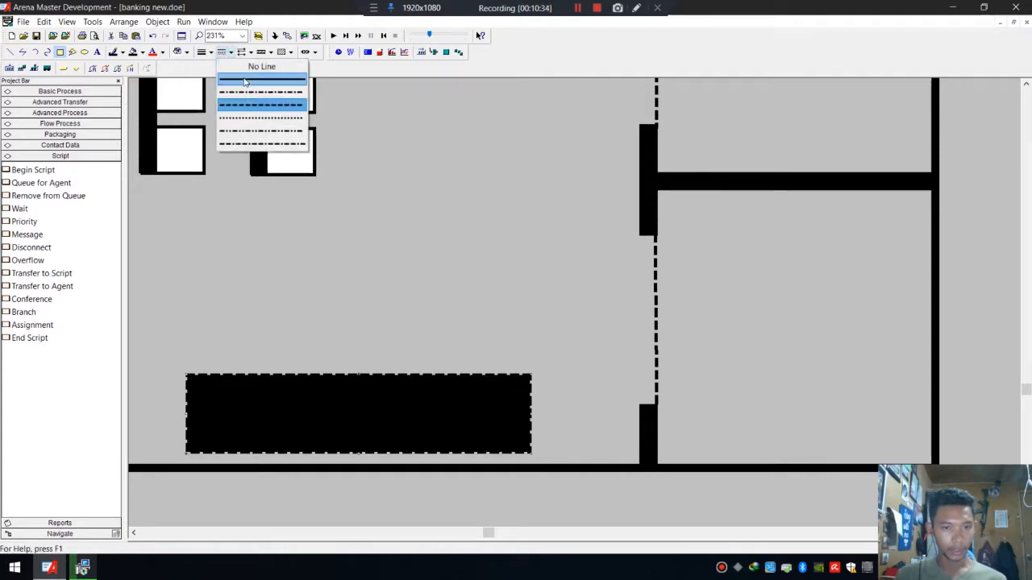
click(245, 81)
click(297, 403)
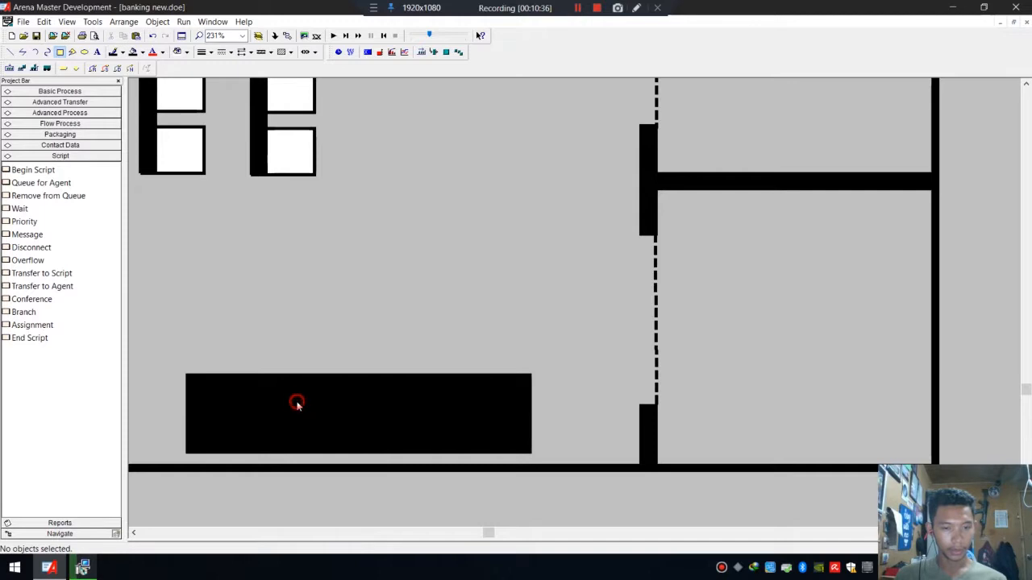
click(273, 382)
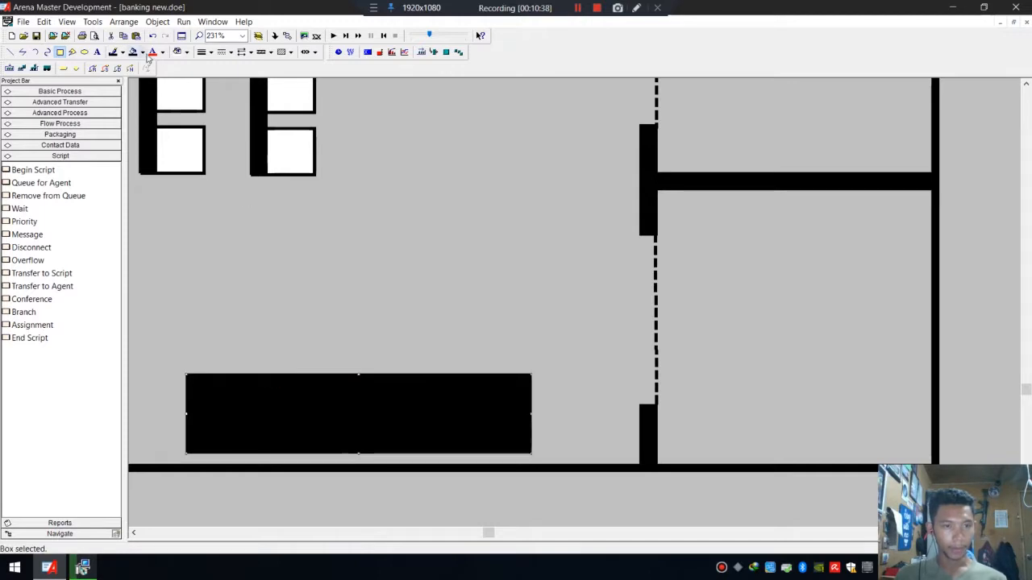
click(142, 53)
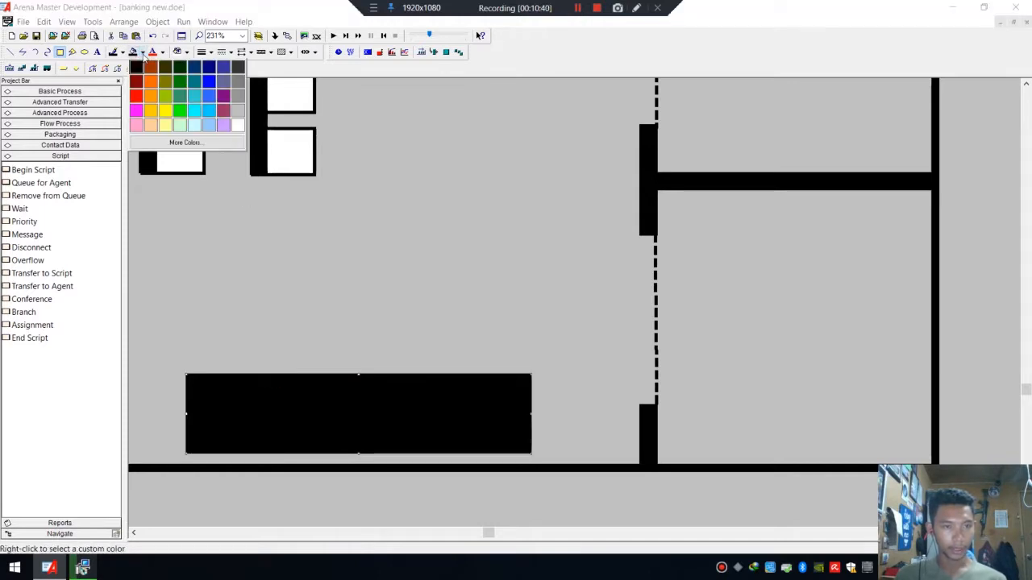
click(151, 80)
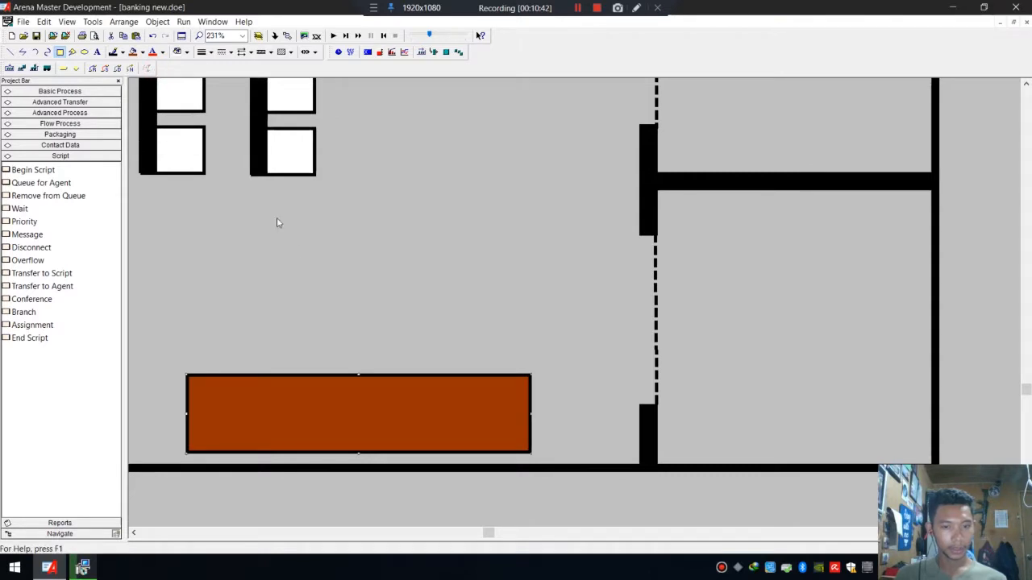
click(322, 336)
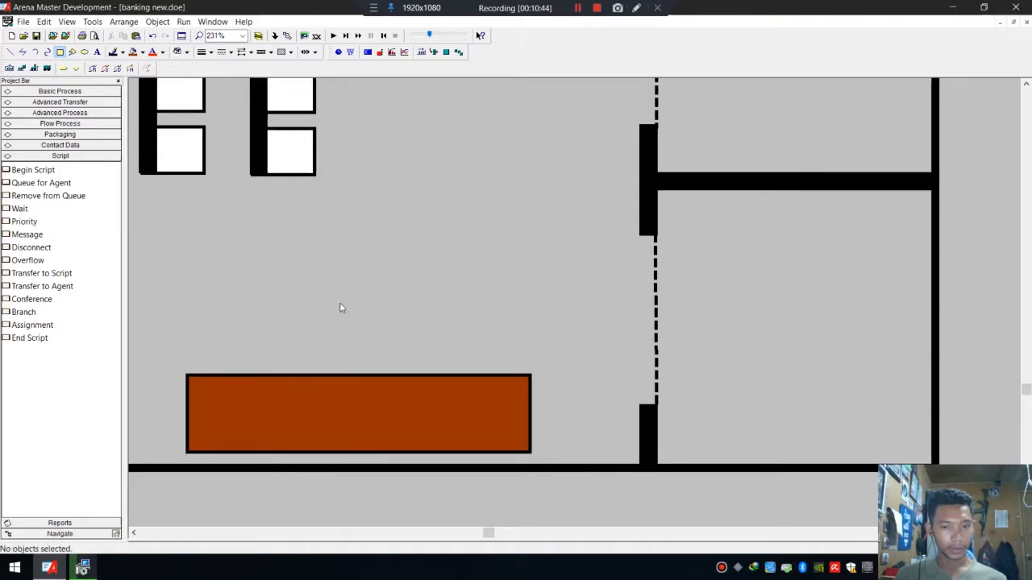
Draw a short horizontal arrow pointing right along the bottom of the bank building, using an end-arrow line style.
scroll(331, 293, down, 7)
scroll(409, 321, up, 1)
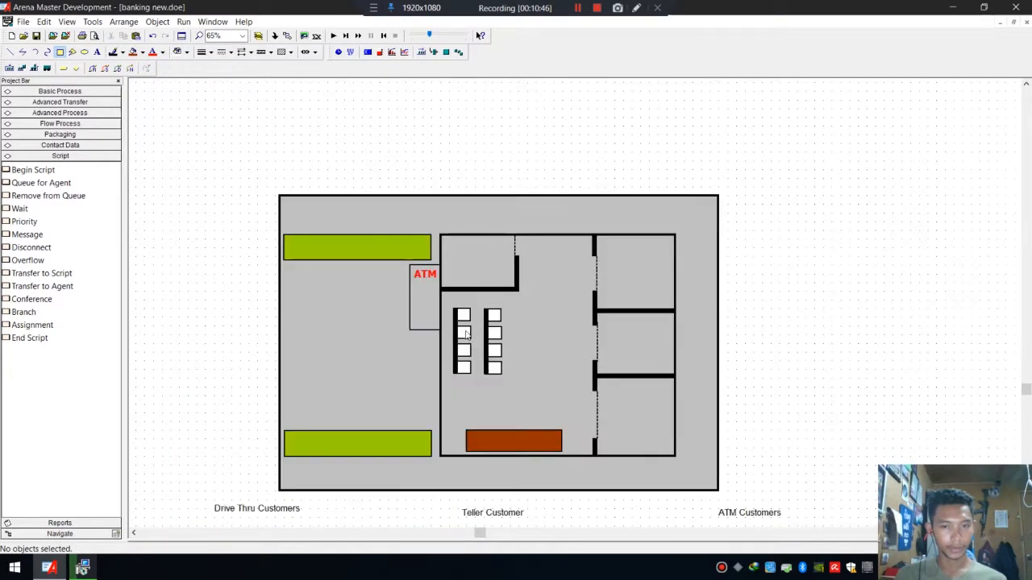
scroll(466, 335, up, 1)
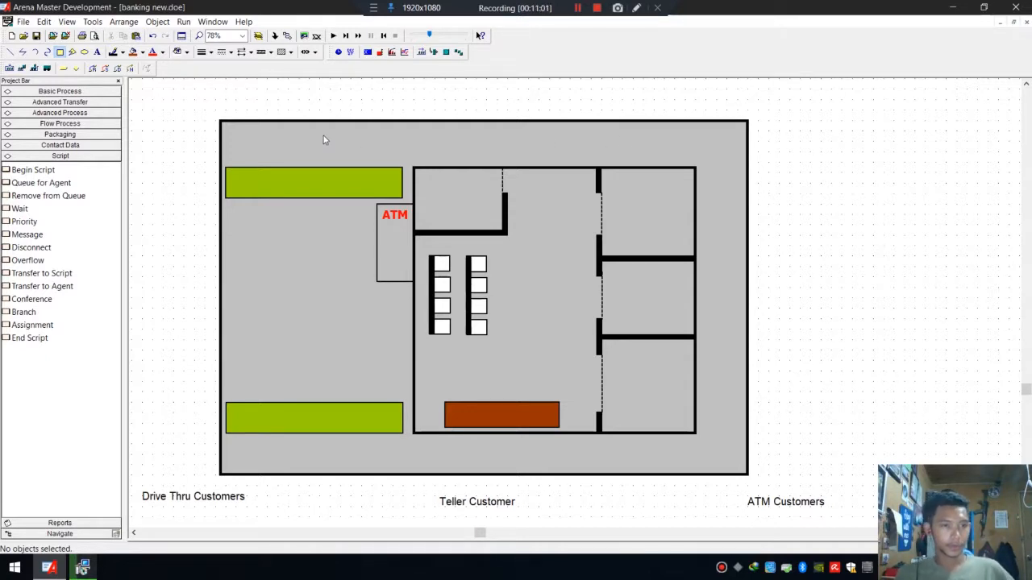
click(10, 52)
click(250, 53)
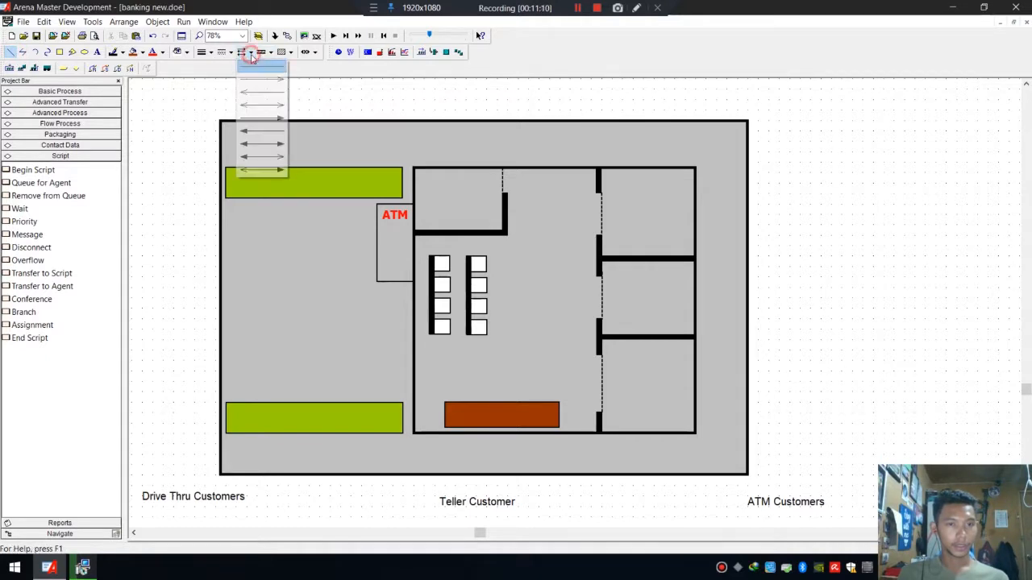
click(260, 121)
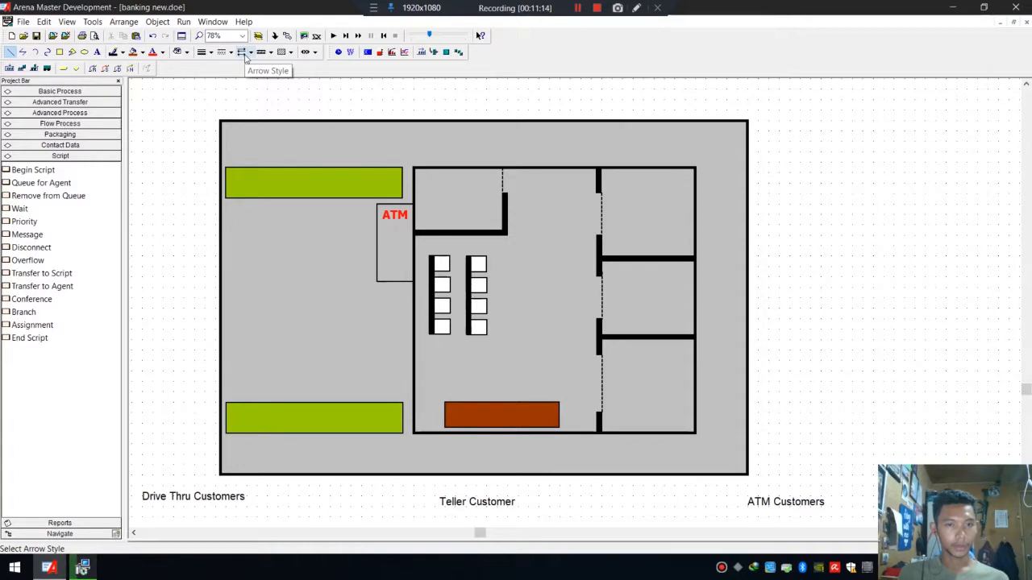
click(240, 455)
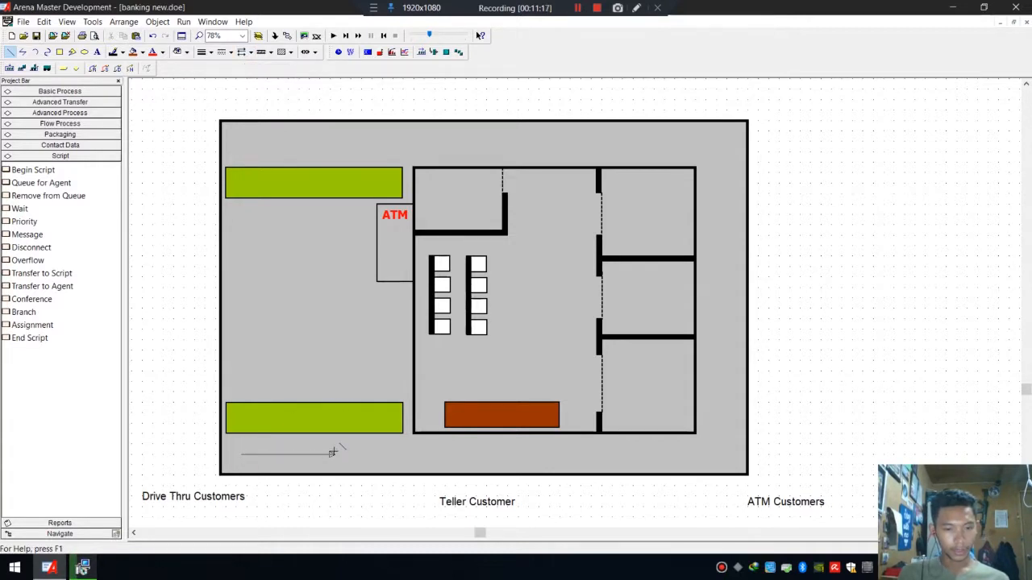
click(301, 454)
click(357, 449)
Duplicate the arrow and place the copy to the right of the first arrow.
click(299, 455)
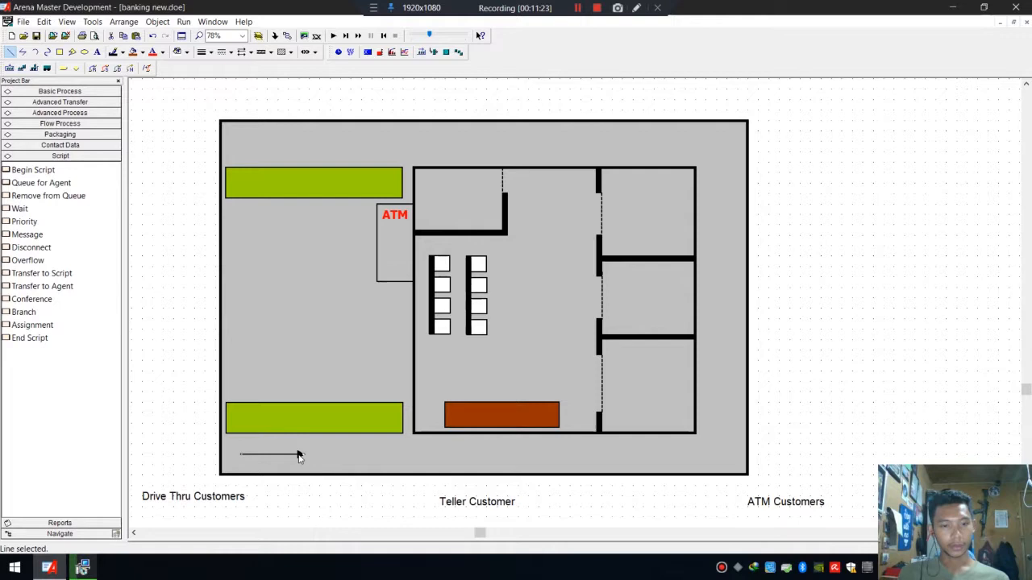
drag(298, 456, 362, 456)
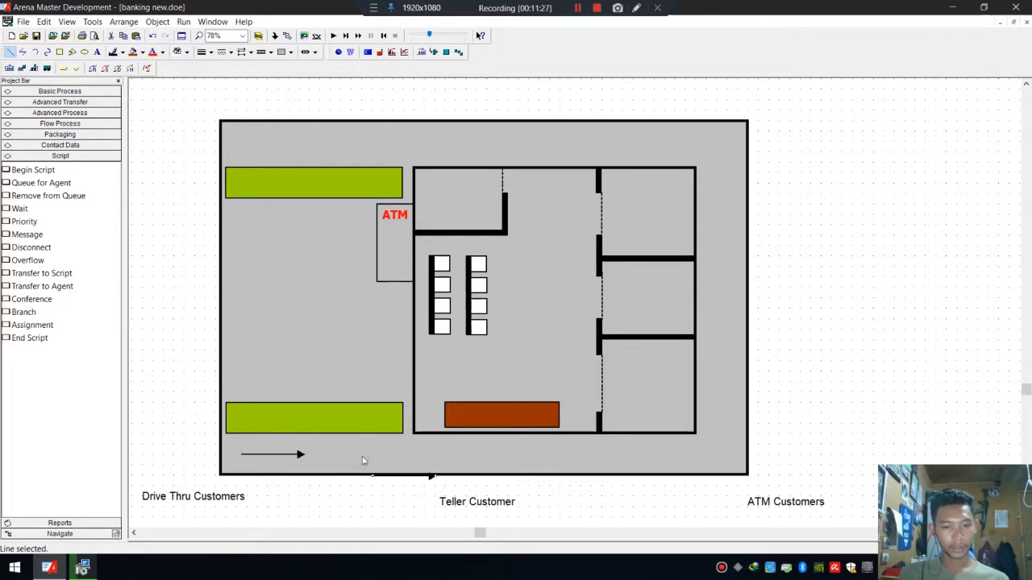
key(ctrl+z)
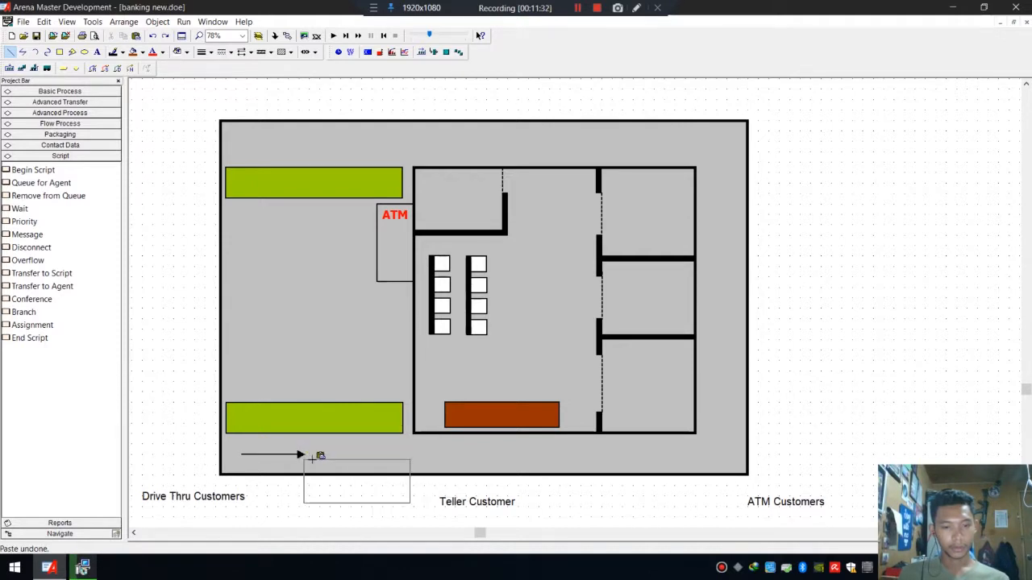
click(347, 432)
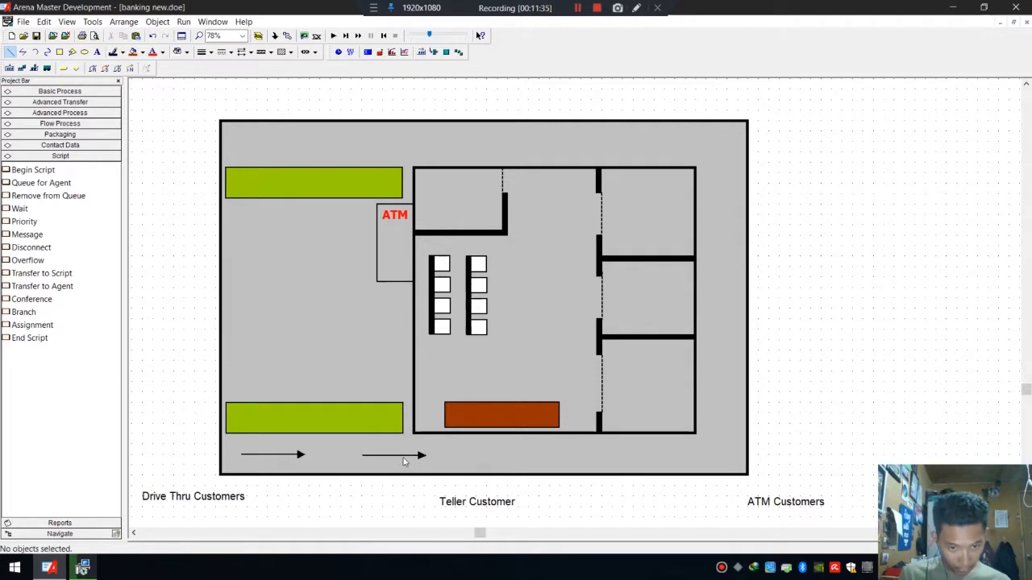
scroll(328, 474, up, 4)
scroll(323, 431, down, 3)
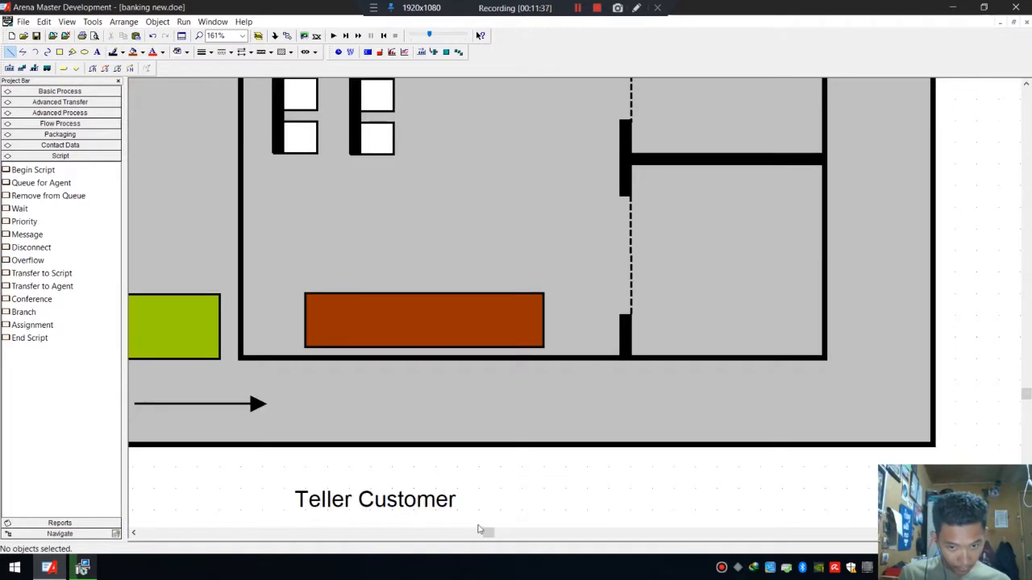
drag(484, 534, 470, 534)
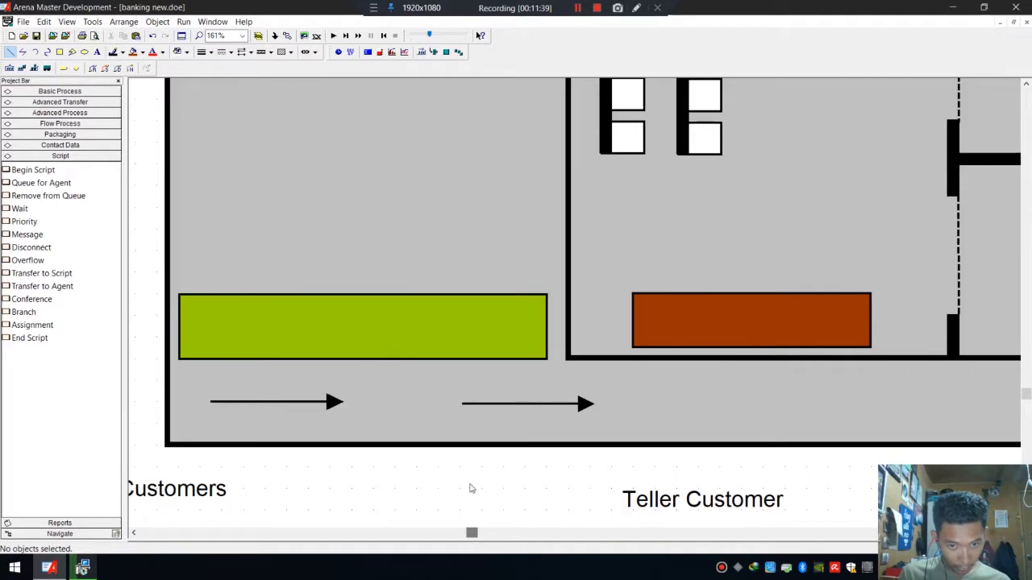
Move the copied arrow left, closer to the first arrow.
mouse_move(473, 403)
mouse_down()
mouse_move(339, 405)
mouse_move(470, 403)
mouse_up()
click(486, 416)
click(653, 416)
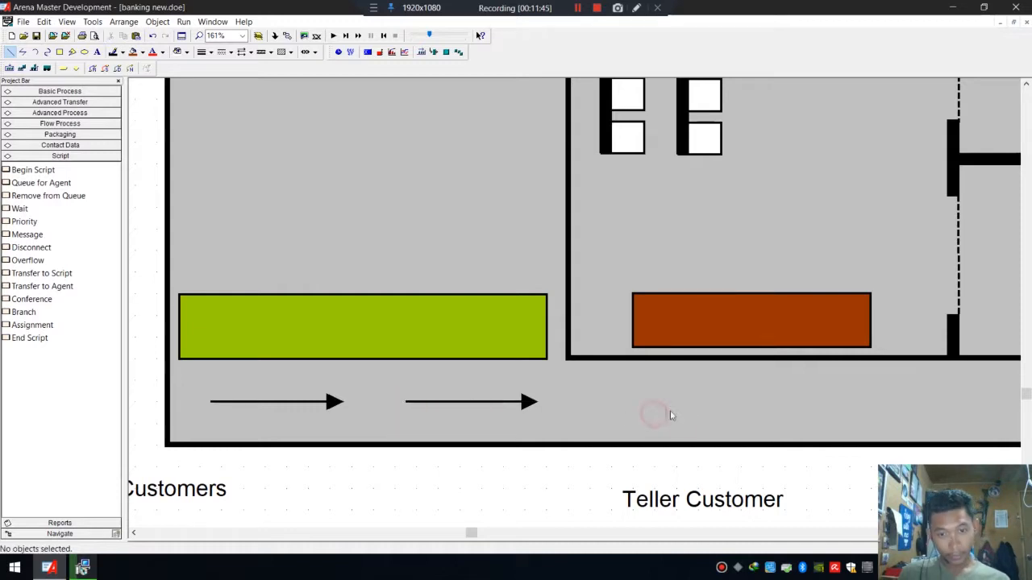
scroll(742, 384, down, 3)
scroll(743, 389, down, 1)
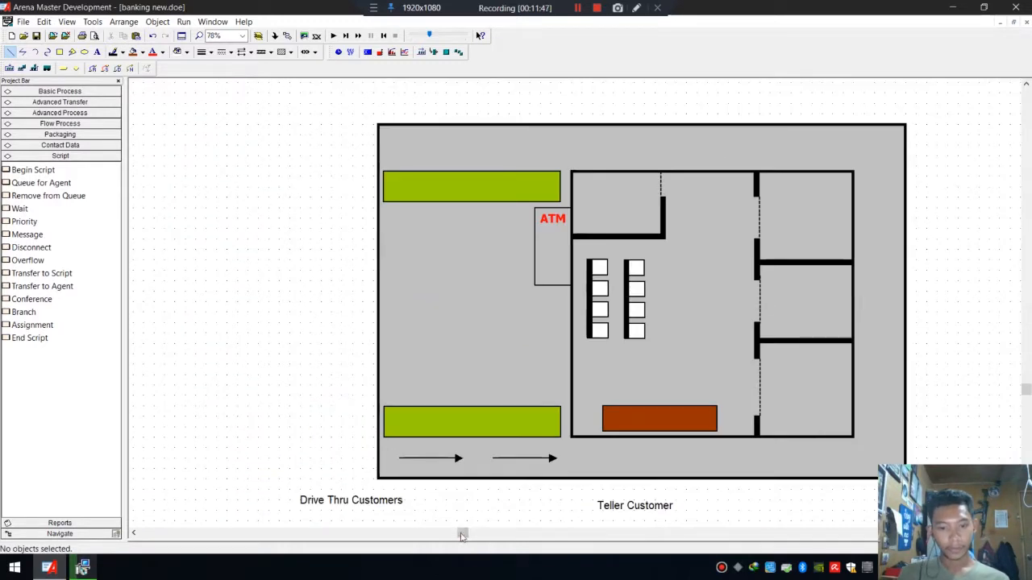
drag(467, 534, 479, 534)
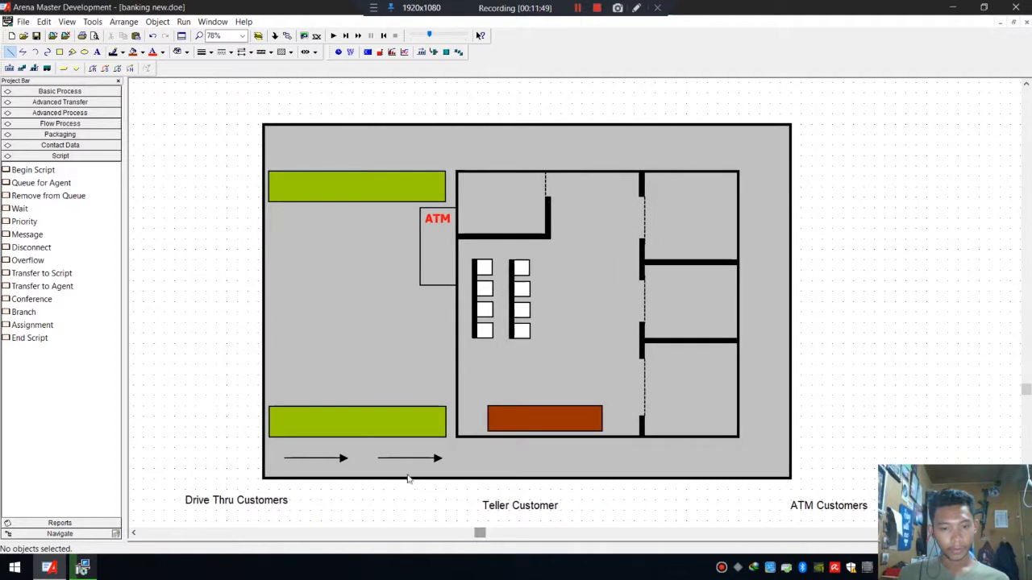
Paste a third arrow along the bottom of the bank and space the three right-pointing arrows across the building's lower edge.
drag(415, 463, 513, 461)
key(ctrl+v)
click(624, 431)
click(730, 438)
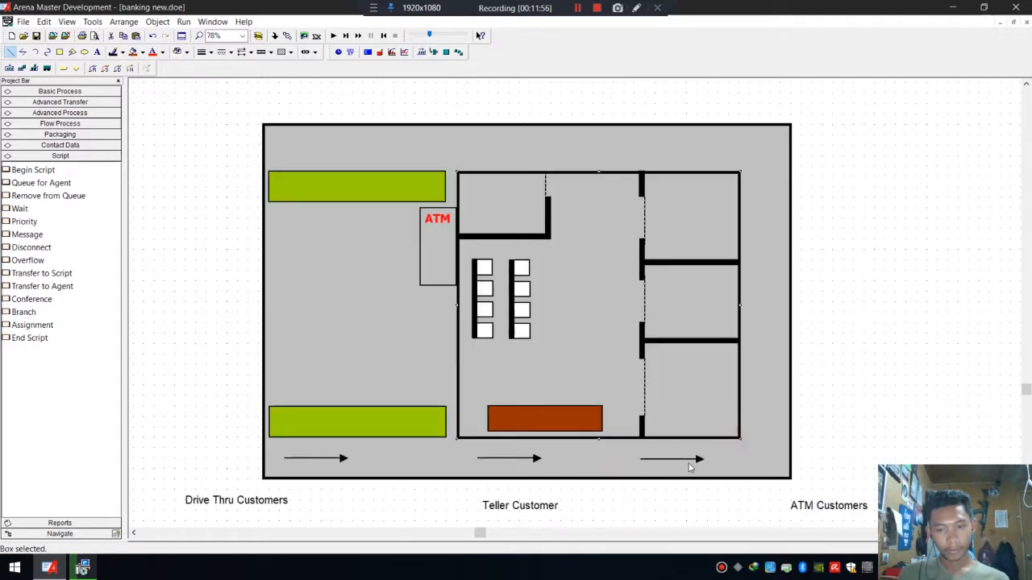
drag(679, 459, 622, 462)
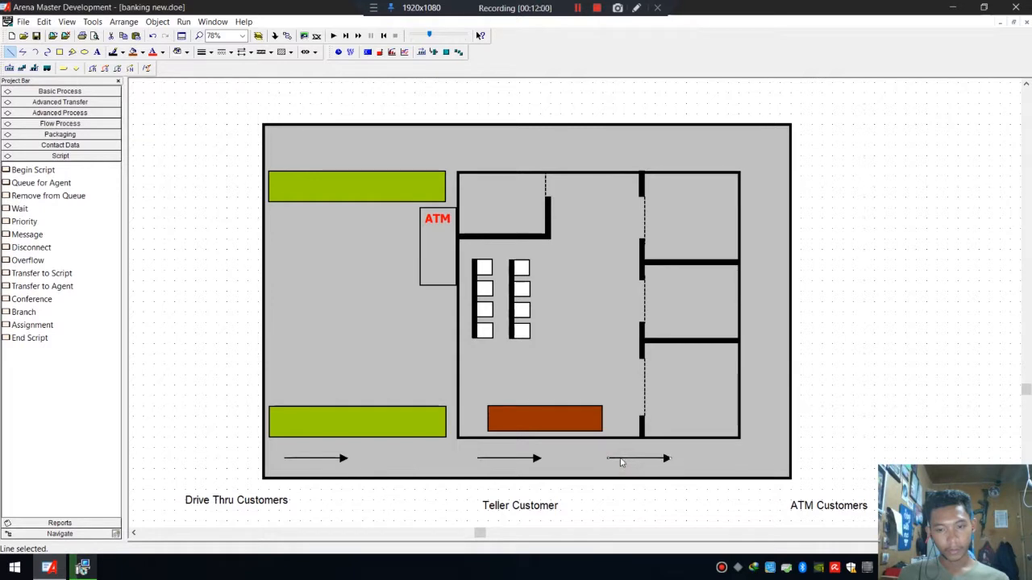
drag(501, 459, 461, 459)
click(647, 459)
click(722, 459)
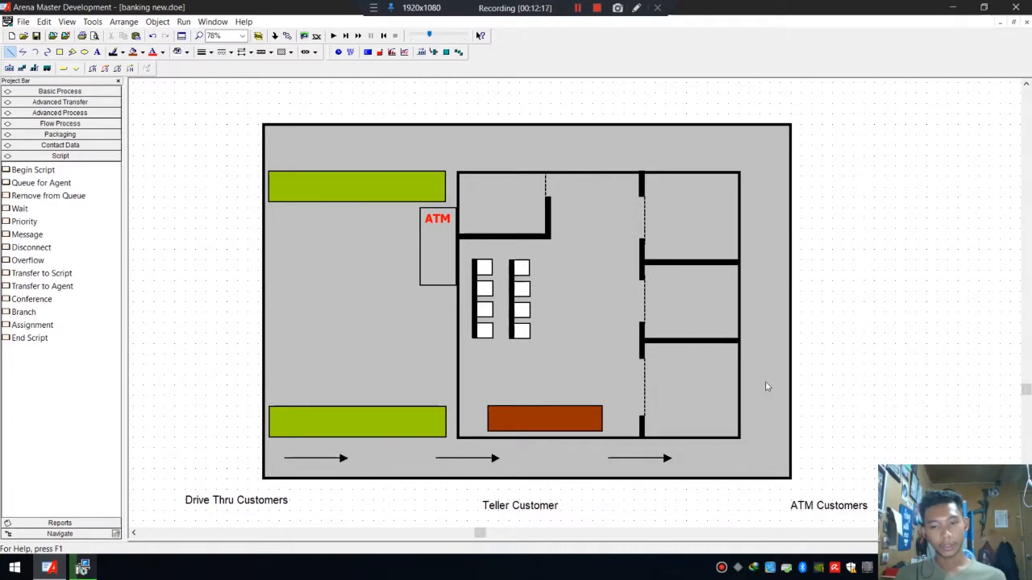
click(22, 52)
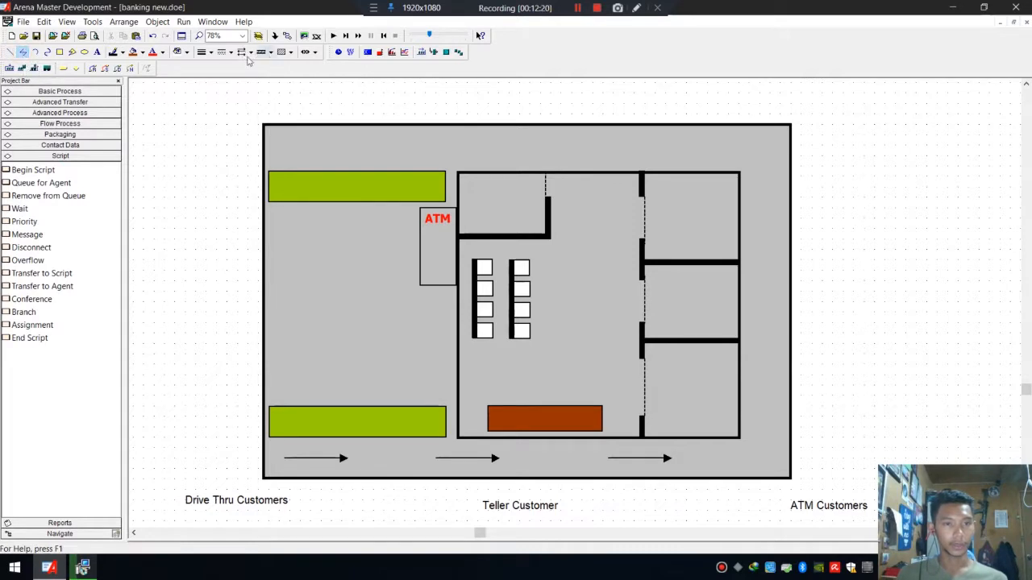
click(709, 457)
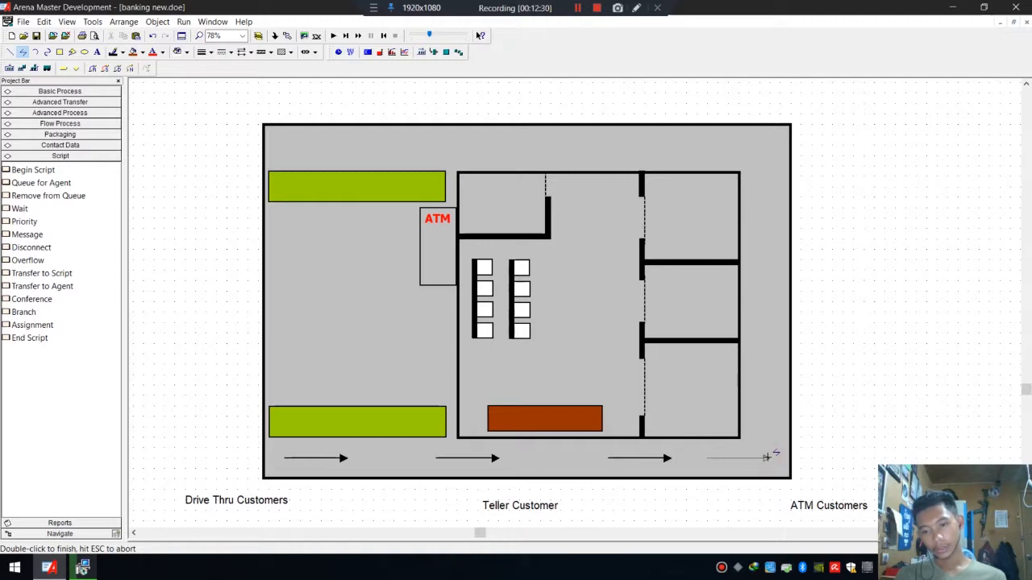
click(769, 403)
double_click(770, 402)
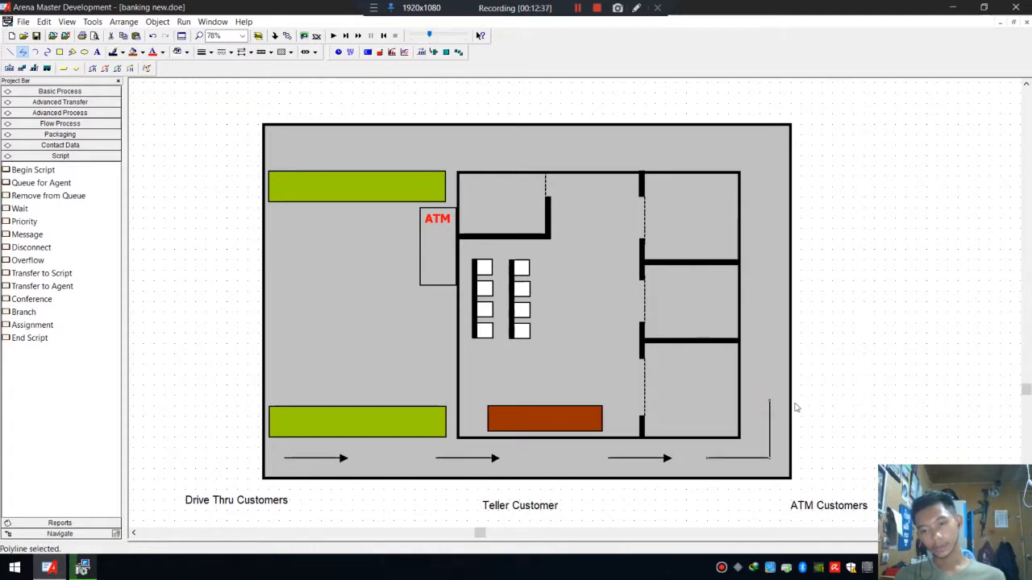
click(782, 412)
key(ctrl+z)
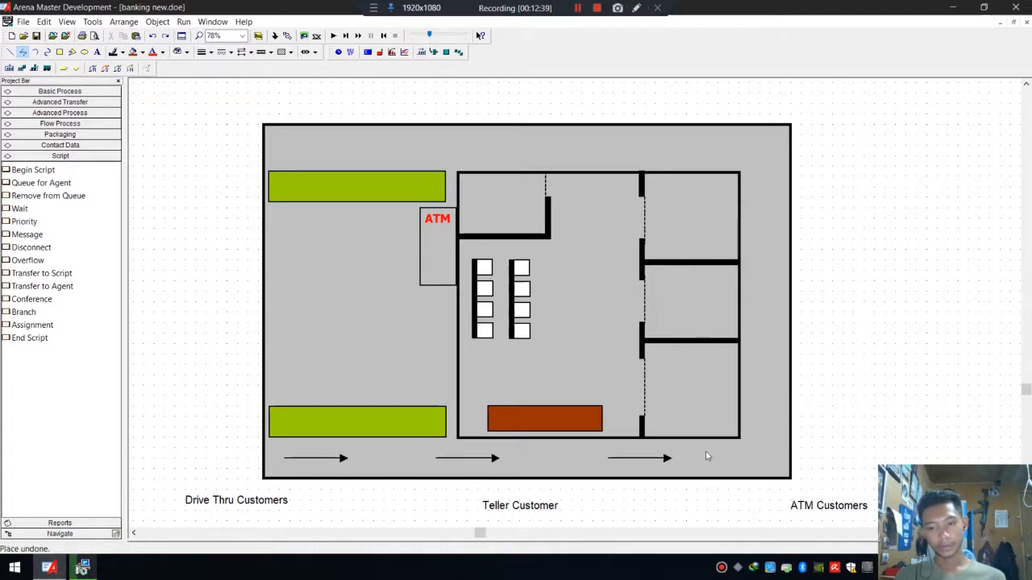
Draw an L-shaped polyline arrow from the bottom right corner turning up along the building's right side.
click(242, 52)
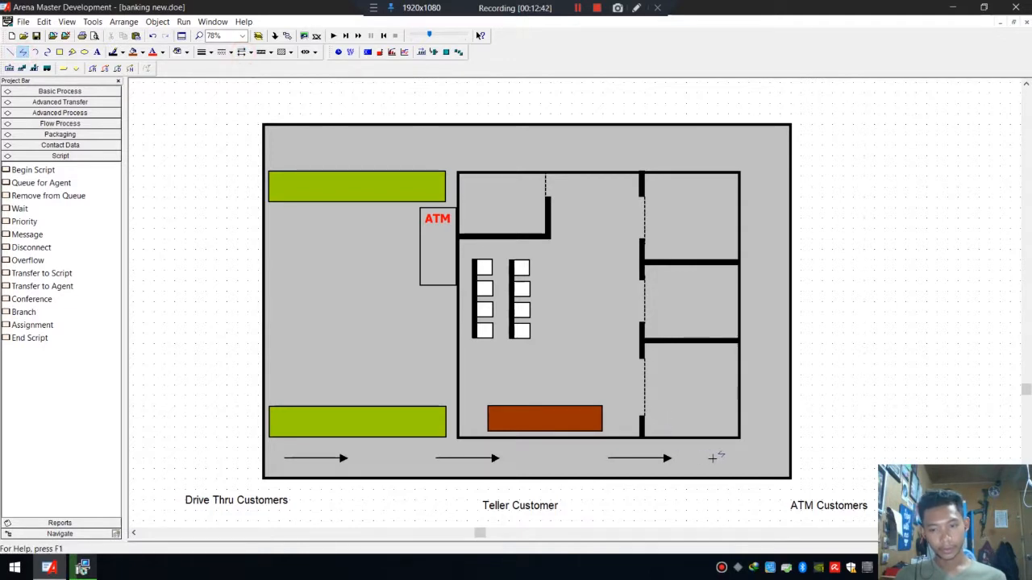
click(712, 458)
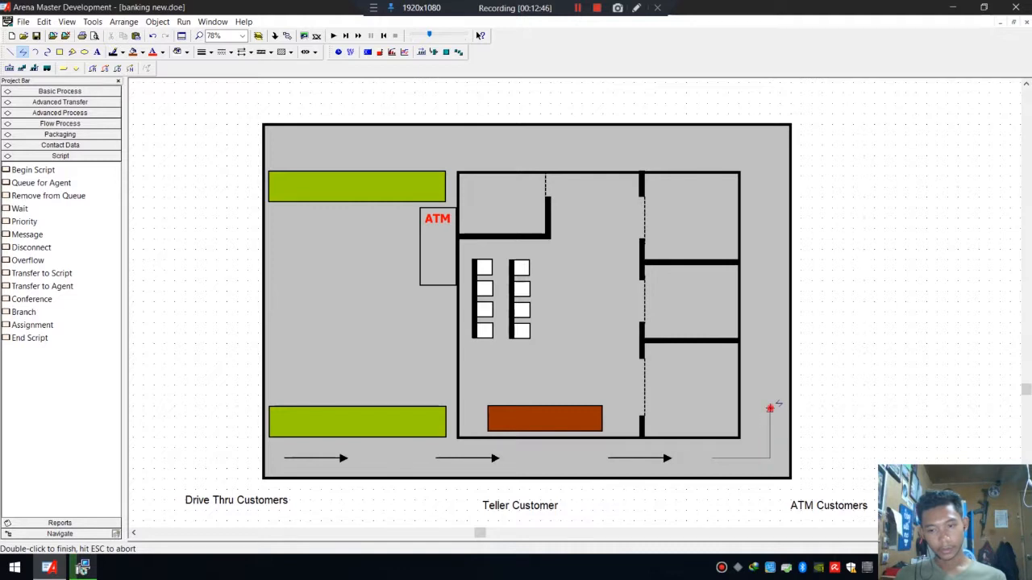
double_click(770, 409)
click(774, 378)
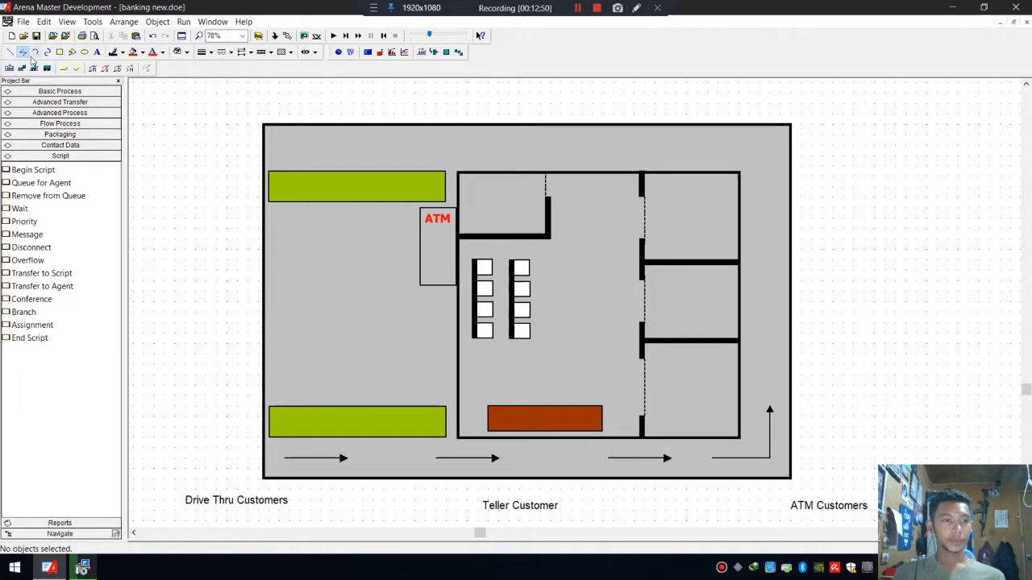
Draw a short upward arrow along the right side above the L-shaped arrow and move it higher.
click(9, 51)
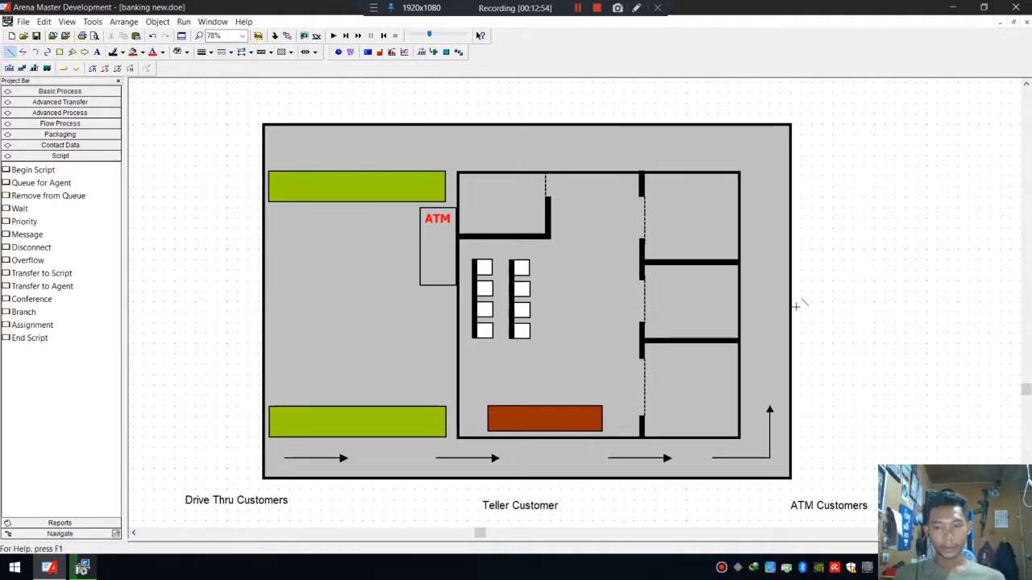
click(770, 371)
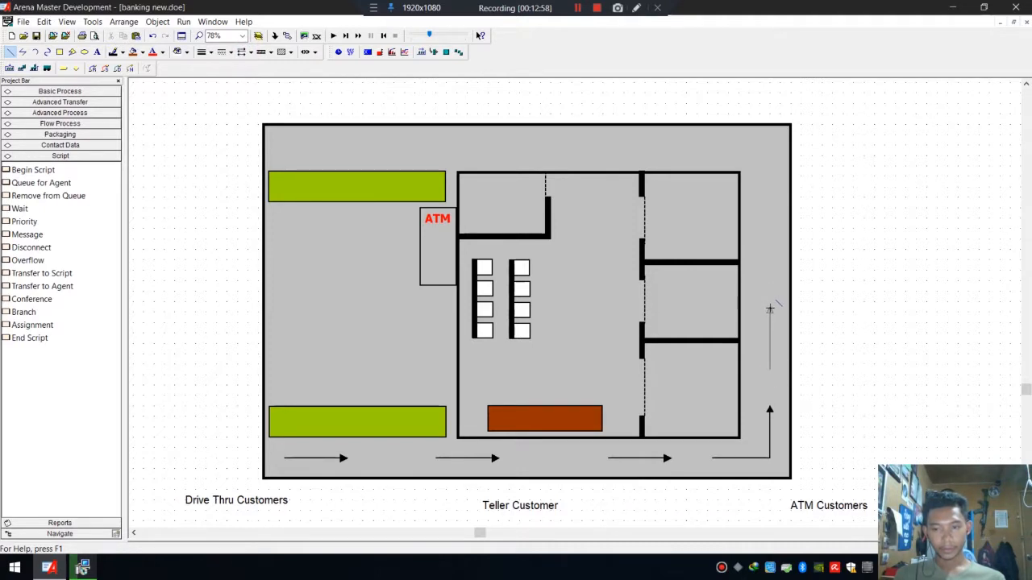
double_click(770, 314)
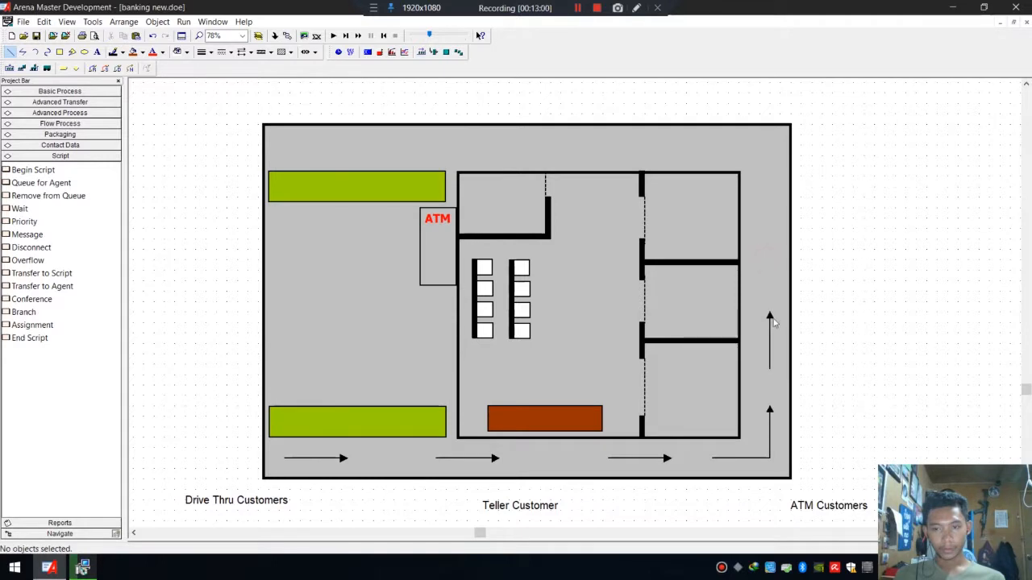
mouse_move(772, 321)
mouse_down()
mouse_move(772, 255)
mouse_move(770, 266)
mouse_up()
click(772, 237)
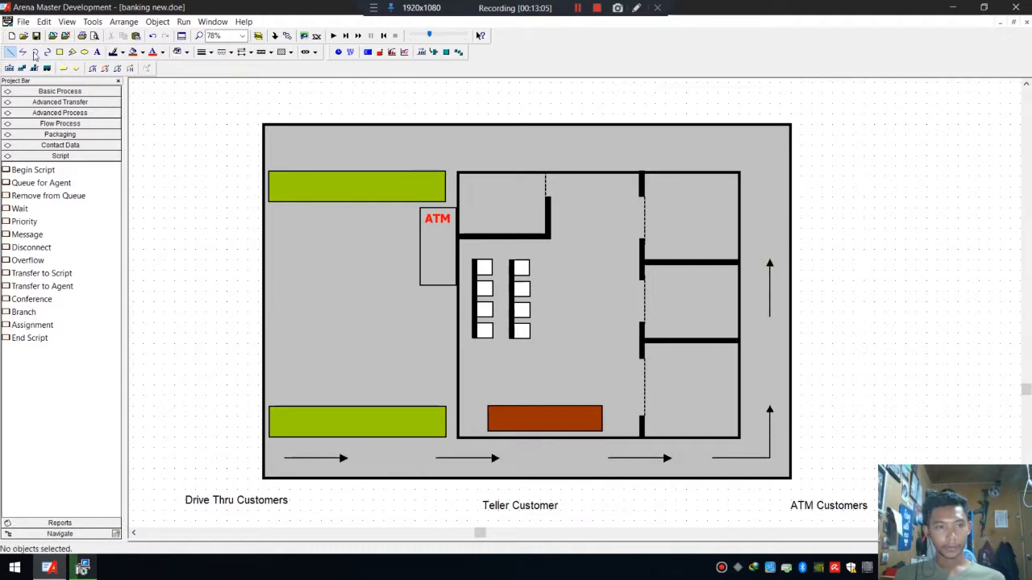
click(25, 52)
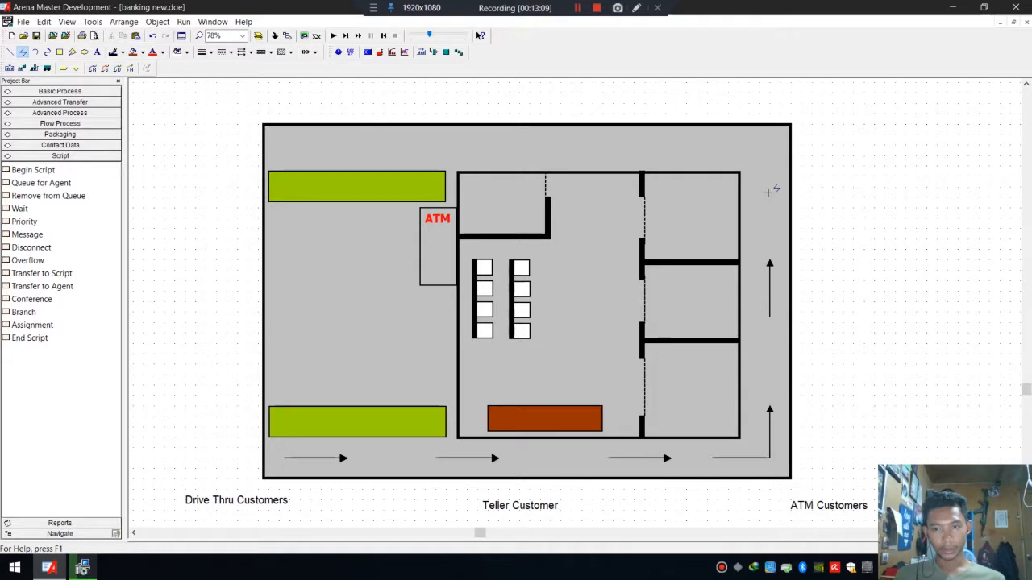
click(28, 52)
click(244, 55)
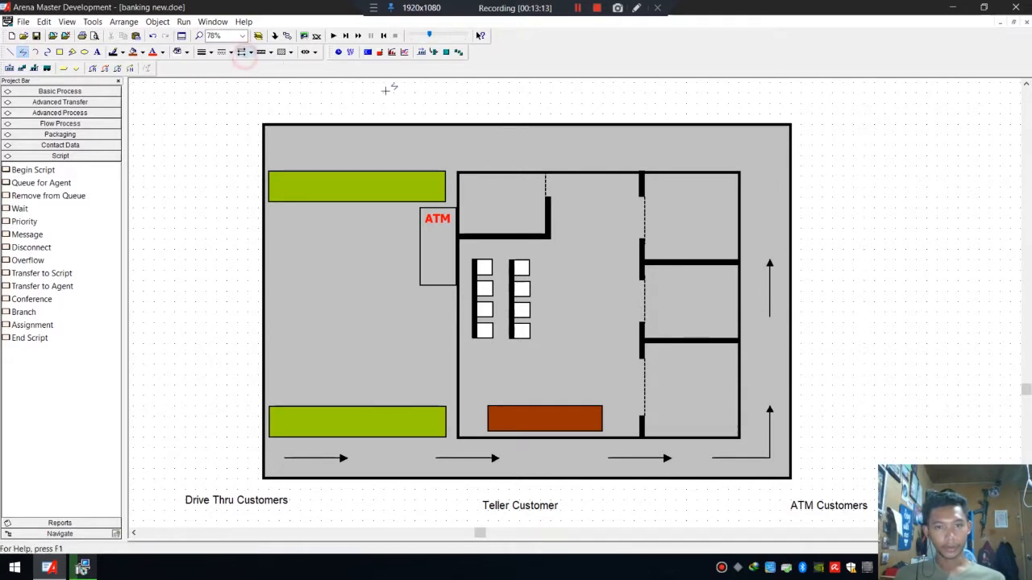
click(768, 218)
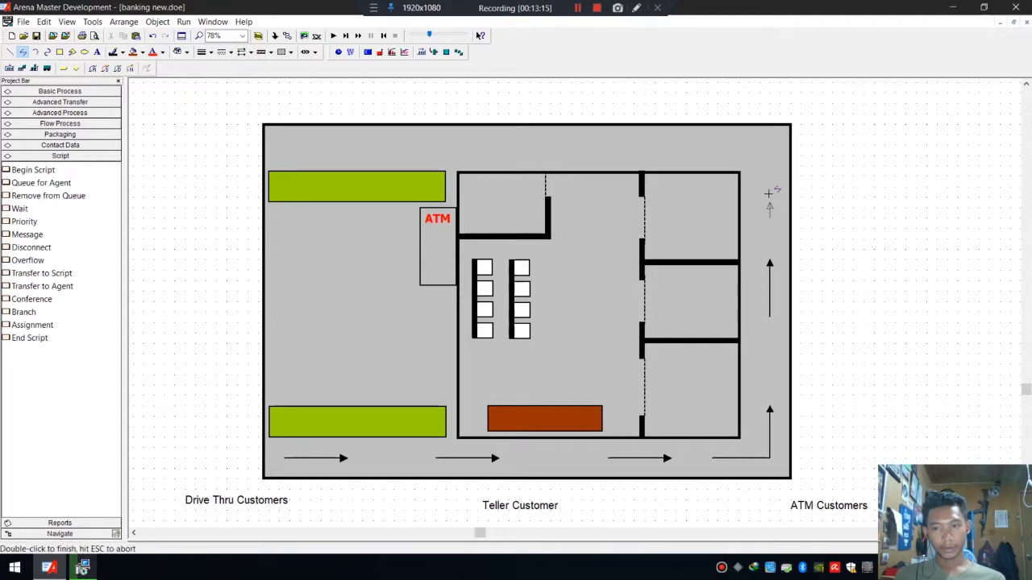
double_click(768, 150)
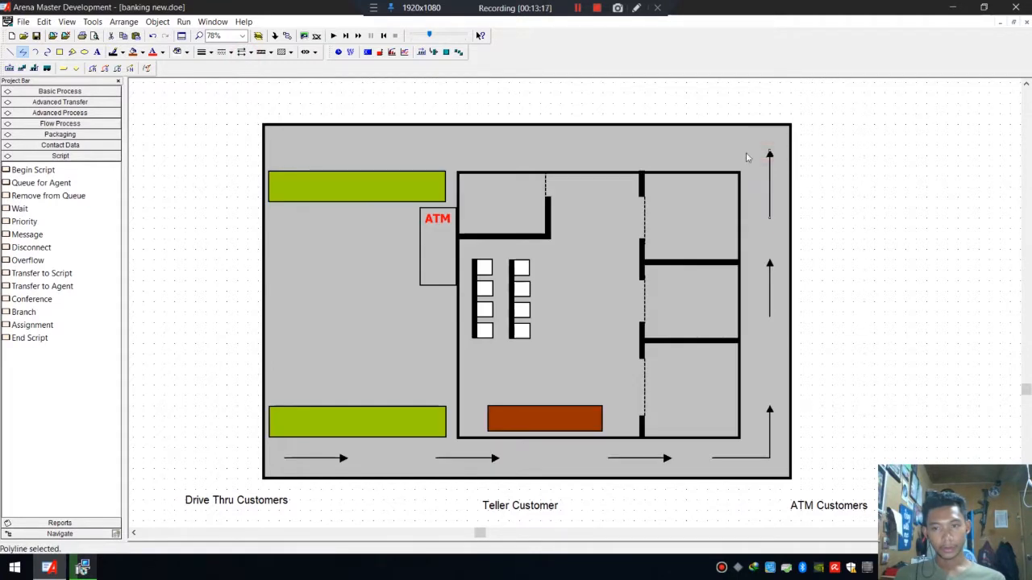
key(ctrl+z)
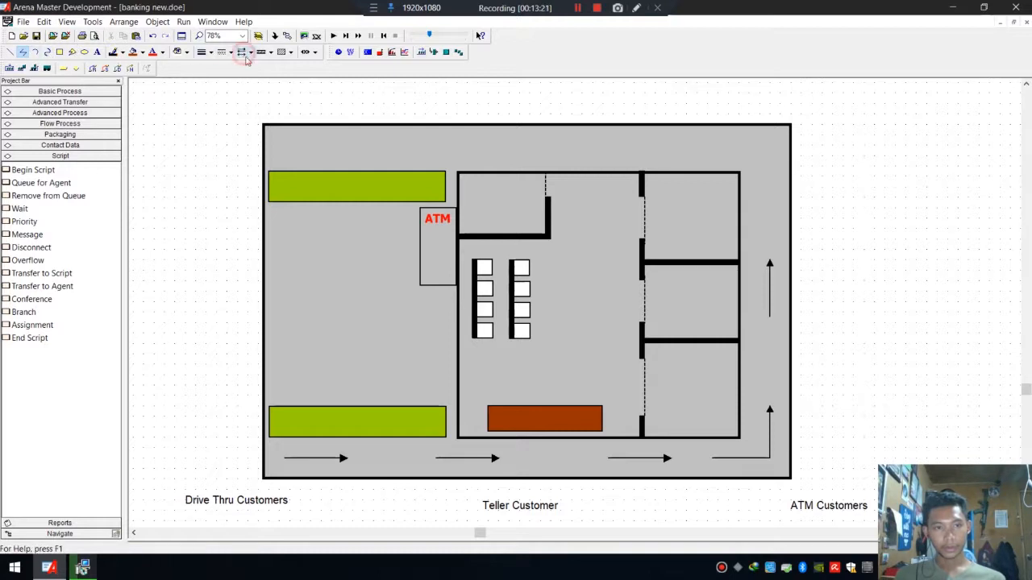
click(24, 53)
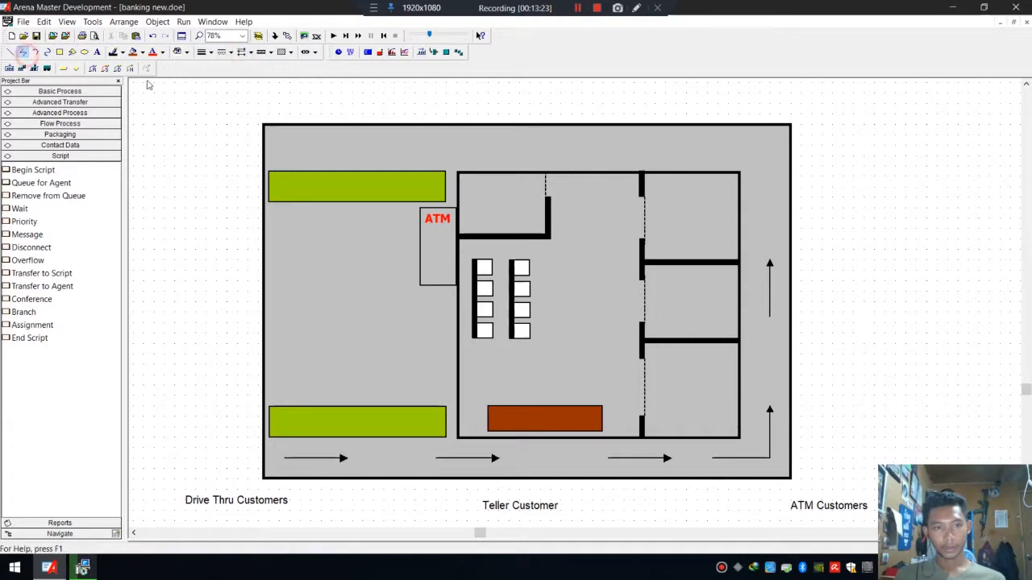
click(771, 215)
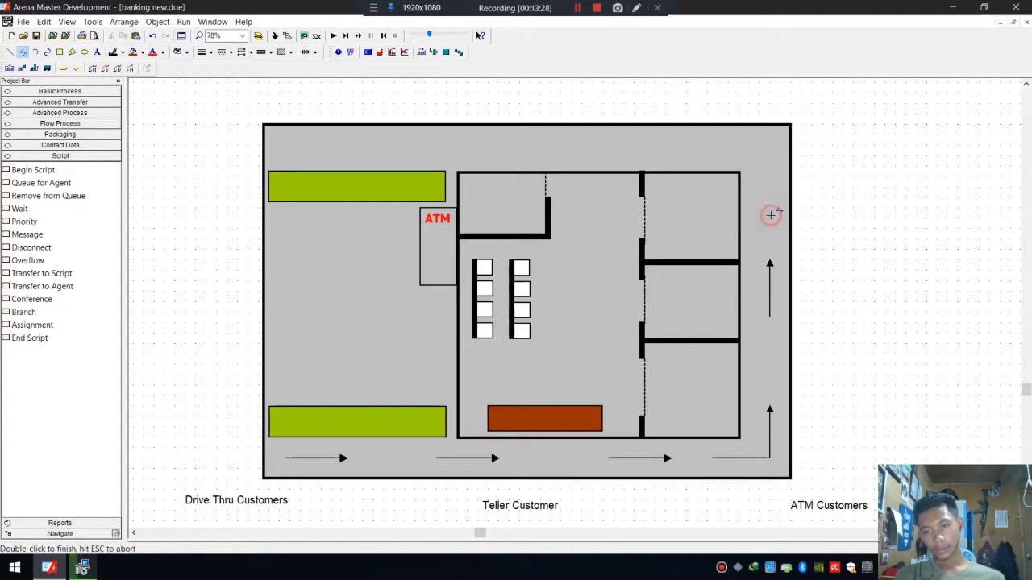
double_click(769, 150)
key(Delete)
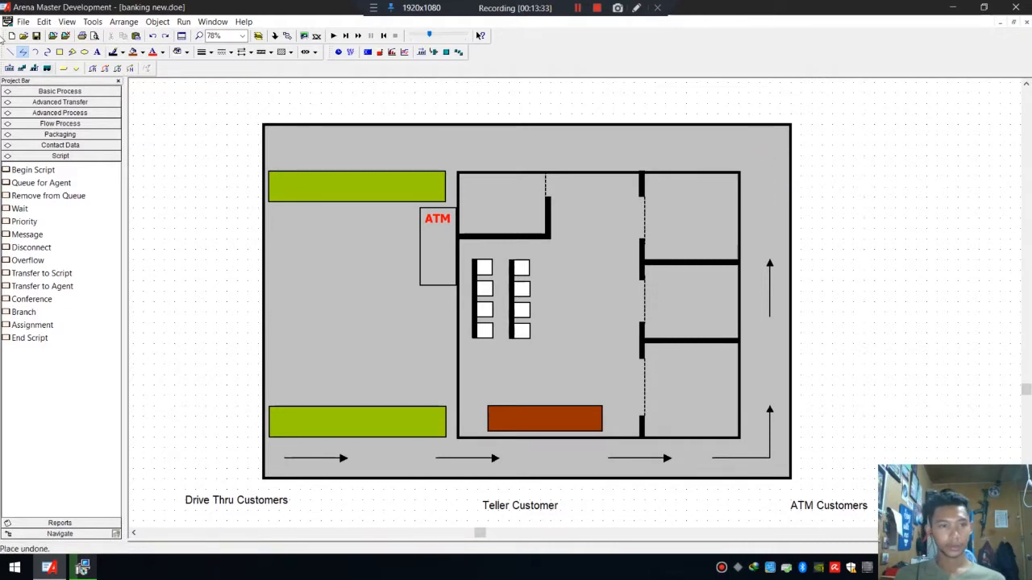
click(22, 51)
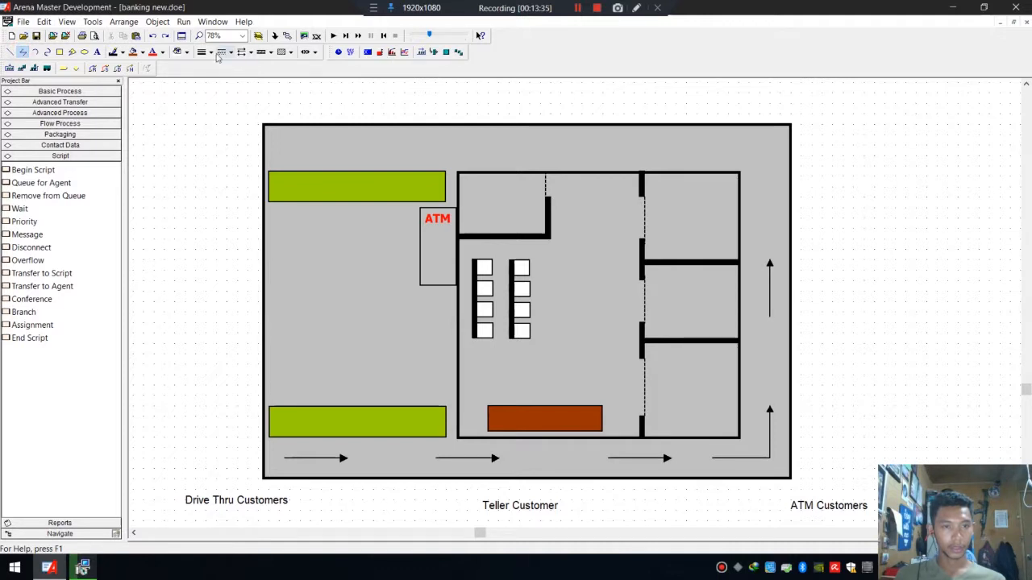
click(769, 232)
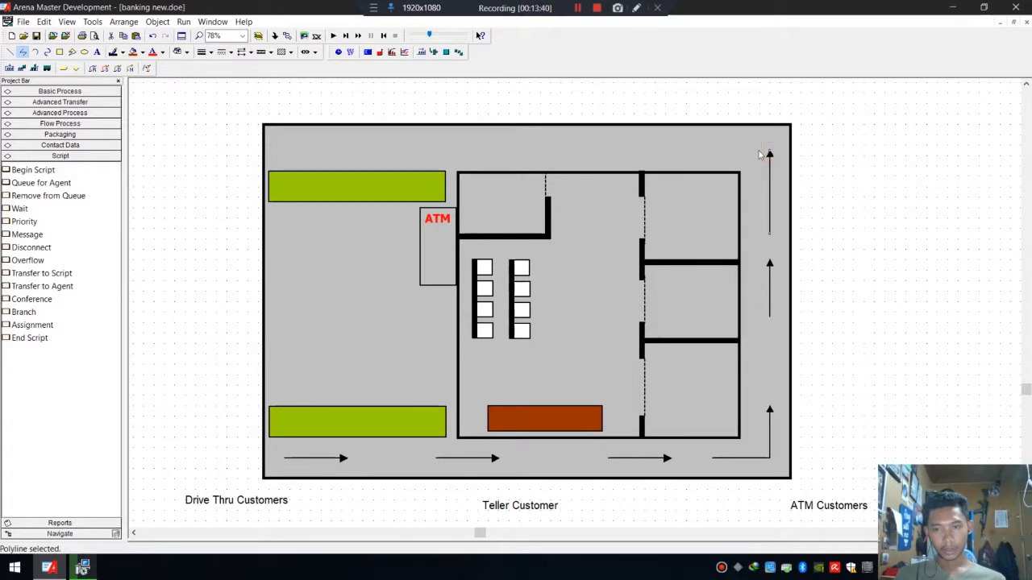
drag(769, 149, 720, 146)
key(ctrl+z)
key(ctrl+z)
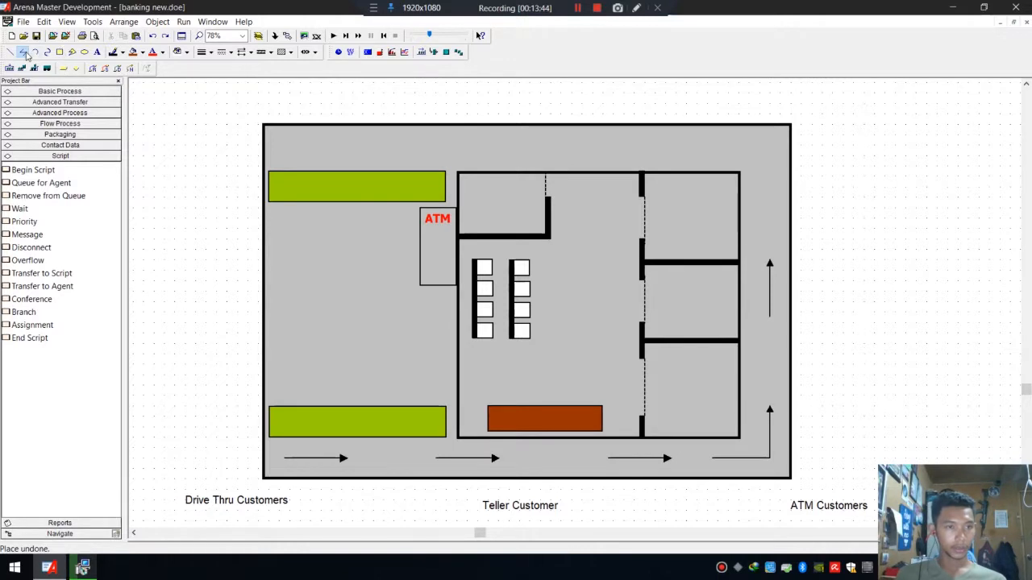
Draw an L-shaped polyline arrow running up the right side and turning left along the top of the building.
click(24, 52)
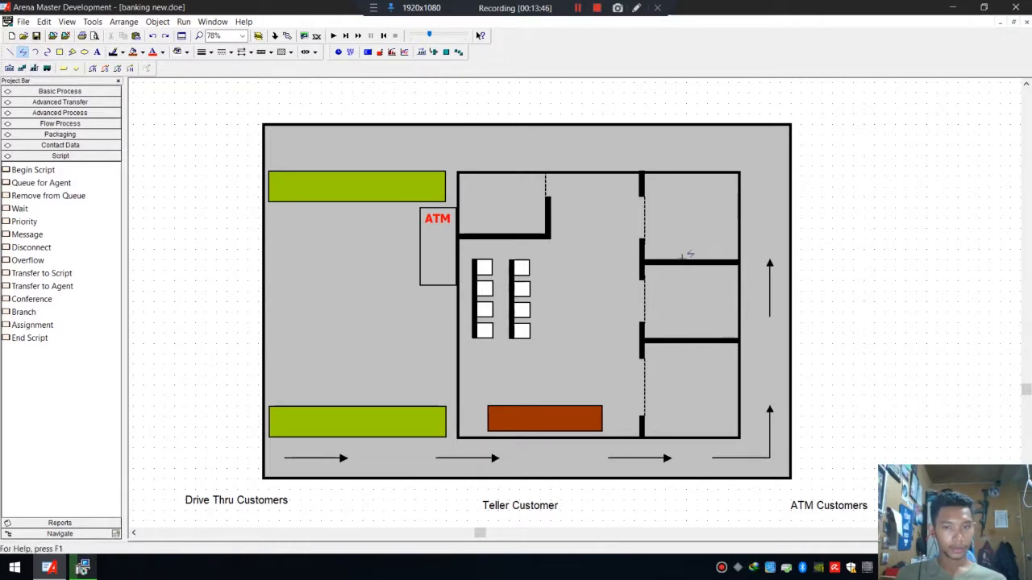
click(769, 231)
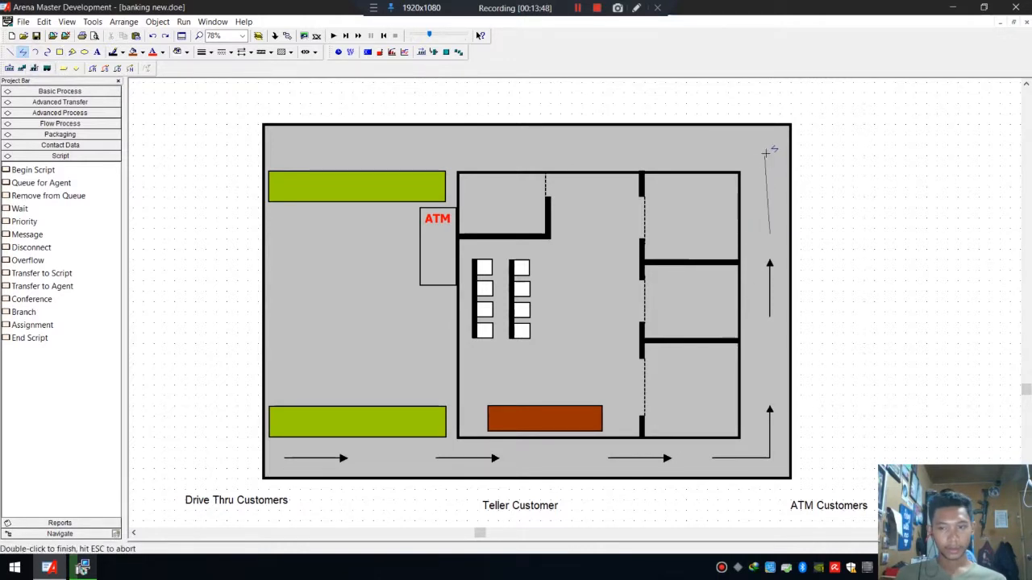
click(770, 150)
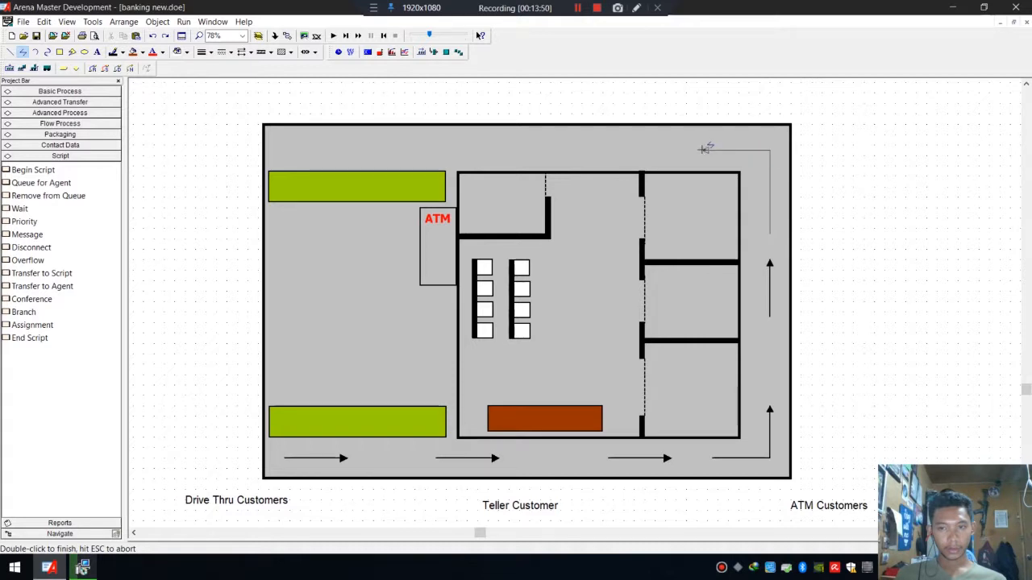
click(702, 150)
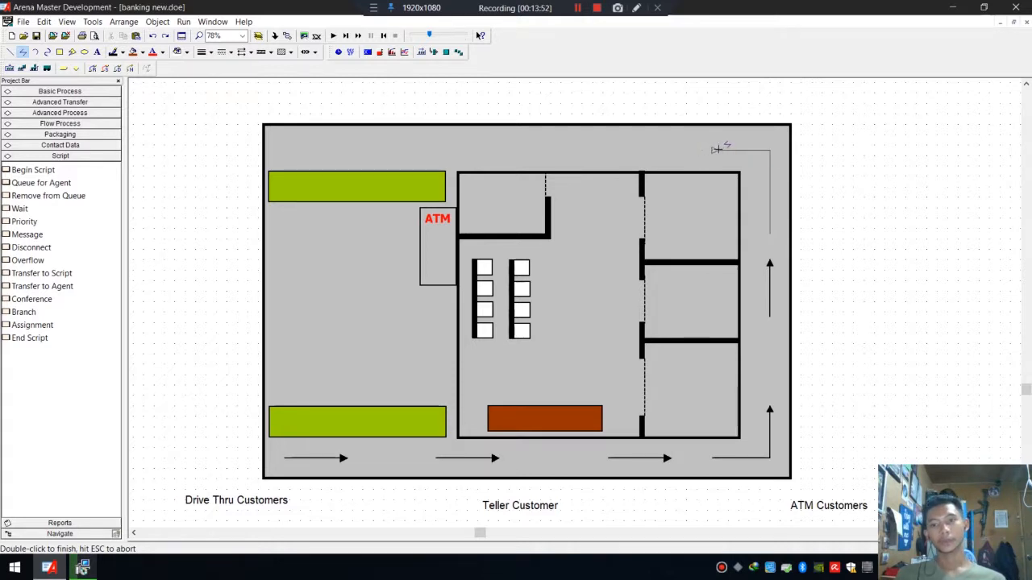
double_click(699, 150)
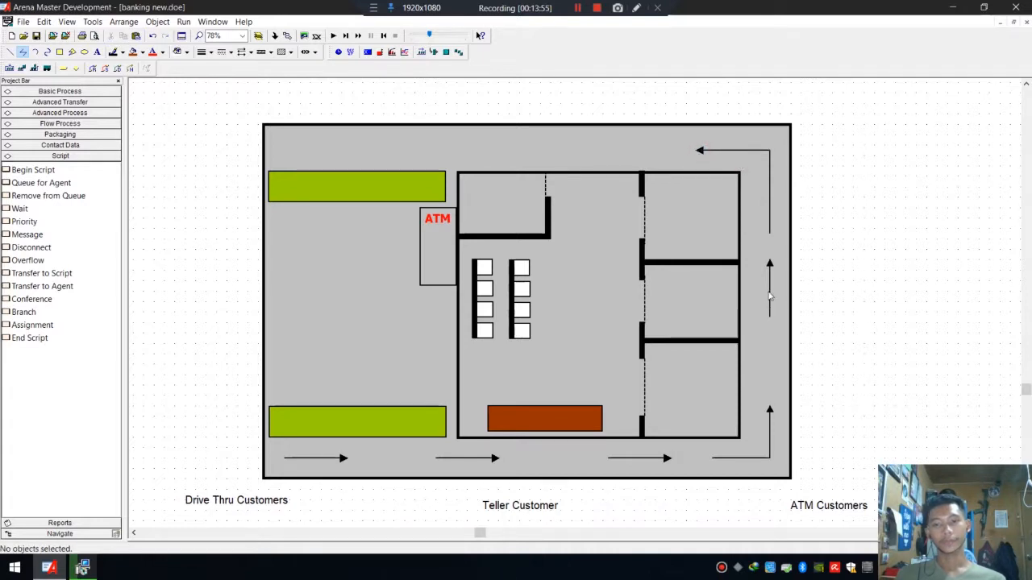
click(12, 54)
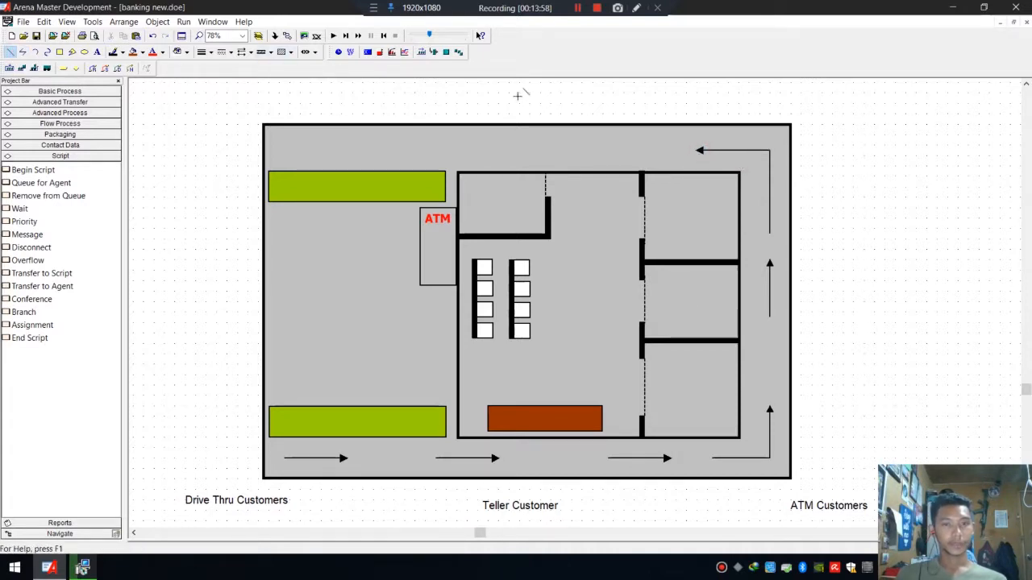
Draw a left-pointing arrow along the top of the building and add a second copy further left.
click(641, 145)
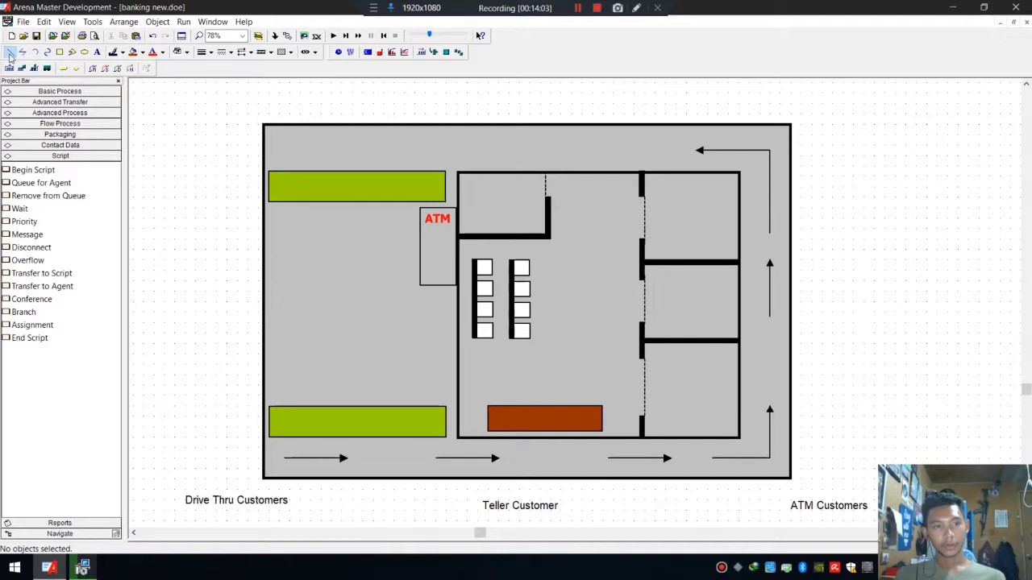
click(643, 148)
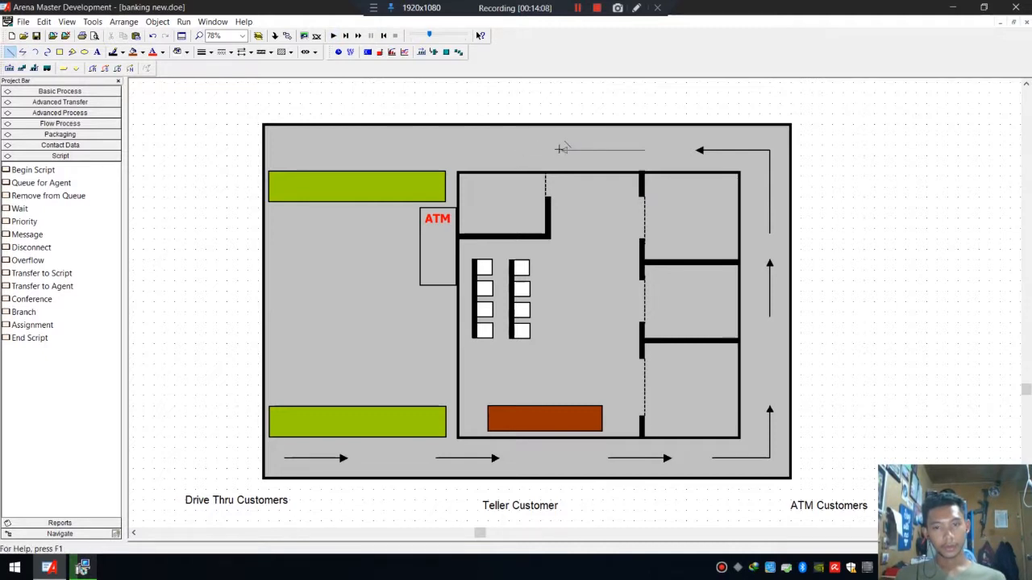
click(570, 149)
click(435, 137)
click(612, 151)
drag(615, 155, 417, 127)
Paste a third left-pointing arrow further left along the top of the building.
click(565, 138)
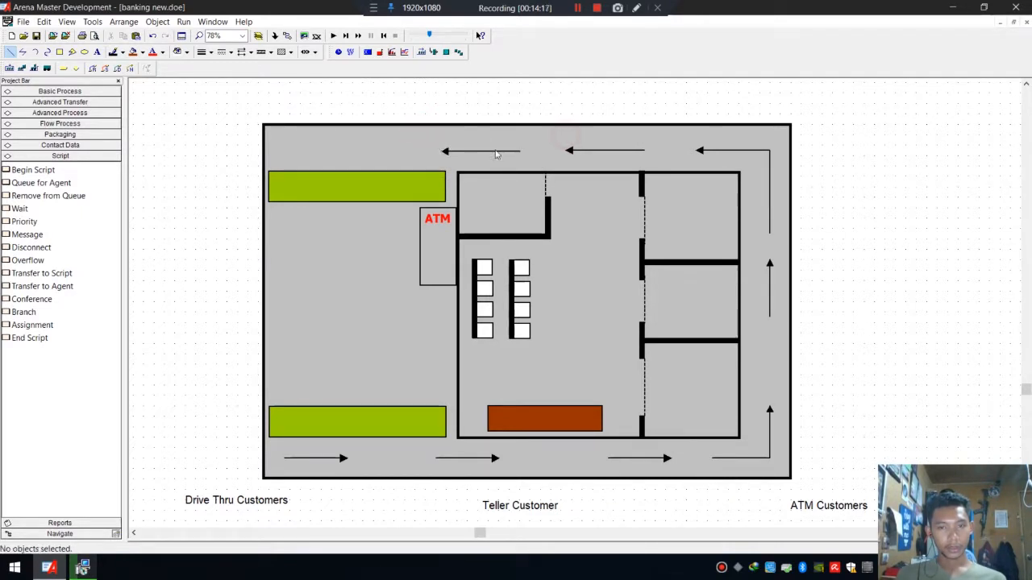
key(ctrl+v)
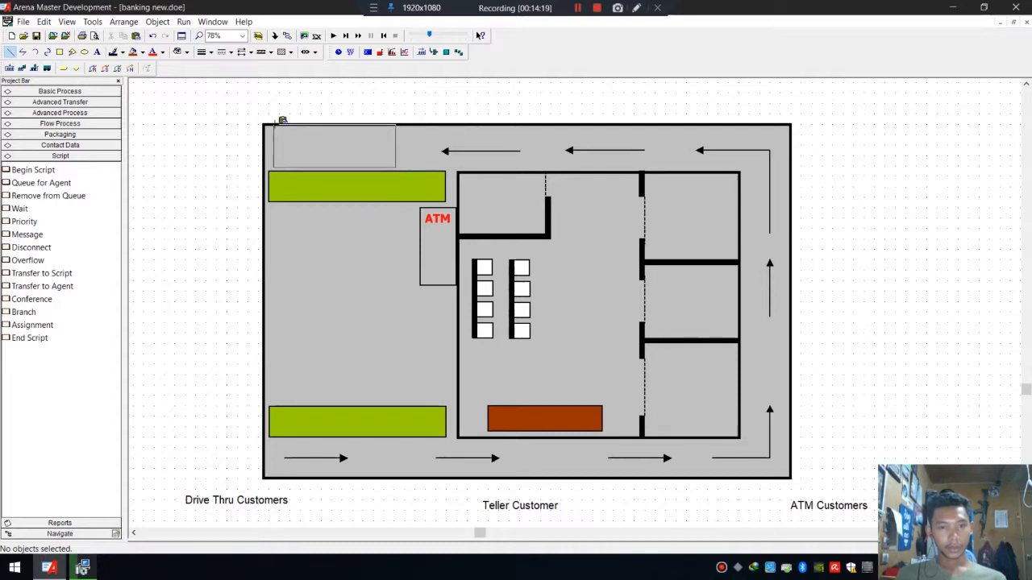
click(274, 127)
click(867, 133)
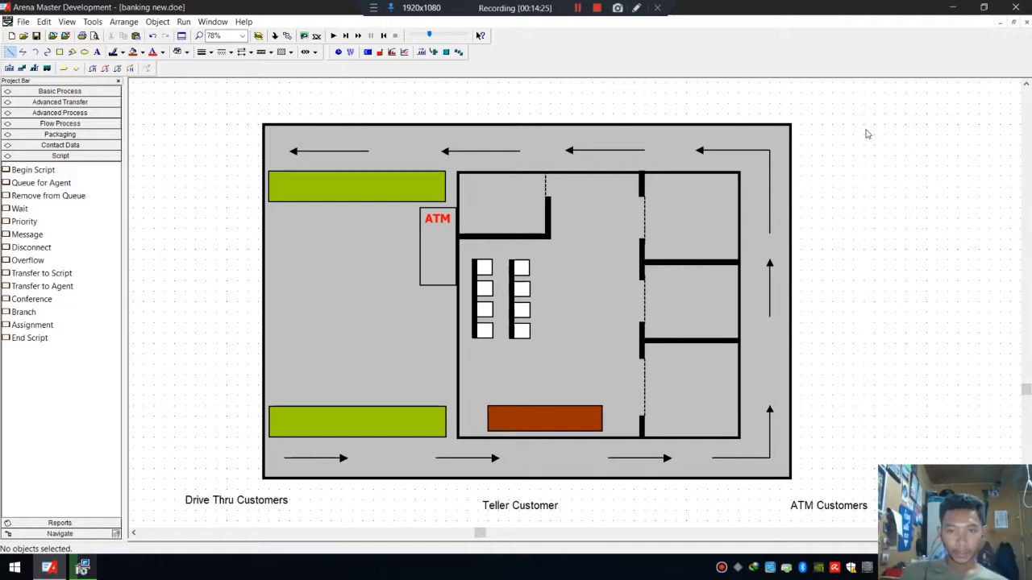
Fill the building's outer box with a diagonal hatch pattern.
click(560, 128)
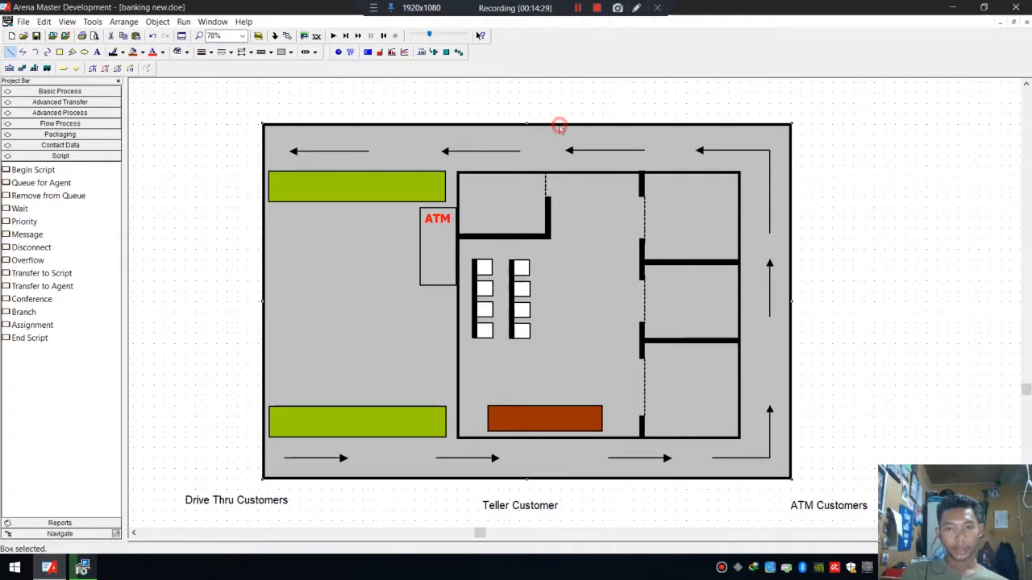
click(289, 51)
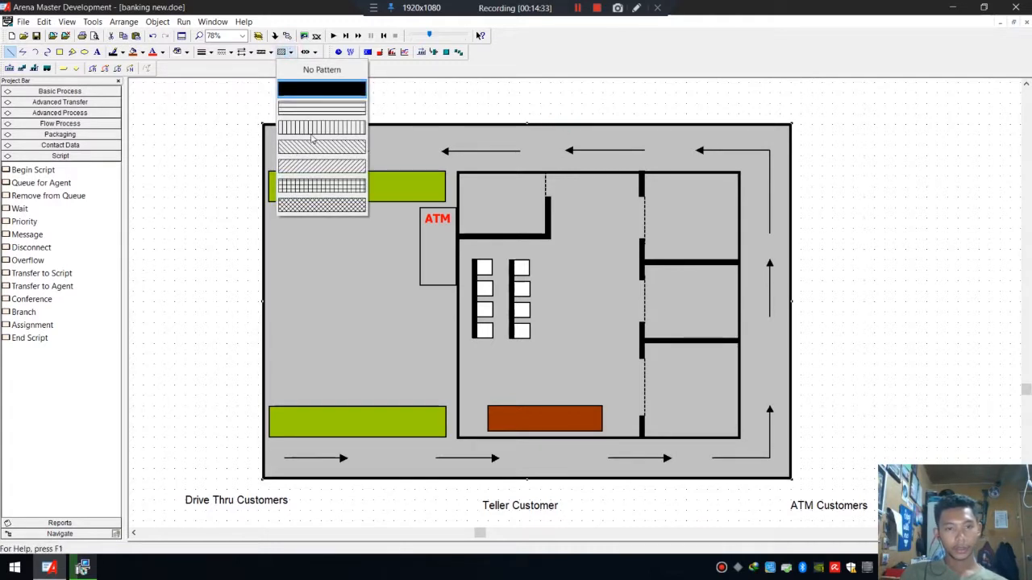
click(315, 167)
click(858, 190)
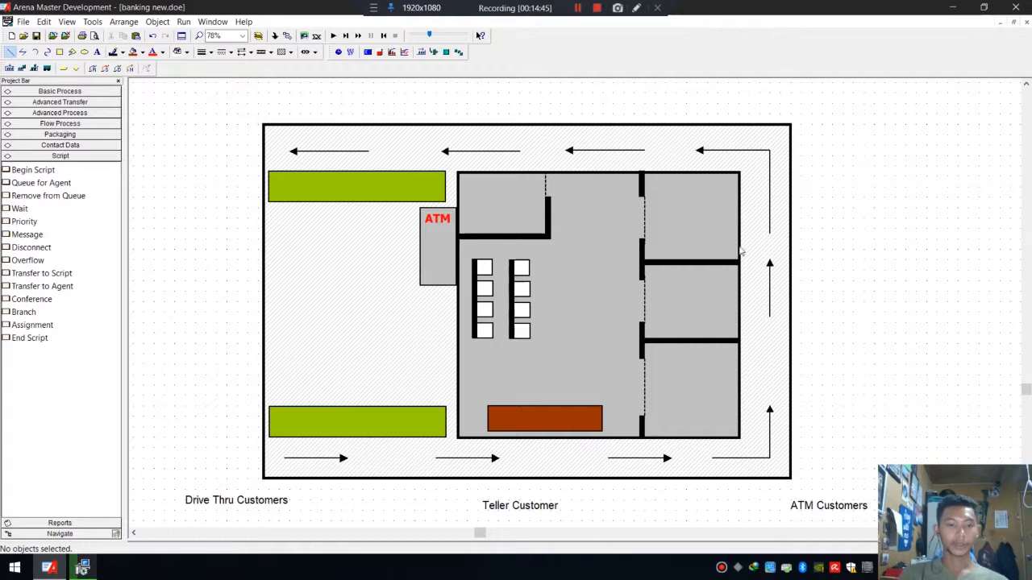
scroll(864, 252, down, 2)
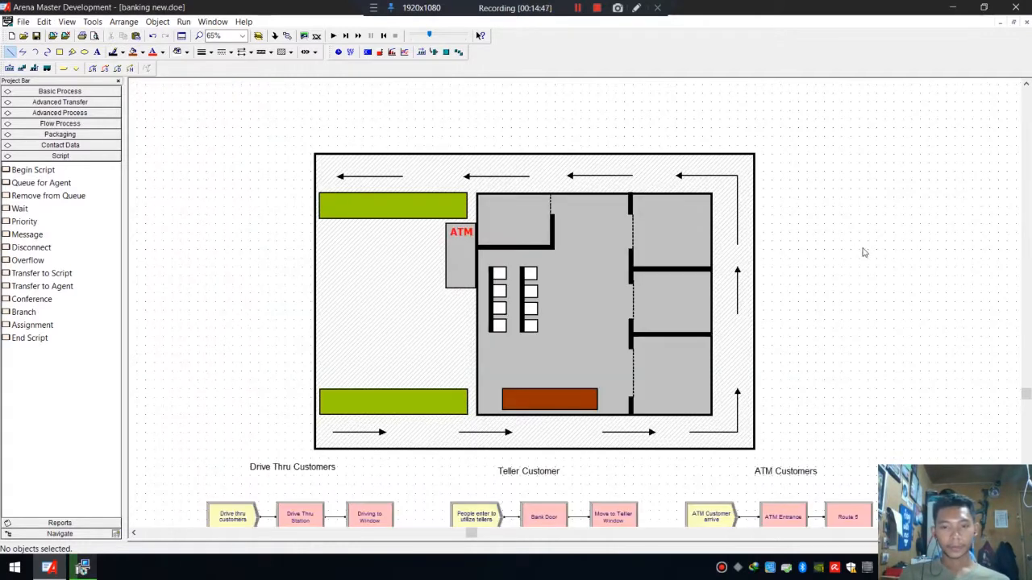
scroll(864, 253, down, 1)
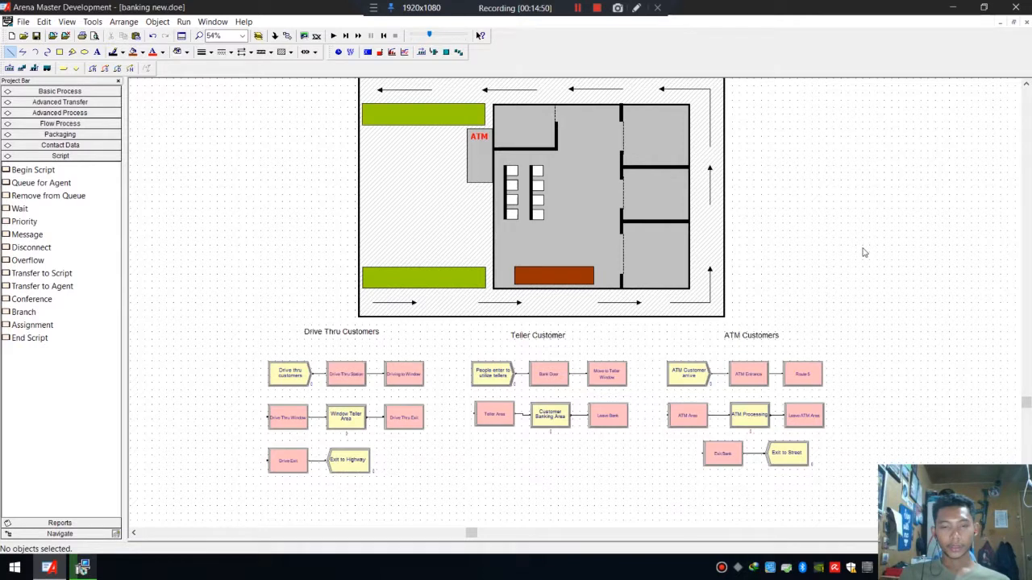
scroll(864, 253, up, 1)
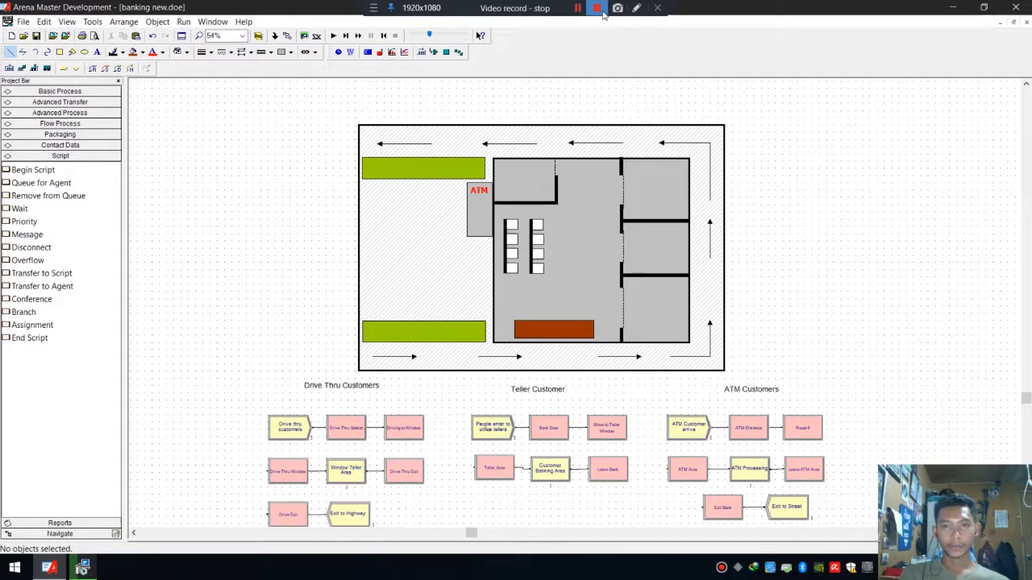
click(597, 8)
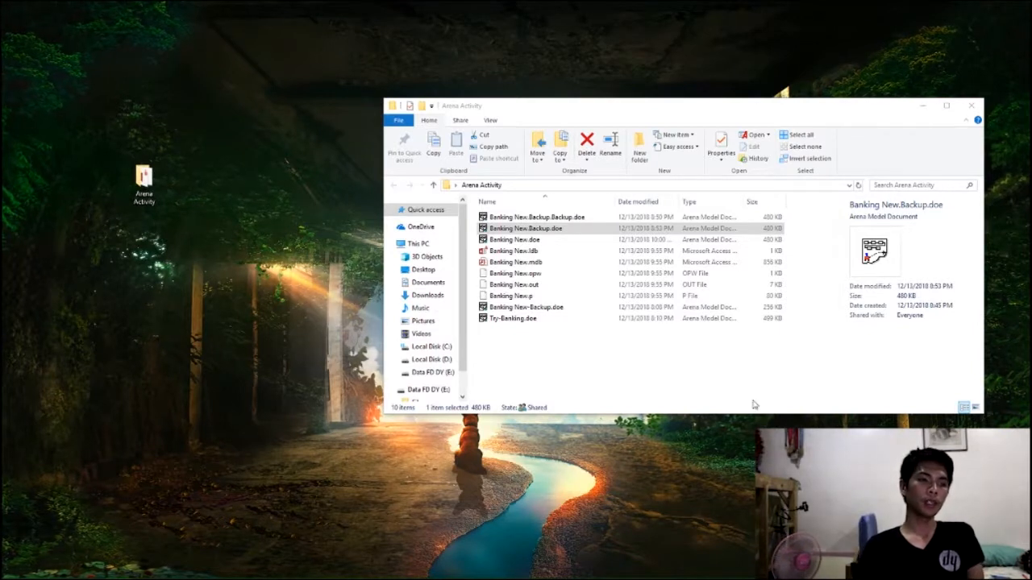
Open the Banking New.doe model from the Arena Activity folder.
click(544, 230)
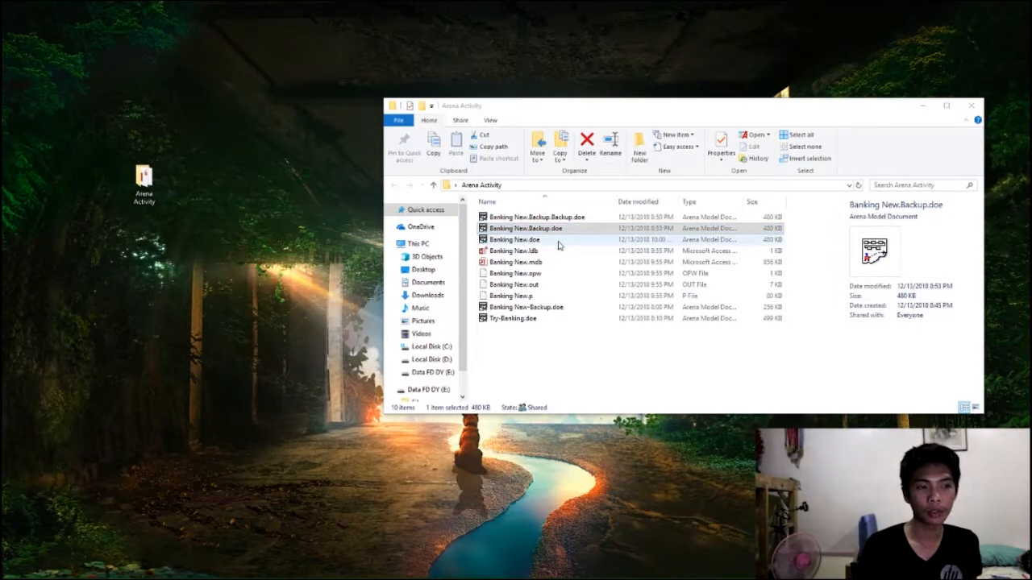
double_click(559, 242)
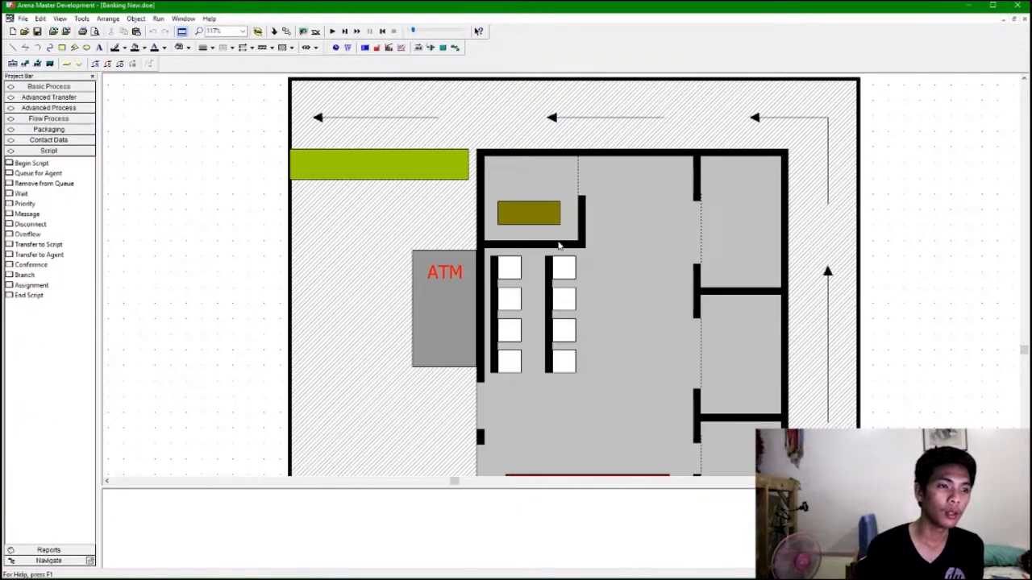
scroll(584, 233, down, 3)
scroll(686, 250, down, 3)
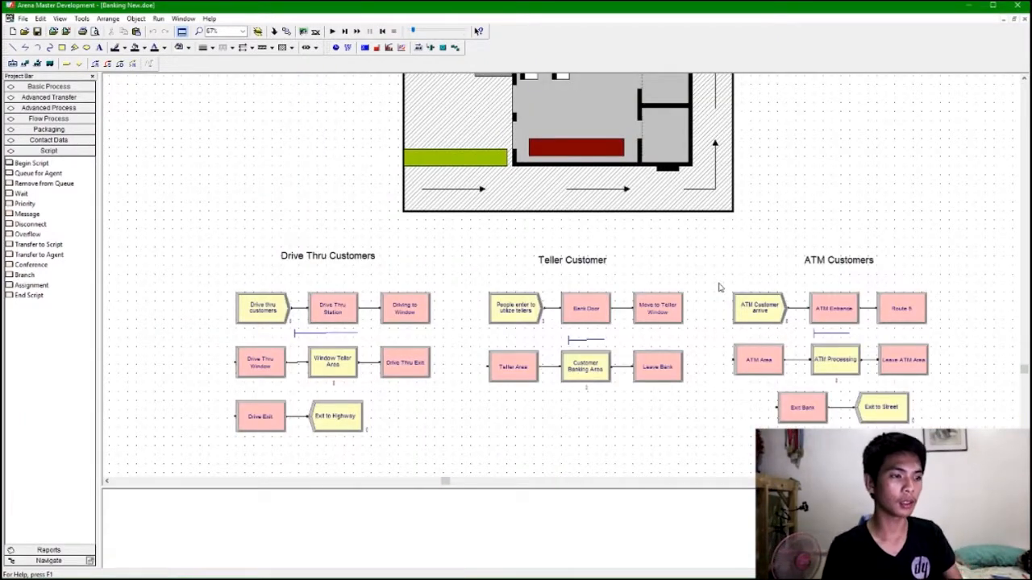
scroll(712, 326, up, 3)
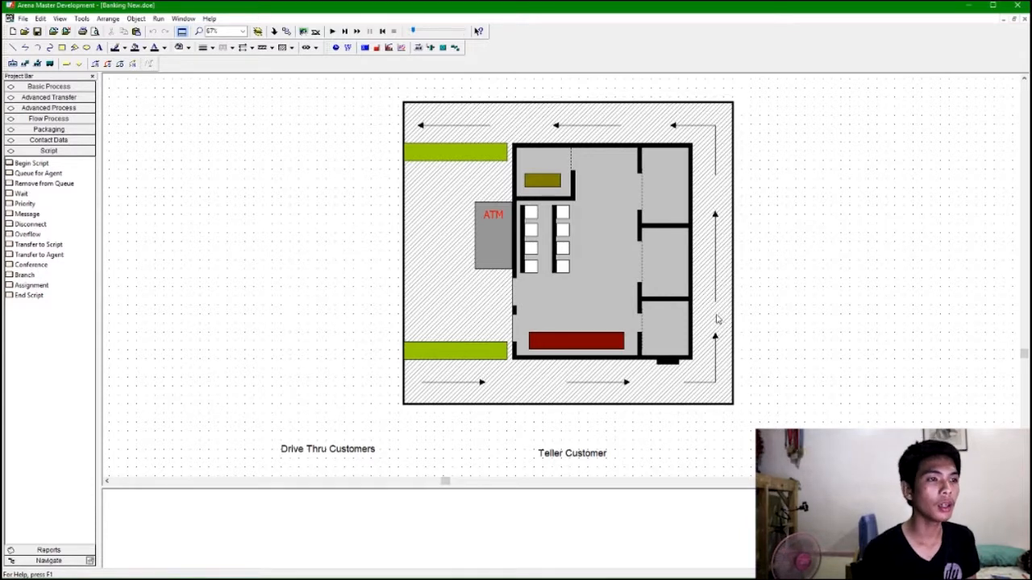
Show the Animate Transfer toolbar and dock it beside the other toolbars.
right_click(524, 55)
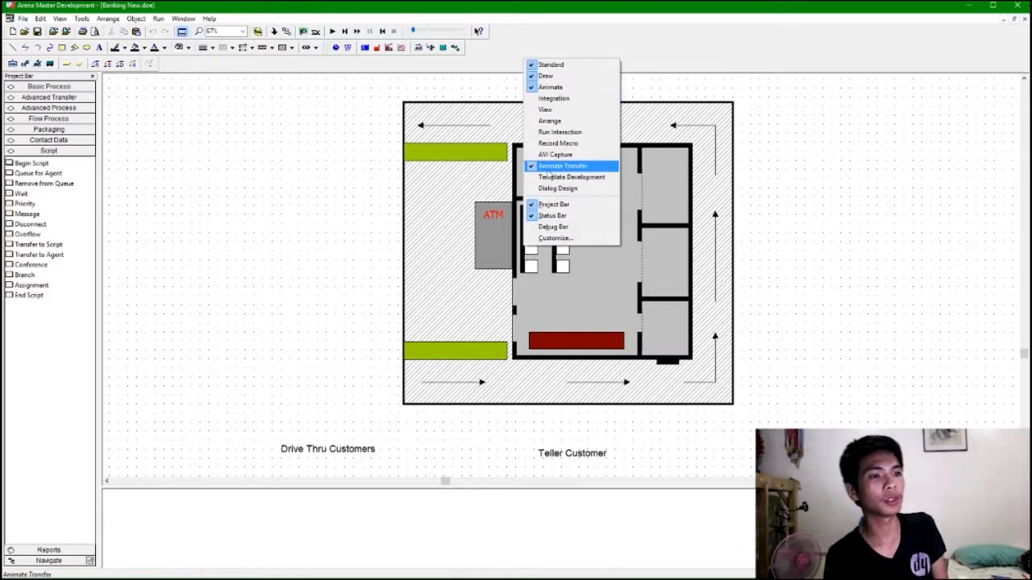
click(507, 68)
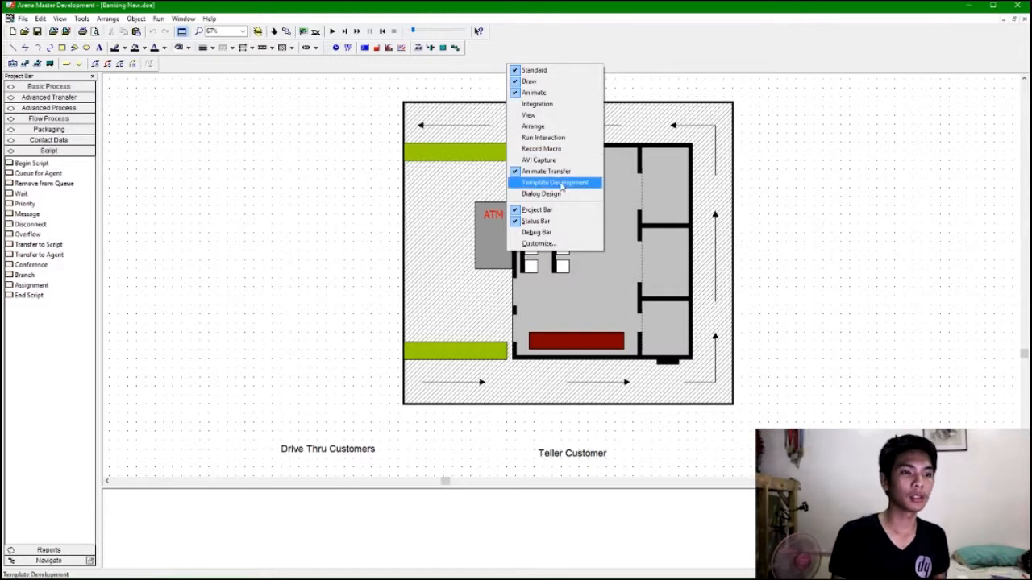
click(532, 171)
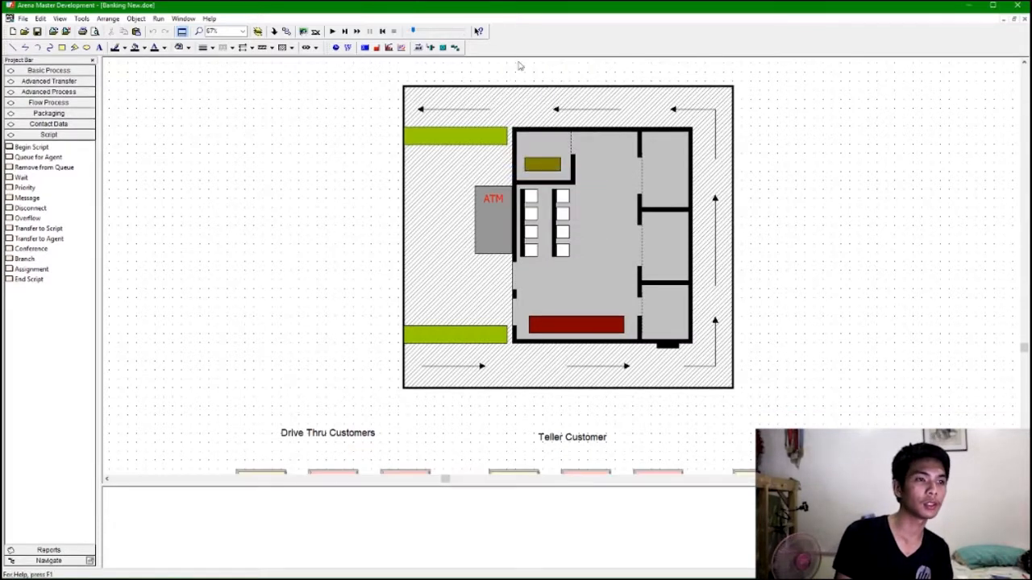
right_click(513, 46)
click(532, 155)
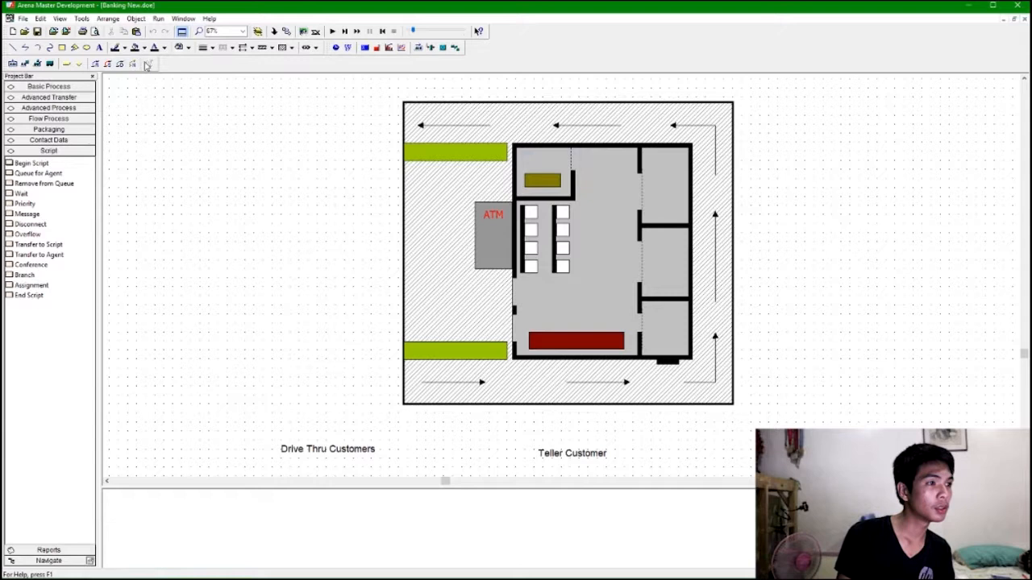
drag(157, 64, 638, 55)
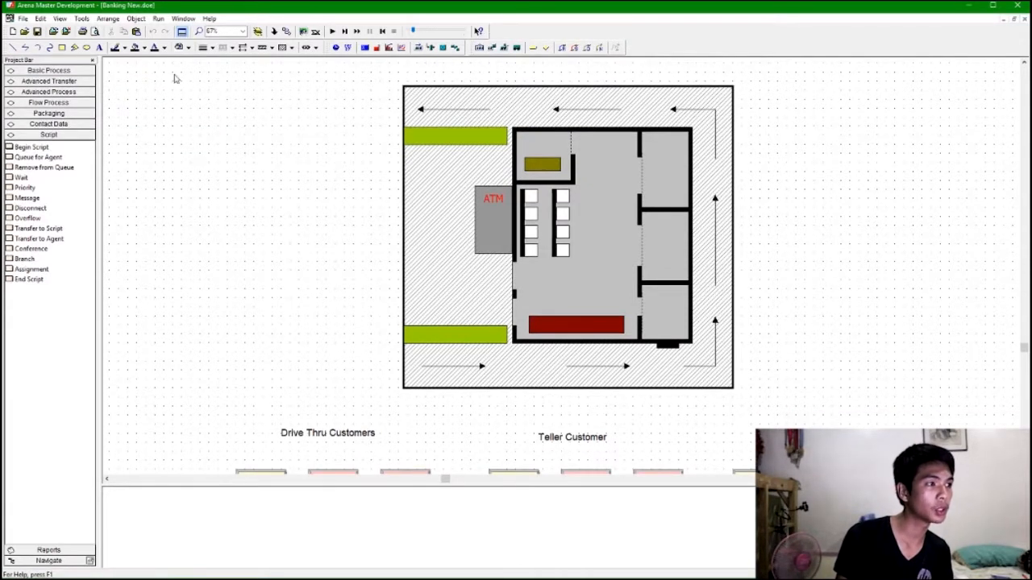
mouse_move(6, 50)
mouse_down()
mouse_move(919, 34)
mouse_move(473, 53)
mouse_move(331, 42)
mouse_move(14, 50)
mouse_up()
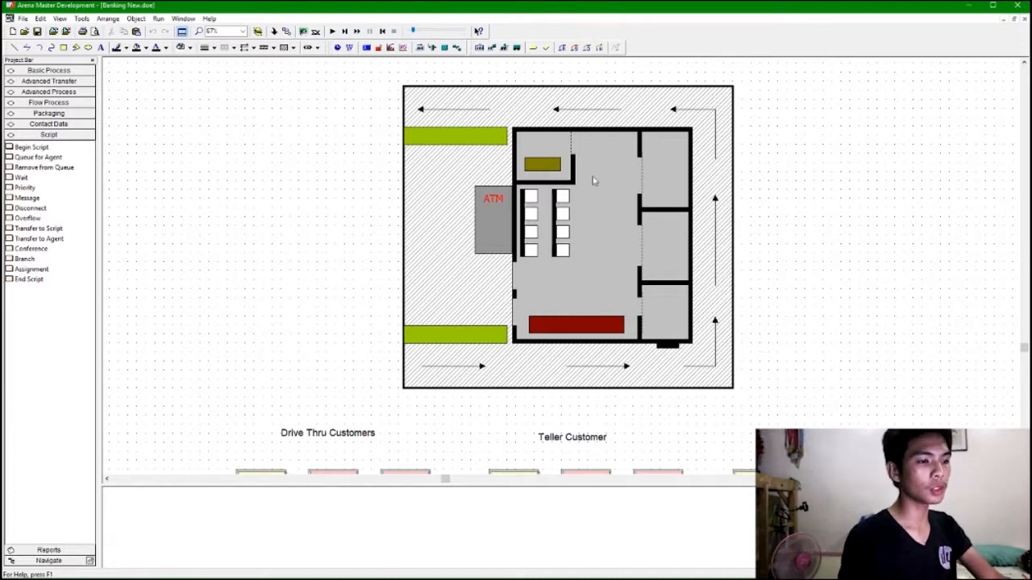
Rename the Route 5 module in the ATM Customers flow as Go to ATM.
scroll(748, 352, down, 3)
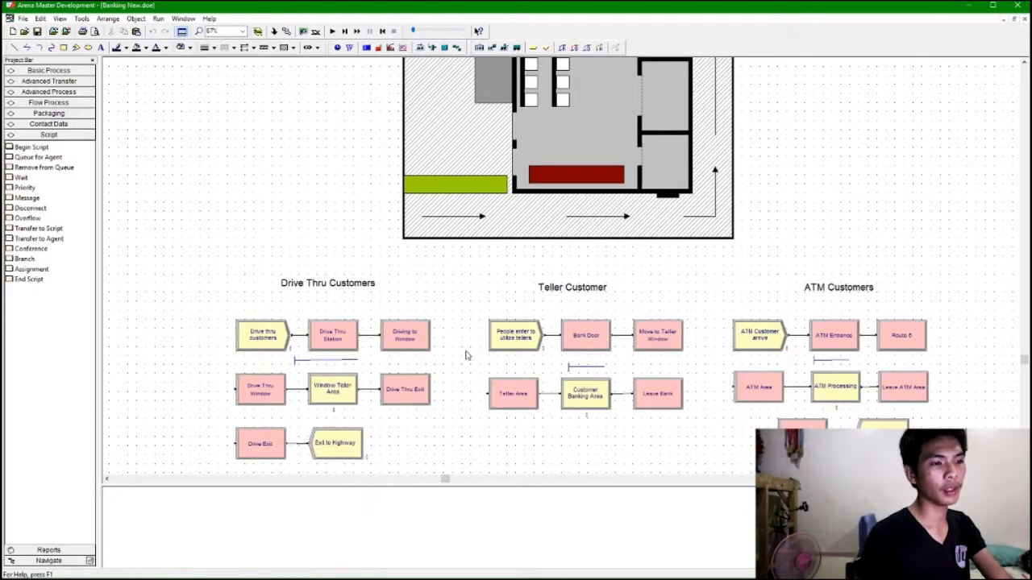
click(427, 340)
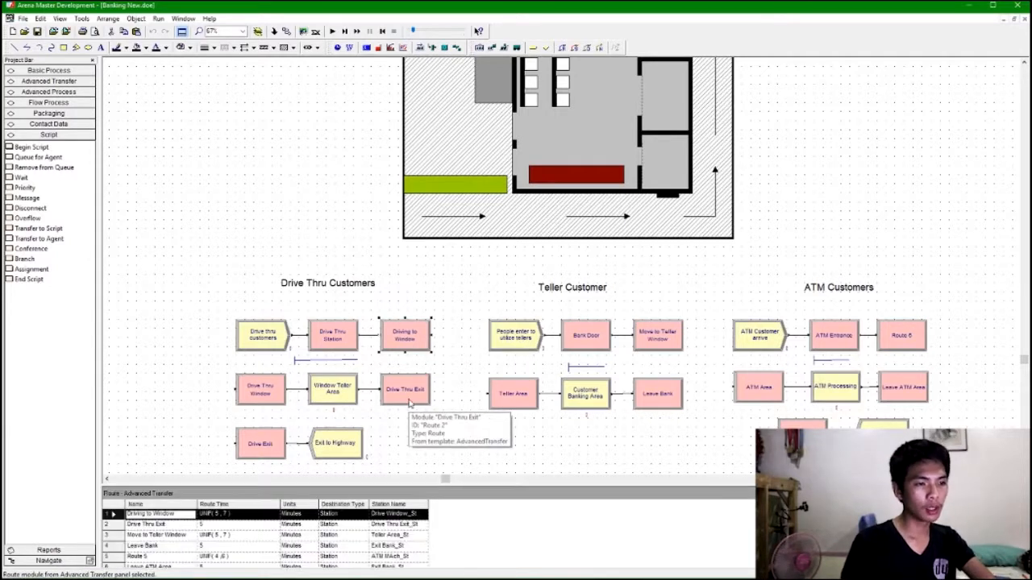
click(414, 391)
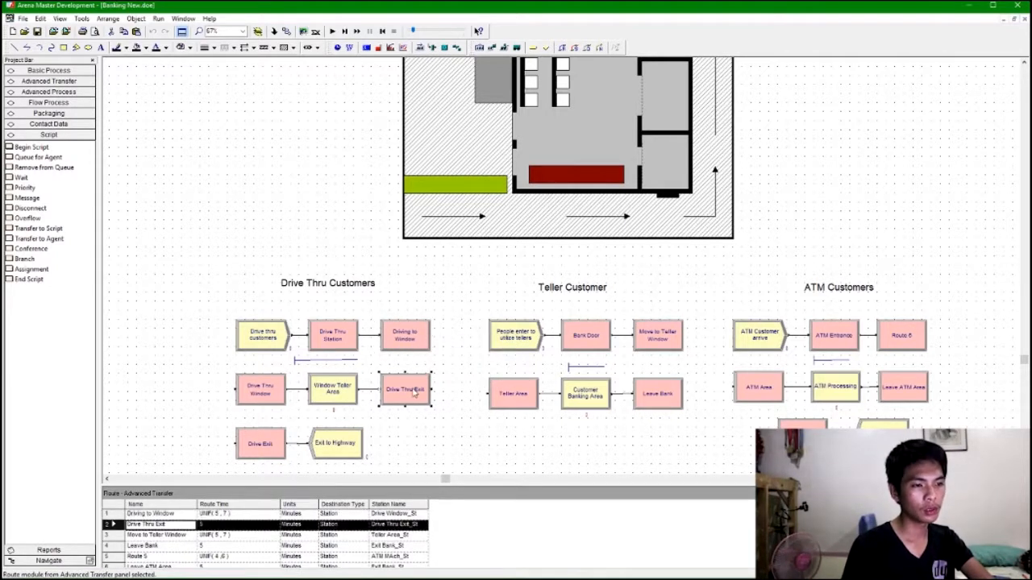
click(649, 348)
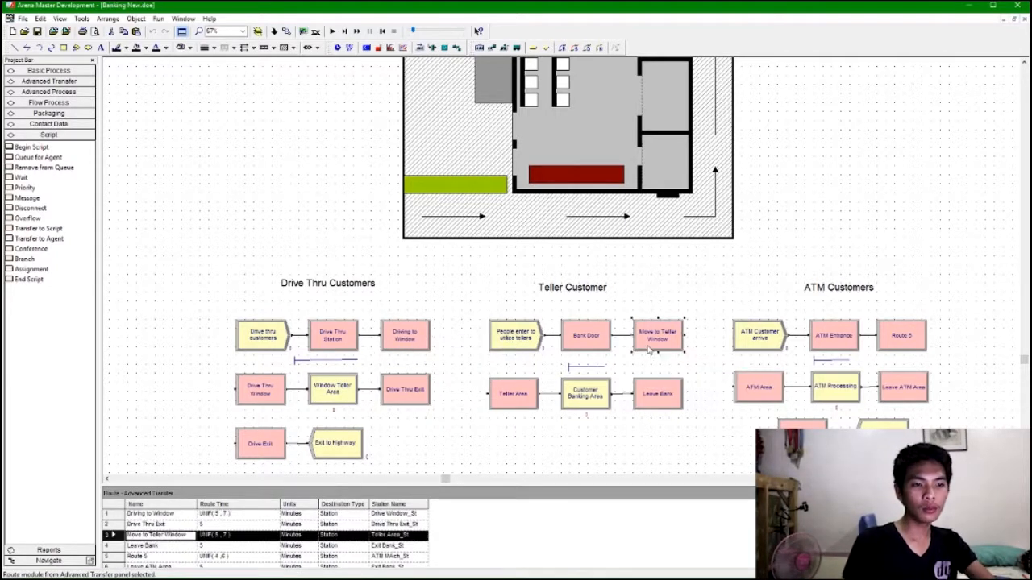
click(661, 392)
click(901, 341)
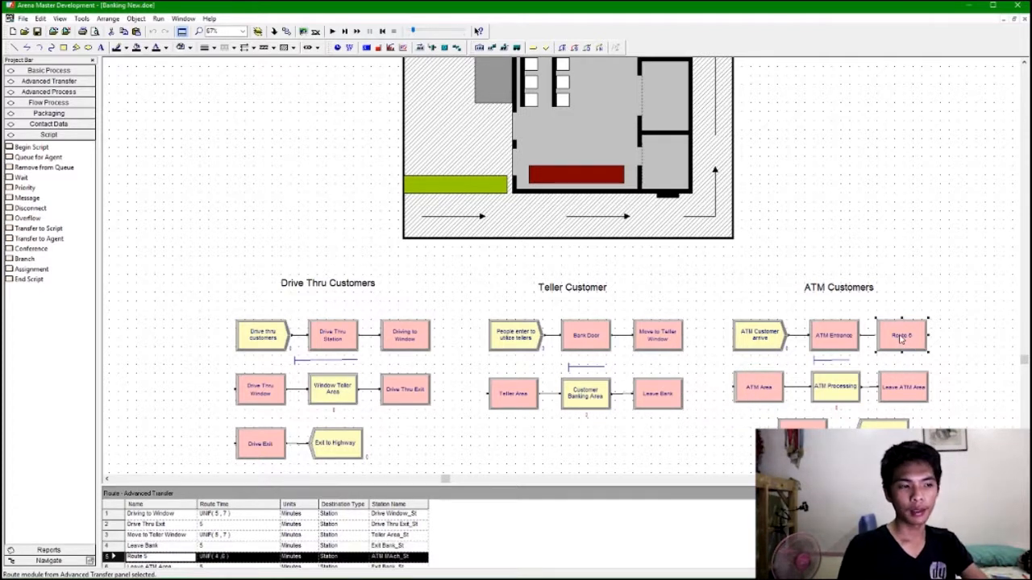
click(154, 558)
text(Mo)
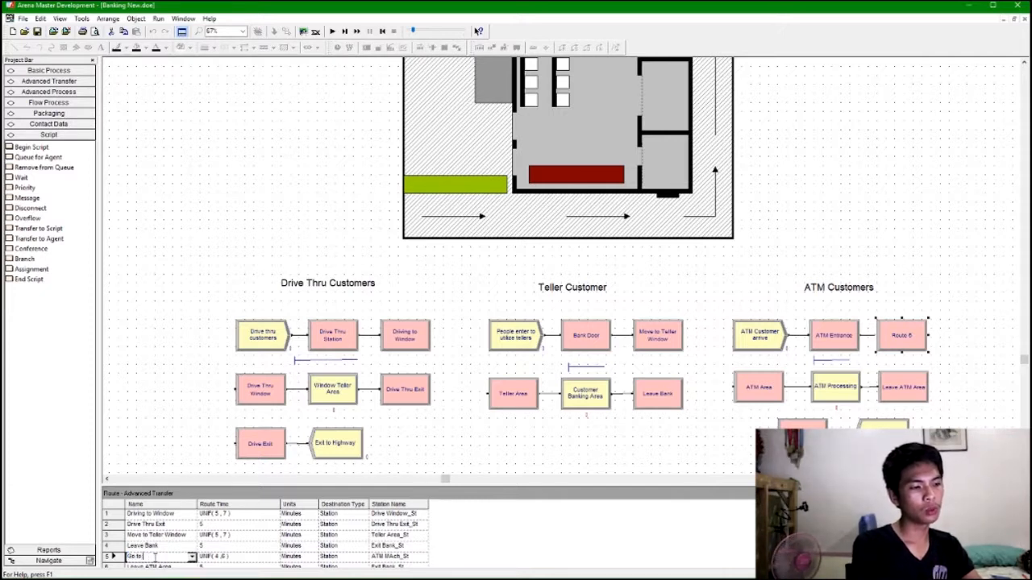
text(to ATM)
key(Tab)
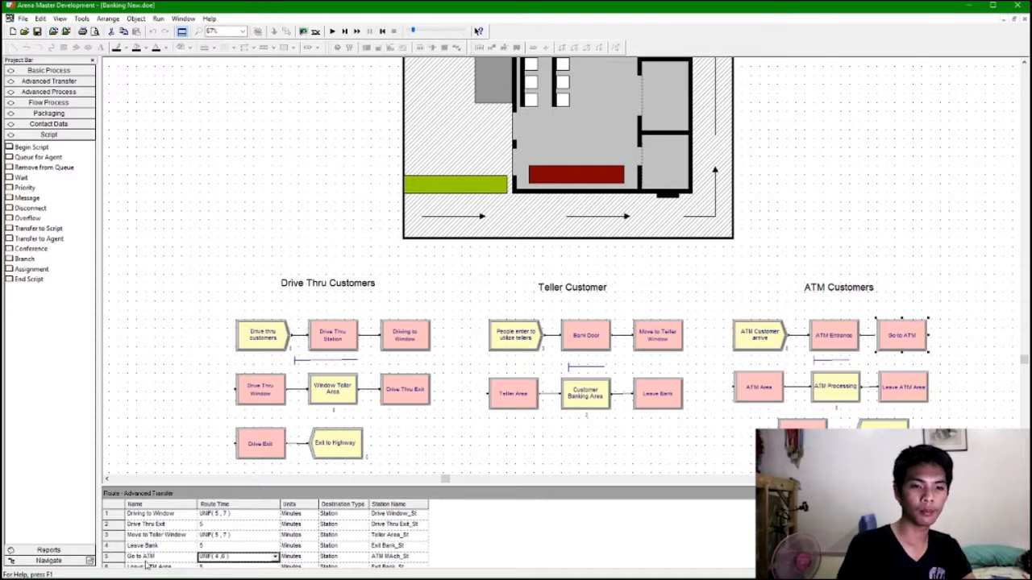
click(887, 389)
click(894, 137)
scroll(863, 175, up, 3)
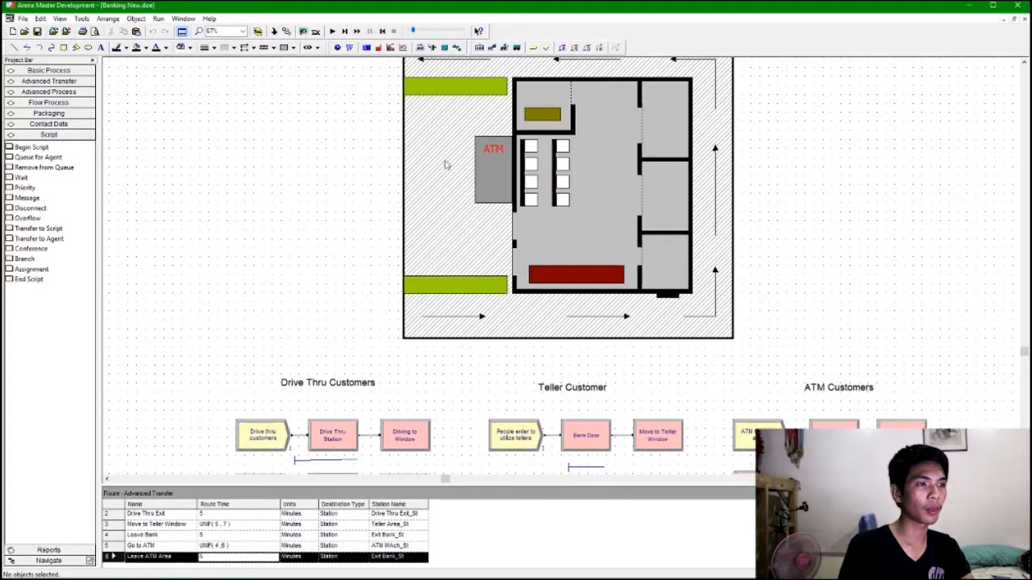
scroll(716, 210, up, 2)
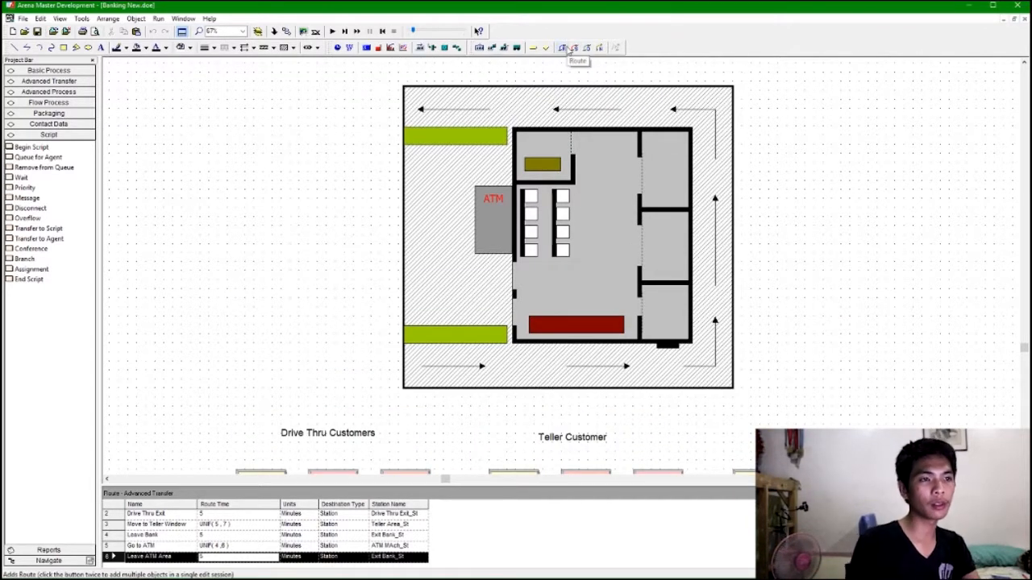
scroll(489, 357, down, 4)
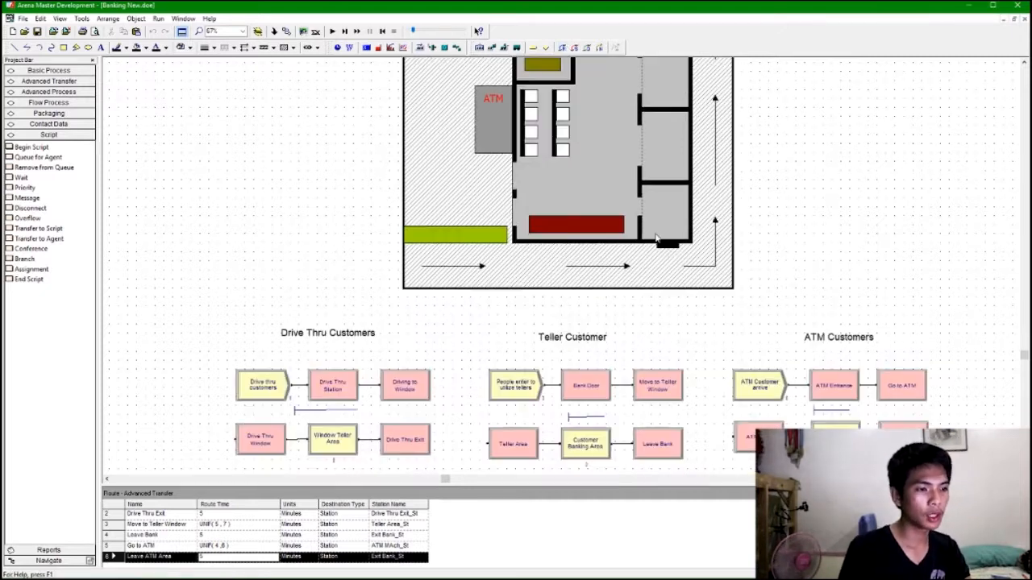
Add an animation route from Drive Thru_St to Drive Window_St along the bottom drive-thru lane.
click(564, 48)
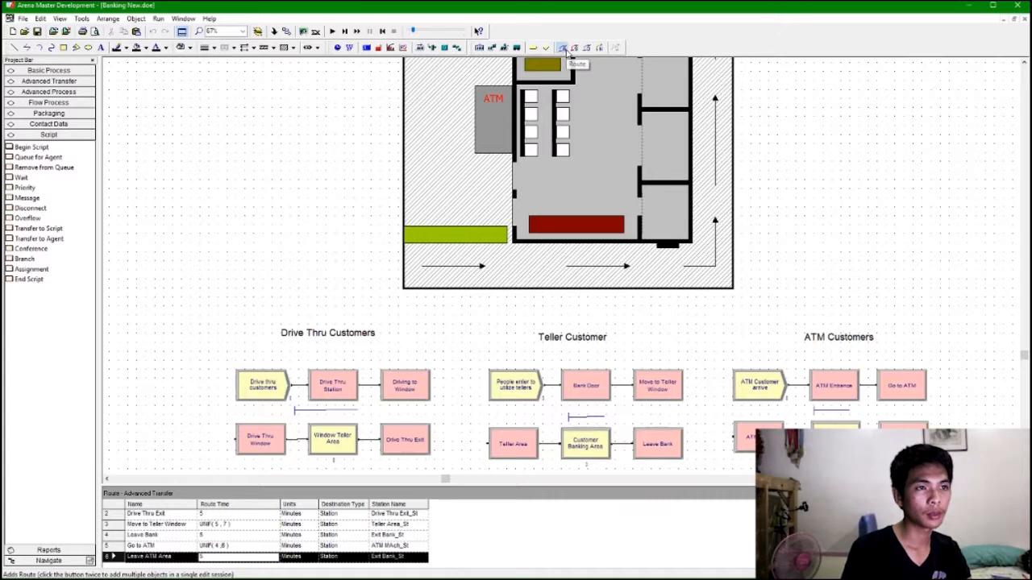
click(342, 298)
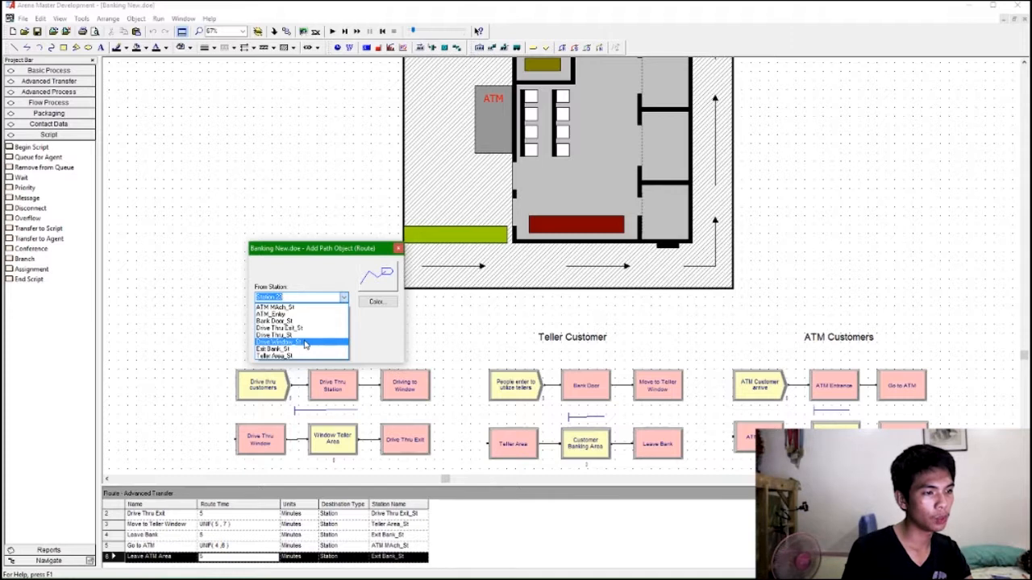
click(345, 298)
click(344, 321)
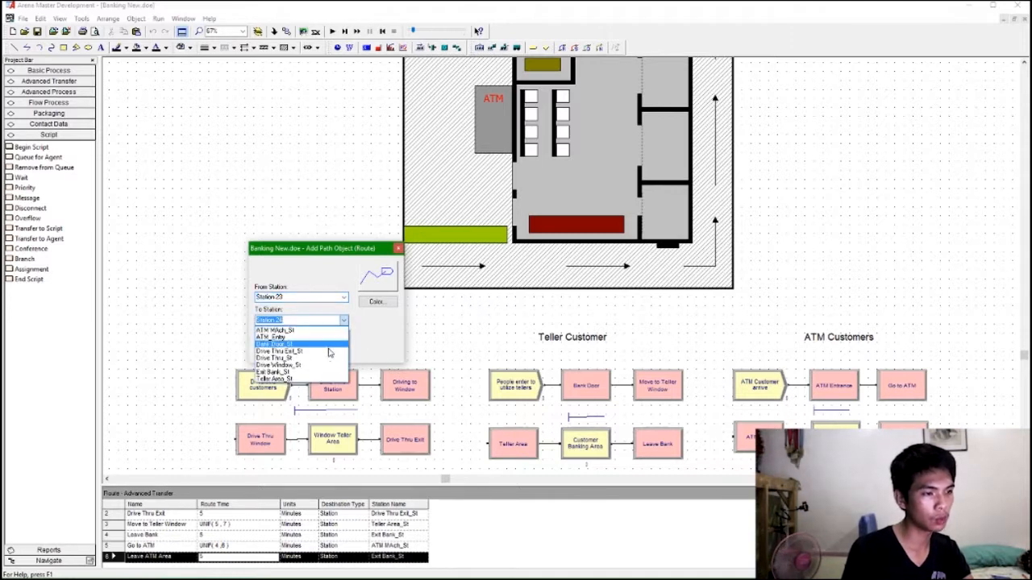
click(325, 368)
click(342, 297)
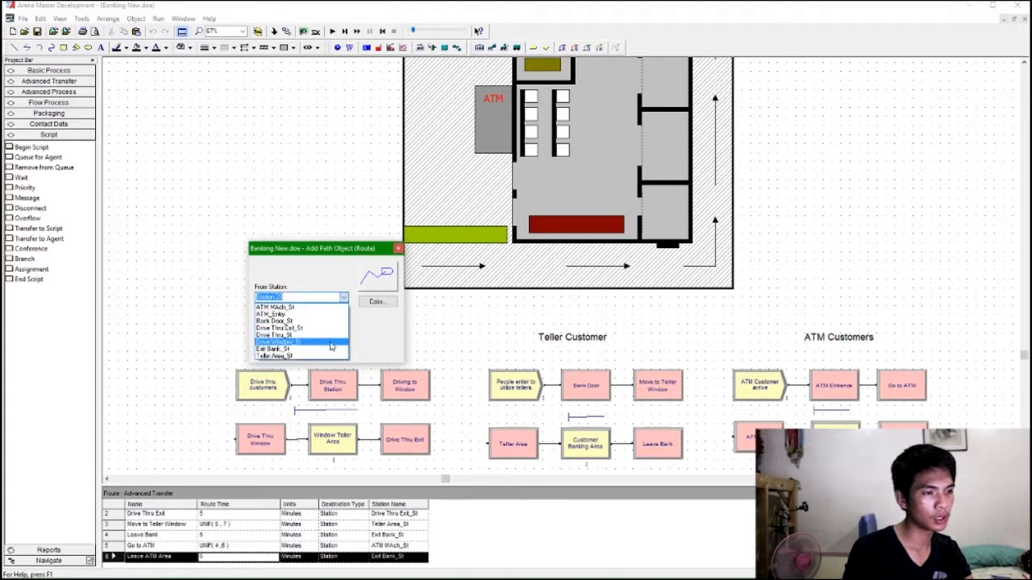
click(330, 337)
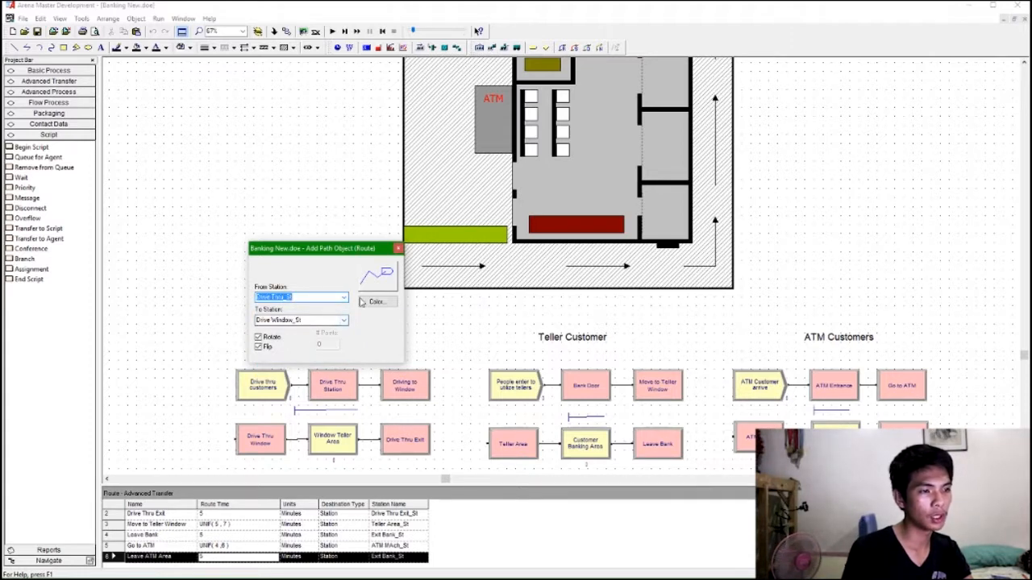
drag(377, 250, 307, 240)
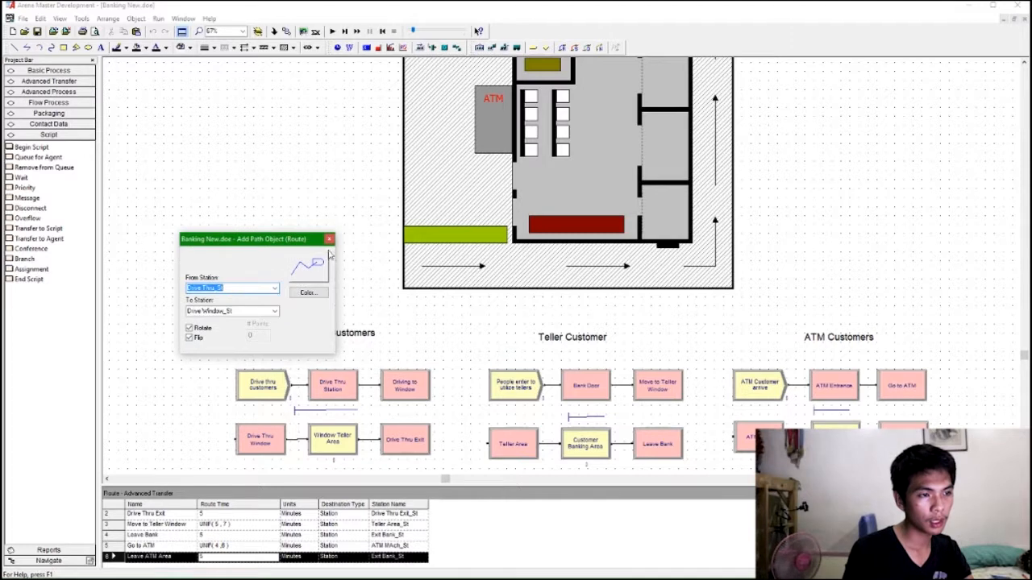
click(409, 276)
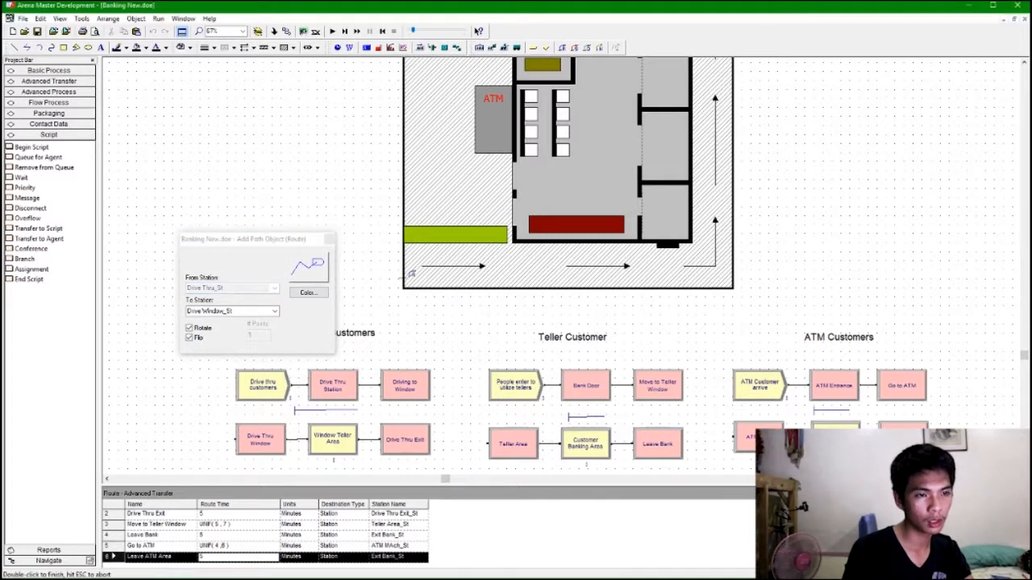
double_click(645, 276)
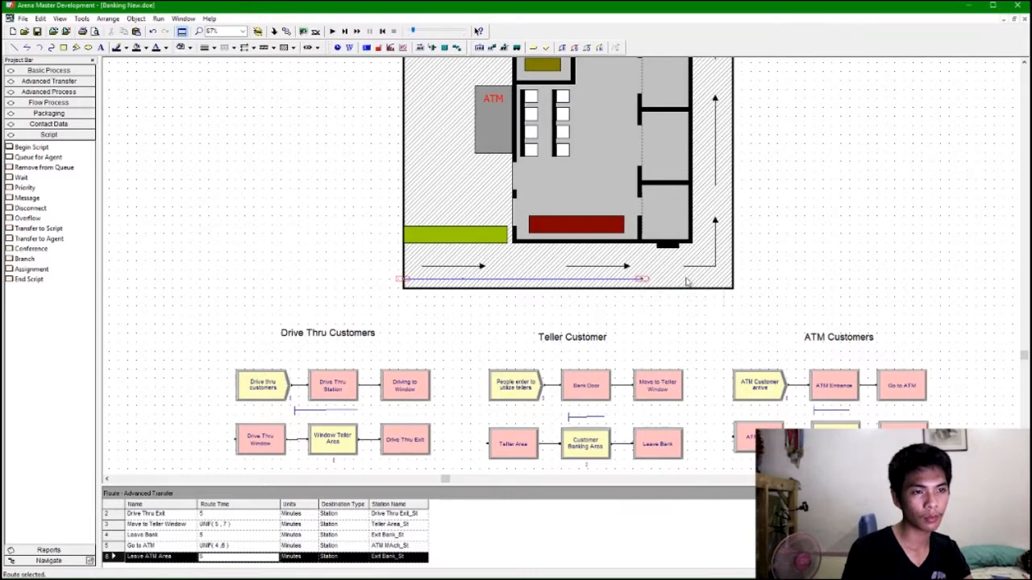
click(401, 398)
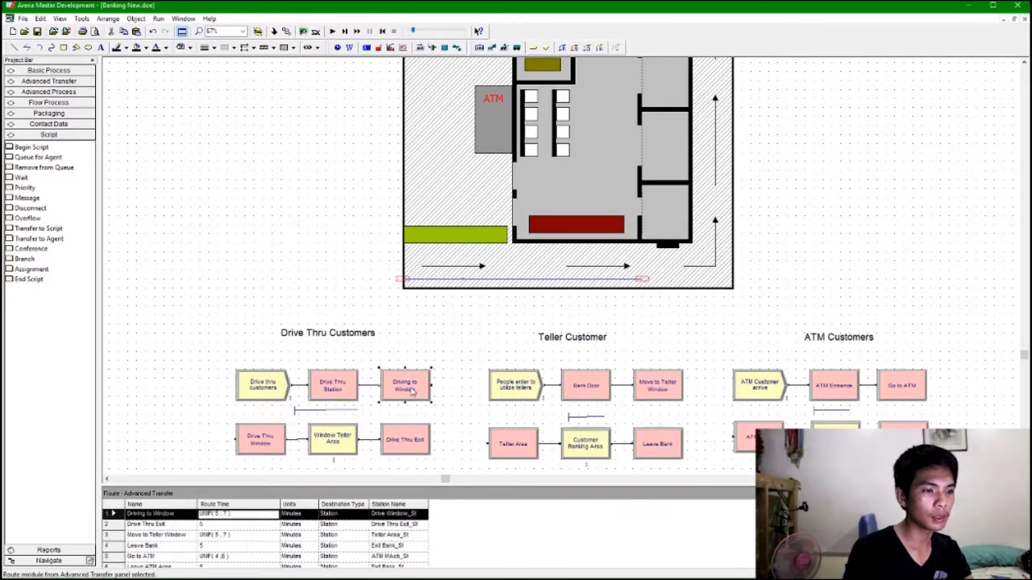
click(412, 435)
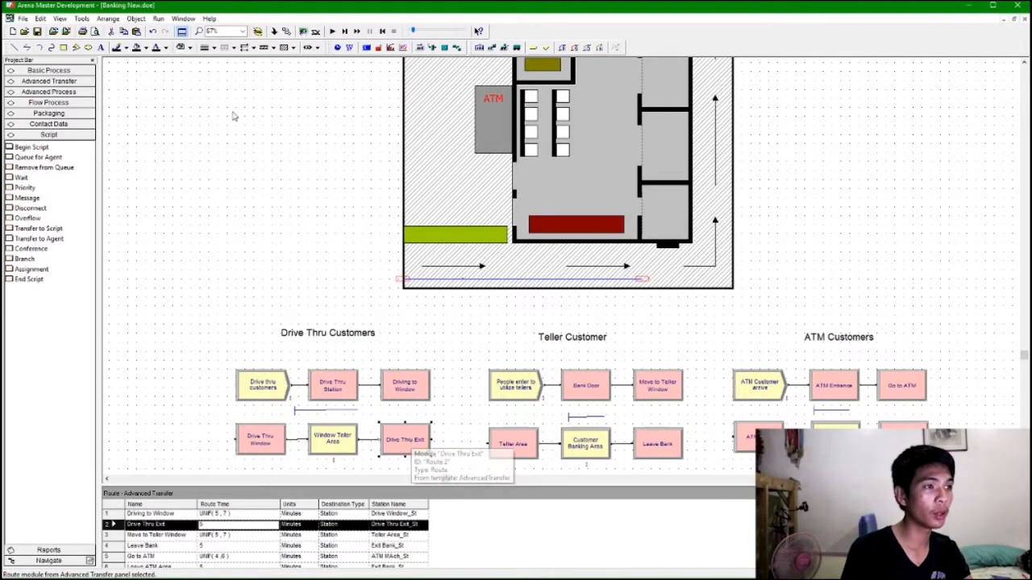
click(533, 47)
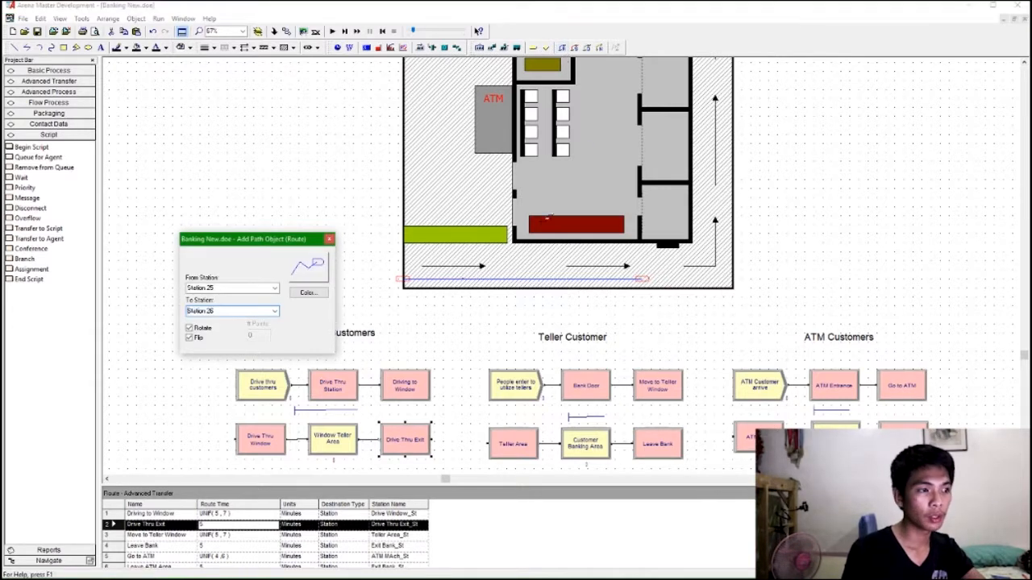
click(274, 288)
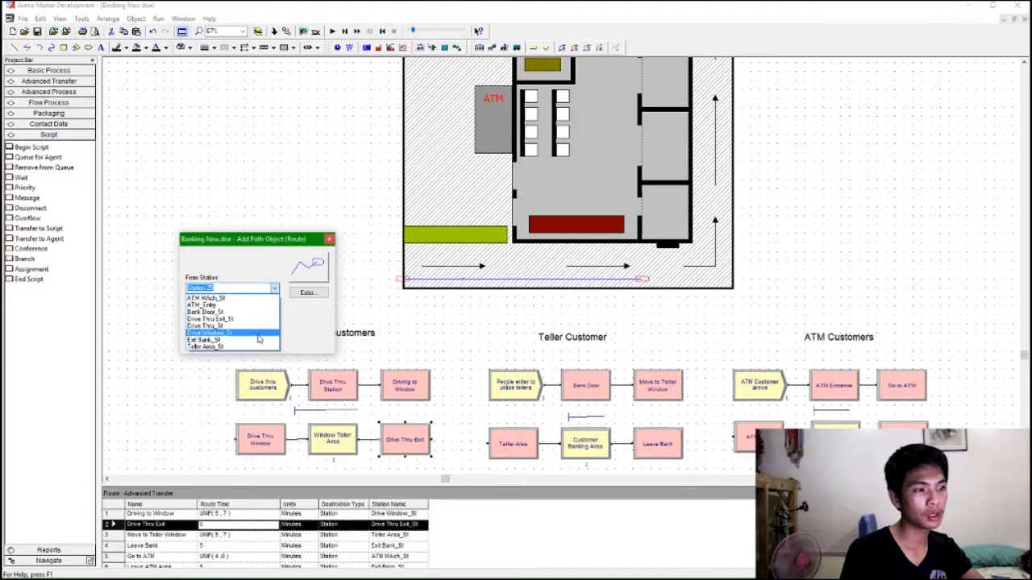
click(258, 333)
click(275, 312)
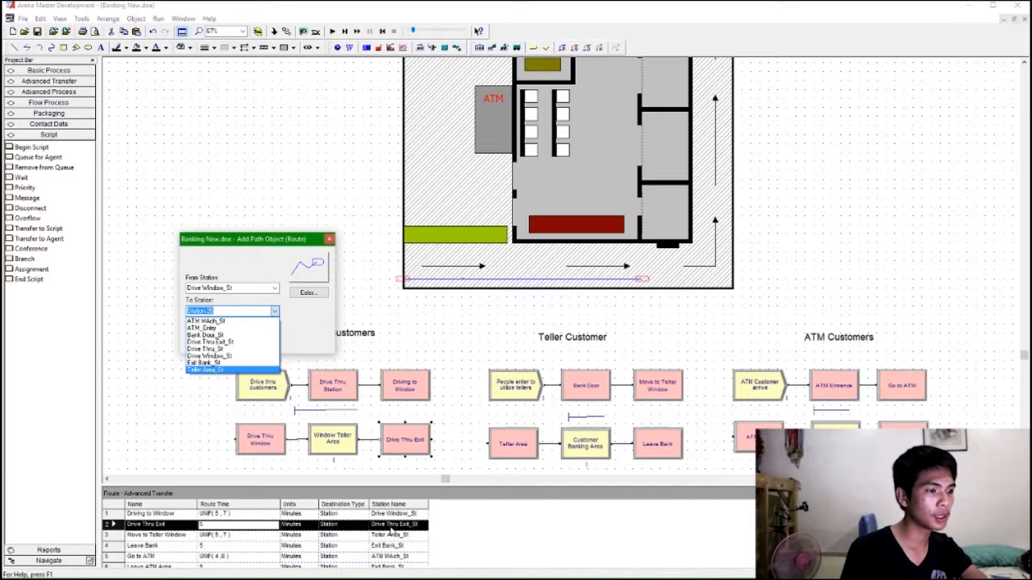
click(235, 343)
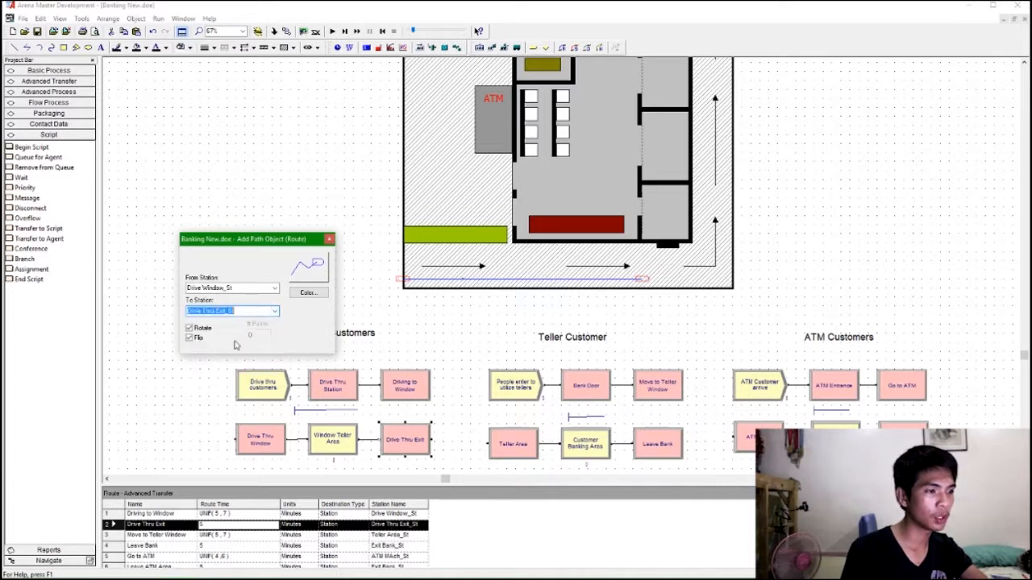
click(673, 254)
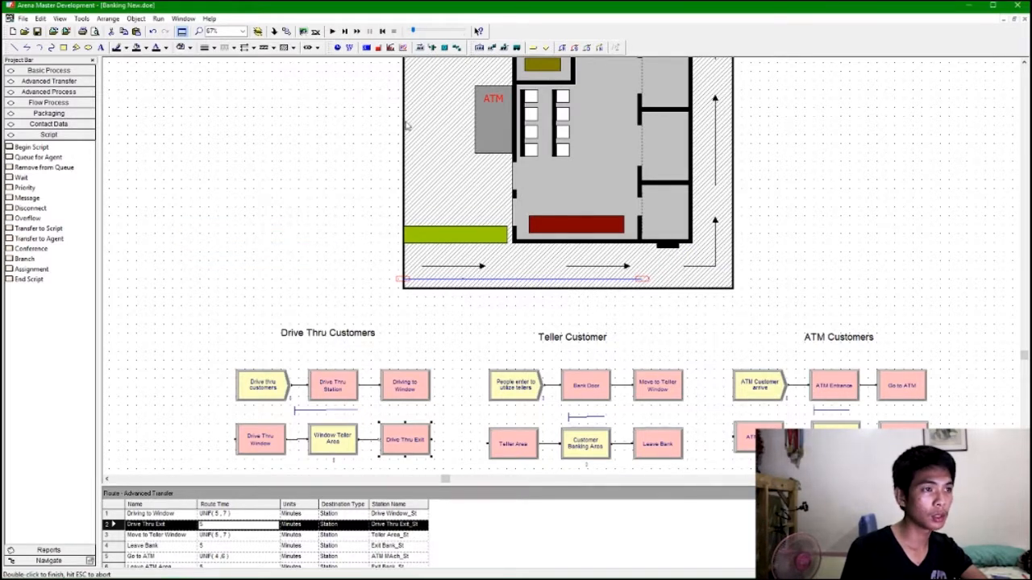
Add a route from Drive Window_St to Drive Thru Exit_St running up the right lane and along the top.
click(563, 49)
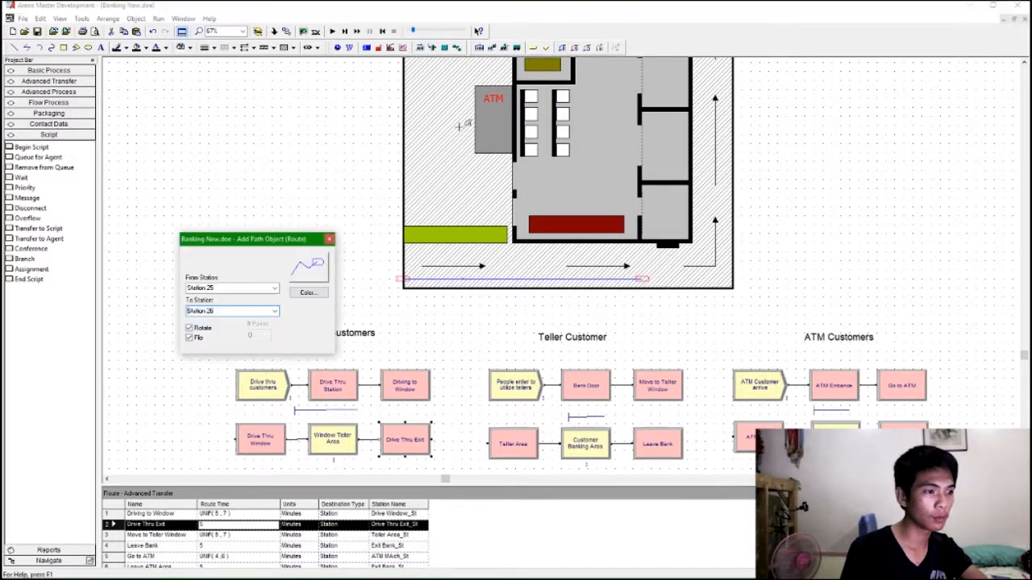
click(265, 286)
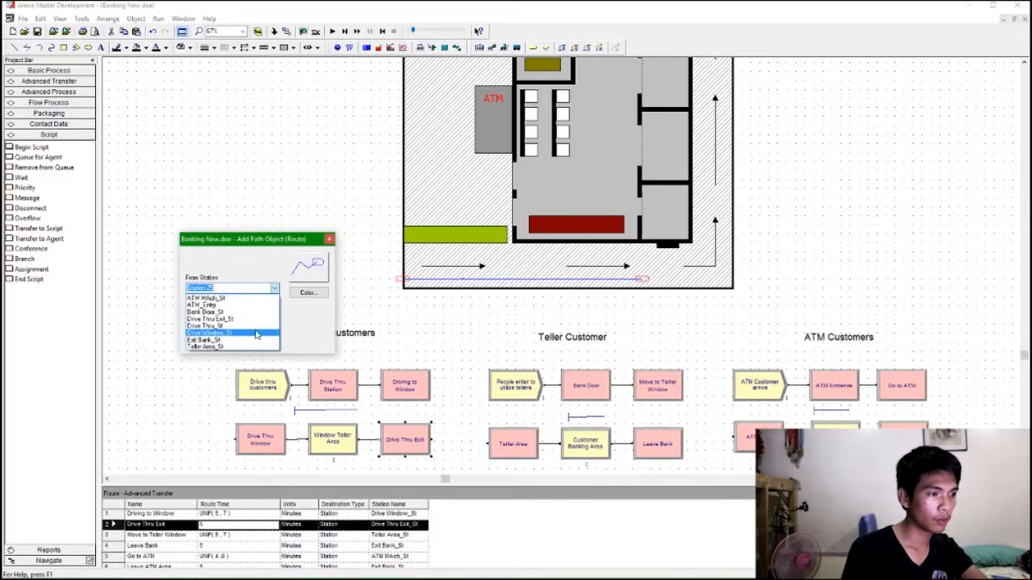
click(256, 334)
click(274, 312)
click(266, 342)
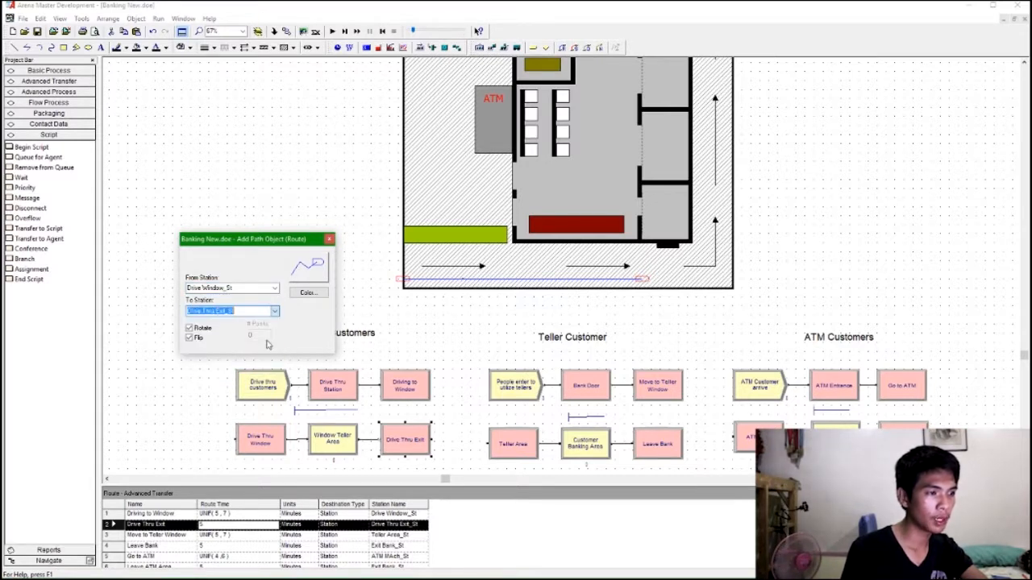
click(677, 256)
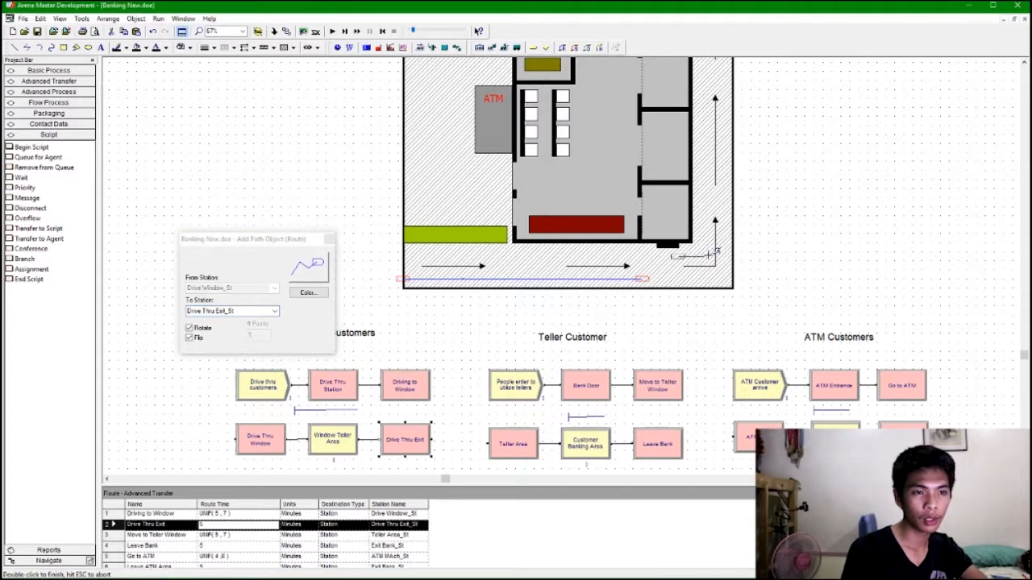
scroll(729, 252, up, 3)
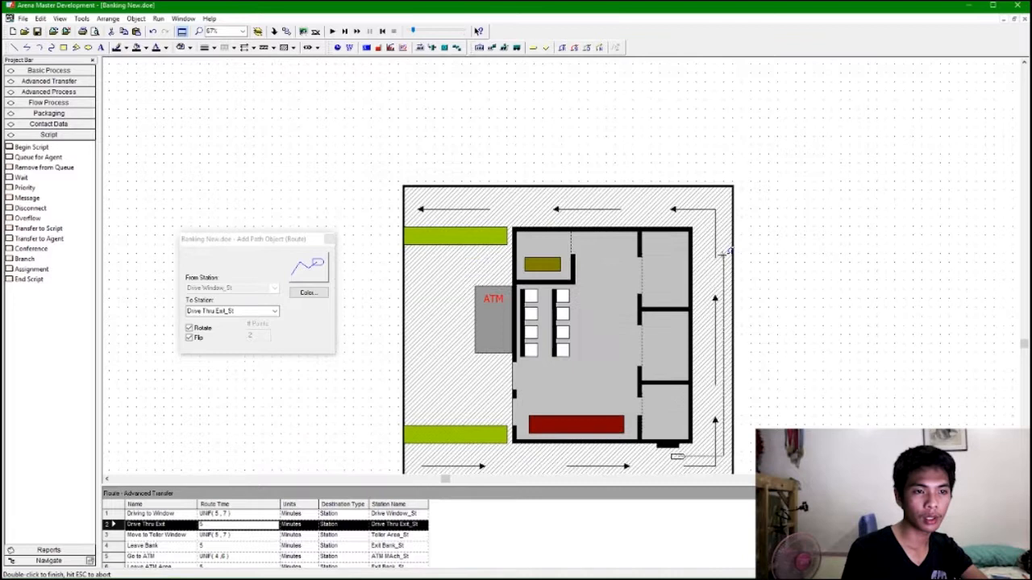
click(725, 198)
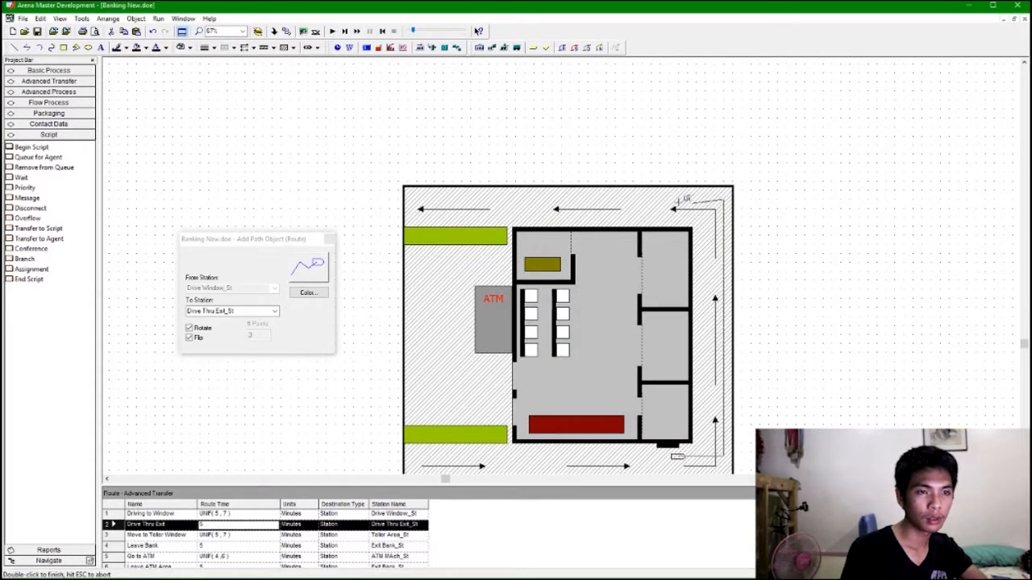
double_click(411, 203)
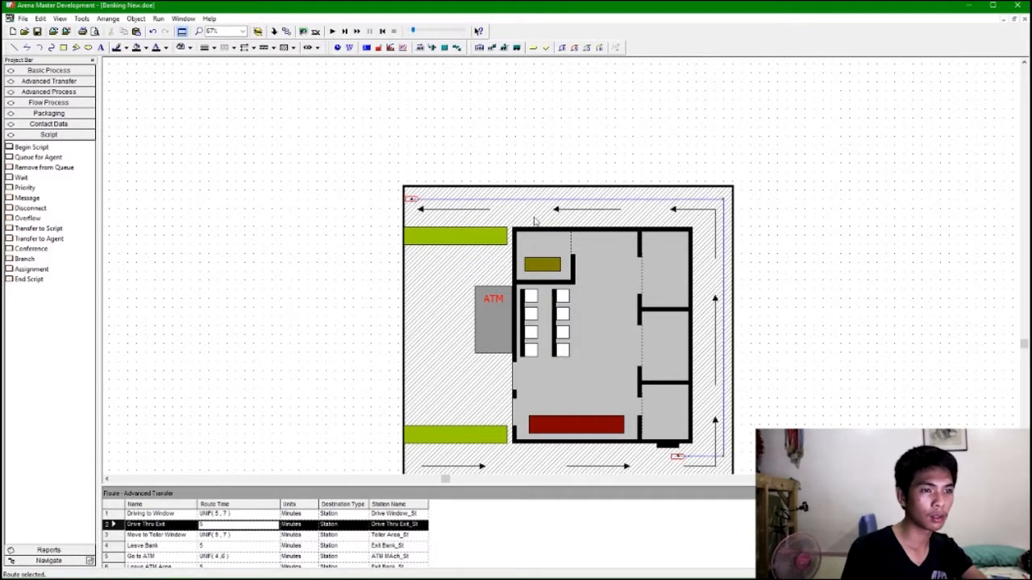
Start adding another animation route by choosing its from-station.
scroll(599, 226, down, 1)
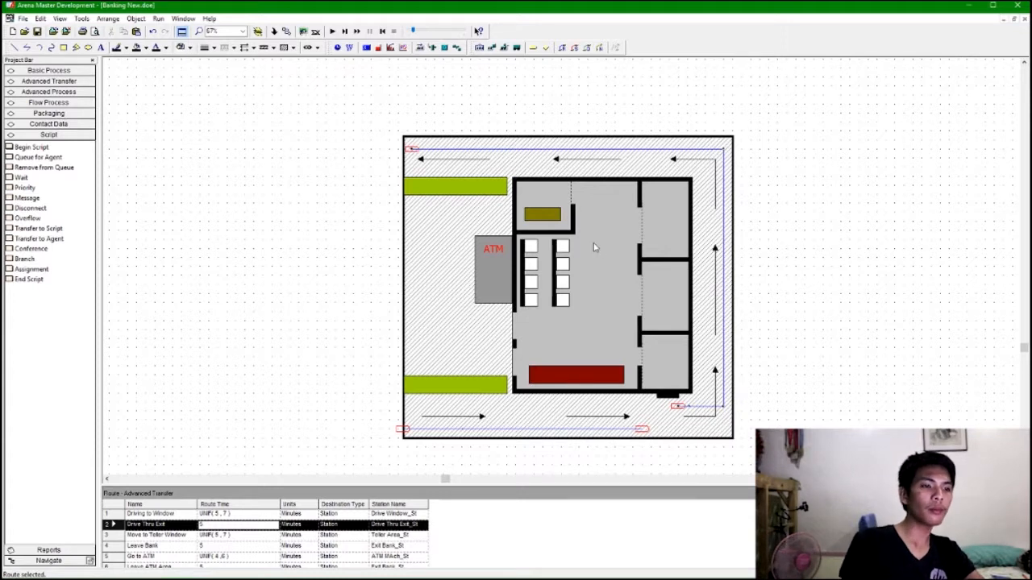
scroll(447, 340, down, 2)
scroll(473, 339, down, 2)
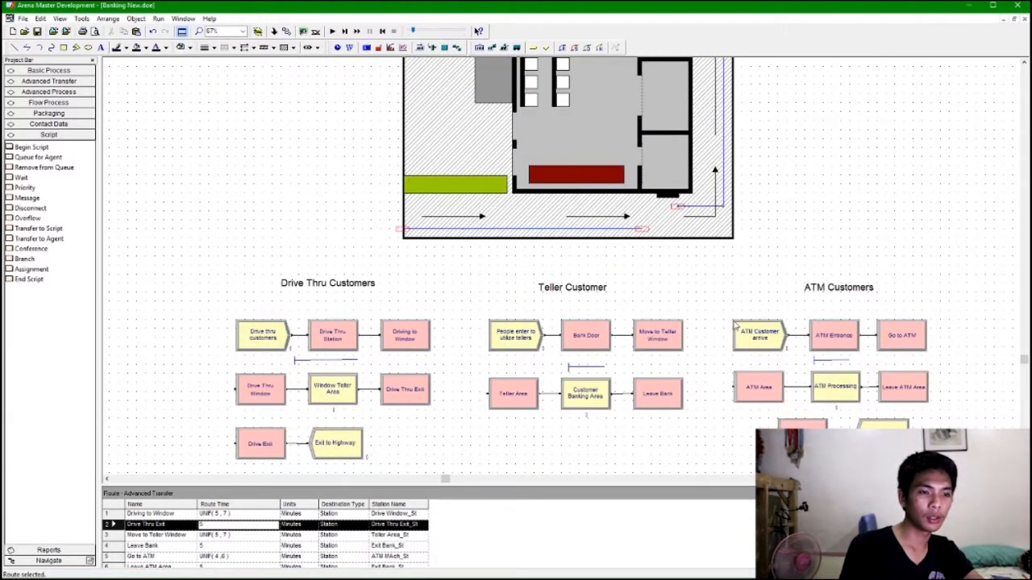
scroll(556, 323, up, 1)
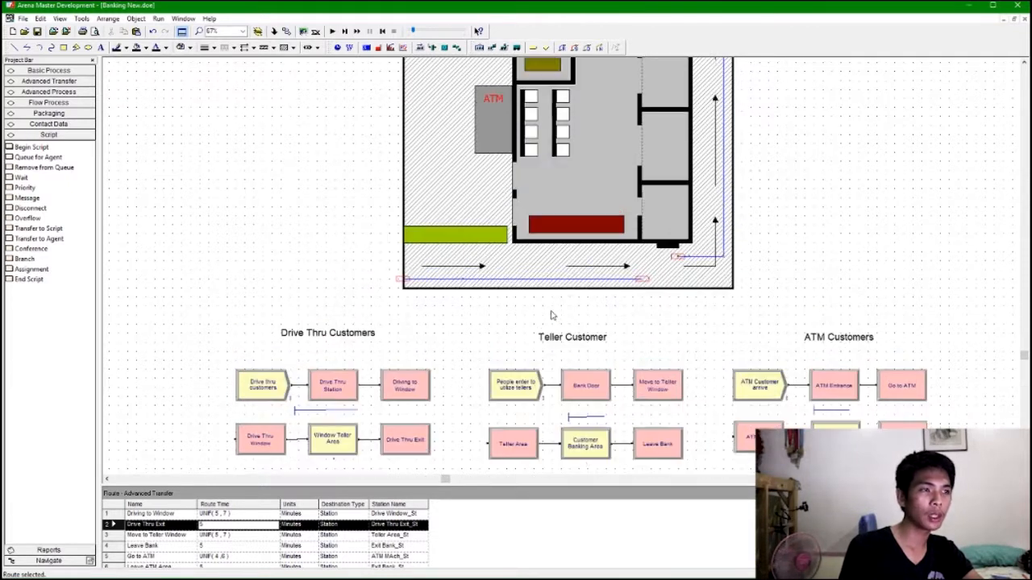
scroll(564, 311, up, 1)
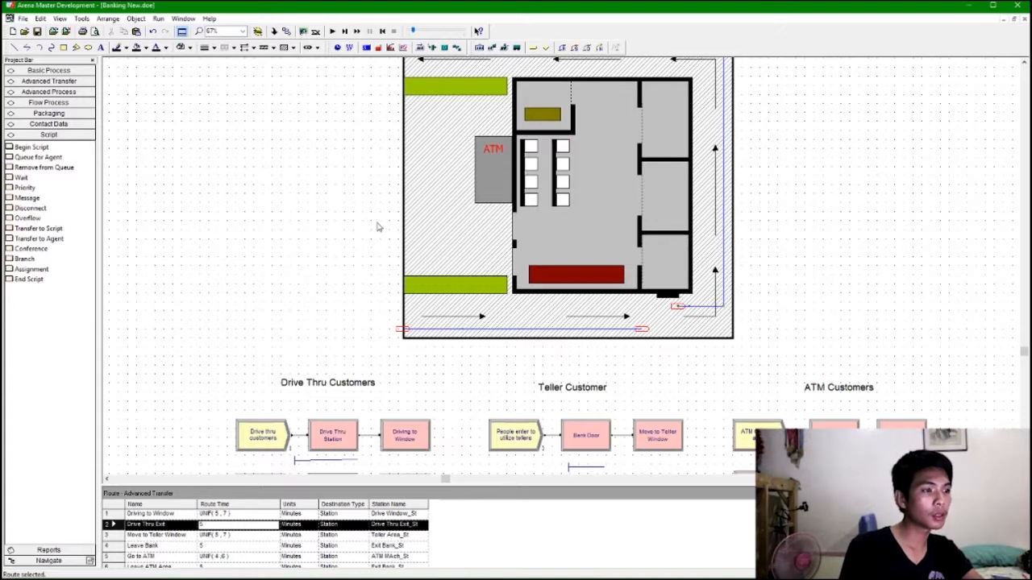
click(562, 47)
click(274, 288)
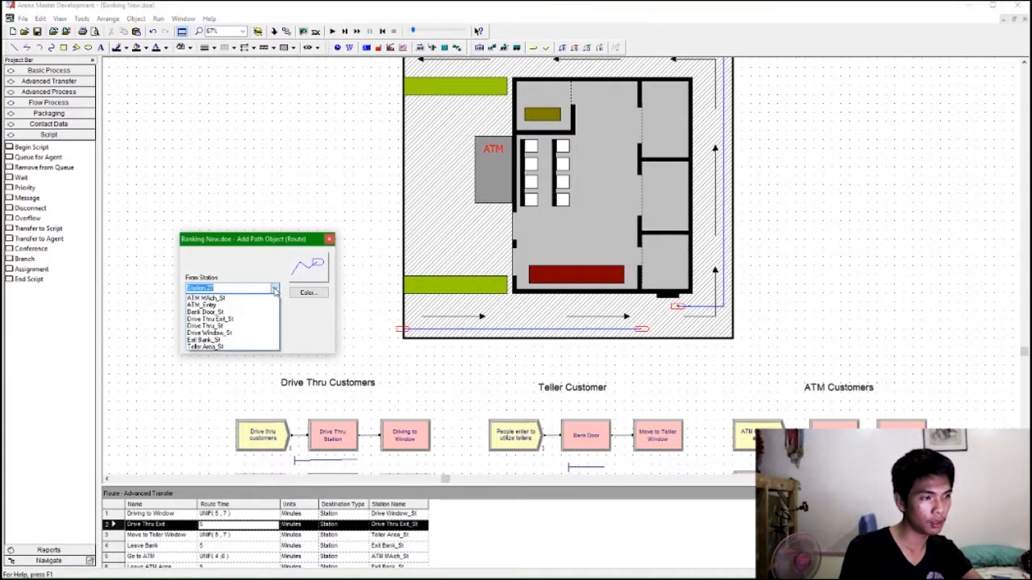
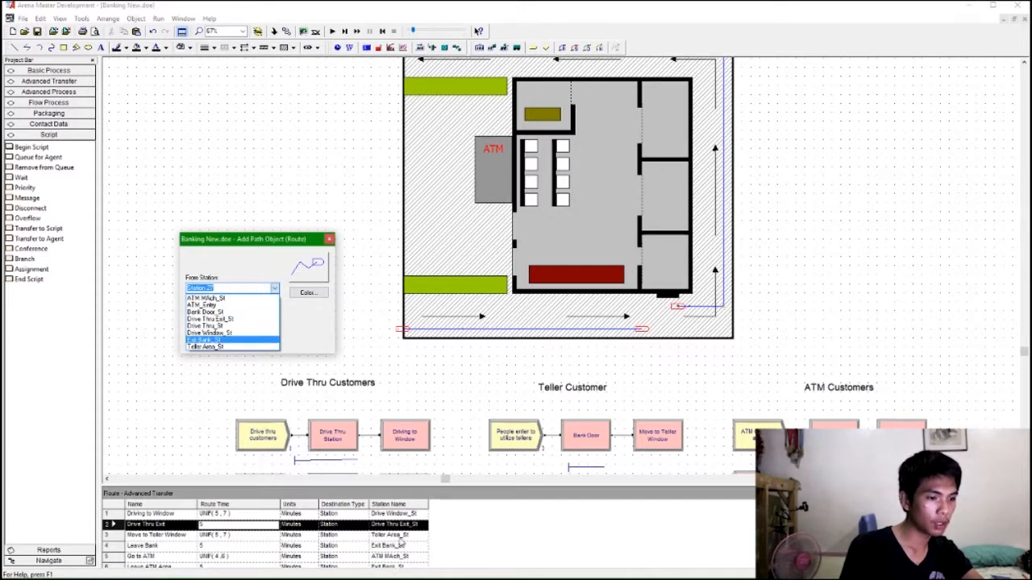
click(401, 541)
click(276, 312)
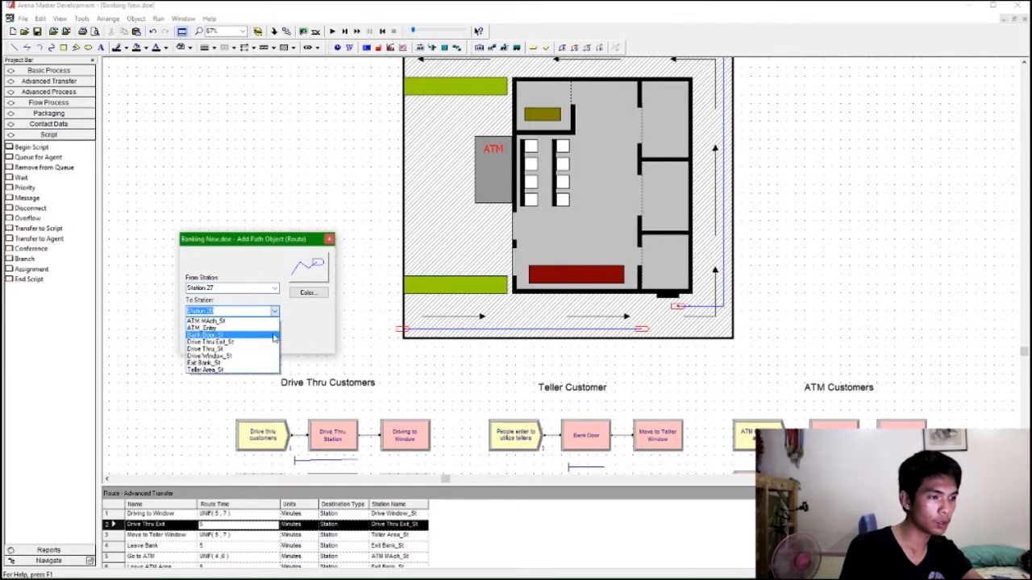
click(266, 370)
click(274, 288)
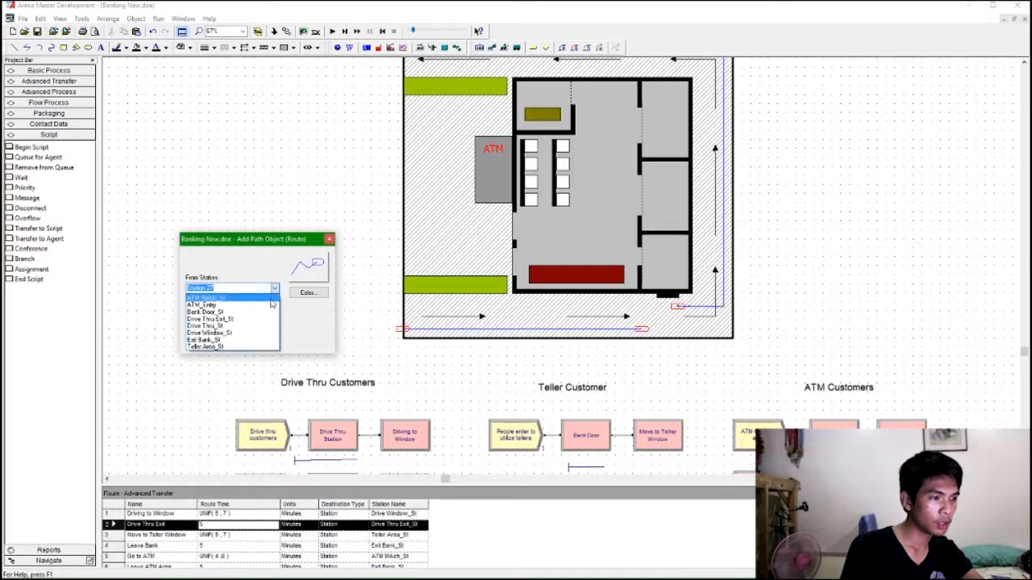
click(261, 312)
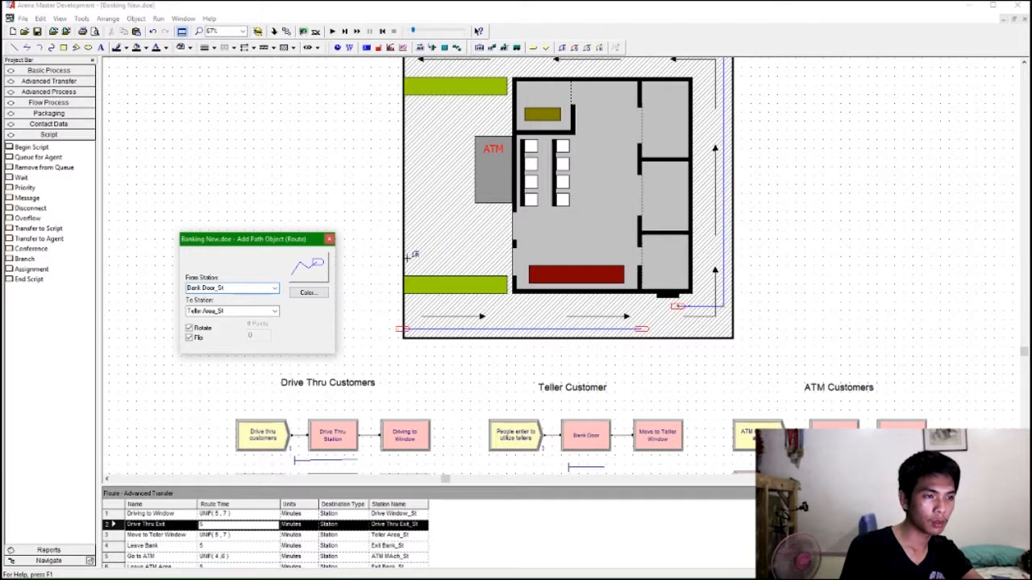
click(407, 256)
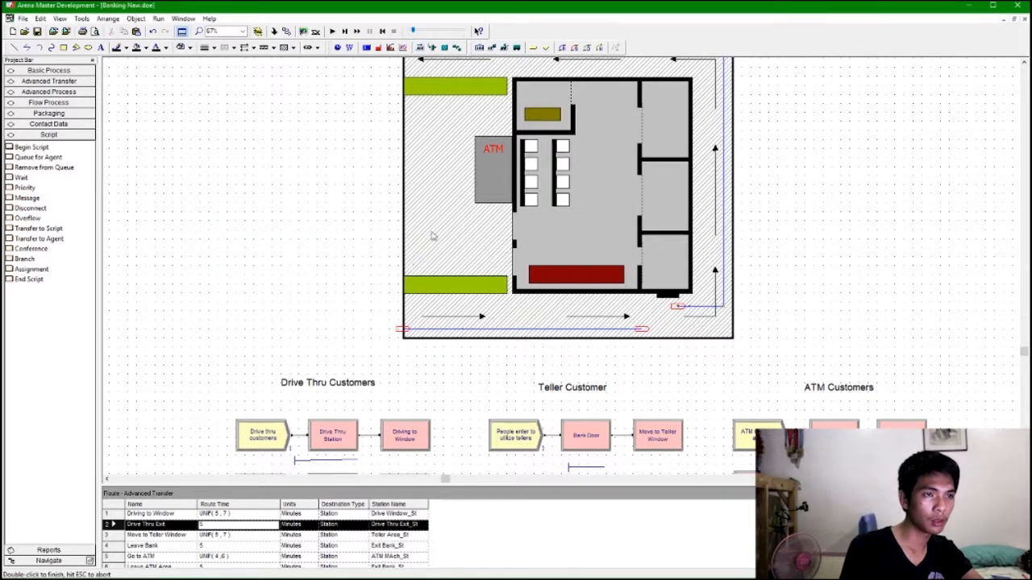
Add a route from Bank Door_St to Teller Area_St running right from the door then up to the teller counter.
click(553, 50)
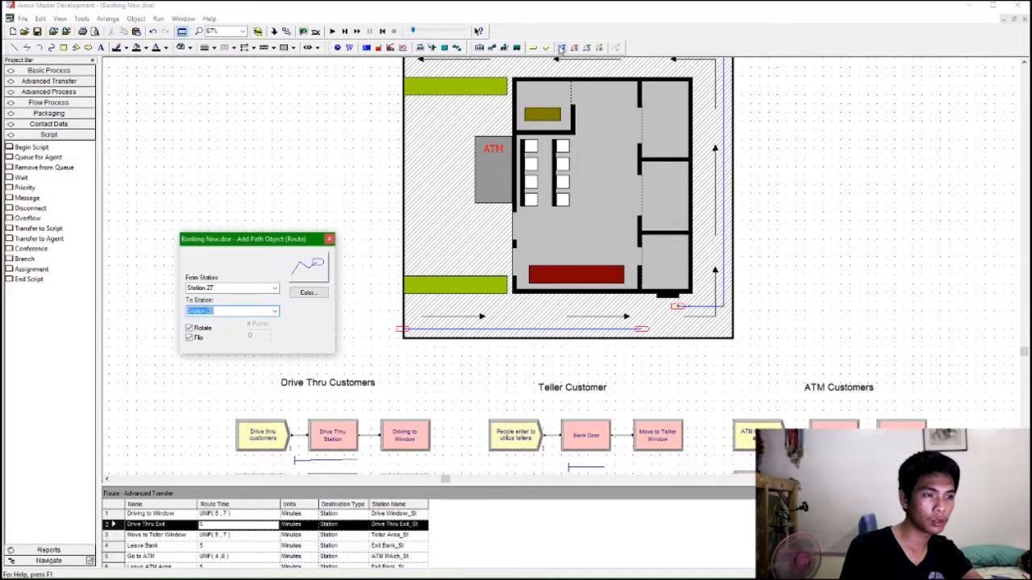
click(274, 288)
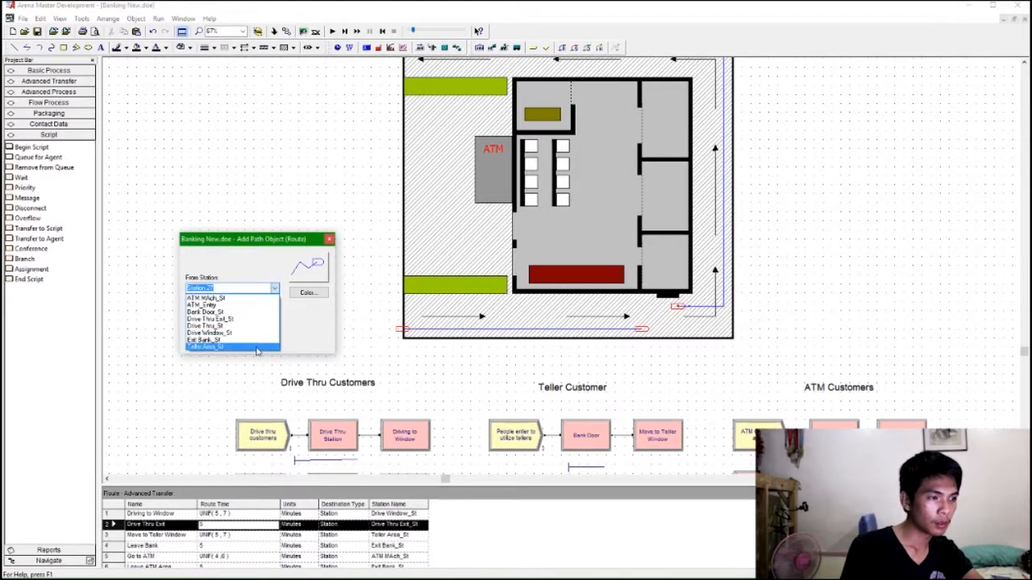
click(256, 314)
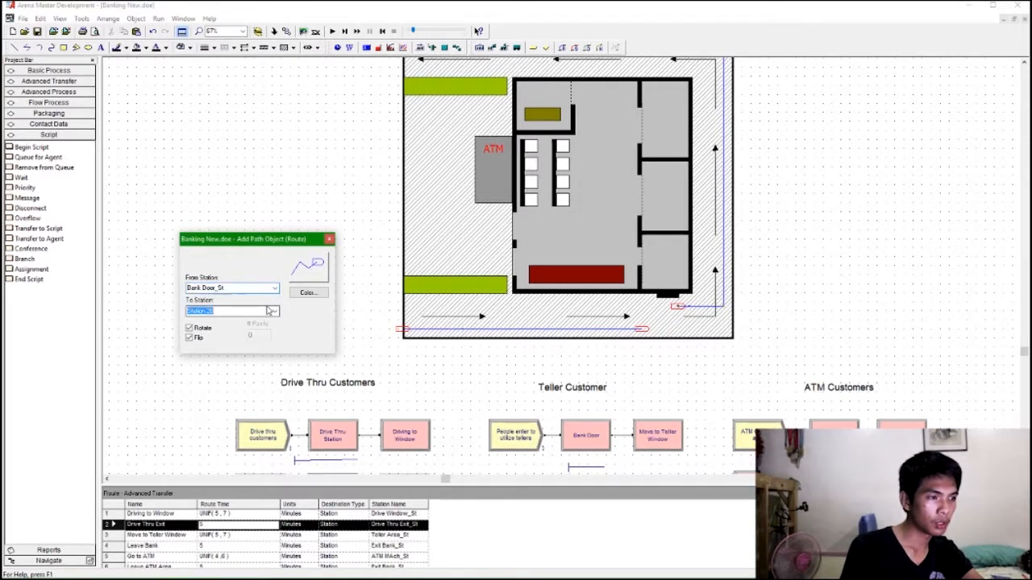
click(275, 311)
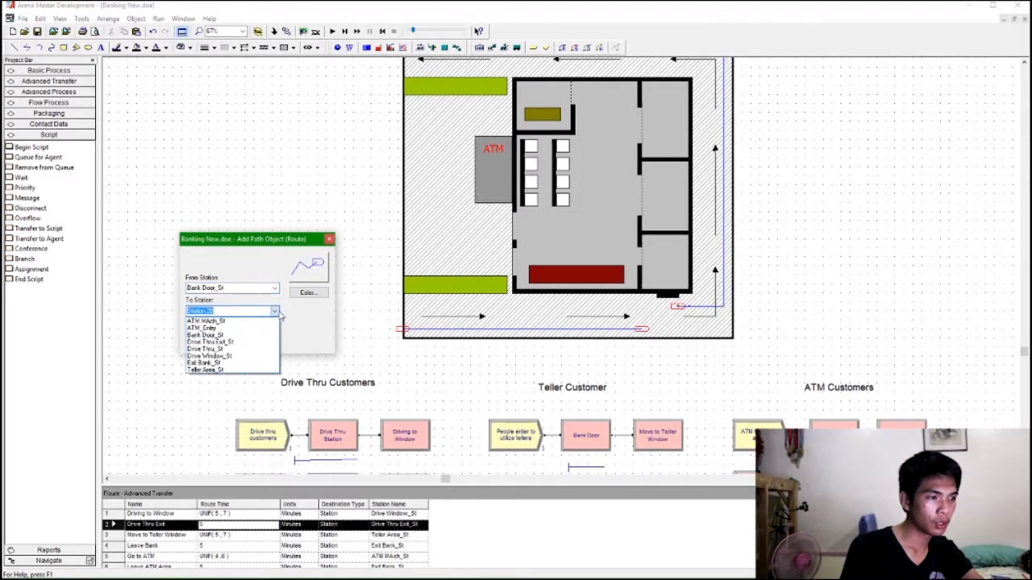
click(264, 371)
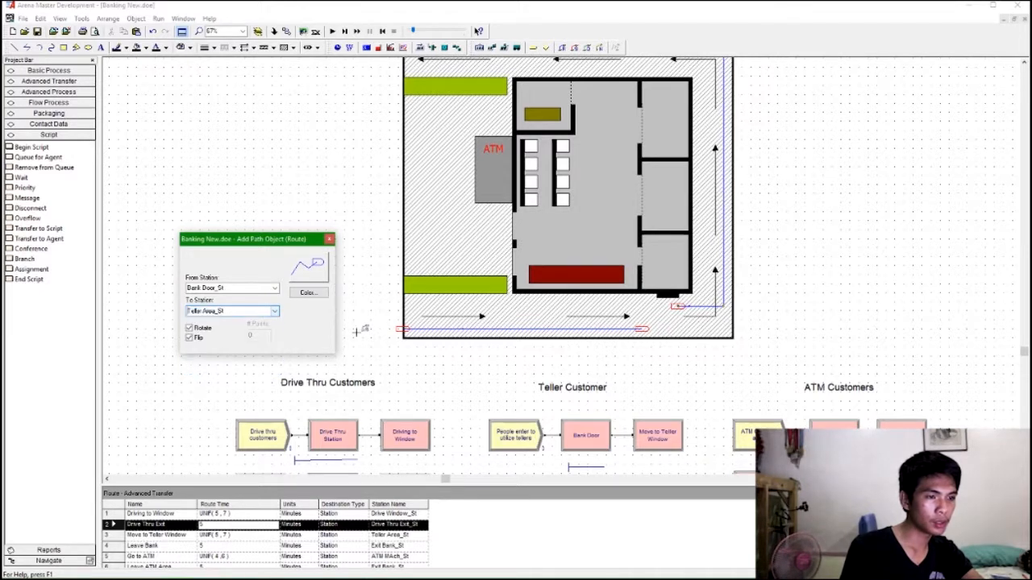
click(407, 257)
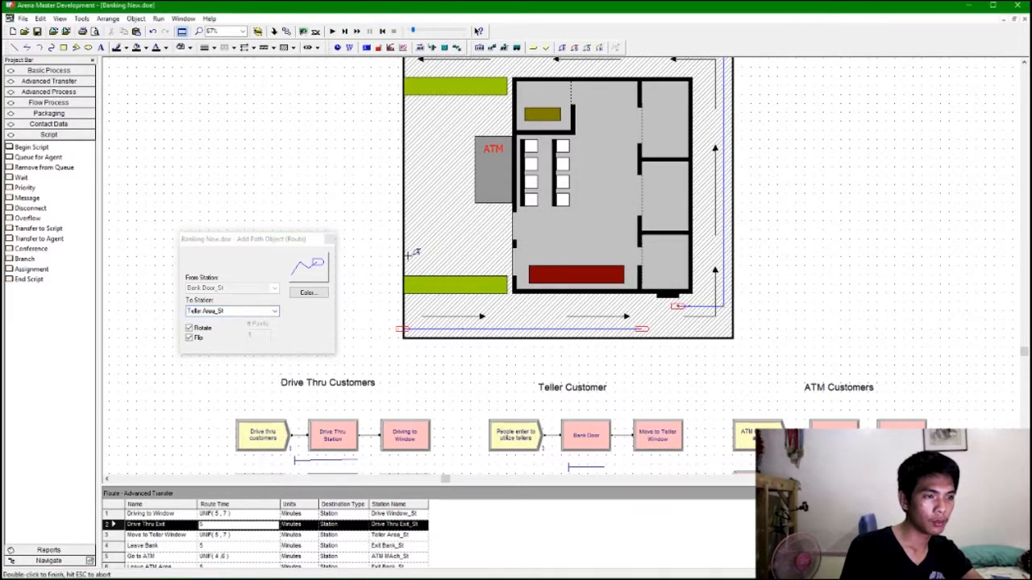
click(543, 256)
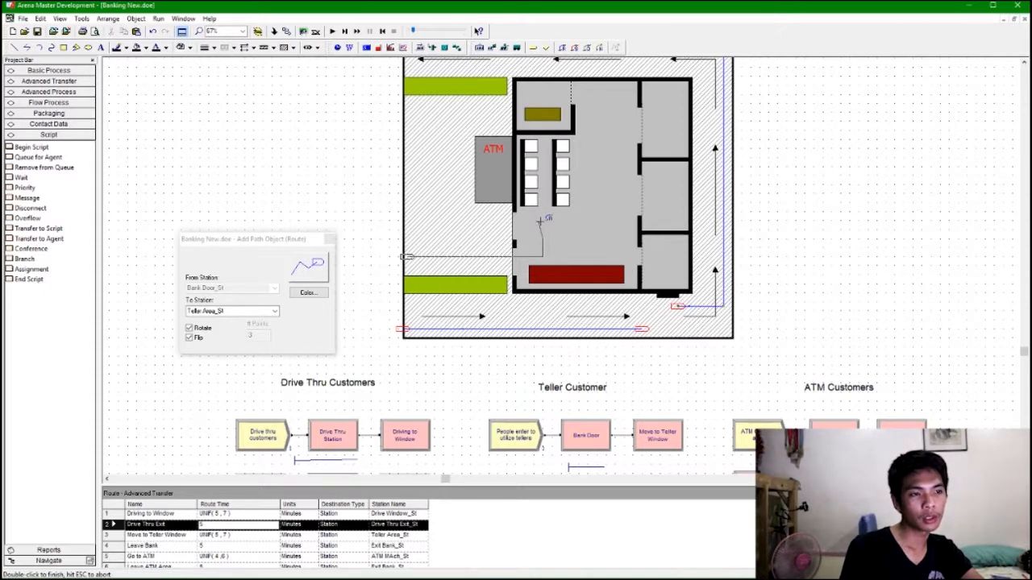
double_click(543, 214)
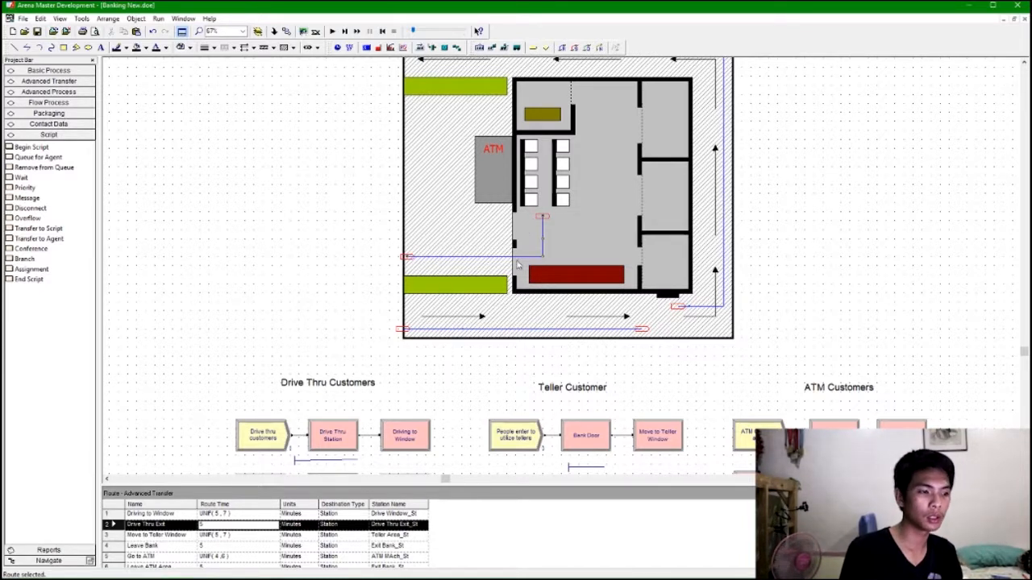
Add a route from Teller Area_St to Exit Bank_St running down from the teller counter and left to the exit door.
click(562, 48)
scroll(645, 400, down, 3)
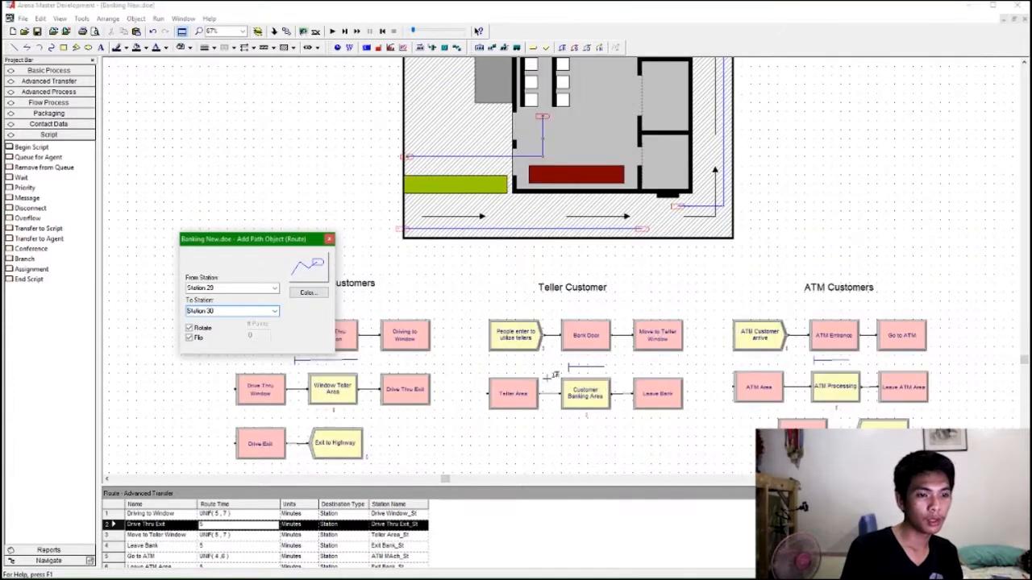
scroll(483, 364, up, 2)
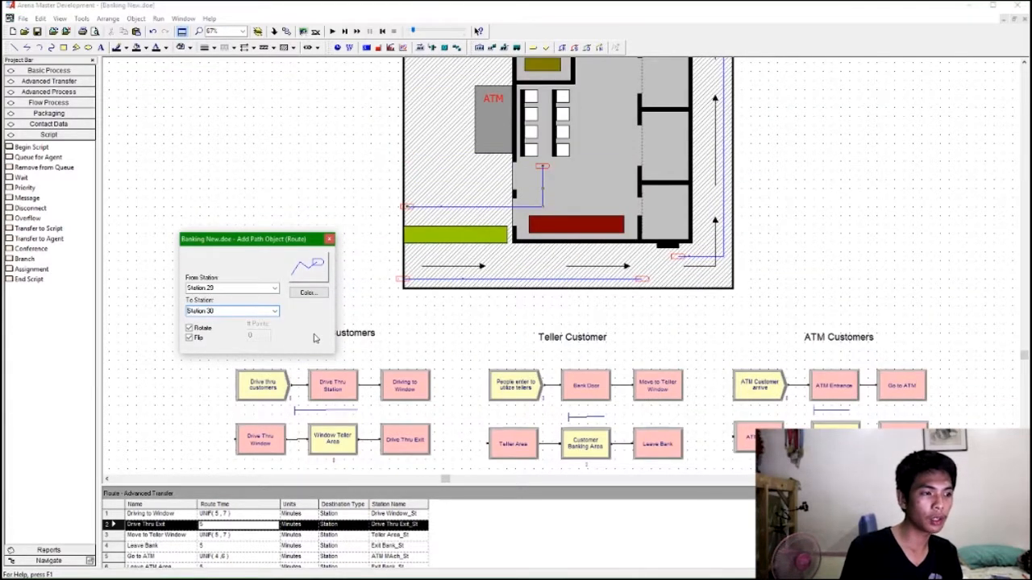
scroll(495, 354, up, 3)
click(273, 287)
click(275, 288)
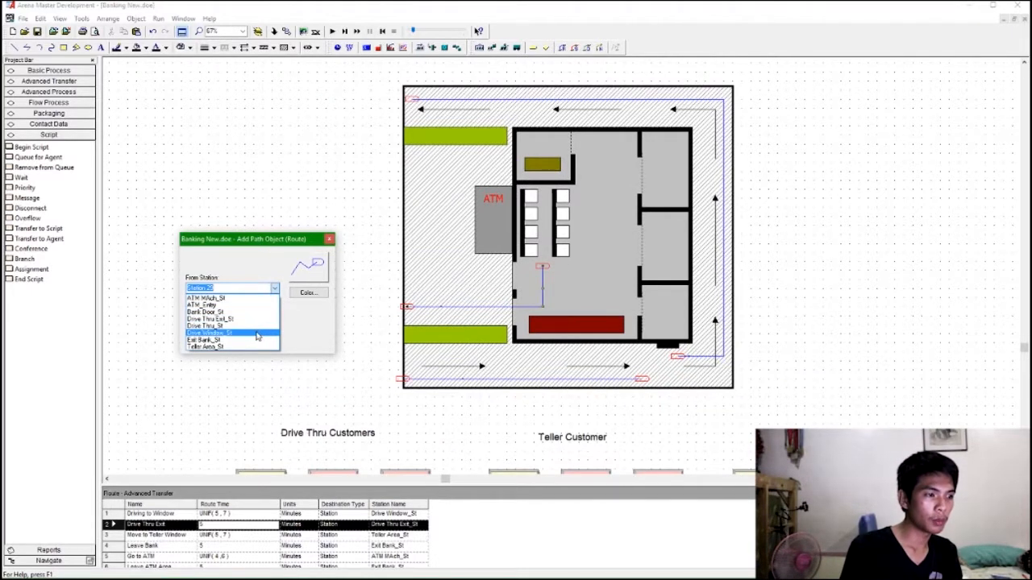
click(208, 347)
click(275, 314)
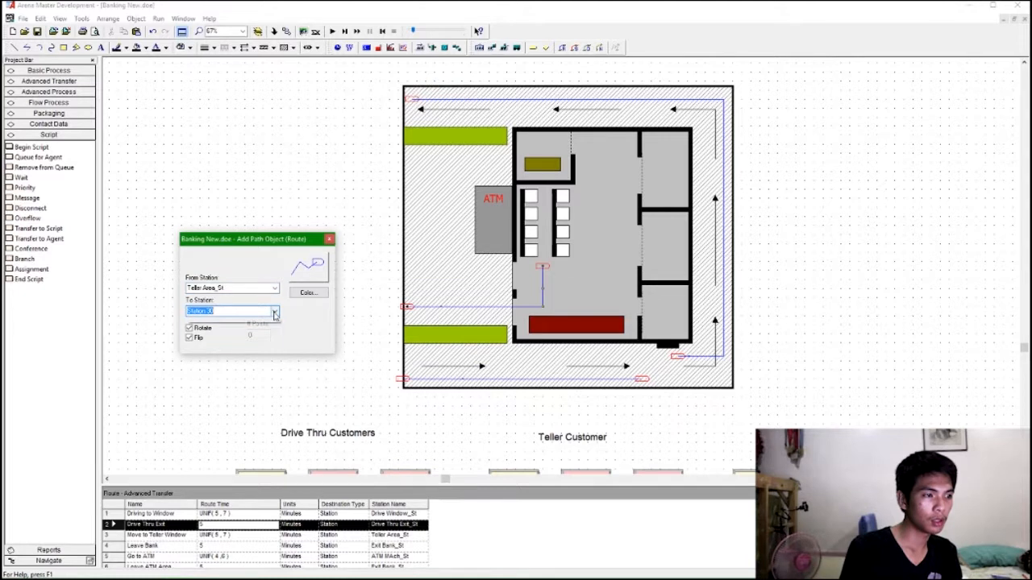
click(275, 314)
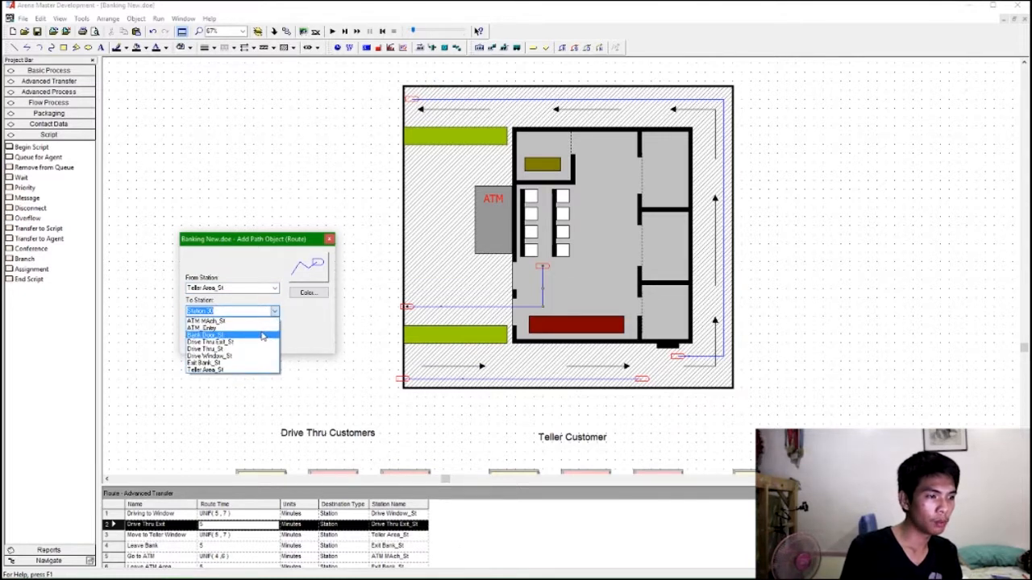
click(262, 363)
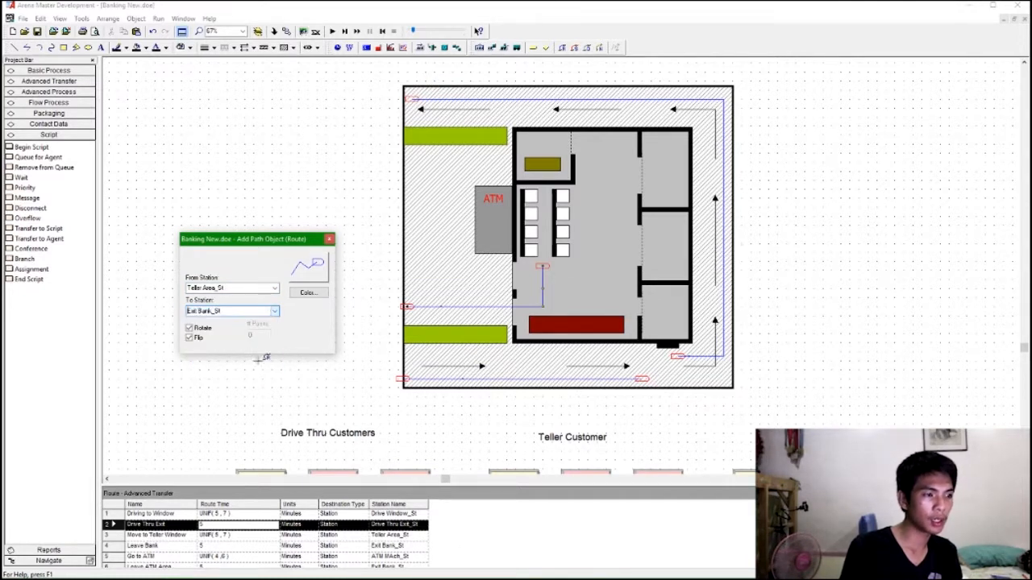
click(618, 211)
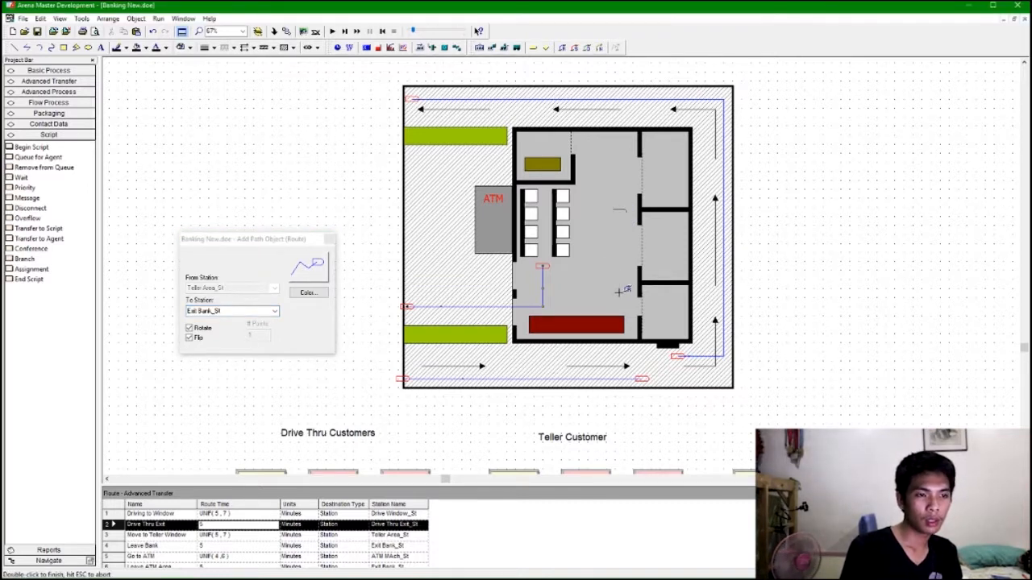
click(618, 275)
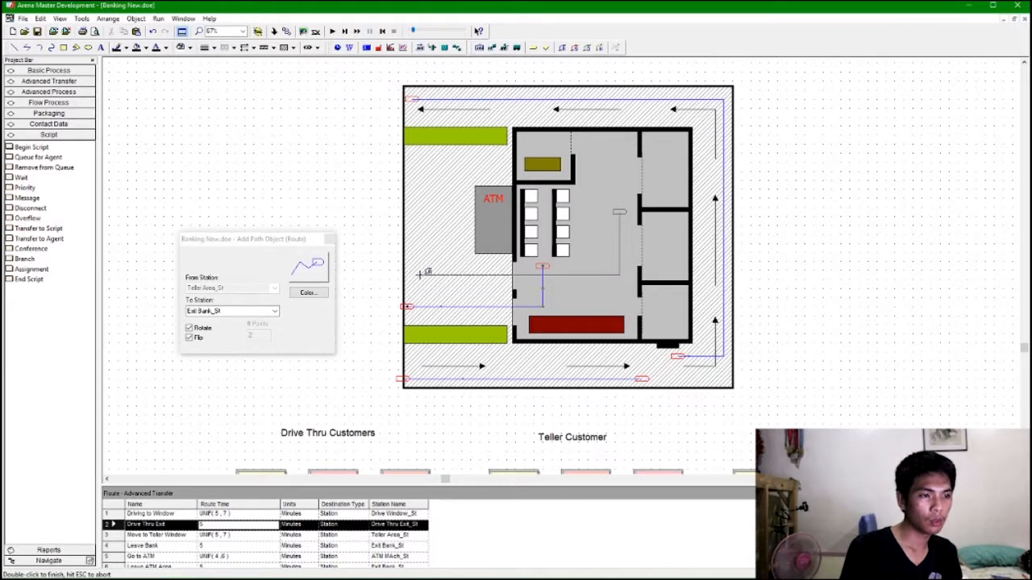
double_click(407, 275)
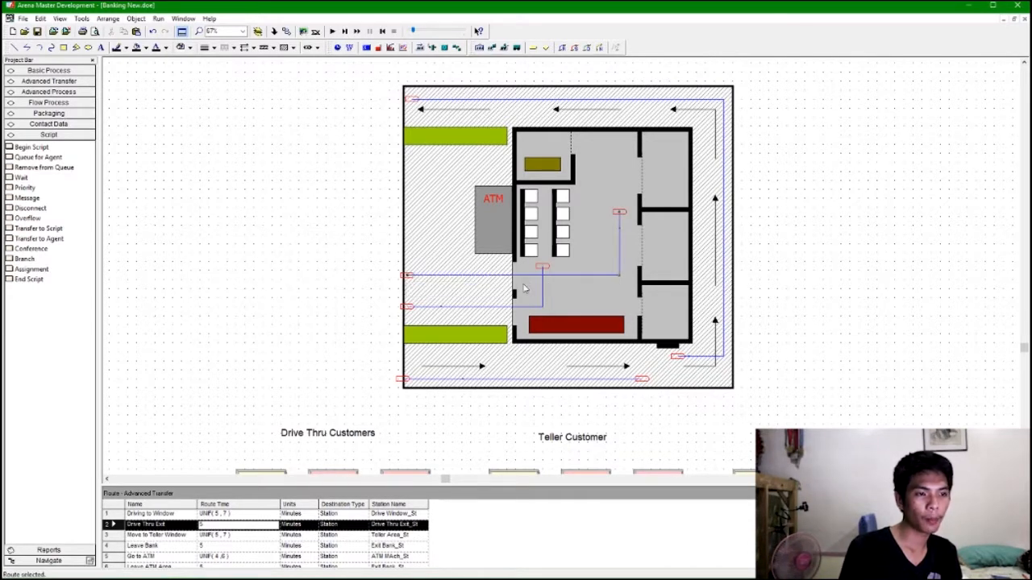
Shift the Drive Thru Customers and Teller Customer section labels slightly down and right.
click(622, 212)
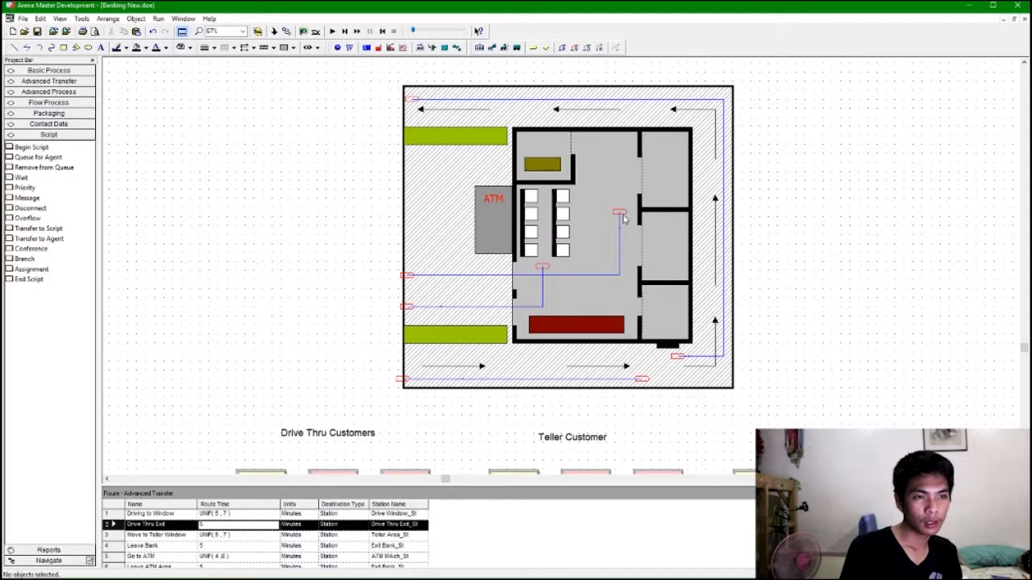
click(589, 265)
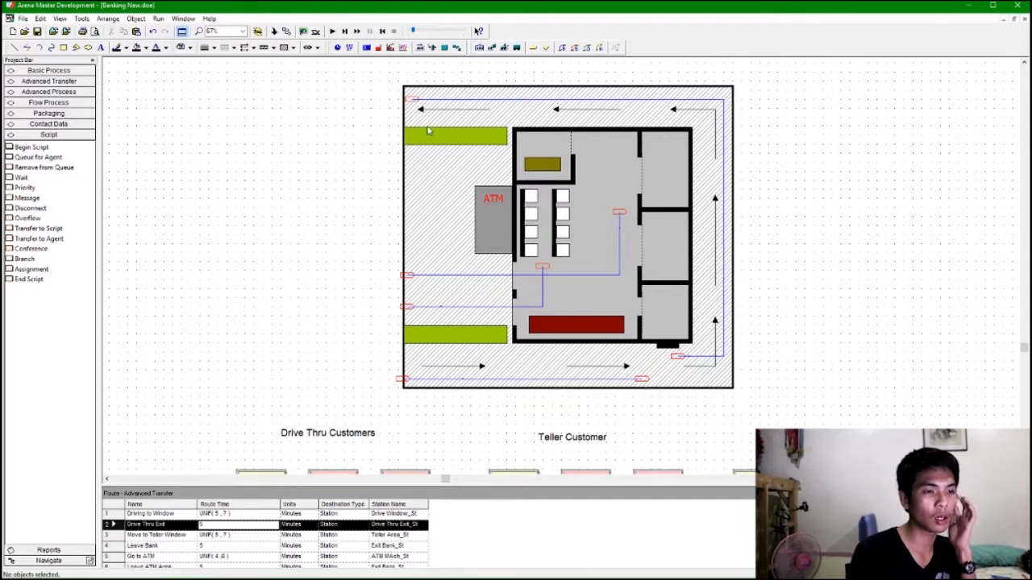
scroll(498, 233, down, 3)
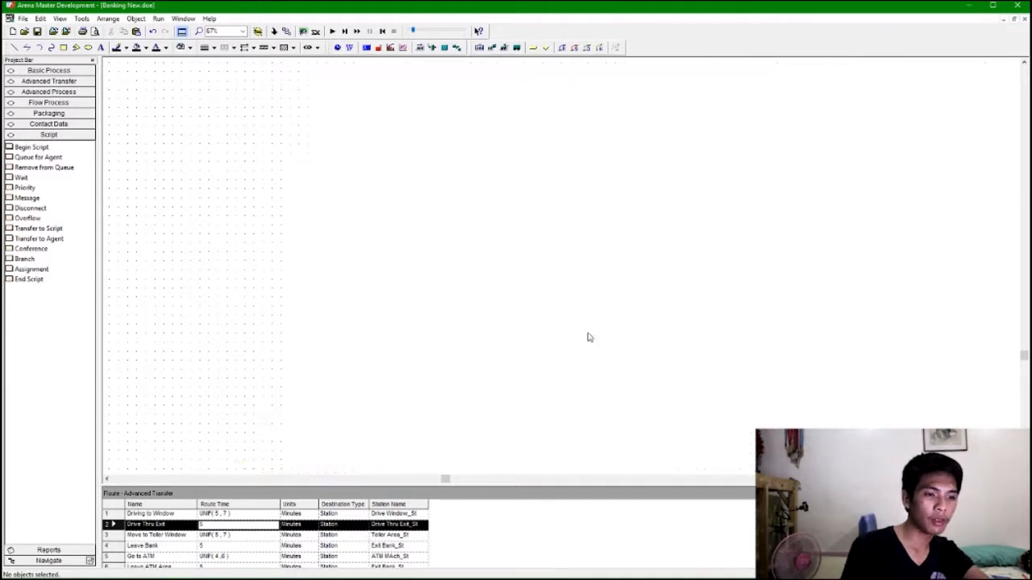
click(313, 292)
drag(313, 294, 327, 307)
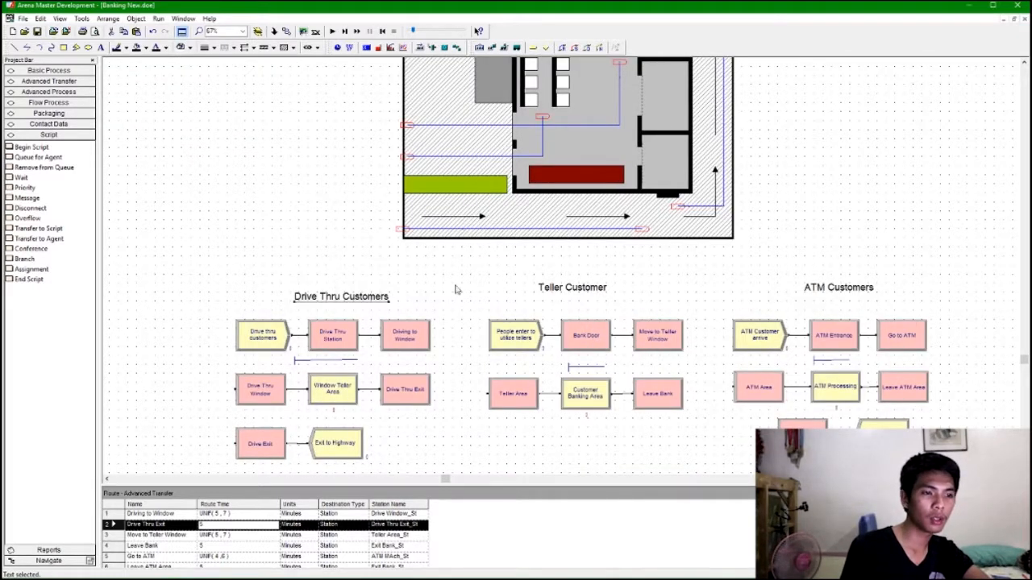
click(580, 287)
drag(581, 287, 589, 296)
click(852, 293)
Add a route from ATM_Entry to ATM MAch_St running right from the entrance and up to the ATM.
scroll(844, 274, up, 3)
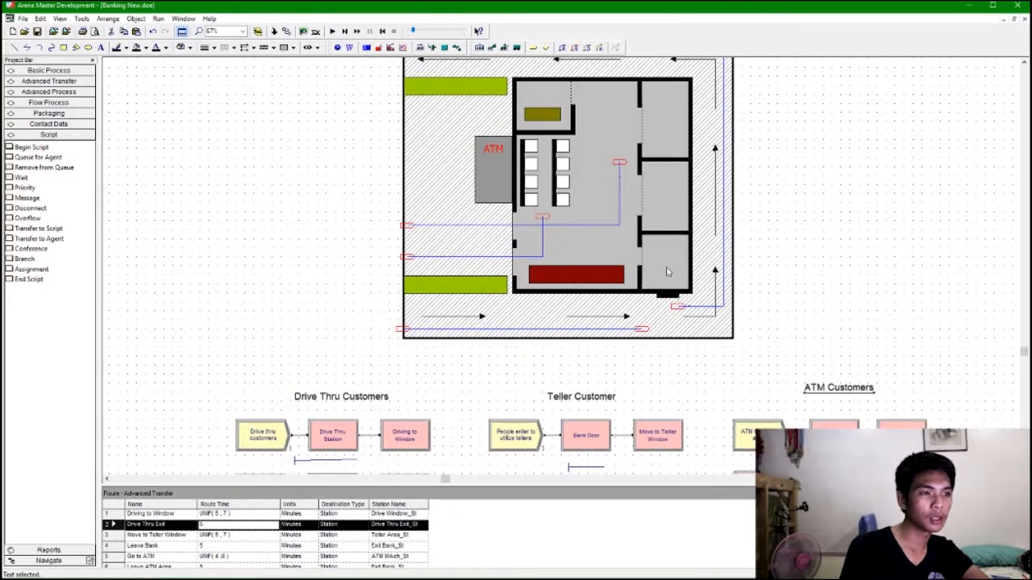
click(562, 48)
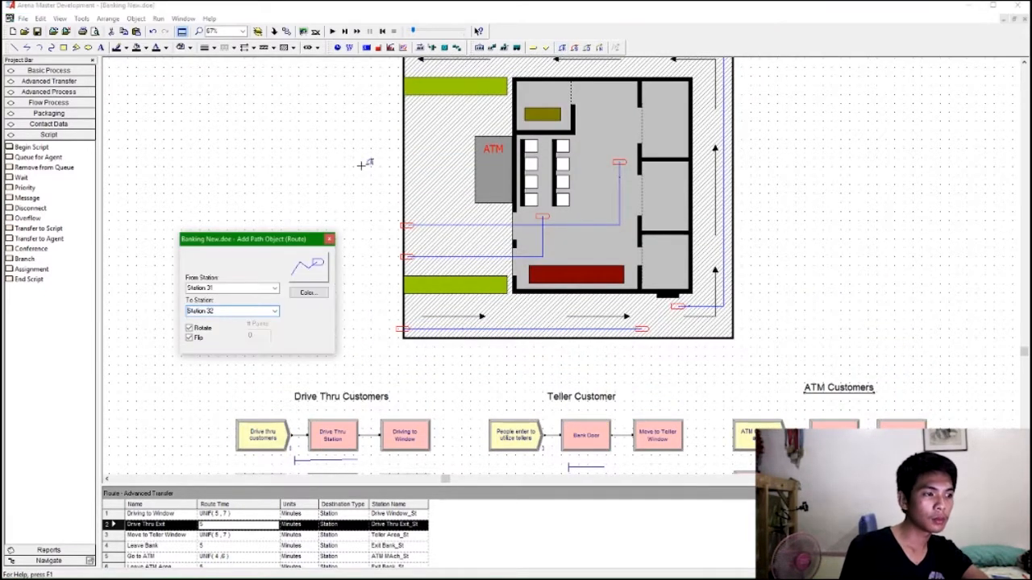
click(270, 288)
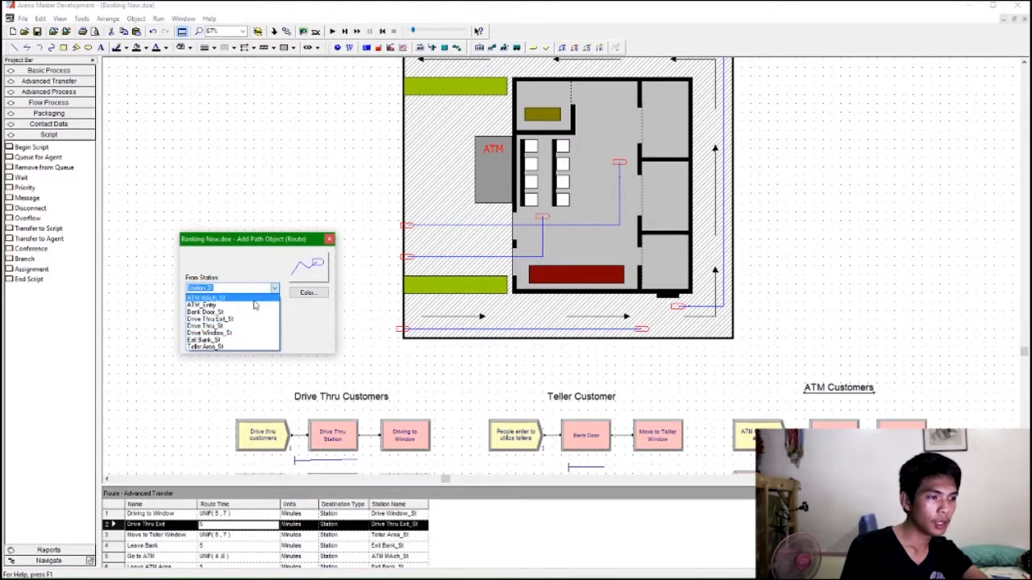
click(249, 311)
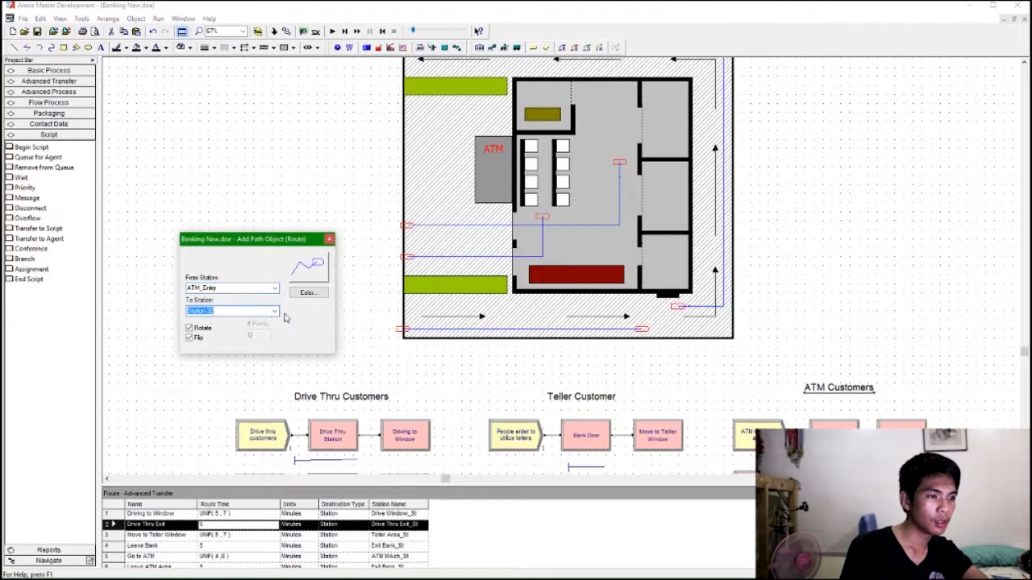
click(275, 312)
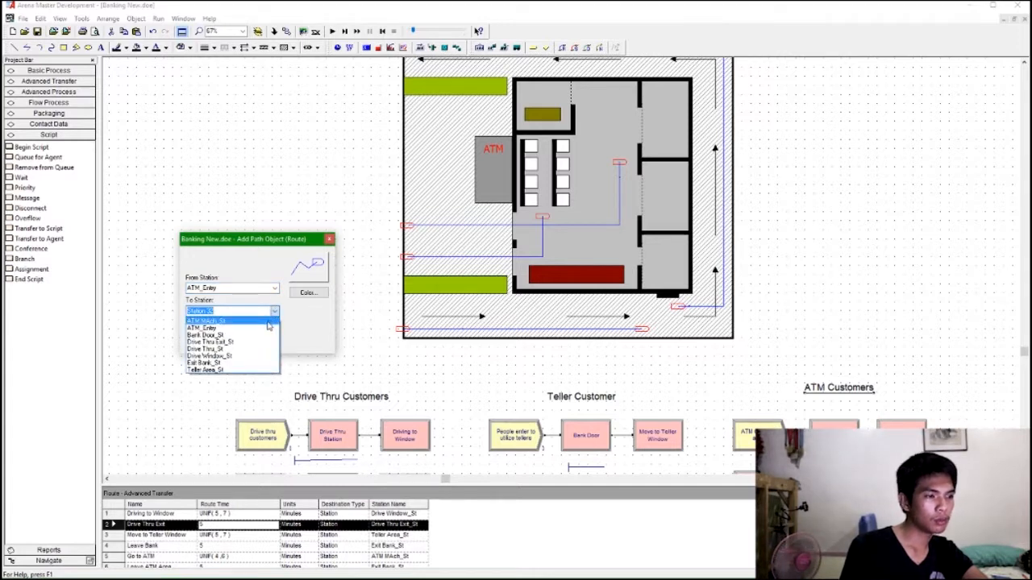
click(231, 323)
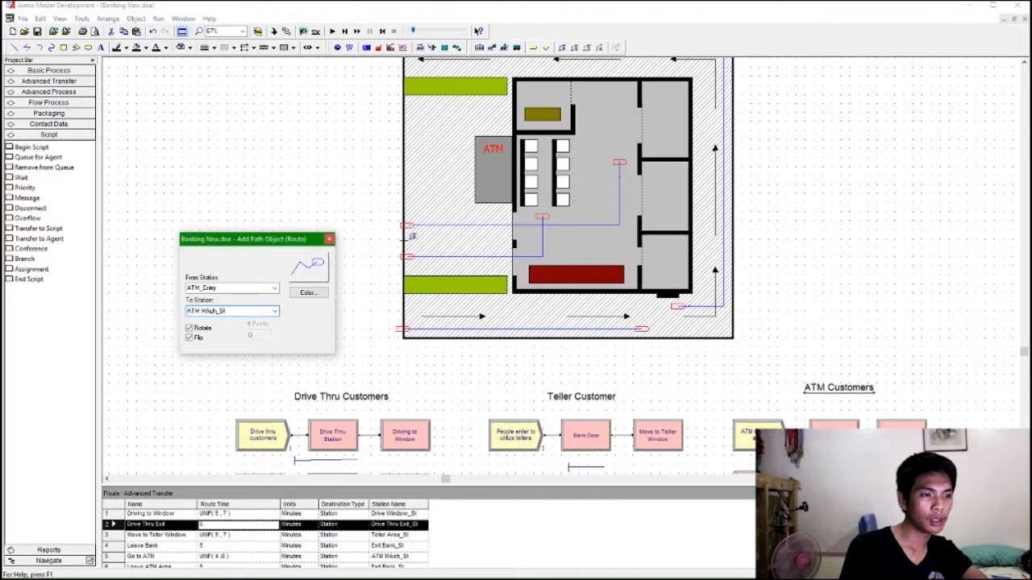
click(412, 236)
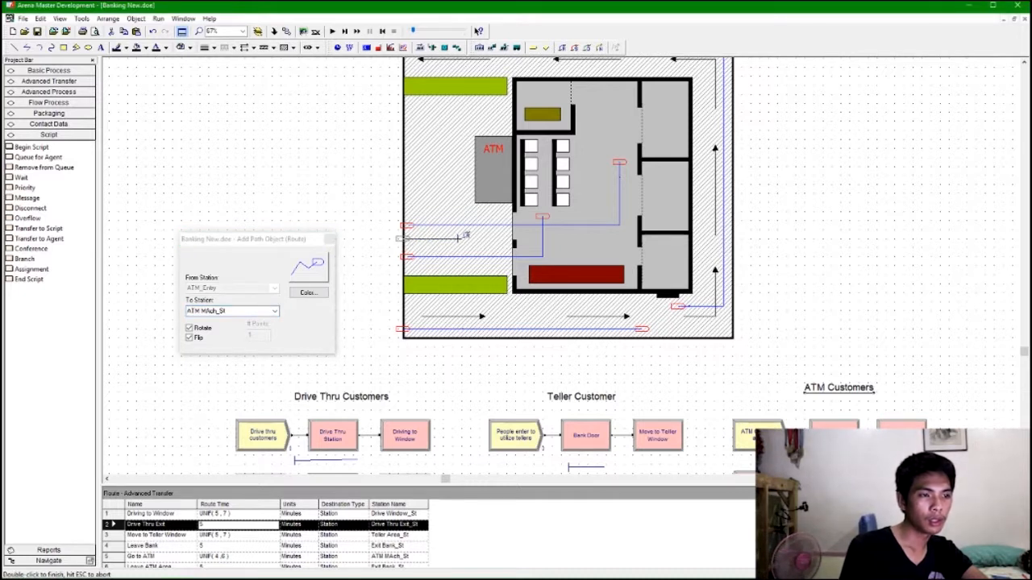
click(462, 237)
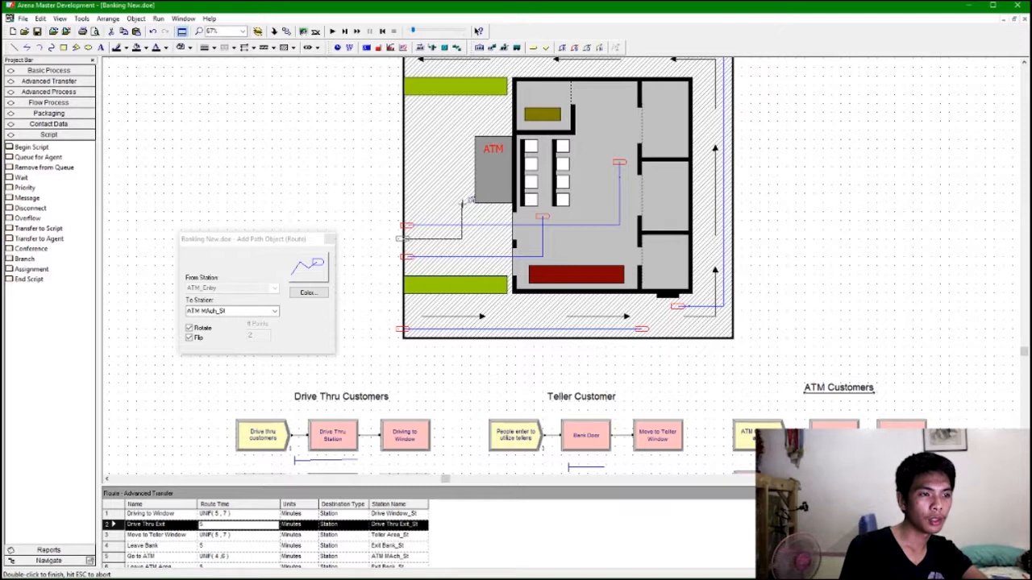
double_click(462, 202)
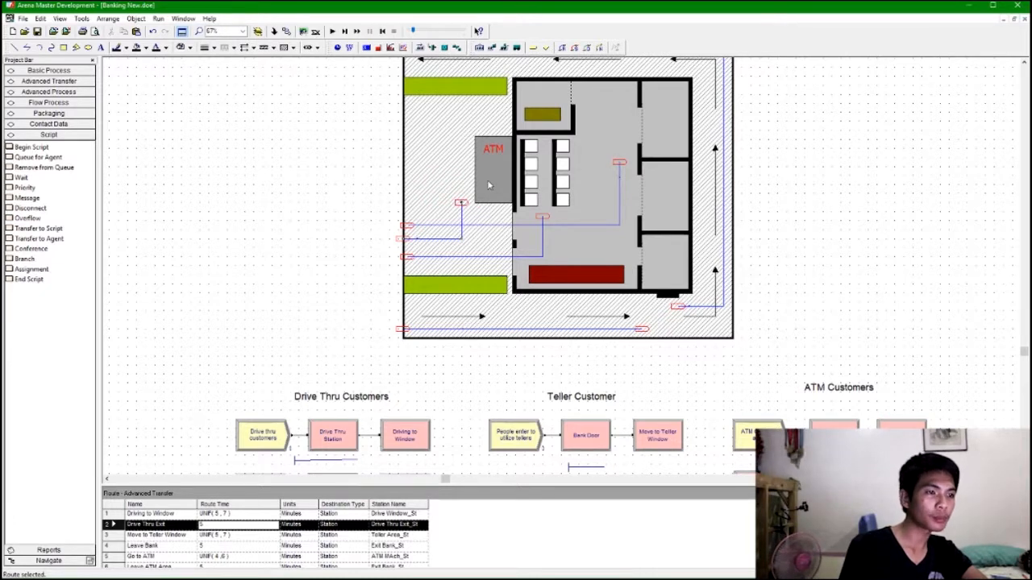
Add a route from ATM MAch_St to Exit Bank_St running down from the ATM and left to the exit door.
click(563, 49)
click(274, 288)
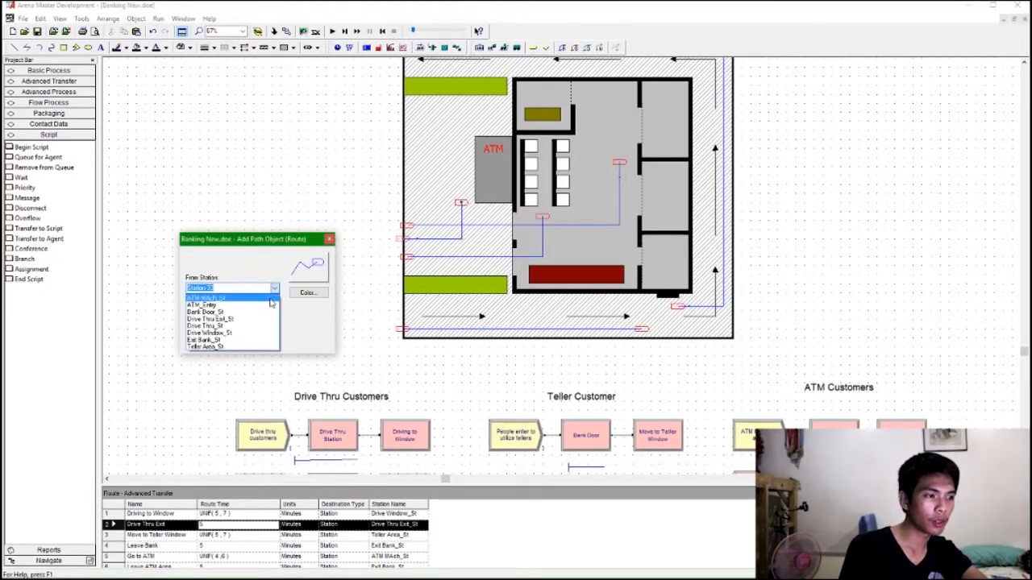
click(258, 298)
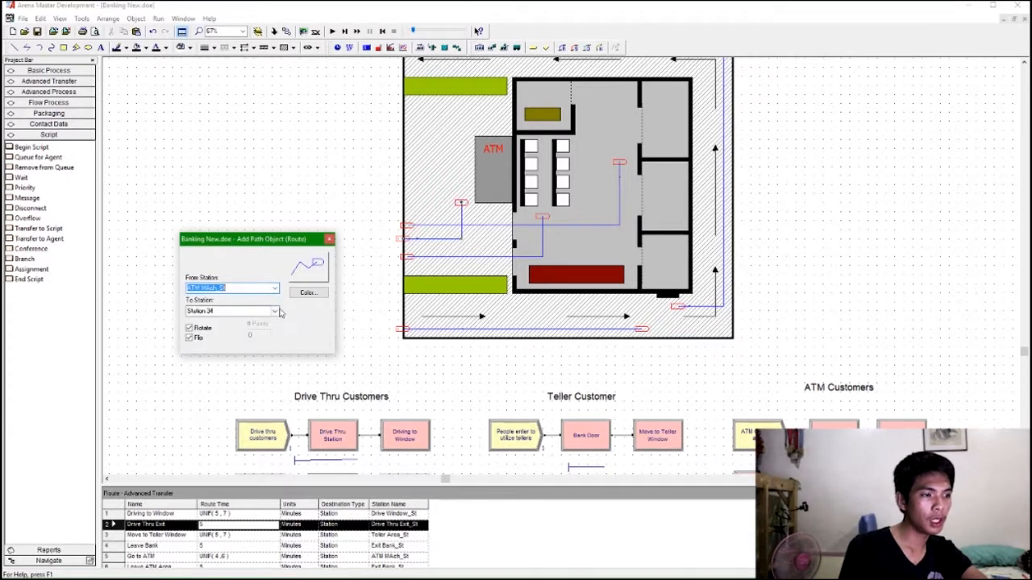
click(274, 310)
click(207, 363)
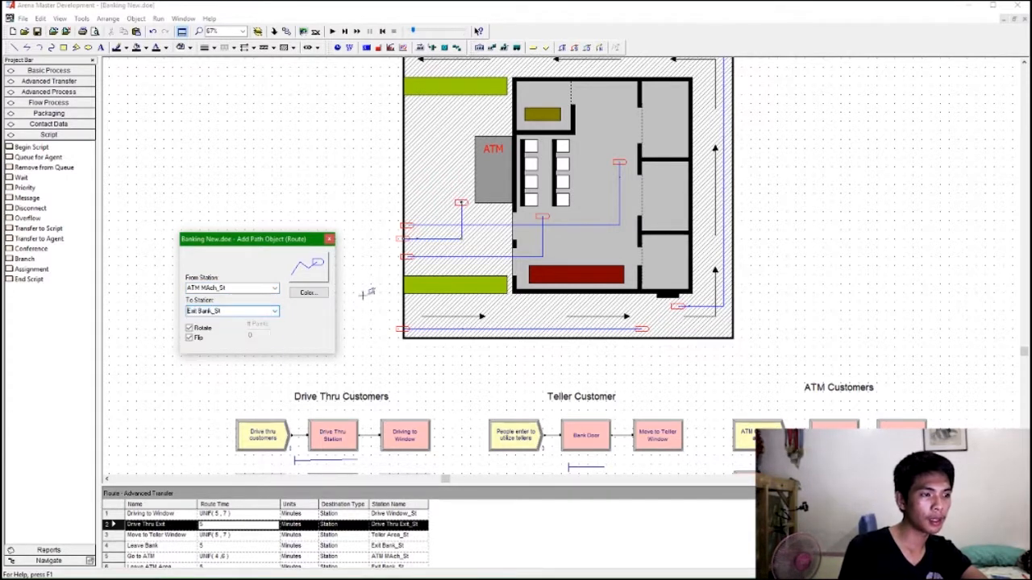
scroll(883, 407, down, 3)
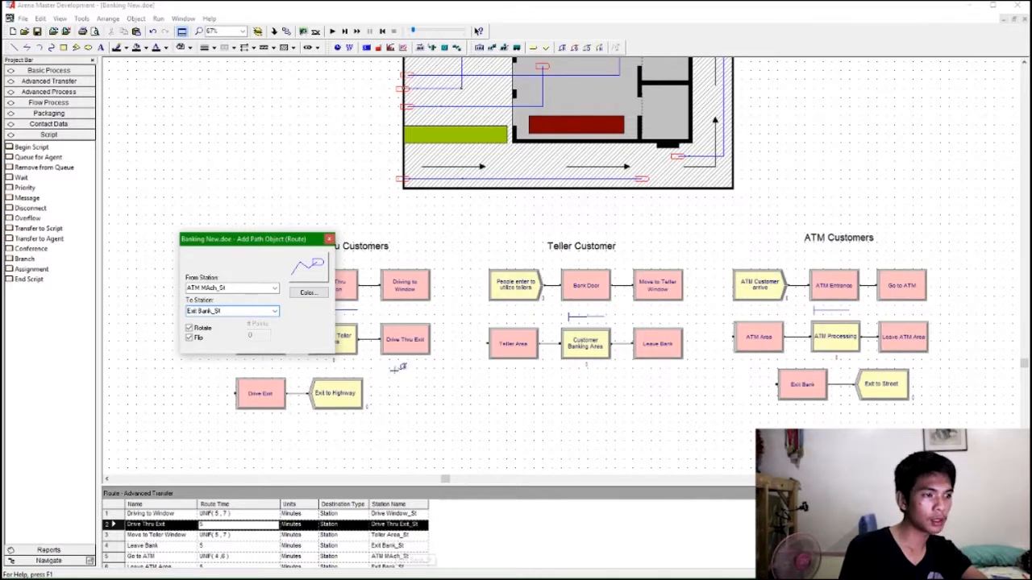
scroll(399, 368, up, 4)
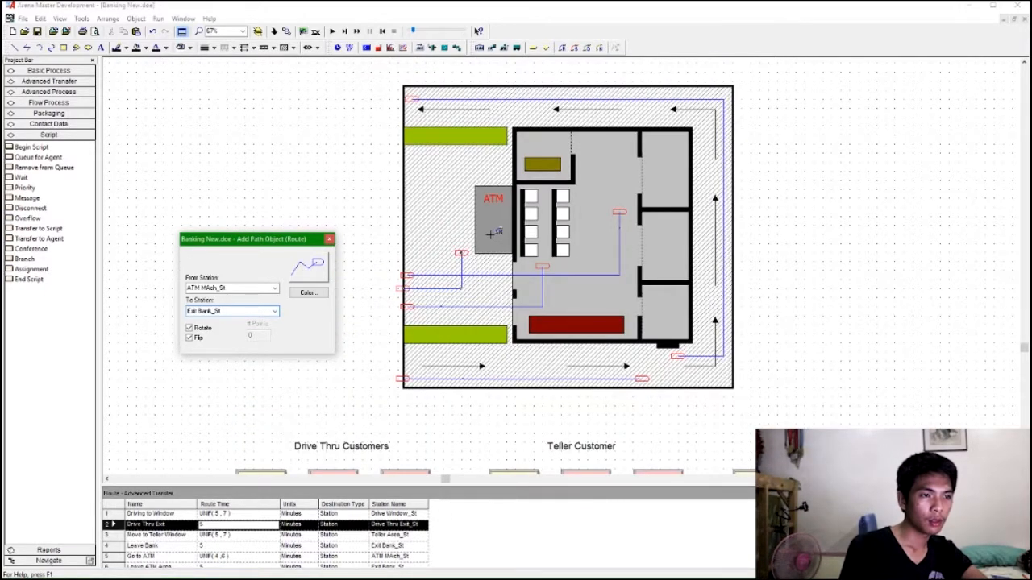
click(491, 232)
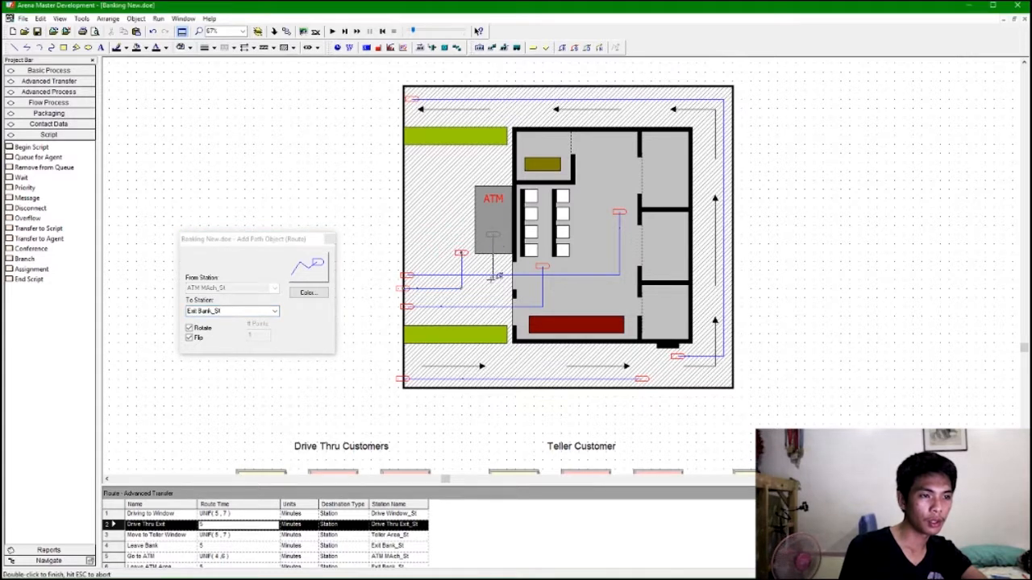
click(492, 287)
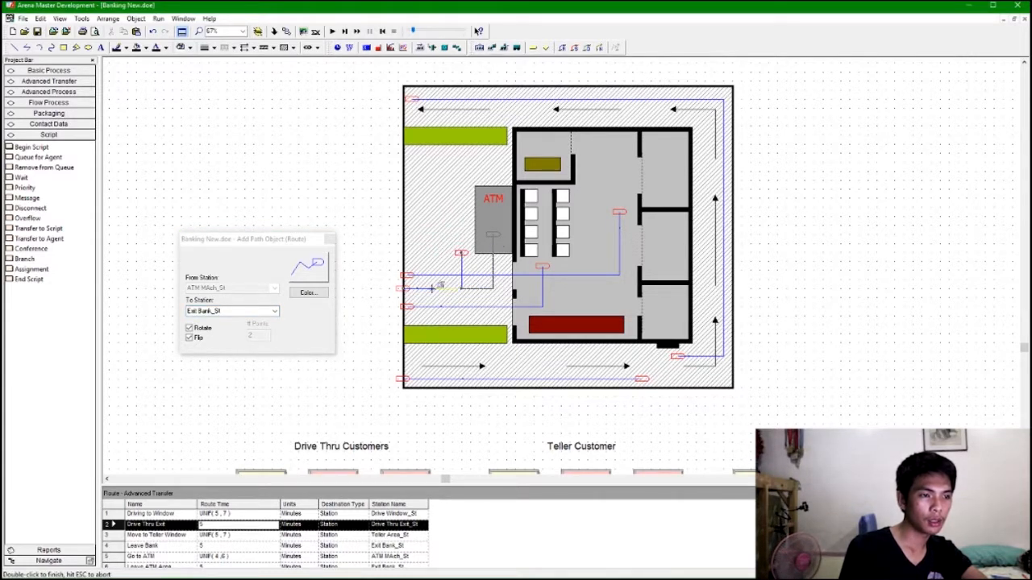
double_click(402, 287)
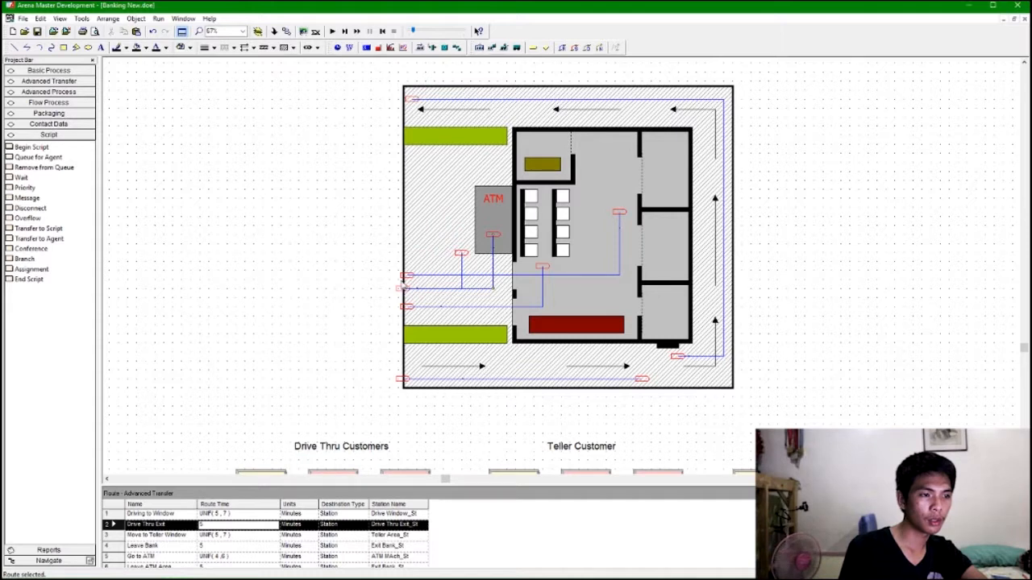
Nudge the new route's end point, then undo the move and the ATM-to-exit route.
click(401, 289)
drag(402, 292, 407, 299)
key(ctrl+z)
key(ctrl+z)
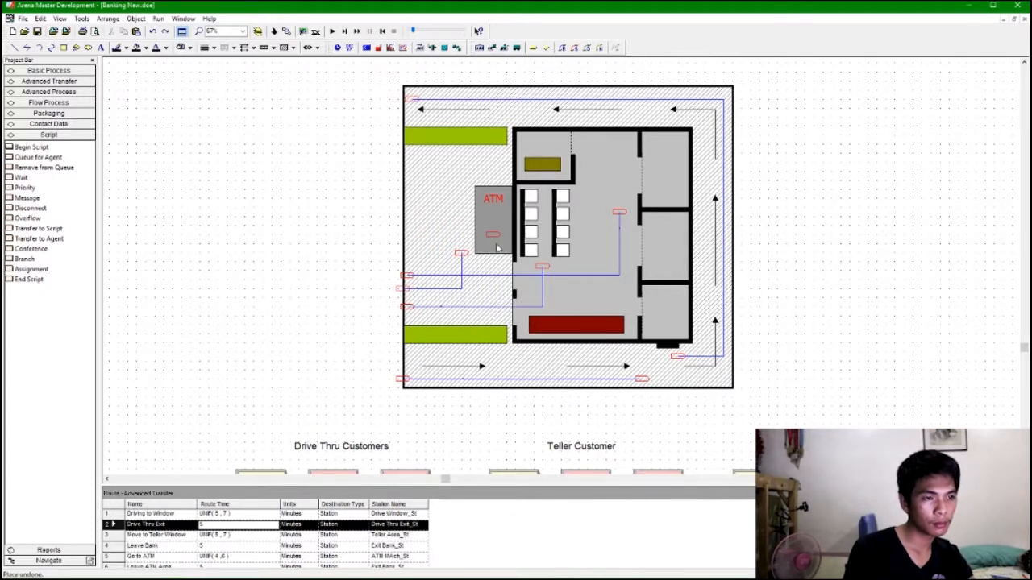
Redraw the route from ATM MAch_St to Exit Bank_St running down from the ATM and left to the exit door.
click(565, 48)
click(497, 235)
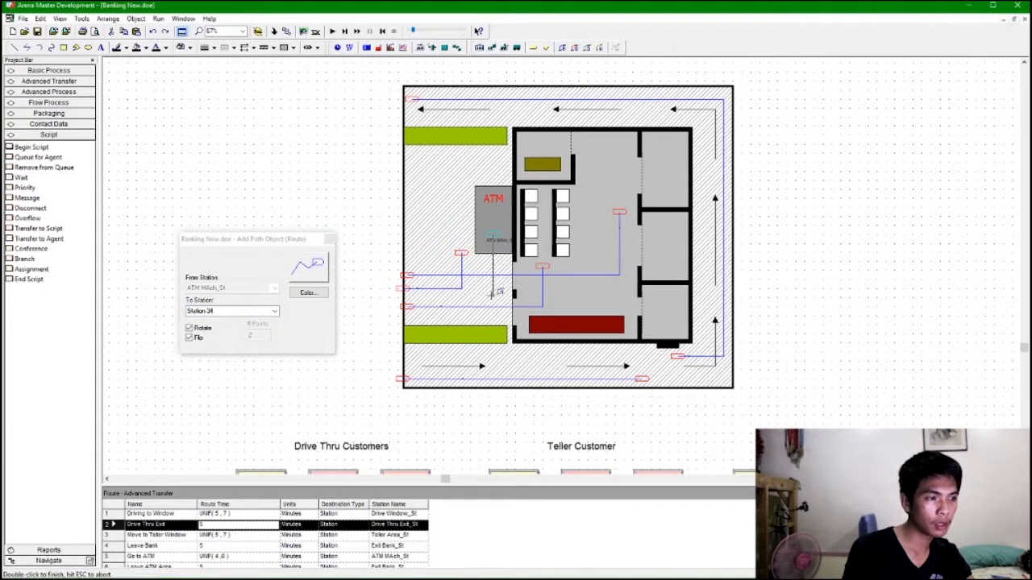
click(274, 311)
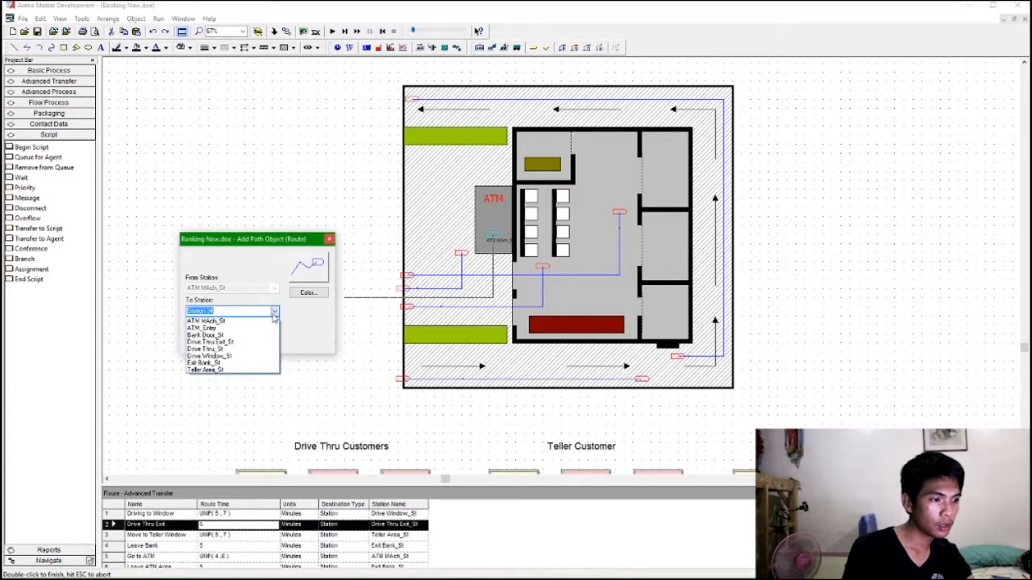
click(262, 362)
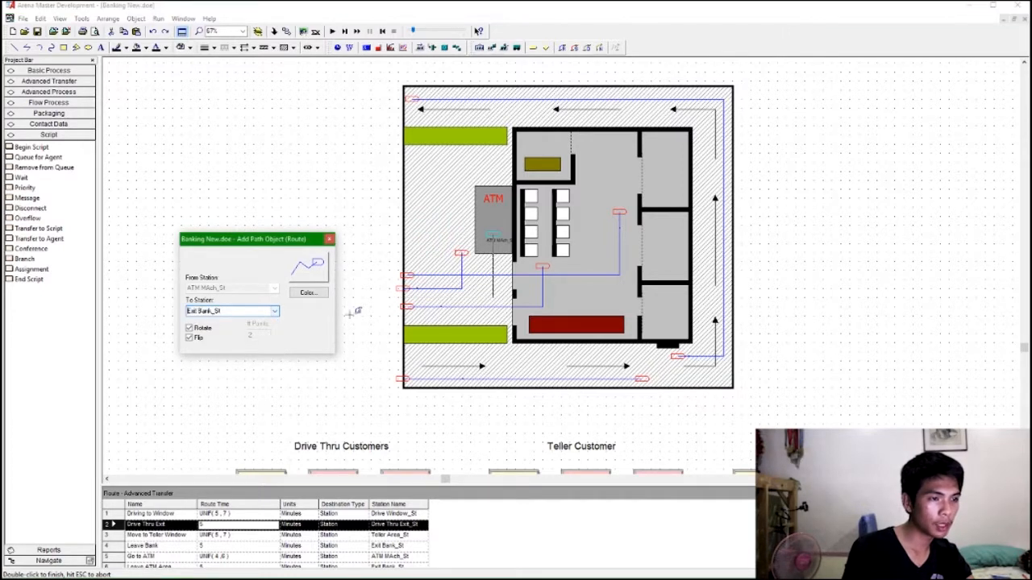
click(405, 297)
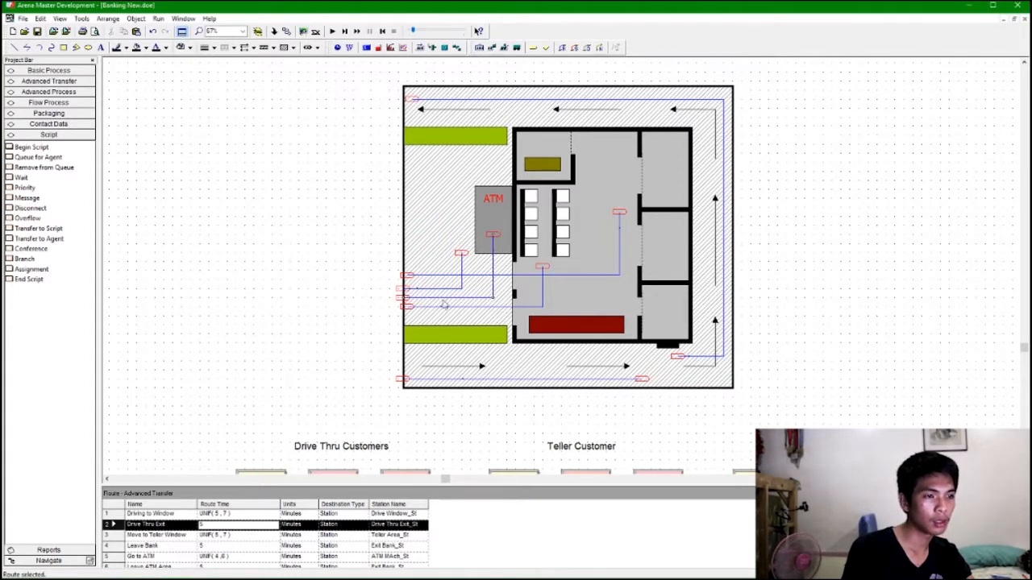
click(810, 244)
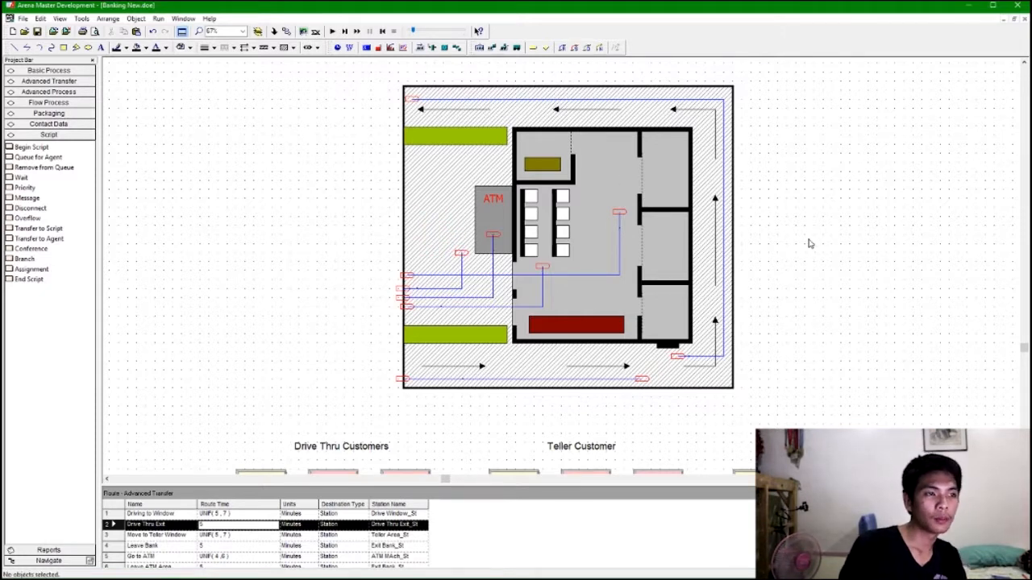
click(563, 47)
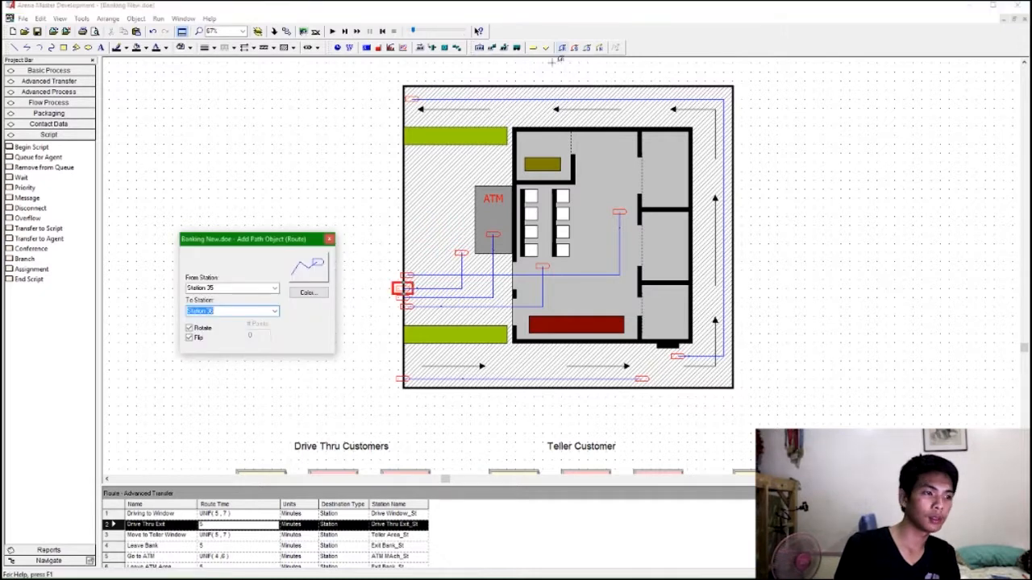
click(329, 240)
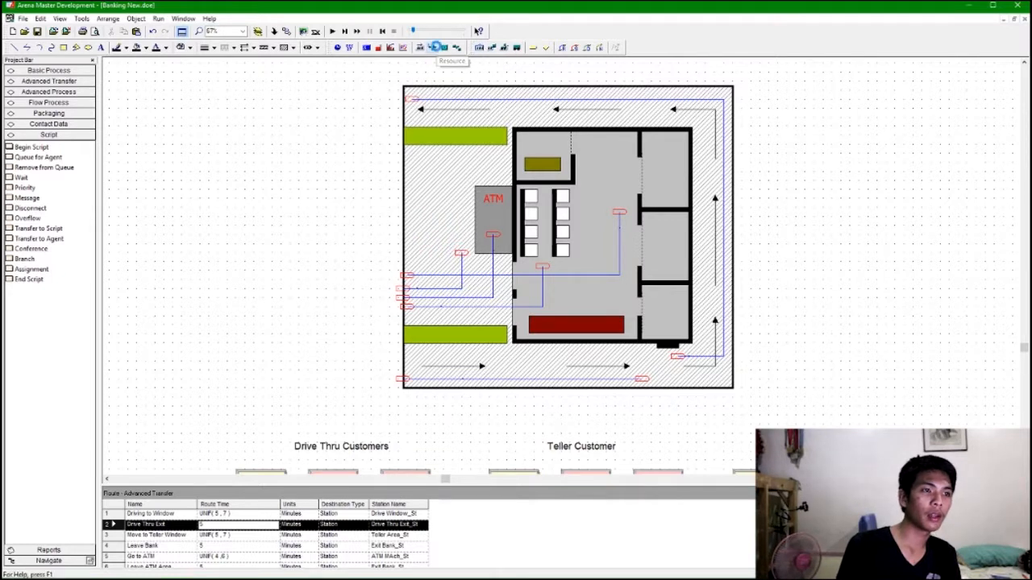
Start a resource picture for Judy and open the Workers.plb picture library.
click(435, 47)
click(216, 69)
click(207, 87)
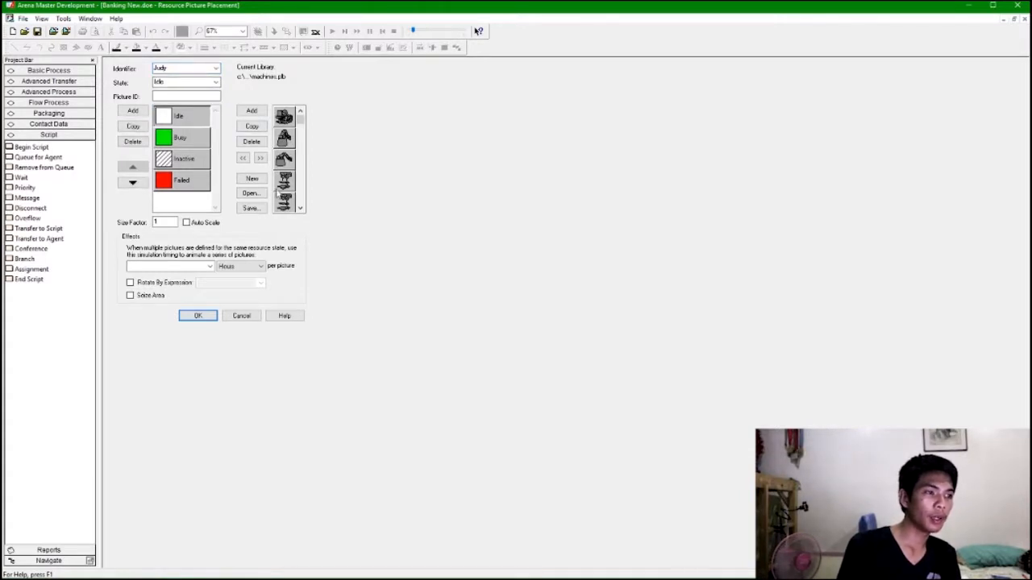
scroll(284, 153, down, 10)
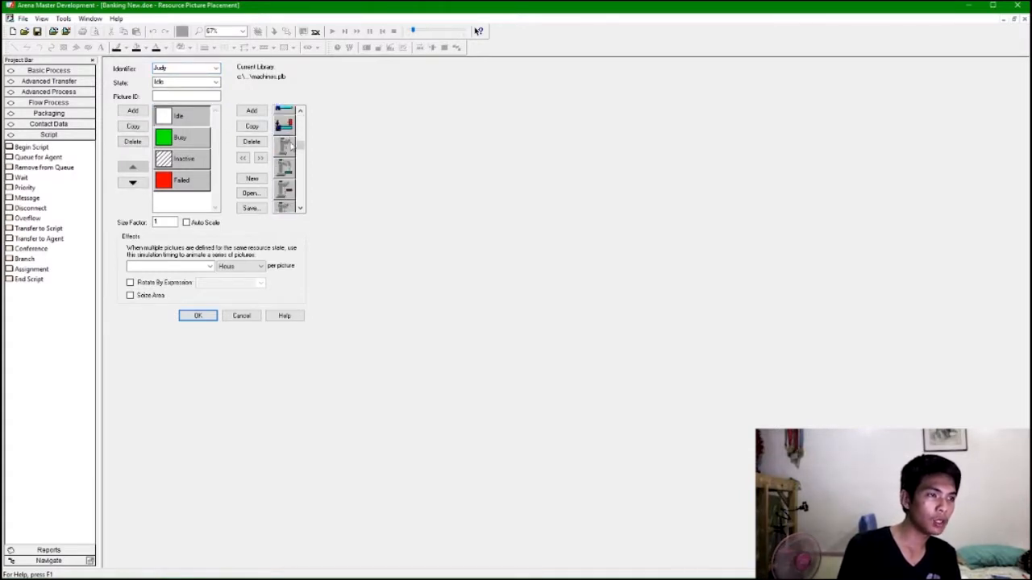
click(251, 194)
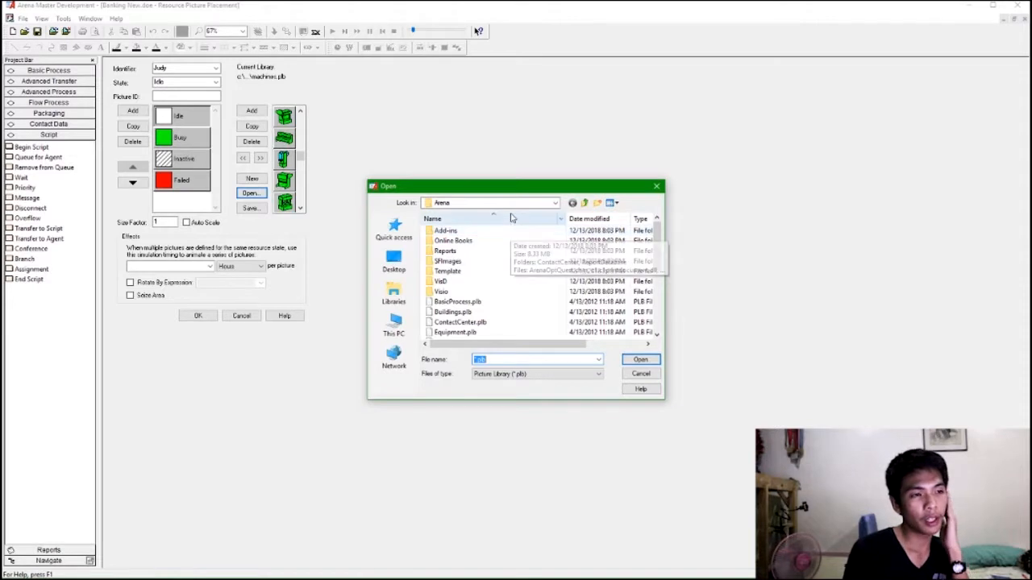
scroll(532, 297, down, 2)
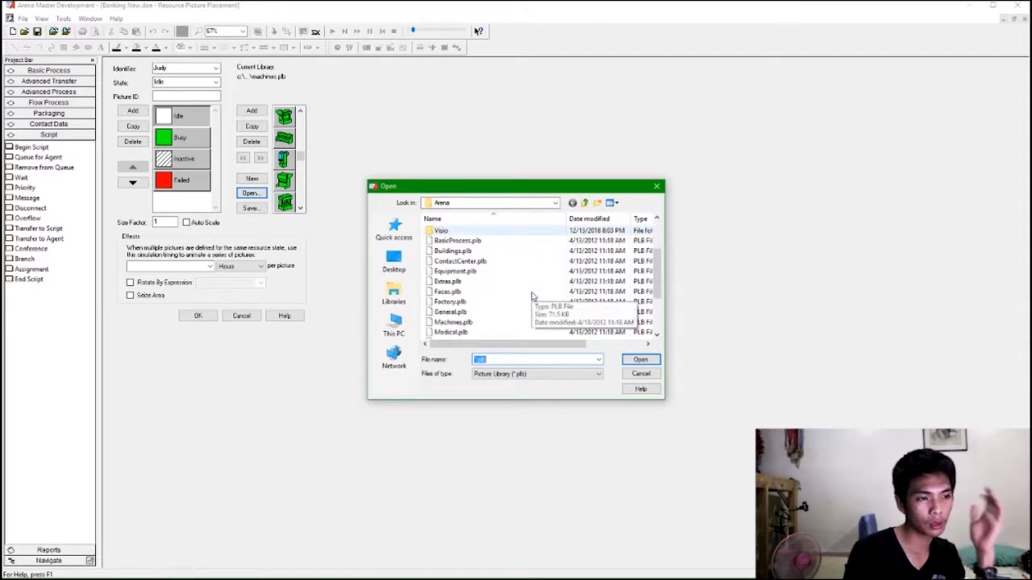
scroll(524, 298, down, 3)
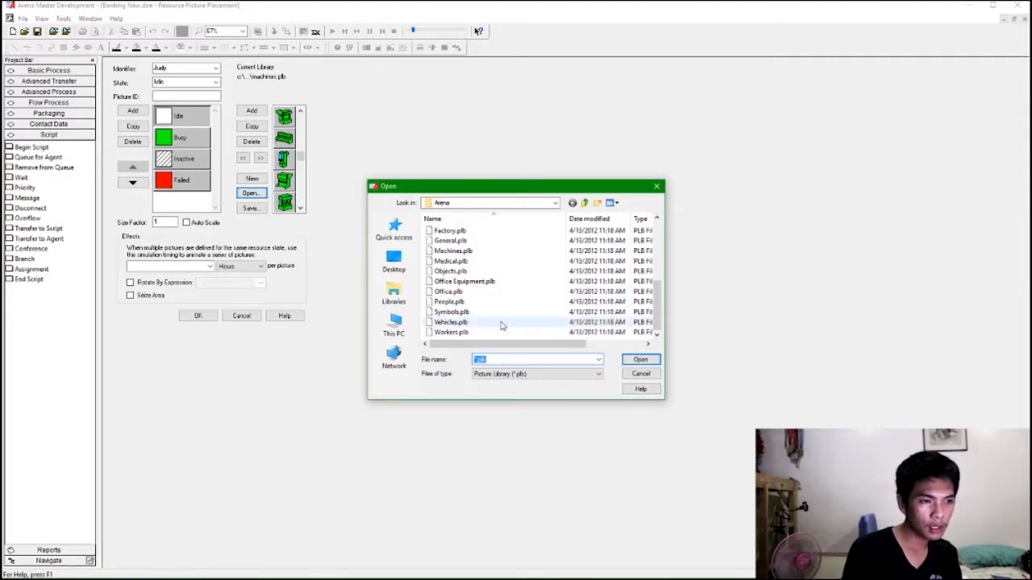
click(496, 332)
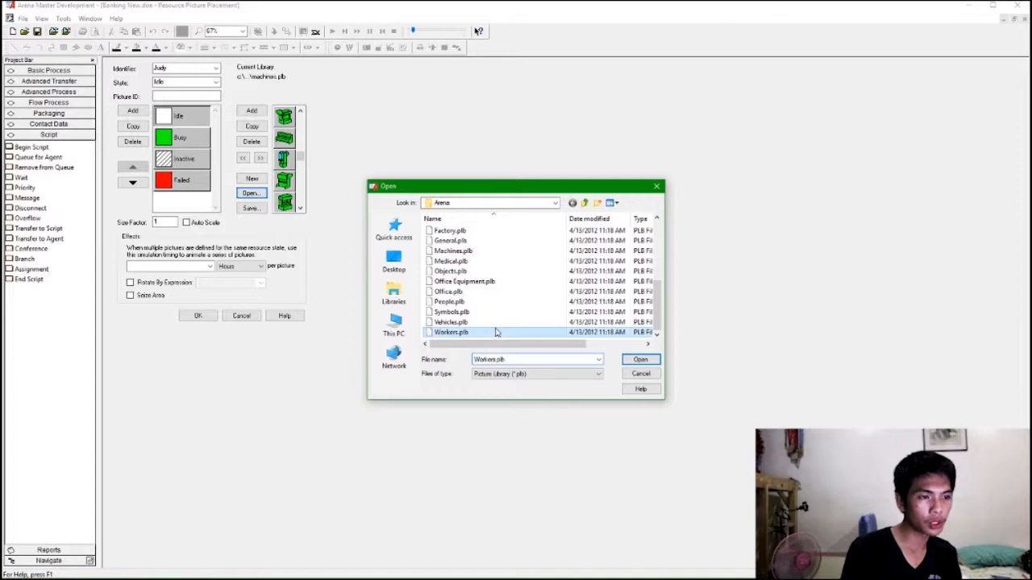
click(626, 360)
Assign a standing worker picture from the library to Judy's Idle state.
scroll(283, 165, down, 5)
scroll(281, 165, up, 3)
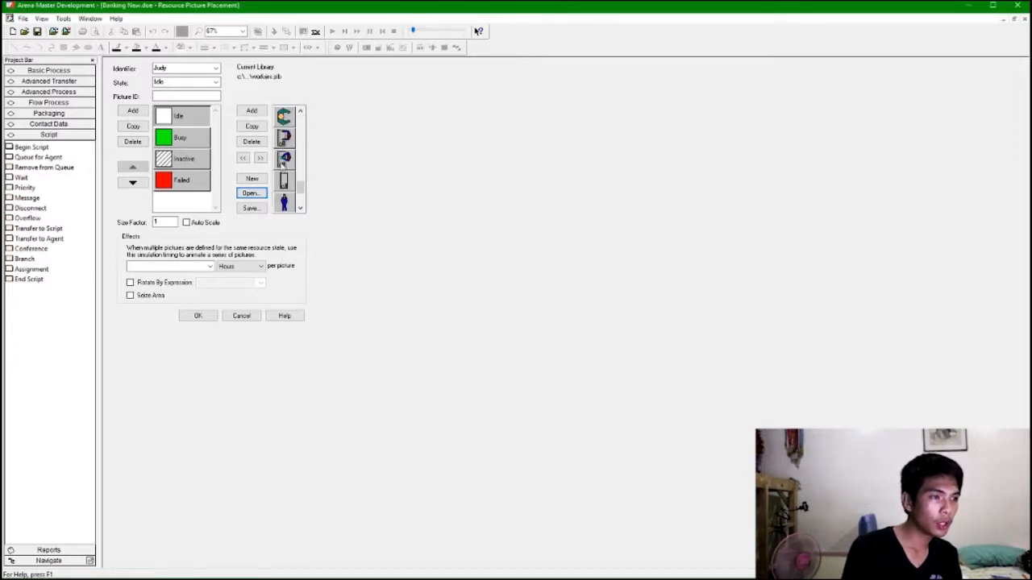
scroll(282, 169, up, 3)
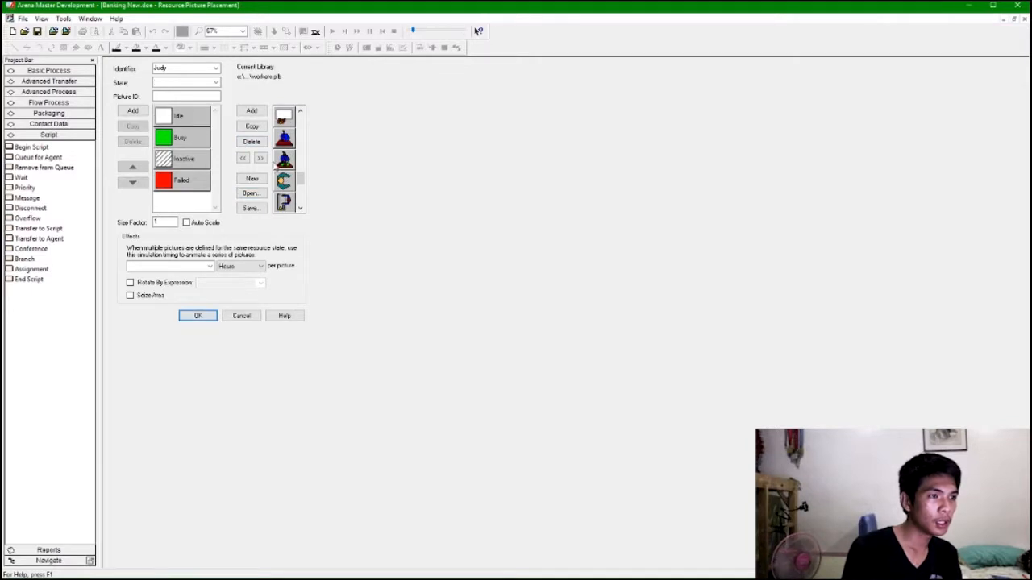
scroll(294, 181, down, 1)
click(285, 181)
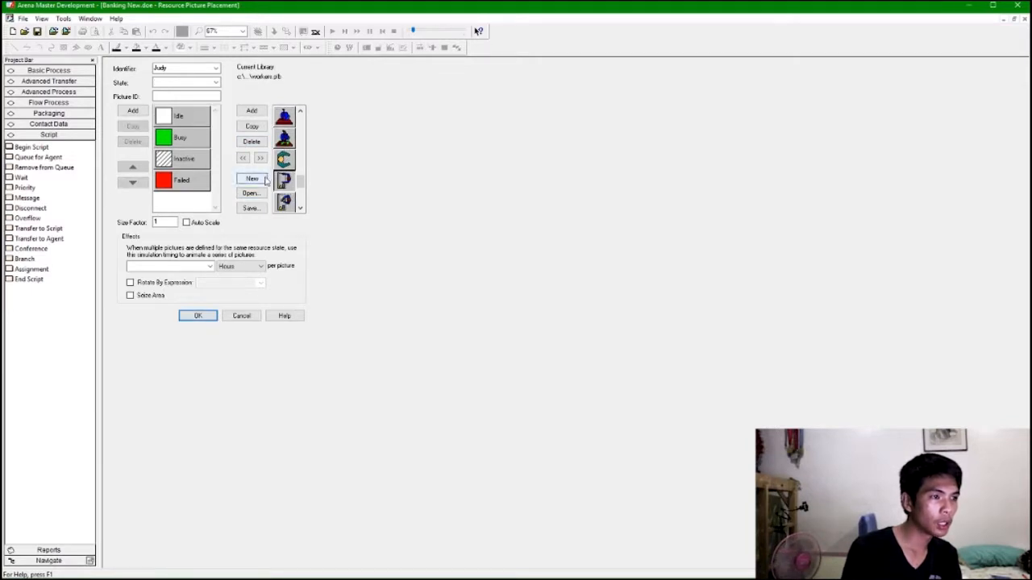
click(194, 119)
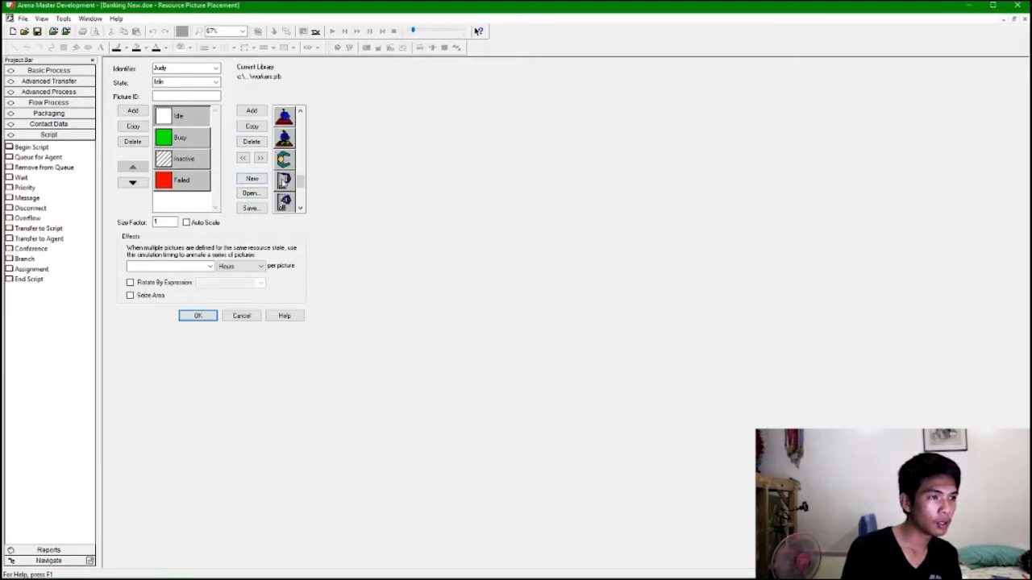
click(244, 158)
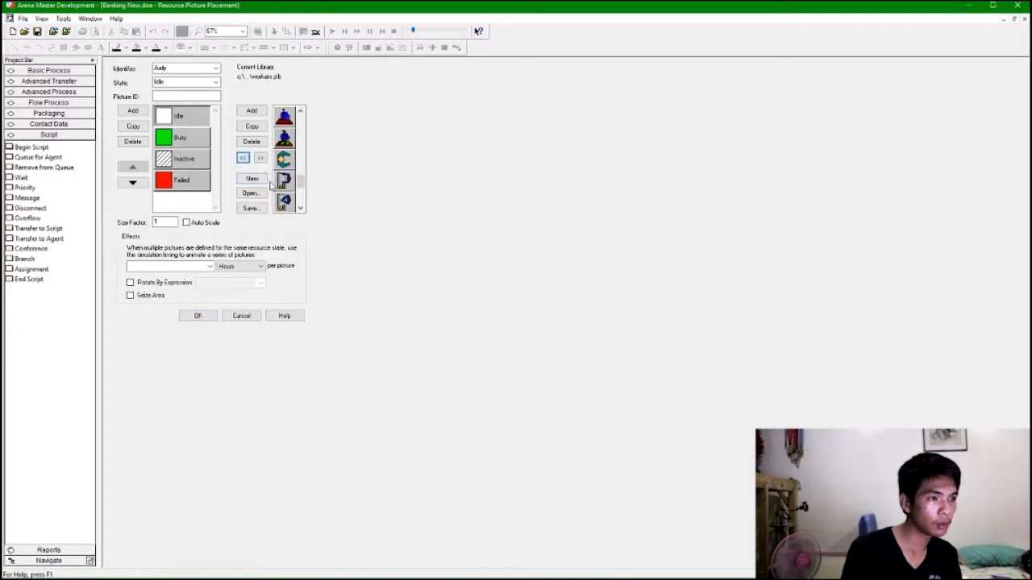
click(243, 158)
Assign a seated worker picture from the library to the Busy state.
click(205, 148)
scroll(284, 181, down, 1)
click(284, 182)
click(243, 158)
Assign a worker picture to the Inactive state and confirm the resource picture settings.
click(191, 158)
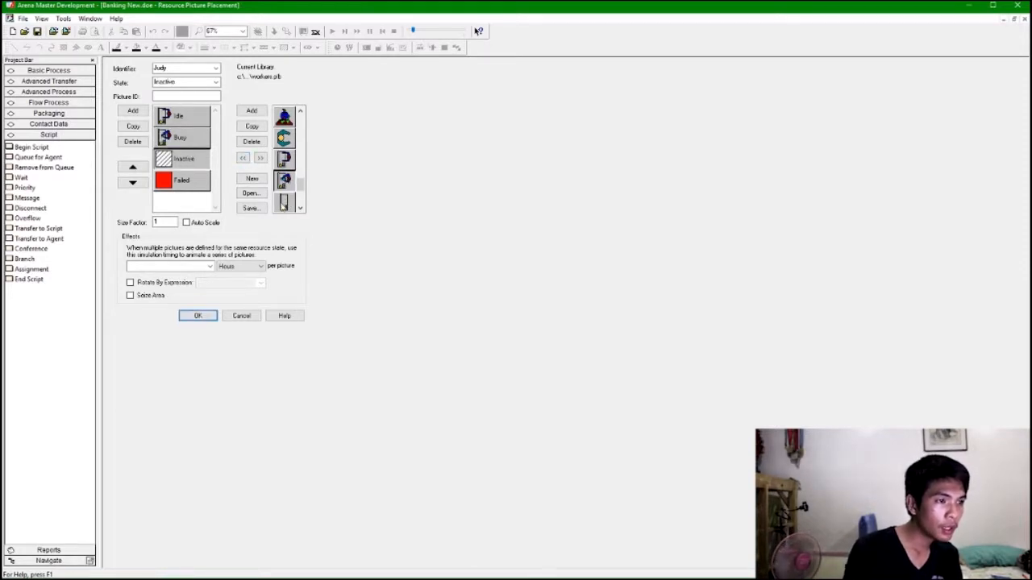
click(284, 204)
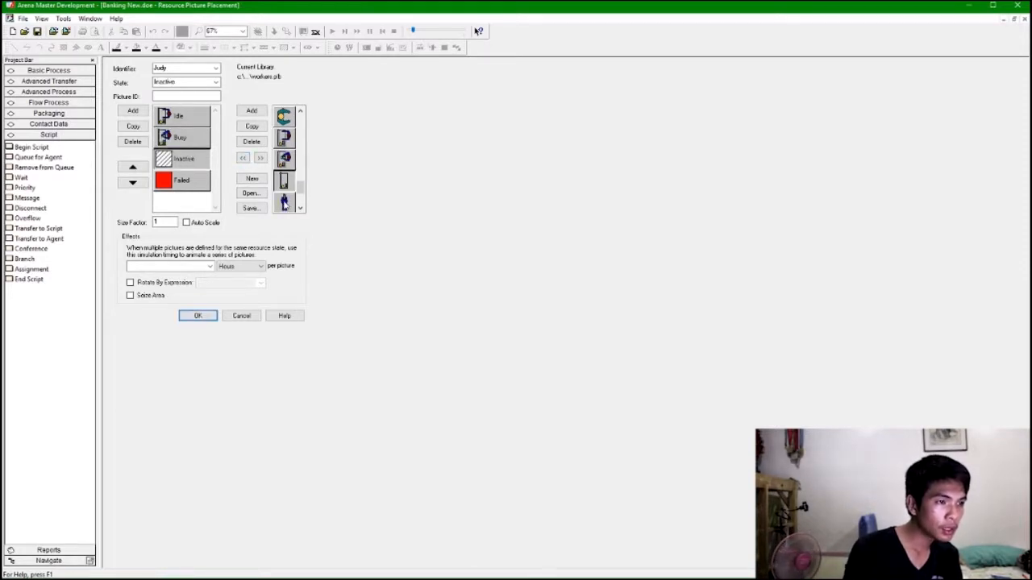
click(242, 158)
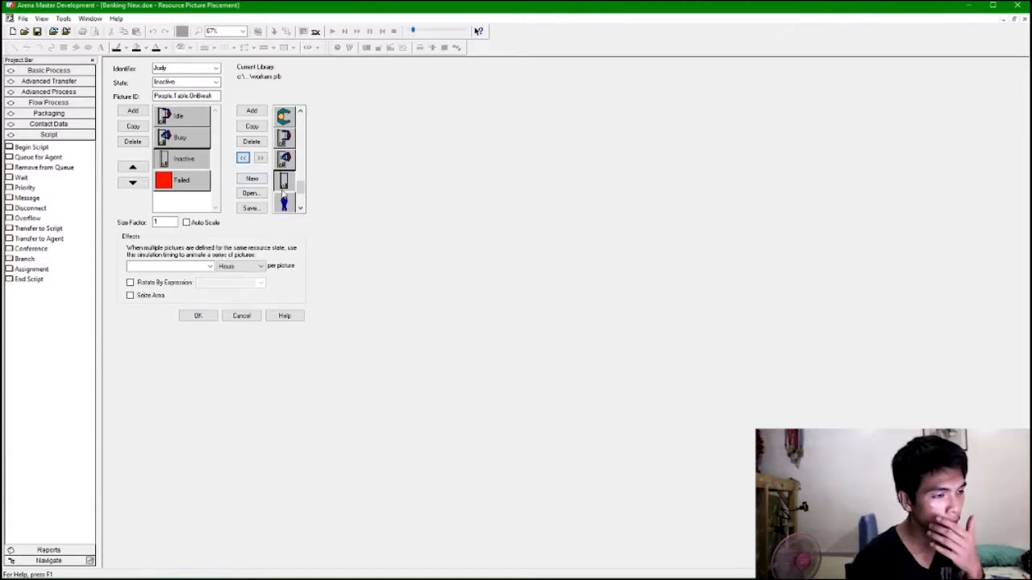
click(284, 182)
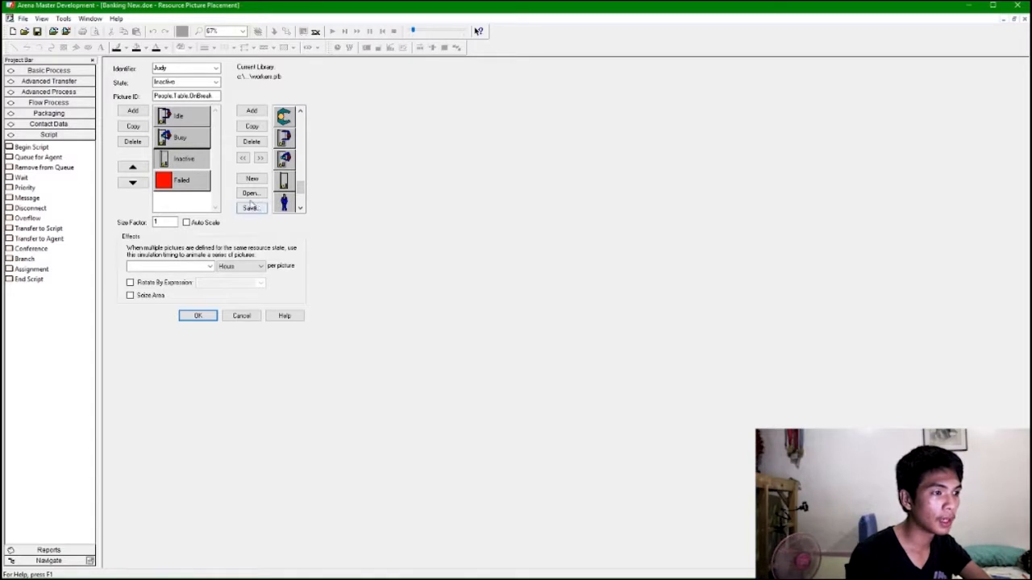
click(198, 316)
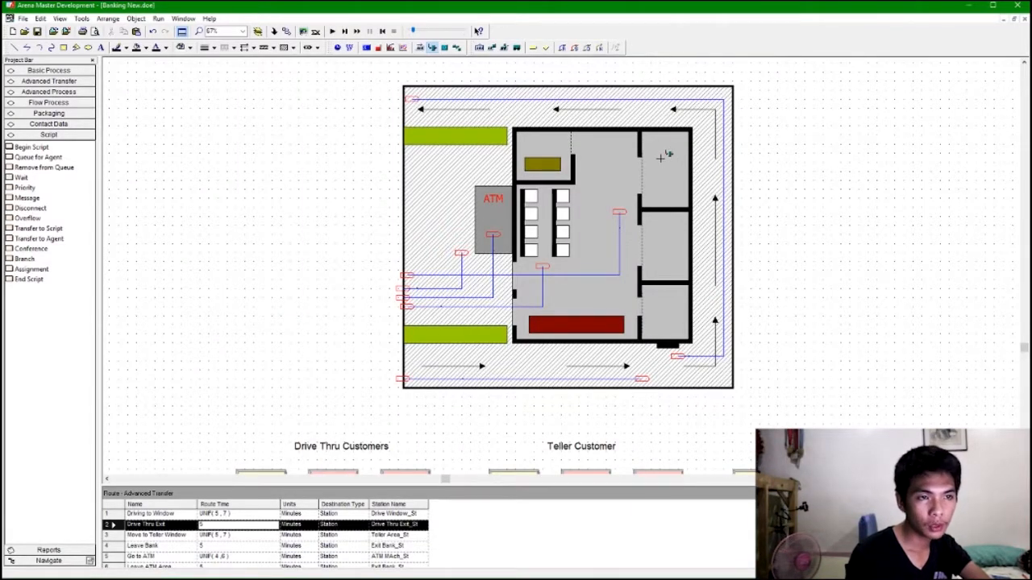
Place Judy's resource picture in the top-right teller room and enlarge it slightly.
click(660, 157)
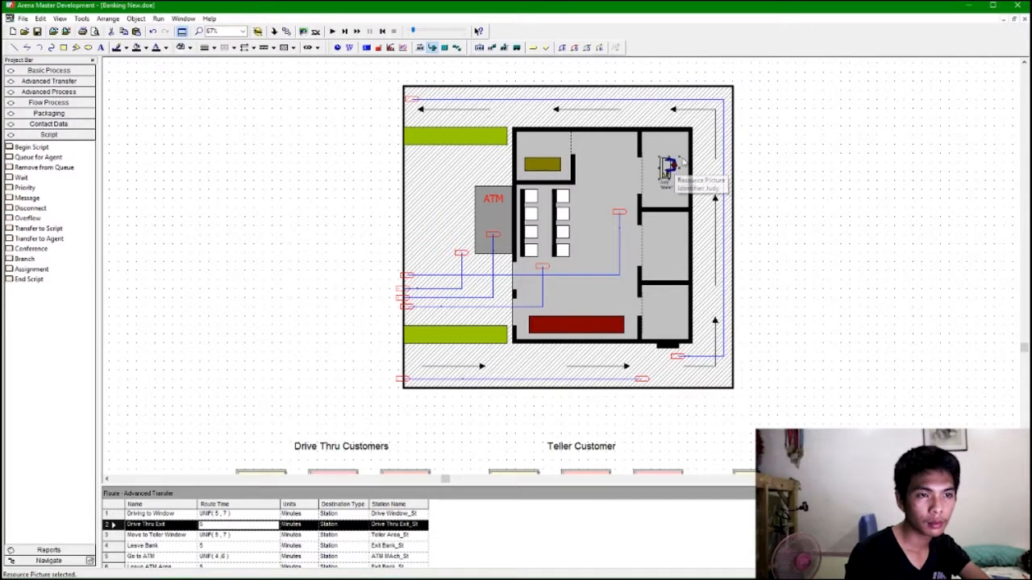
click(679, 154)
click(674, 166)
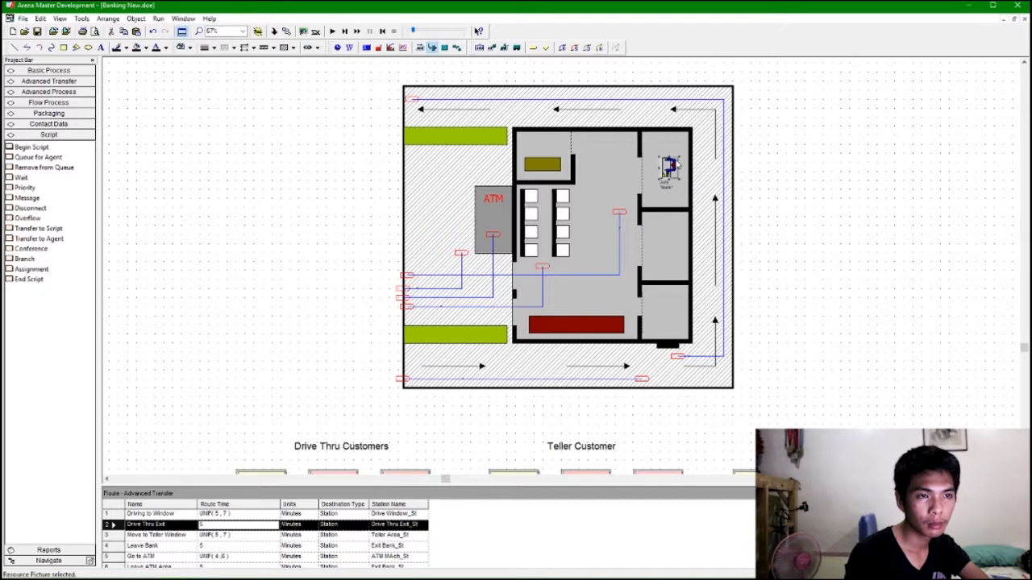
drag(682, 150, 679, 183)
click(682, 182)
click(677, 172)
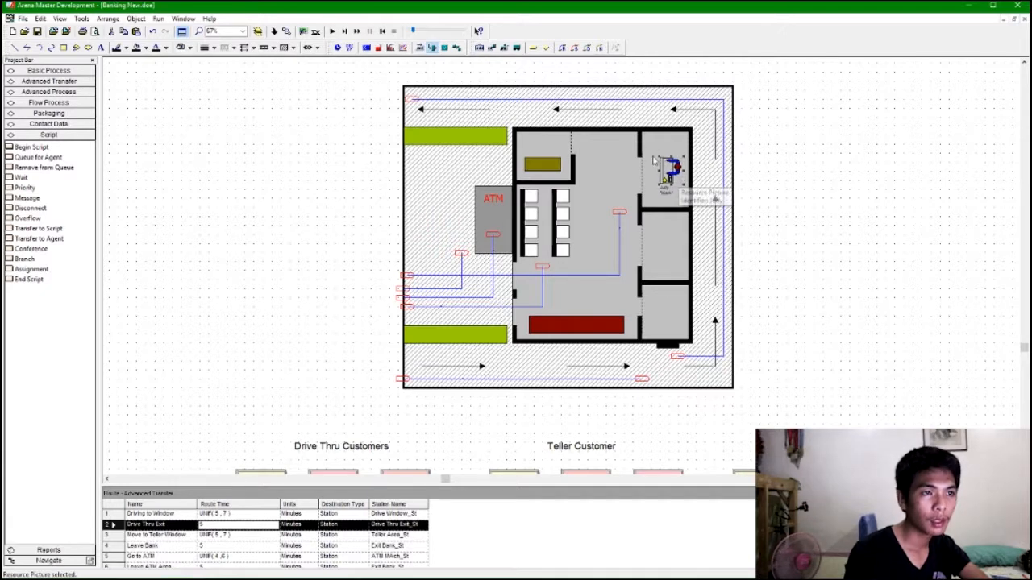
Add a point-type seize area beside Judy's teller picture in the top-right room.
click(494, 48)
click(484, 305)
click(509, 307)
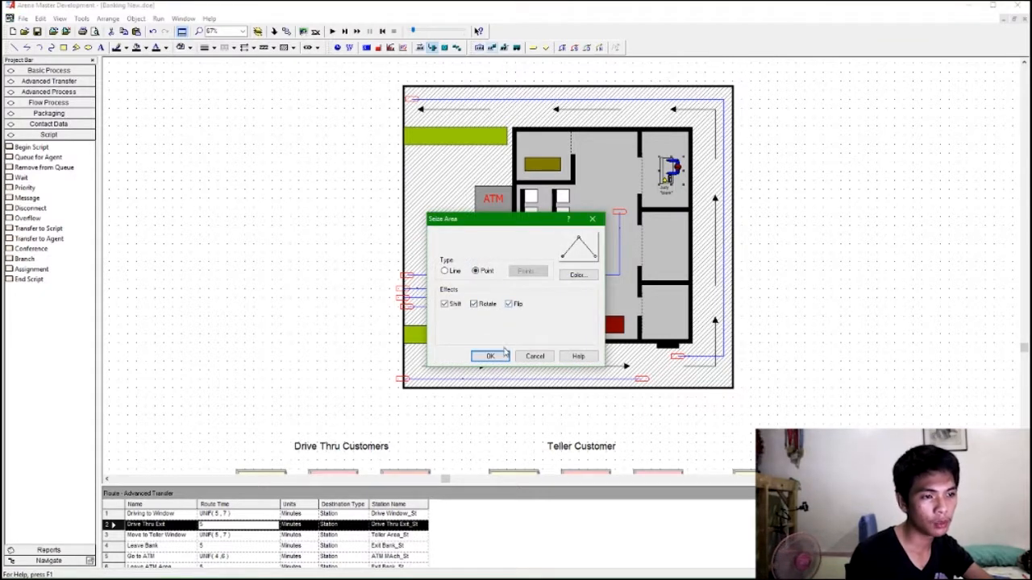
click(496, 360)
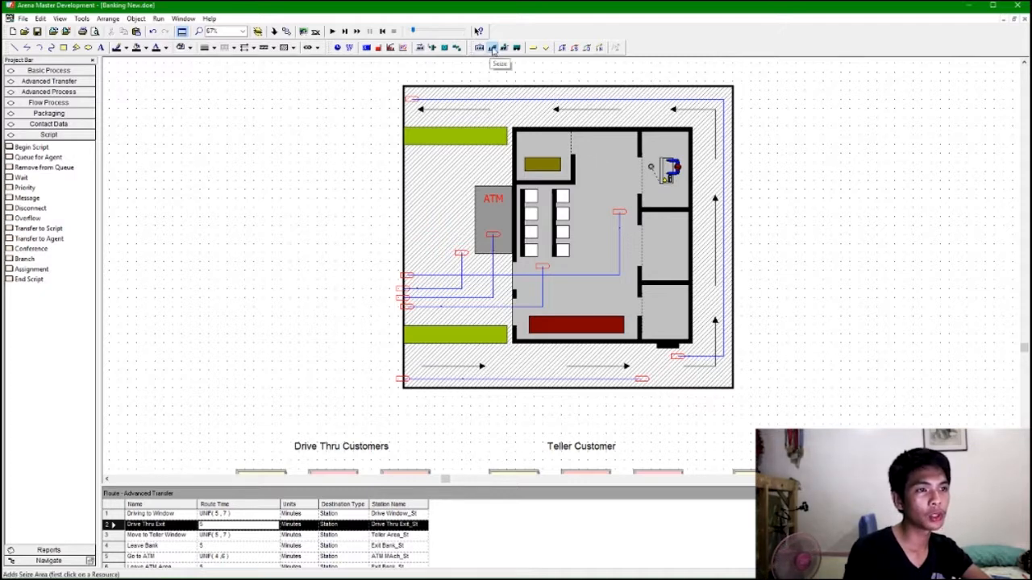
Create a resource picture for Nancy and assign a worker picture from the library to the Idle state.
click(431, 47)
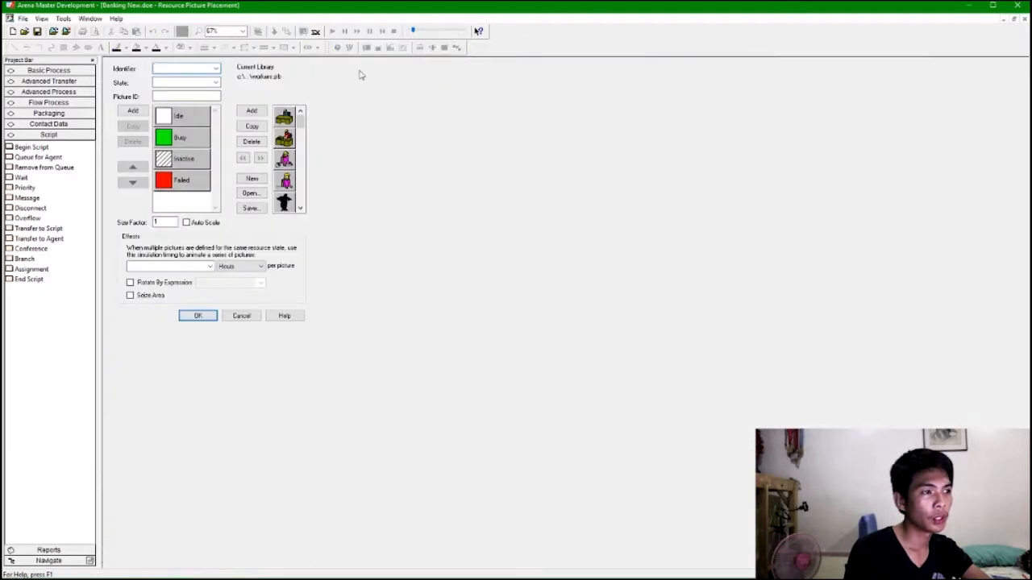
click(216, 69)
click(206, 100)
click(216, 82)
click(181, 92)
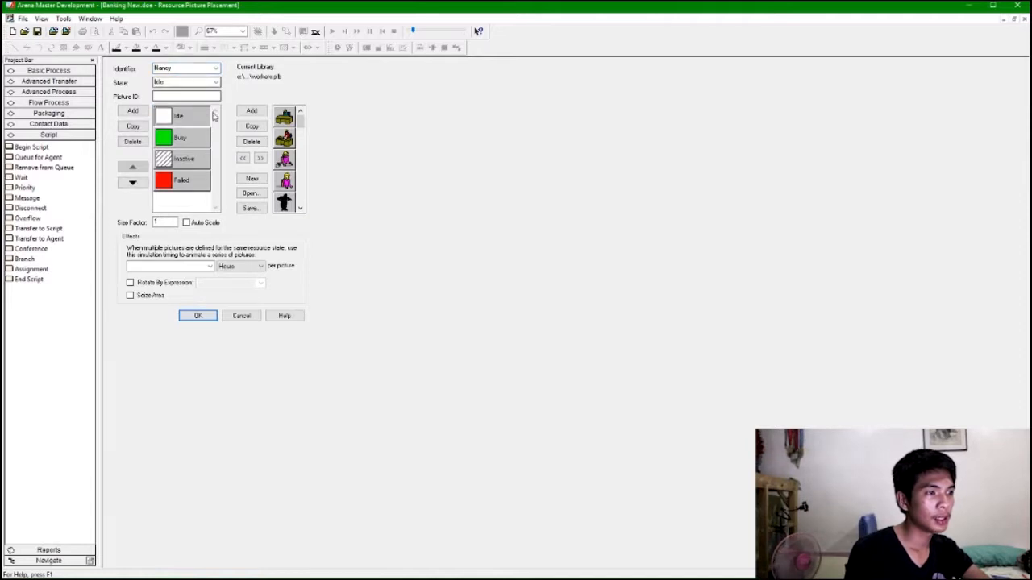
scroll(283, 160, down, 3)
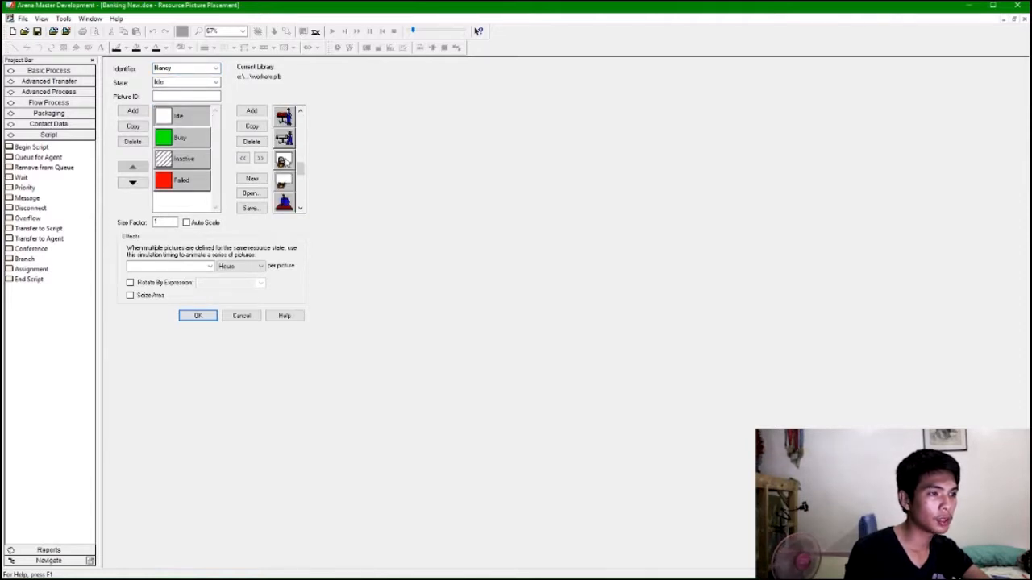
scroll(286, 185, down, 3)
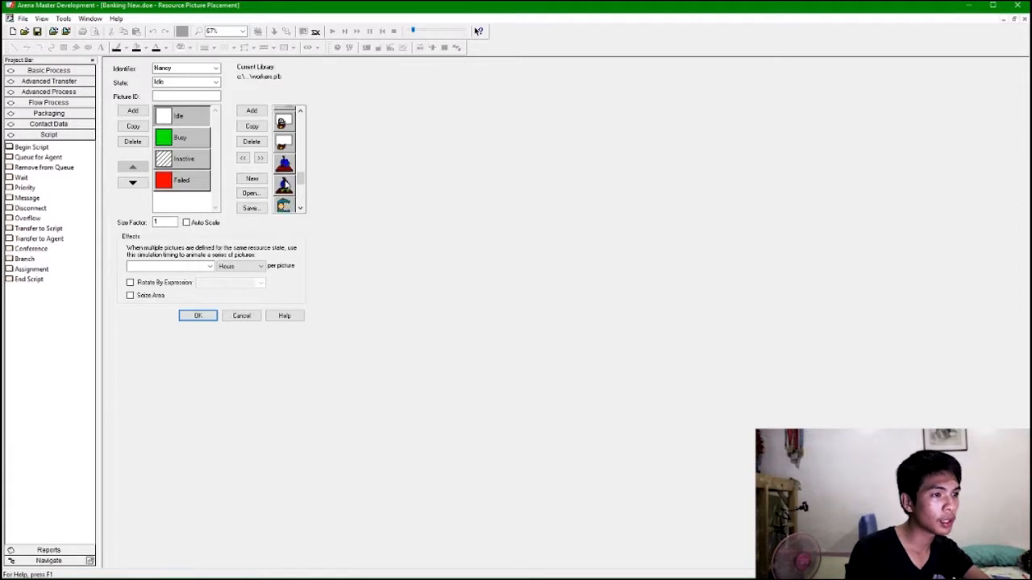
click(286, 140)
click(243, 158)
Assign worker pictures from the library to Nancy's Busy and Inactive states.
click(200, 142)
click(278, 165)
click(242, 158)
click(285, 184)
click(184, 159)
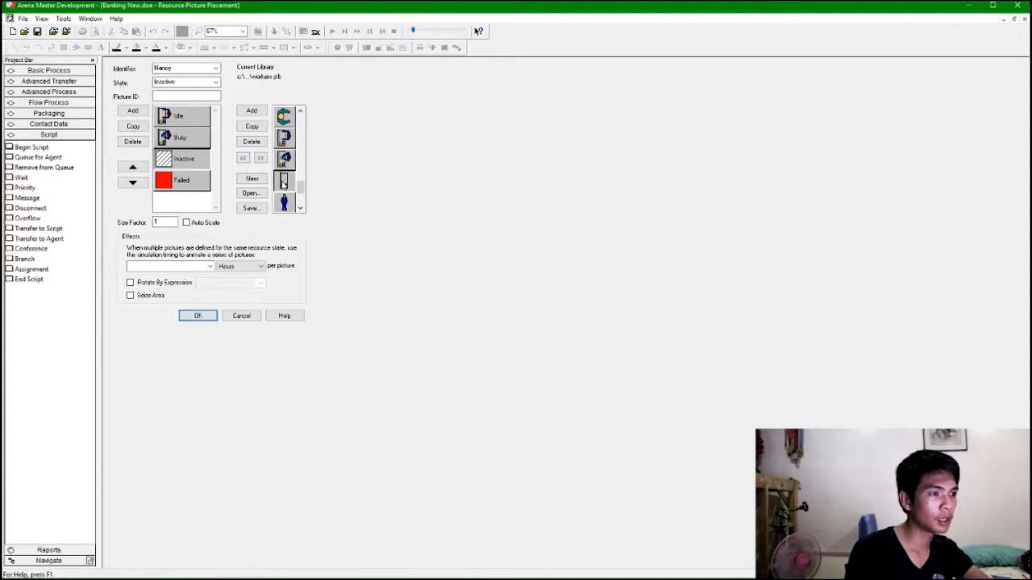
click(243, 159)
click(284, 184)
click(243, 158)
Edit Nancy's Idle picture, filling the worker's arm shapes yellow.
click(169, 118)
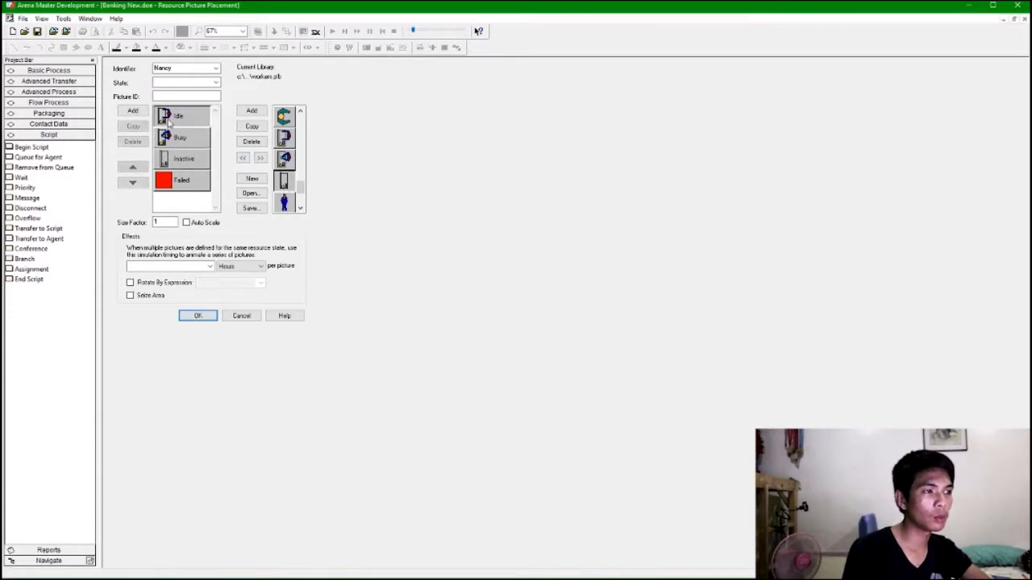
double_click(170, 119)
scroll(254, 170, up, 3)
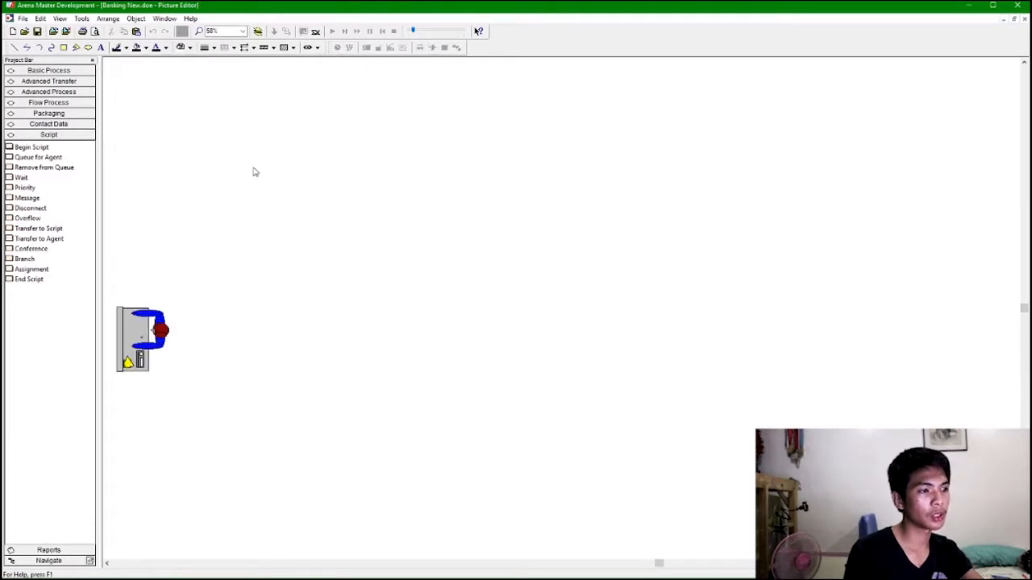
scroll(410, 299, left, 1)
scroll(411, 301, left, 4)
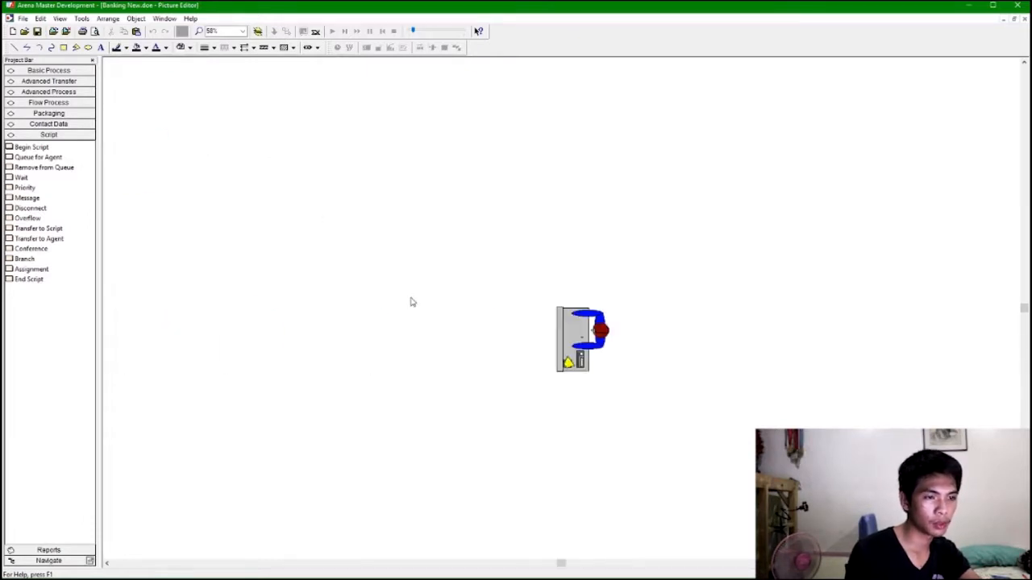
scroll(433, 302, right, 1)
scroll(617, 348, up, 3)
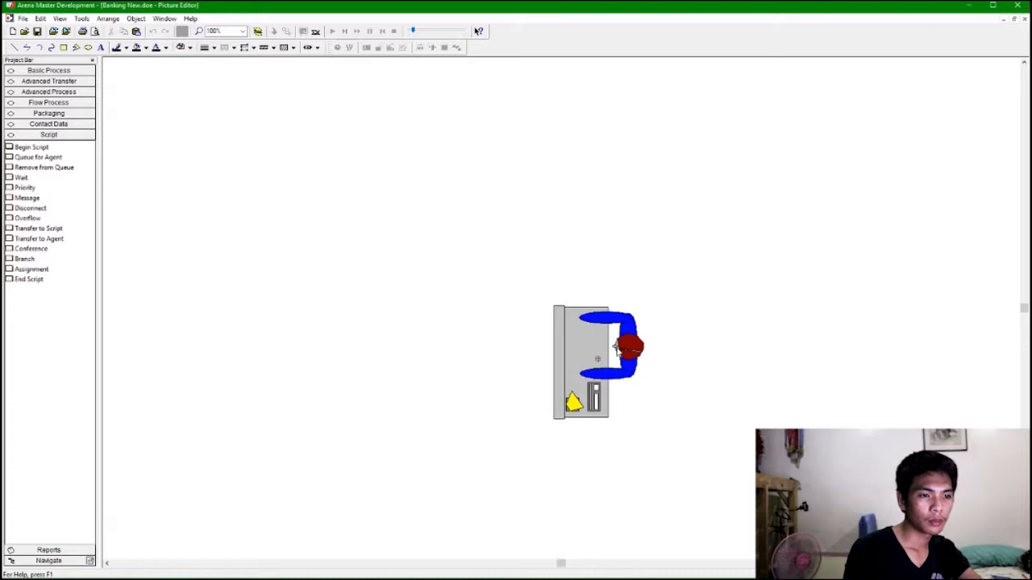
scroll(626, 315, up, 1)
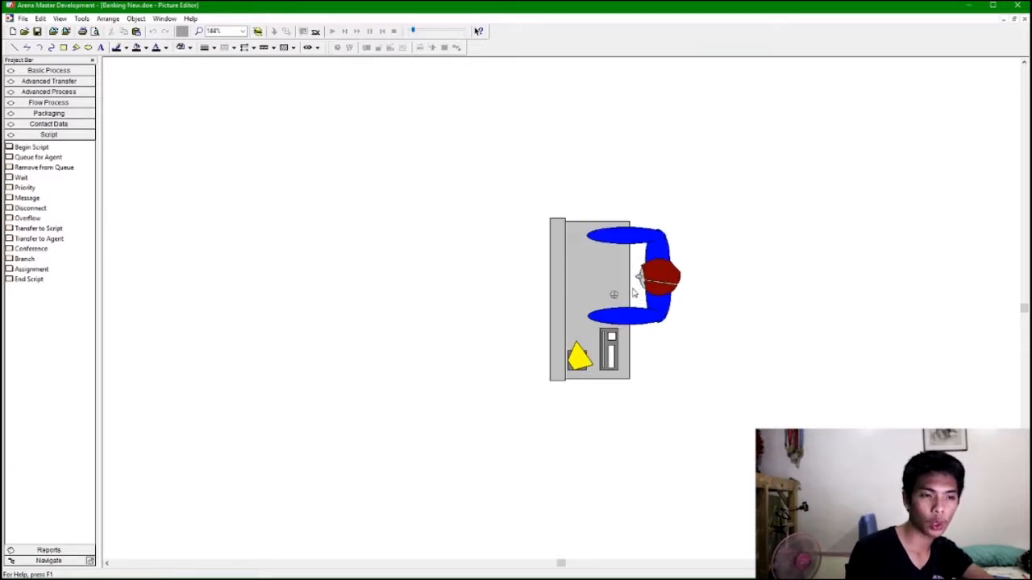
scroll(635, 290, left, 2)
scroll(634, 290, right, 3)
scroll(634, 292, left, 2)
scroll(633, 293, right, 2)
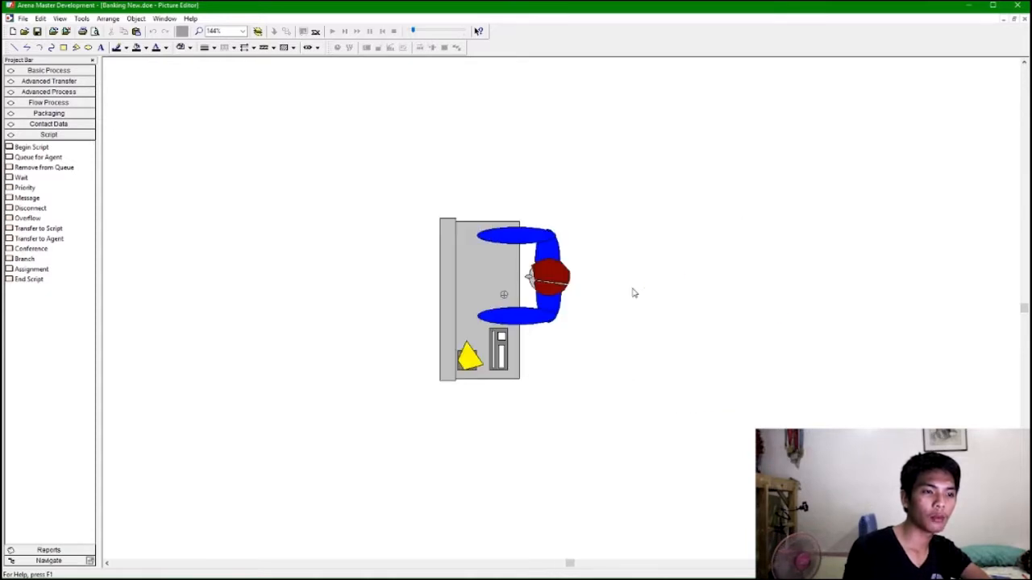
scroll(634, 293, left, 1)
scroll(633, 294, up, 1)
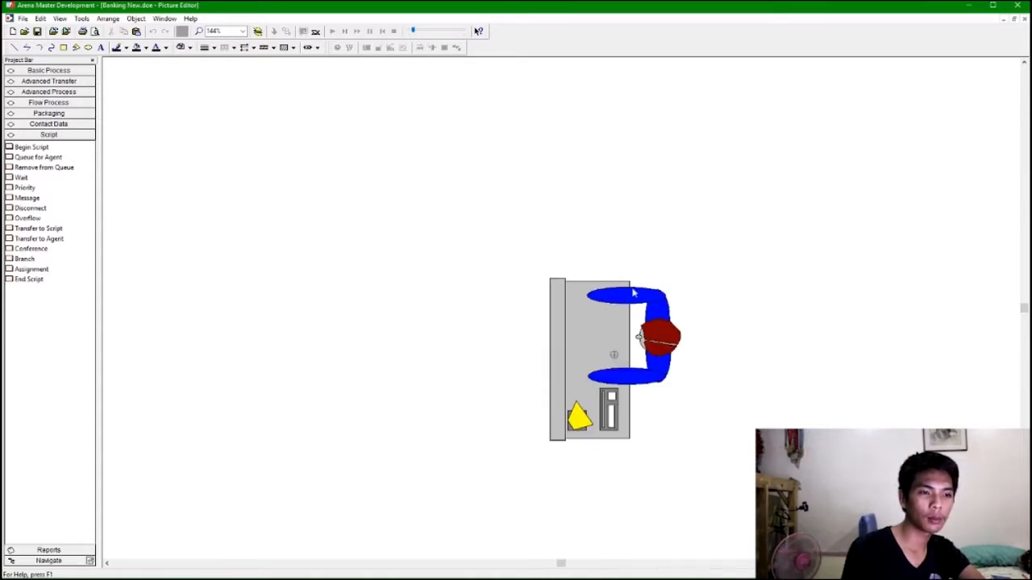
scroll(634, 294, down, 2)
scroll(634, 293, up, 1)
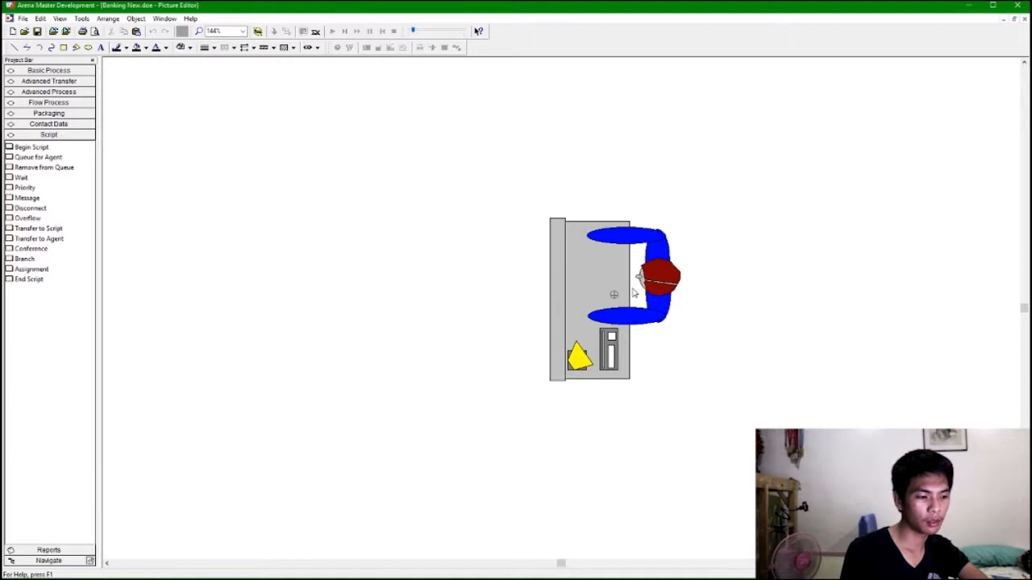
scroll(634, 294, down, 3)
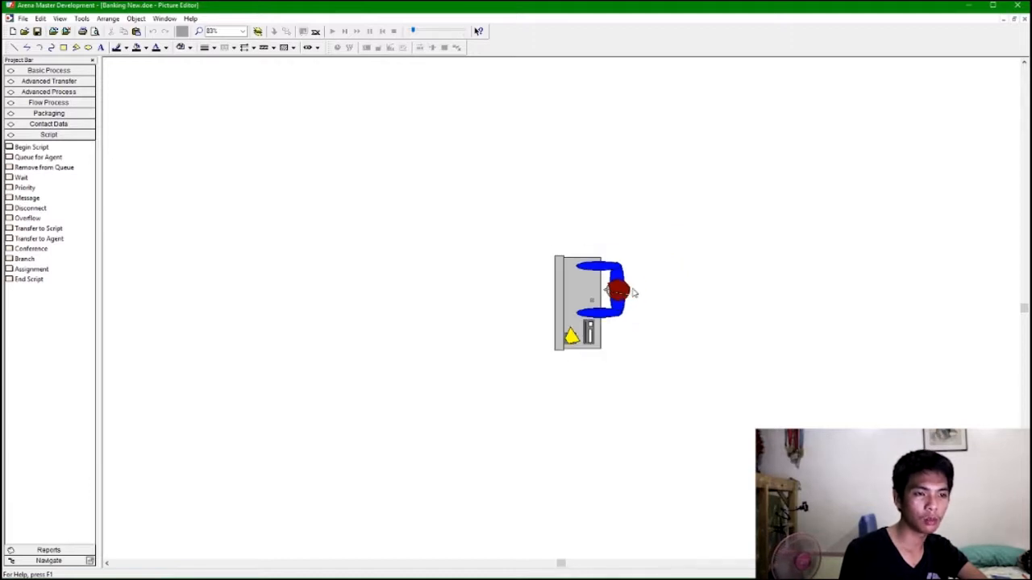
scroll(634, 293, up, 3)
click(646, 308)
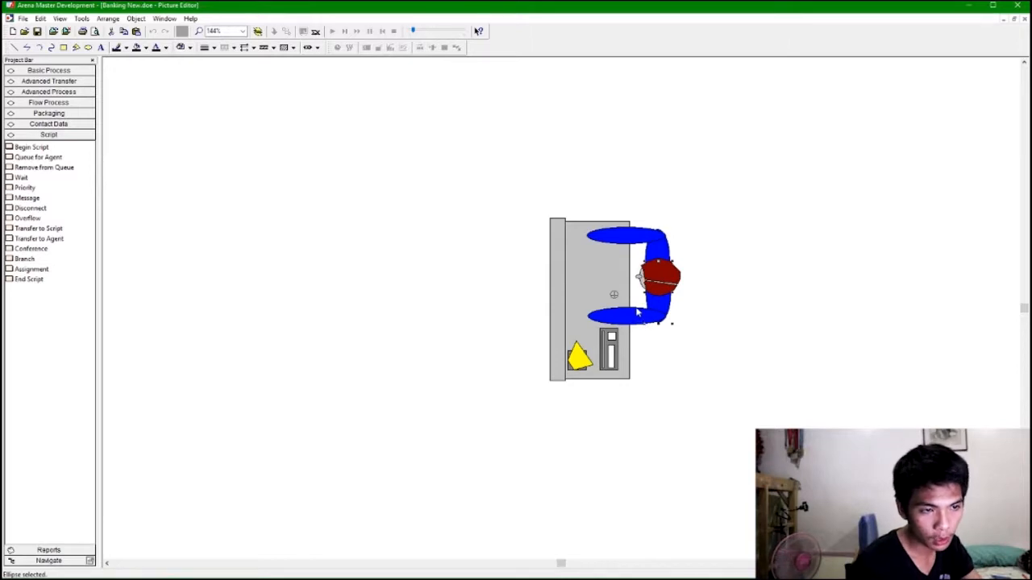
shift+click(637, 312)
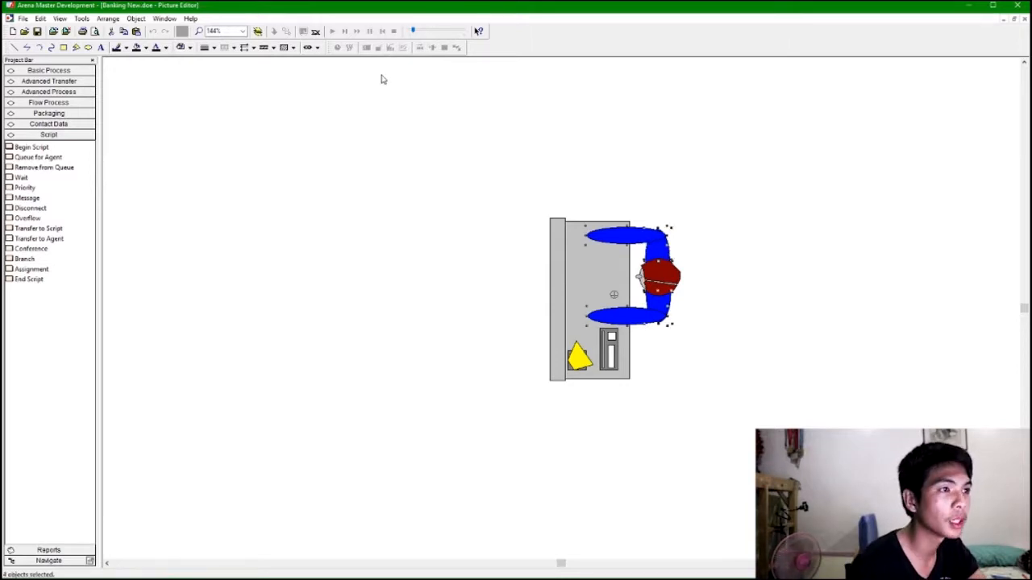
click(145, 47)
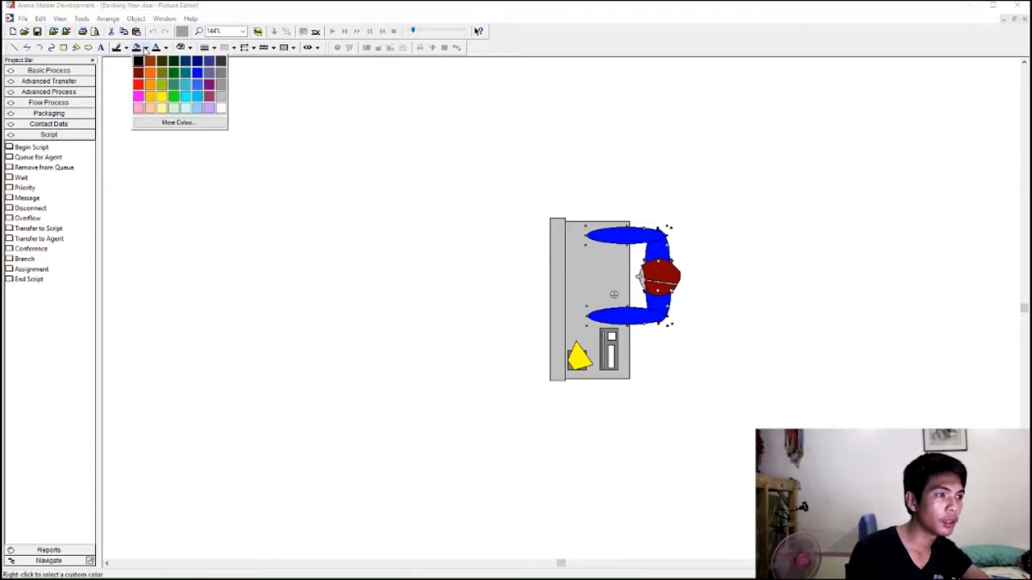
click(166, 97)
click(661, 136)
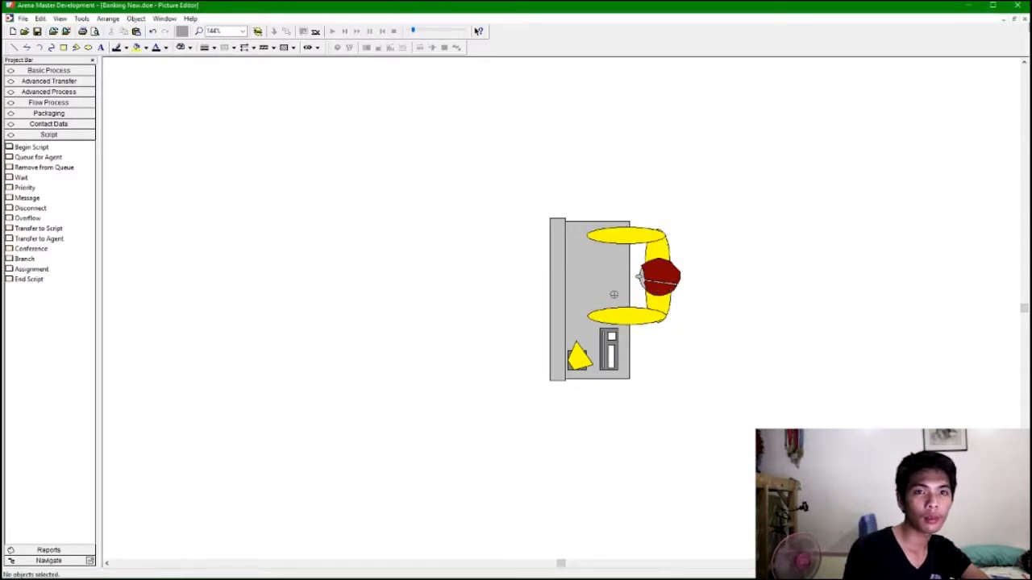
click(1025, 19)
Edit Nancy's Busy picture, filling the worker's arm shapes yellow.
double_click(179, 137)
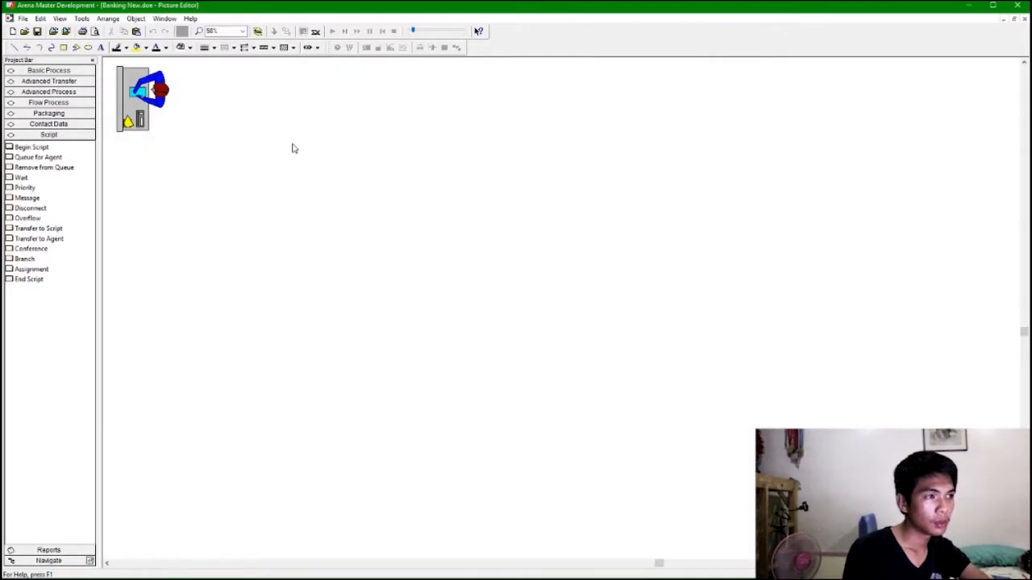
scroll(292, 149, up, 4)
scroll(313, 177, down, 1)
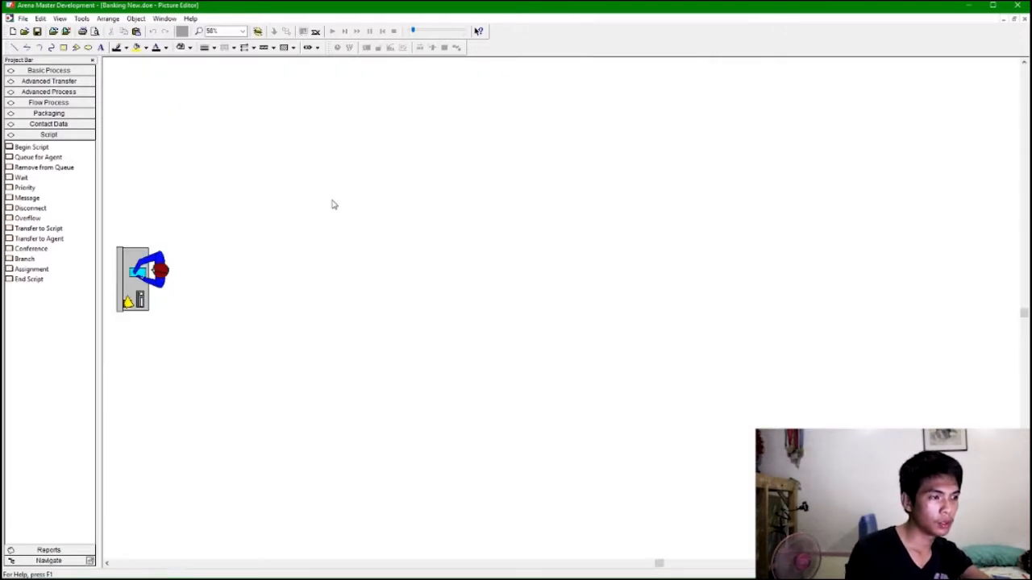
scroll(334, 205, left, 4)
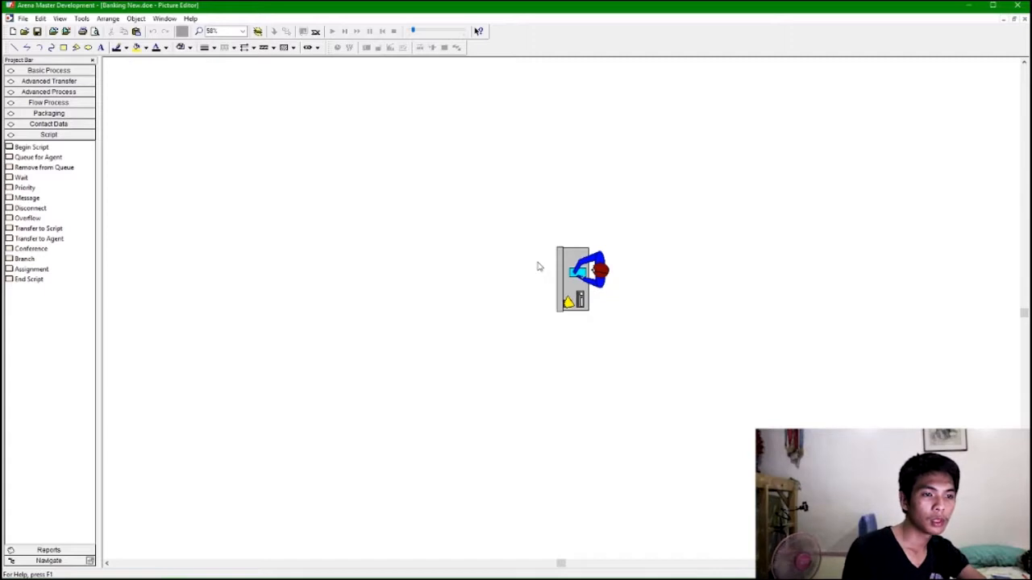
scroll(593, 290, up, 5)
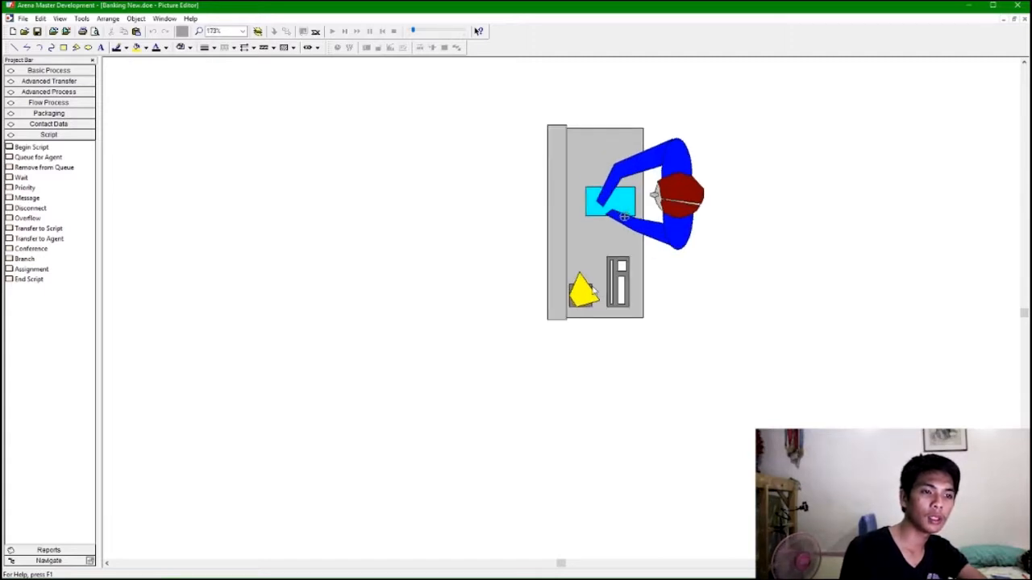
click(676, 244)
shift+click(690, 242)
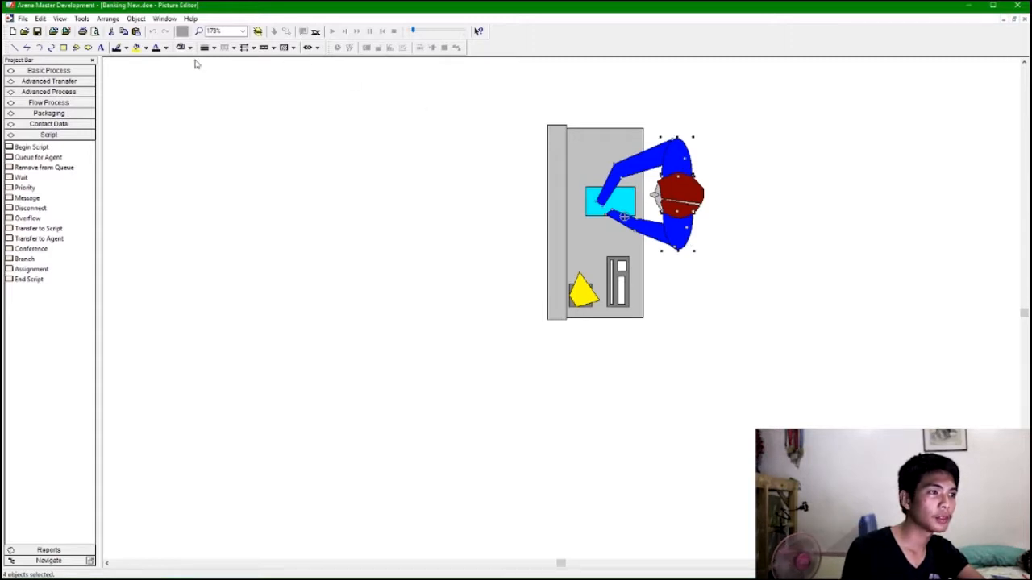
click(137, 47)
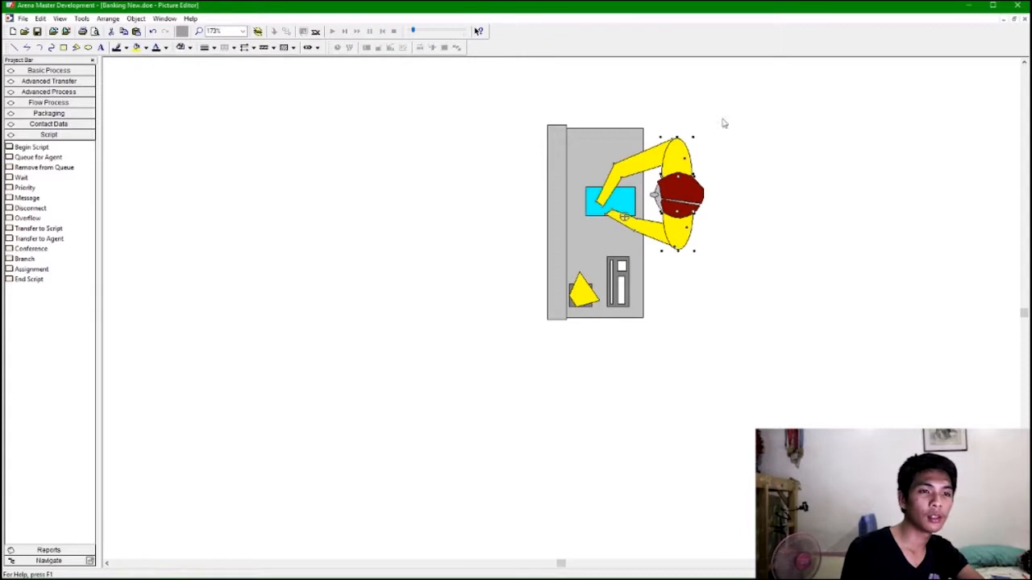
click(1024, 19)
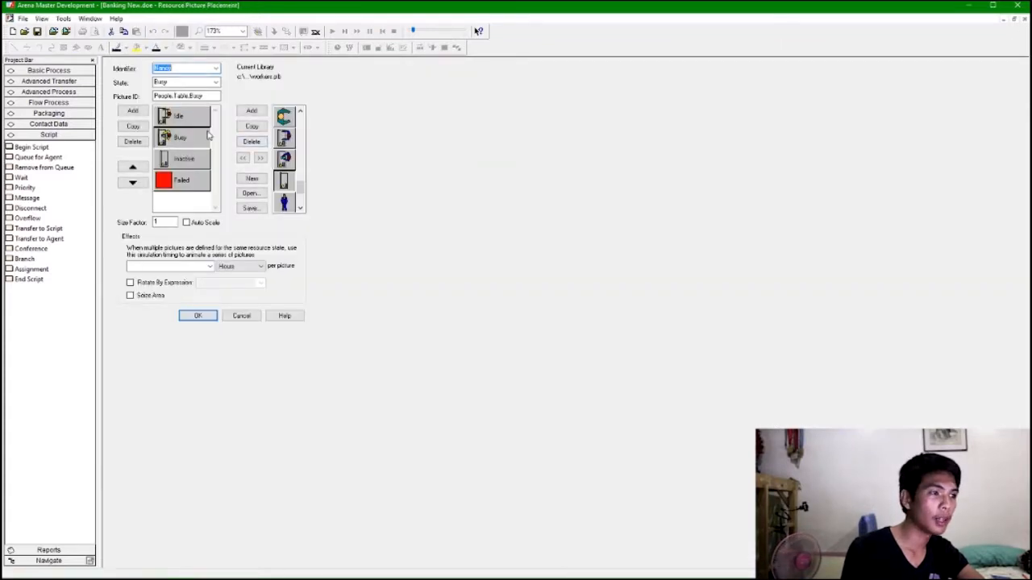
Confirm the resource picture settings and place Nancy's picture in the middle teller room on the right.
click(196, 316)
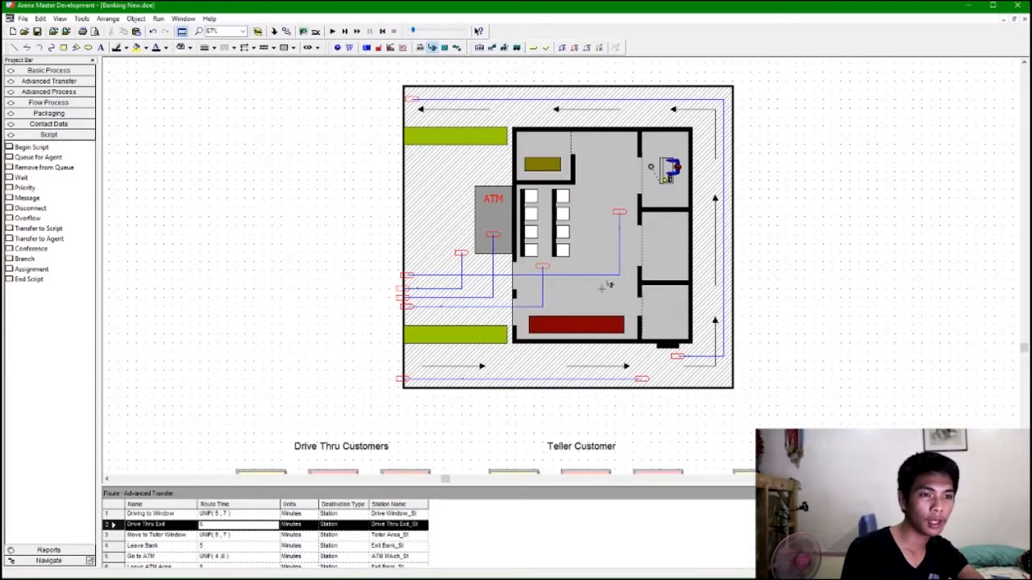
click(657, 229)
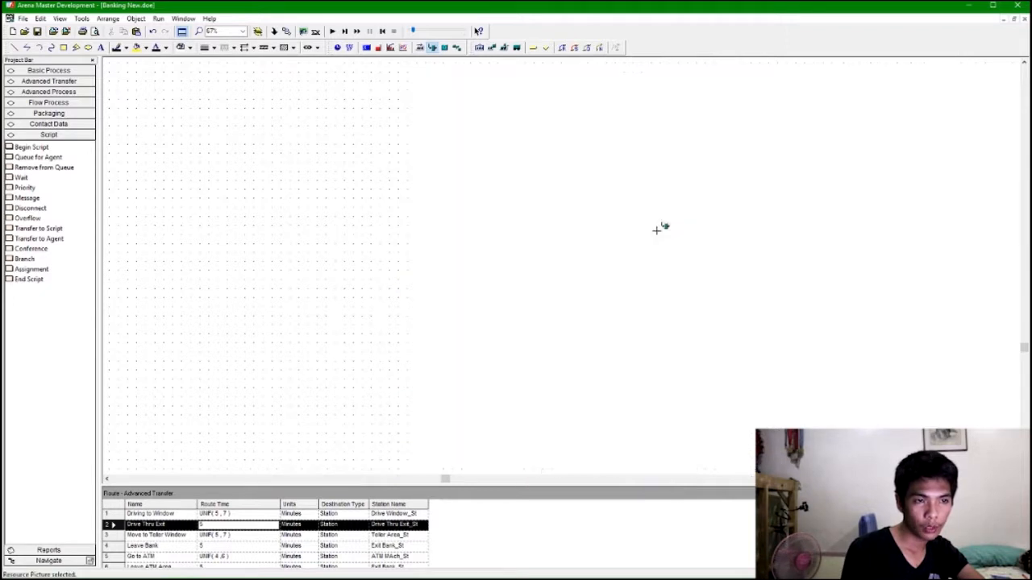
drag(683, 261, 684, 262)
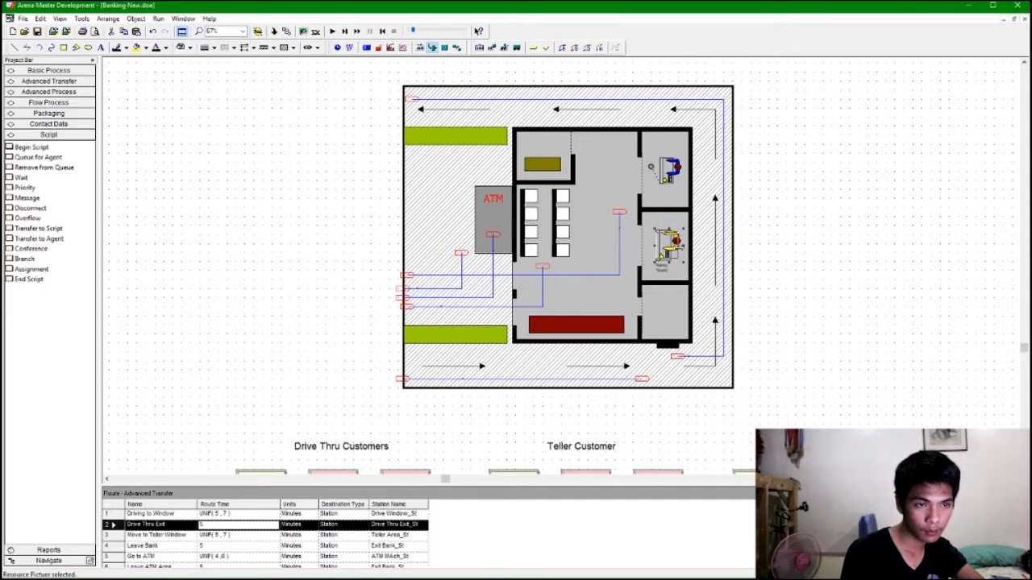
mouse_move(669, 241)
mouse_down()
mouse_move(689, 229)
mouse_move(673, 249)
mouse_up()
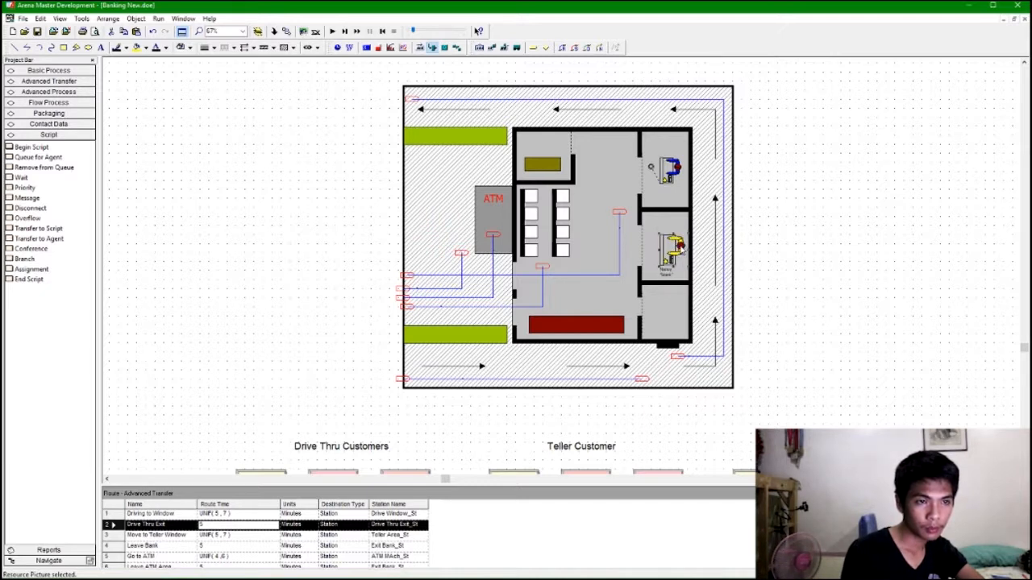
Enlarge Judy's teller picture slightly.
click(679, 169)
drag(683, 157, 678, 173)
click(649, 173)
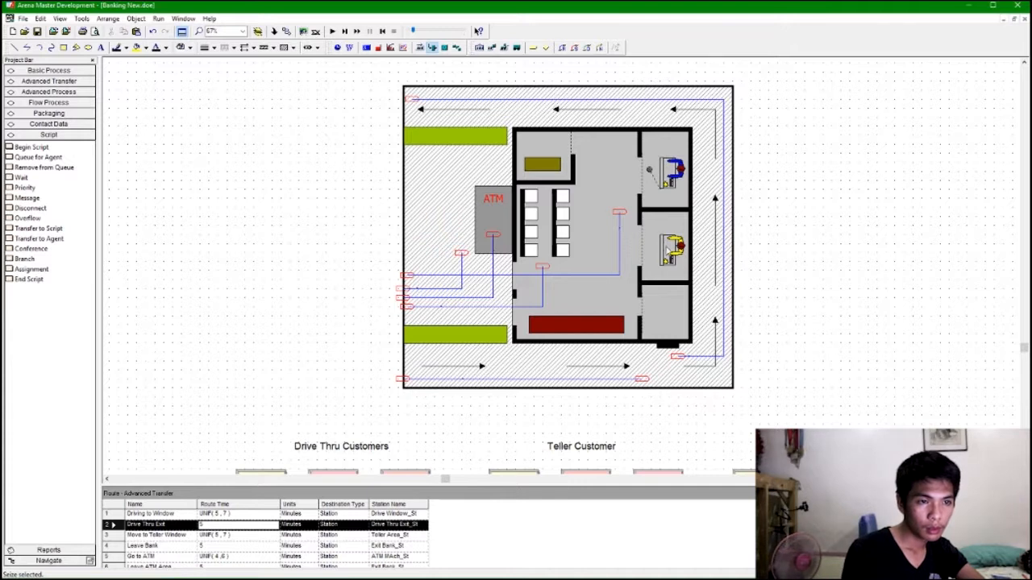
Add a point-type seize area beside Nancy's teller picture in the middle room.
click(488, 50)
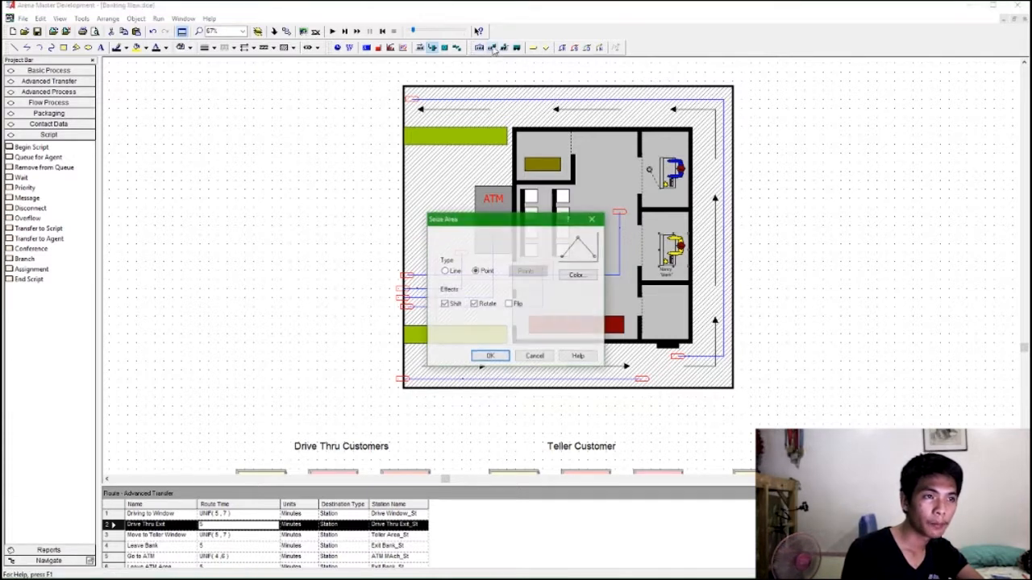
click(490, 355)
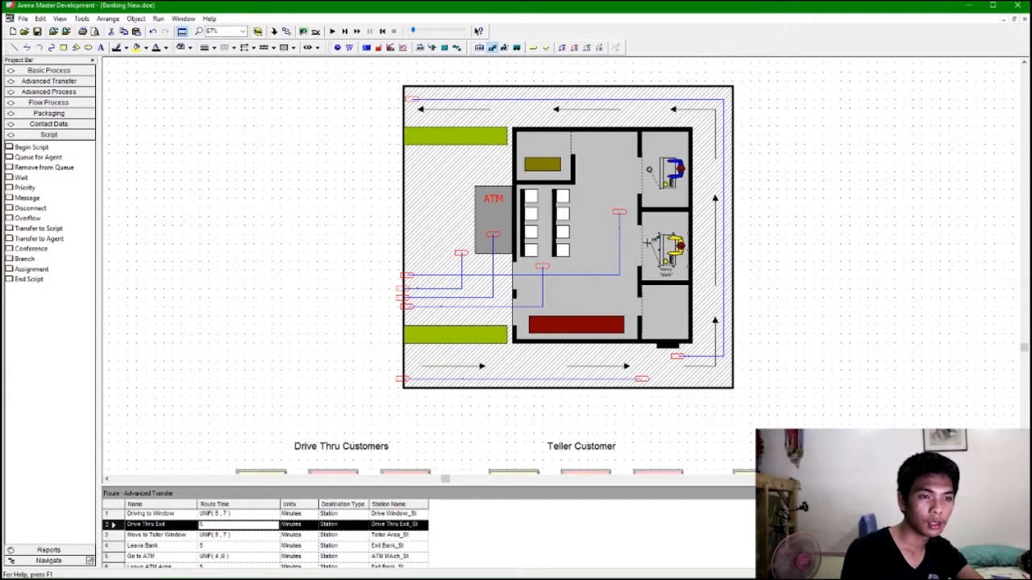
click(647, 242)
drag(649, 244, 643, 252)
double_click(643, 252)
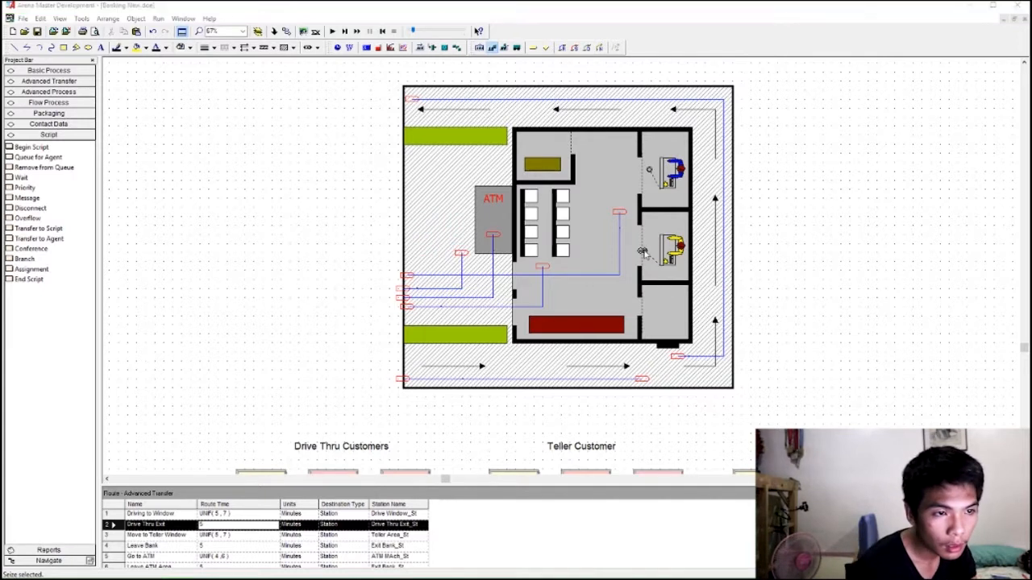
Open the new seize area's properties, review its Point type settings, and close the dialog.
click(528, 283)
click(507, 287)
click(569, 252)
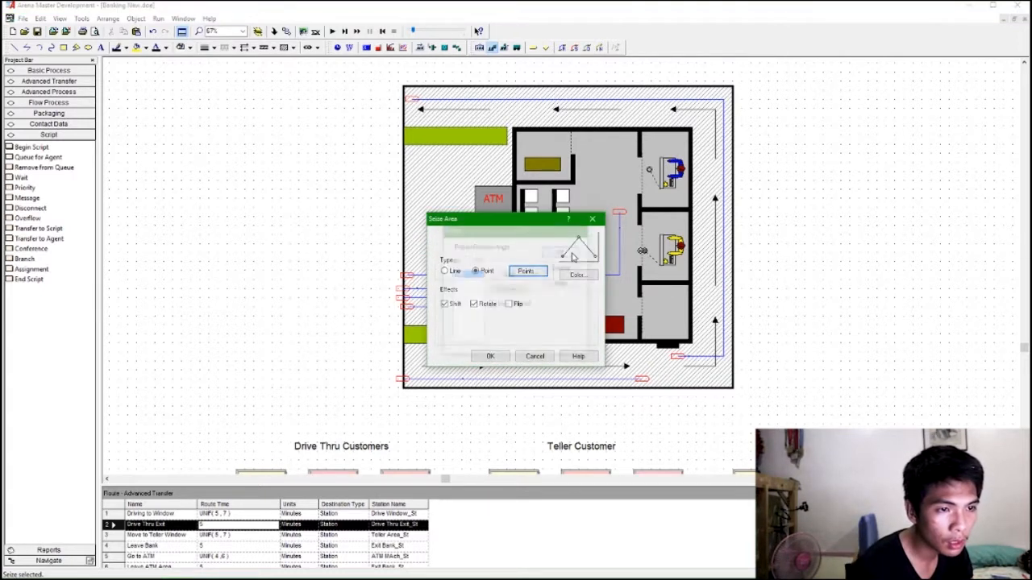
click(500, 356)
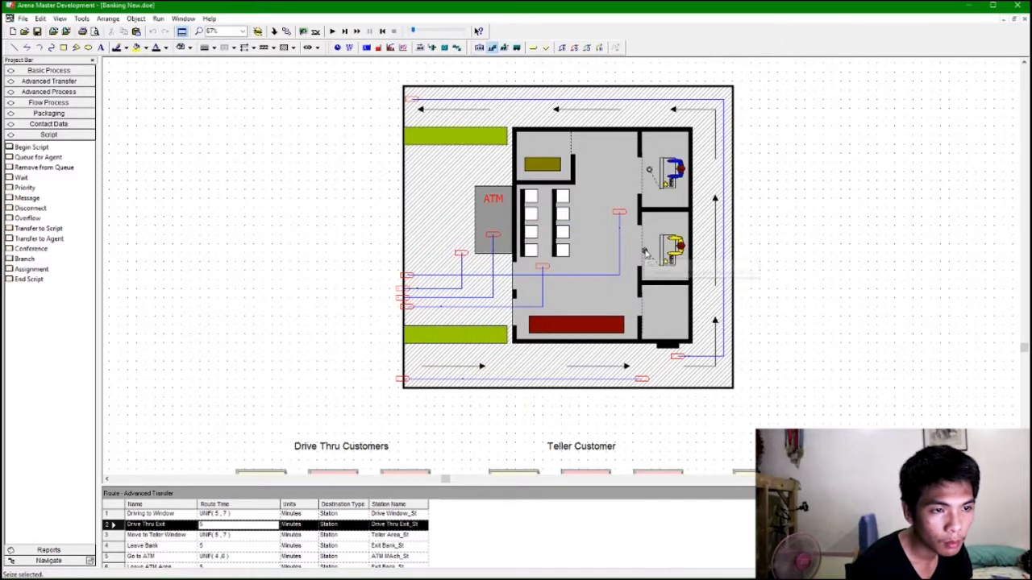
click(752, 275)
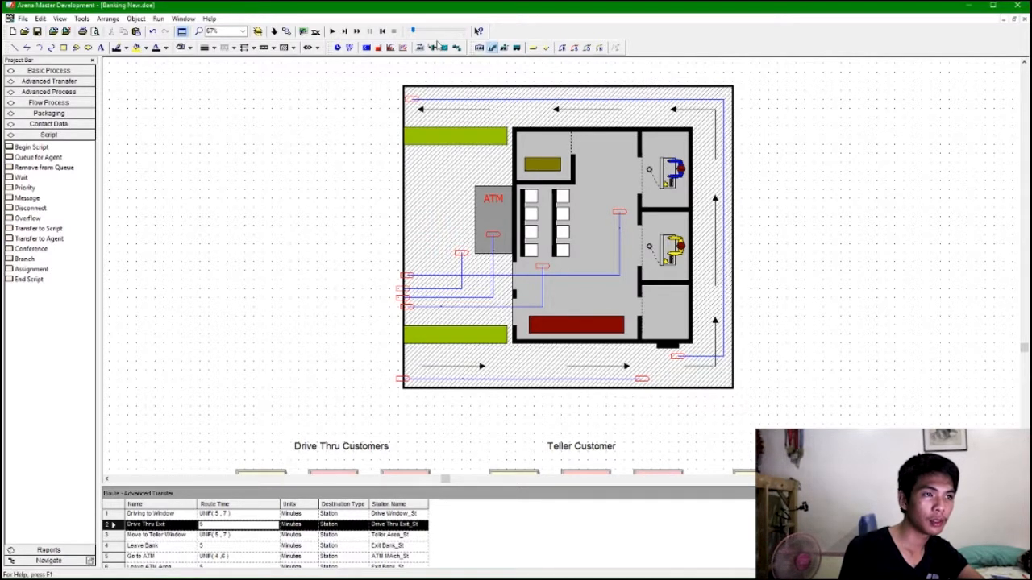
Start a resource picture for the ATM Machine identifier and open its Idle picture for editing.
click(433, 47)
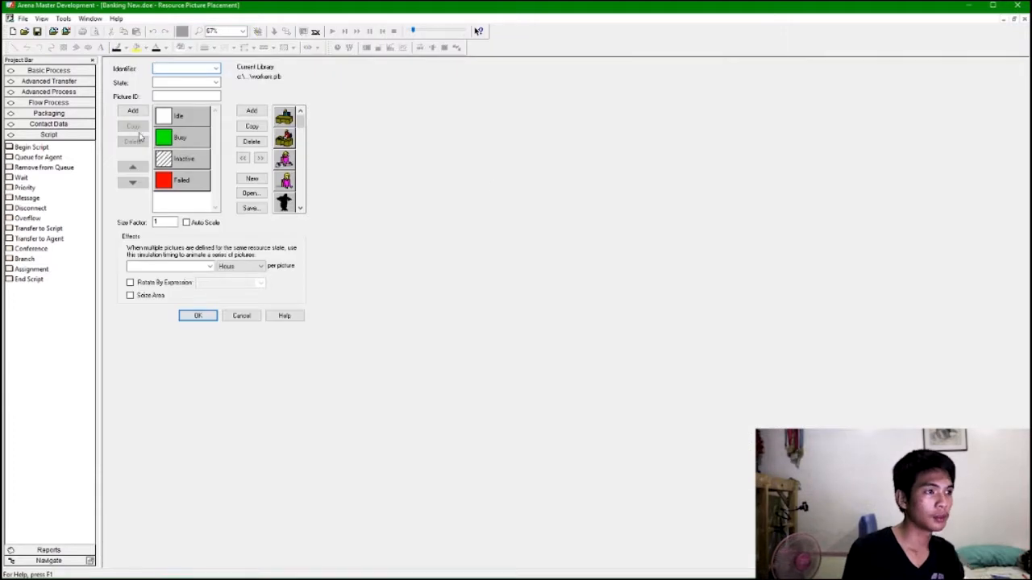
click(216, 69)
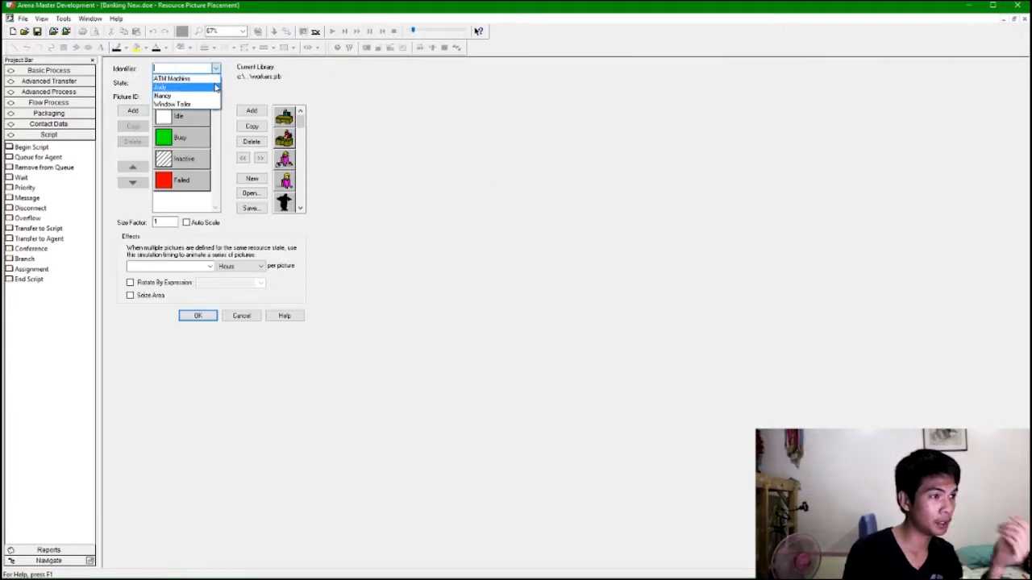
key(Up)
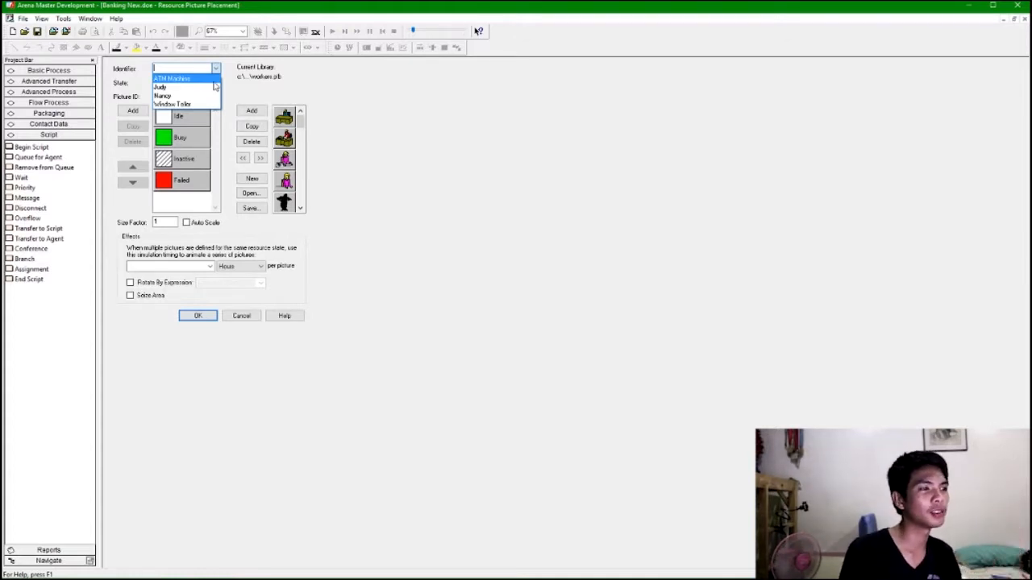
key(Return)
click(215, 83)
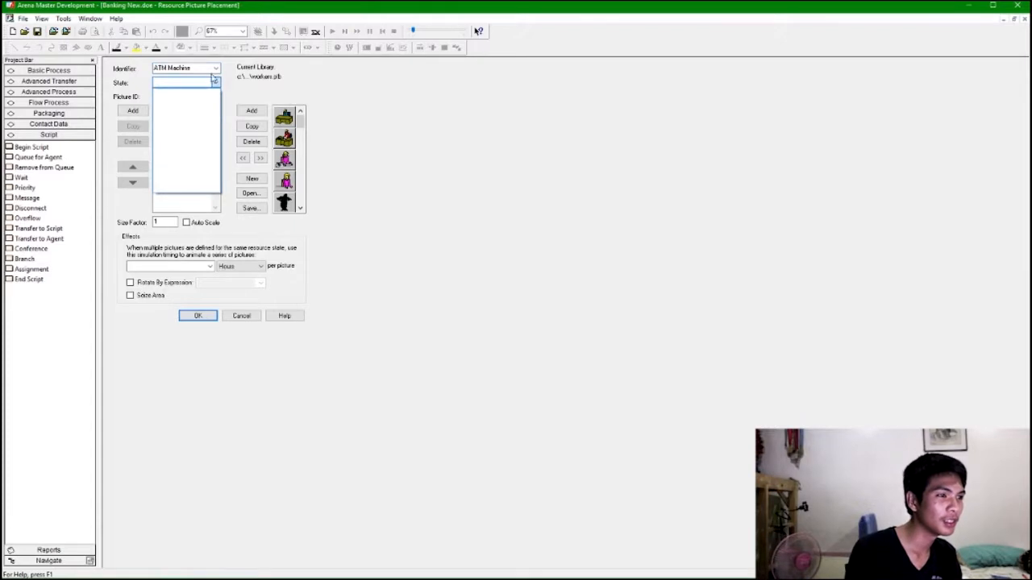
click(215, 82)
click(208, 119)
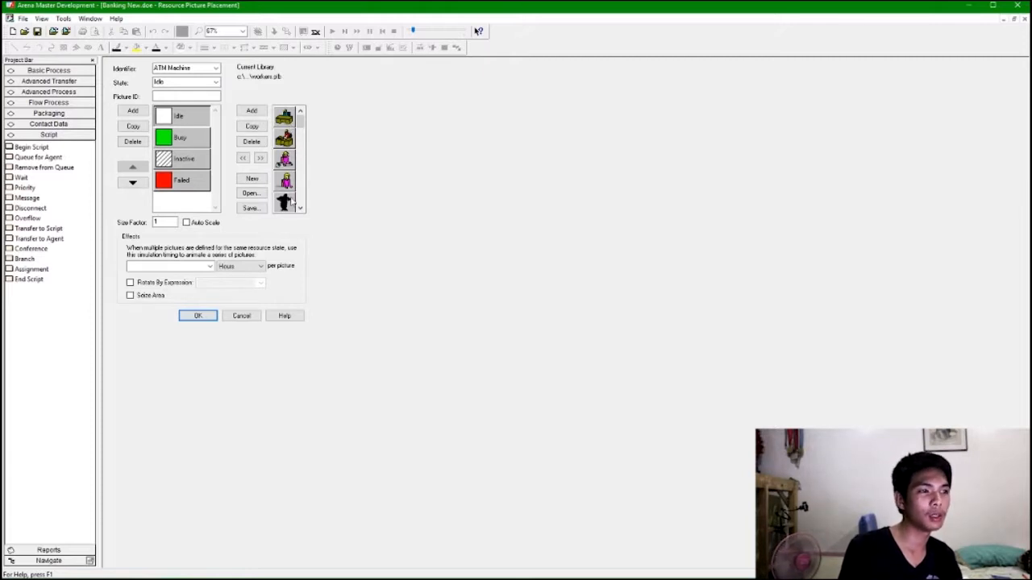
double_click(176, 119)
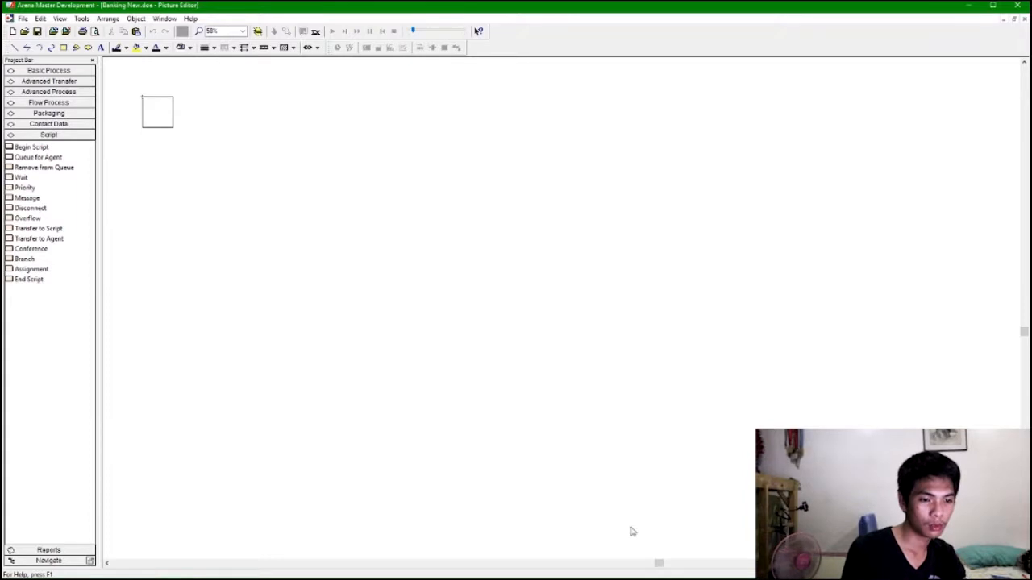
Stretch the Idle picture's box into a tall rectangle about twice as high as wide.
scroll(584, 330, up, 3)
scroll(617, 349, left, 4)
scroll(620, 350, right, 1)
scroll(642, 328, up, 3)
scroll(642, 325, up, 1)
scroll(642, 325, down, 1)
scroll(642, 327, left, 2)
click(610, 309)
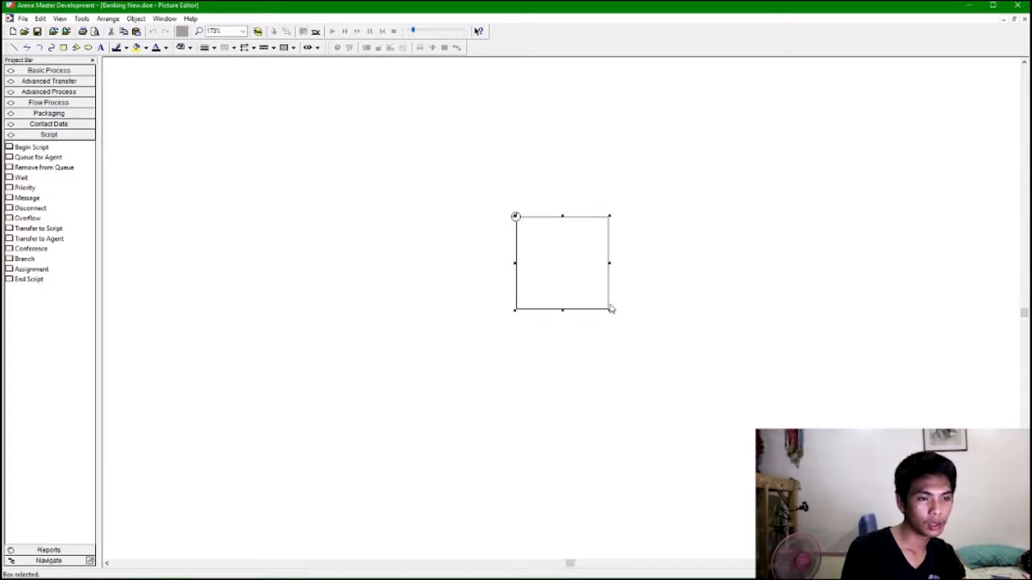
drag(611, 316, 618, 416)
click(607, 310)
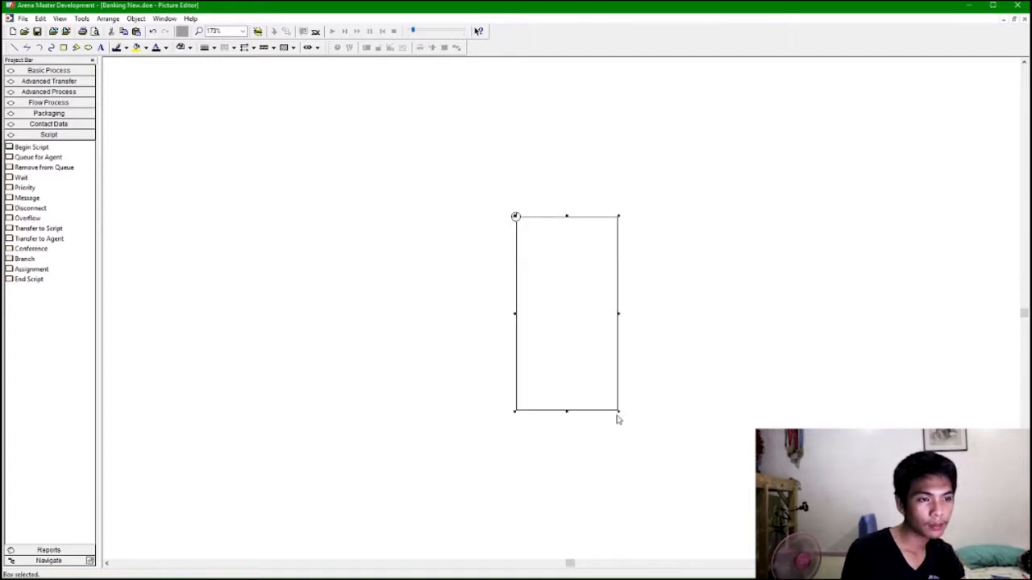
Fill the tall rectangle with a dark olive brown colour.
click(145, 48)
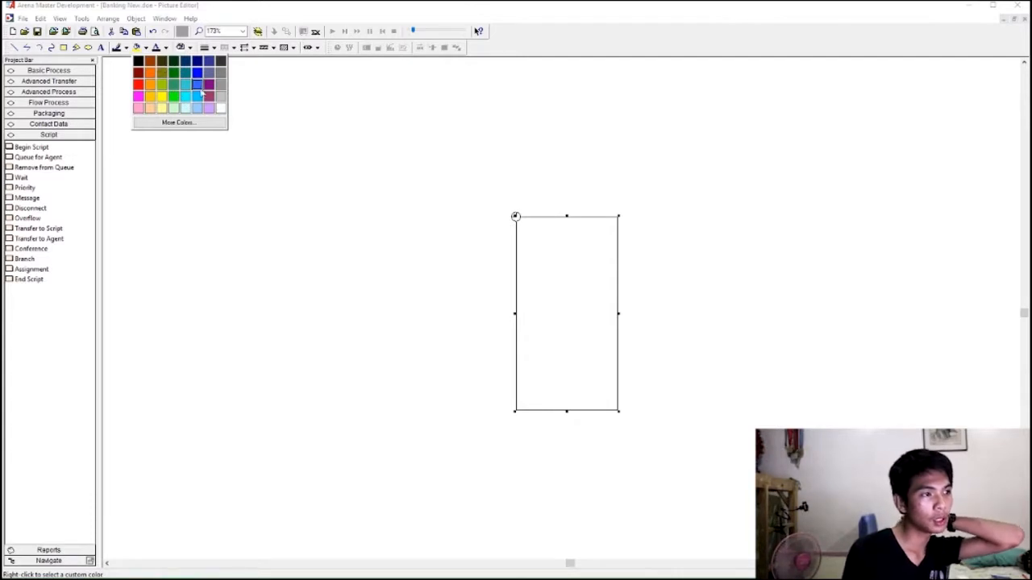
click(174, 73)
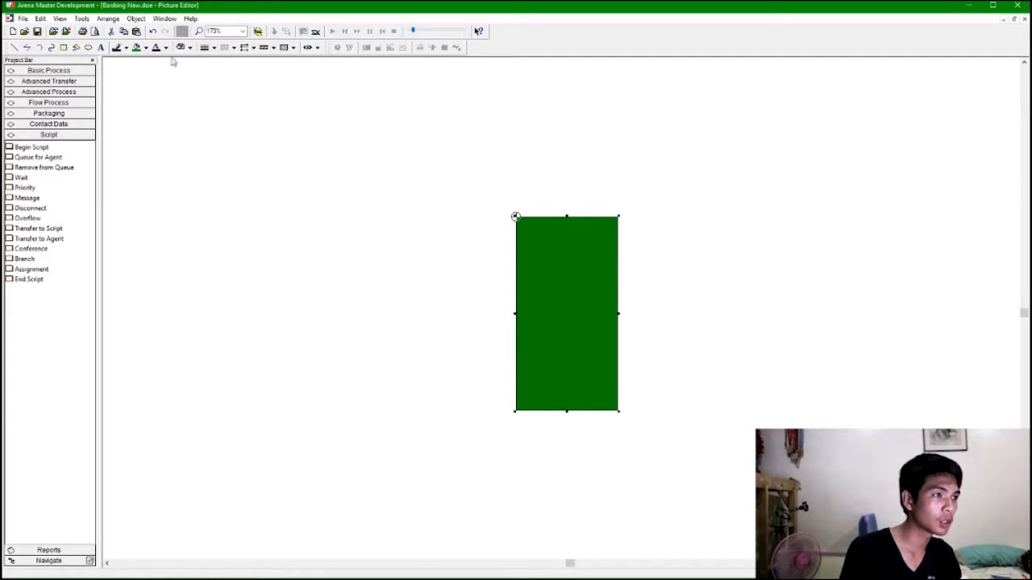
click(145, 47)
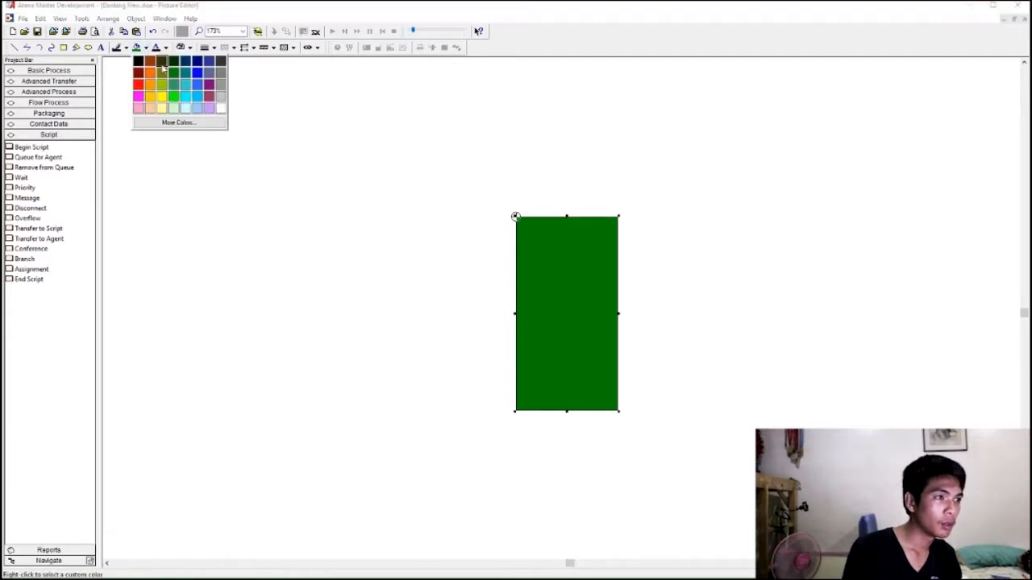
click(162, 62)
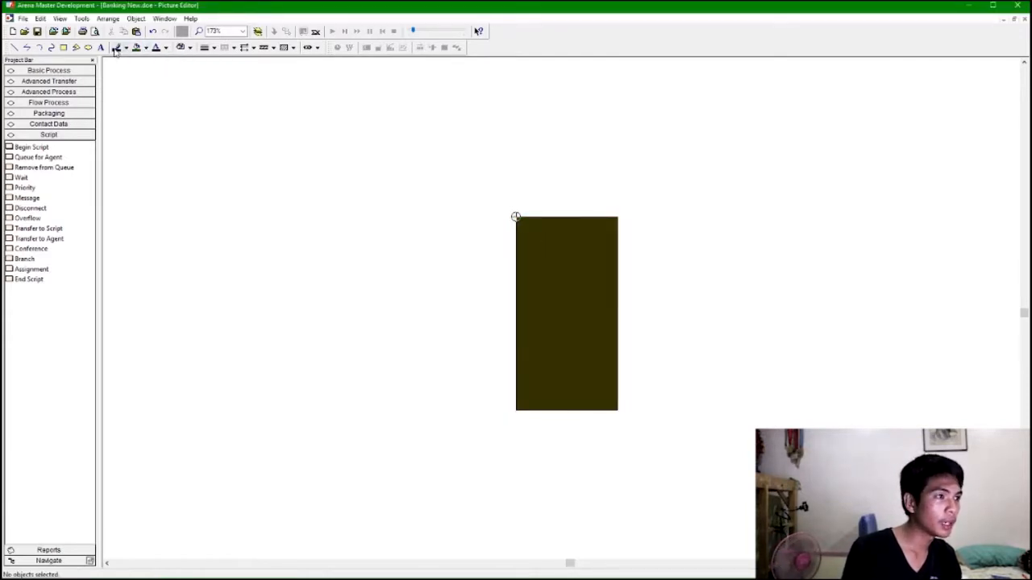
Draw a square screen in the upper part of the machine body and fill it green.
click(64, 47)
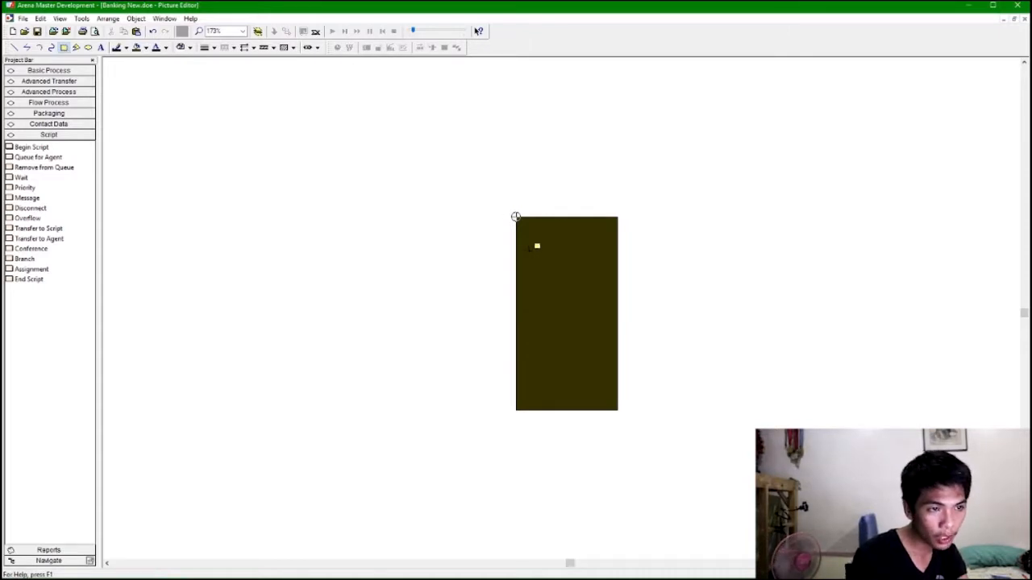
drag(536, 249, 607, 320)
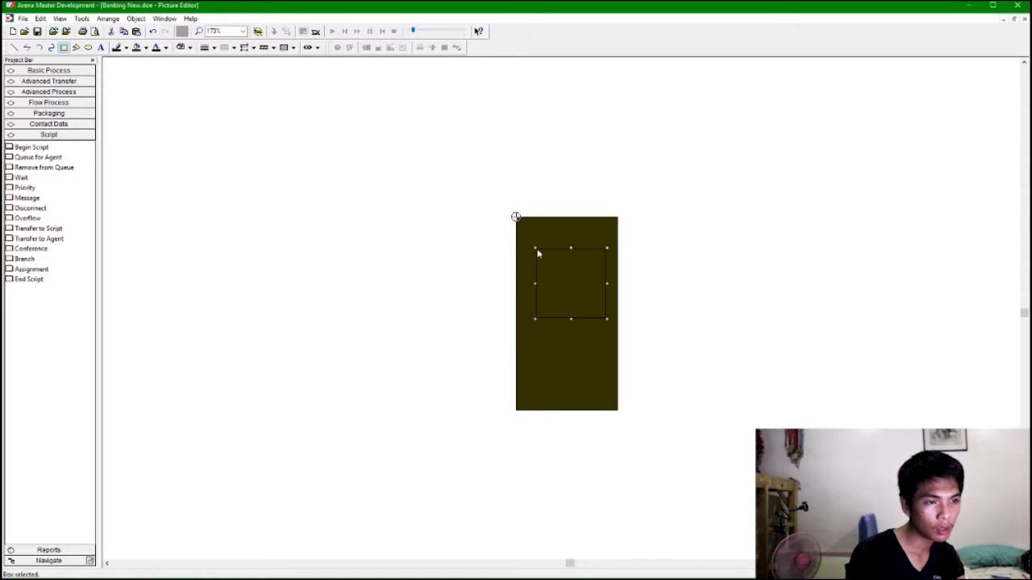
drag(534, 248, 524, 237)
click(599, 297)
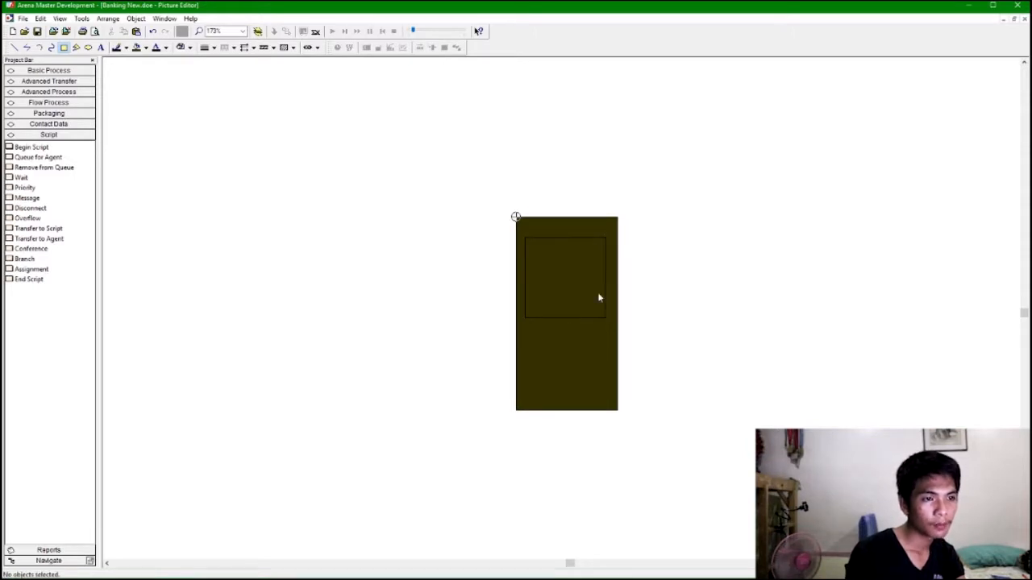
click(566, 237)
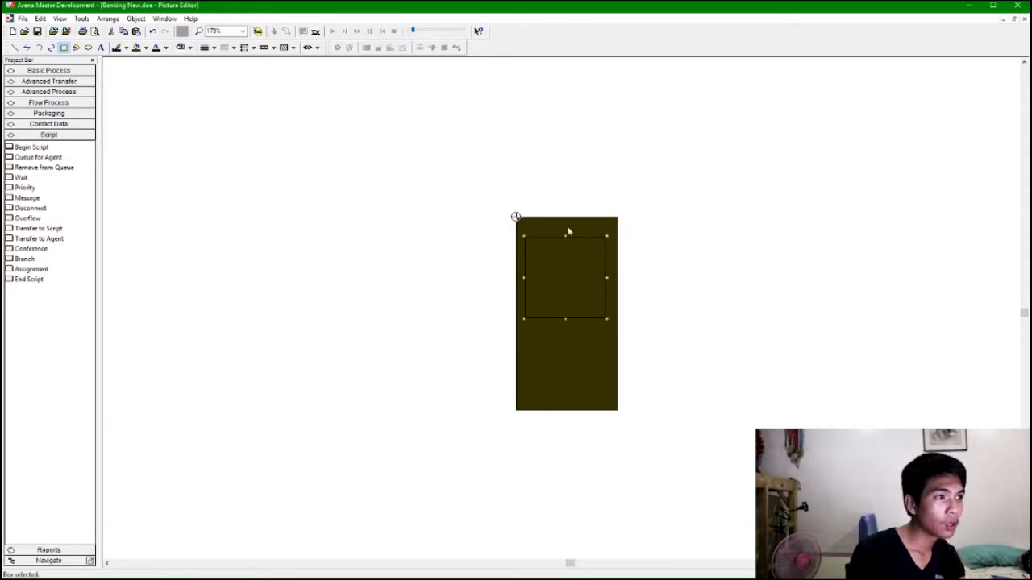
click(146, 47)
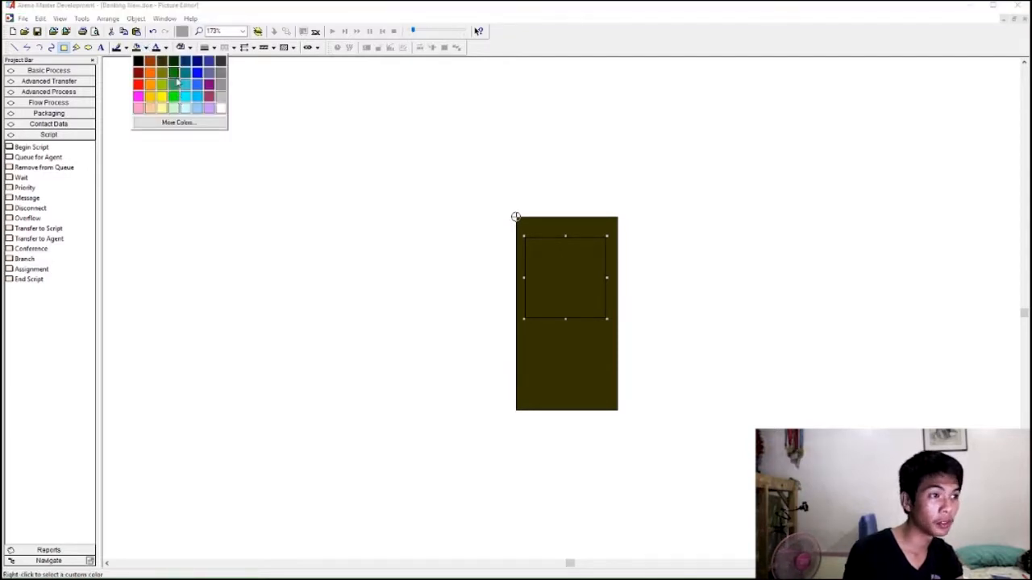
click(173, 74)
click(661, 327)
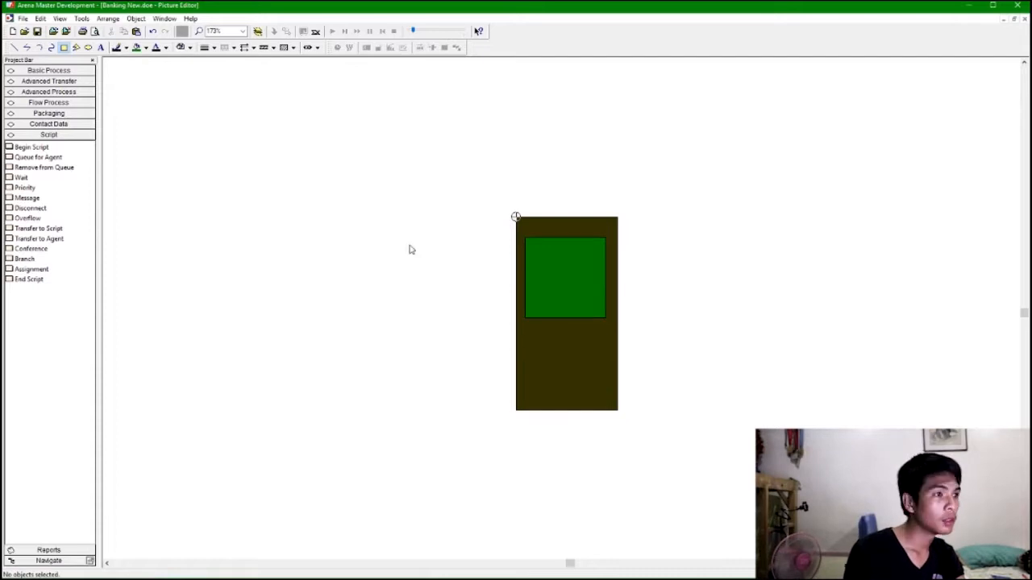
Add the text AUTOMATED below the green screen.
click(516, 217)
text(AUTOMATED)
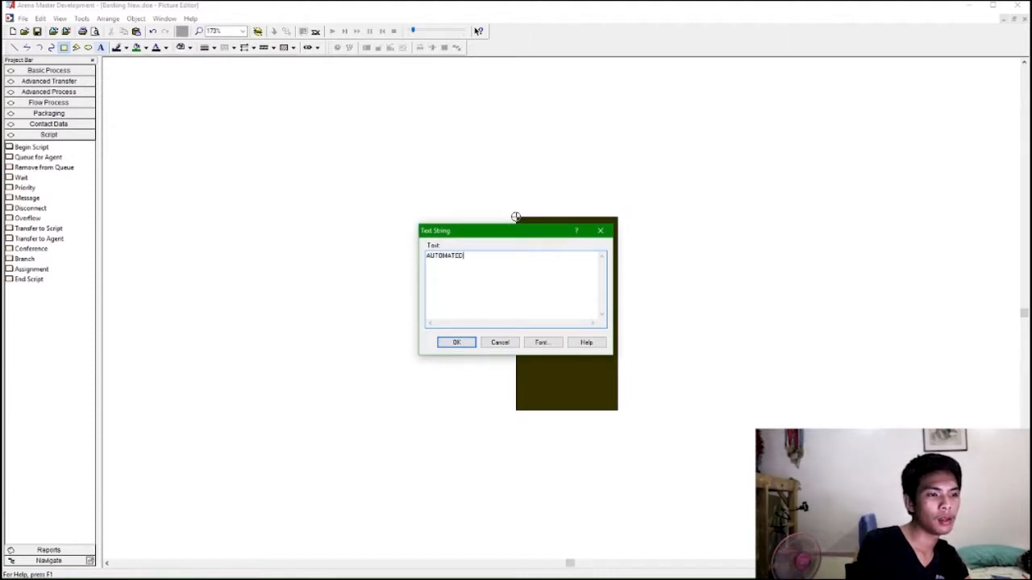
key(Return)
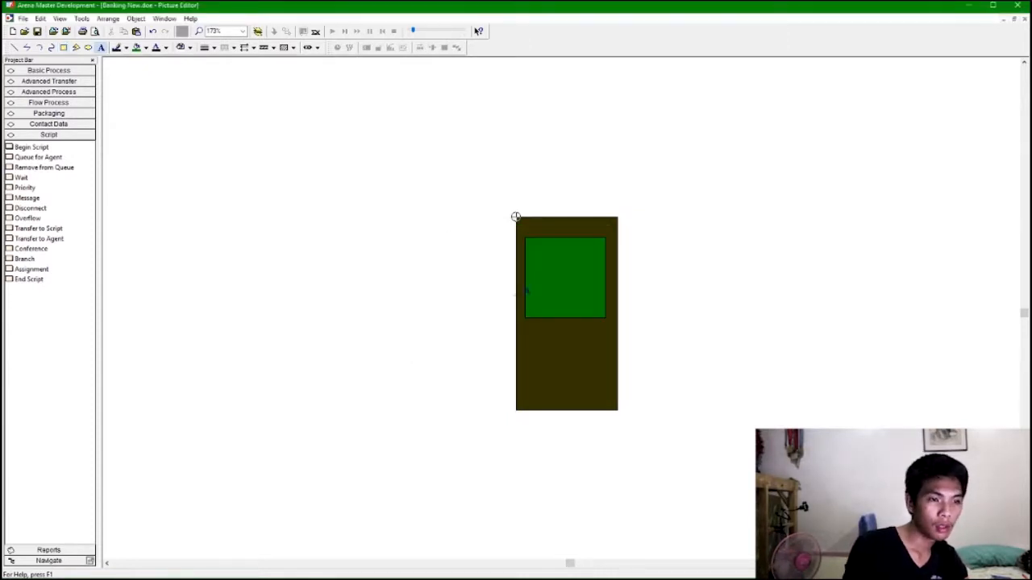
click(533, 346)
drag(572, 345, 569, 336)
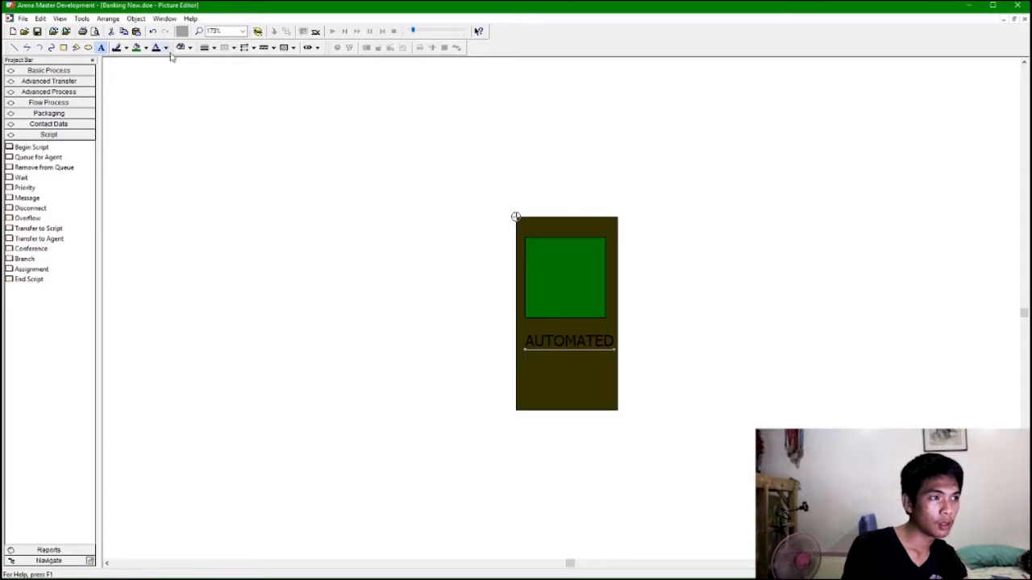
Add the text TELLER beneath AUTOMATED.
click(102, 49)
key(End)
key(Return)
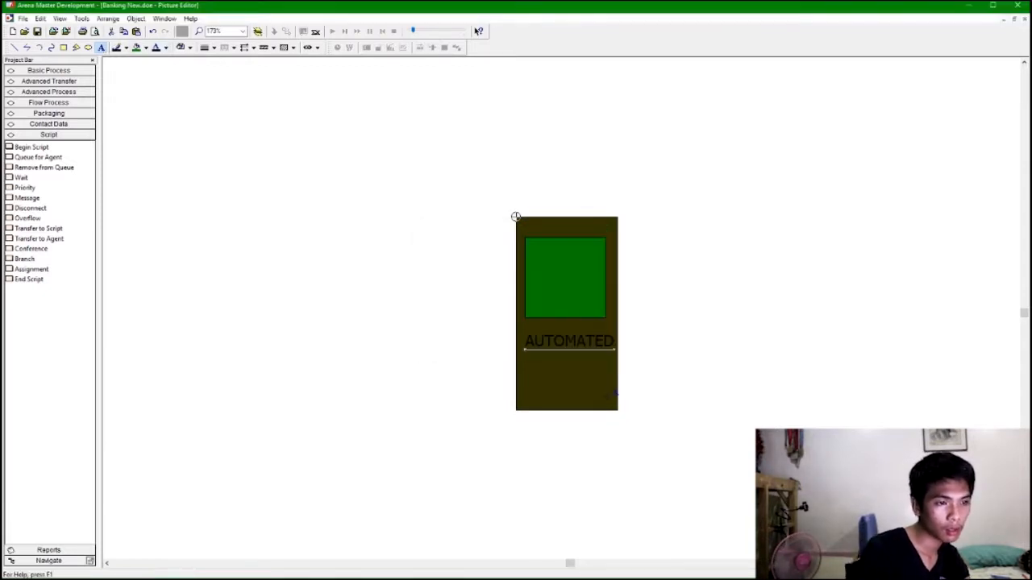
click(101, 47)
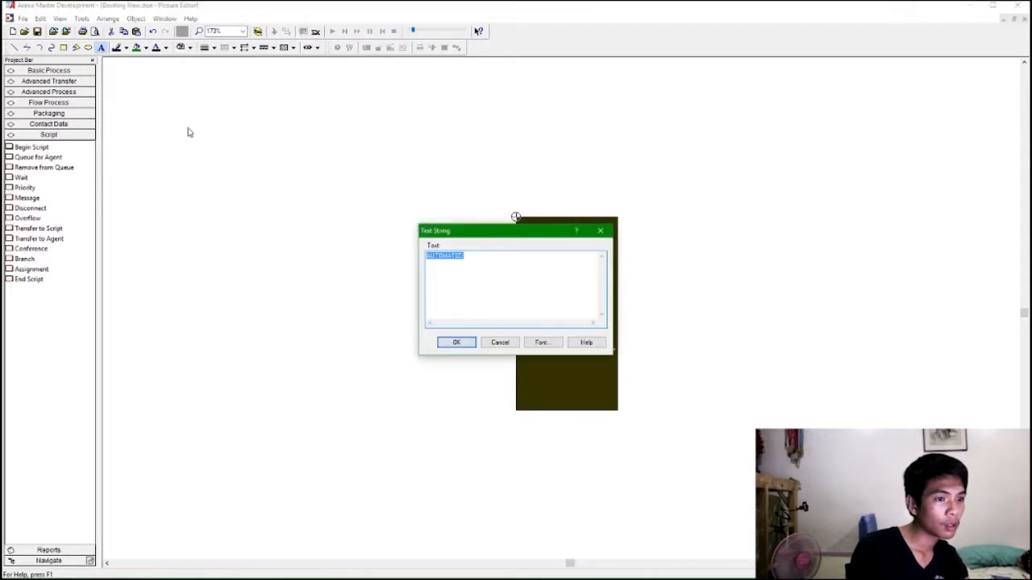
text(T)
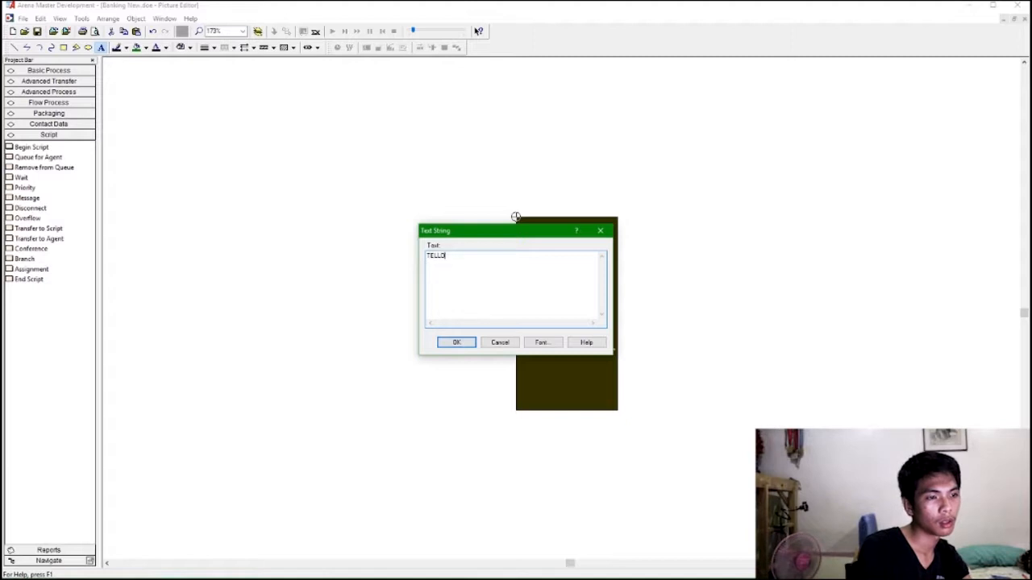
text(ELLER)
key(Escape)
click(526, 368)
drag(548, 358, 549, 363)
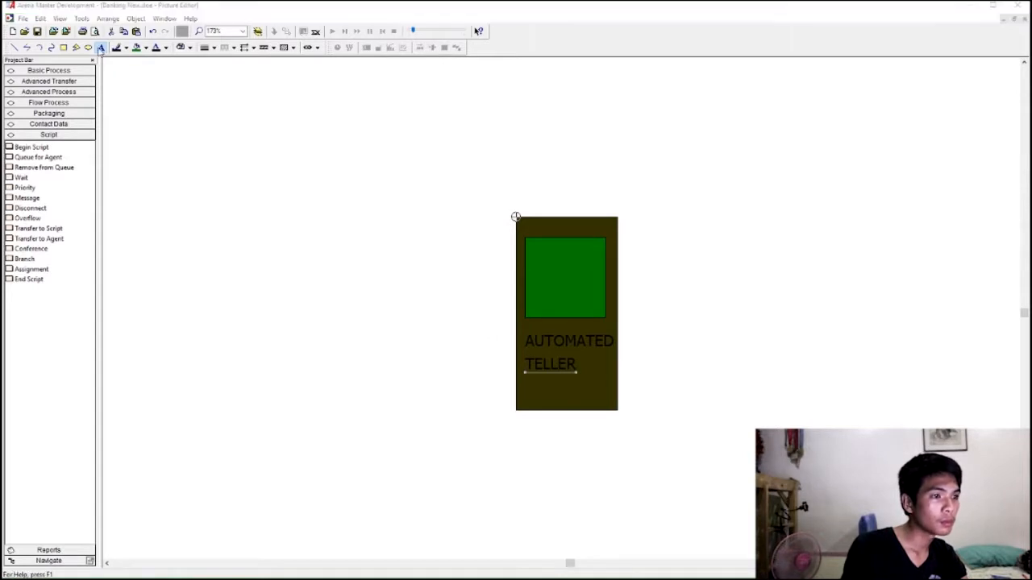
Add the text MACHINE beneath TELLER.
click(516, 216)
text(Ma)
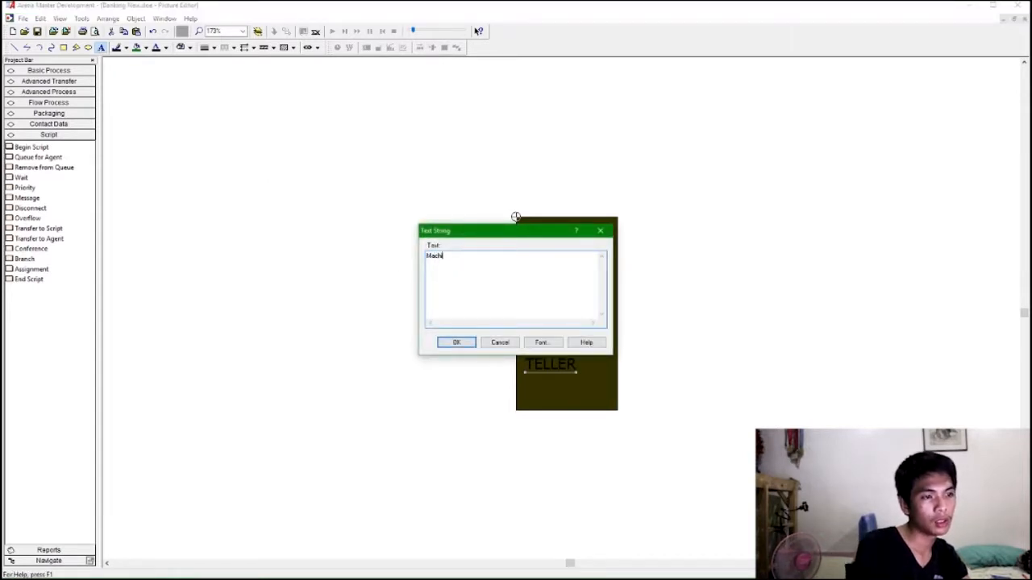
text(chi)
key(BackSpace)
key(BackSpace)
key(BackSpace)
key(BackSpace)
key(BackSpace)
text(MACHINE)
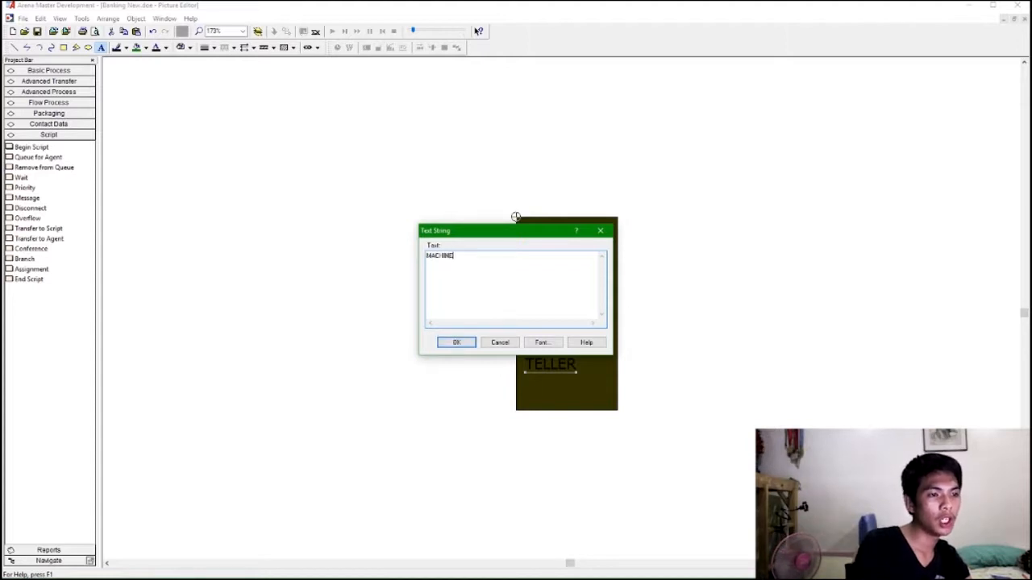
key(Return)
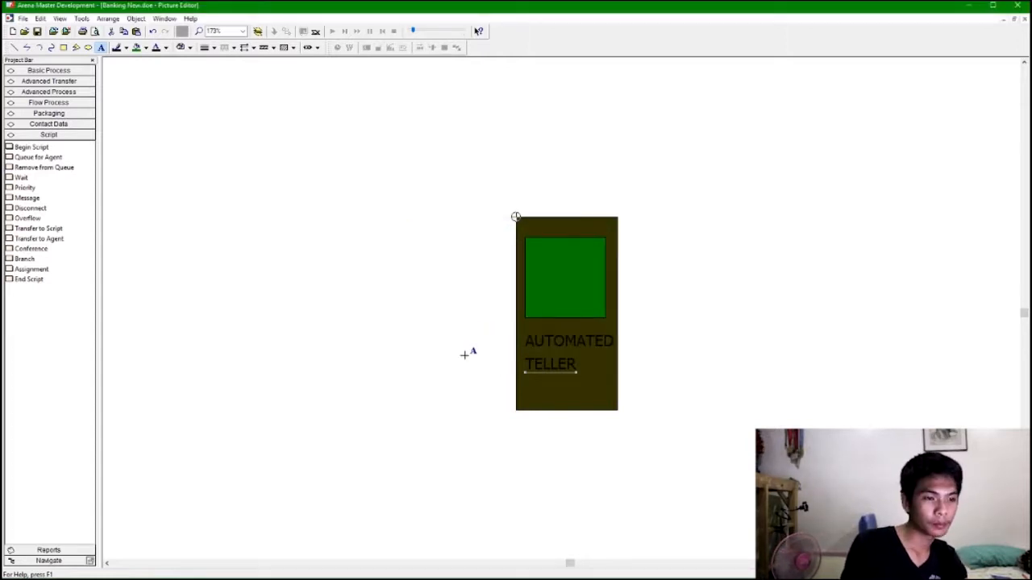
click(525, 380)
click(695, 320)
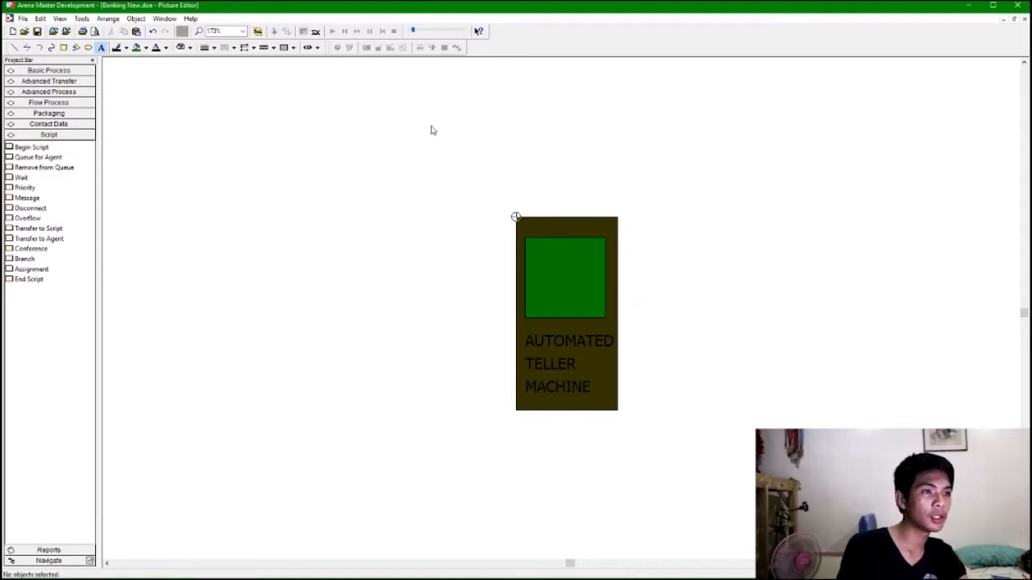
Select all parts of the ATM picture and close the picture editor.
drag(714, 156, 409, 442)
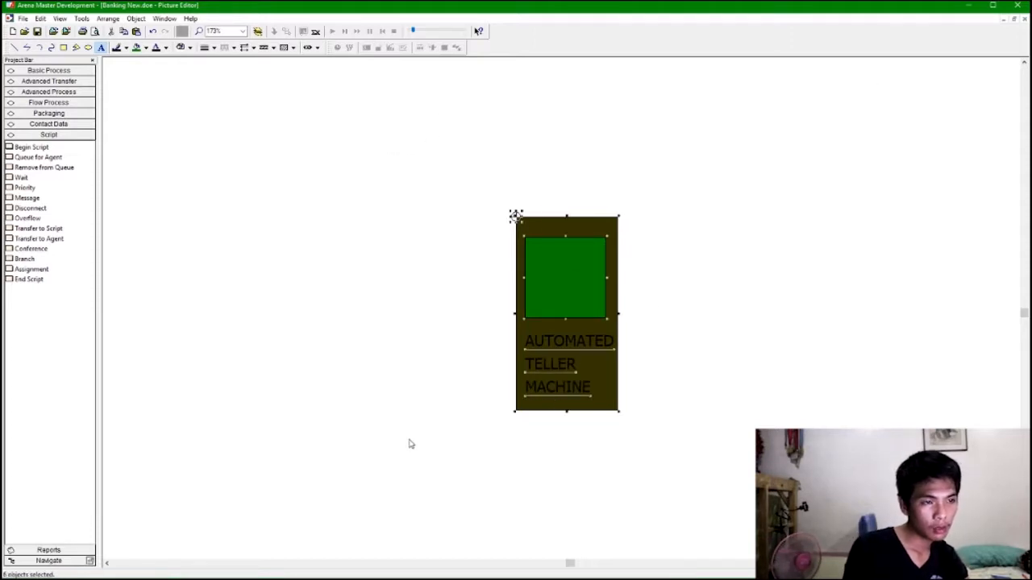
click(666, 204)
key(ctrl+a)
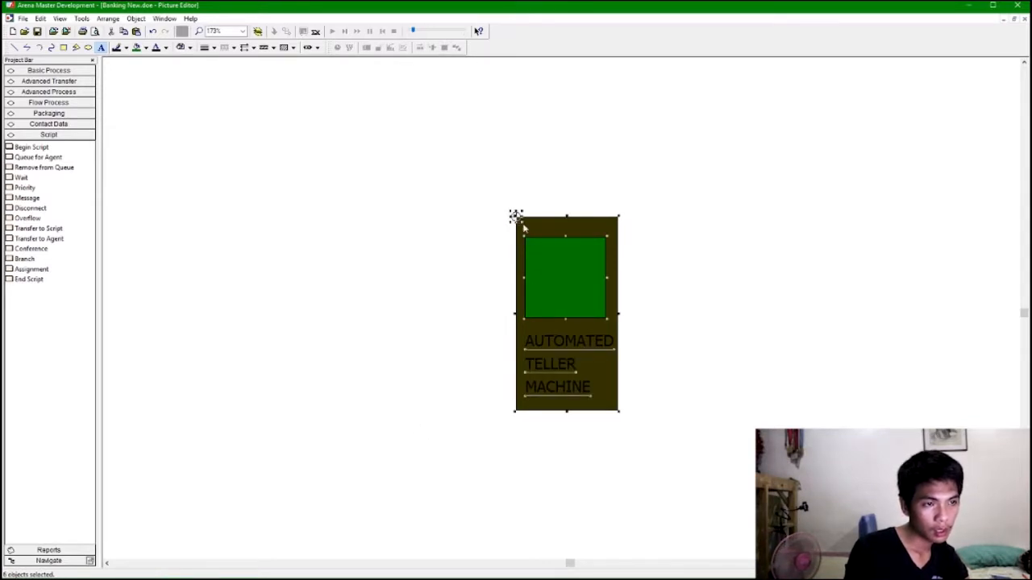
click(1024, 19)
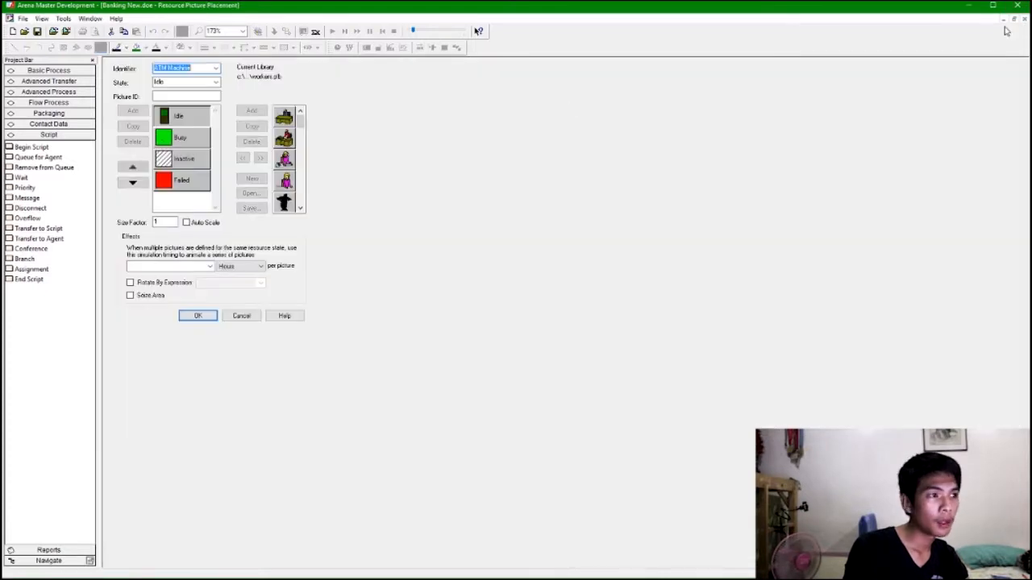
Open the ATM resource's Busy picture and paste the ATM picture into it.
double_click(182, 137)
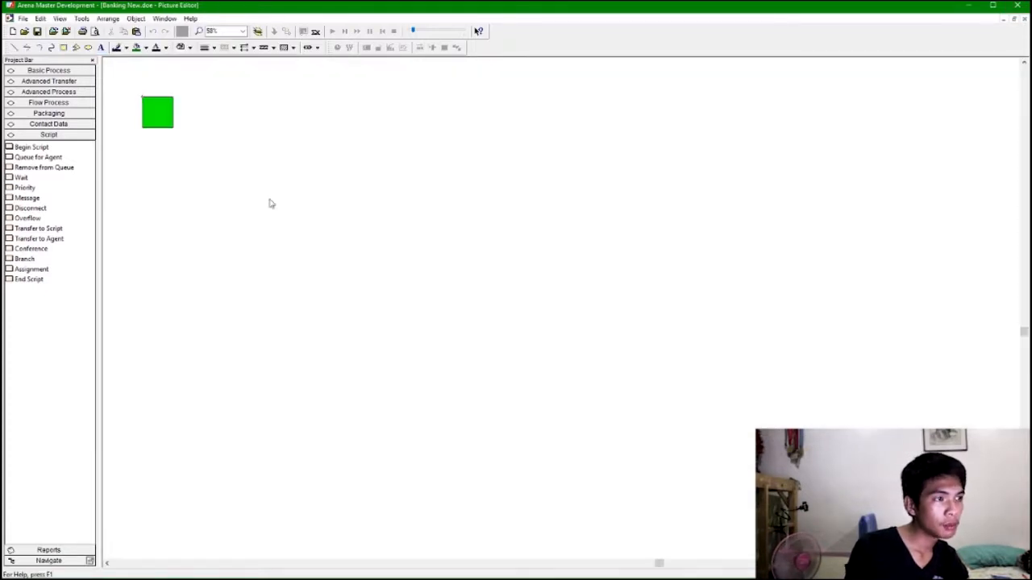
key(ctrl+v)
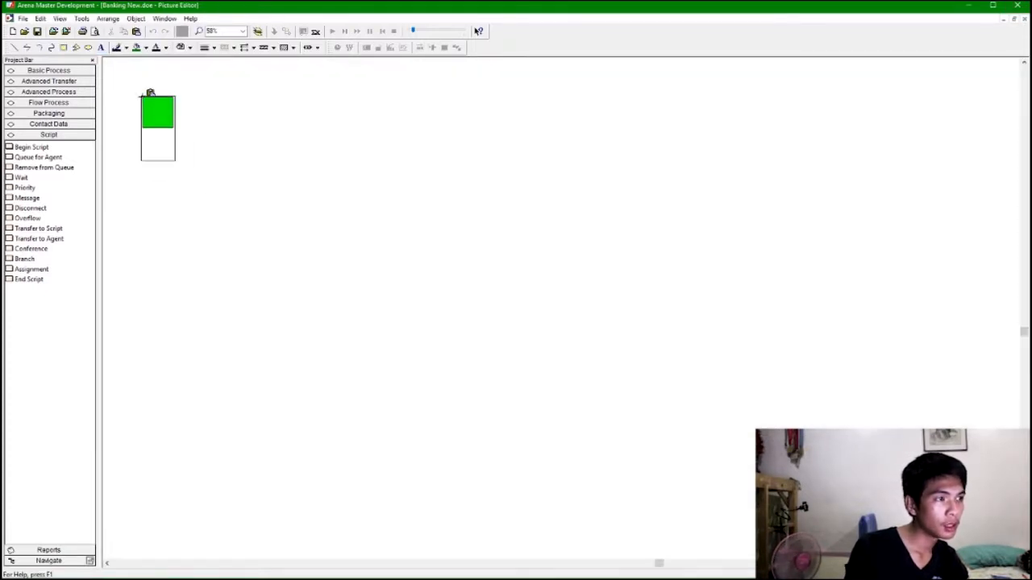
click(142, 98)
scroll(863, 381, up, 1)
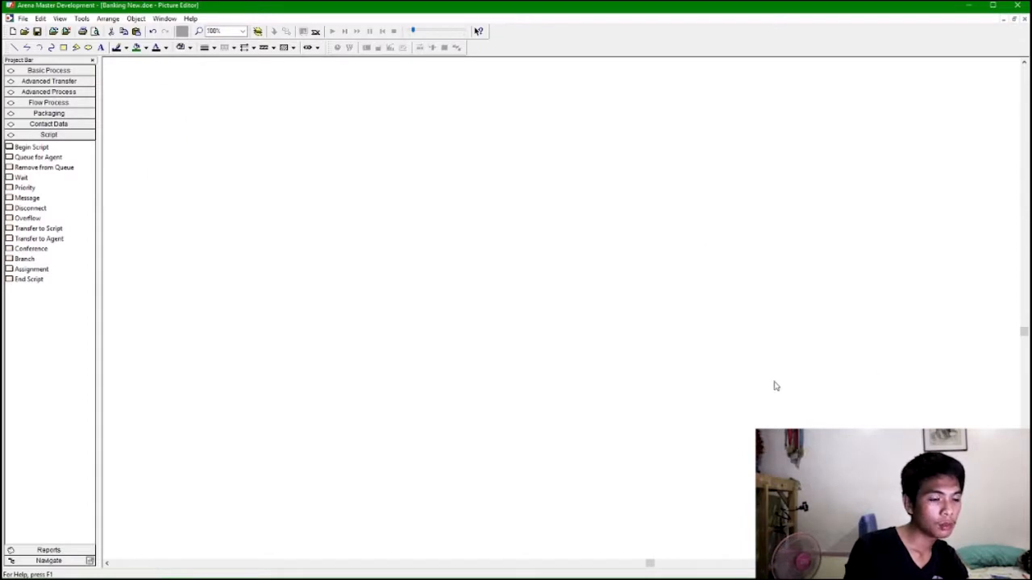
scroll(775, 386, down, 5)
scroll(384, 273, up, 5)
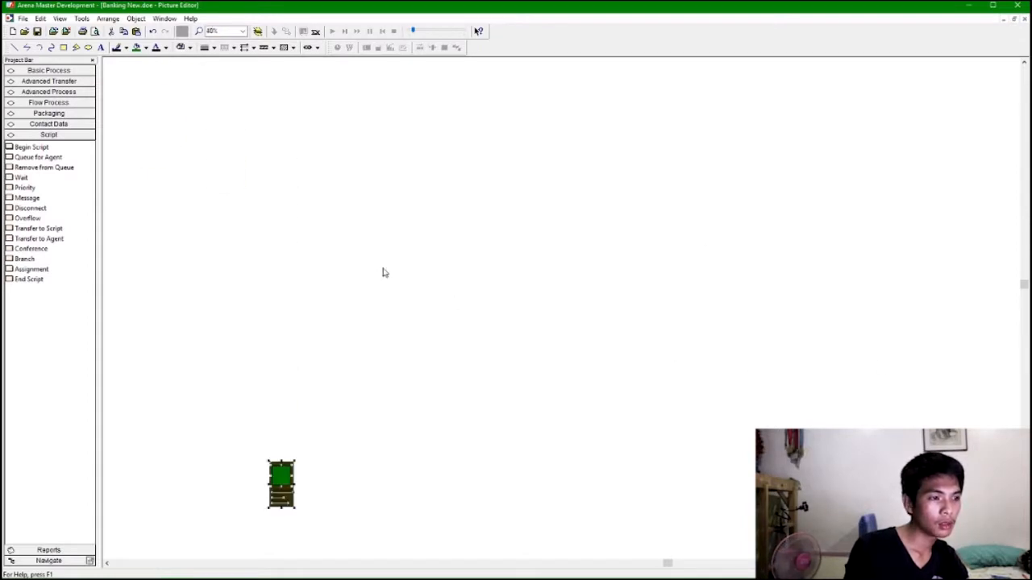
scroll(385, 273, down, 3)
key(Left)
key(Left)
key(Left)
scroll(598, 315, up, 8)
key(Right)
key(Right)
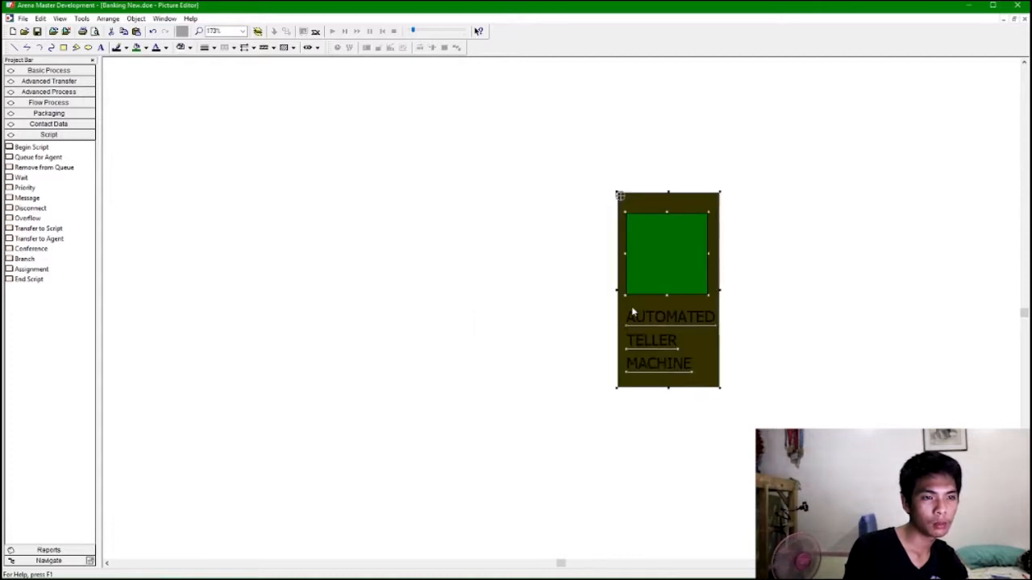
scroll(632, 312, up, 2)
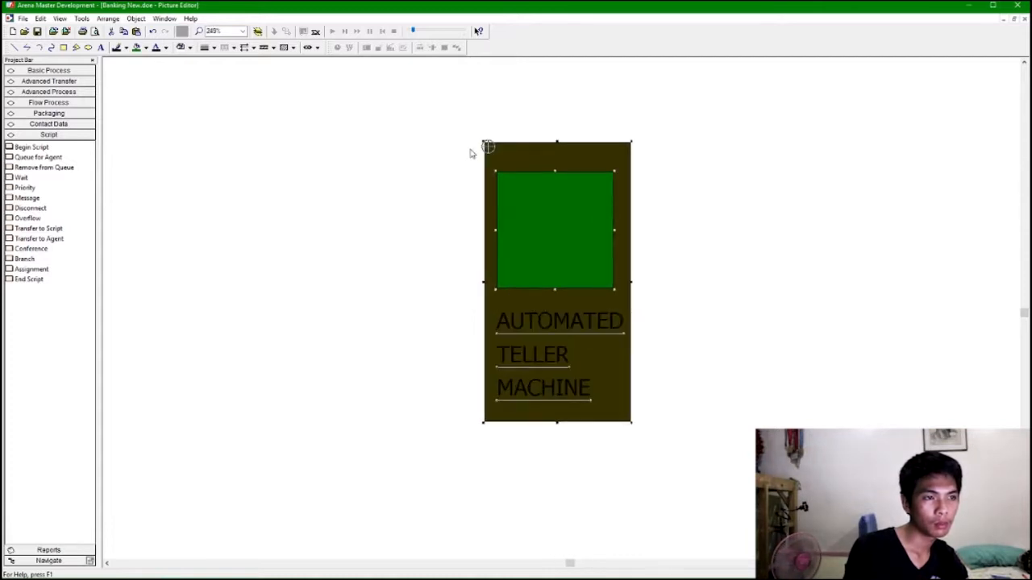
click(488, 147)
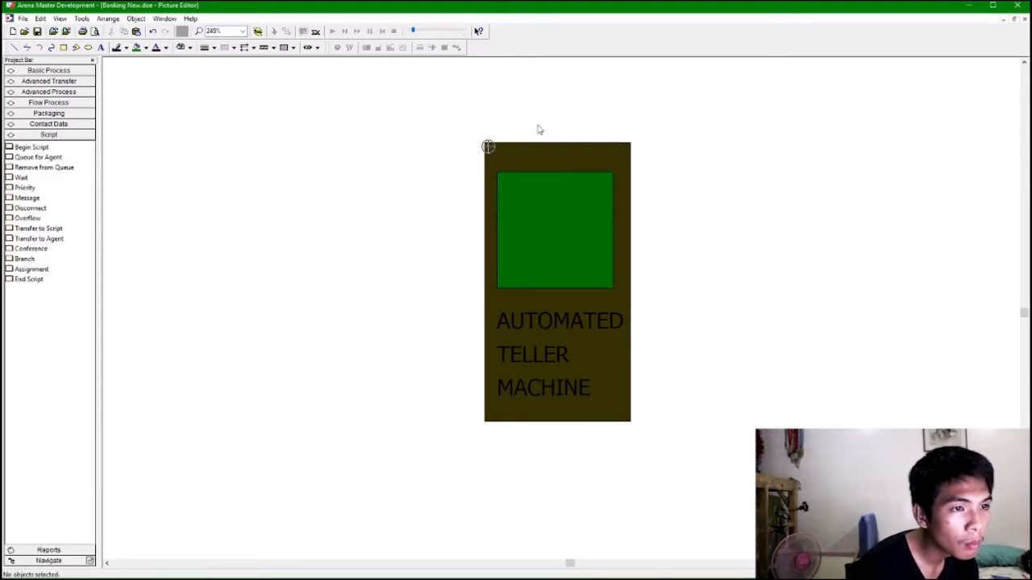
key(ctrl+a)
drag(591, 429, 629, 466)
key(ctrl+z)
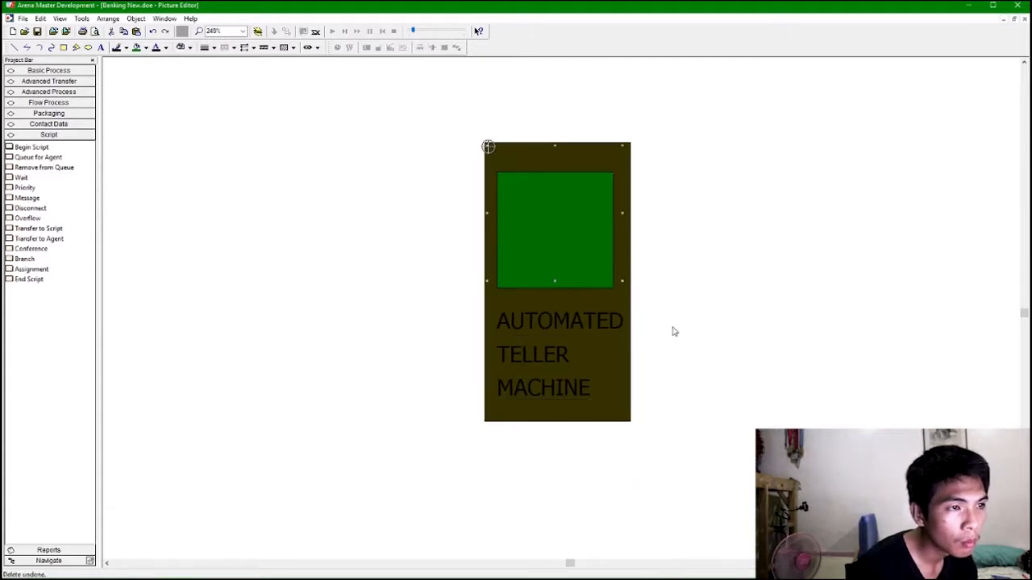
click(489, 148)
click(488, 148)
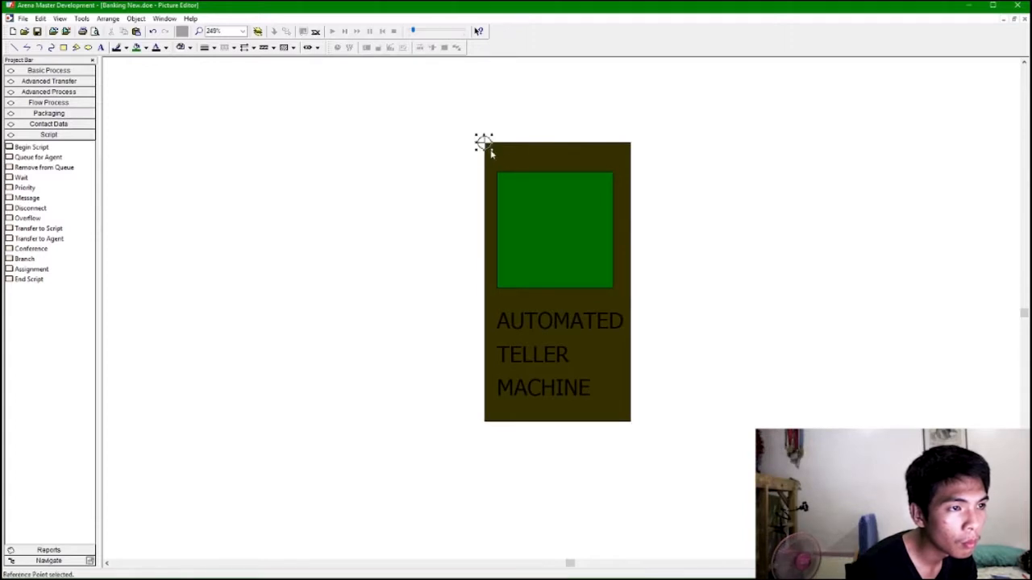
drag(529, 145, 433, 261)
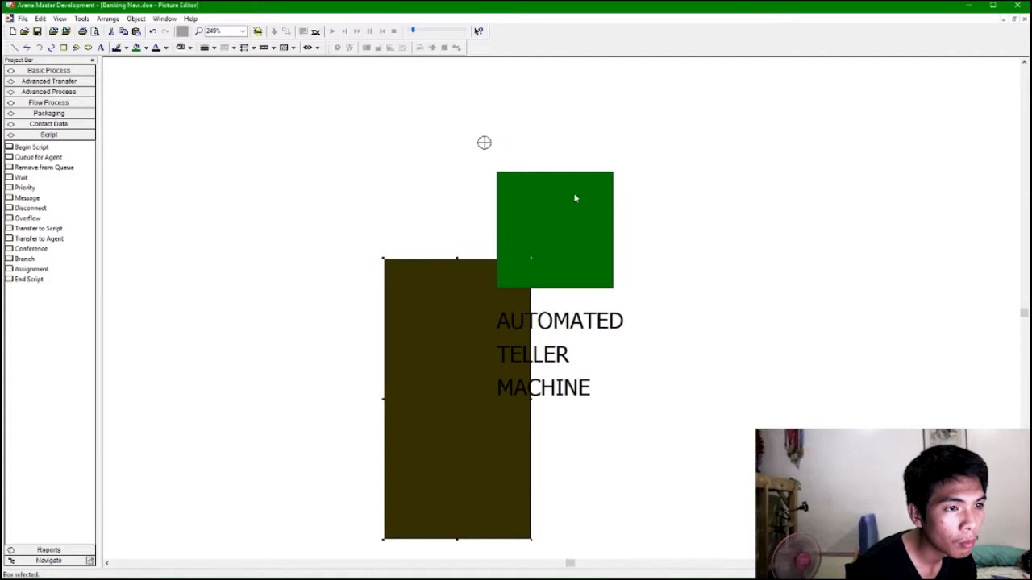
drag(576, 176, 529, 238)
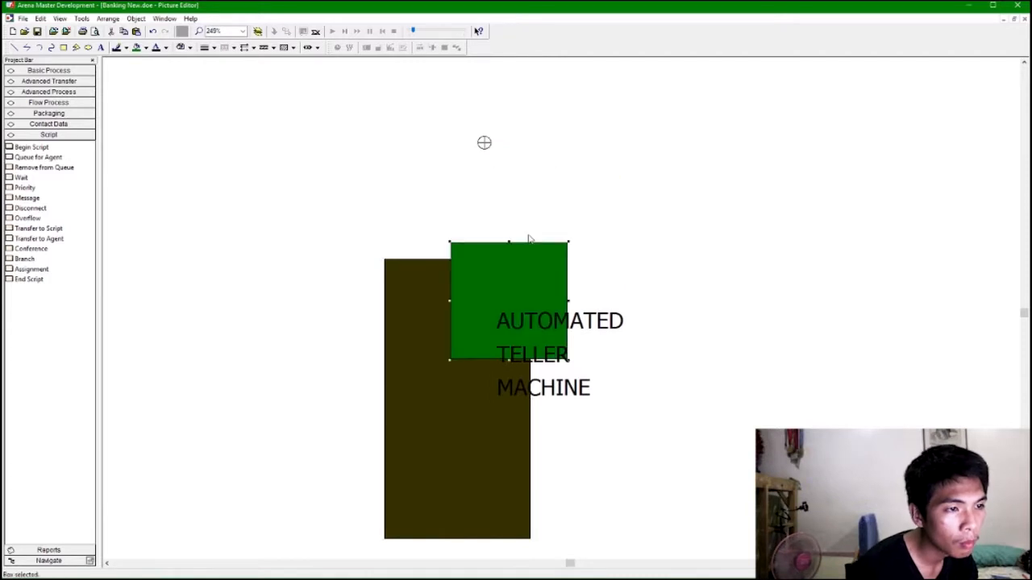
key(ctrl+z)
drag(466, 266, 567, 149)
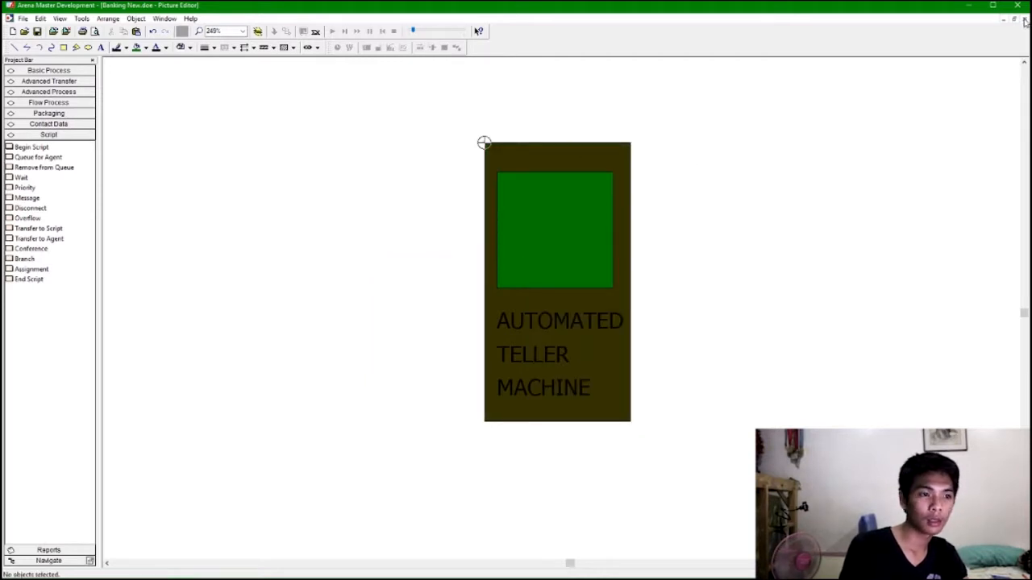
Fill the ATM screen square with blue in the Busy picture.
click(555, 177)
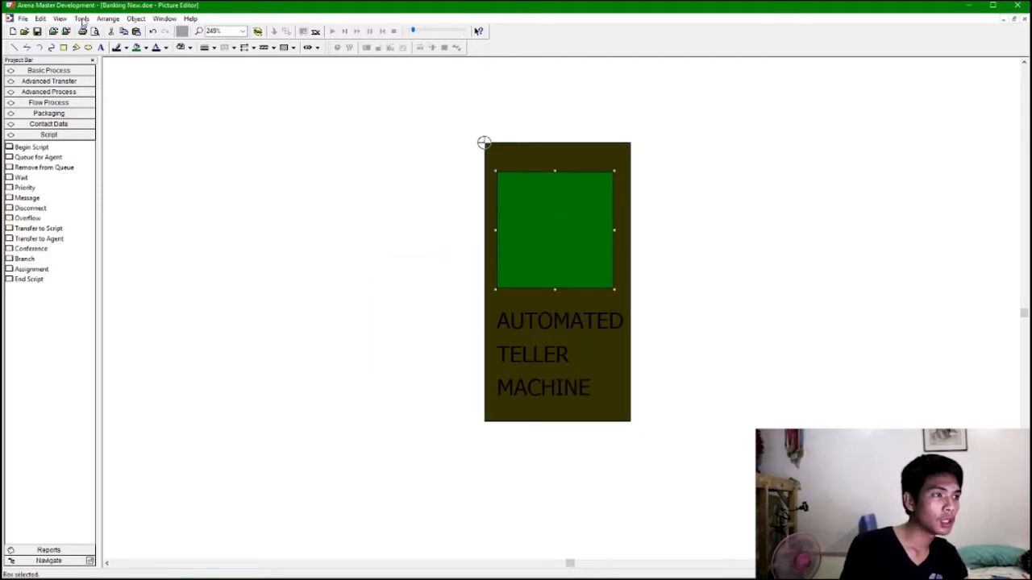
click(145, 47)
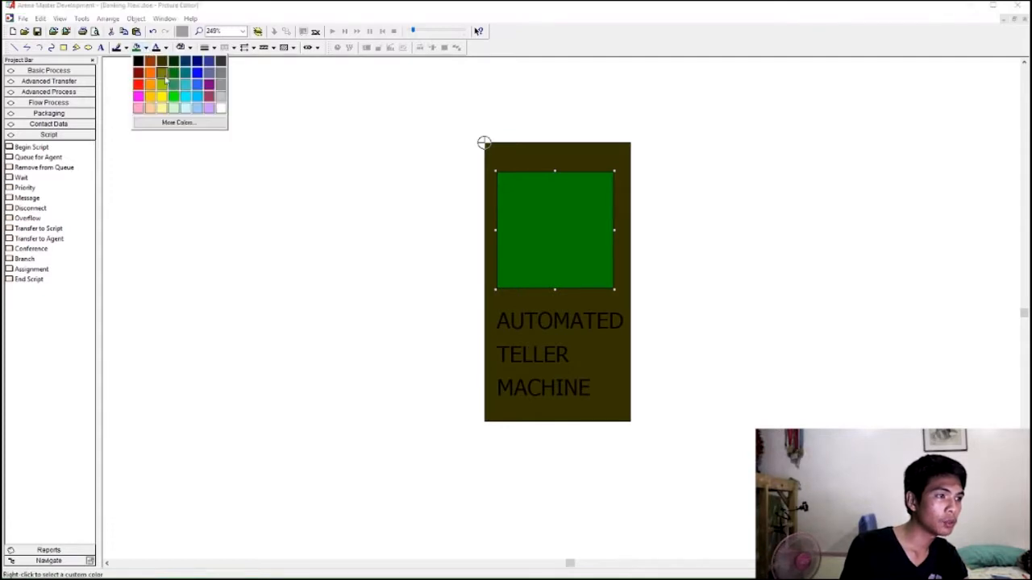
click(197, 74)
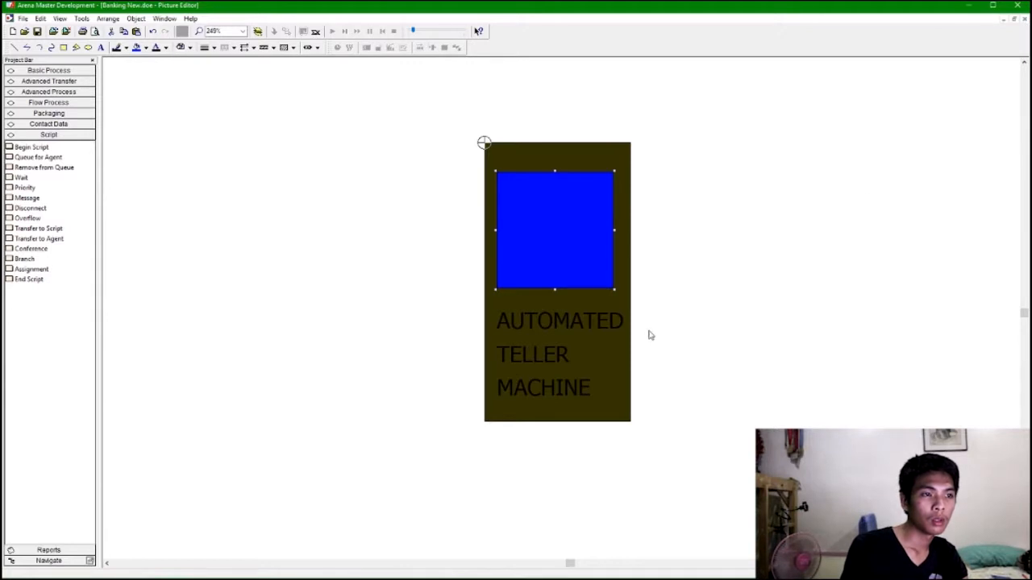
Select all parts of the Busy ATM picture and close the picture editor.
click(482, 130)
click(502, 146)
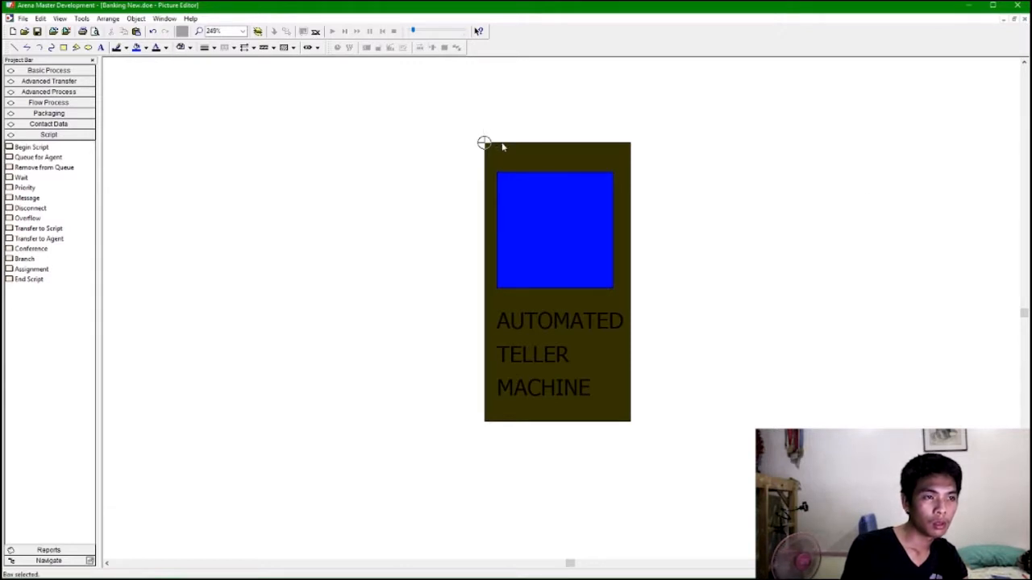
ctrl+click(512, 176)
ctrl+click(520, 322)
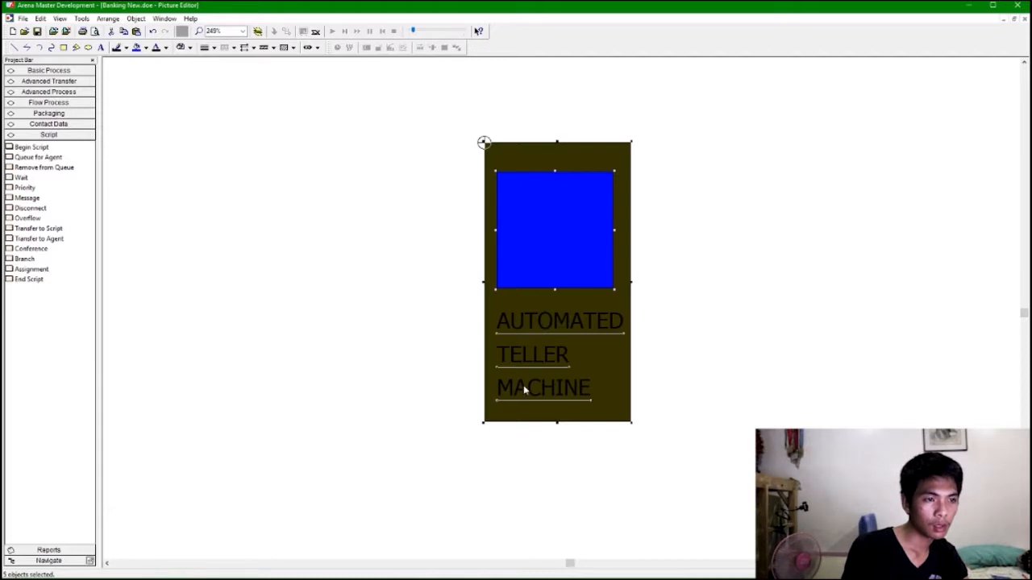
click(1025, 19)
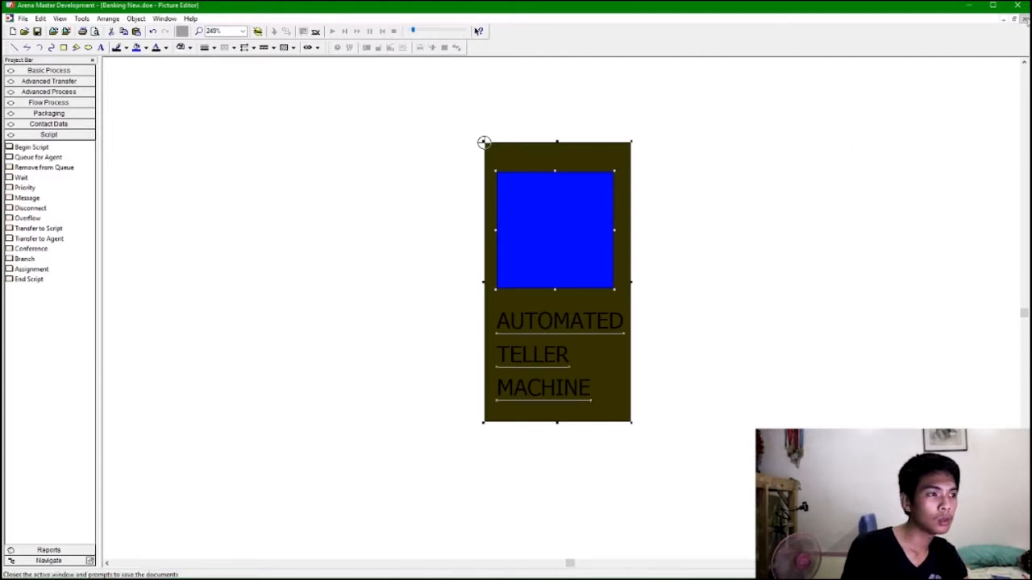
Open the ATM resource's Inactive picture and paste the ATM picture into it.
click(177, 185)
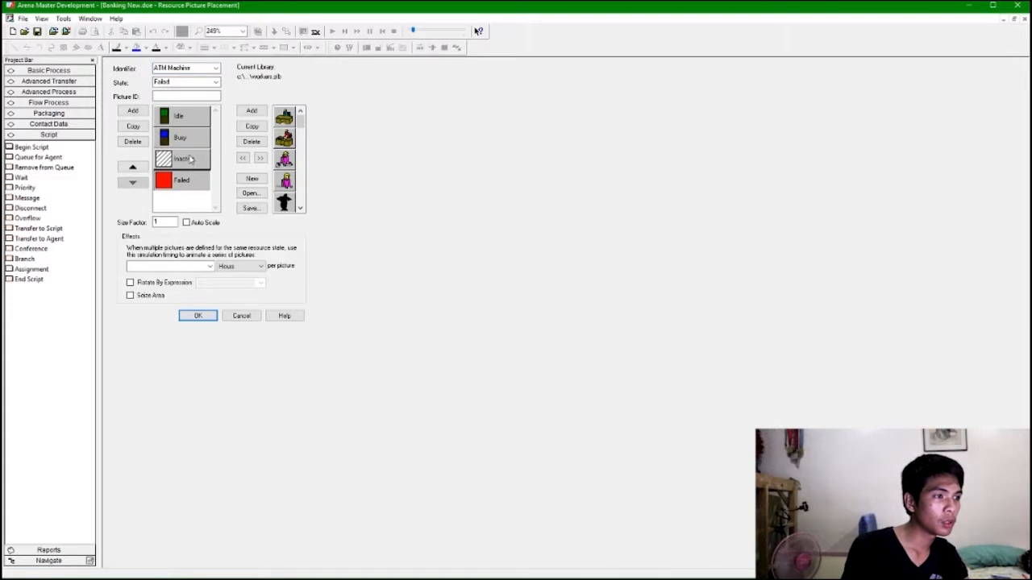
double_click(190, 159)
key(ctrl+v)
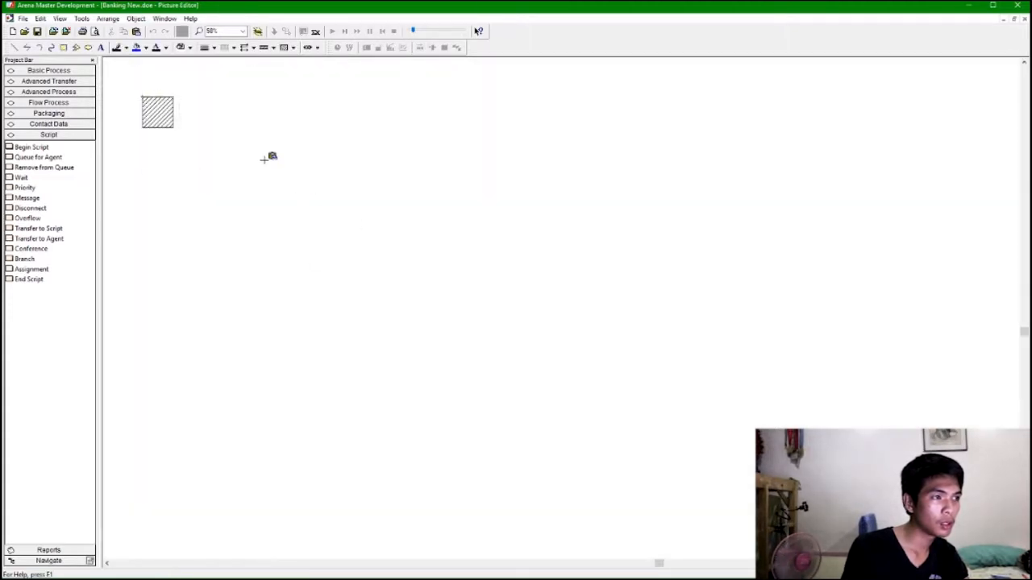
scroll(277, 165, left, 3)
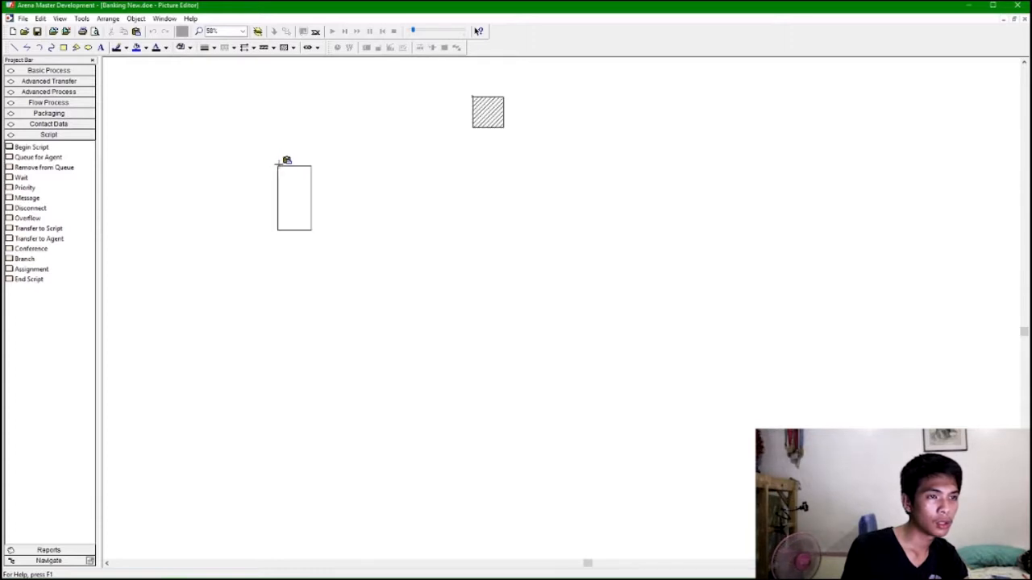
key(Left)
key(Up)
key(Up)
key(Up)
key(plus)
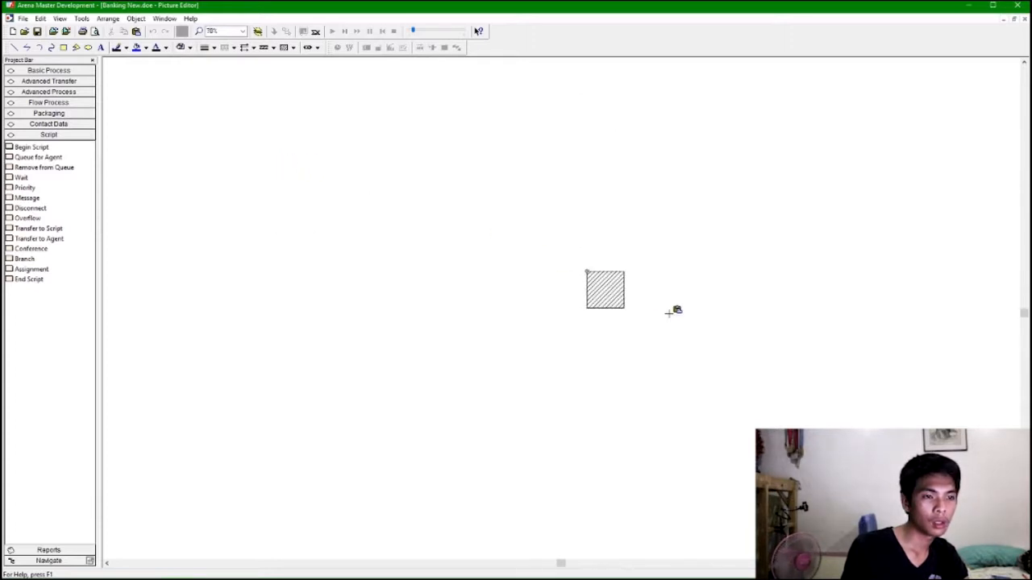
scroll(668, 314, up, 7)
scroll(644, 302, down, 2)
scroll(595, 286, up, 2)
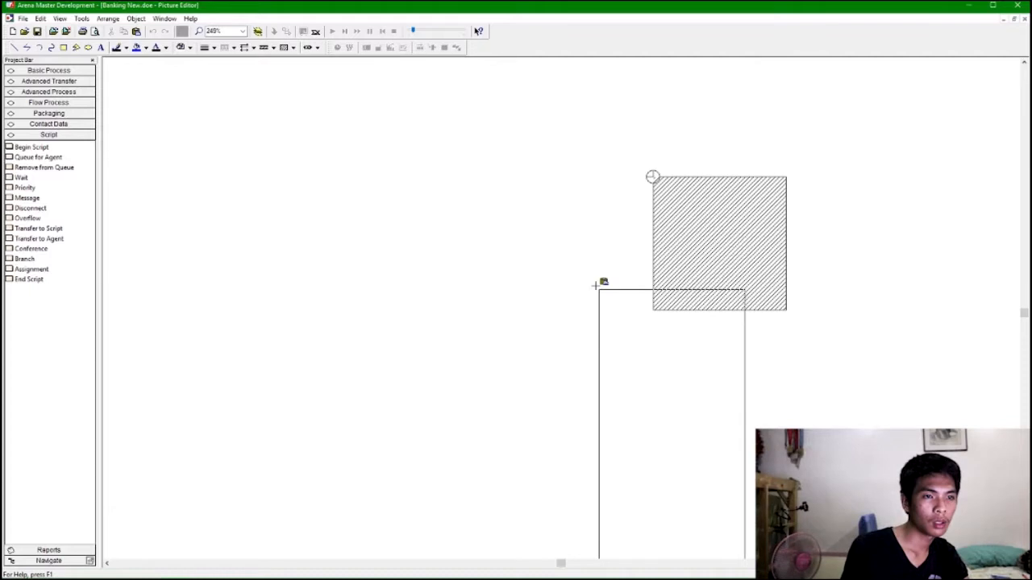
scroll(608, 201, right, 1)
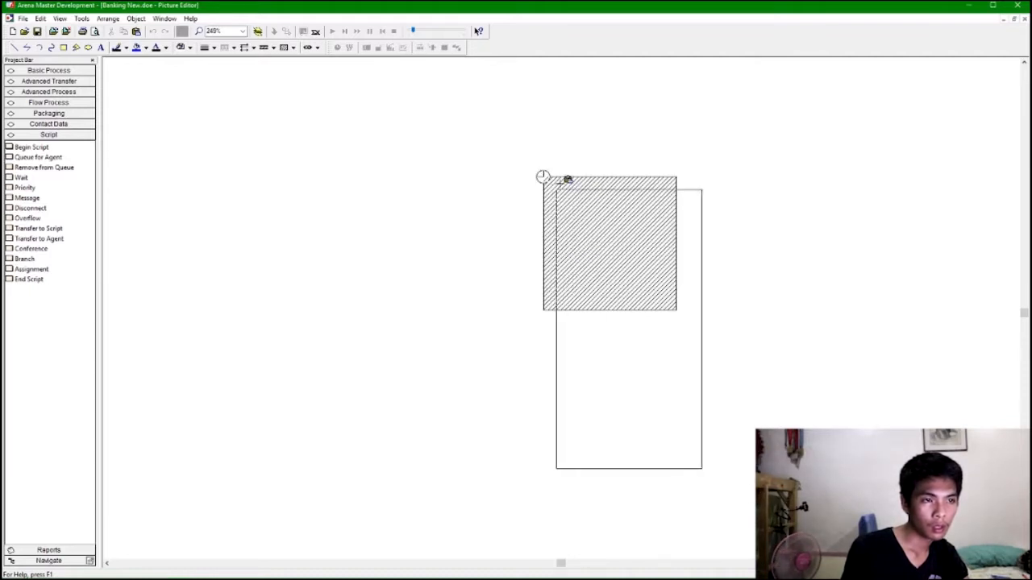
Delete the default hatched square and move the ATM picture onto the reference point.
click(722, 190)
click(641, 193)
click(649, 178)
key(Delete)
drag(675, 164, 891, 476)
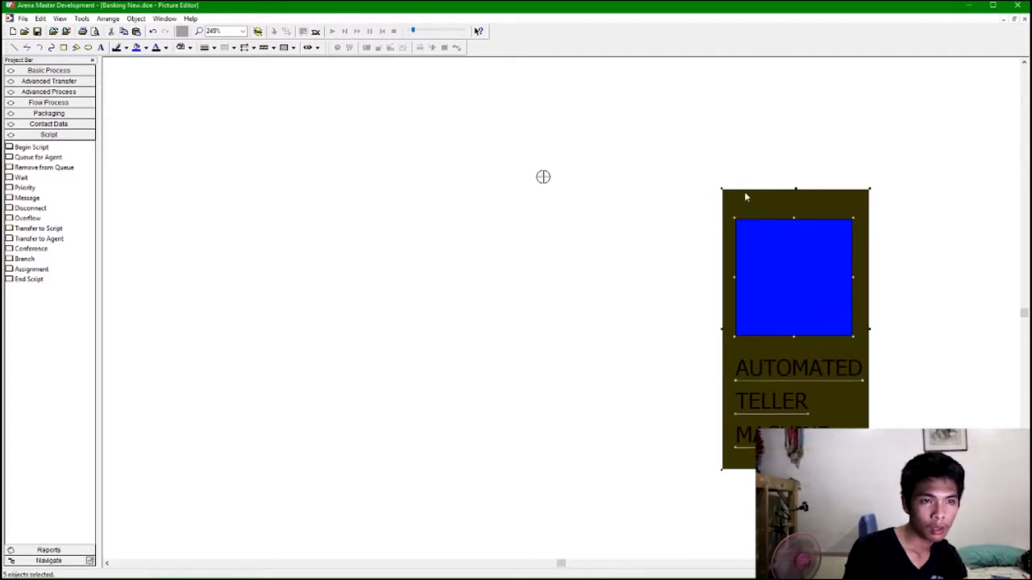
drag(701, 175, 883, 491)
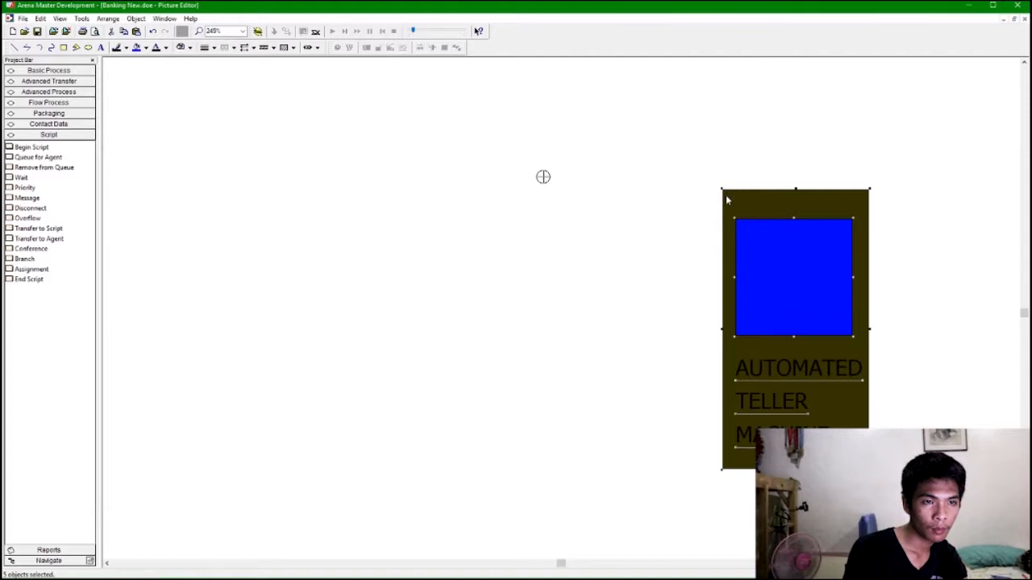
drag(735, 195, 555, 189)
click(543, 178)
click(596, 167)
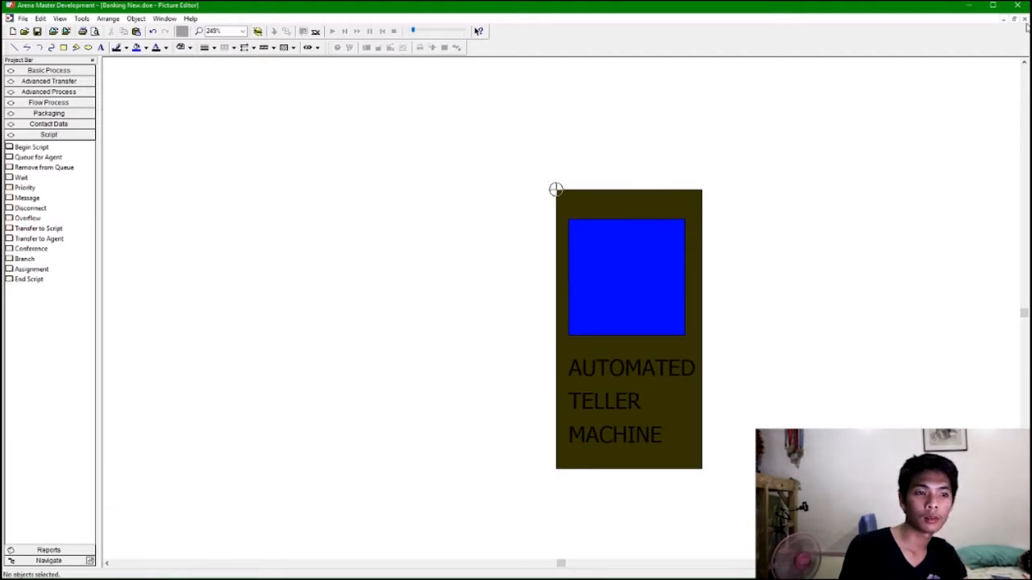
Fill the ATM screen square with red, close the picture editor and confirm the resource pictures.
click(626, 223)
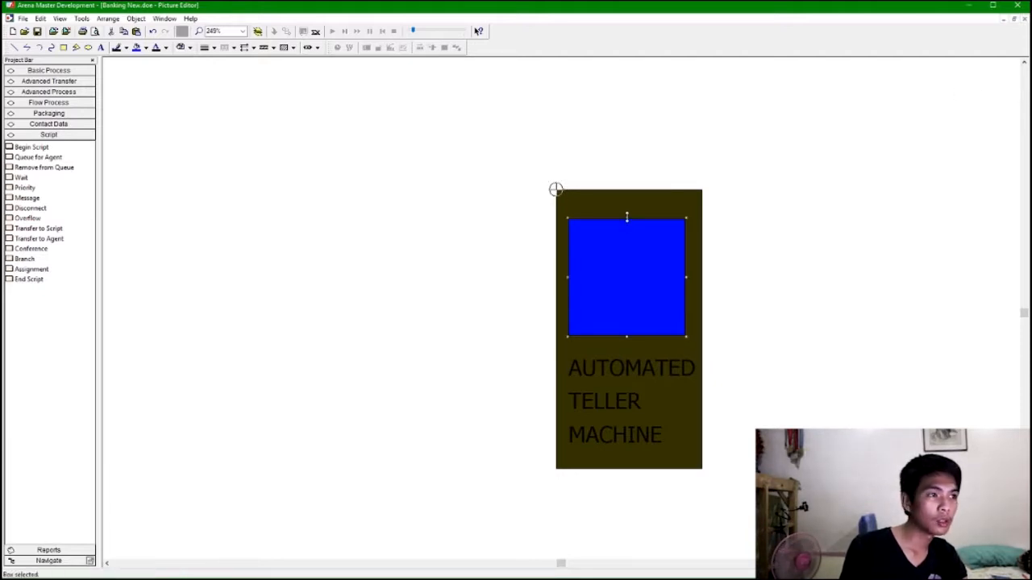
click(145, 49)
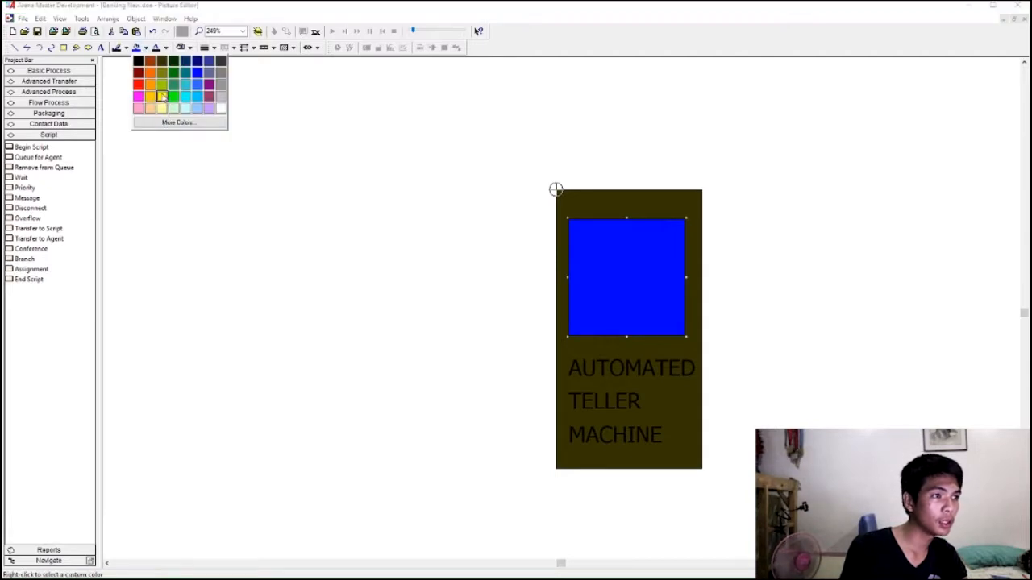
click(150, 85)
click(145, 49)
click(138, 84)
click(839, 242)
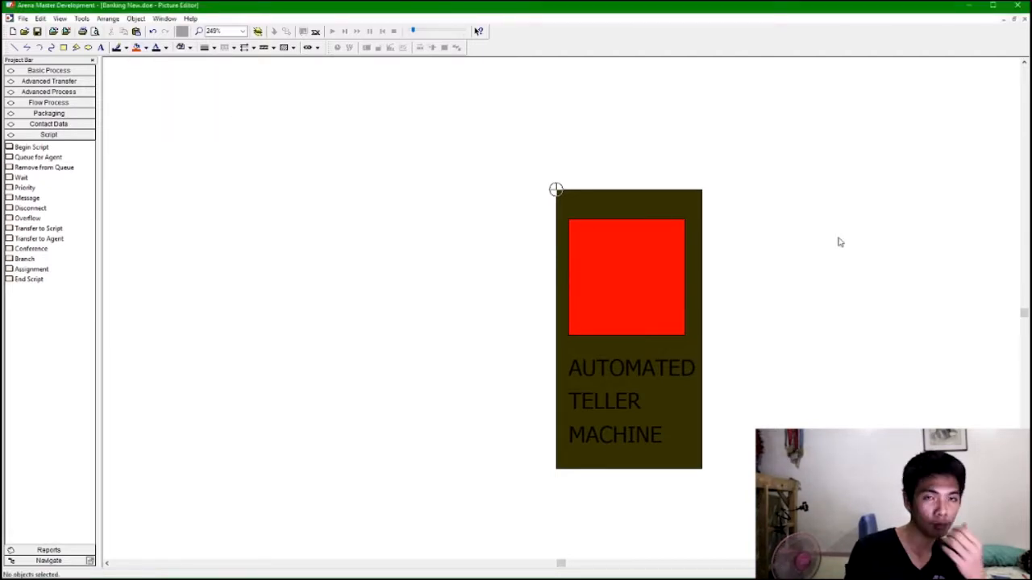
click(1013, 18)
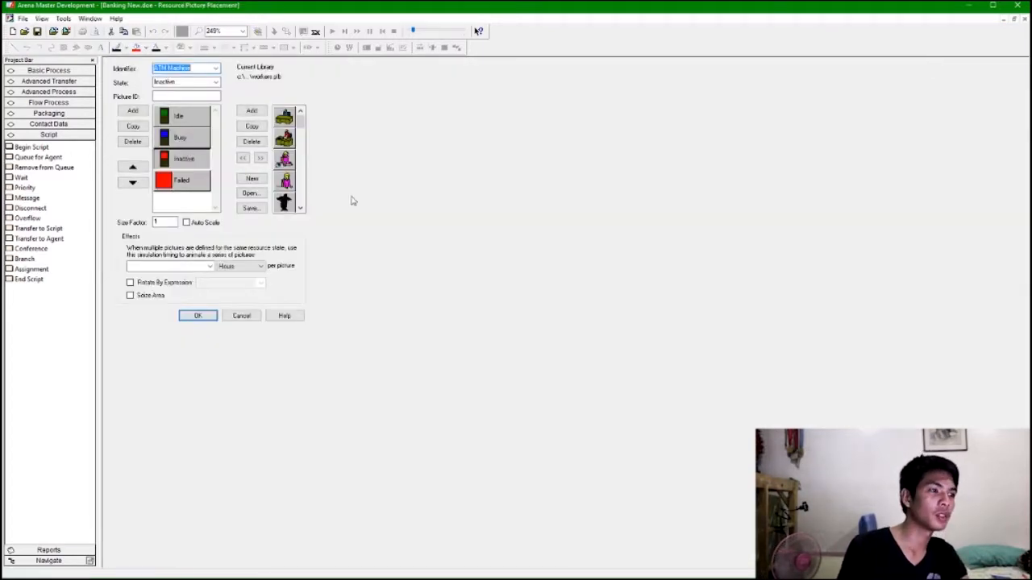
click(199, 317)
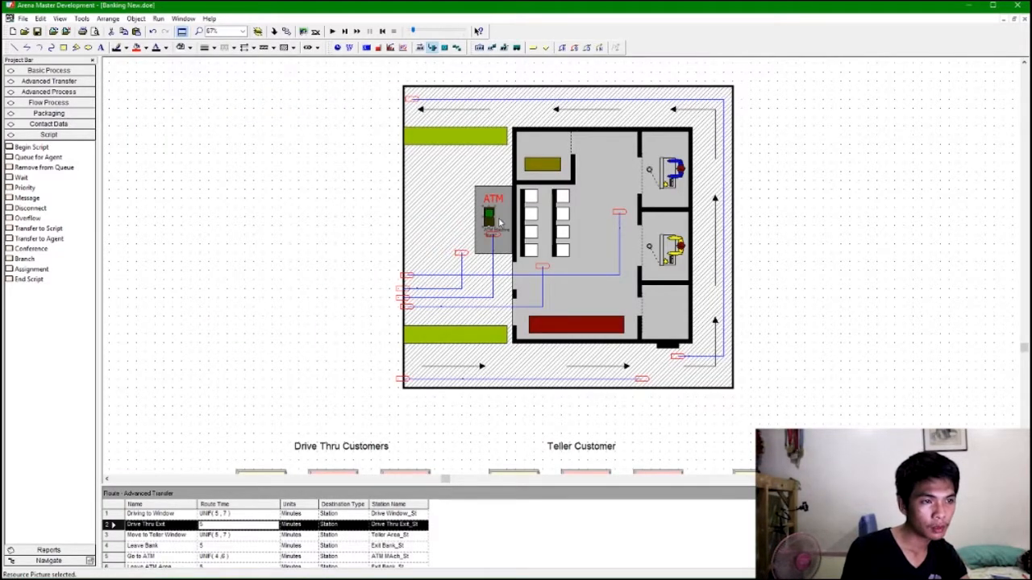
Shift the ATM resource picture slightly right inside the ATM booth on the layout.
click(496, 217)
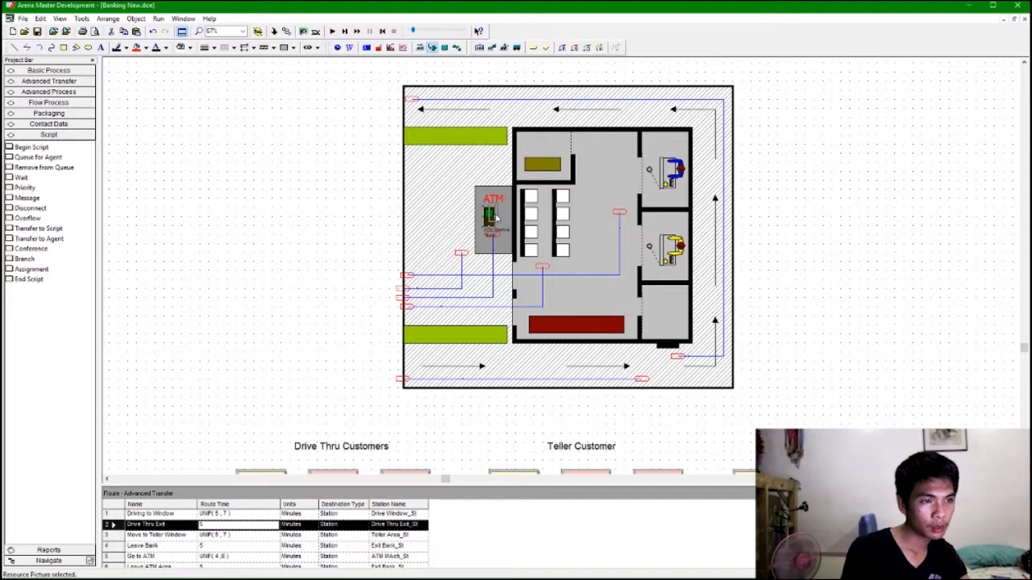
click(512, 234)
click(498, 218)
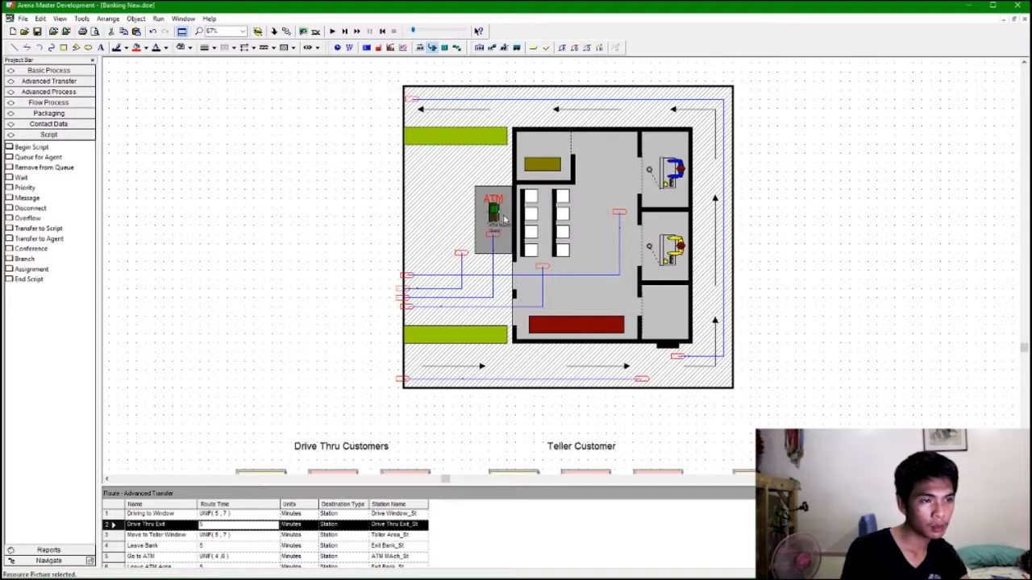
drag(496, 218, 506, 218)
click(470, 219)
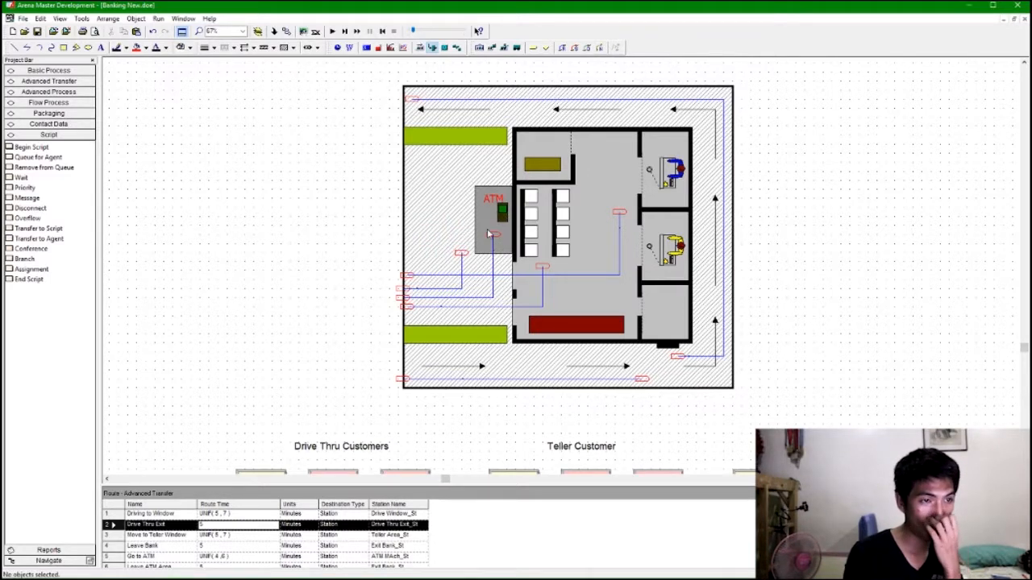
Shift the ATM resource picture slightly left inside the ATM booth.
drag(504, 219, 494, 218)
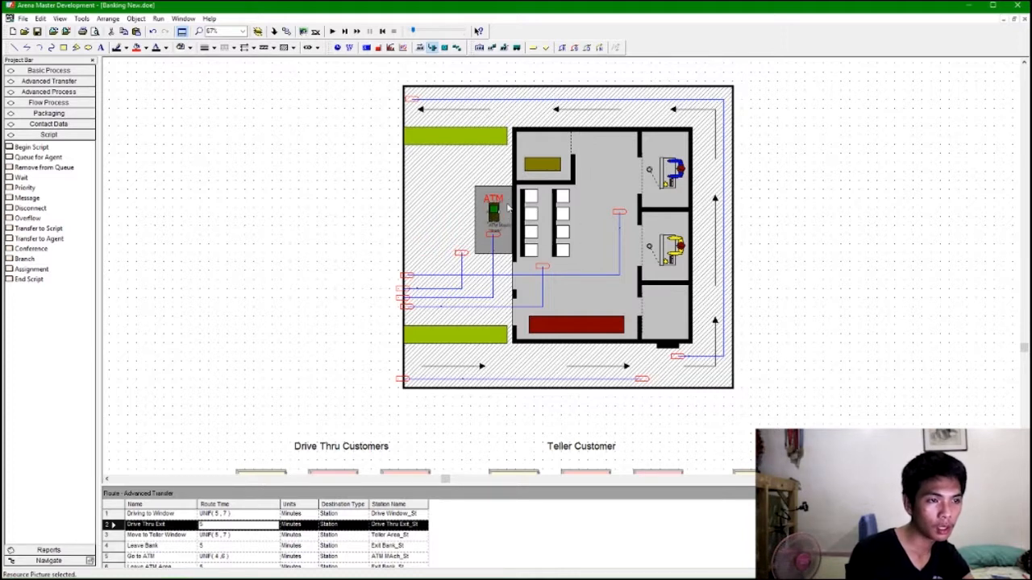
click(499, 201)
click(500, 211)
click(846, 206)
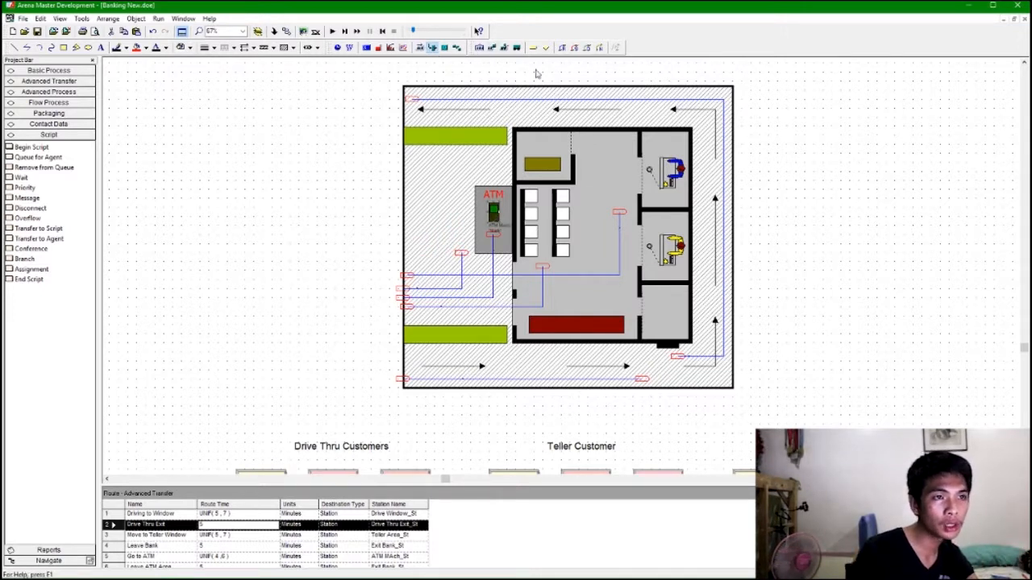
Add a point-type seize area to the ATM resource picture, placing it beside the ATM.
click(488, 48)
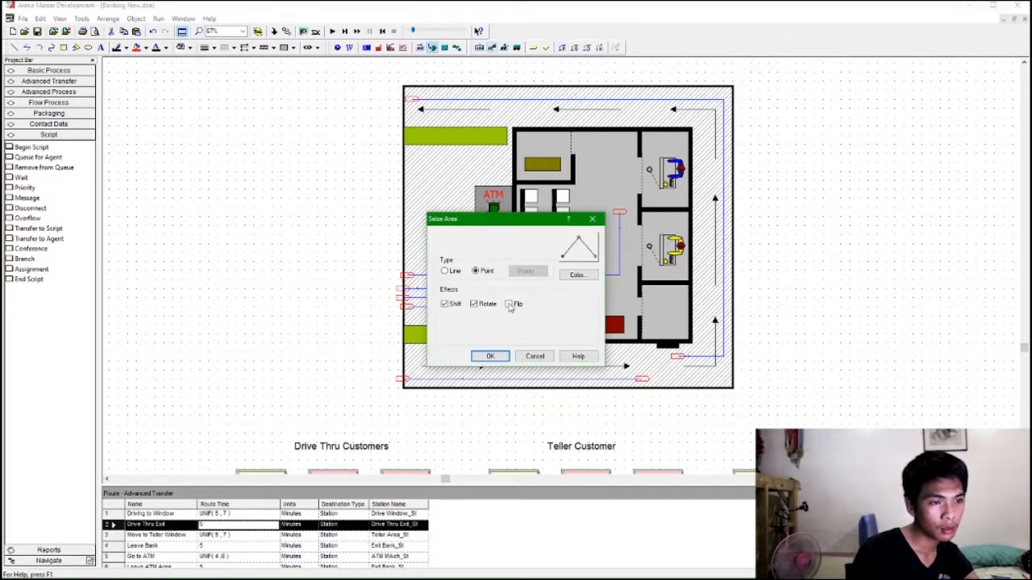
click(490, 357)
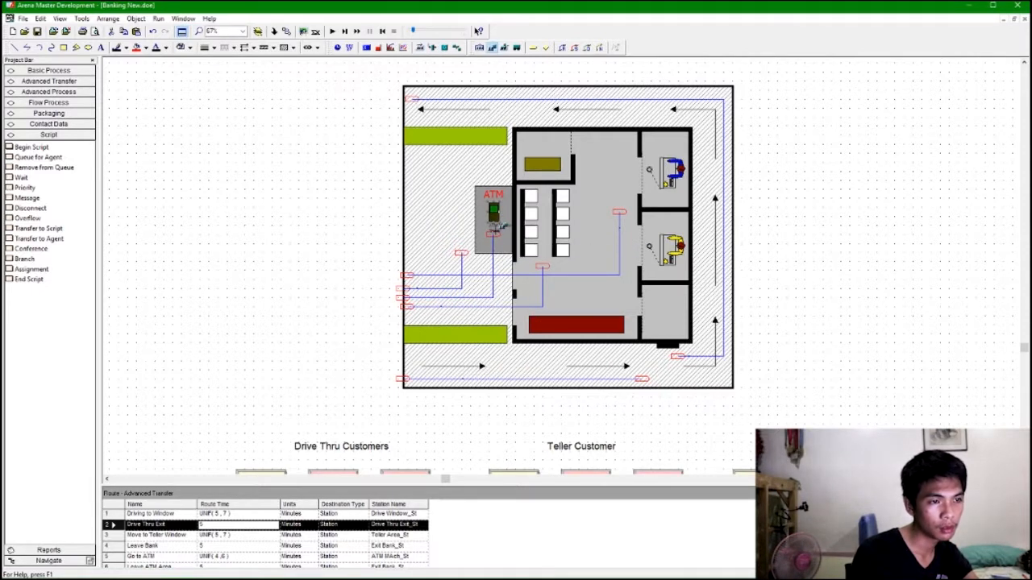
click(728, 209)
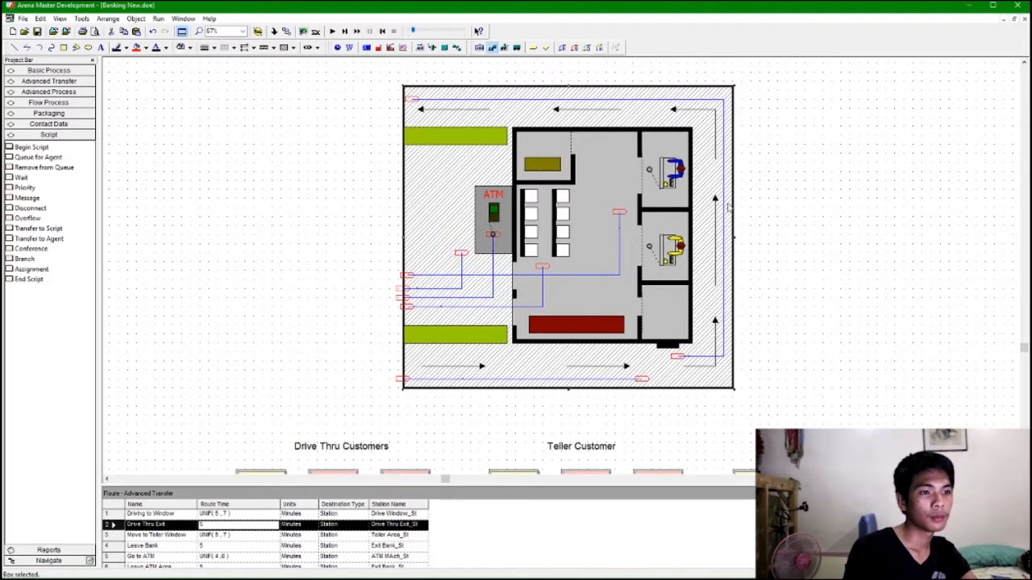
click(859, 227)
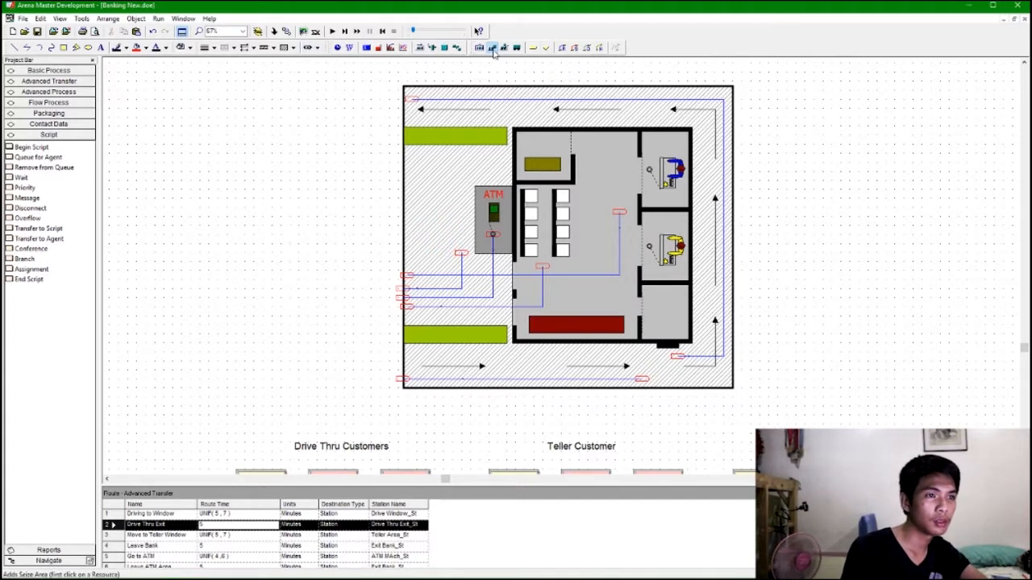
Start a new resource picture and set its identifier to Window Teller.
click(433, 49)
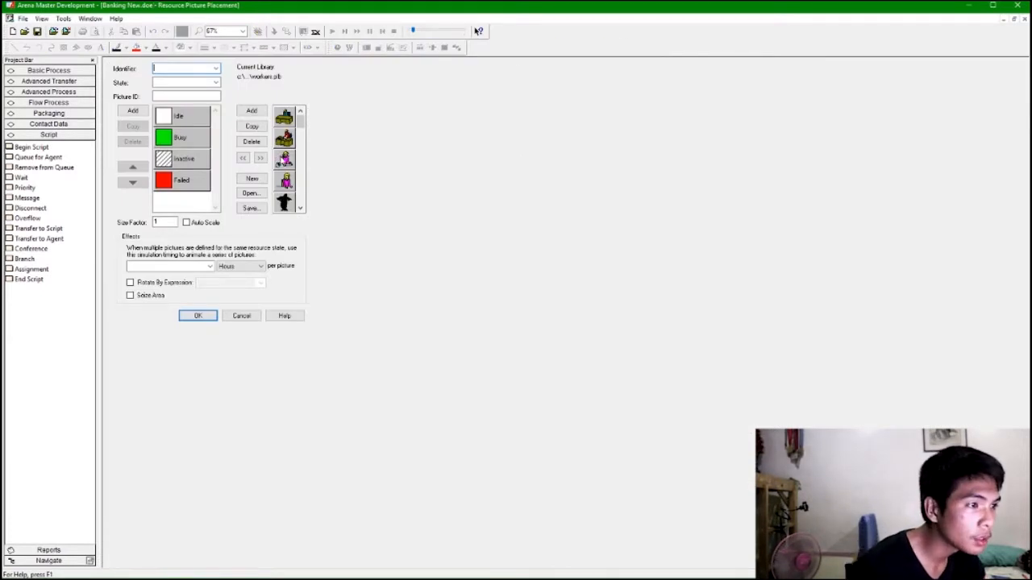
click(179, 116)
click(284, 161)
click(288, 187)
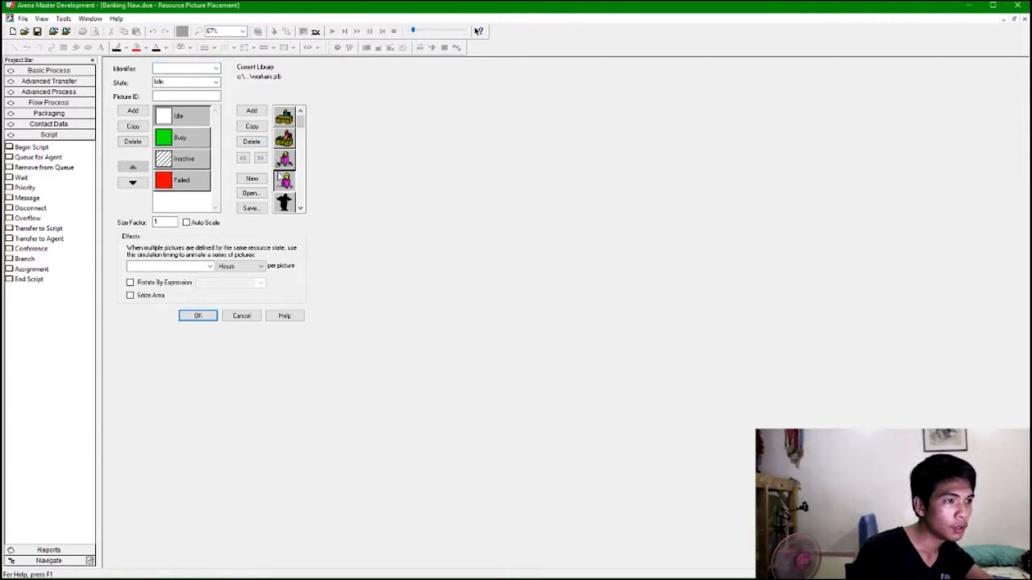
click(215, 69)
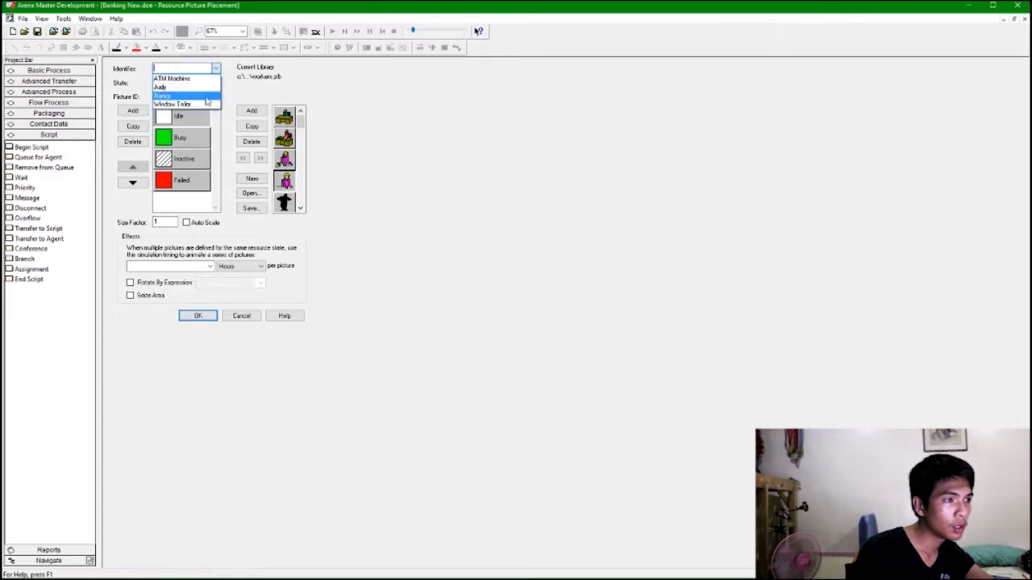
click(179, 98)
Assign library teller pictures to the Window Teller's Idle and Busy states and confirm the resource picture.
click(278, 184)
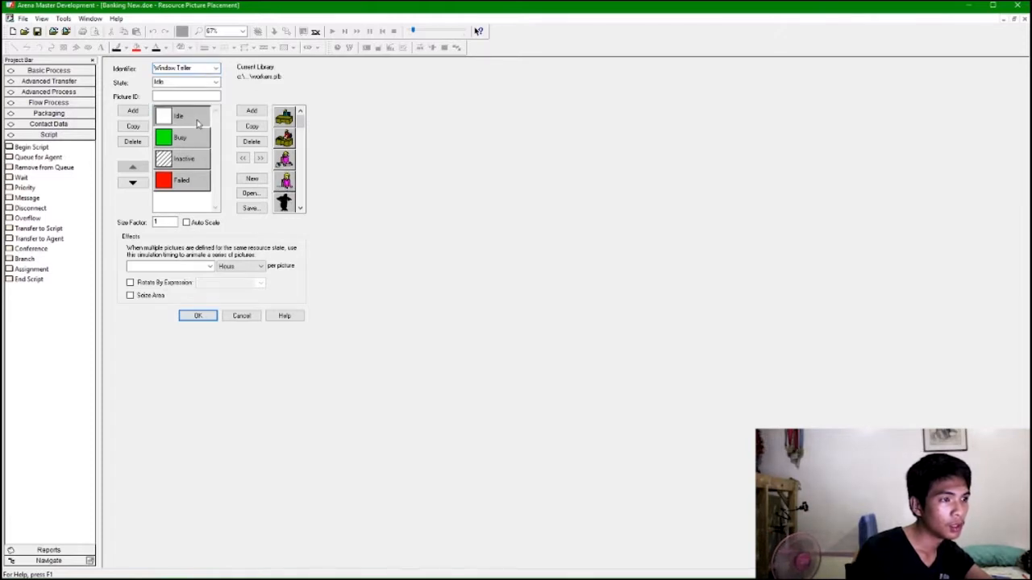
click(244, 158)
click(297, 147)
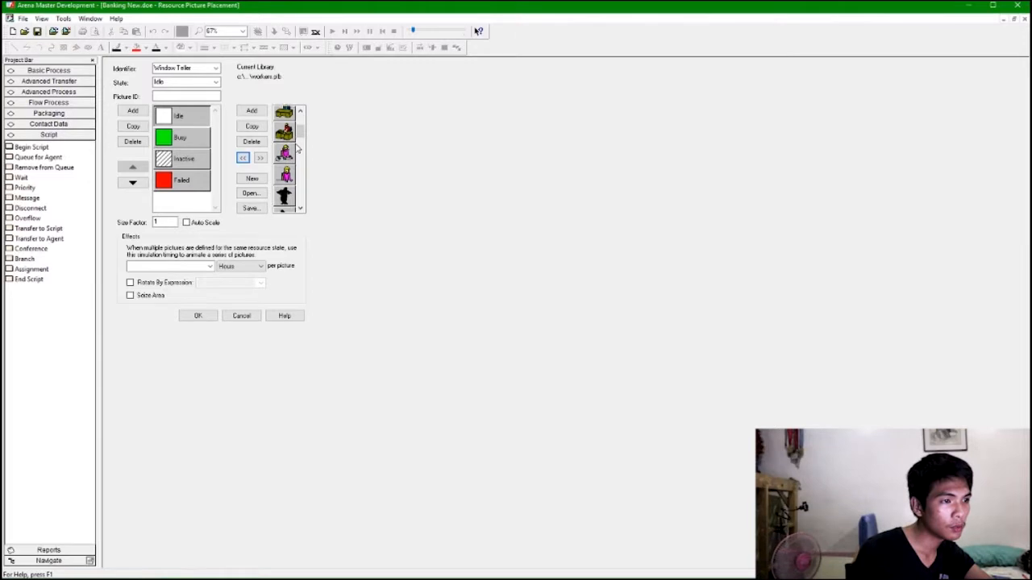
scroll(288, 161, down, 2)
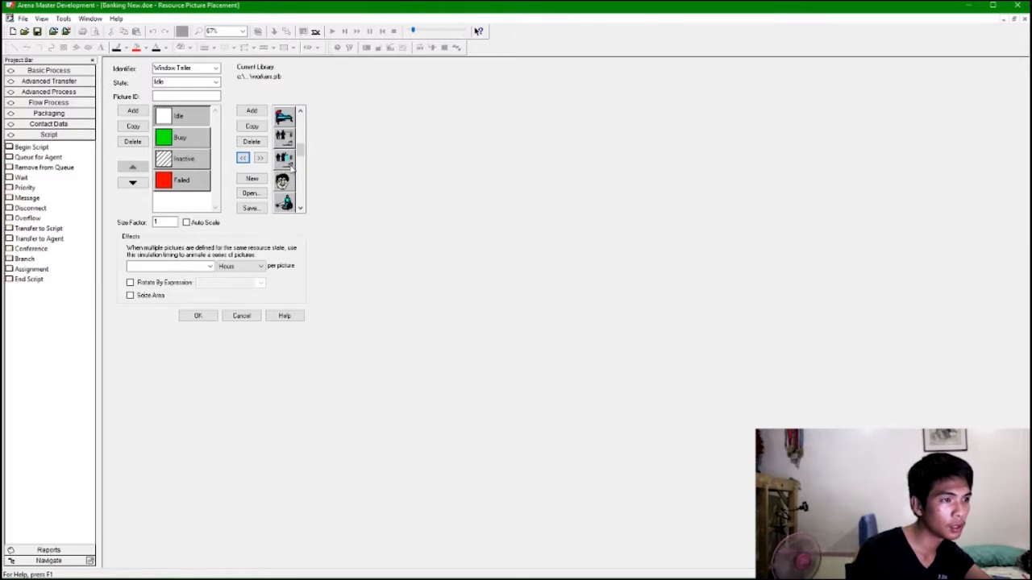
scroll(290, 166, down, 3)
scroll(290, 165, down, 3)
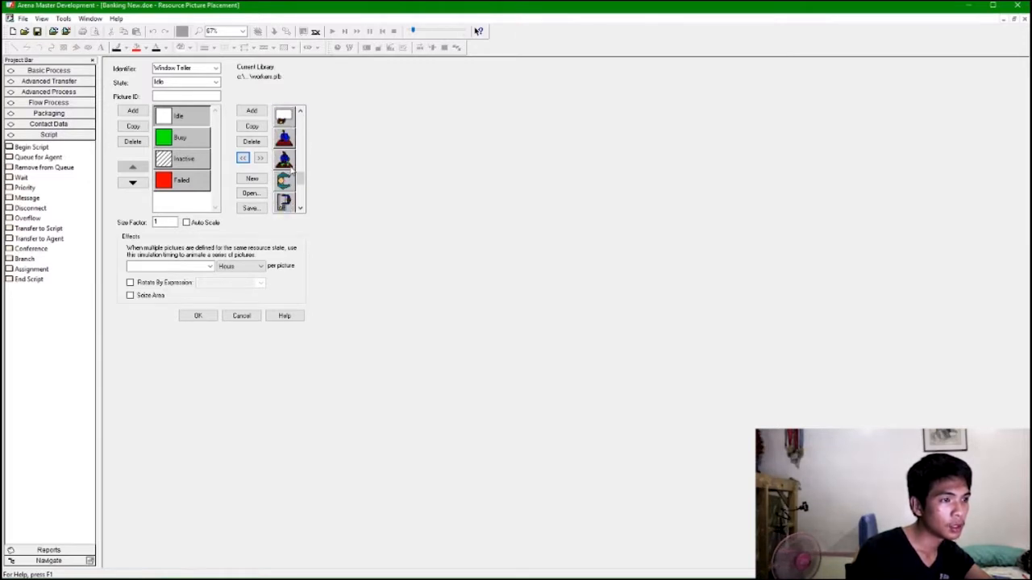
scroll(291, 169, down, 3)
scroll(292, 169, up, 3)
click(286, 158)
click(285, 141)
click(244, 159)
click(207, 143)
click(285, 164)
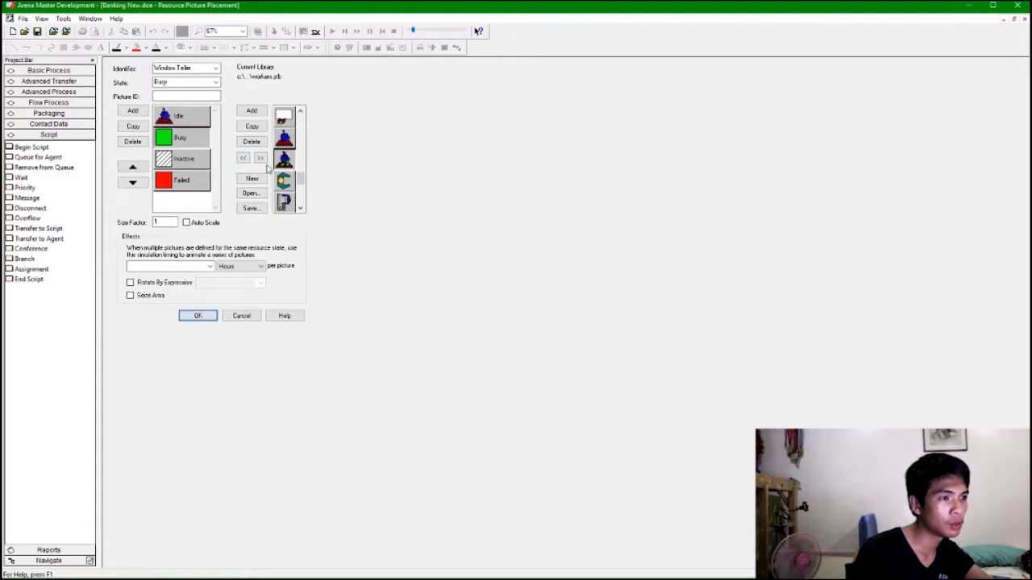
click(242, 158)
click(206, 168)
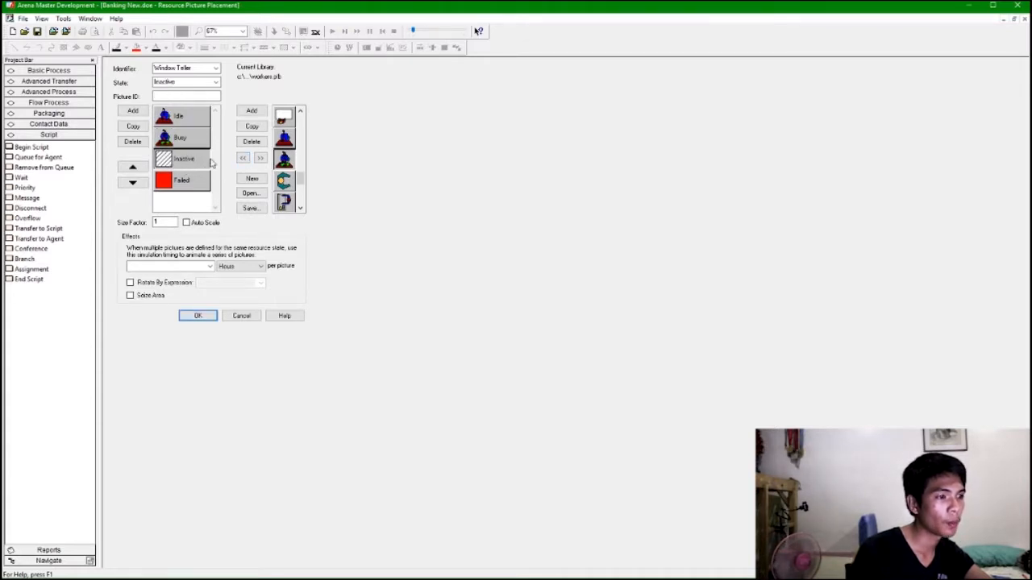
click(210, 317)
Place the Window Teller picture inside the drive-thru window booth at the lower right of the bank.
click(658, 332)
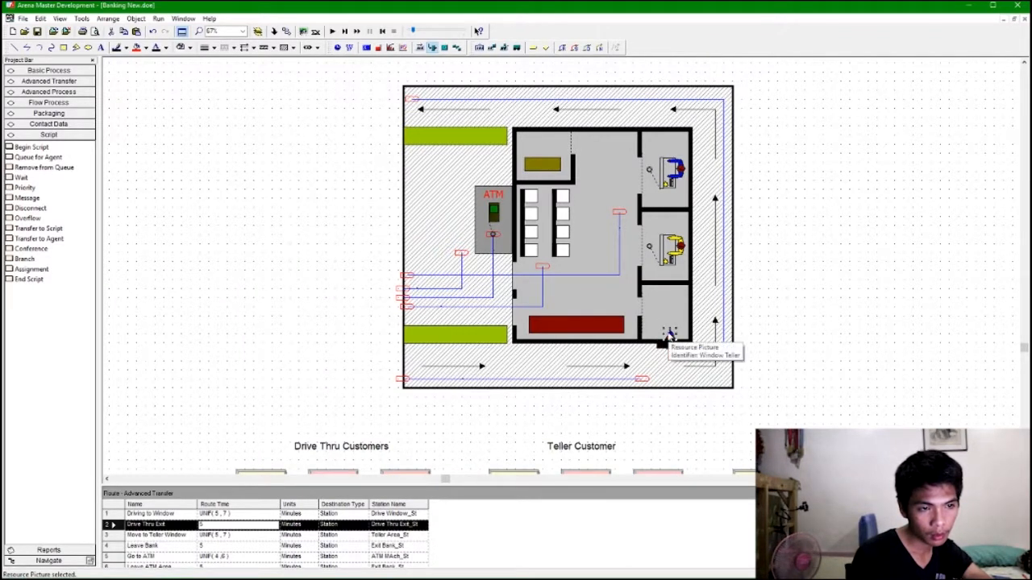
drag(664, 329, 655, 320)
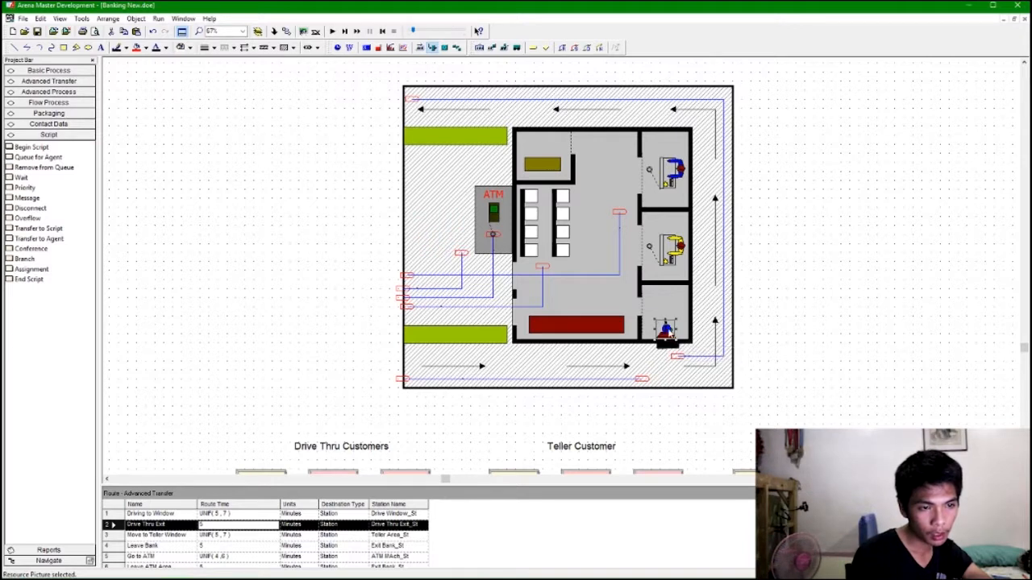
click(687, 294)
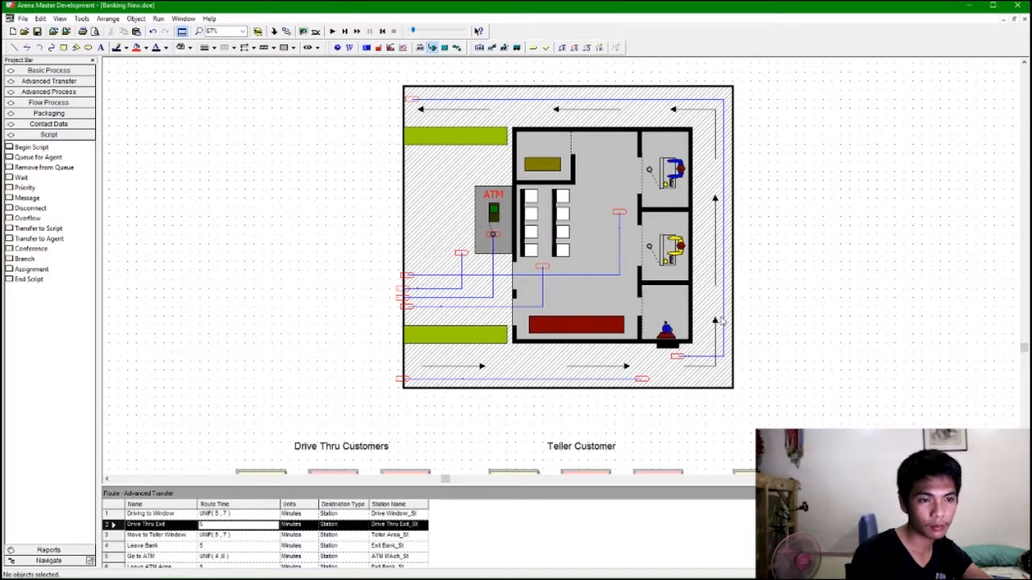
click(676, 331)
click(752, 293)
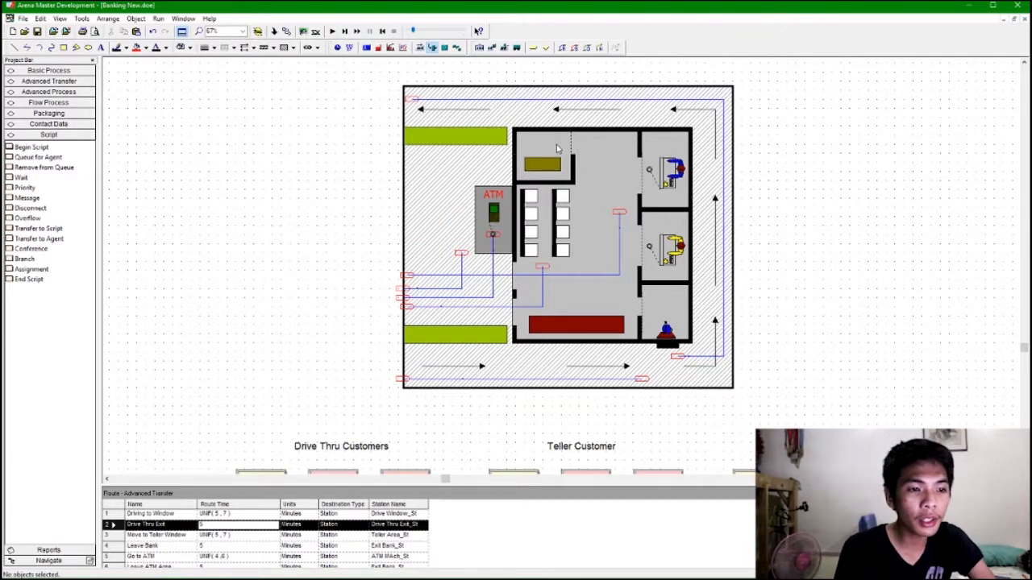
Add a point-type seize area to the Window Teller resource picture.
click(664, 325)
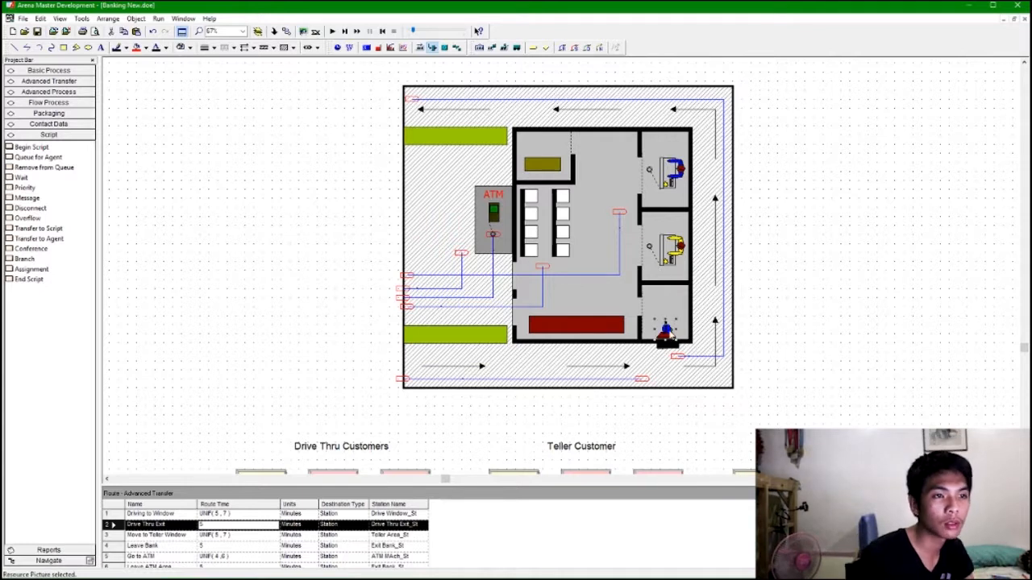
click(432, 47)
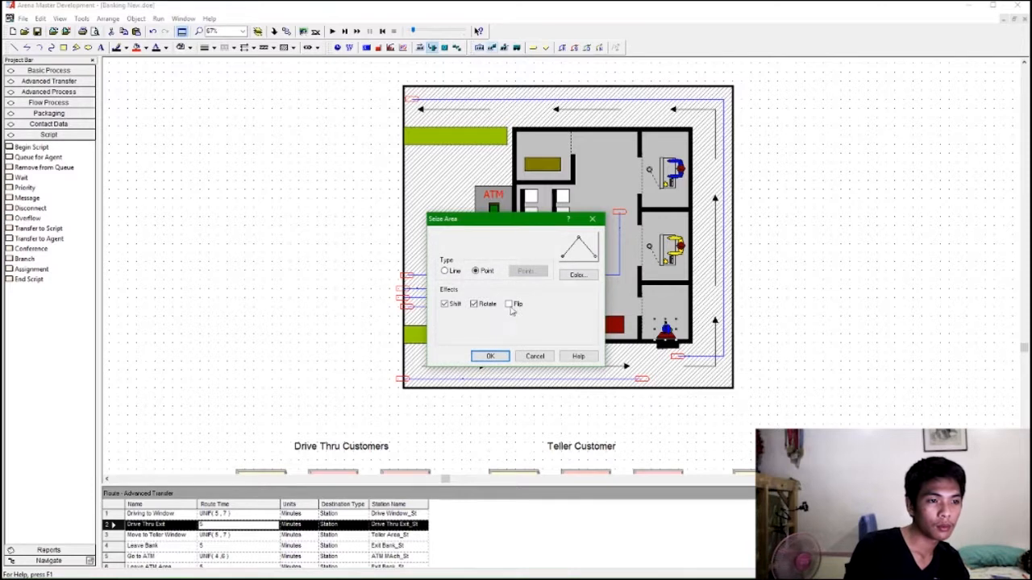
click(490, 356)
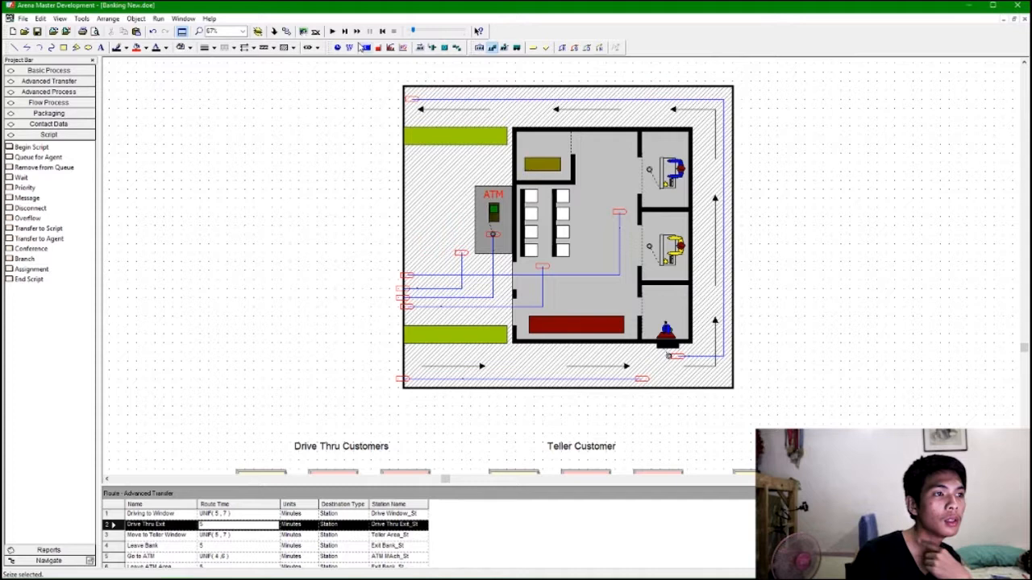
Run the simulation, raise the animation speed to watch the customer flows, and end the run.
click(331, 31)
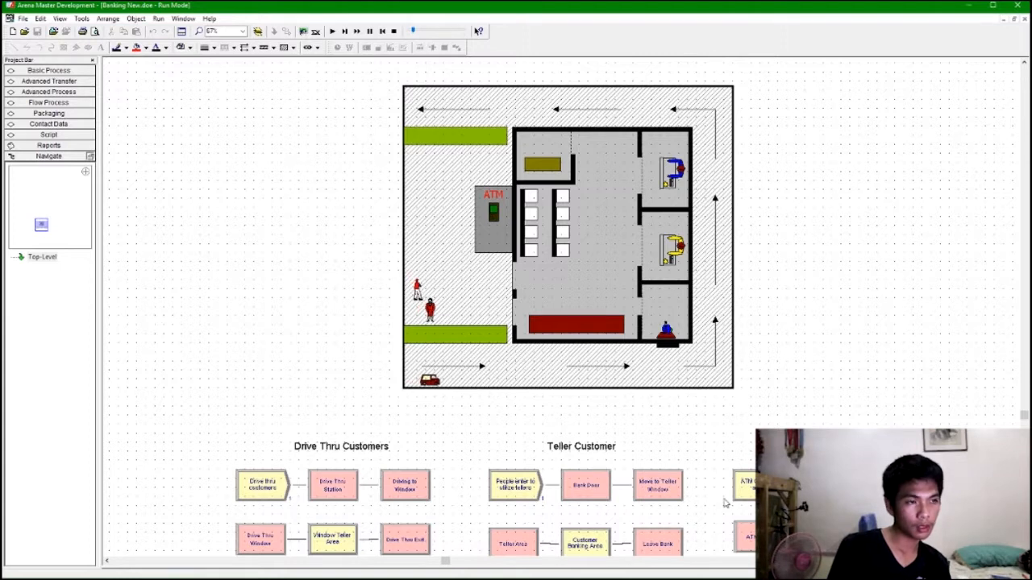
click(333, 32)
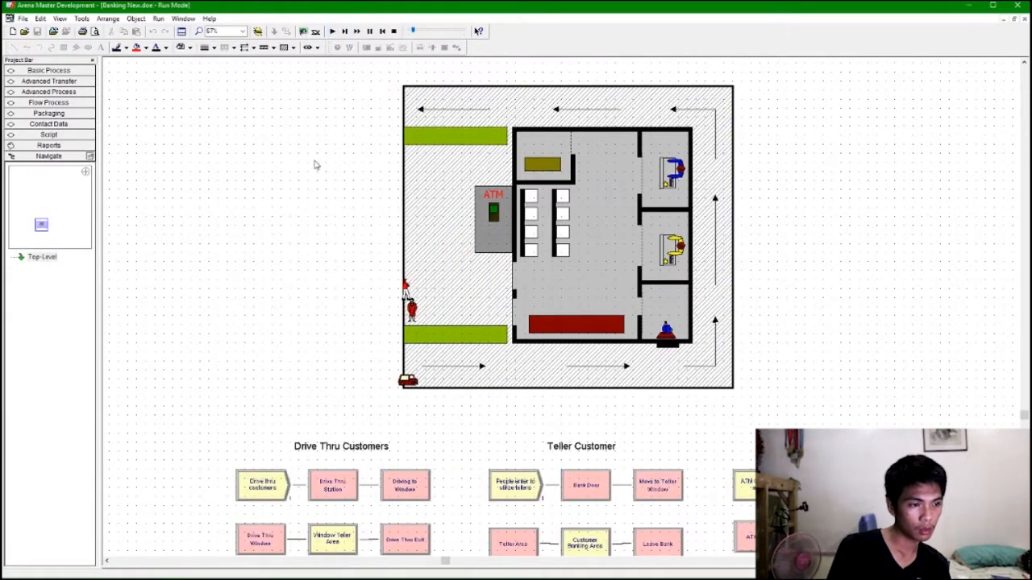
scroll(315, 166, down, 2)
click(257, 435)
click(332, 427)
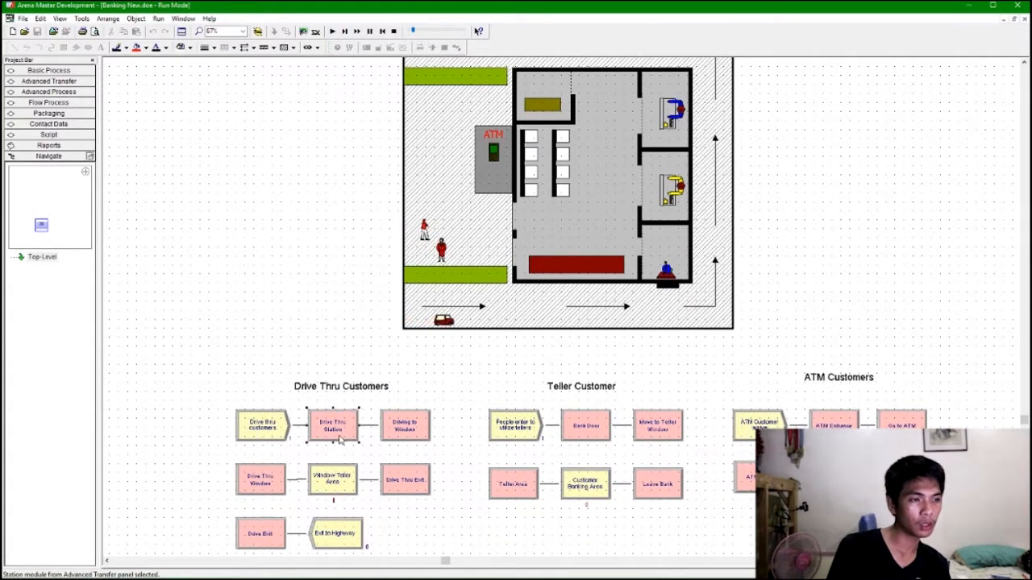
drag(413, 31, 423, 31)
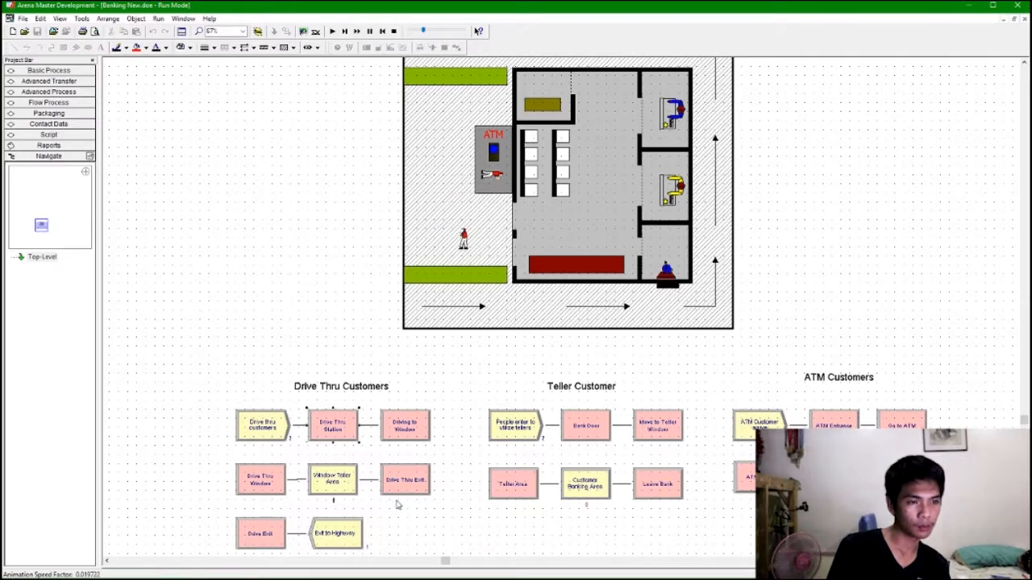
drag(423, 30, 443, 32)
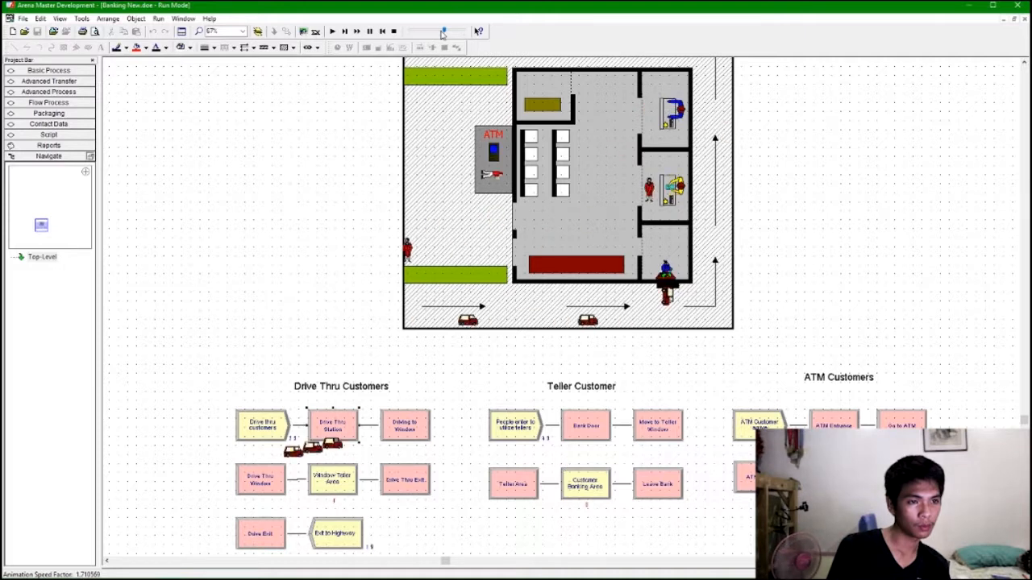
click(520, 318)
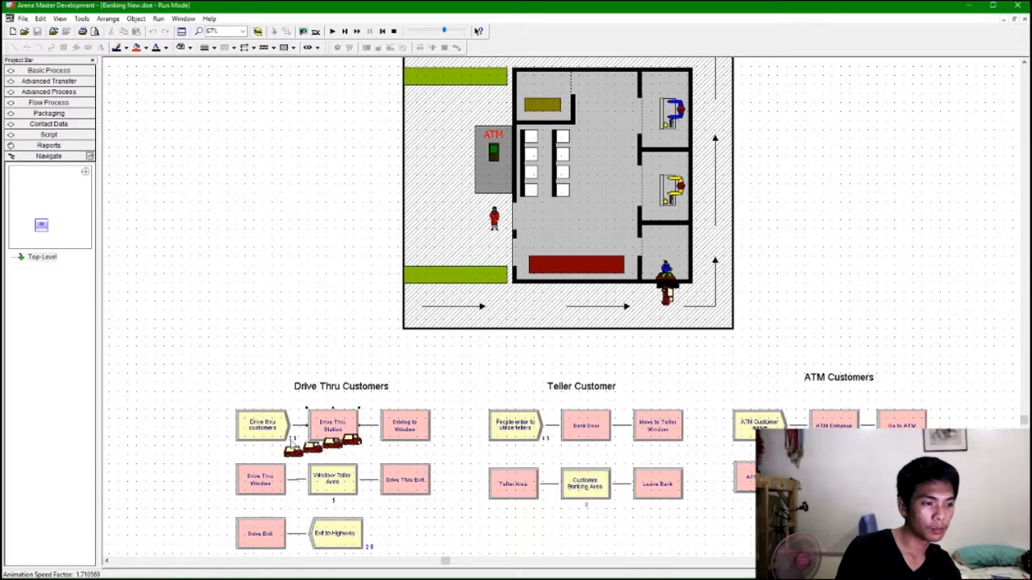
click(392, 32)
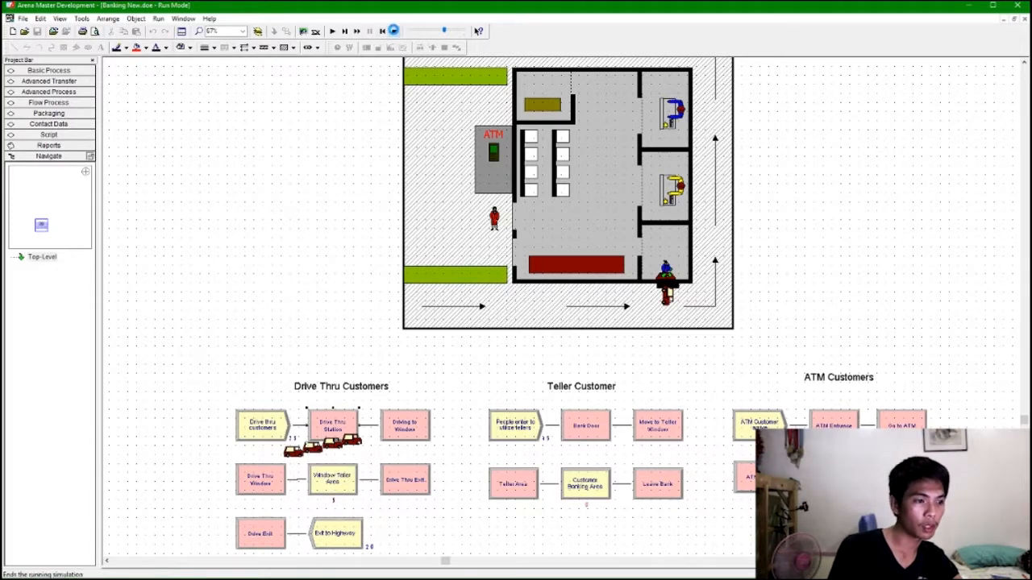
Change the Window Teller Area queue to a point queue and add several queue points.
click(343, 452)
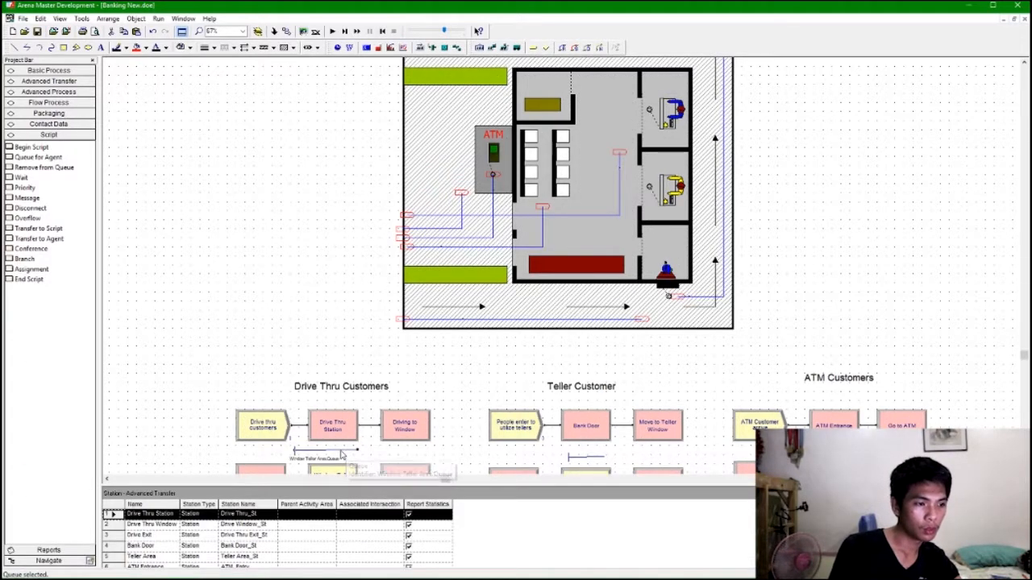
double_click(651, 299)
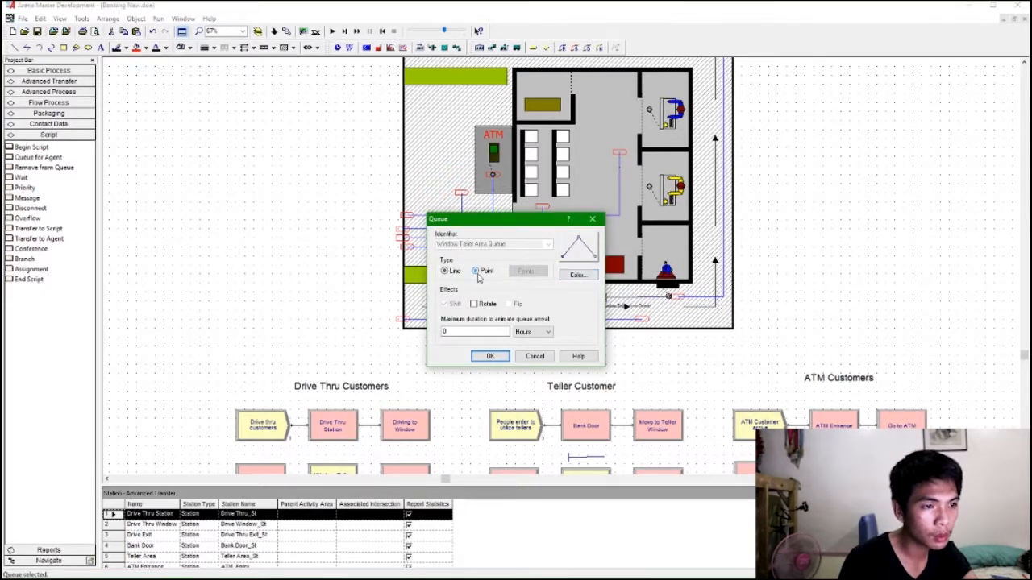
click(525, 271)
click(510, 275)
click(510, 275)
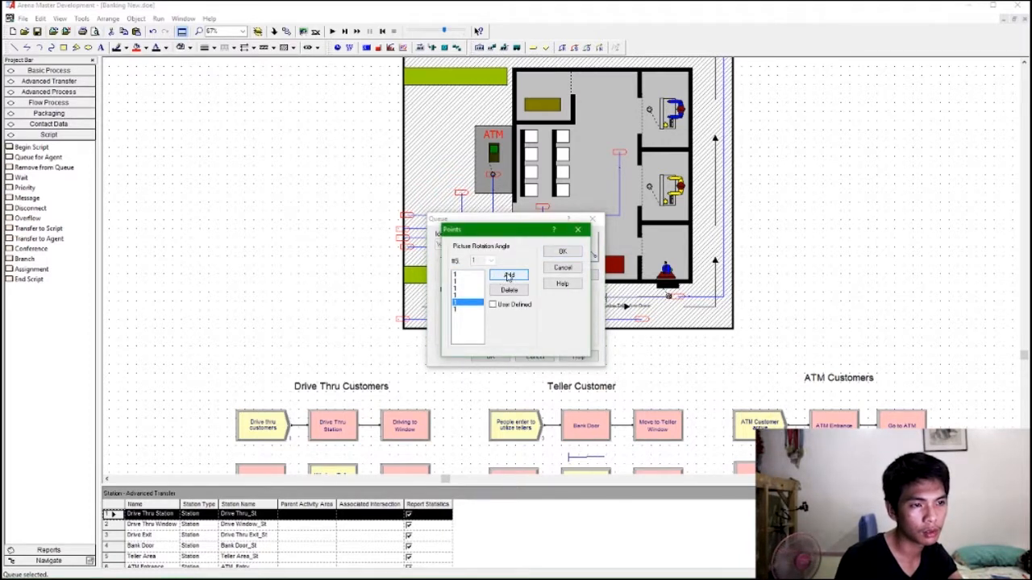
click(562, 252)
click(507, 356)
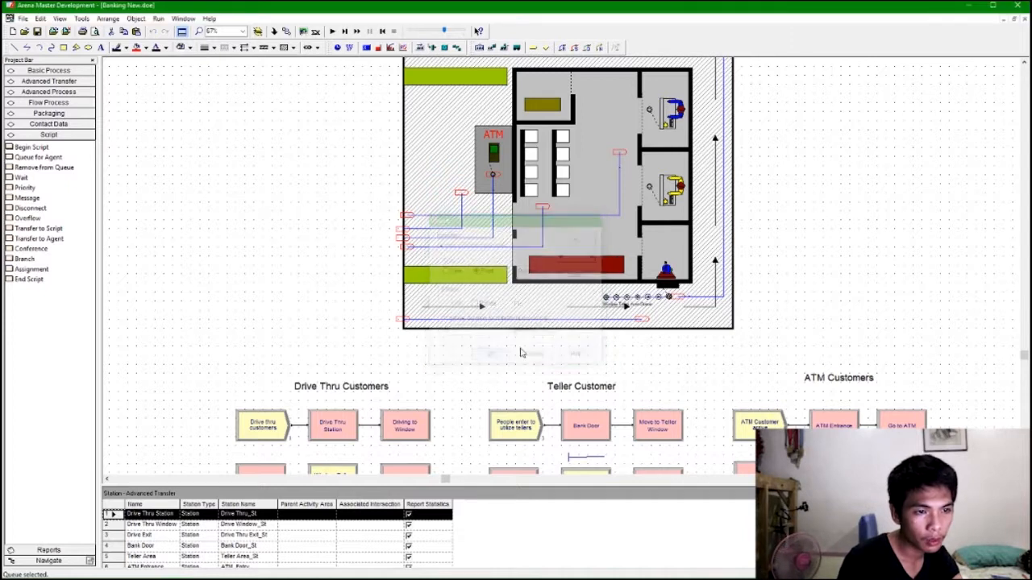
click(811, 267)
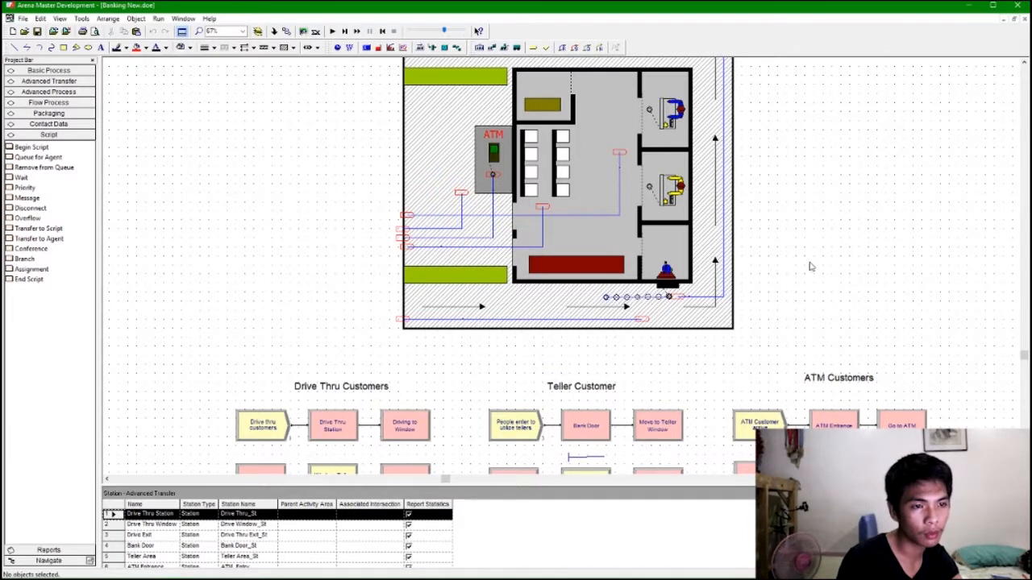
click(667, 298)
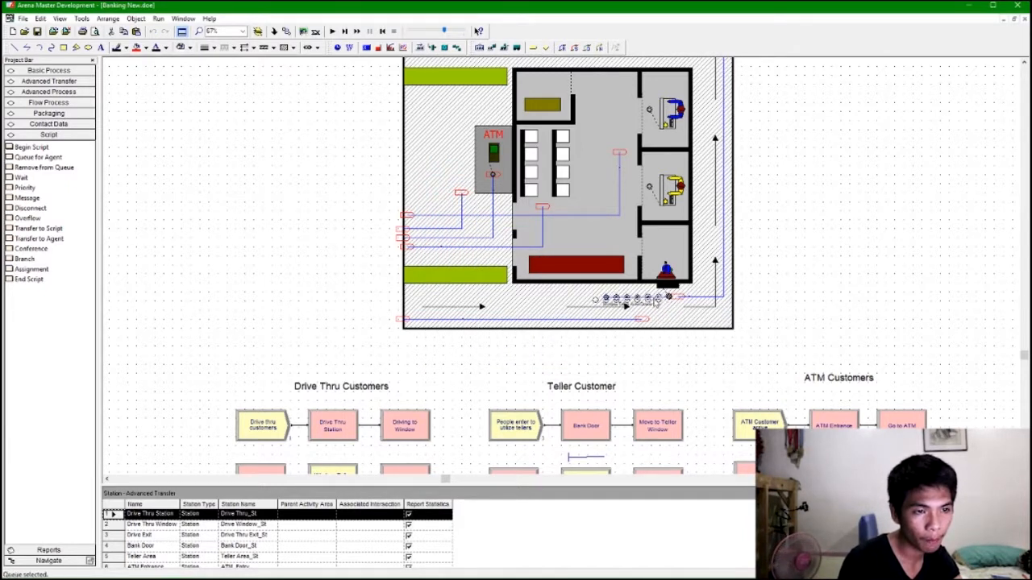
Nudge the Window Teller Area queue points into place beside the drive-thru window booth.
drag(657, 303, 655, 299)
click(681, 314)
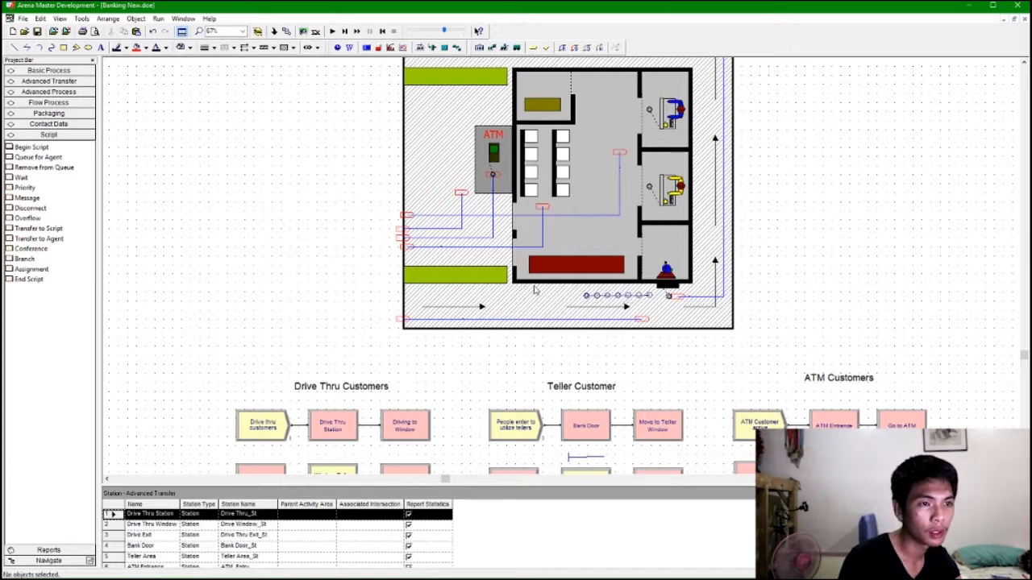
Place the Customer Banking Area Queue by the lobby chairs and change it to a point queue with added points.
click(582, 459)
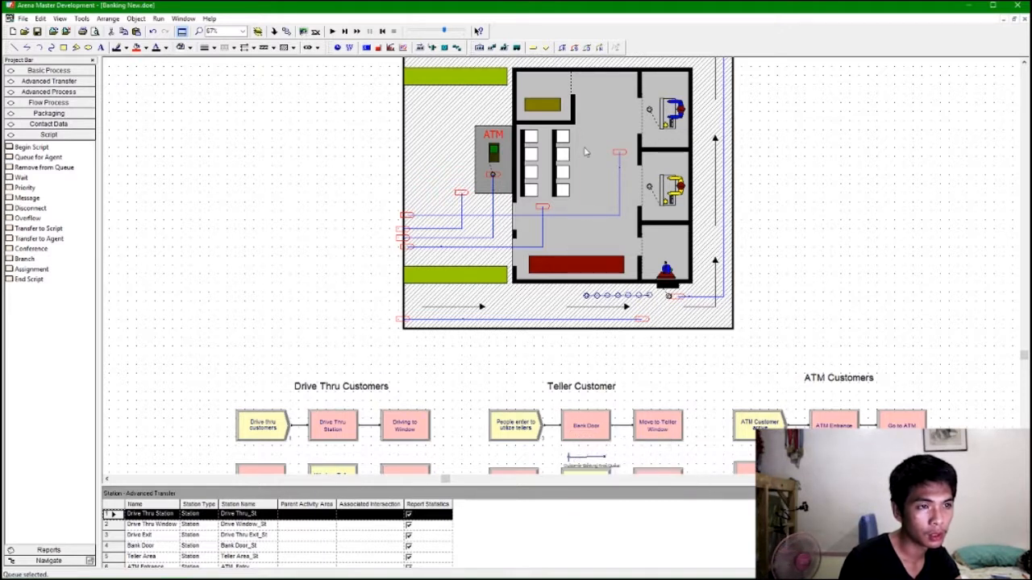
drag(542, 191, 542, 191)
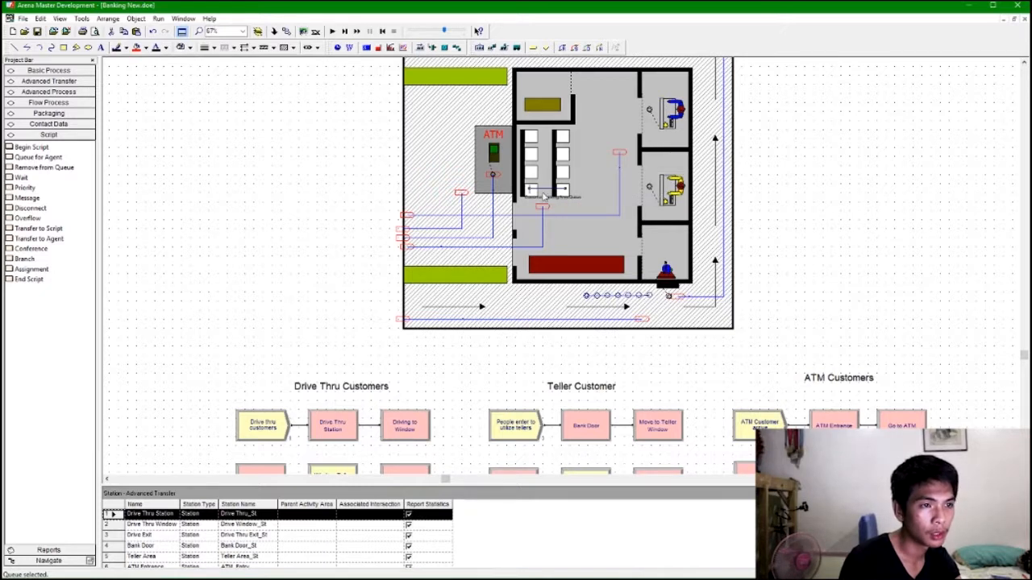
double_click(547, 190)
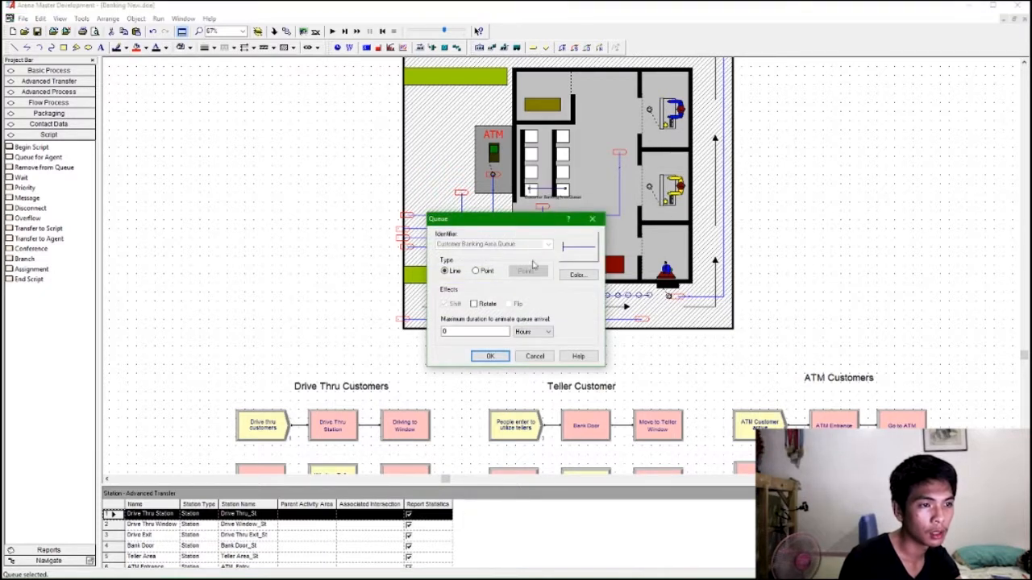
click(488, 272)
click(526, 271)
click(516, 277)
click(517, 278)
click(518, 279)
click(517, 278)
click(517, 278)
click(517, 278)
click(558, 253)
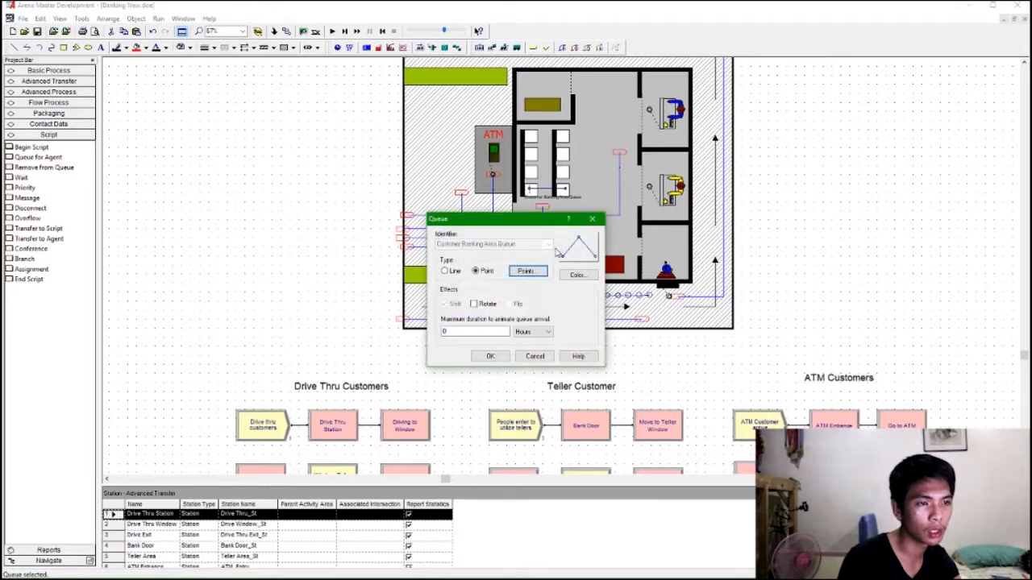
click(490, 357)
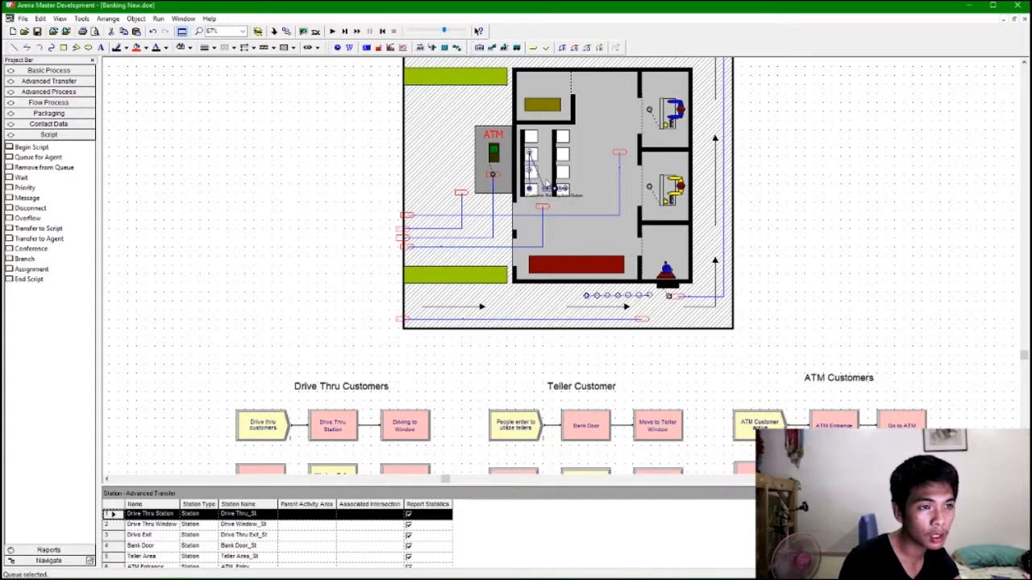
Arrange the Customer Banking Area queue points over the lobby chairs.
mouse_move(547, 190)
mouse_down()
mouse_move(535, 163)
mouse_move(549, 184)
mouse_up()
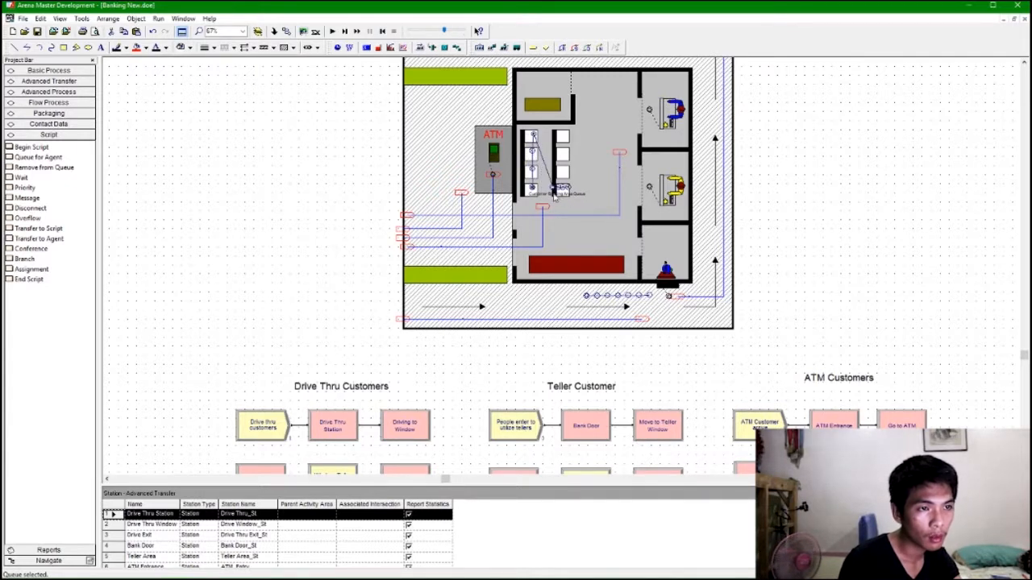
drag(561, 136, 561, 134)
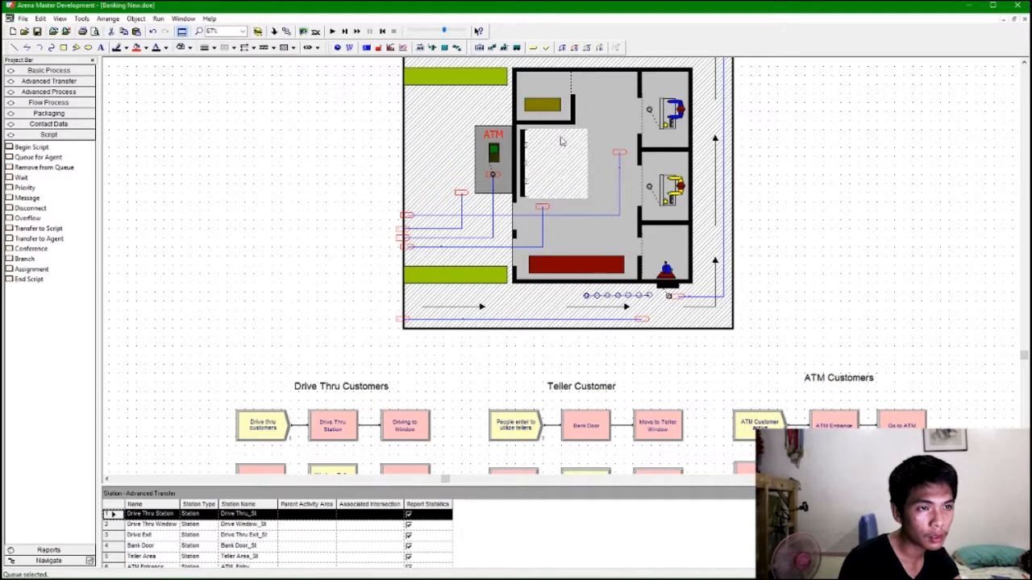
drag(553, 187, 558, 172)
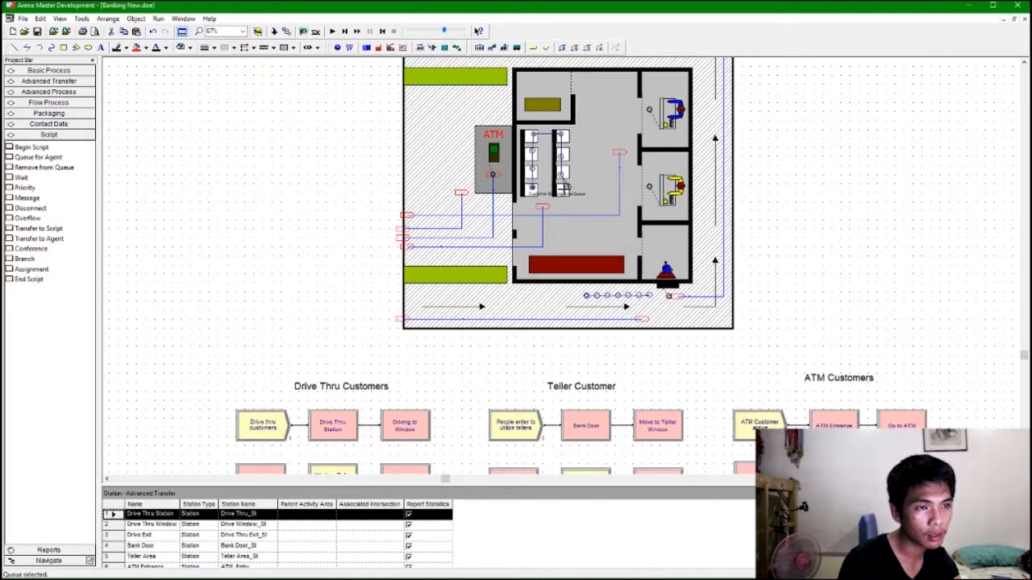
click(632, 205)
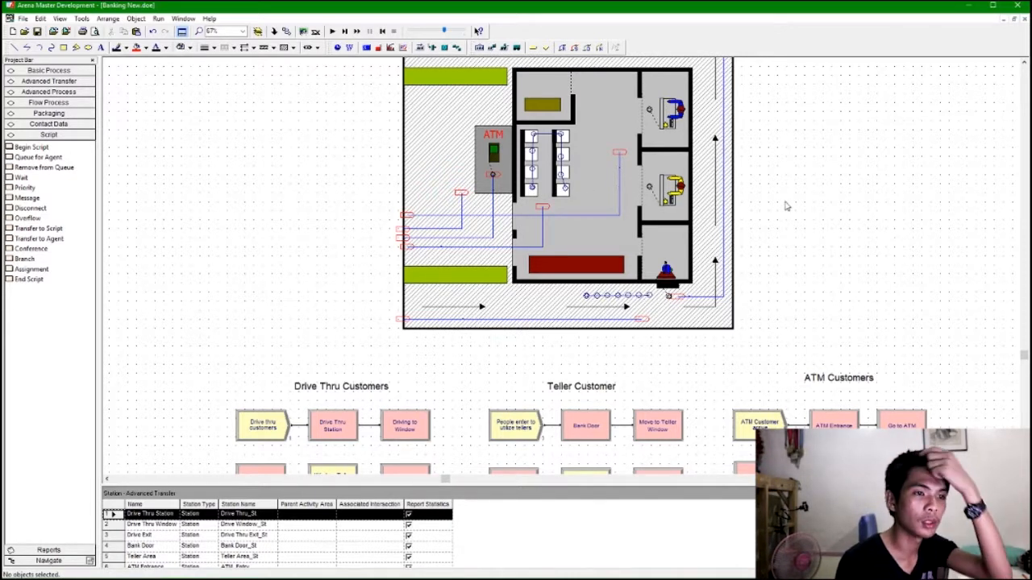
click(564, 189)
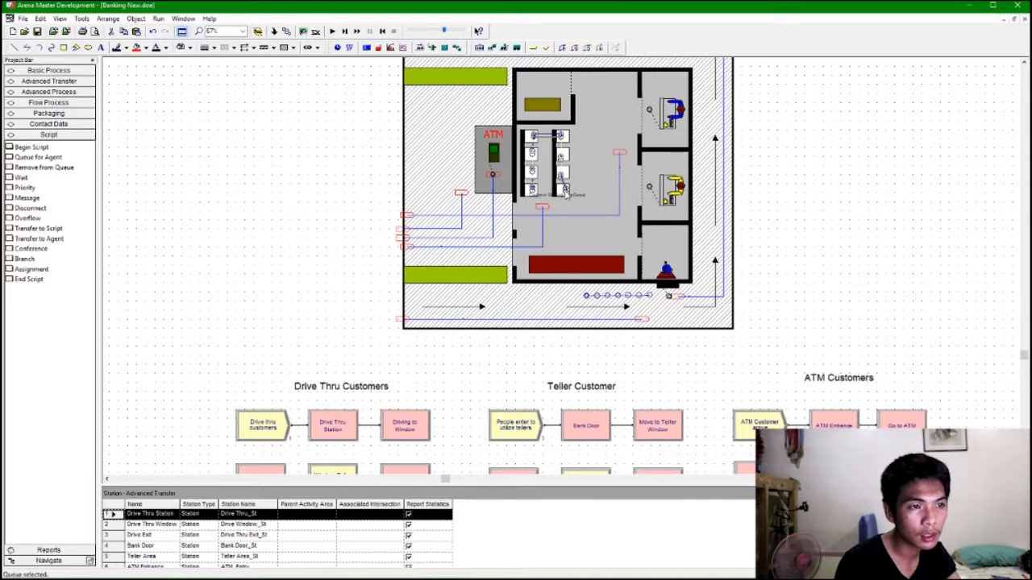
click(594, 198)
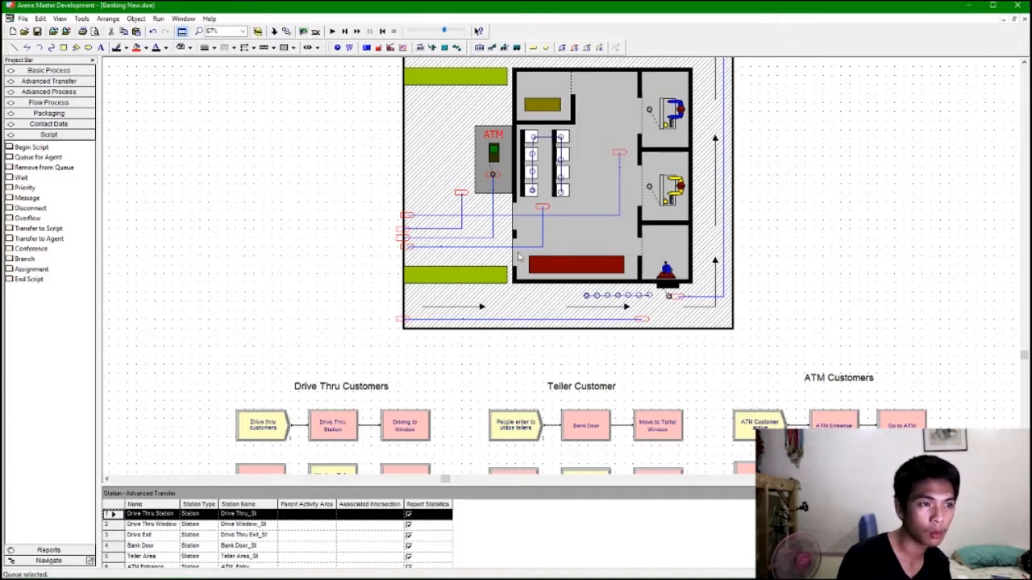
Move the ATM Processing Queue beside the ATM, then run the simulation briefly and stop it.
drag(470, 190, 497, 184)
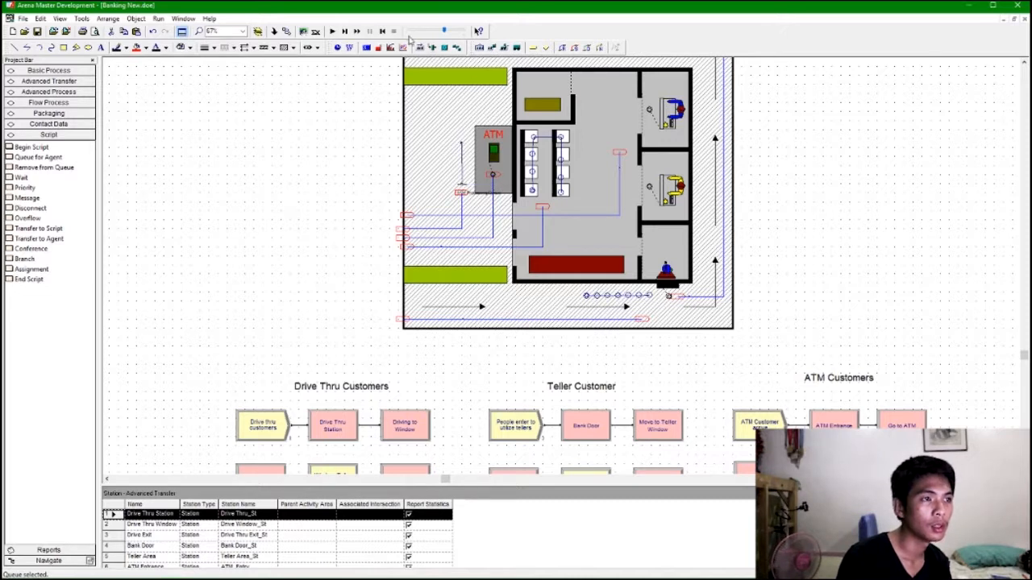
click(341, 32)
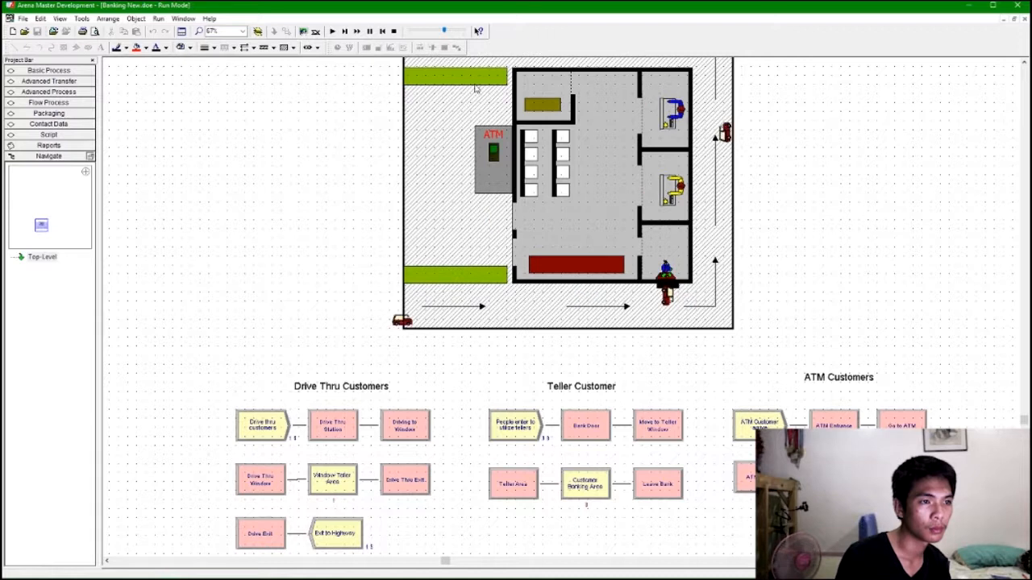
click(564, 319)
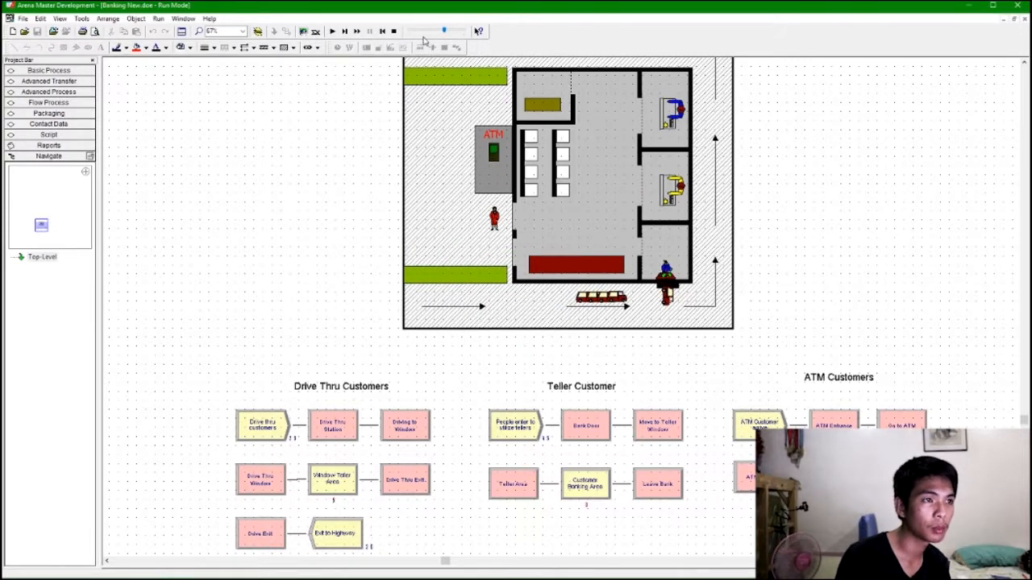
click(394, 31)
Change the ATM Processing Queue to a point queue and add several queue points.
double_click(463, 177)
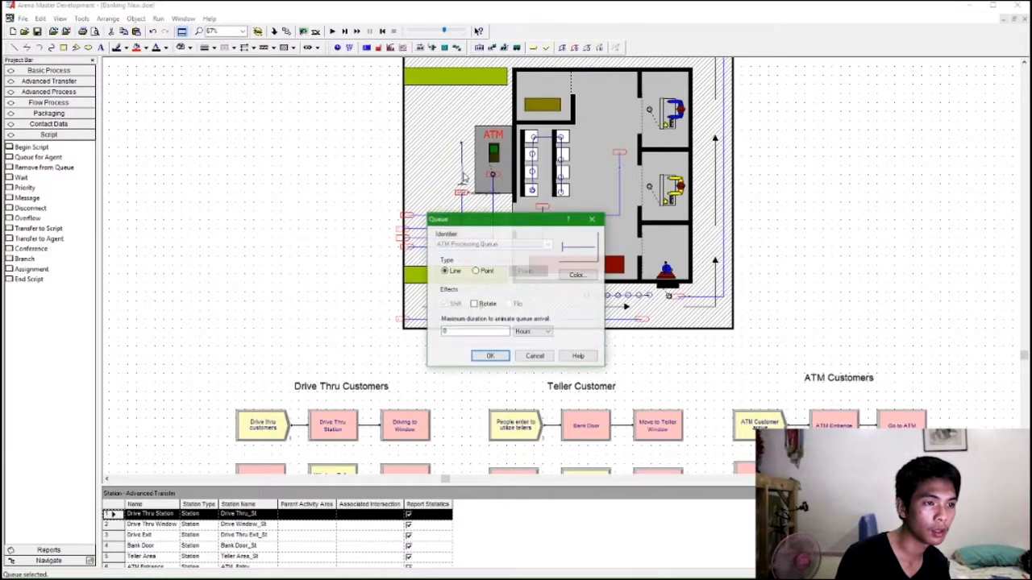
click(539, 275)
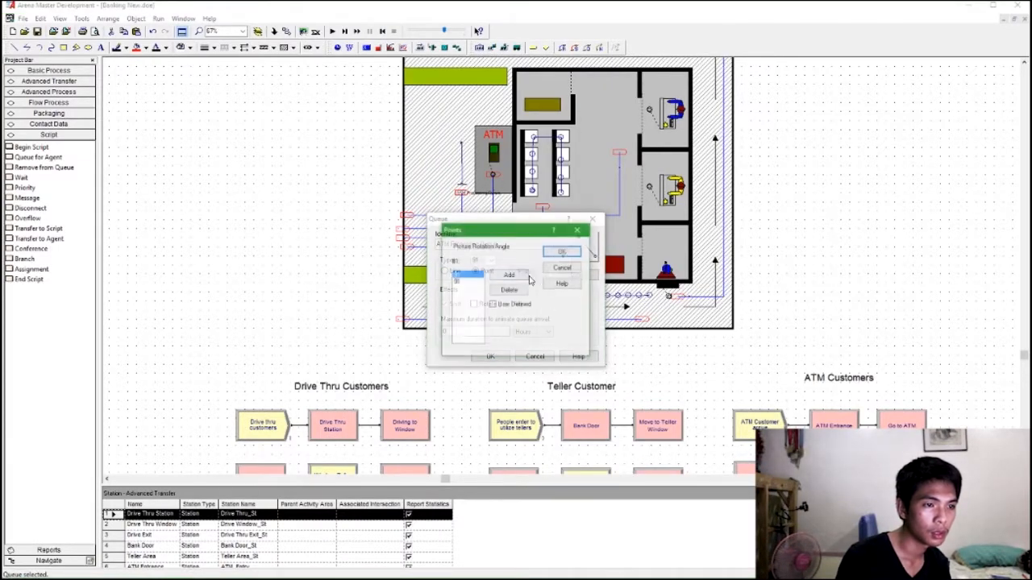
click(509, 276)
click(509, 276)
click(510, 275)
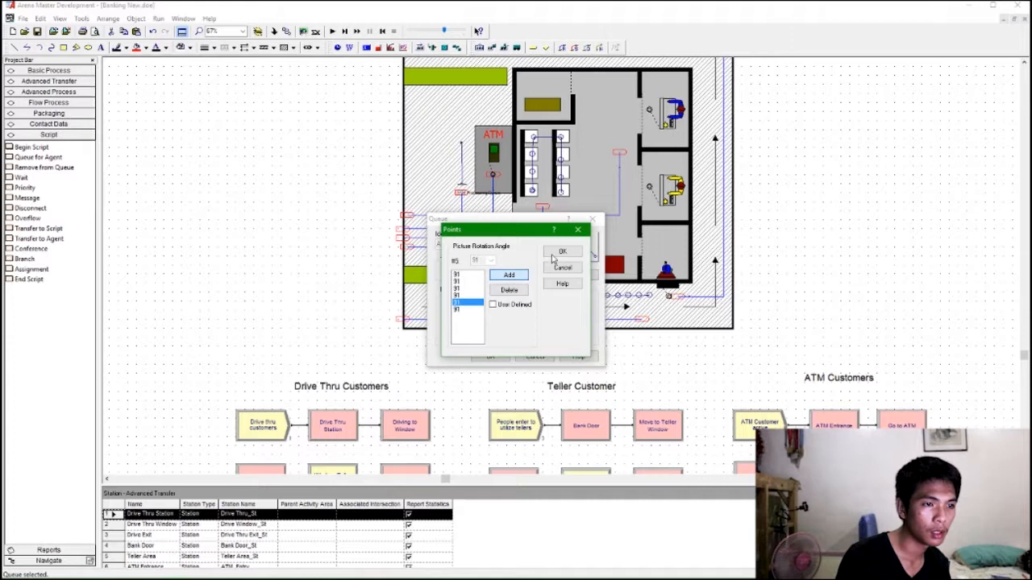
click(562, 252)
click(490, 357)
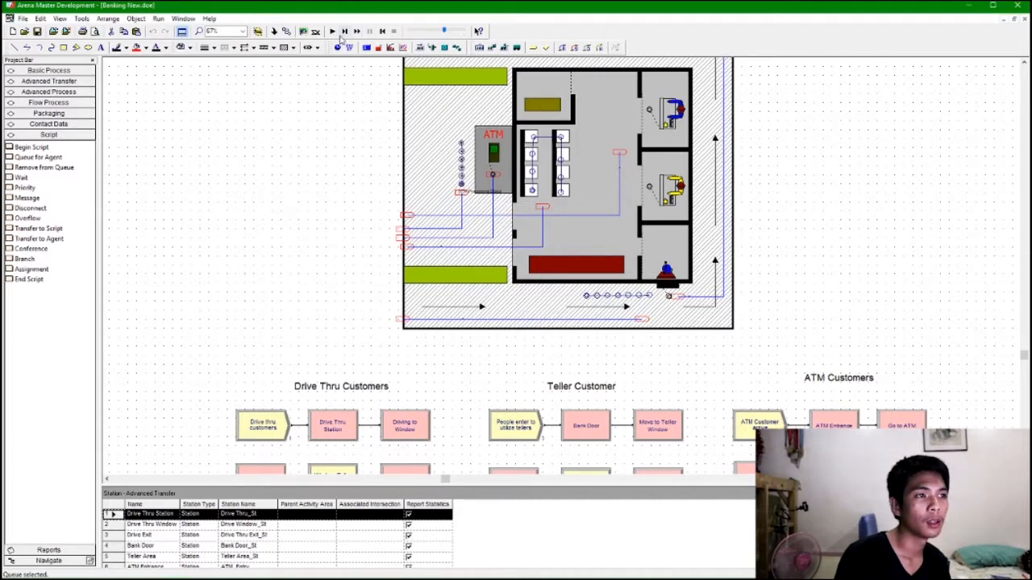
Run the simulation and adjust the animation speed to watch the customer flows.
drag(442, 35, 434, 33)
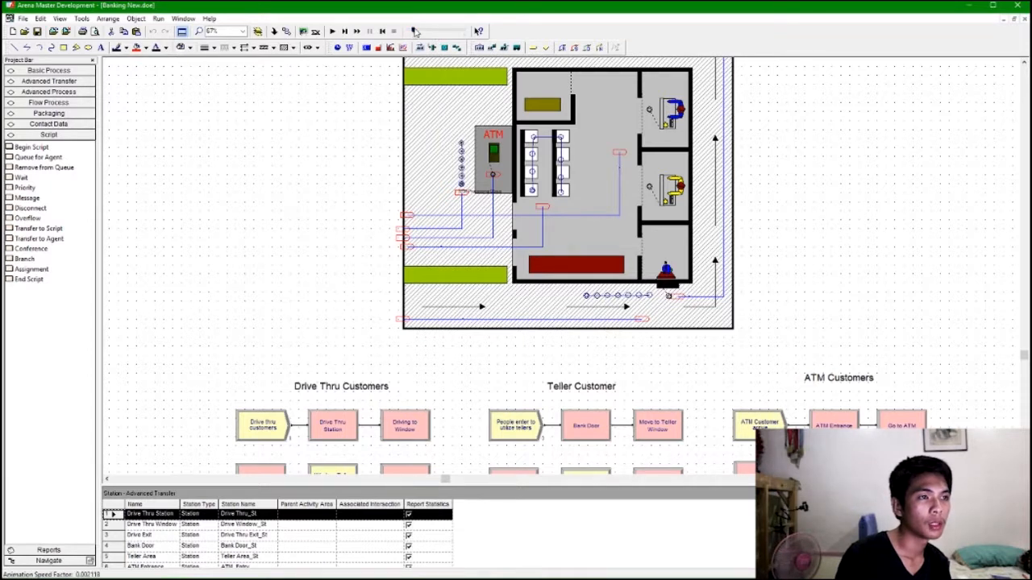
click(337, 31)
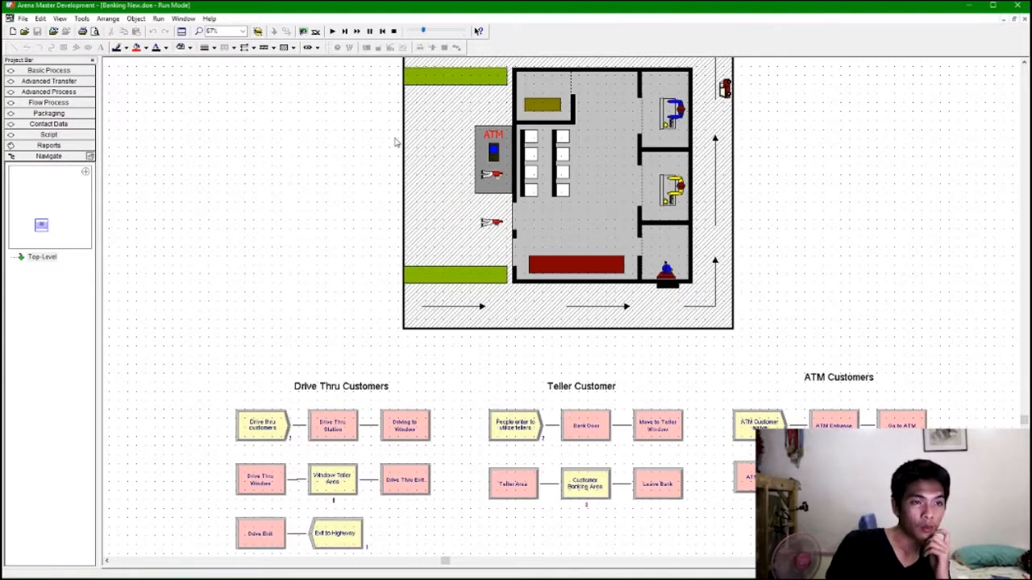
drag(422, 31, 428, 32)
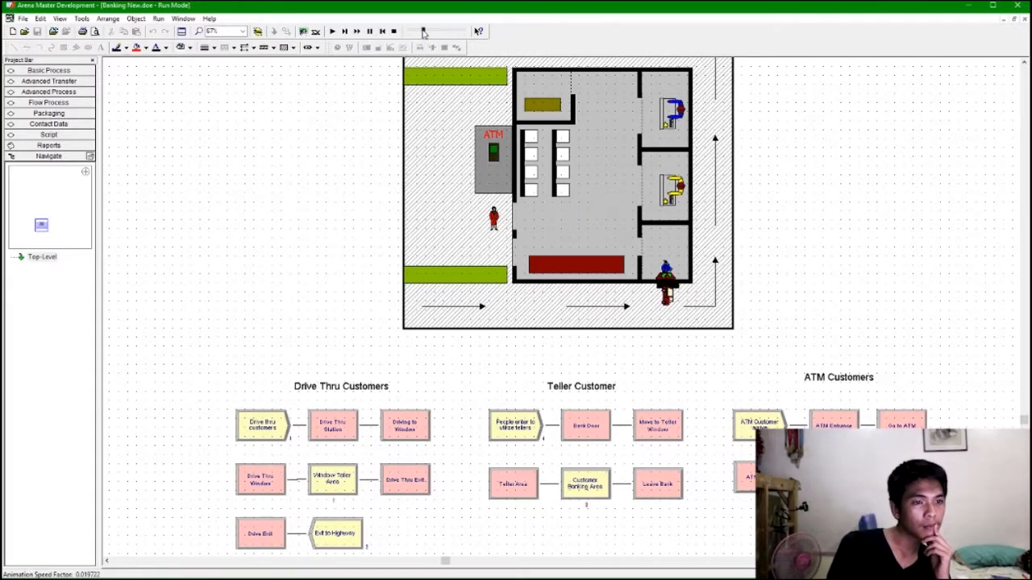
drag(422, 32, 423, 33)
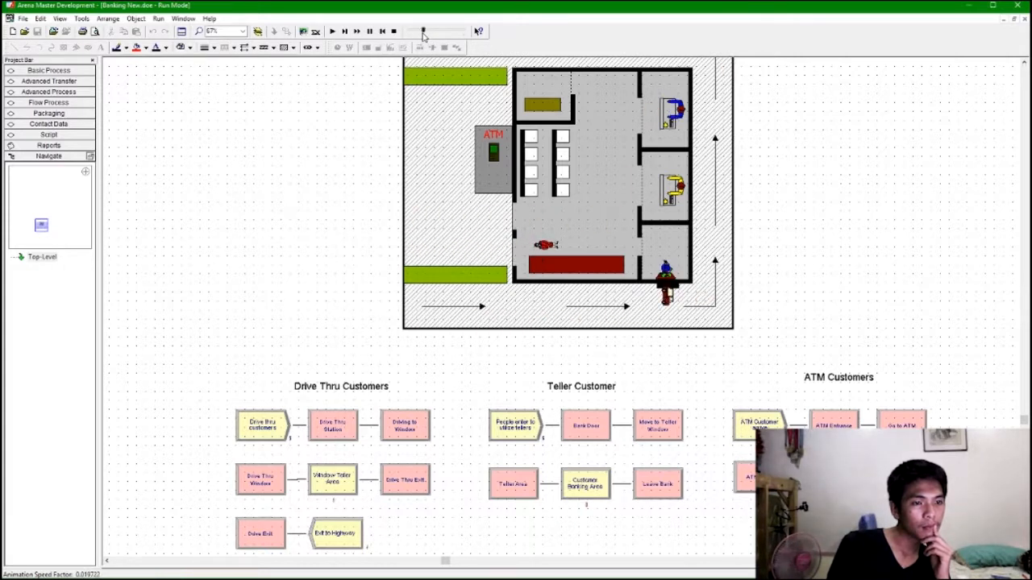
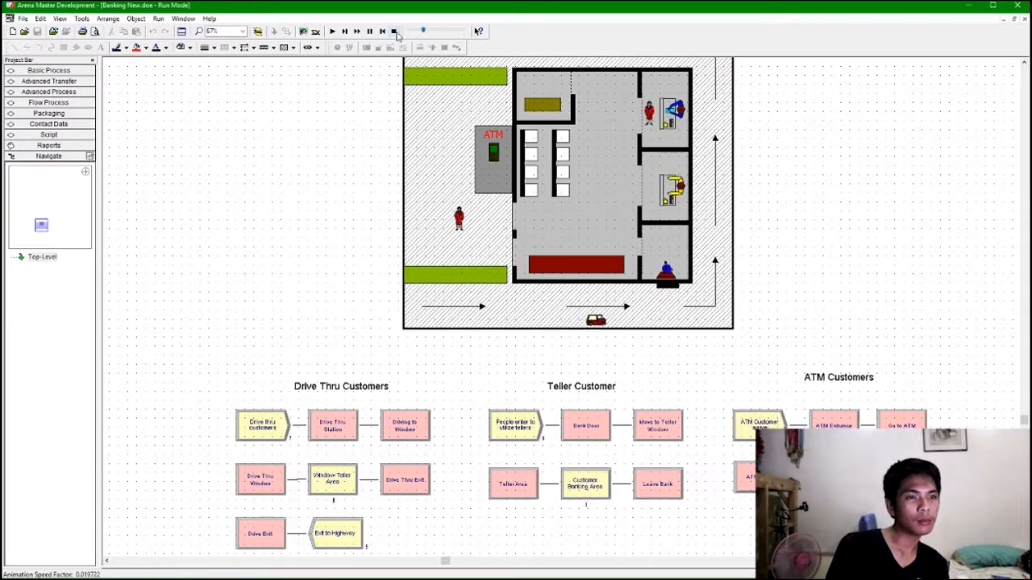
Stop the simulation and zoom in on the drive-thru teller window area.
click(394, 31)
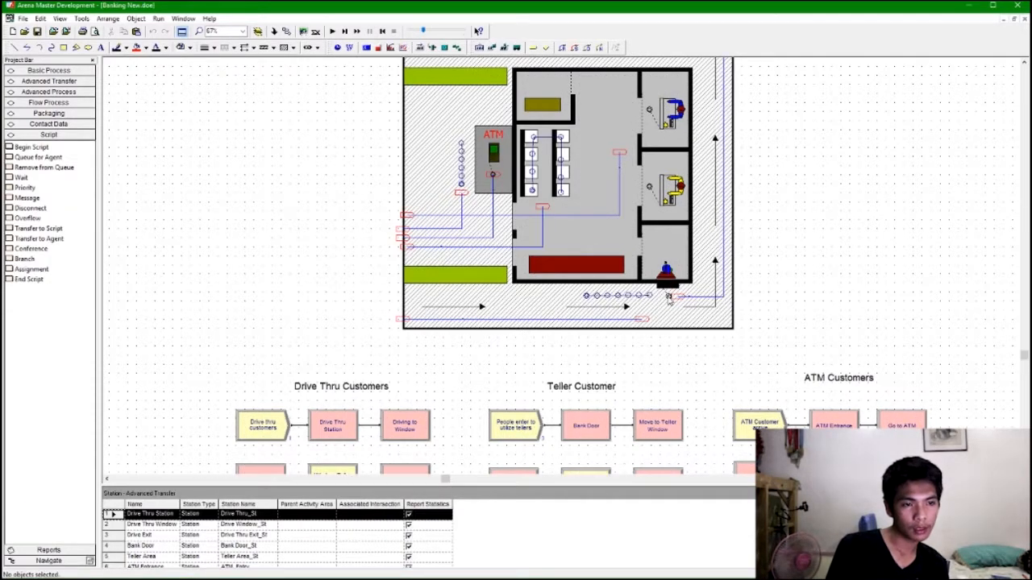
click(668, 295)
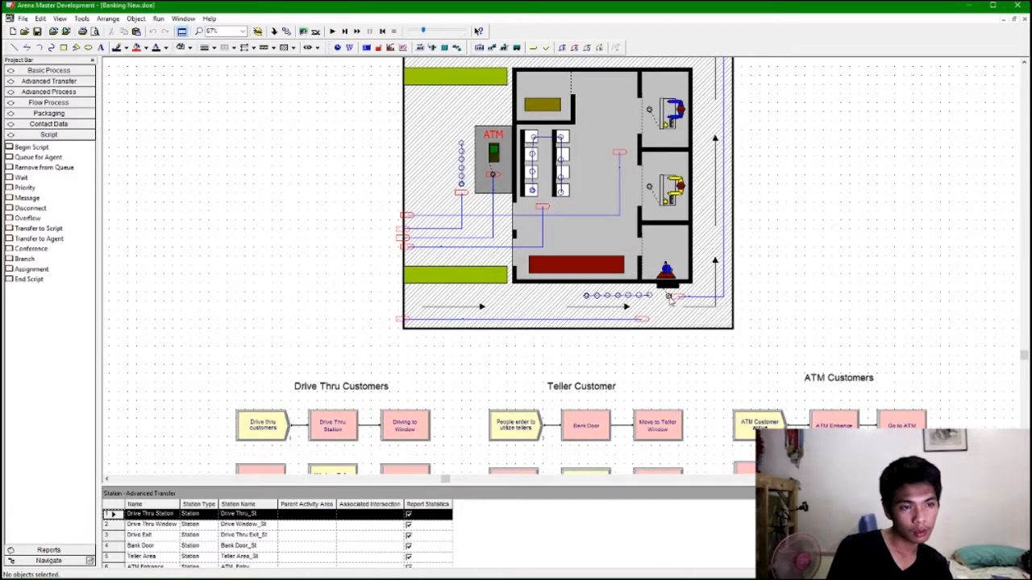
scroll(669, 298, up, 3)
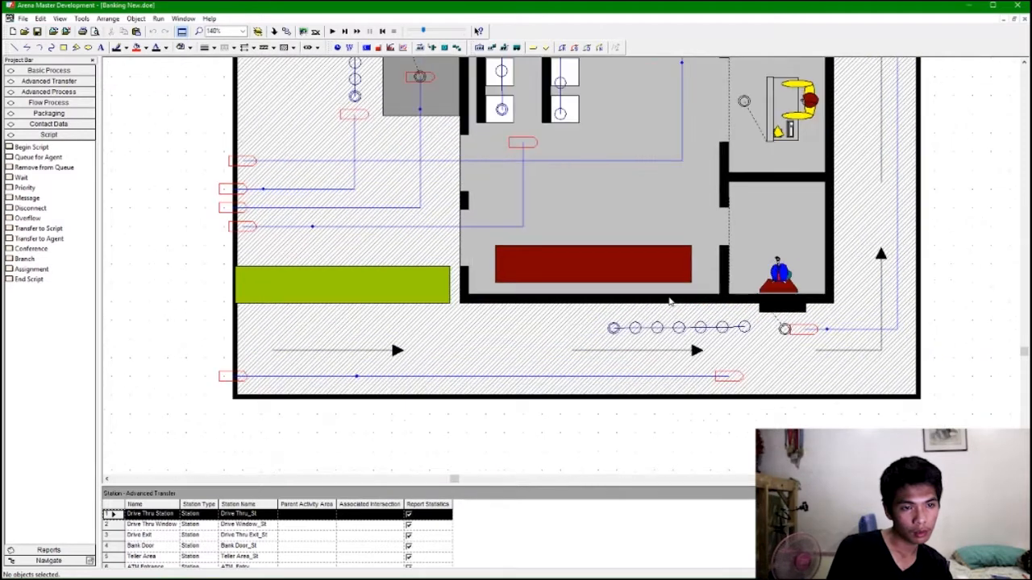
scroll(758, 290, down, 2)
scroll(758, 290, up, 2)
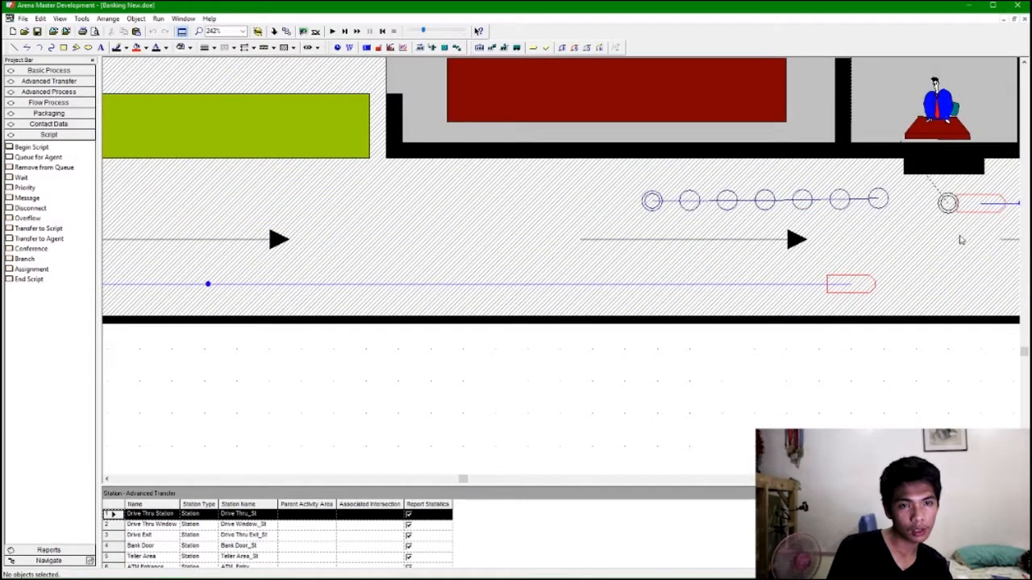
click(443, 48)
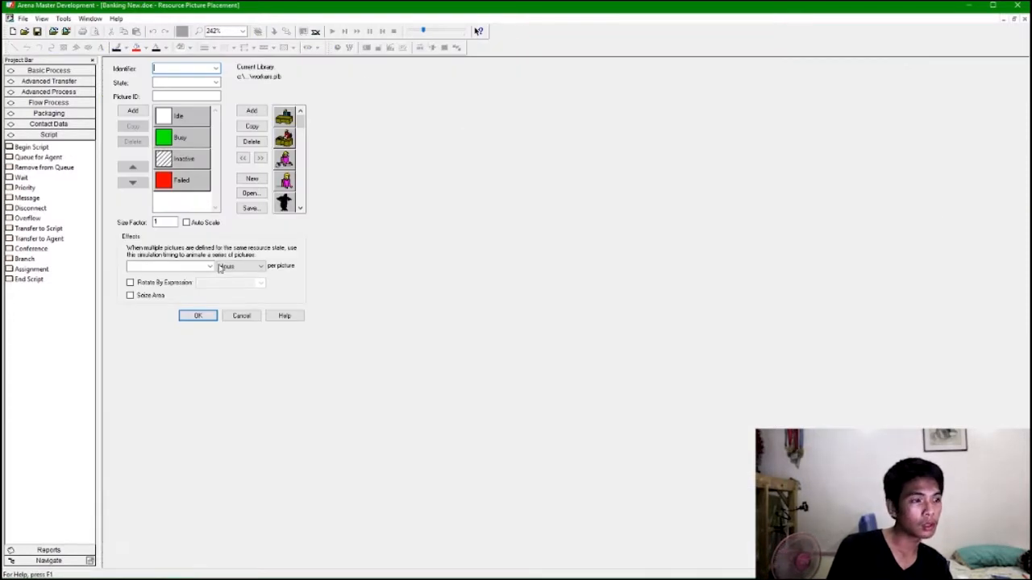
click(241, 316)
click(490, 49)
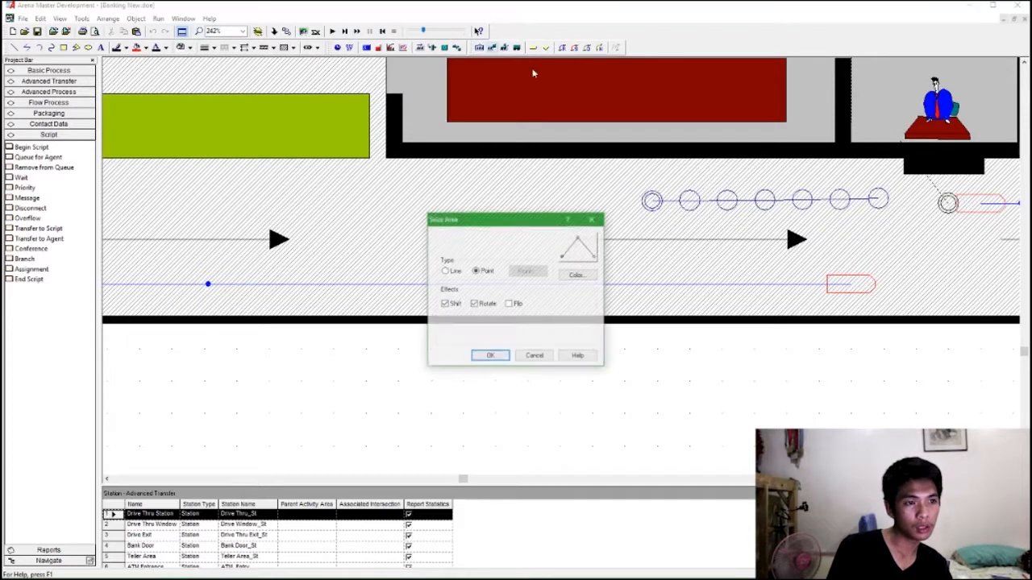
key(Return)
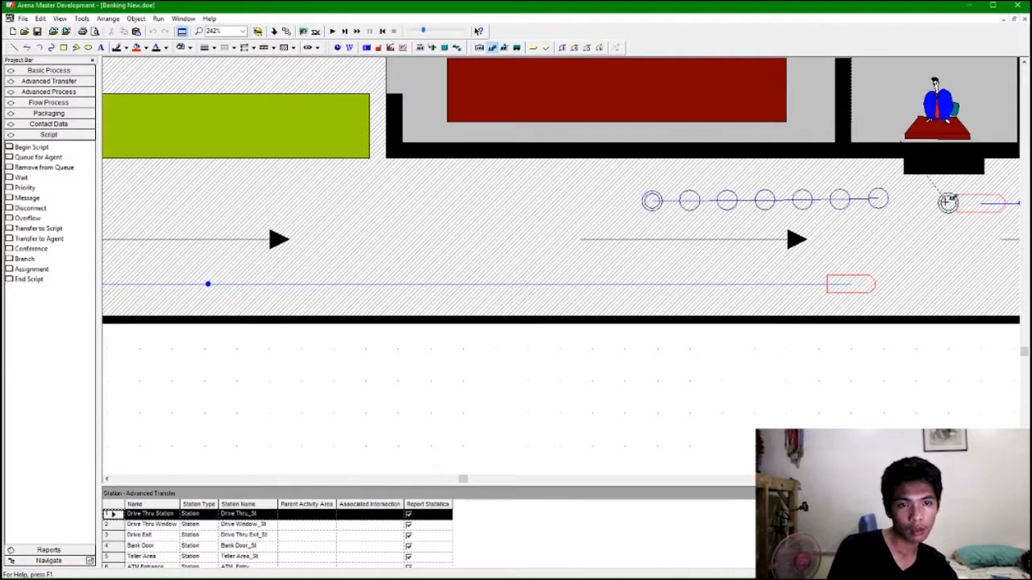
click(948, 204)
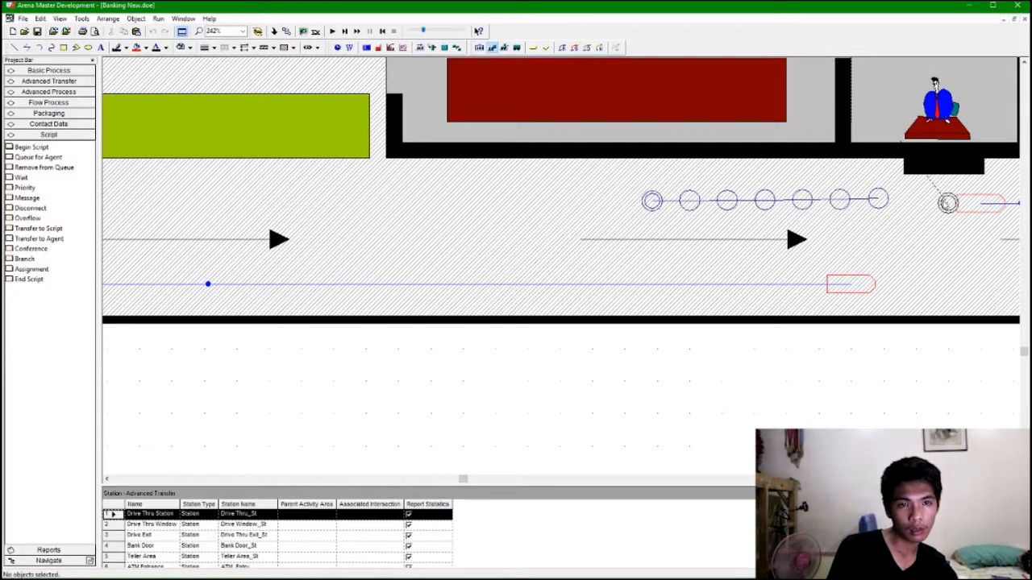
Inspect the Window Teller and lobby teller resource pictures and the drive-thru seize area settings.
scroll(919, 222, up, 1)
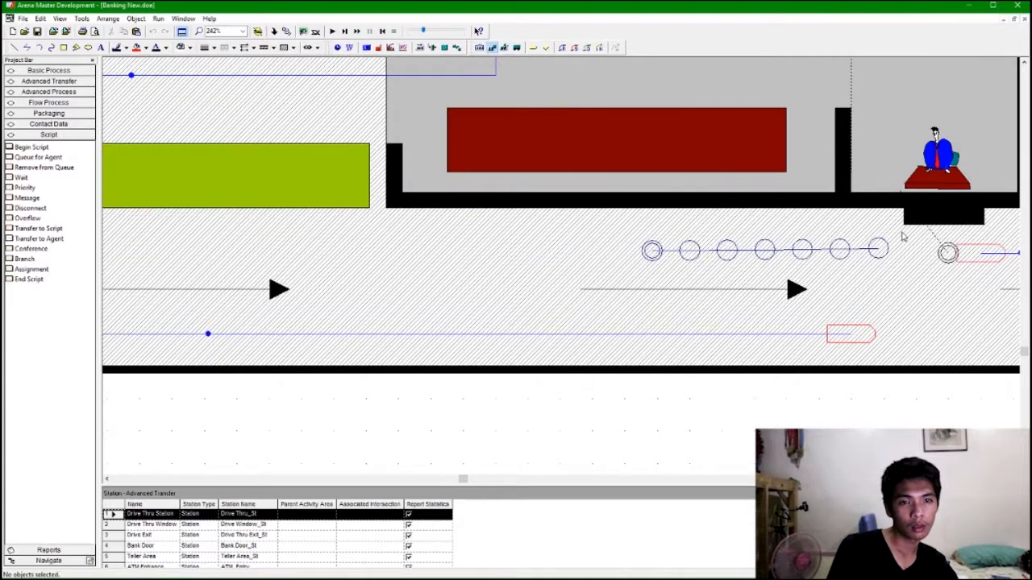
scroll(904, 236, right, 3)
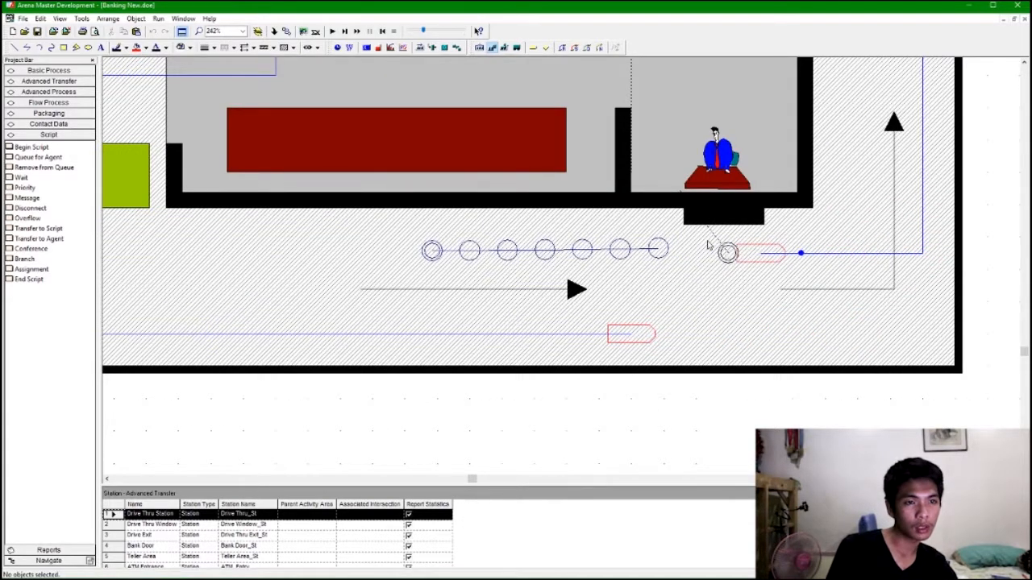
double_click(708, 173)
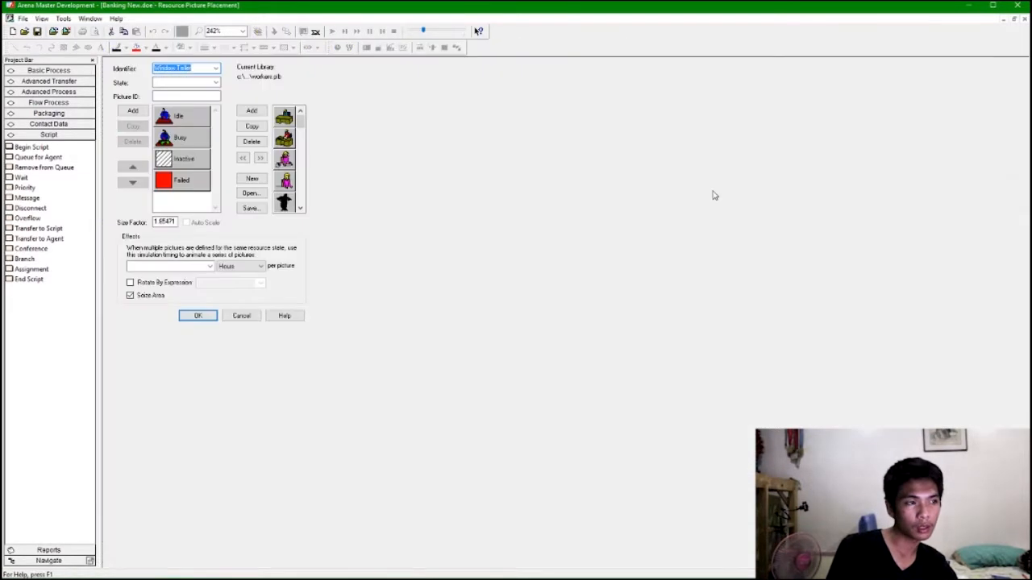
click(242, 315)
click(716, 256)
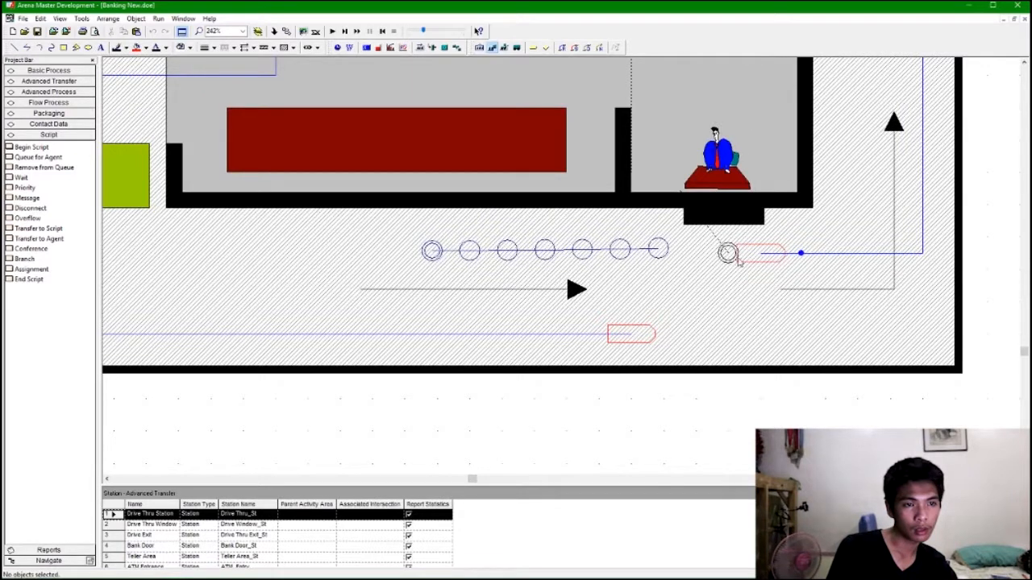
click(490, 49)
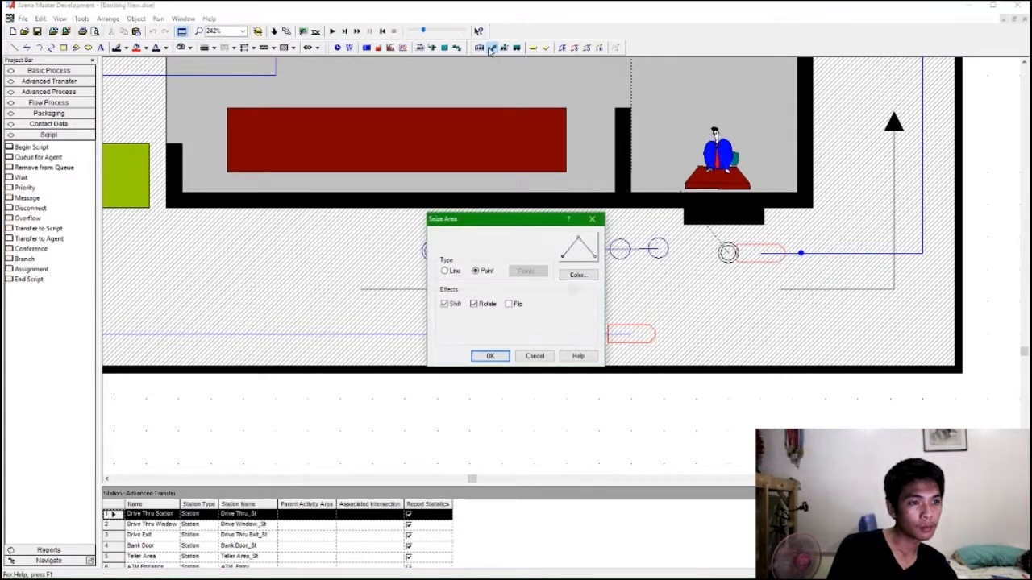
click(489, 355)
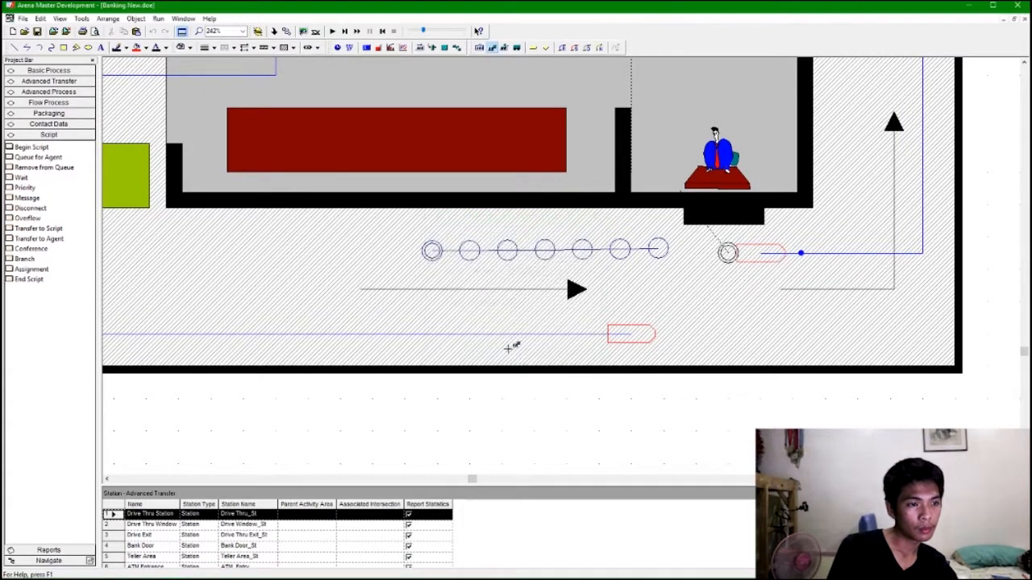
scroll(605, 282, up, 3)
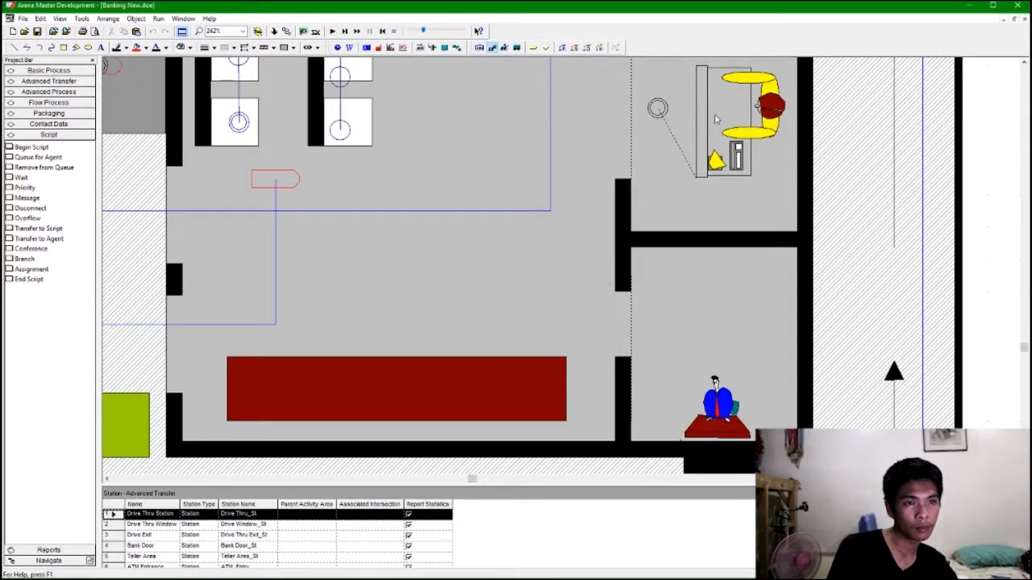
double_click(715, 119)
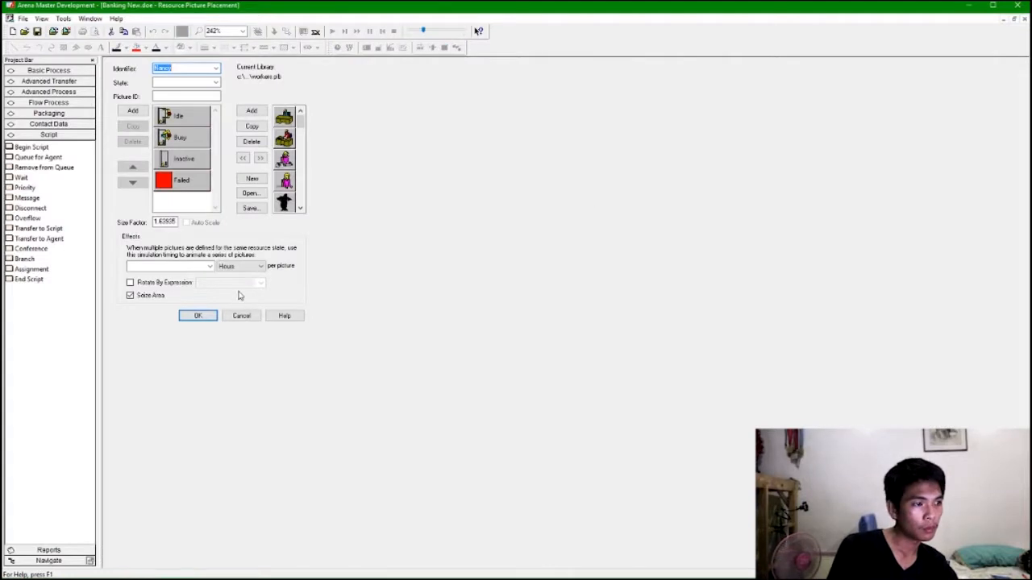
click(197, 315)
Review the Window Teller picture settings, then run the simulation briefly and stop it.
scroll(653, 307, down, 3)
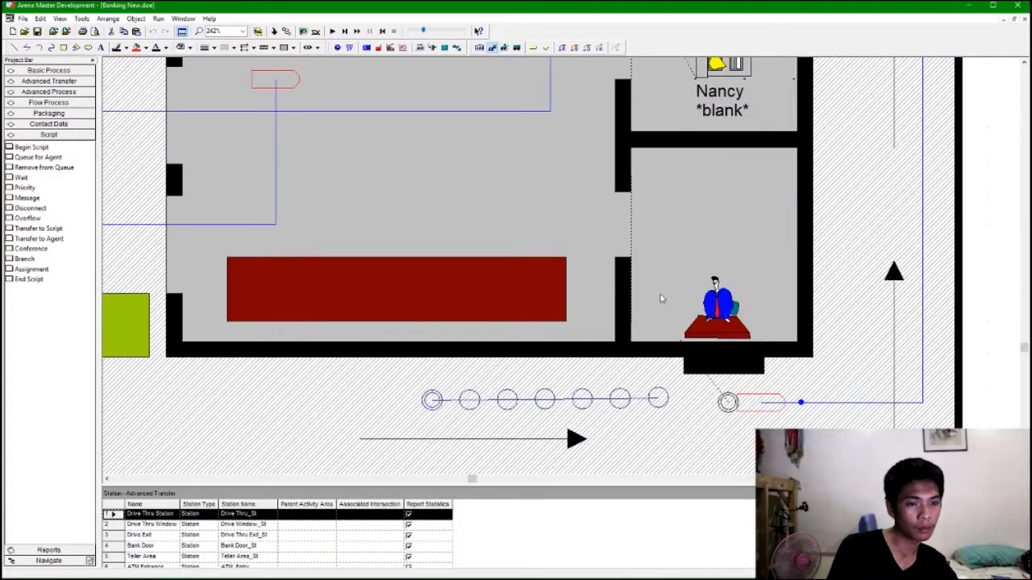
double_click(712, 326)
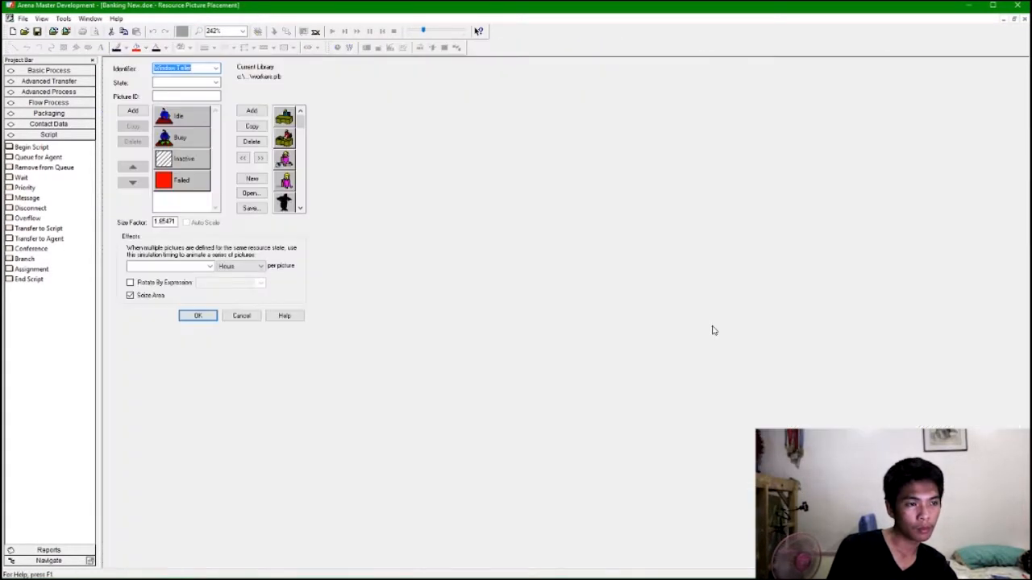
click(257, 316)
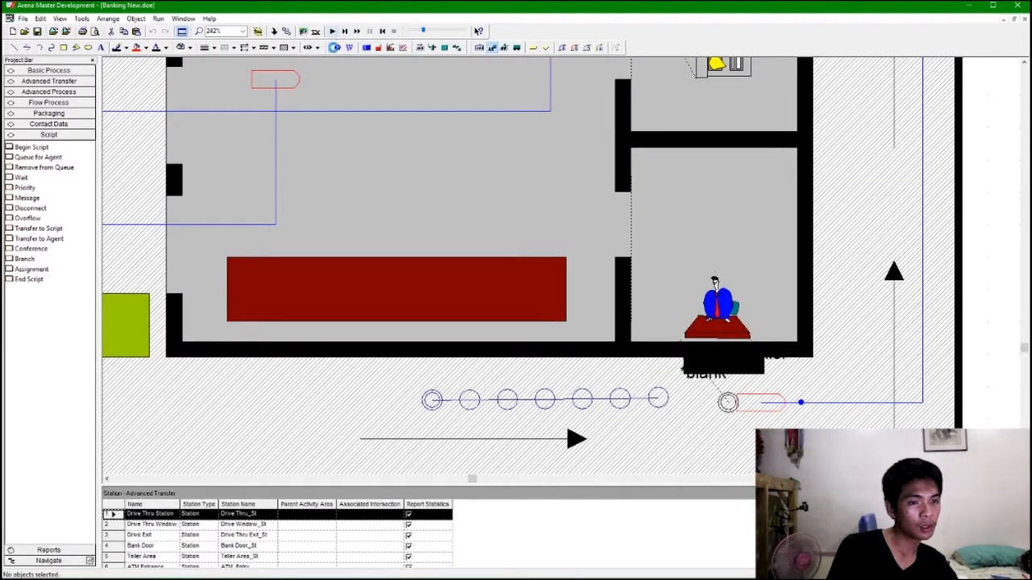
click(332, 31)
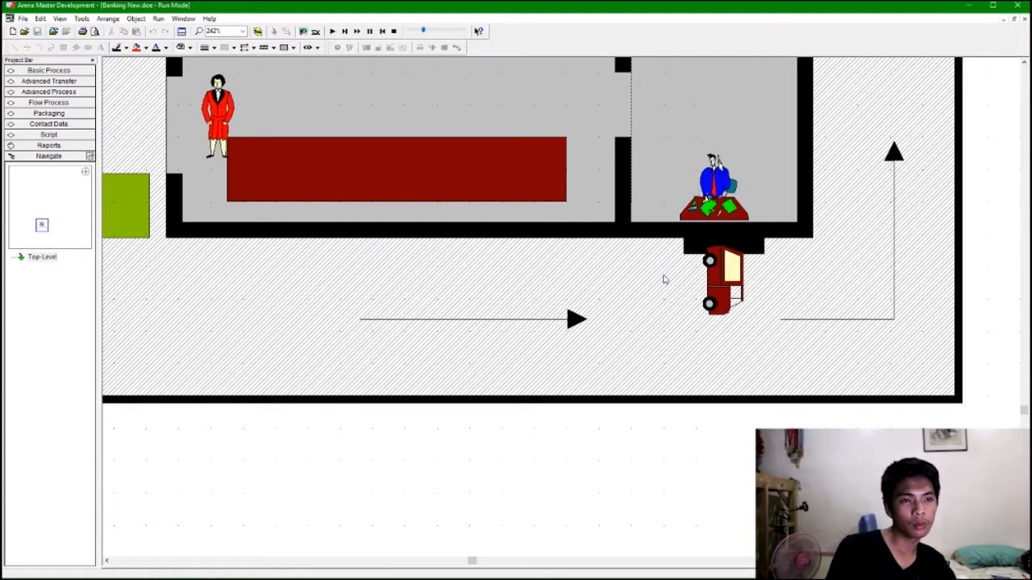
click(393, 31)
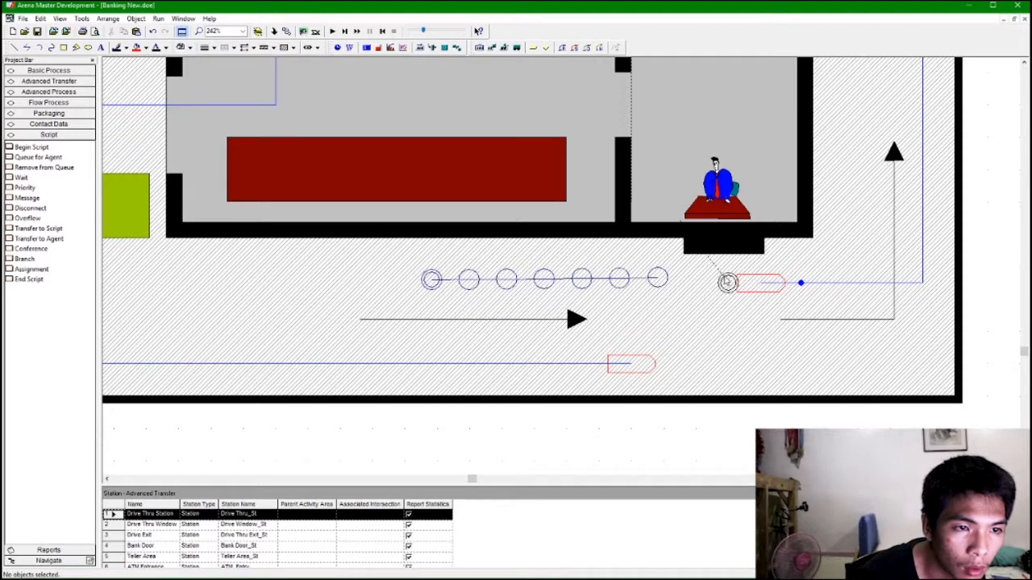
Turn off the Rotate effect for the Window Teller's seize area.
drag(727, 281, 772, 327)
click(692, 224)
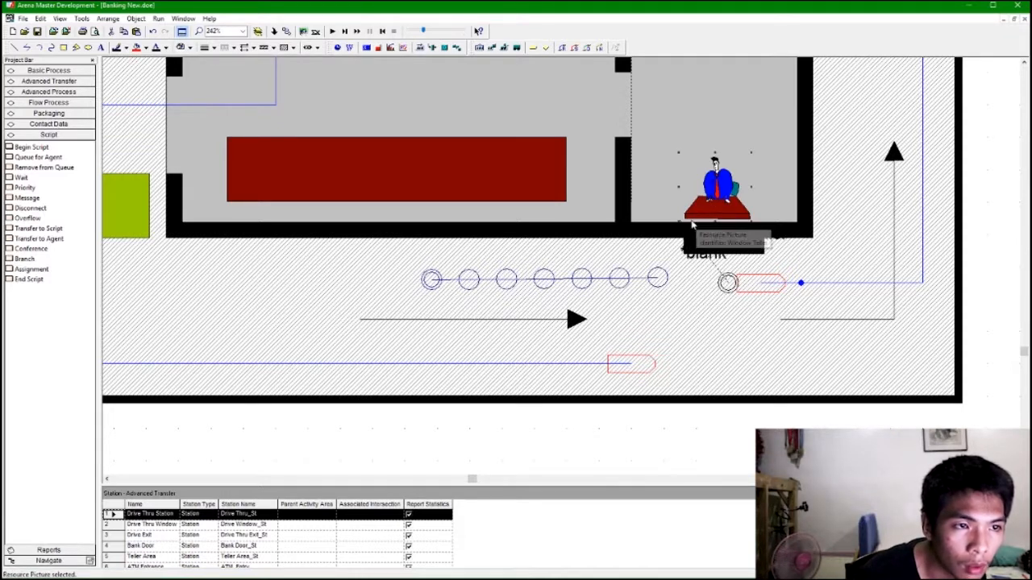
click(492, 48)
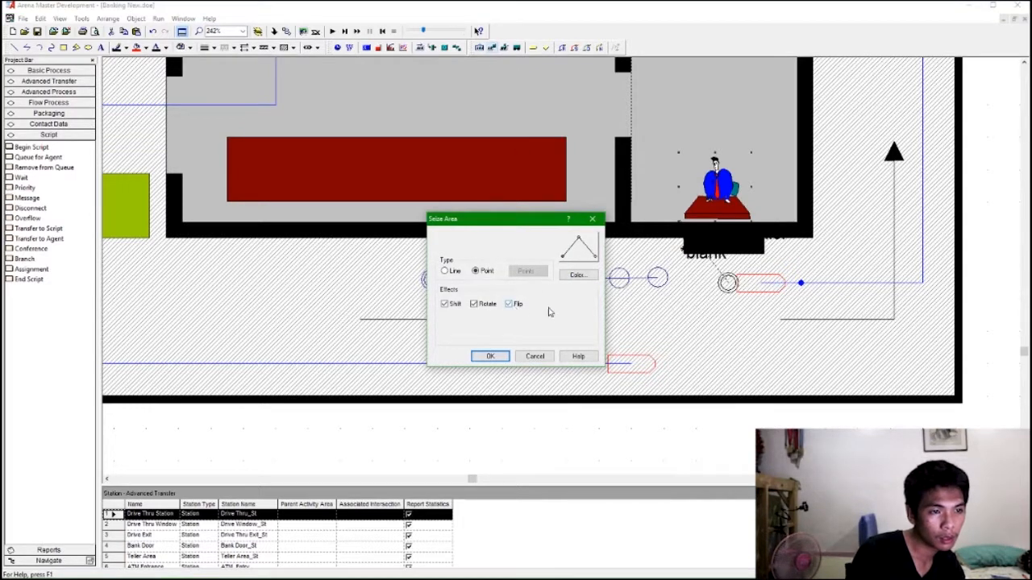
click(522, 304)
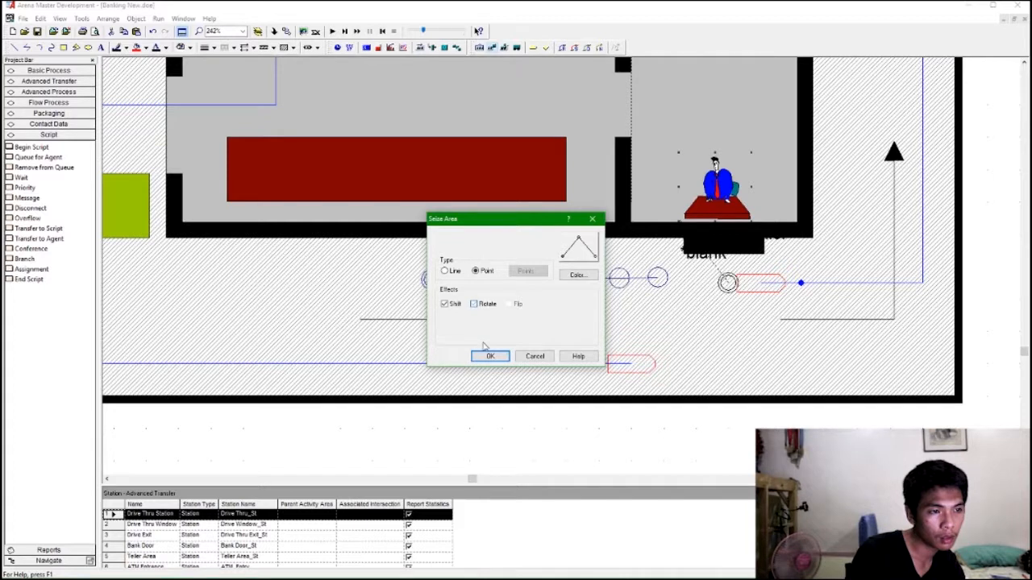
click(490, 356)
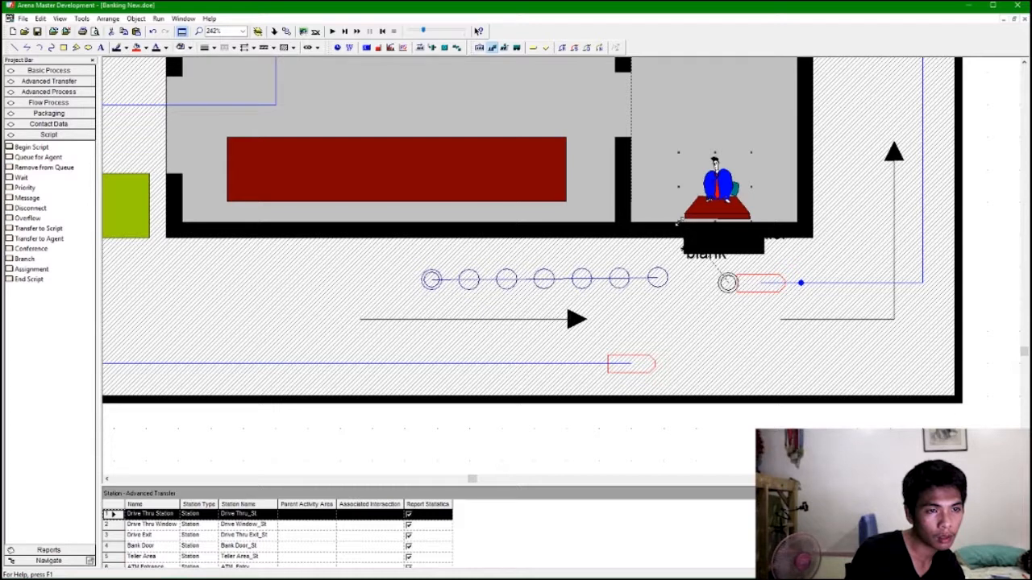
Try moving and resizing the Window Teller picture over the drive-thru window, then undo the last move.
click(715, 179)
drag(743, 210, 751, 315)
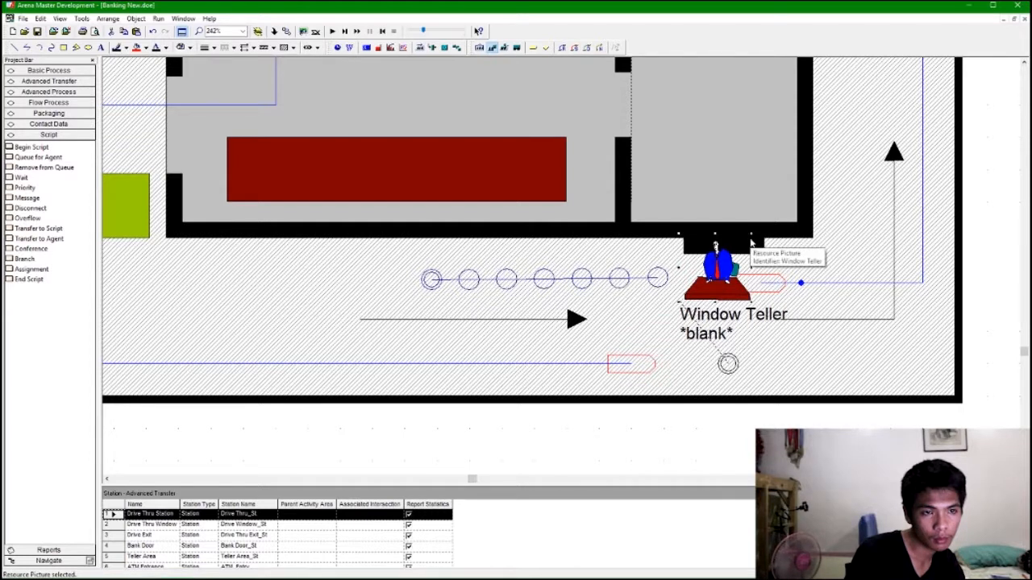
drag(751, 236, 736, 251)
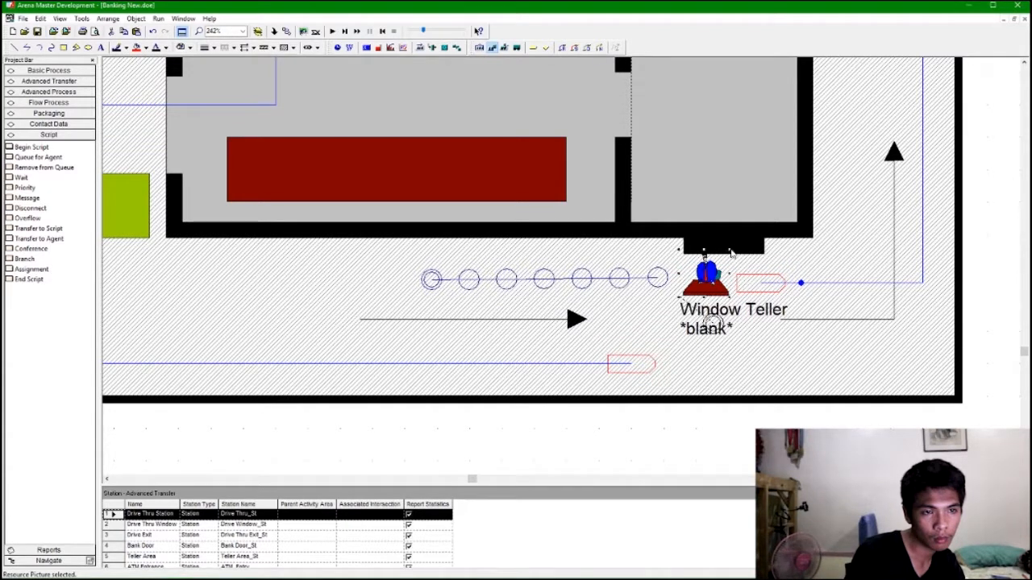
drag(752, 219, 783, 186)
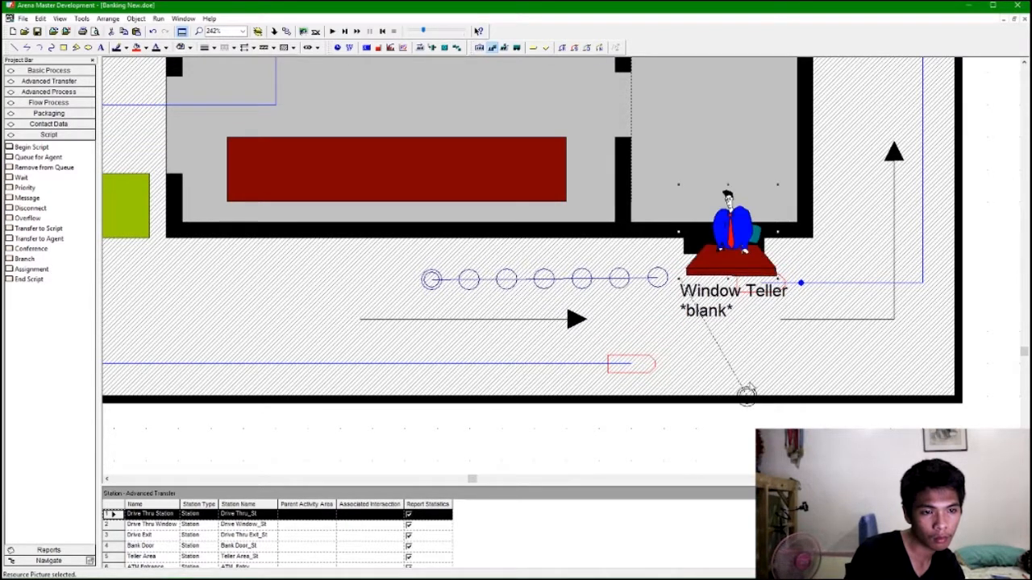
click(737, 406)
drag(746, 395, 729, 315)
click(711, 256)
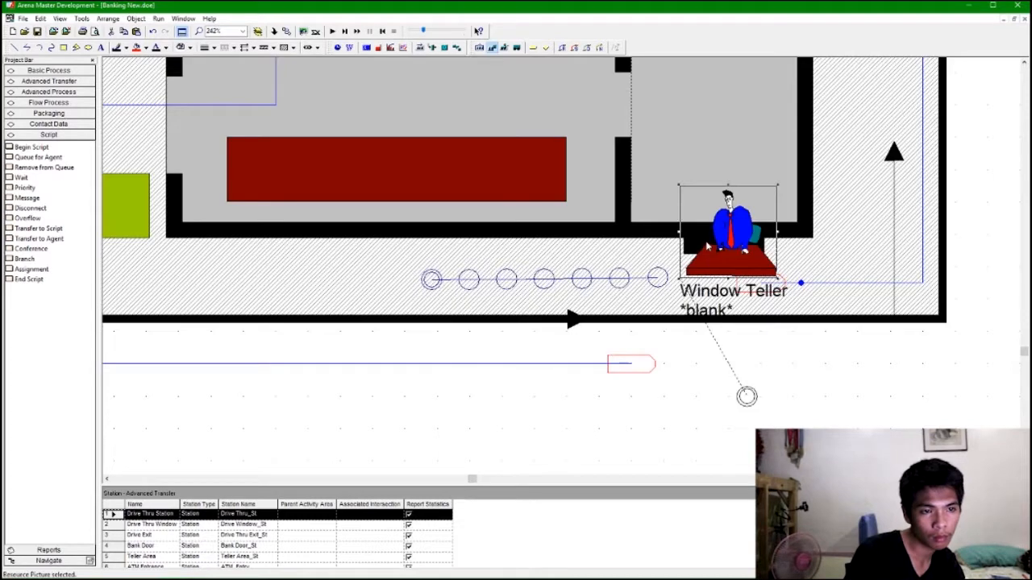
key(ctrl+z)
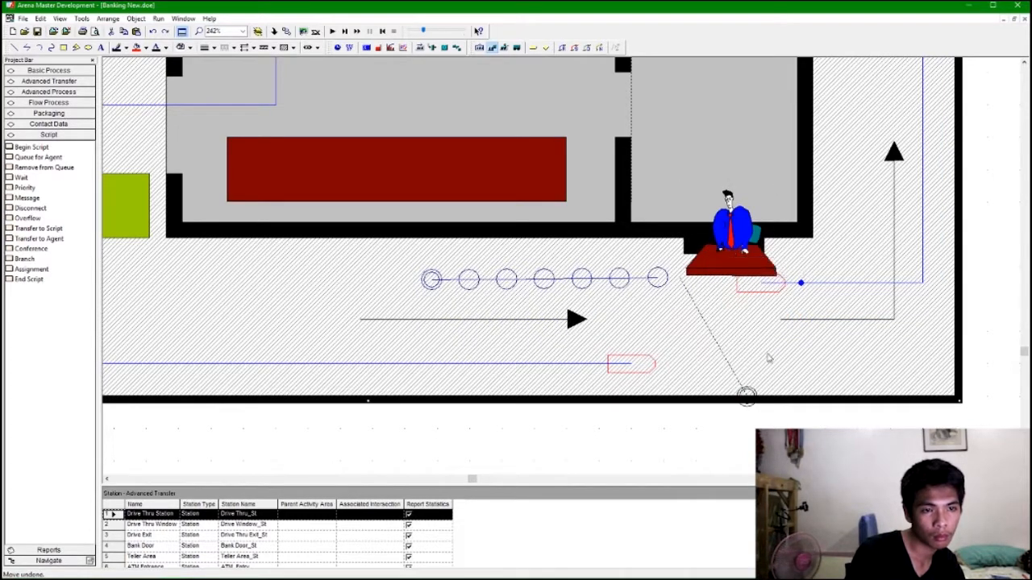
Reposition and resize the Window Teller picture inside its booth, keeping its seize point beside the drive-thru window.
click(735, 213)
drag(735, 214, 719, 165)
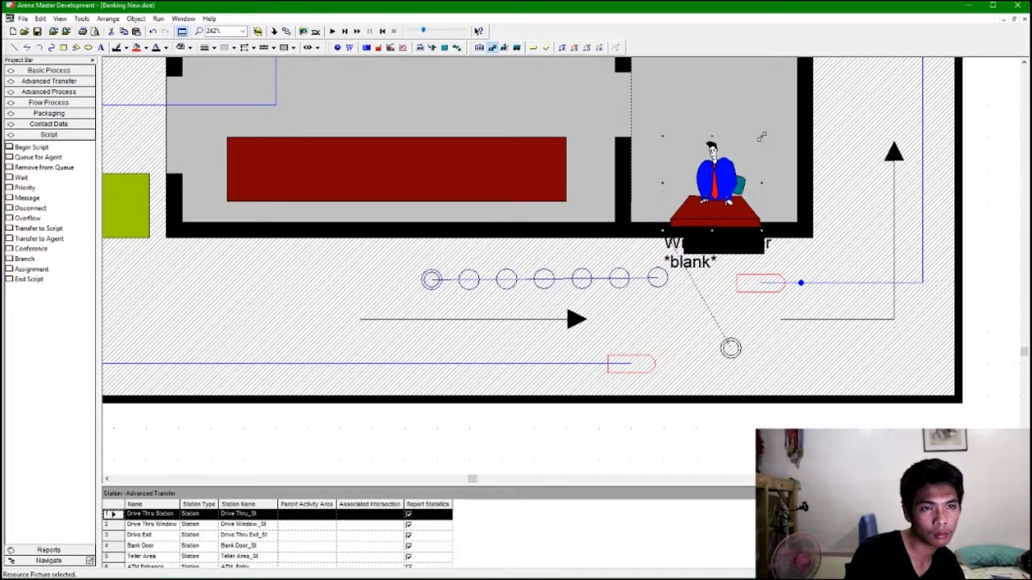
drag(749, 156, 747, 168)
drag(718, 200, 735, 174)
click(737, 183)
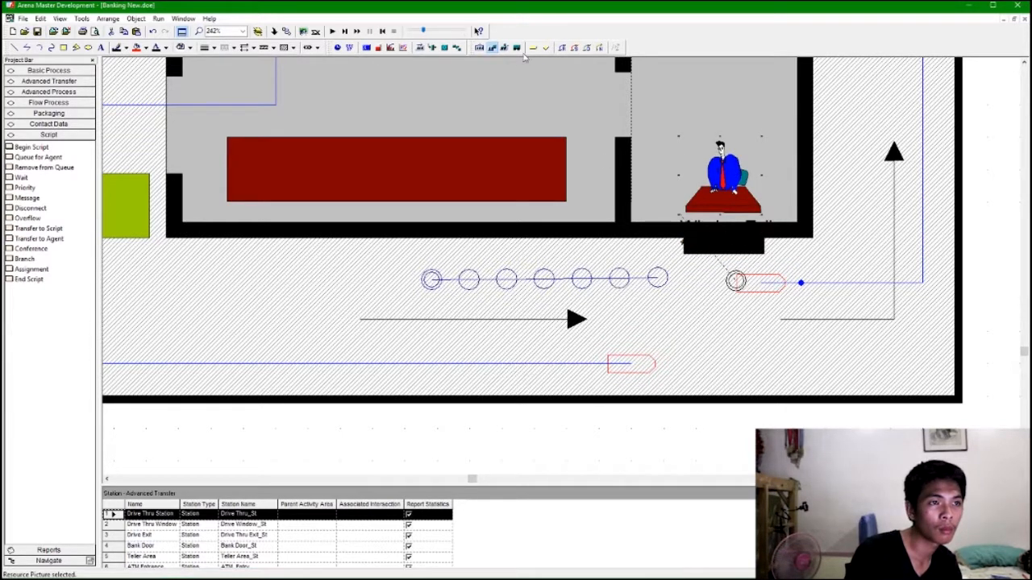
click(494, 48)
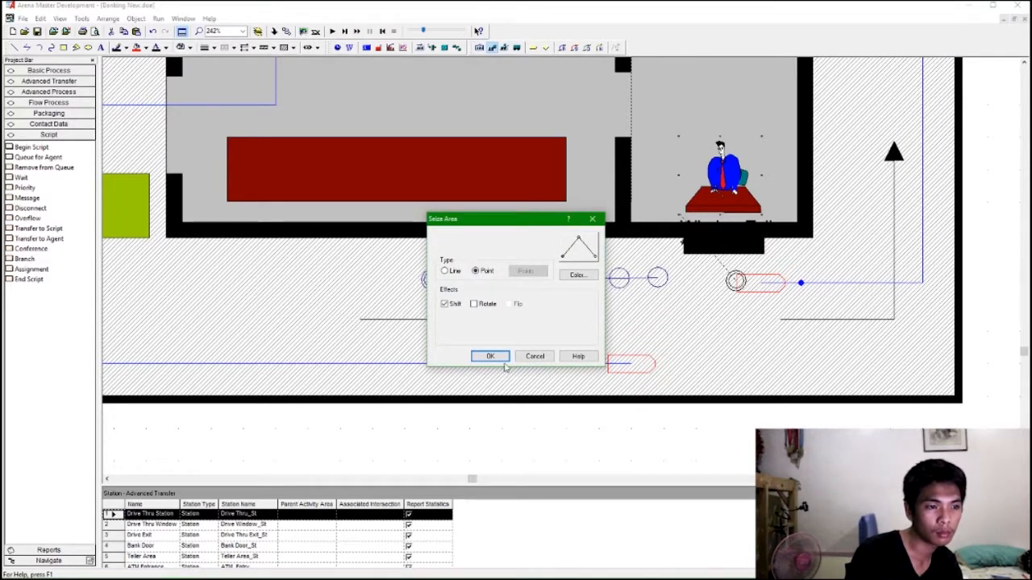
click(490, 355)
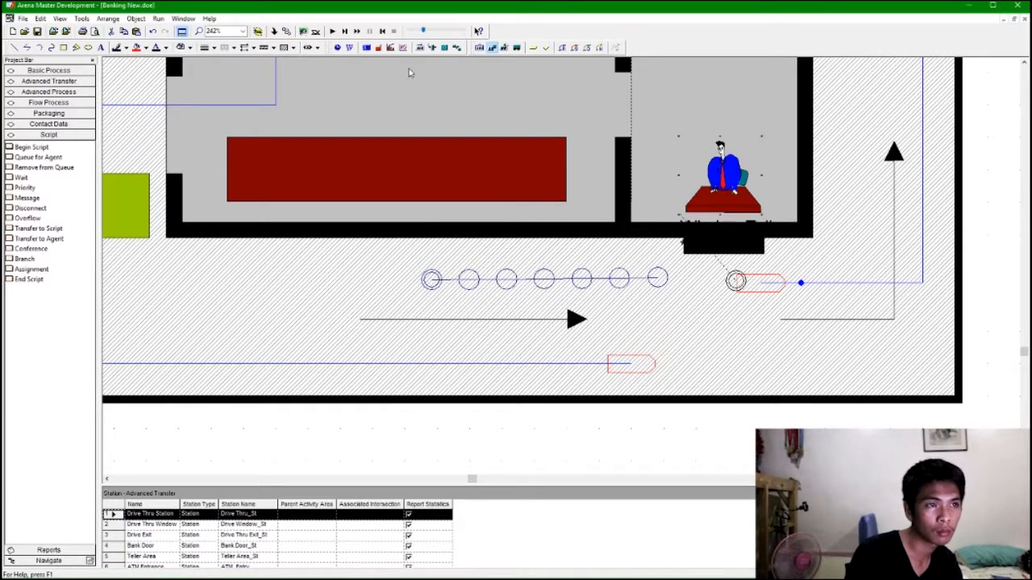
click(509, 48)
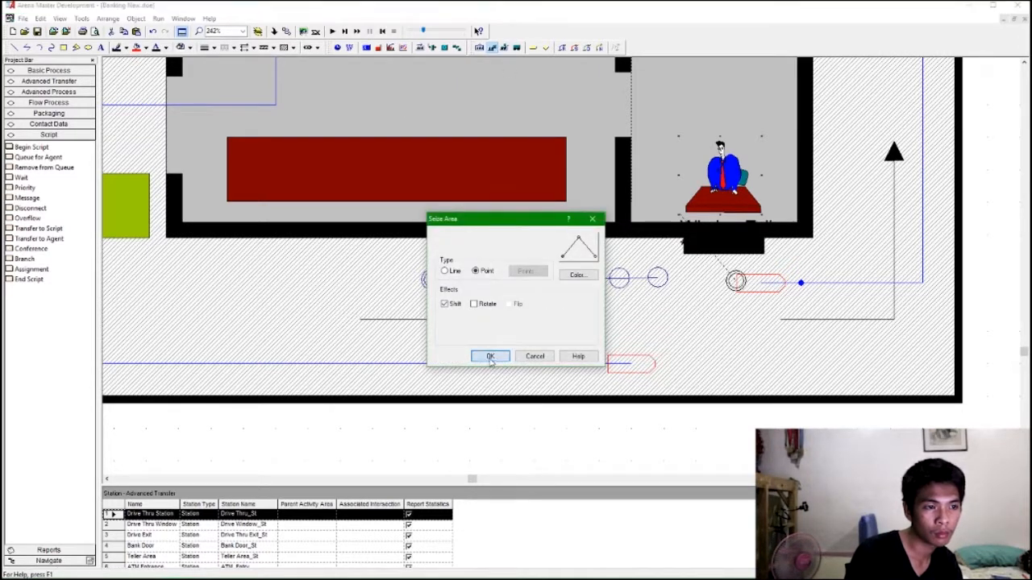
click(490, 355)
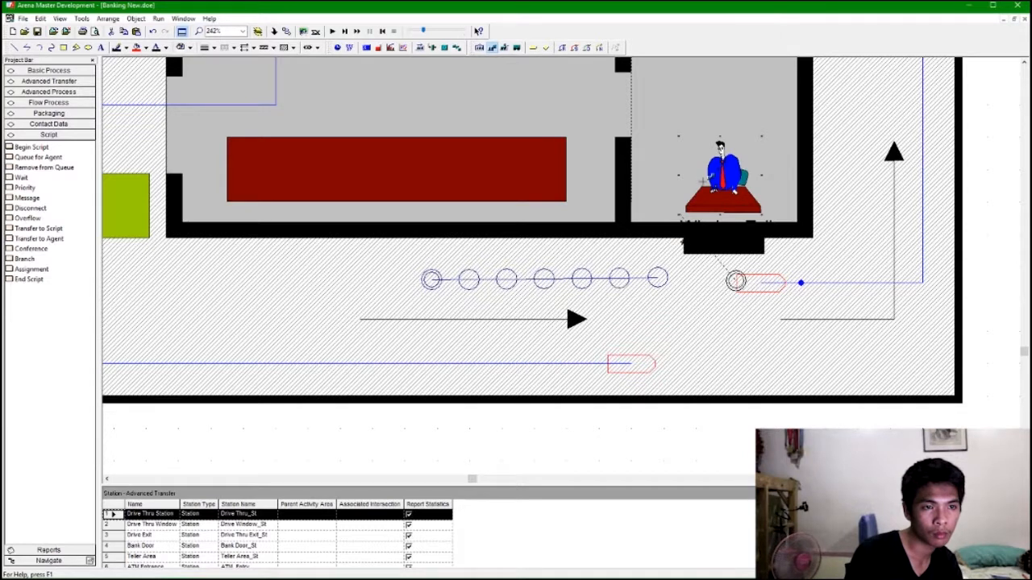
click(504, 48)
click(480, 306)
click(461, 272)
click(478, 305)
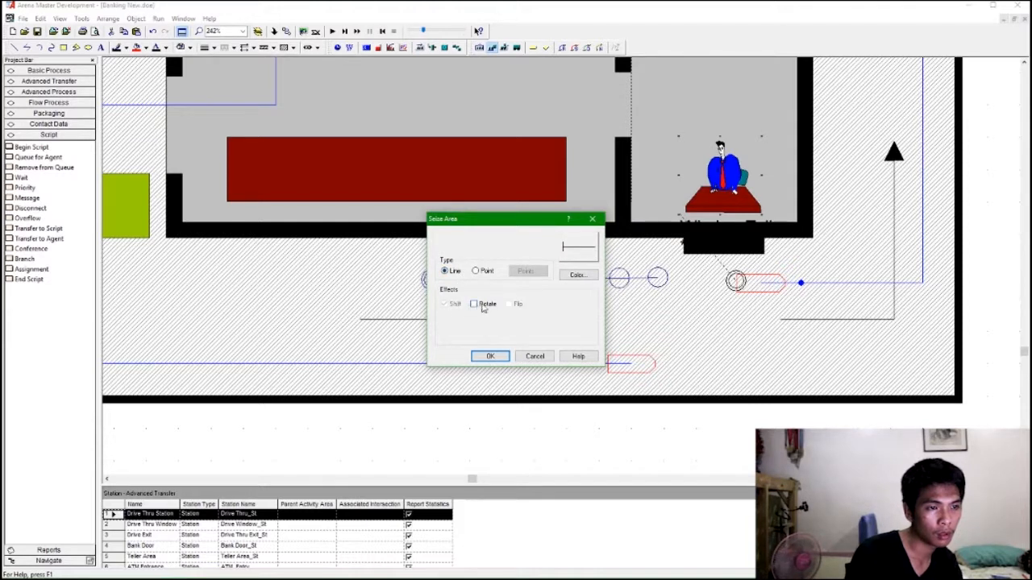
click(494, 357)
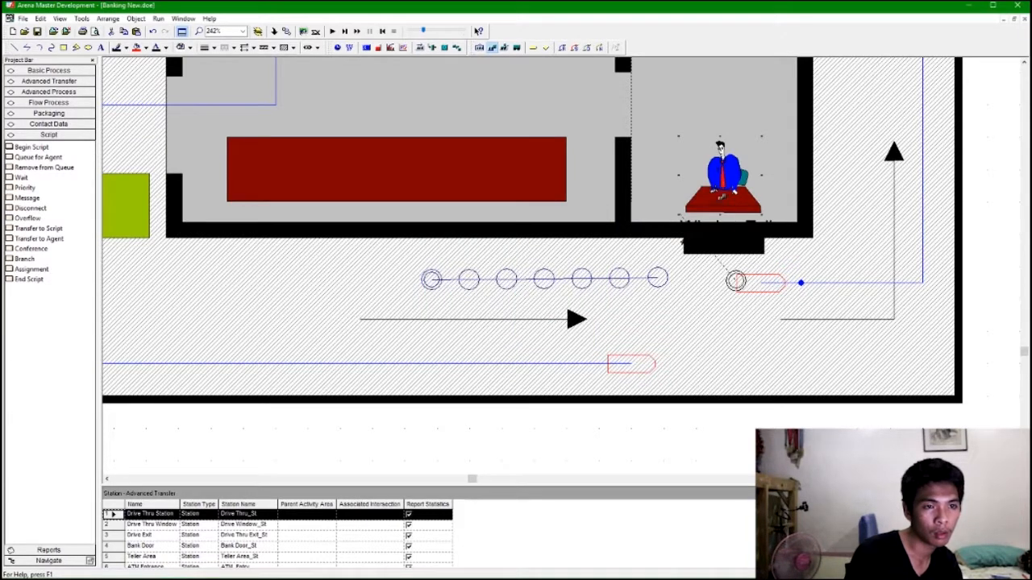
click(719, 284)
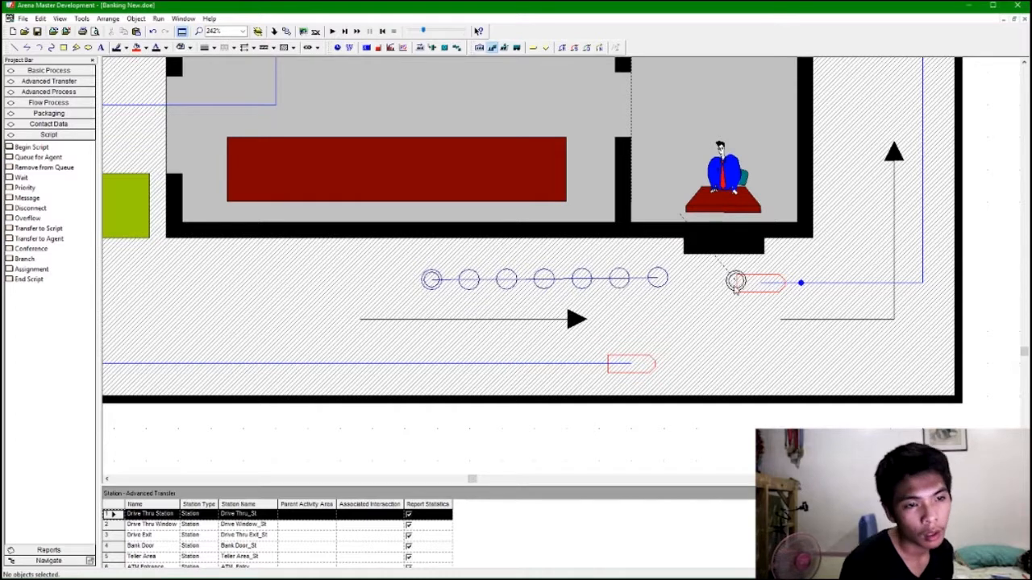
Inspect the seize points of the ATM and teller resources across the bank layout.
scroll(728, 288, down, 2)
scroll(729, 289, up, 4)
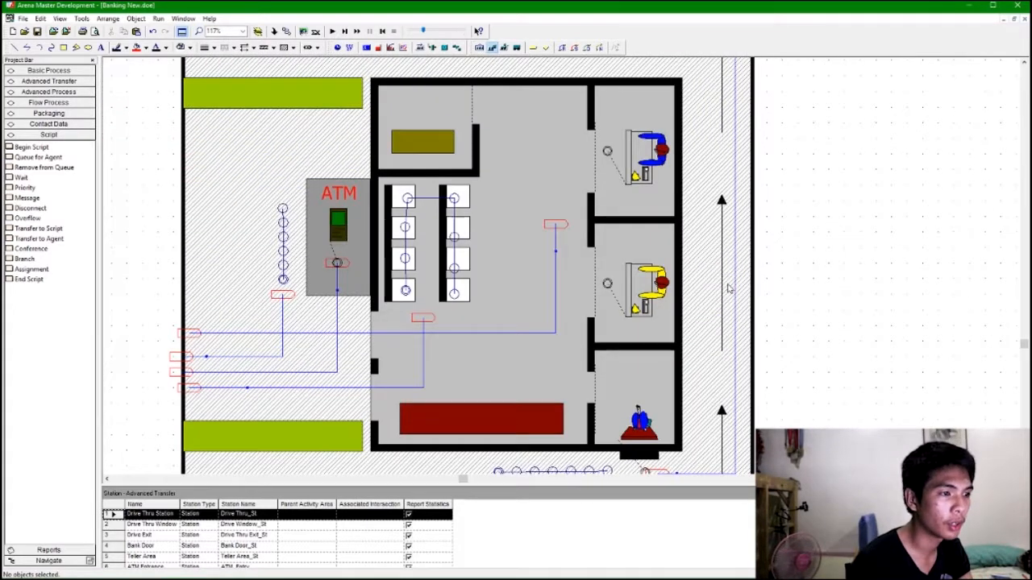
scroll(729, 289, down, 1)
click(338, 214)
drag(338, 214, 338, 225)
click(338, 213)
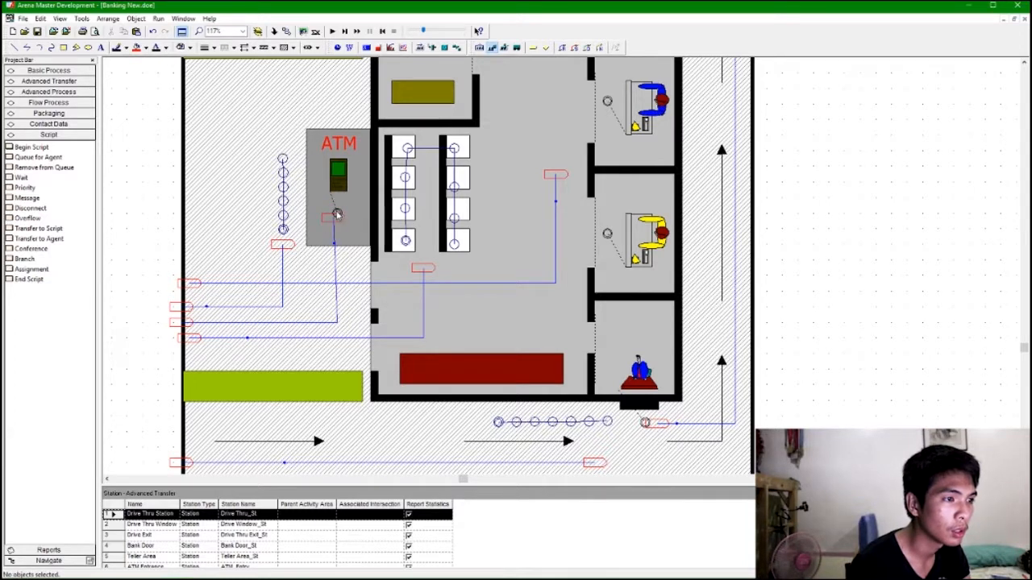
click(608, 234)
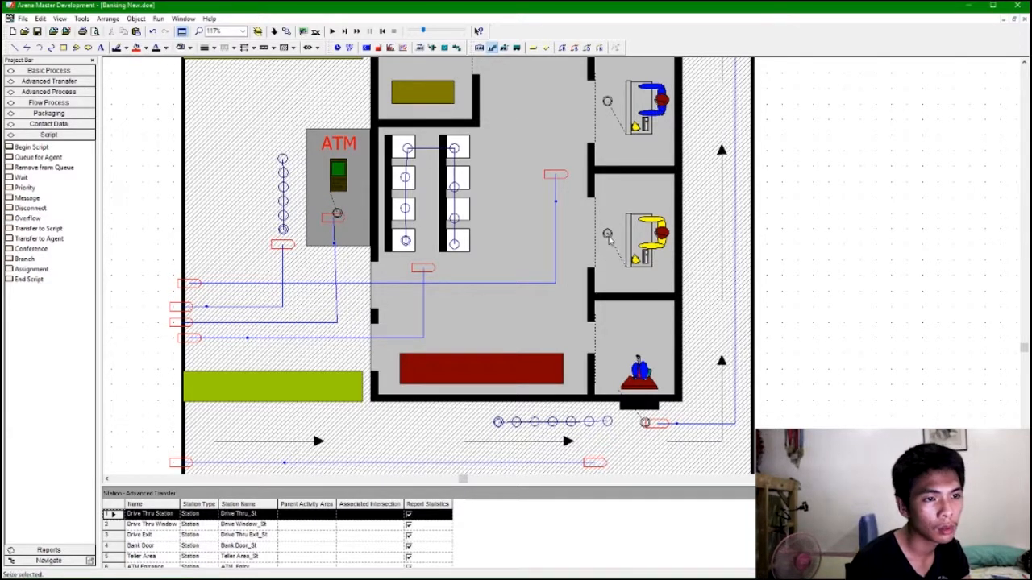
click(637, 371)
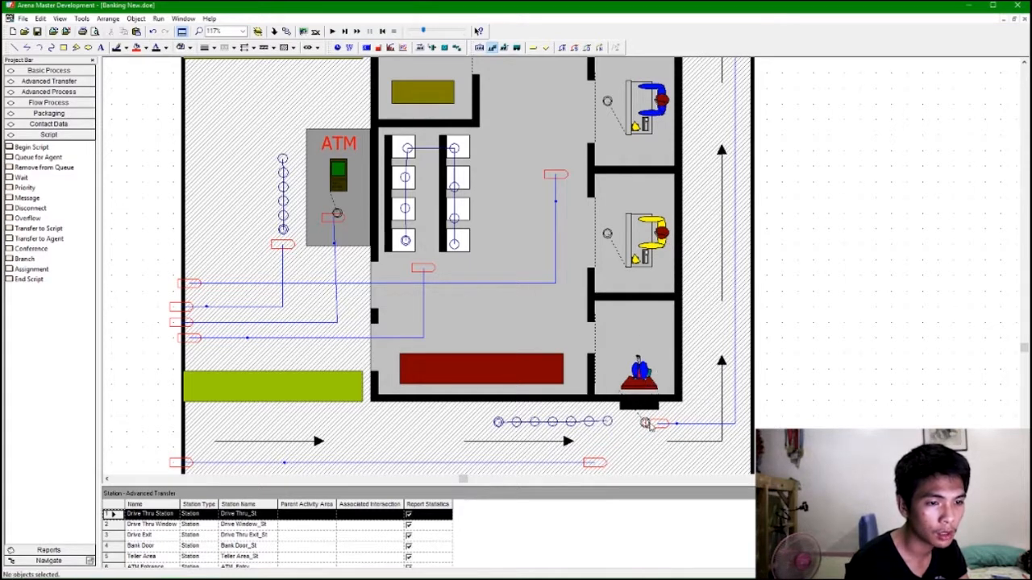
click(634, 107)
click(608, 103)
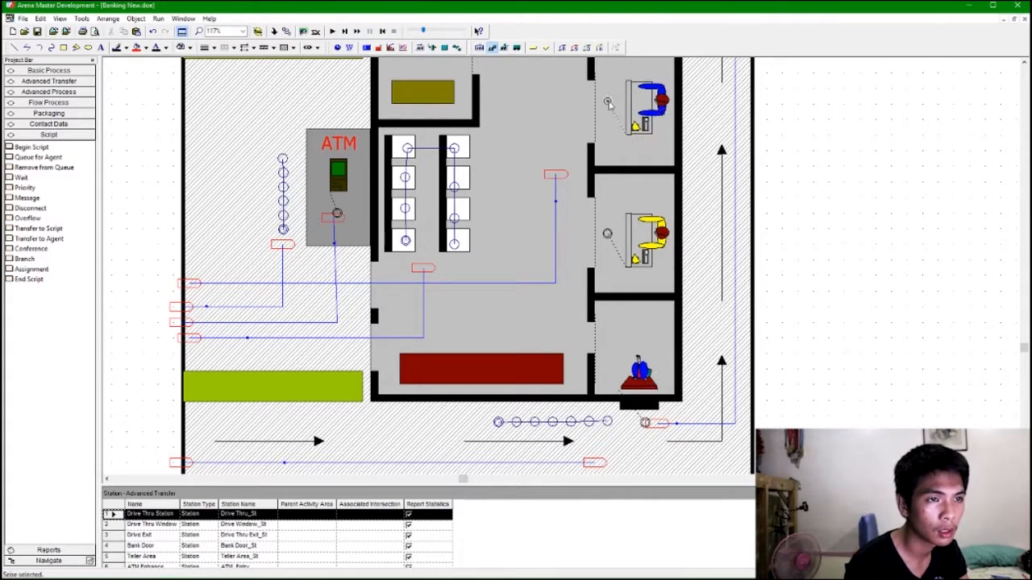
click(339, 214)
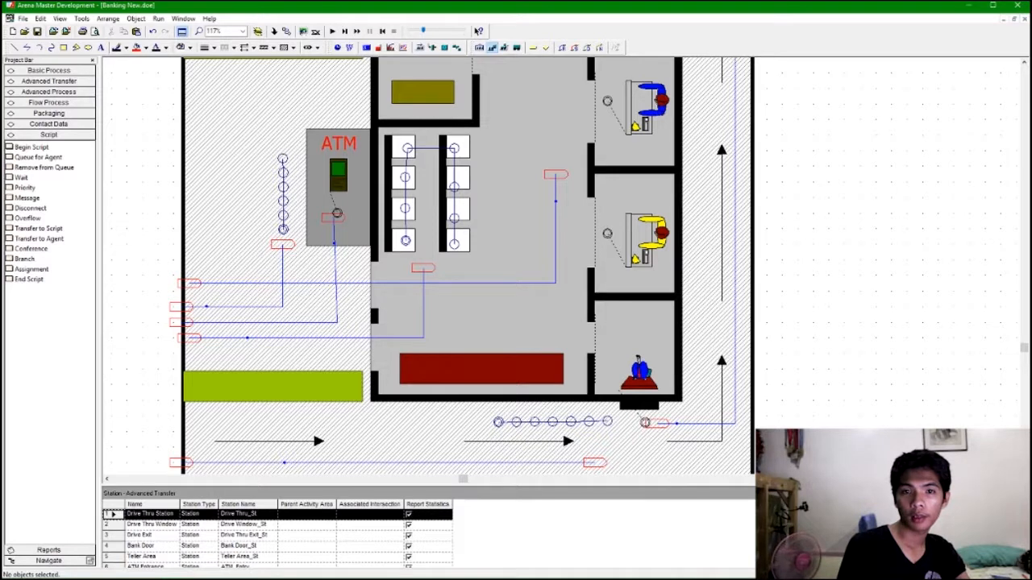
key(alt+Tab)
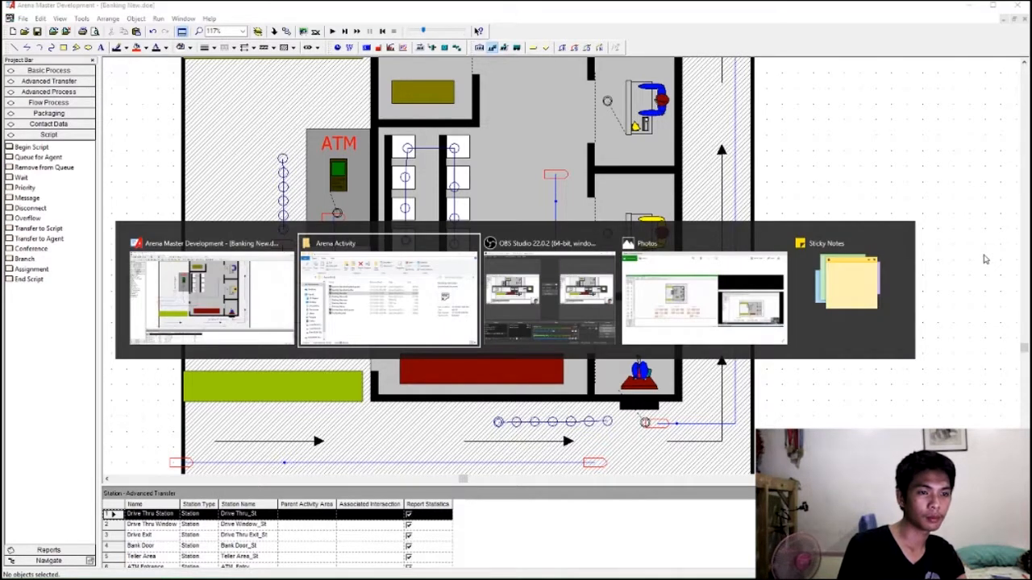
key(Escape)
key(super)
click(432, 278)
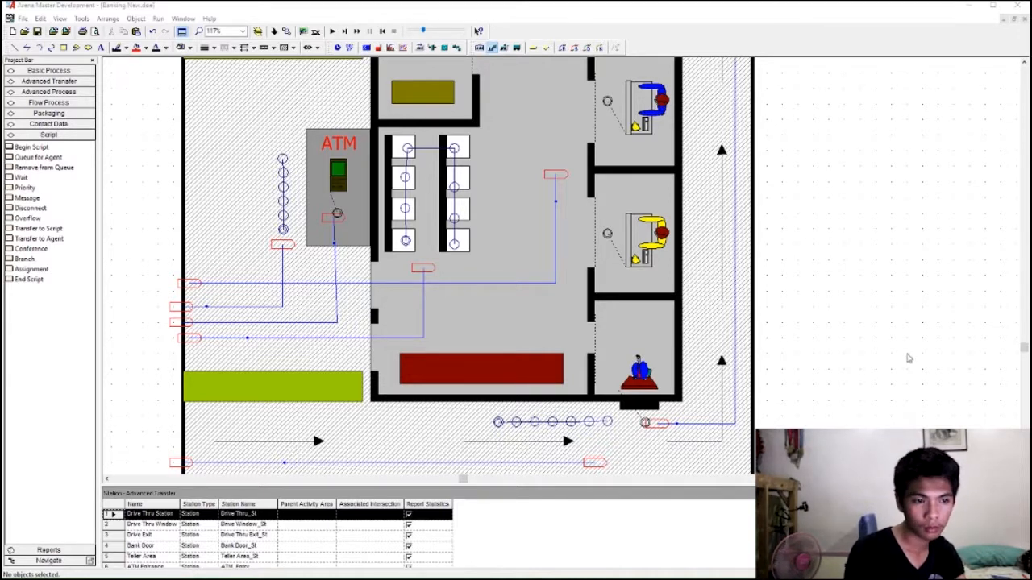
Move the Window Teller picture into the lobby against the drive-thru booth's inner wall.
click(861, 364)
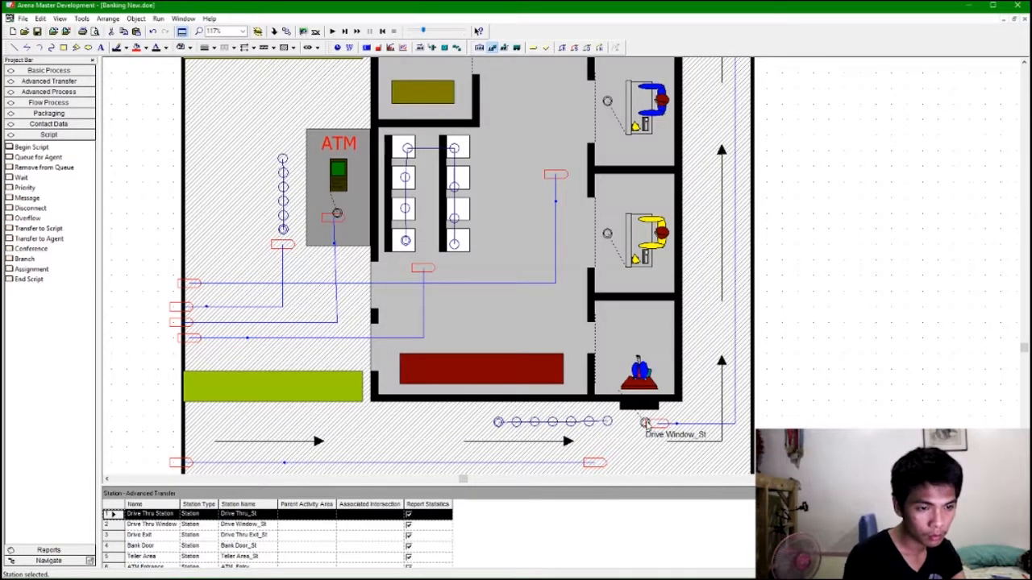
click(581, 343)
click(557, 340)
drag(637, 378, 567, 286)
click(579, 336)
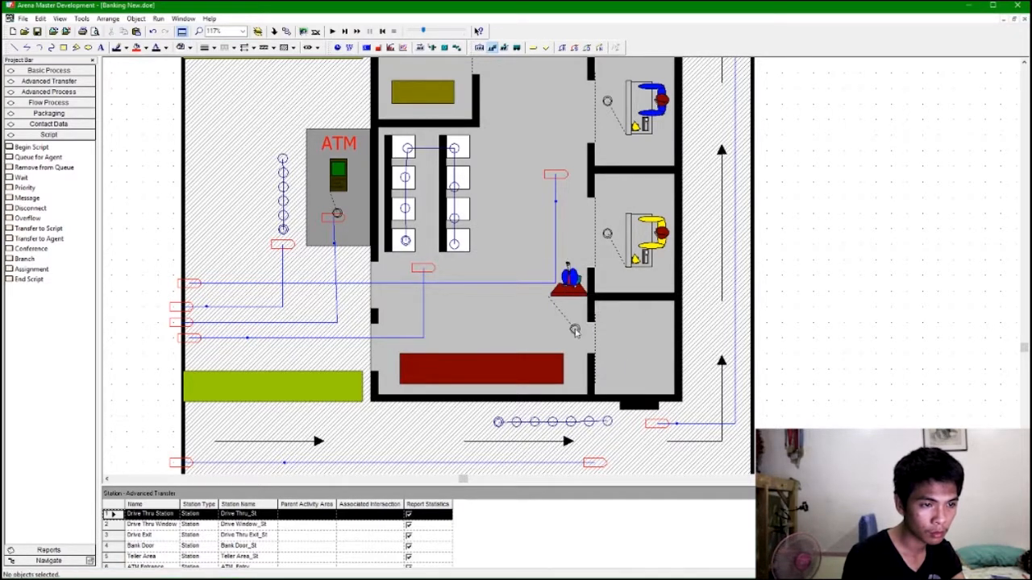
Try adding a path segment, network link and station beside the Window Teller's seize point.
scroll(578, 336, up, 3)
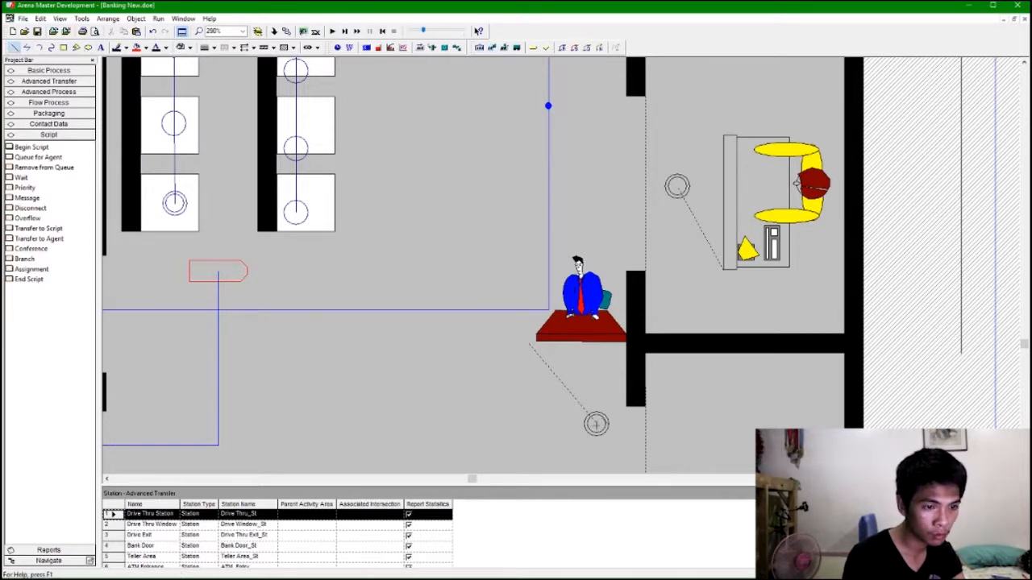
click(574, 49)
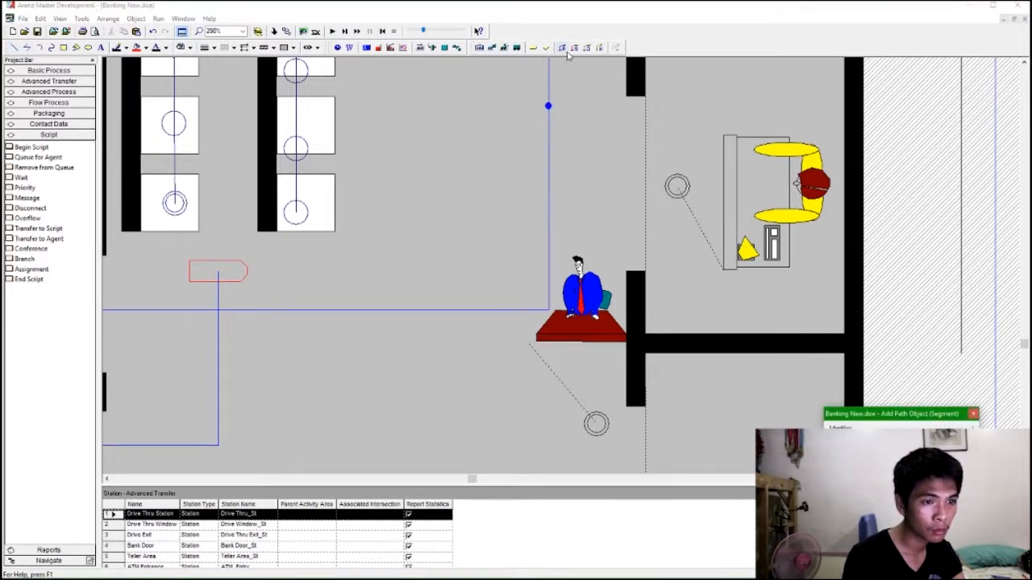
click(973, 414)
click(607, 47)
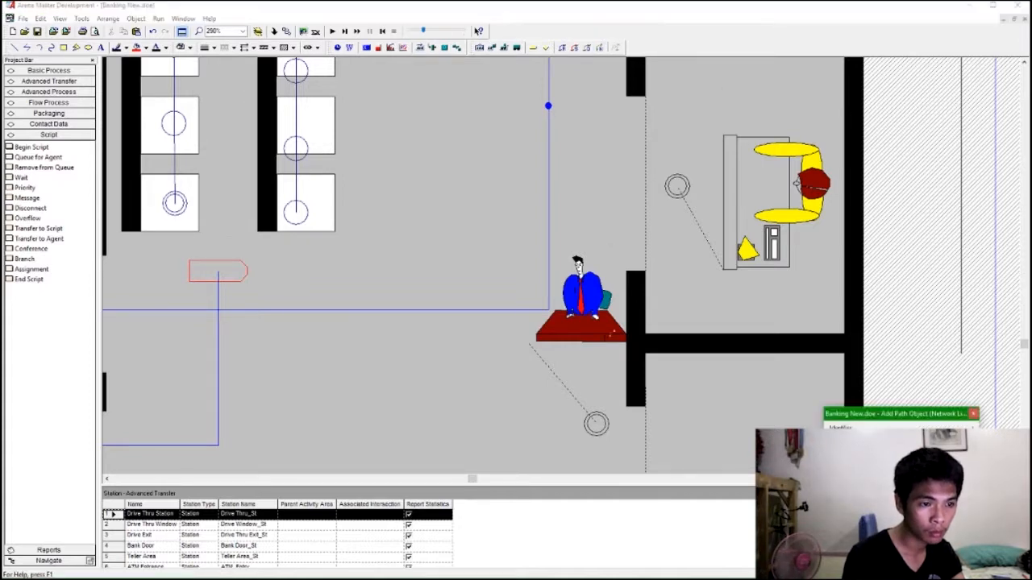
click(973, 415)
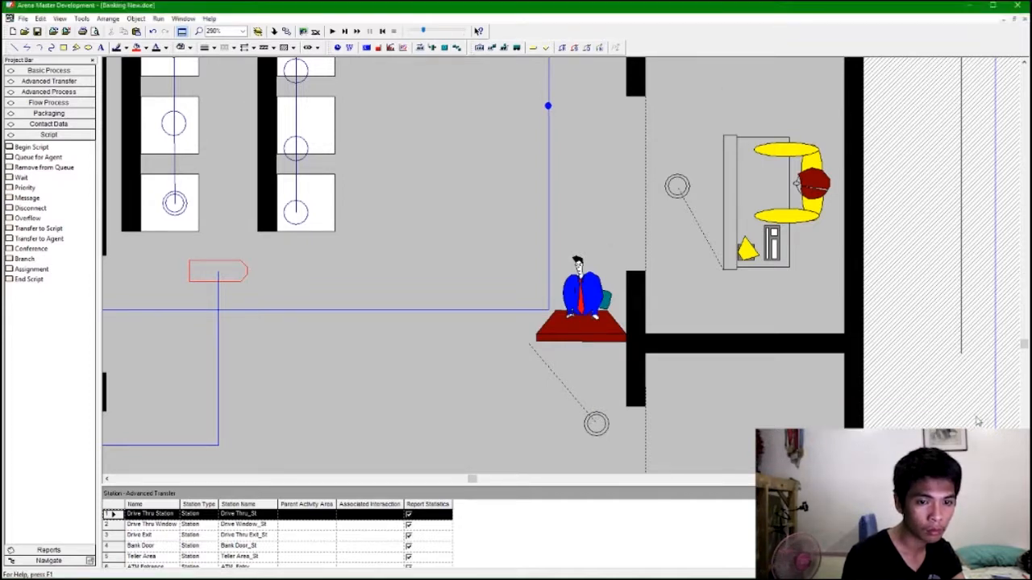
click(563, 48)
click(274, 288)
click(275, 294)
click(329, 239)
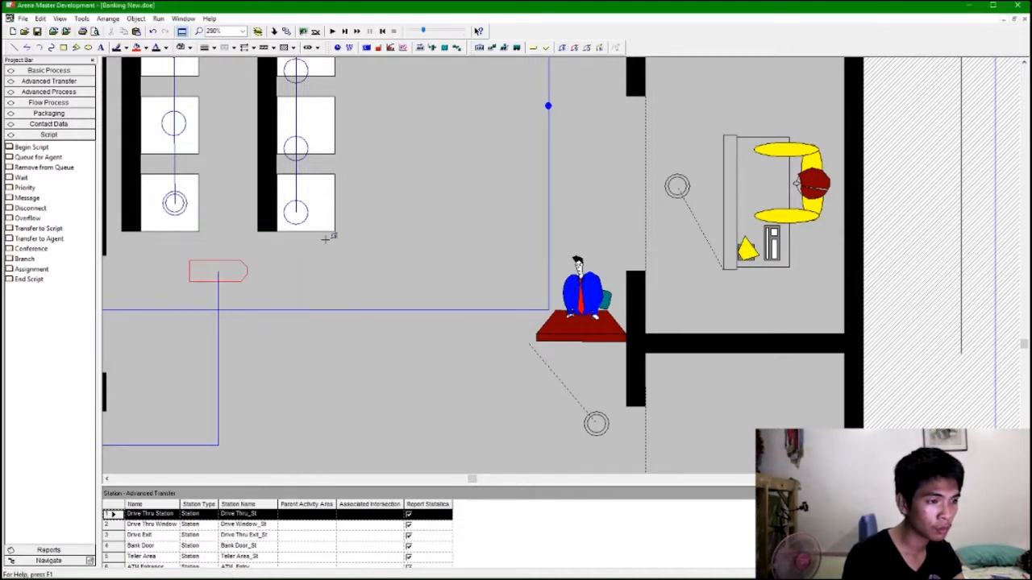
scroll(326, 246, down, 2)
click(596, 323)
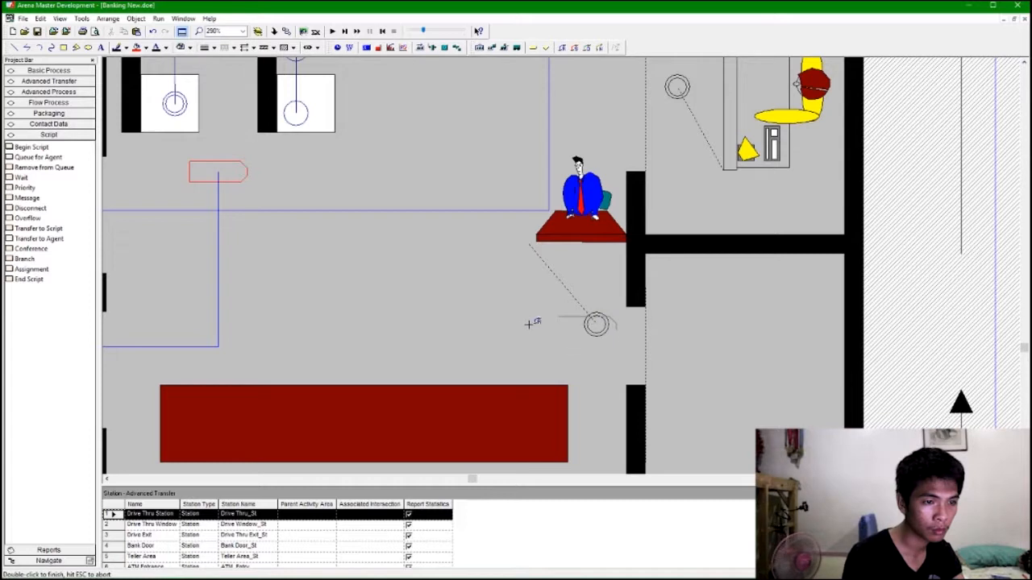
click(526, 326)
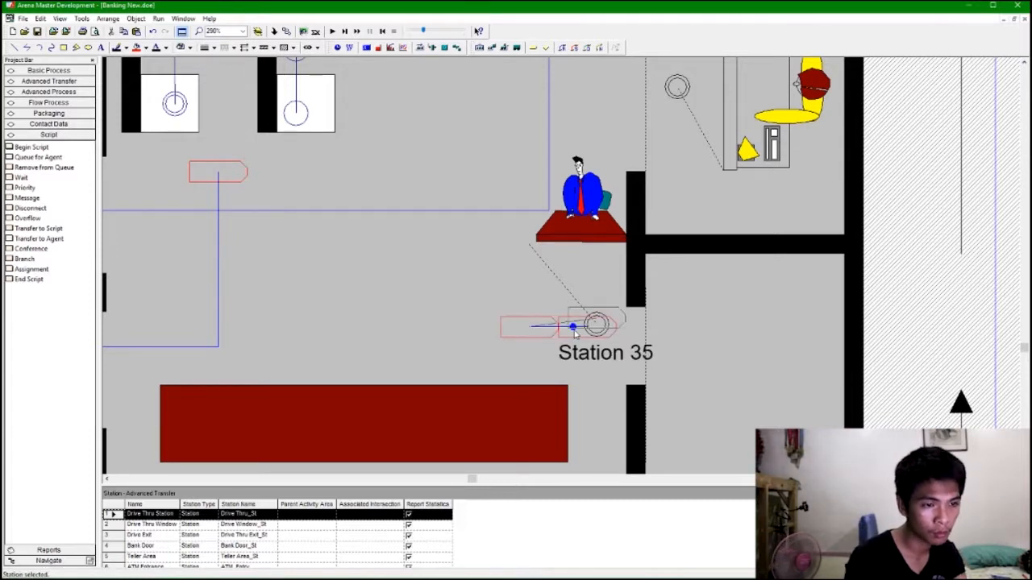
click(541, 332)
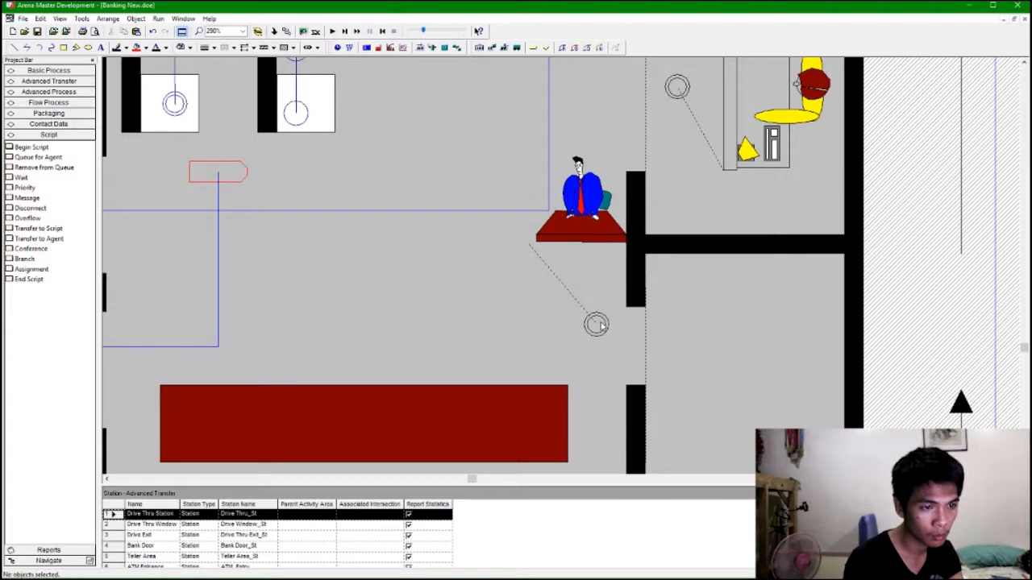
Return the Window Teller picture to the drive-thru booth, with its counter on the drive-thru window.
double_click(580, 193)
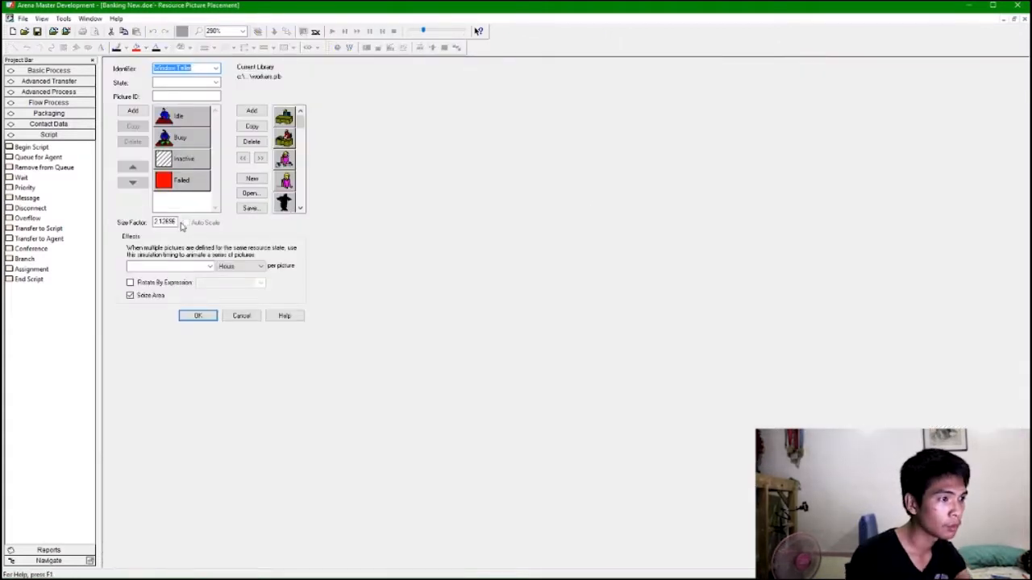
click(187, 315)
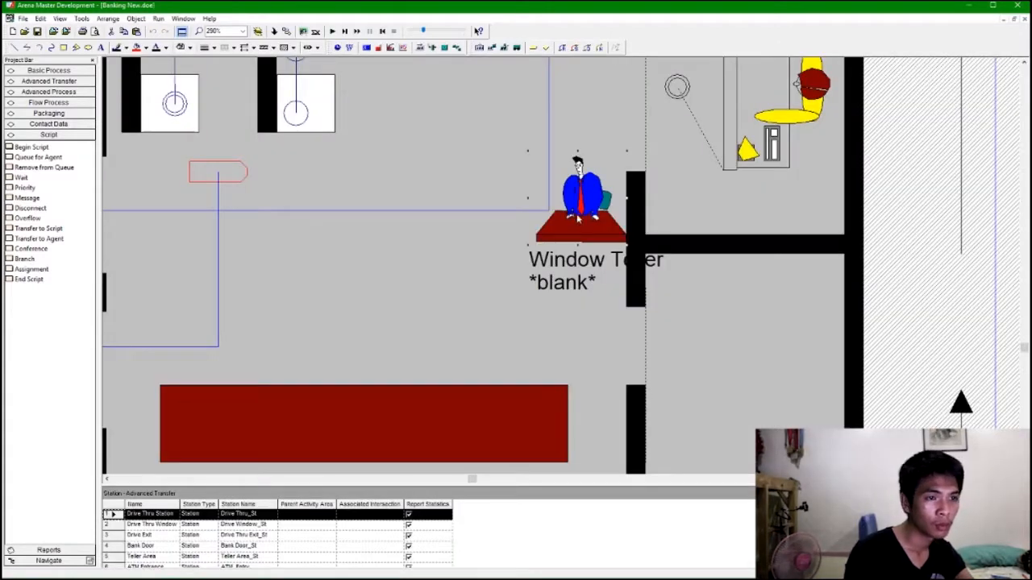
scroll(773, 254, down, 1)
drag(563, 116, 746, 360)
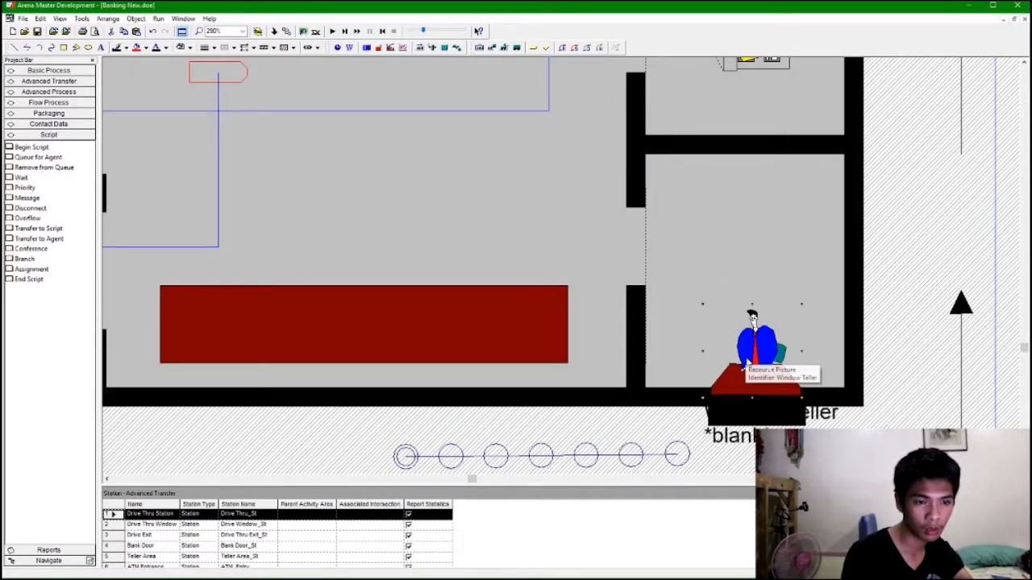
click(495, 50)
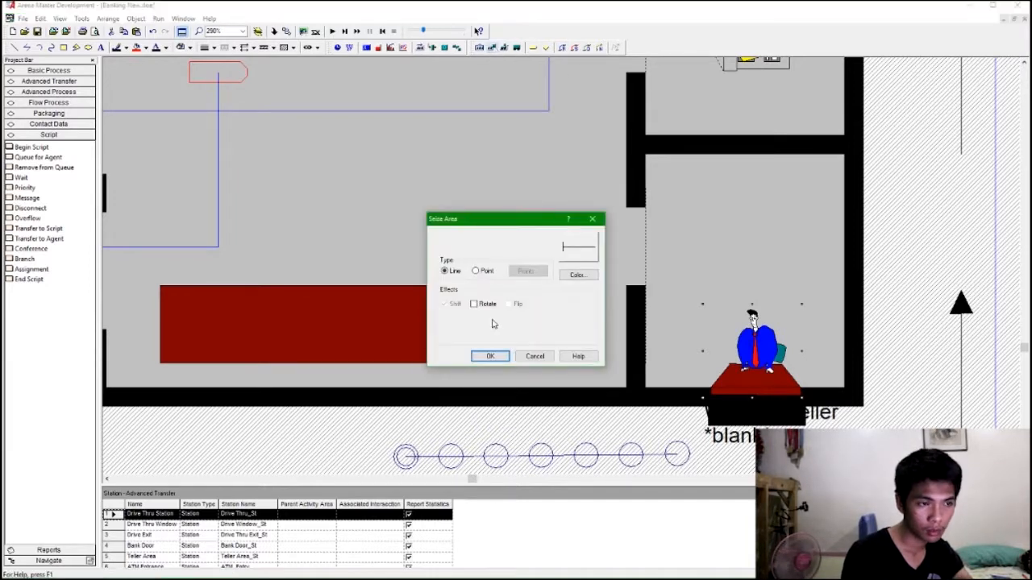
click(532, 357)
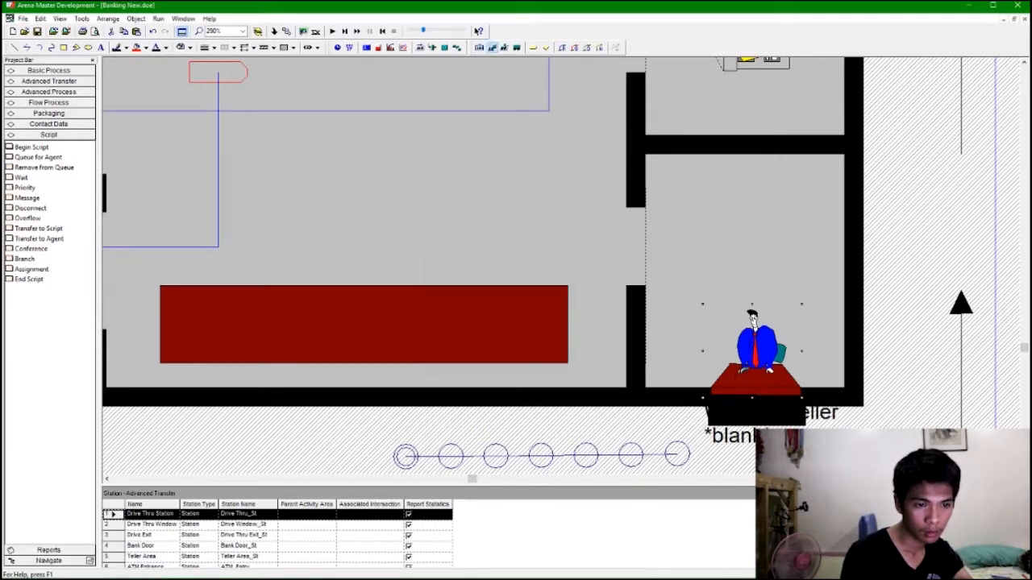
click(747, 461)
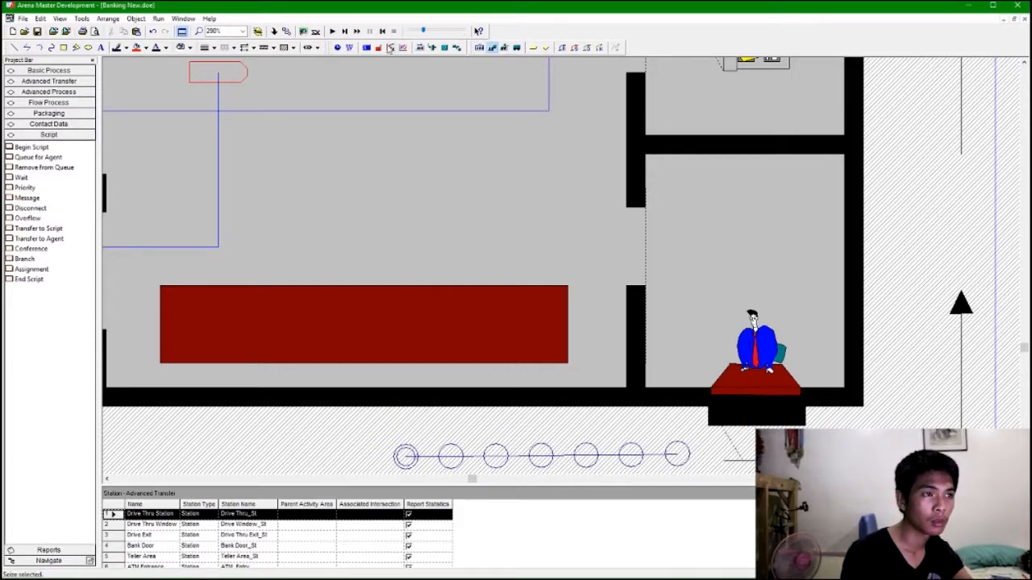
Run the simulation to watch customers, cars and tellers move through the layout, then stop it.
scroll(671, 235, down, 5)
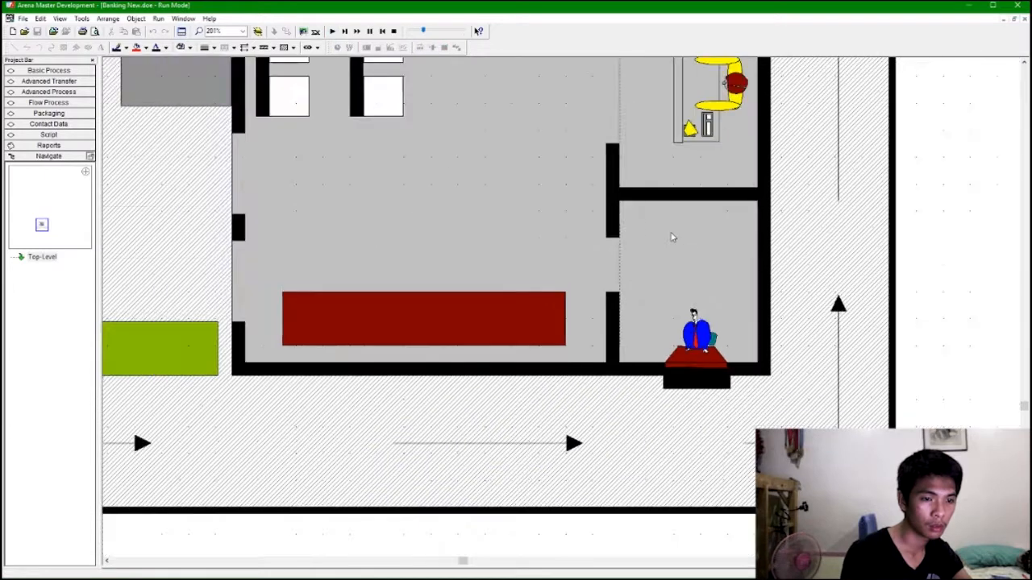
scroll(670, 235, down, 1)
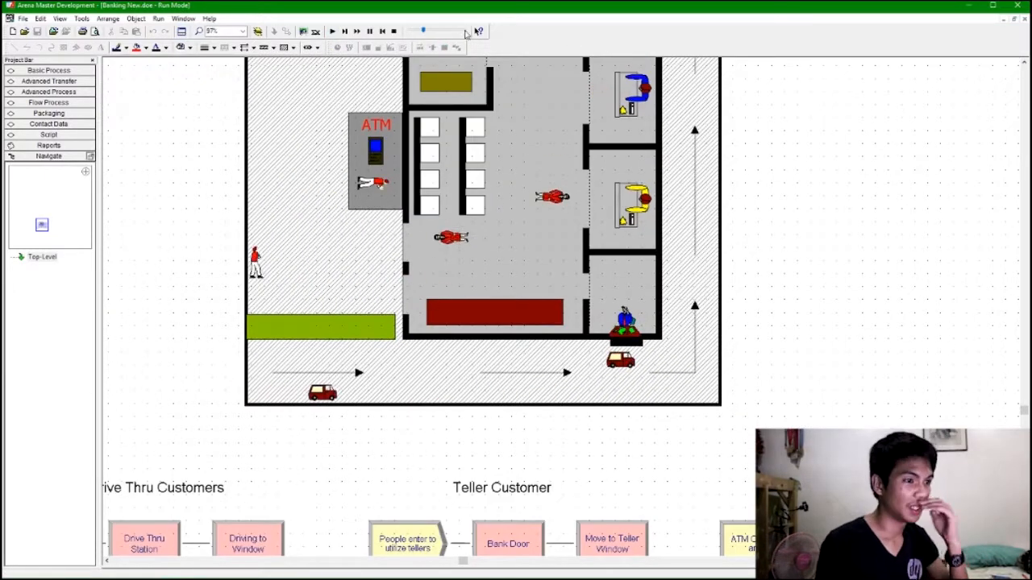
click(394, 31)
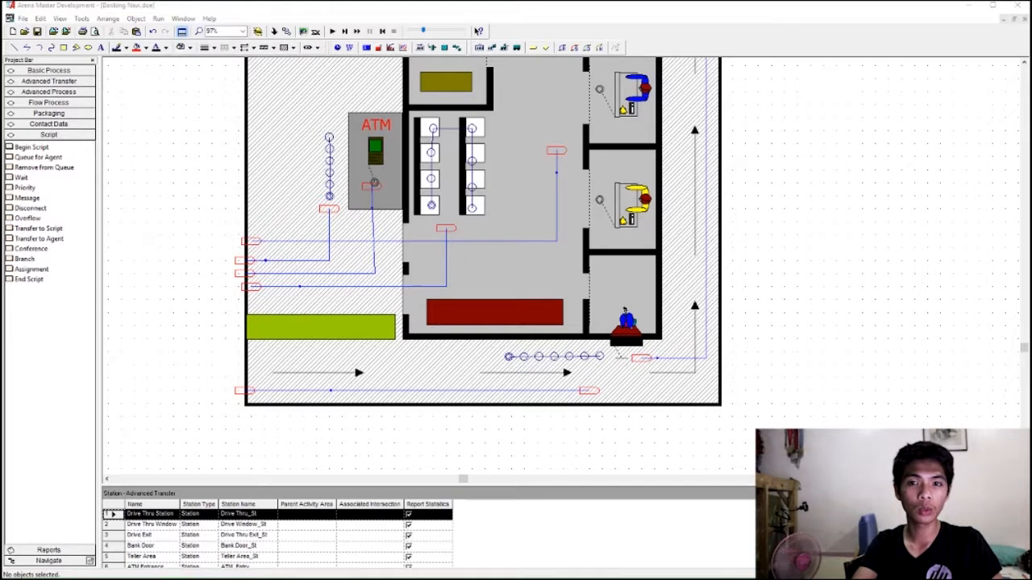
Add a point seize area to the ATM Machine resource picture.
double_click(370, 143)
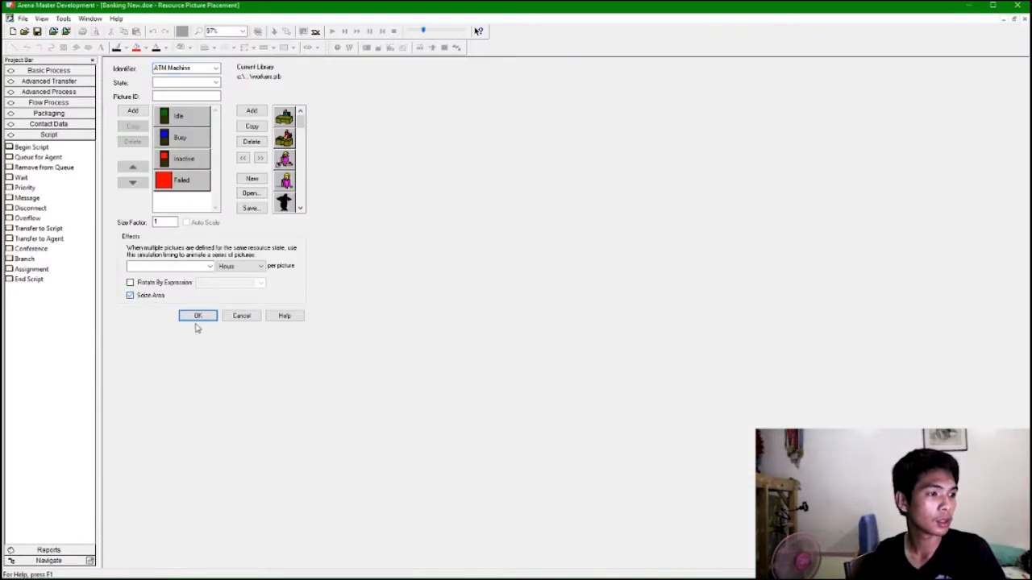
click(197, 316)
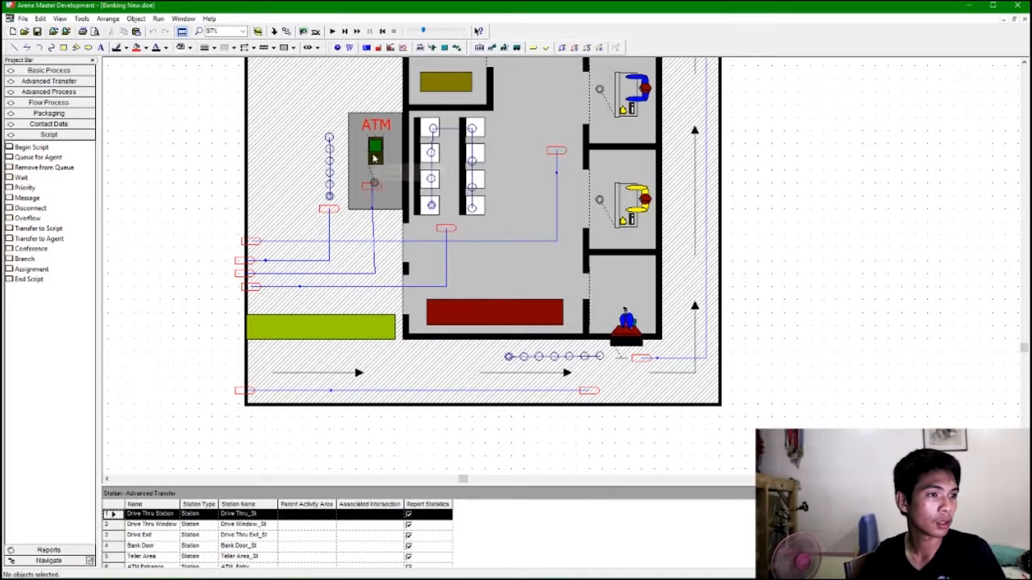
double_click(374, 160)
click(198, 316)
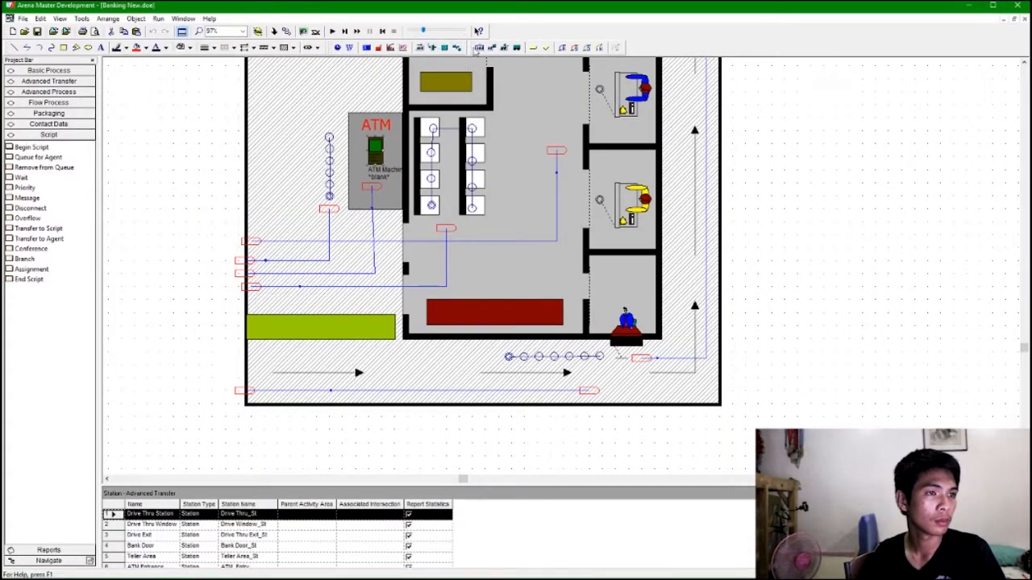
click(490, 49)
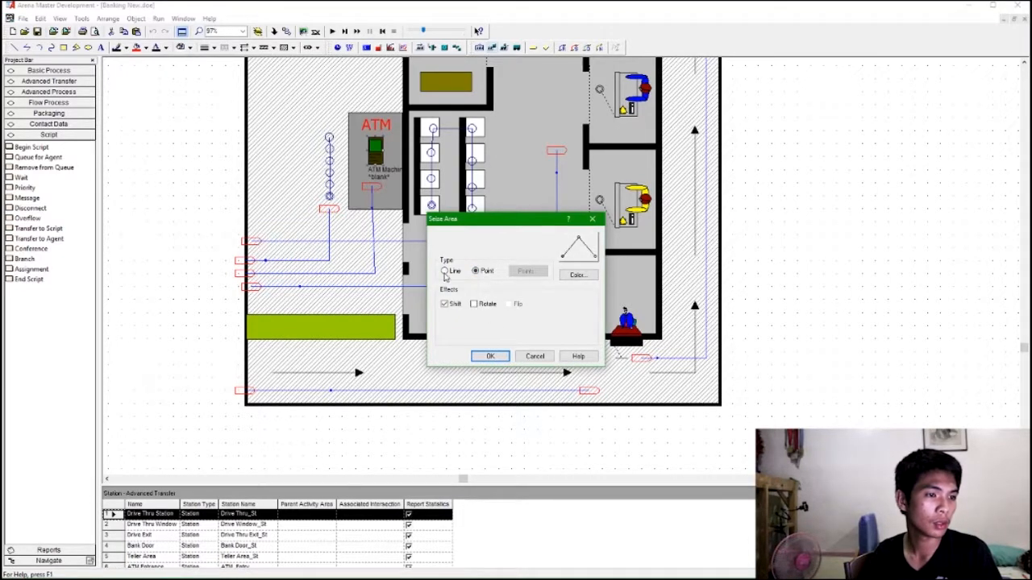
click(491, 356)
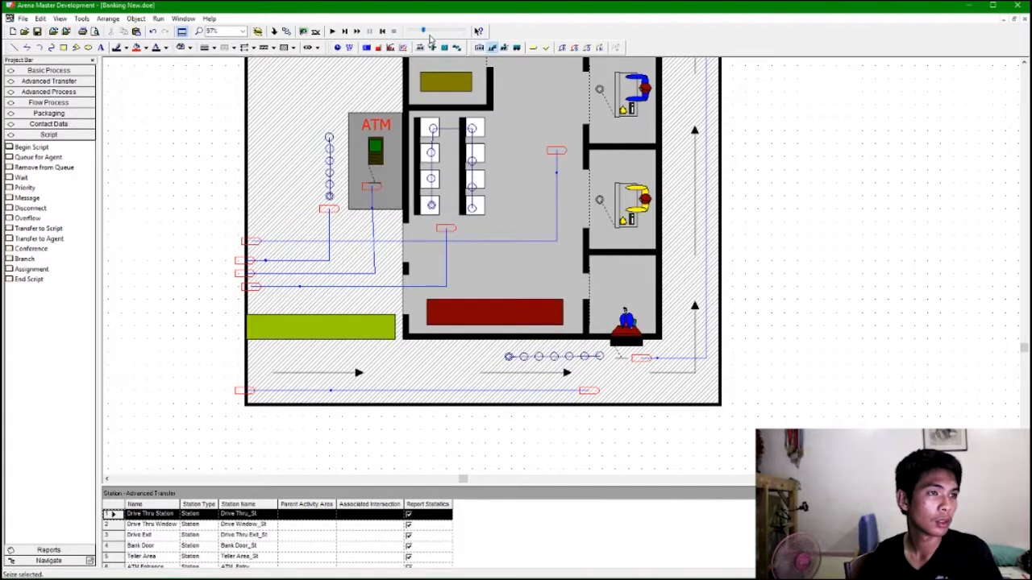
Run the simulation, slow down the animation speed to watch customers and cars, then stop it.
click(331, 31)
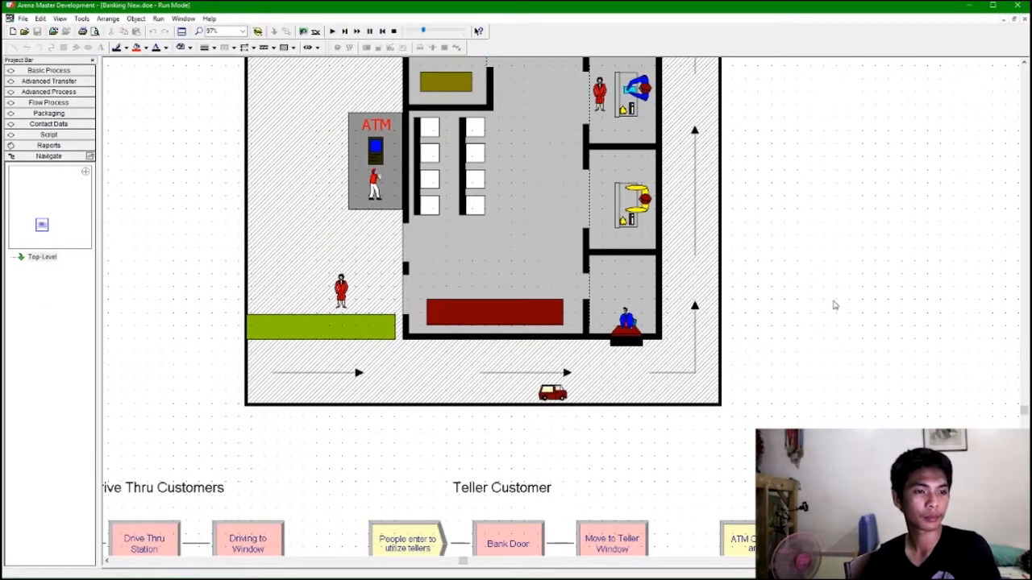
scroll(839, 327, up, 1)
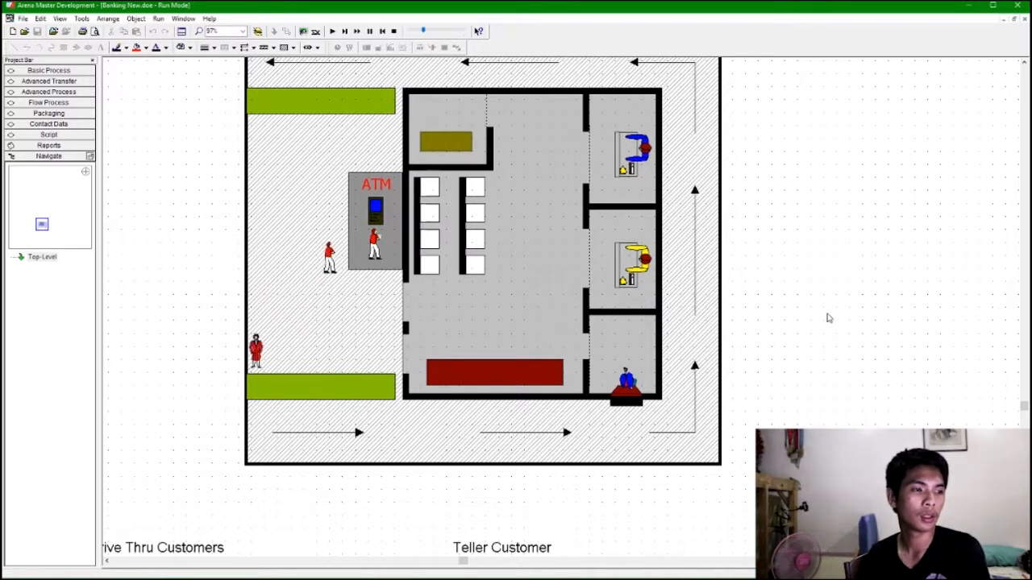
scroll(798, 308, up, 1)
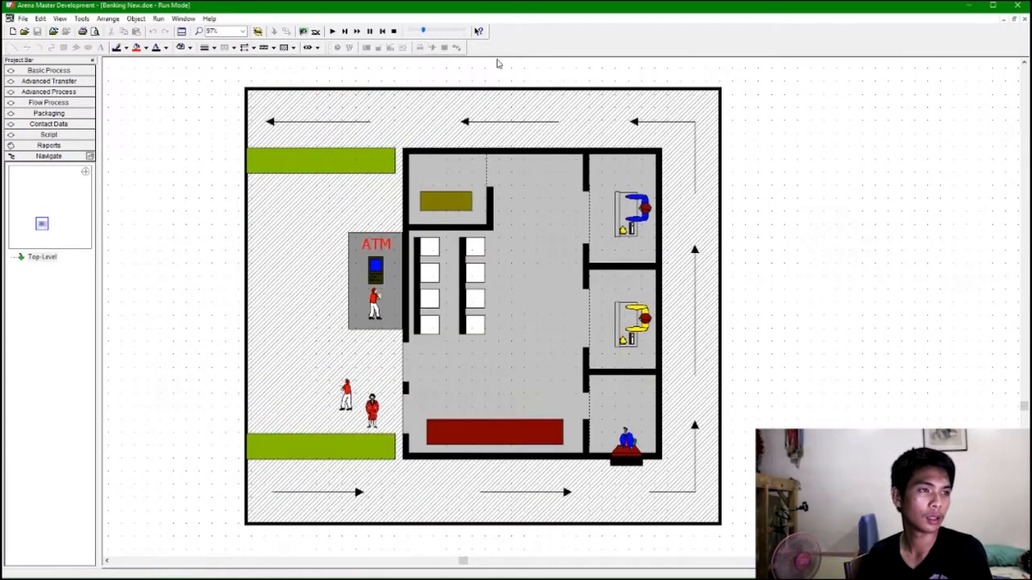
click(441, 33)
drag(441, 33, 427, 37)
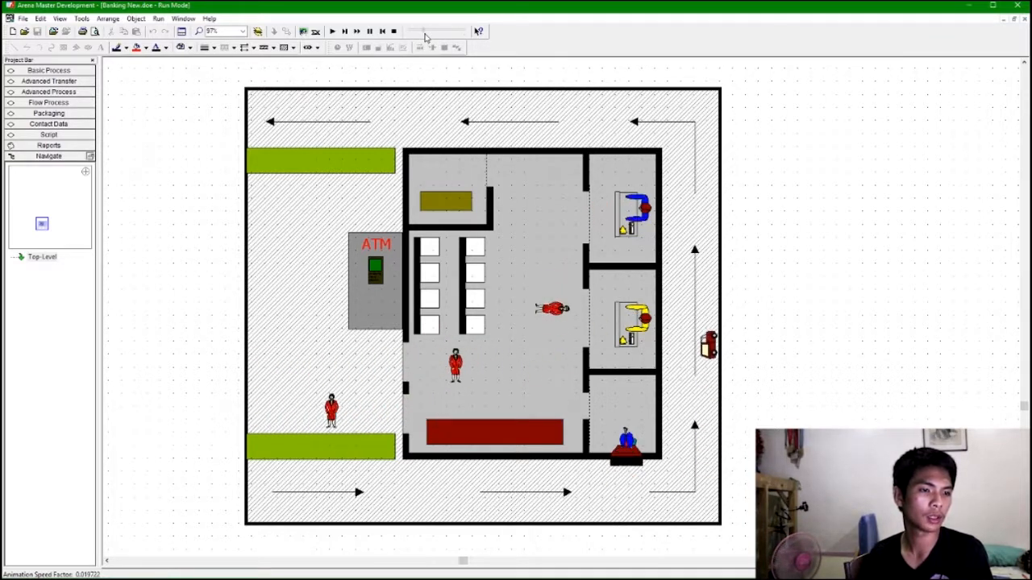
drag(427, 32, 424, 34)
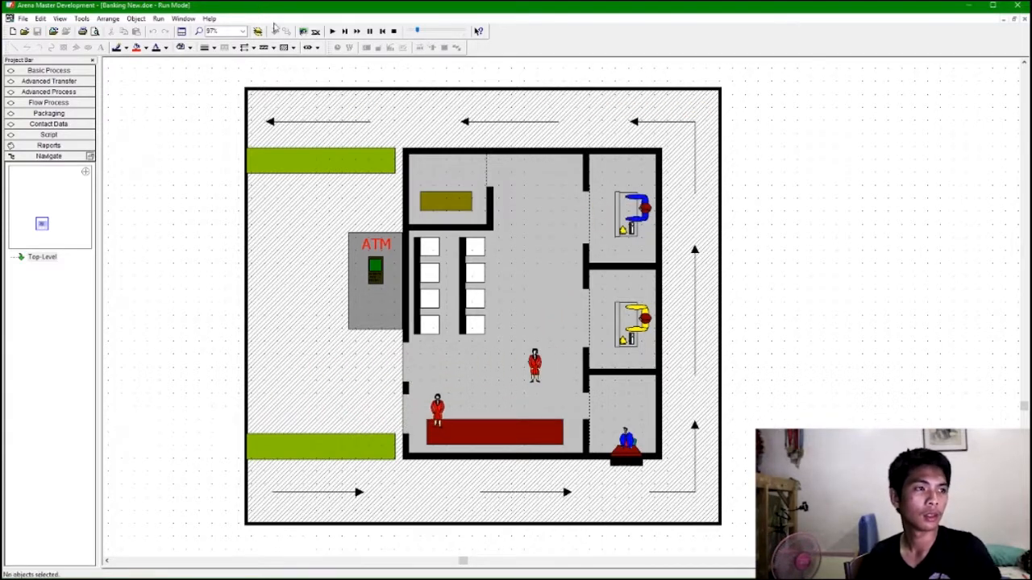
click(393, 31)
Set the Move to Teller Window route time to UNIF(3, 5).
scroll(551, 262, down, 5)
scroll(630, 186, down, 4)
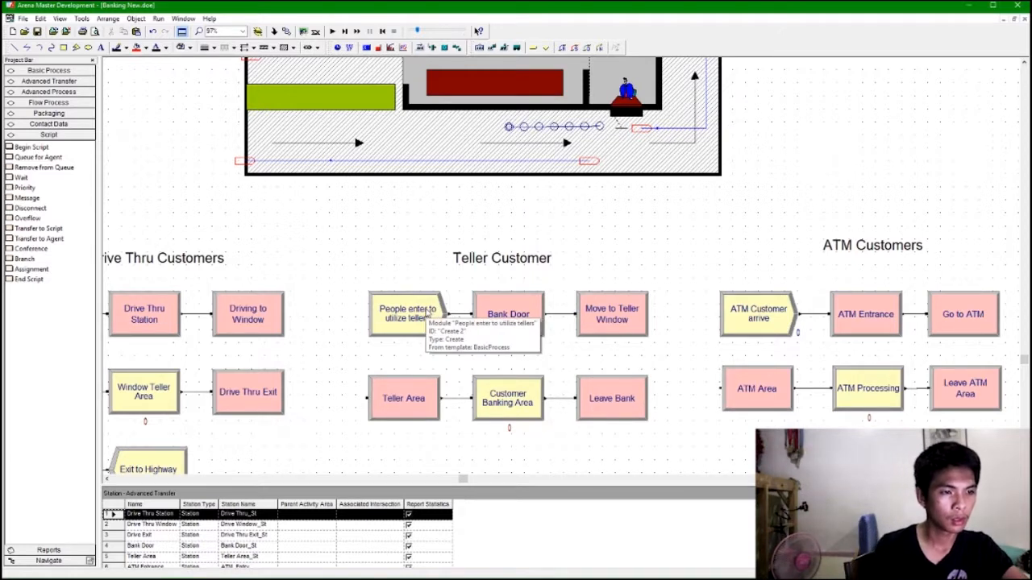
click(526, 329)
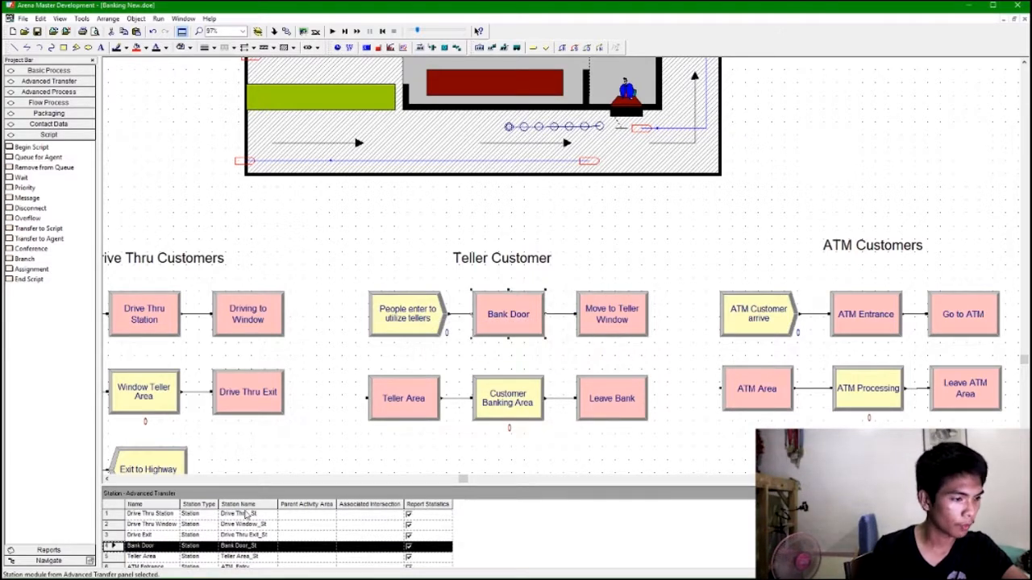
click(632, 322)
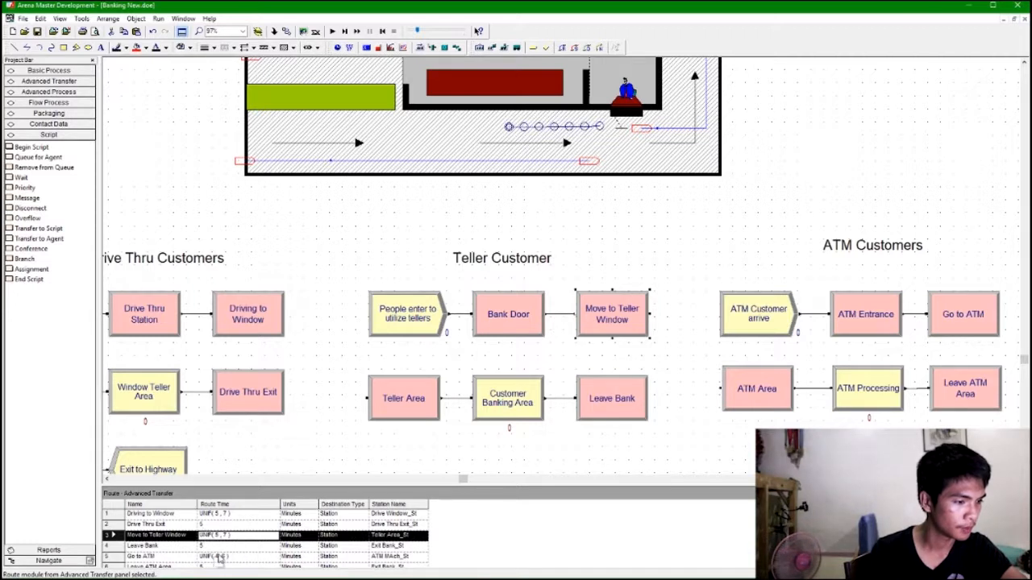
click(575, 557)
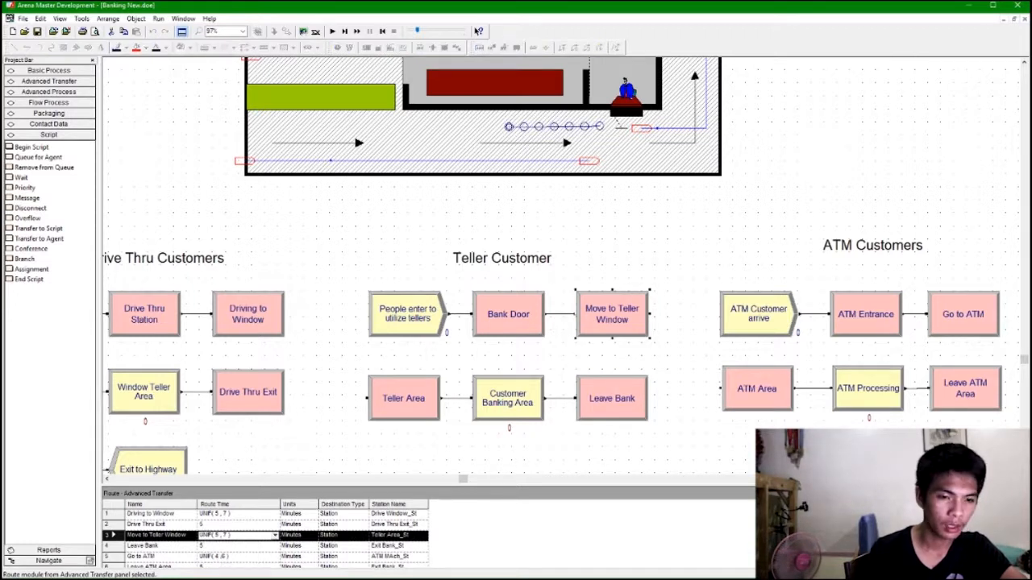
click(218, 518)
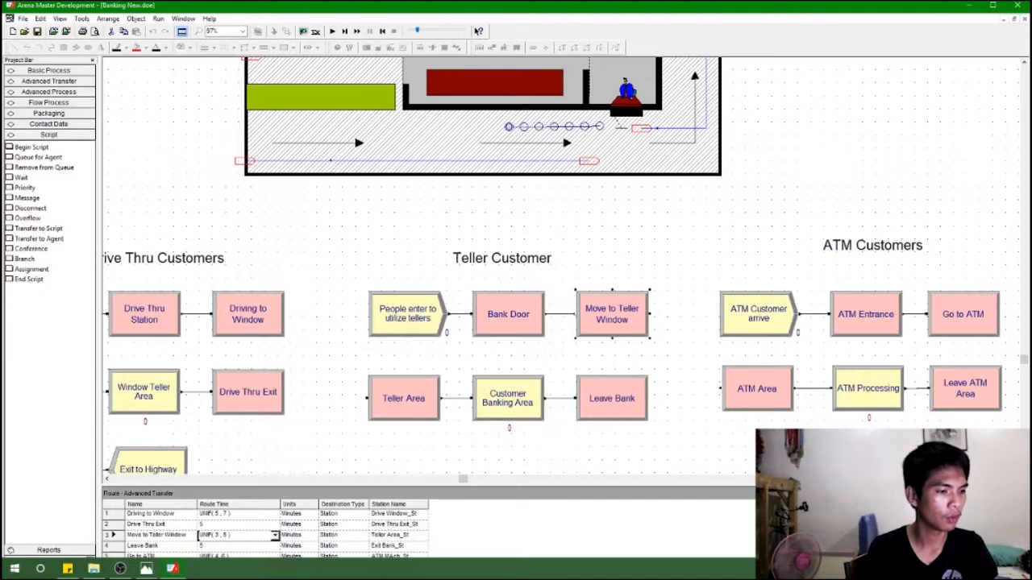
Run the simulation at a slower animation speed to watch the teller customers, then stop it.
key(F5)
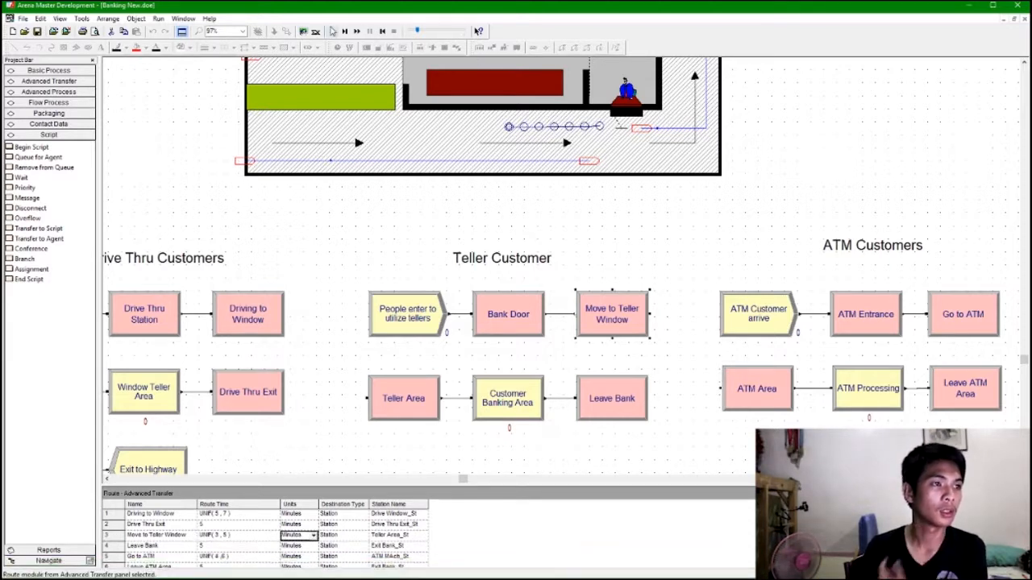
scroll(545, 250, up, 3)
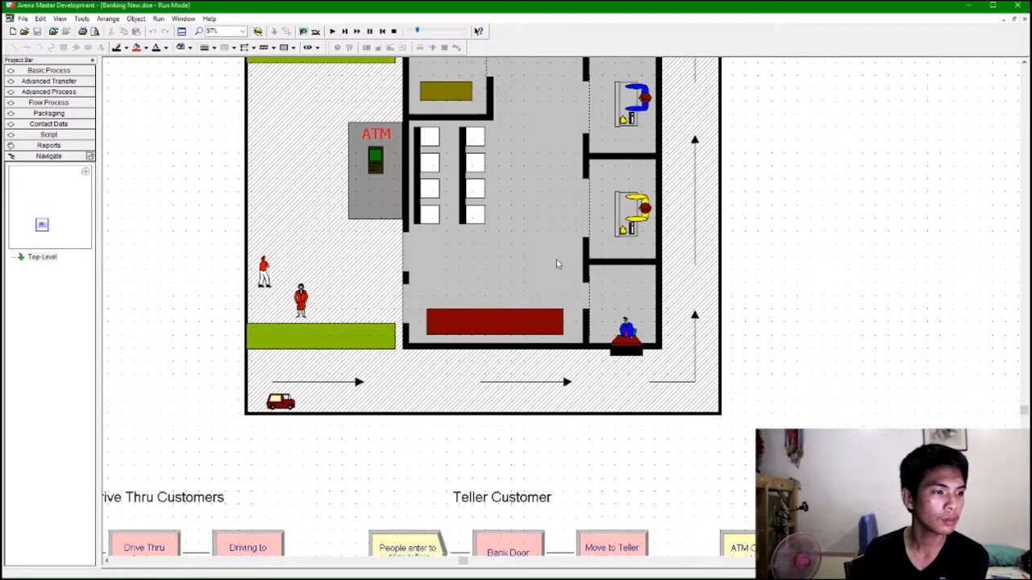
scroll(577, 328, down, 1)
scroll(577, 328, up, 1)
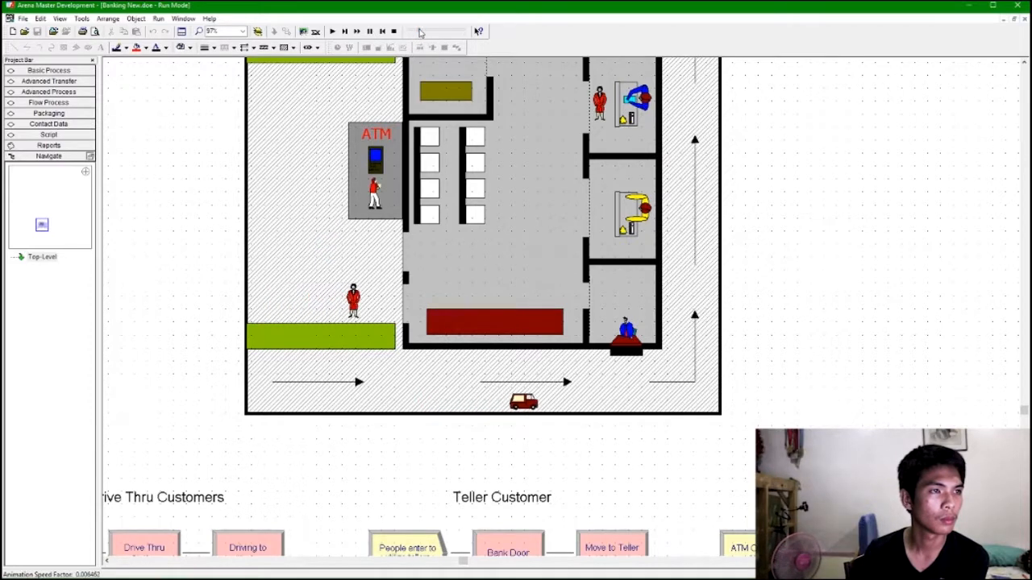
click(424, 31)
mouse_move(425, 32)
mouse_down()
mouse_move(436, 35)
mouse_move(426, 34)
mouse_up()
click(394, 31)
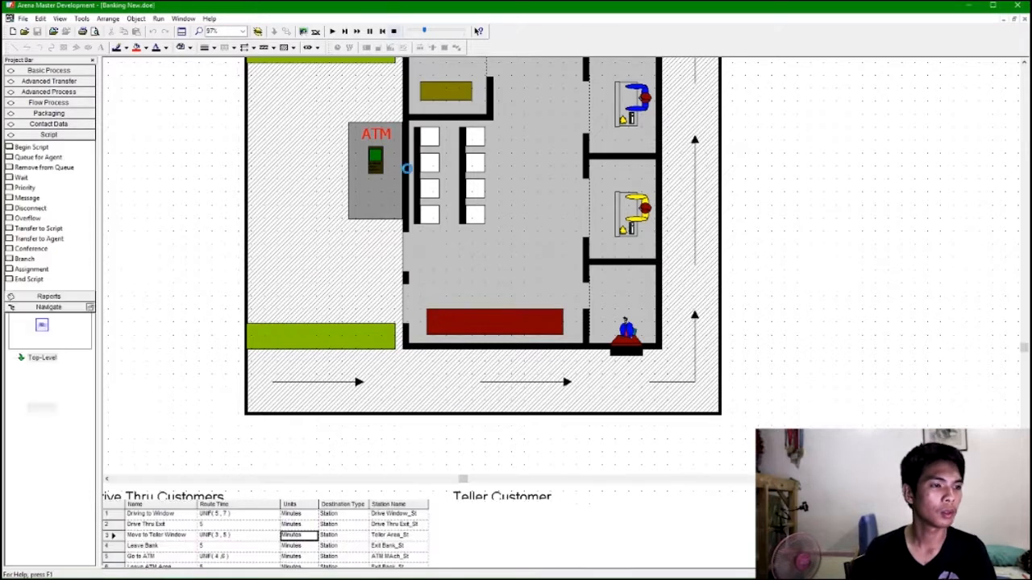
Set the Move to Teller Window route time to UNIF(1, 3).
click(219, 536)
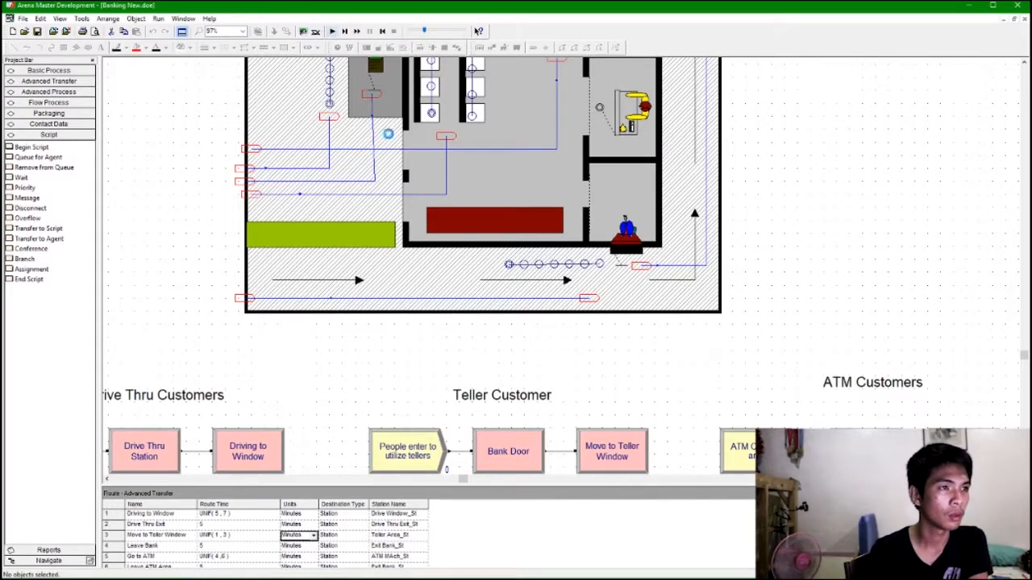
Run the simulation, adjusting the animation speed while watching the customers and cars, then stop it.
scroll(495, 279, up, 3)
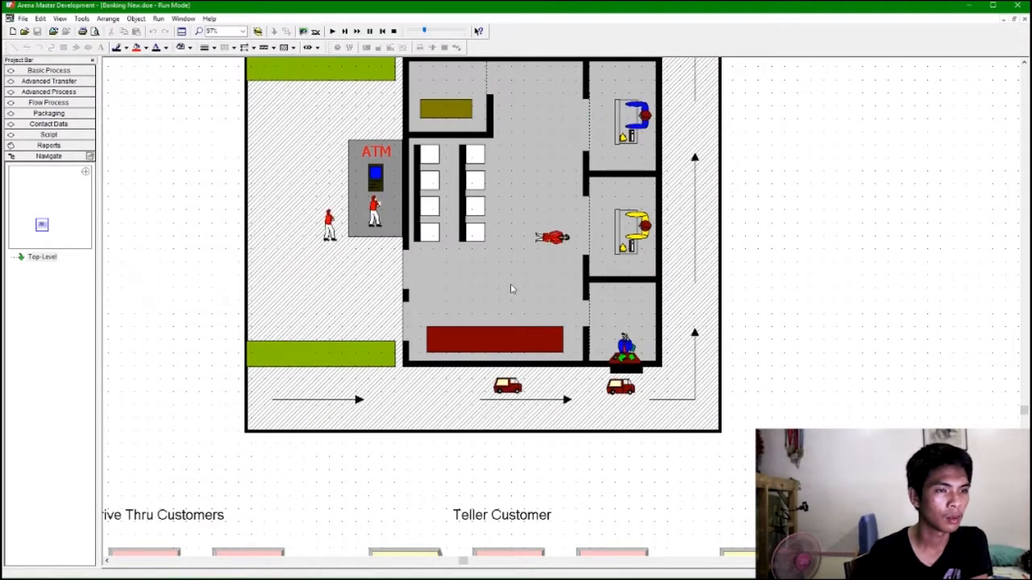
drag(425, 31, 418, 33)
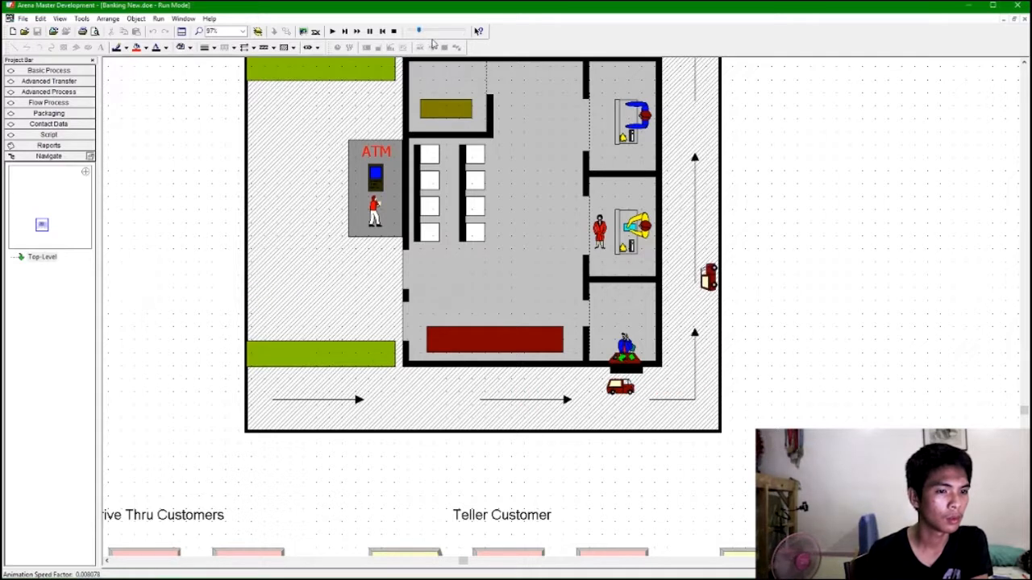
scroll(772, 274, up, 2)
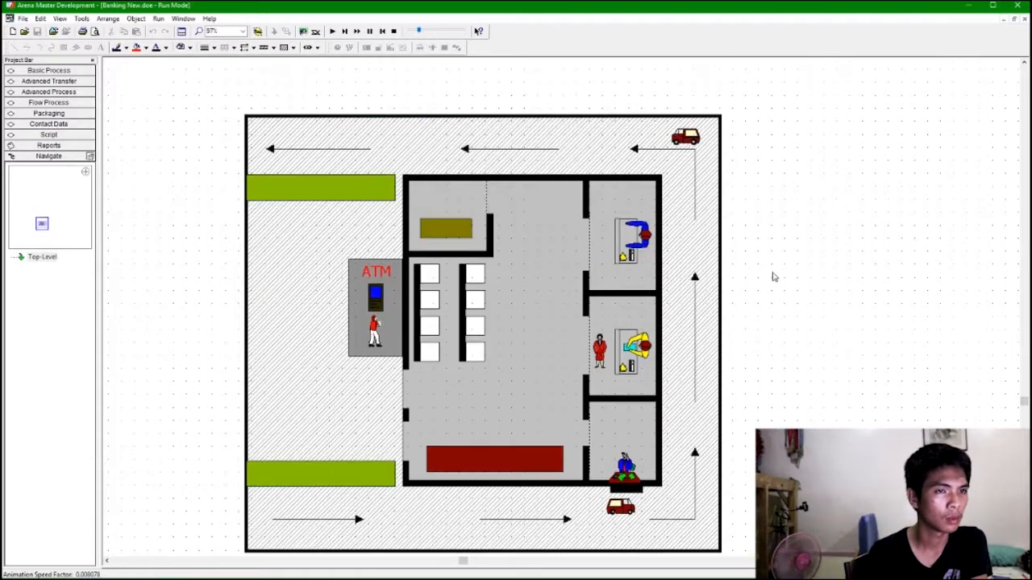
scroll(776, 278, down, 1)
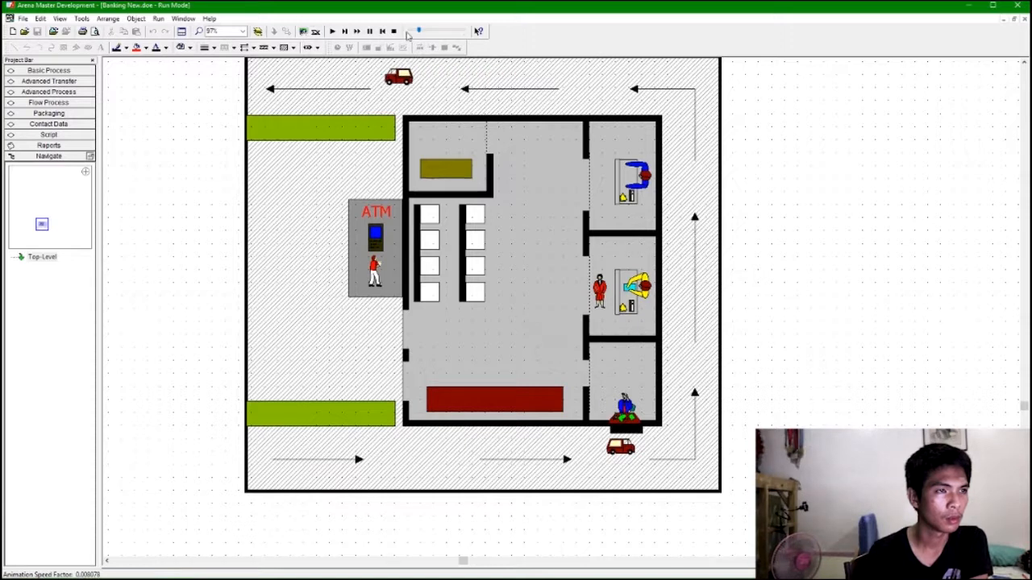
drag(419, 33, 430, 36)
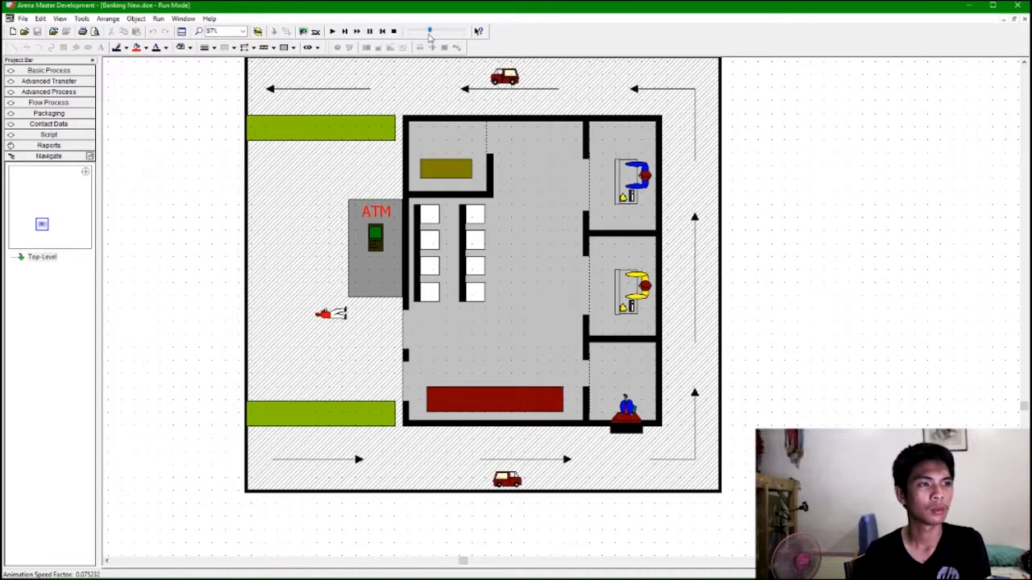
click(394, 31)
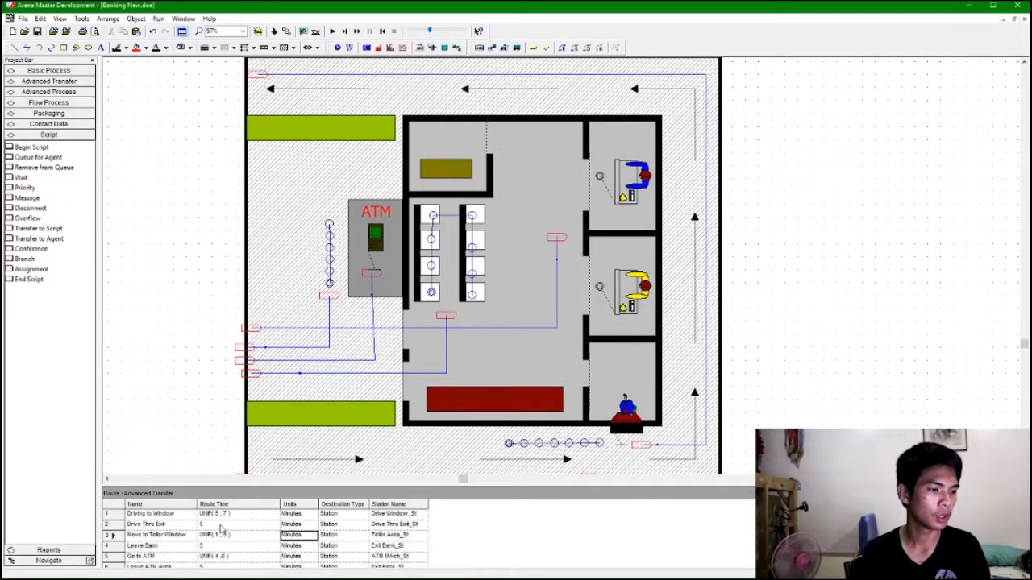
Set the Move to Teller Window route time to UNIF(5, 73).
click(216, 536)
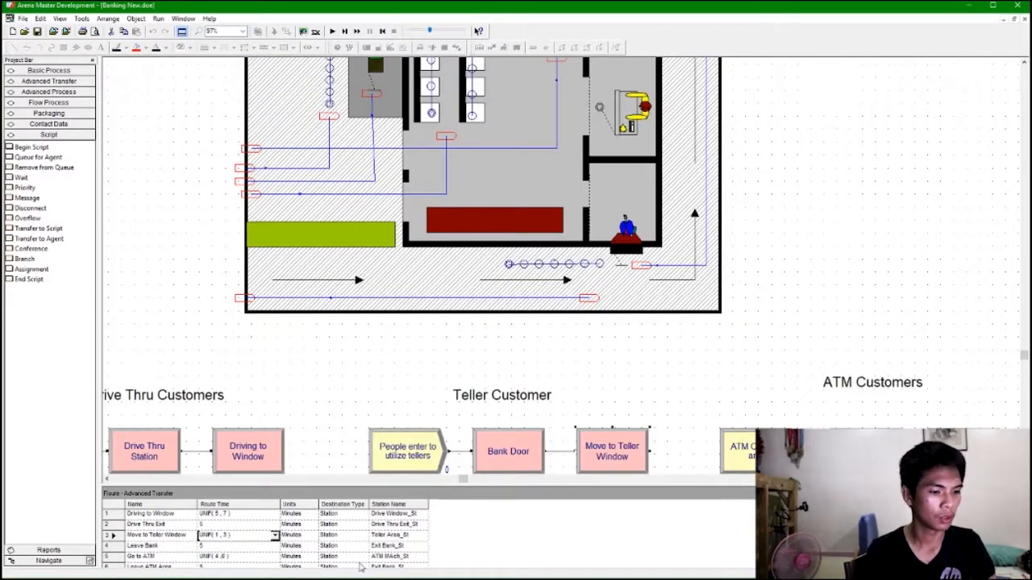
text(7)
key(Tab)
scroll(748, 355, up, 3)
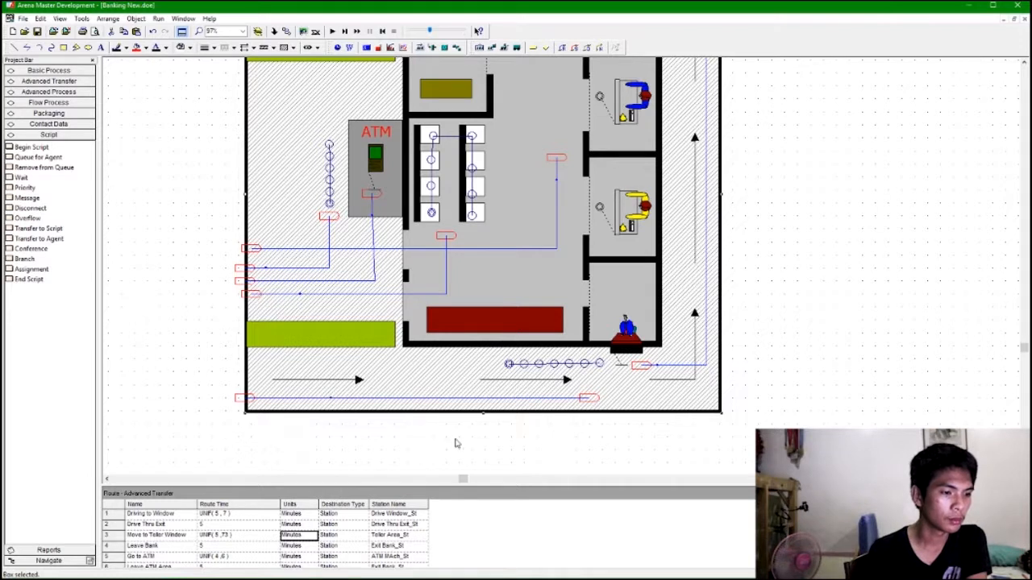
scroll(455, 444, up, 4)
scroll(768, 330, down, 4)
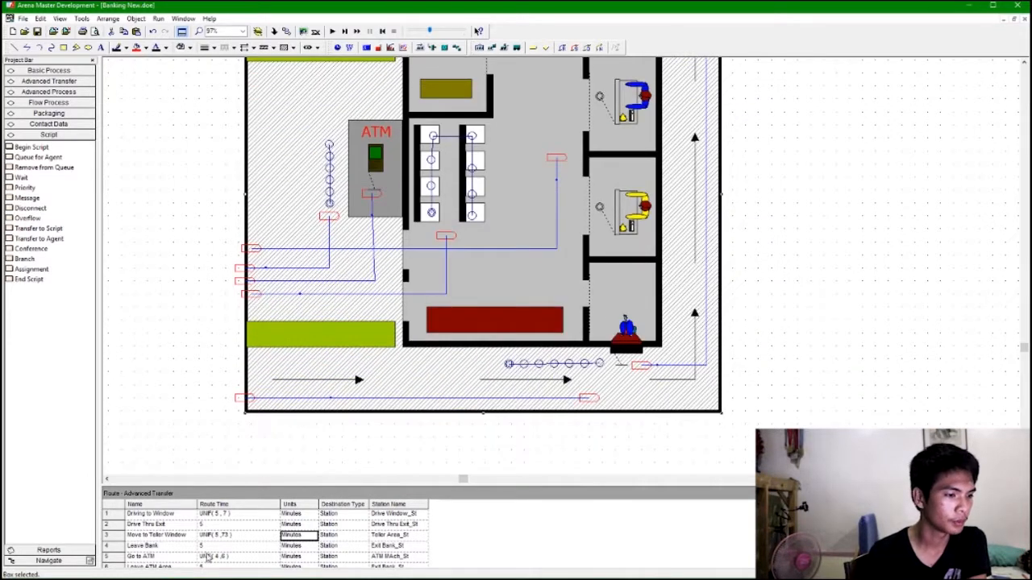
click(513, 554)
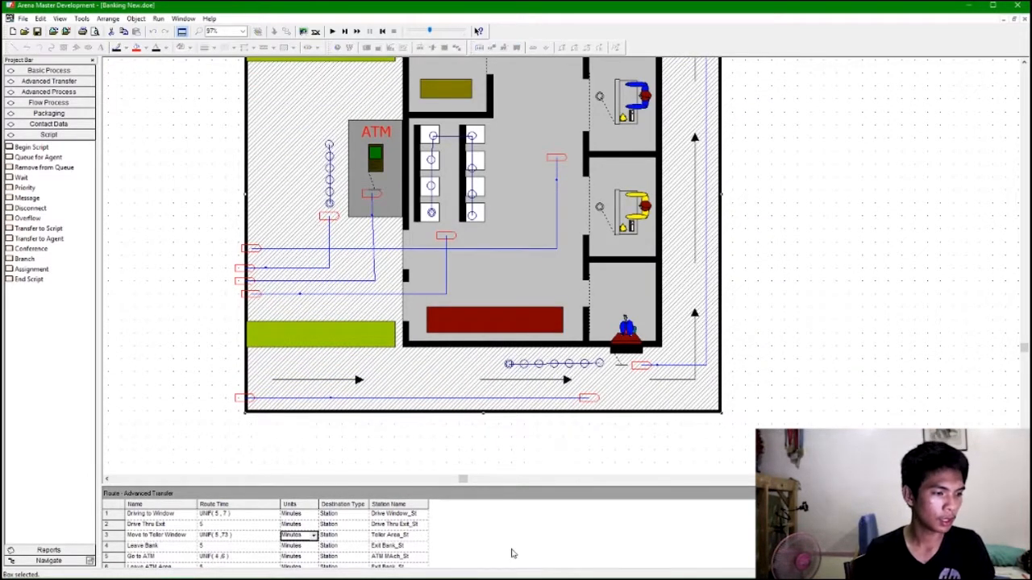
Set the Drive Thru Exit route time to 10 minutes.
click(203, 524)
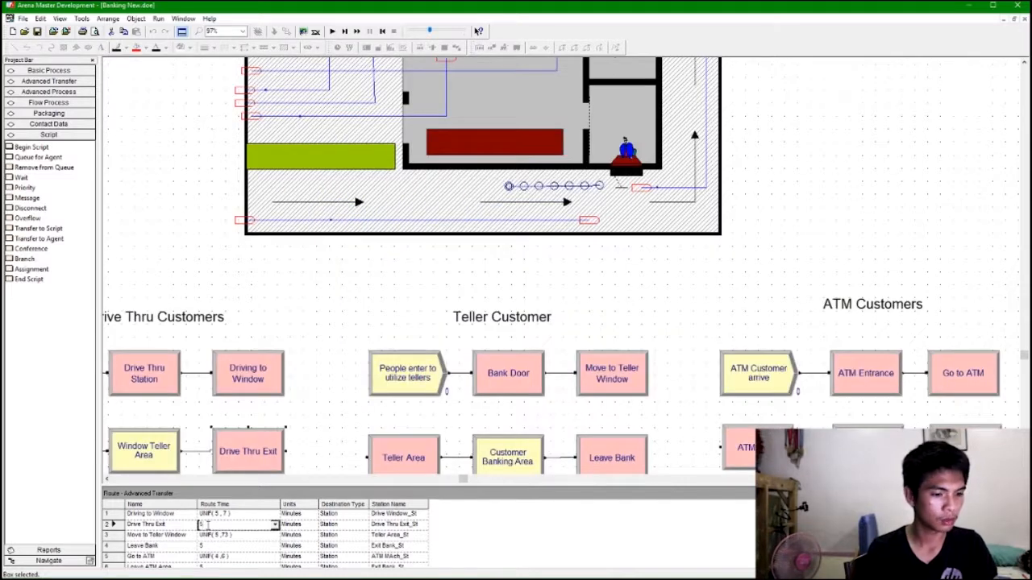
key(Tab)
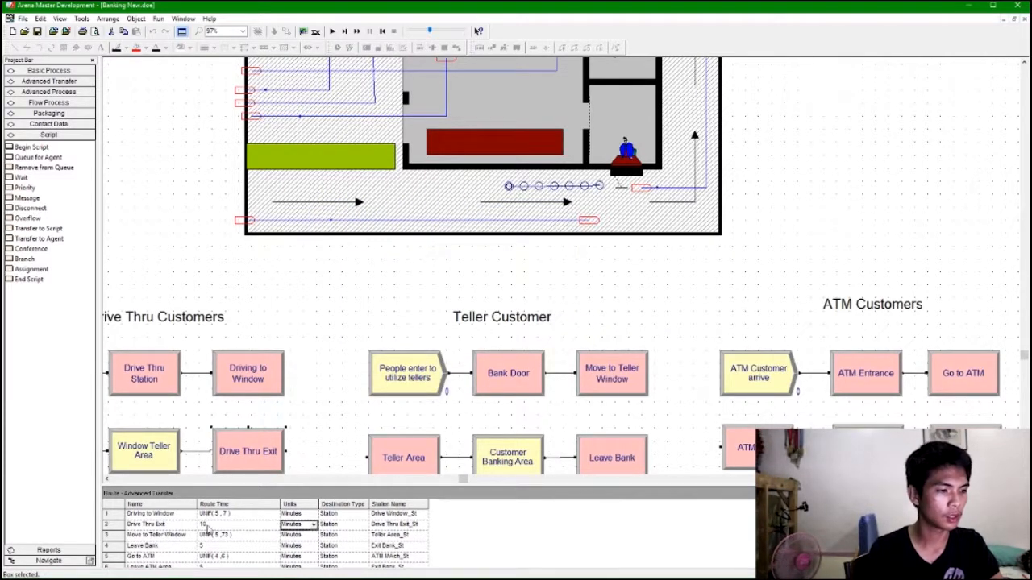
scroll(447, 375, up, 2)
scroll(450, 369, up, 3)
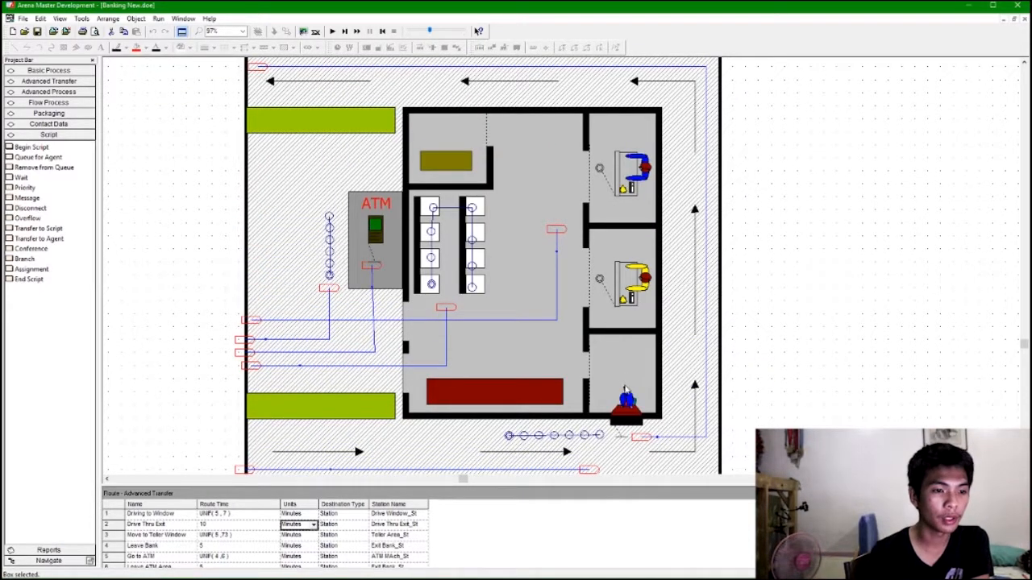
scroll(848, 395, down, 2)
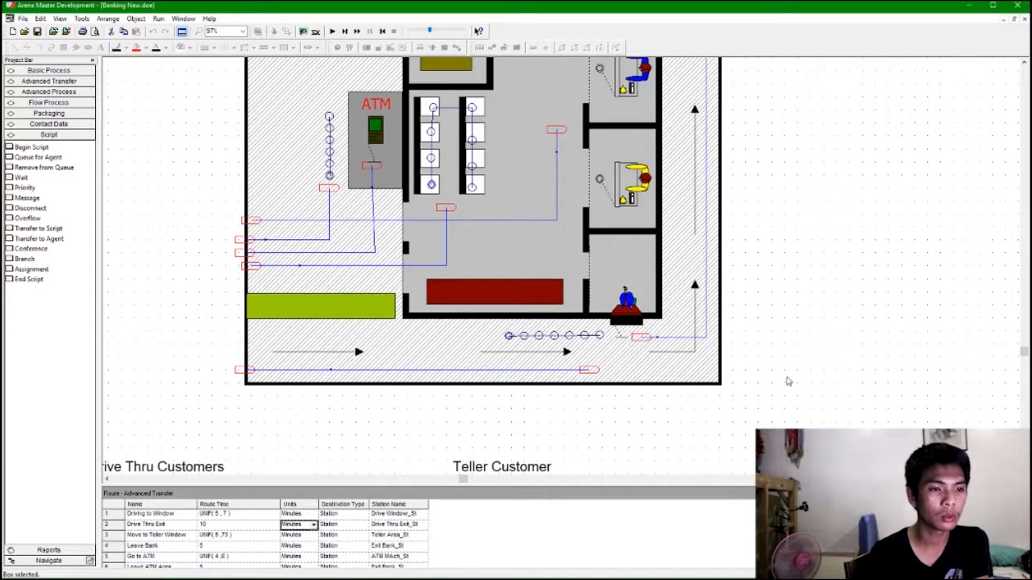
scroll(786, 380, up, 1)
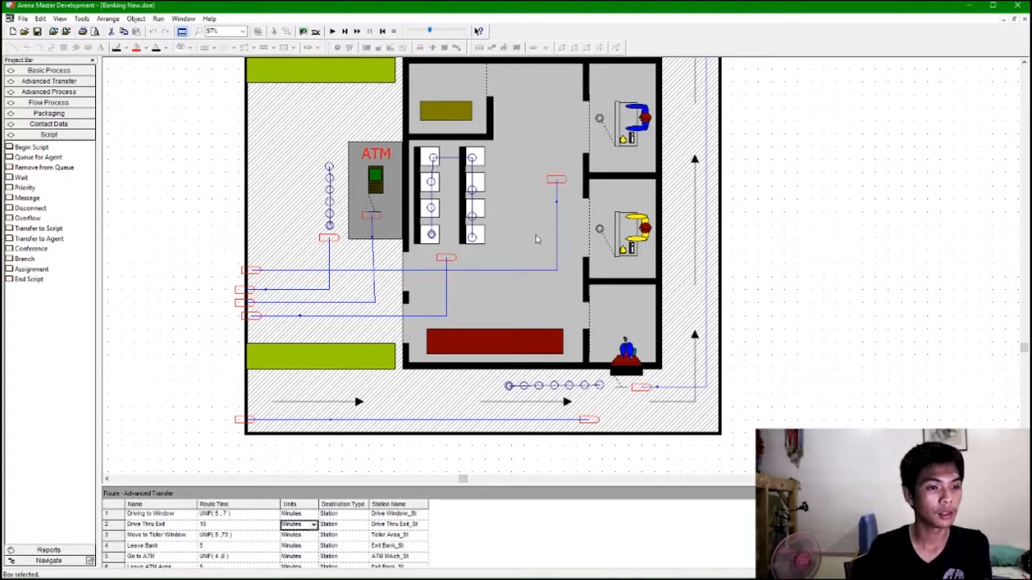
Run the simulation at a faster animation speed and open the results report when it completes.
scroll(804, 309, down, 5)
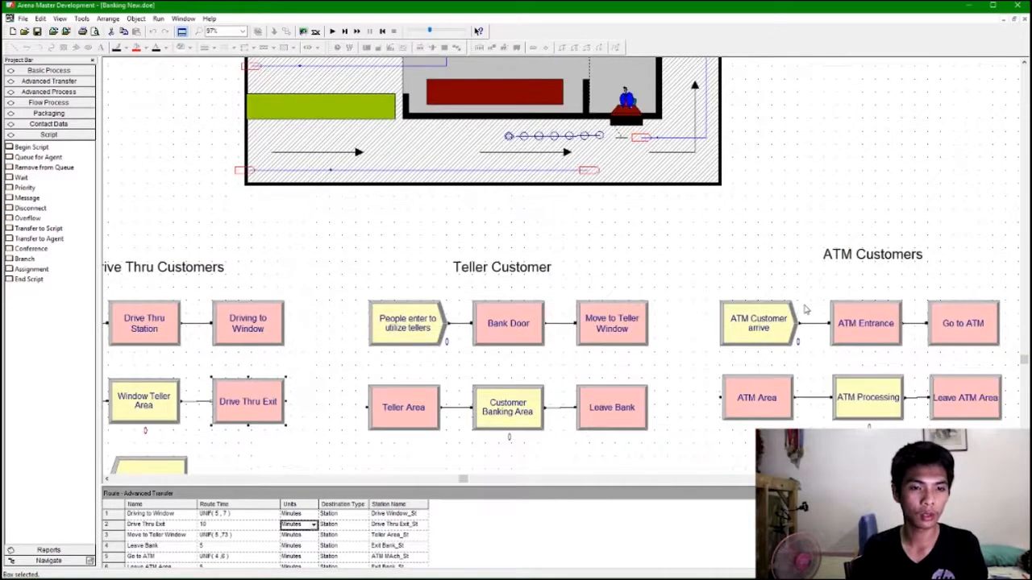
scroll(805, 311, up, 6)
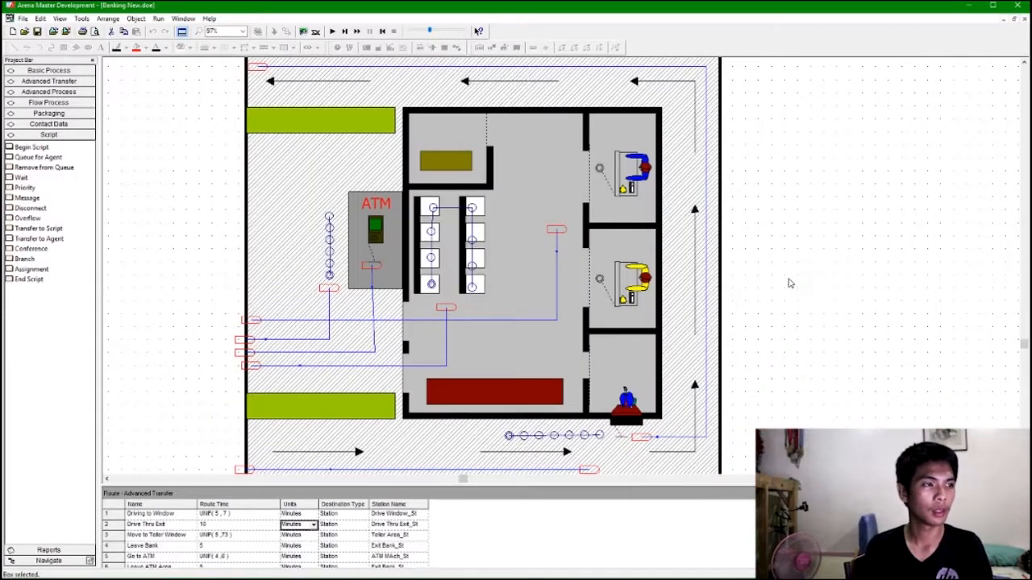
scroll(790, 283, down, 1)
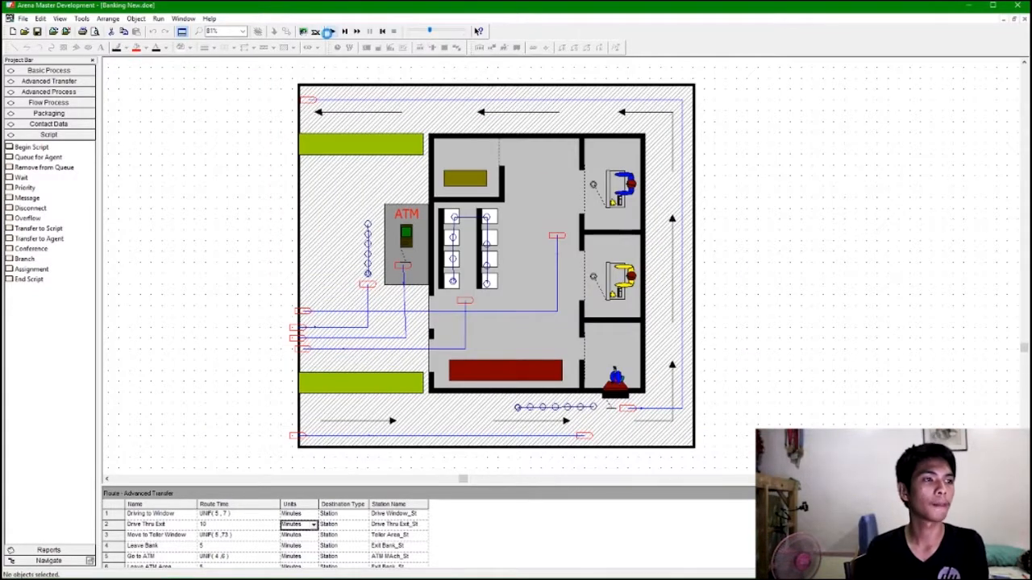
click(328, 32)
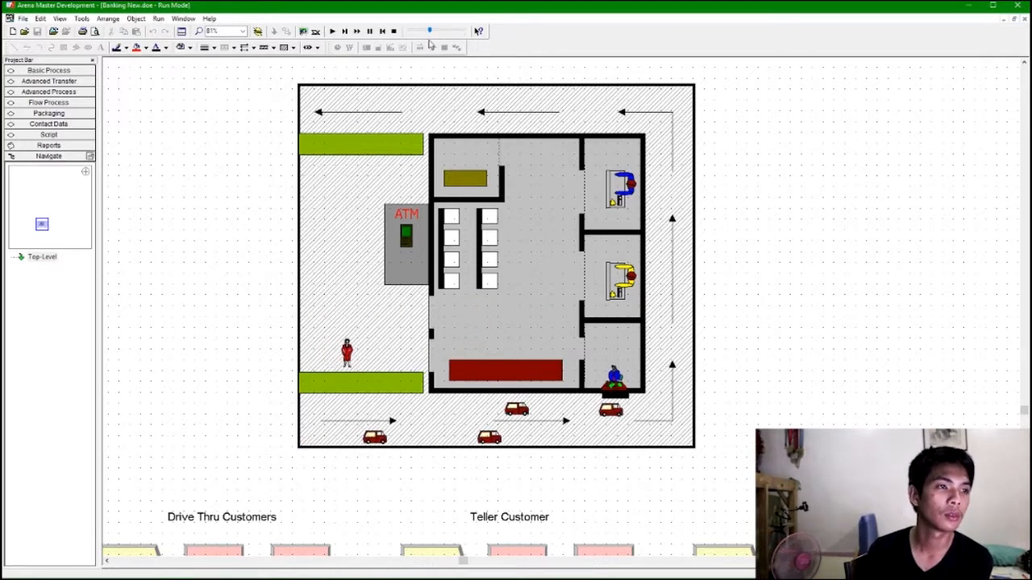
drag(429, 30, 439, 33)
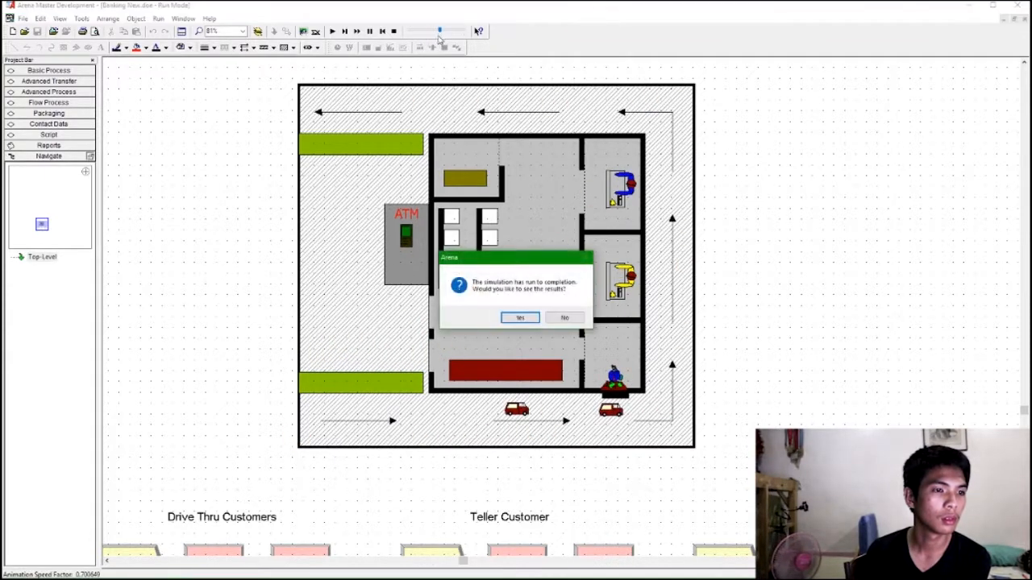
click(519, 318)
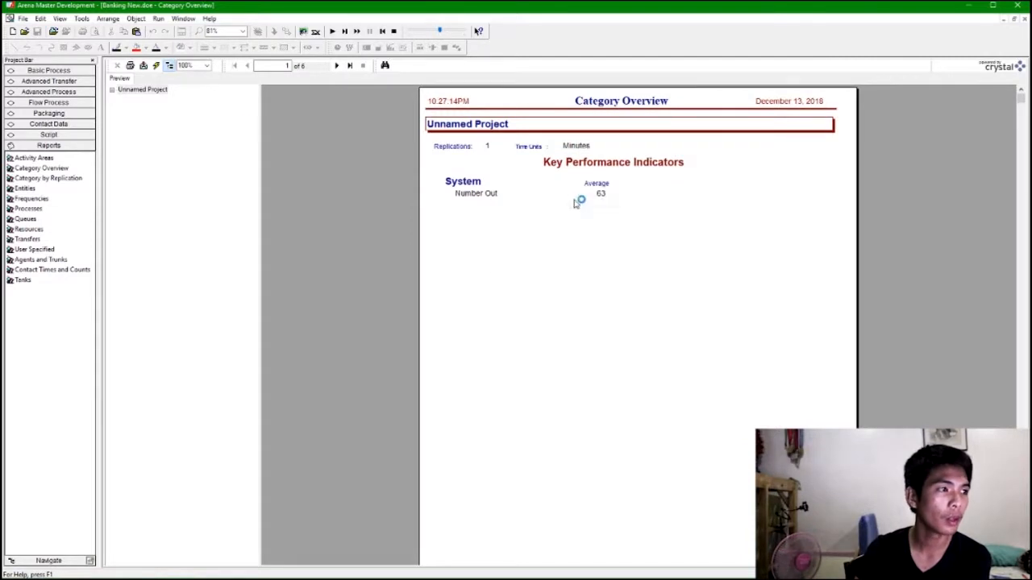
Browse the report's entity time categories and each resource's Total Number Seized results.
click(113, 91)
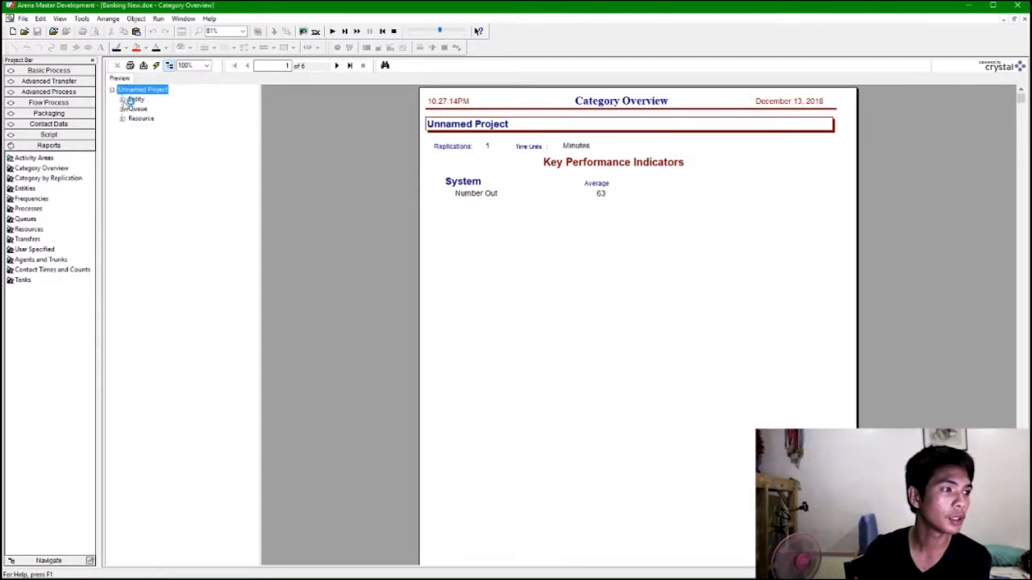
click(121, 99)
click(132, 109)
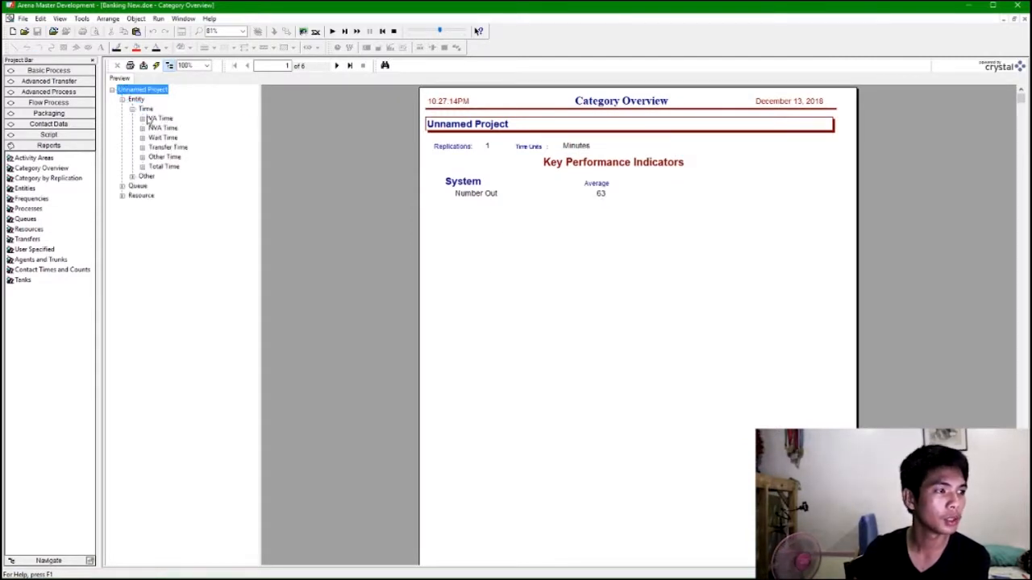
click(152, 119)
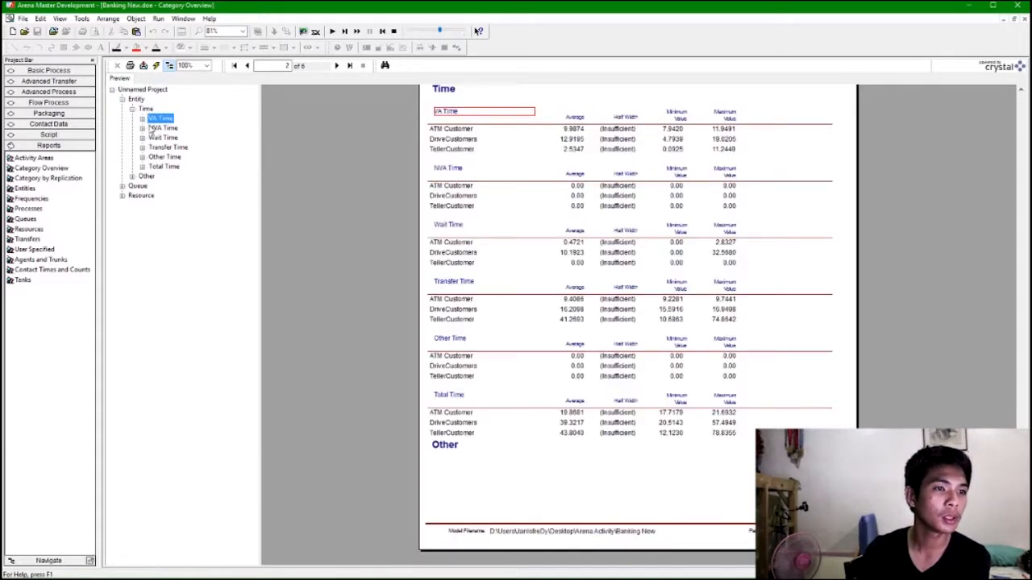
click(123, 196)
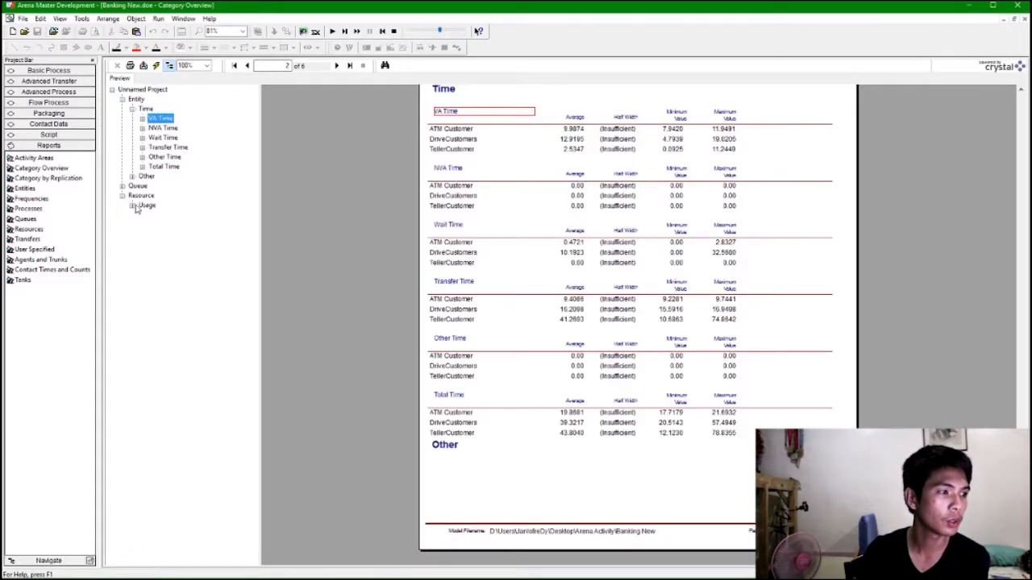
click(133, 206)
click(143, 254)
click(169, 263)
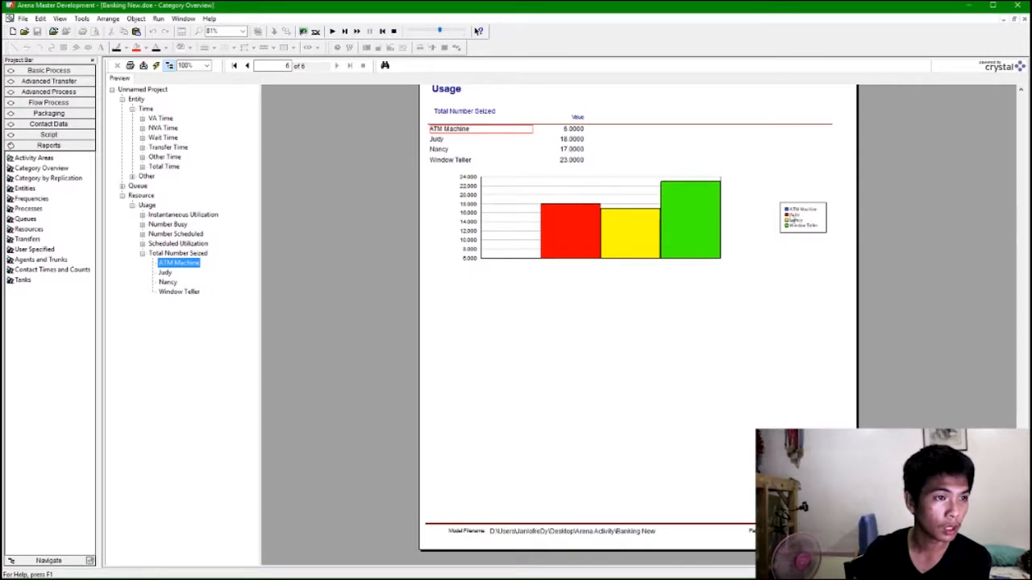
click(164, 273)
click(167, 282)
click(173, 292)
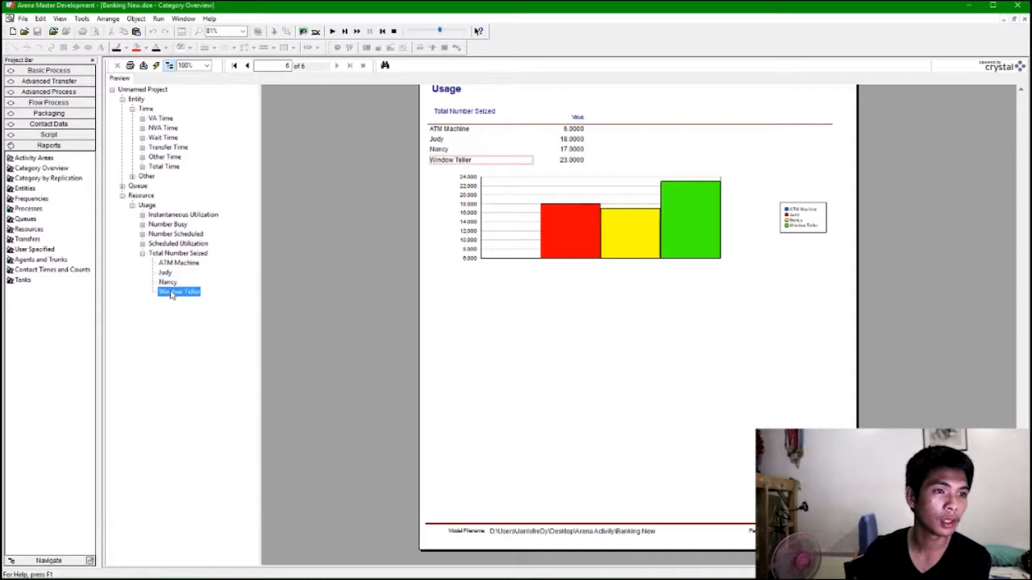
Examine the resources' scheduled utilization, number scheduled, number busy and instantaneous utilization results.
scroll(627, 257, up, 2)
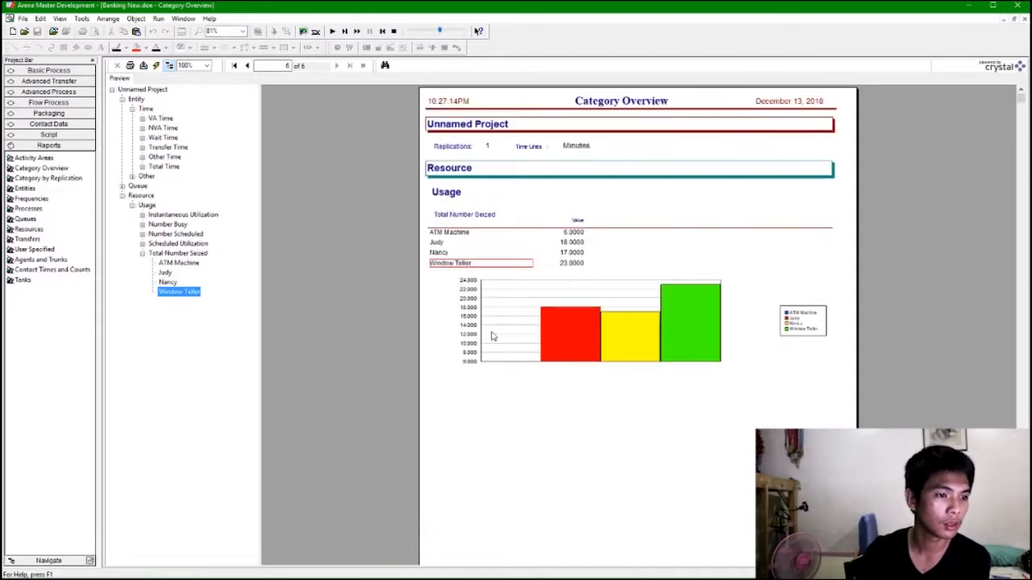
click(143, 244)
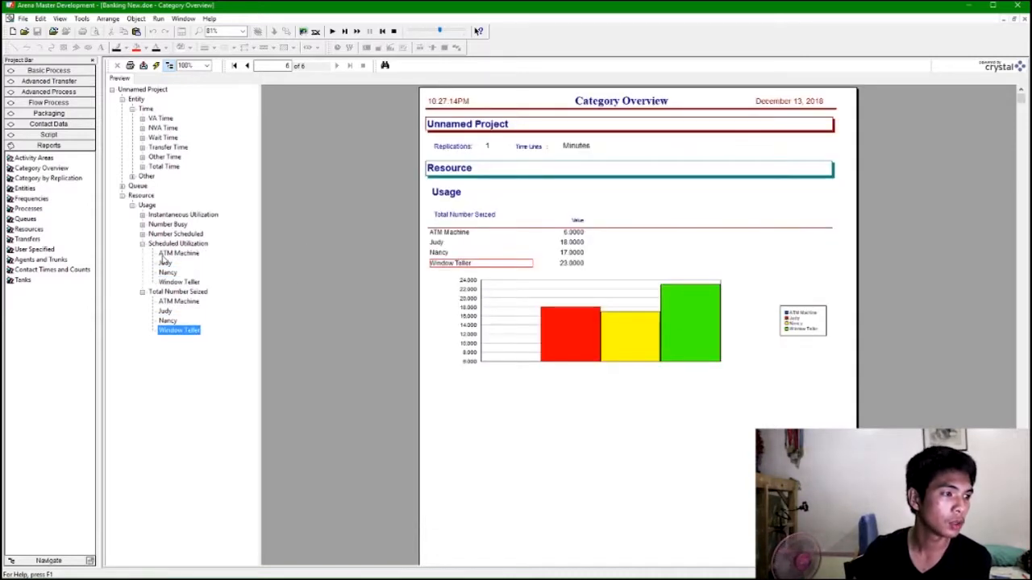
click(164, 254)
click(171, 272)
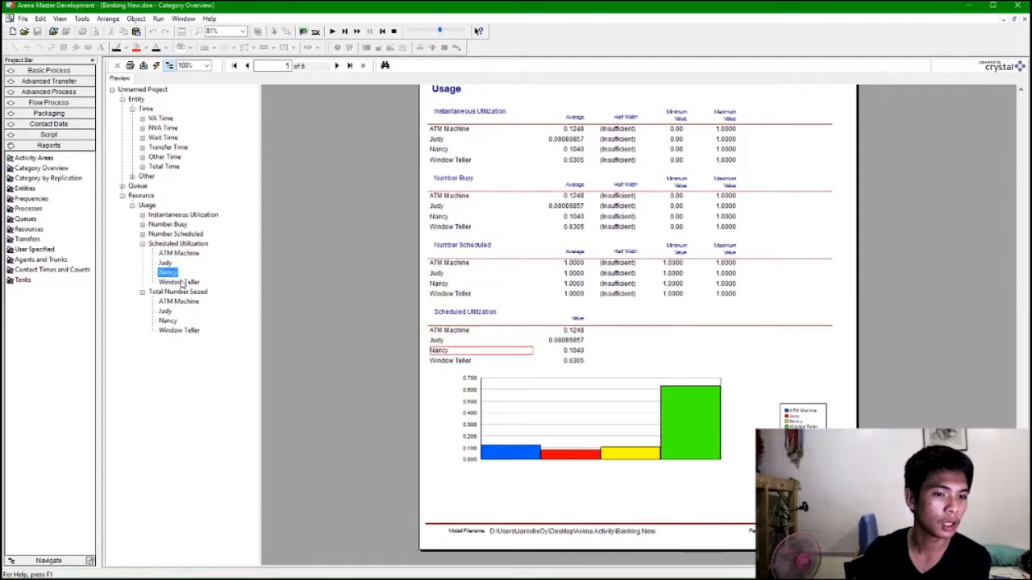
click(181, 282)
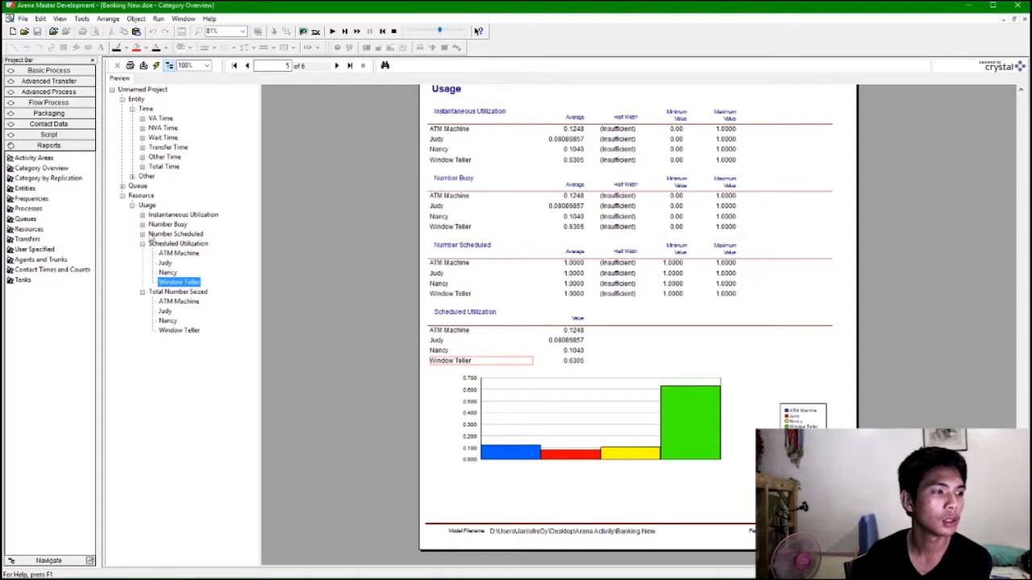
click(144, 233)
click(157, 225)
click(142, 224)
click(143, 215)
Review the waiting time results for the ATM, customer banking and window teller queues.
click(123, 186)
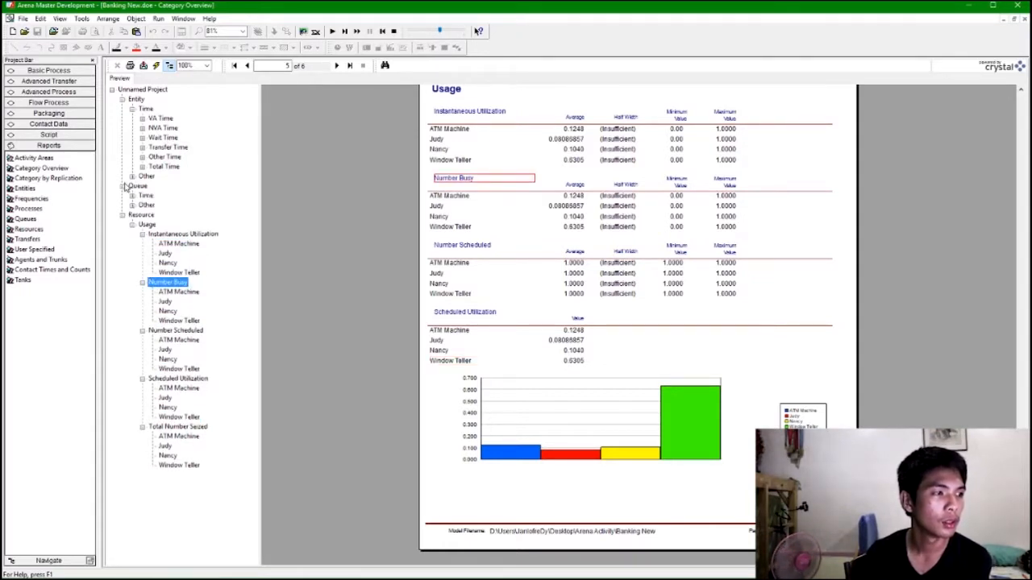
click(132, 195)
click(132, 214)
click(143, 205)
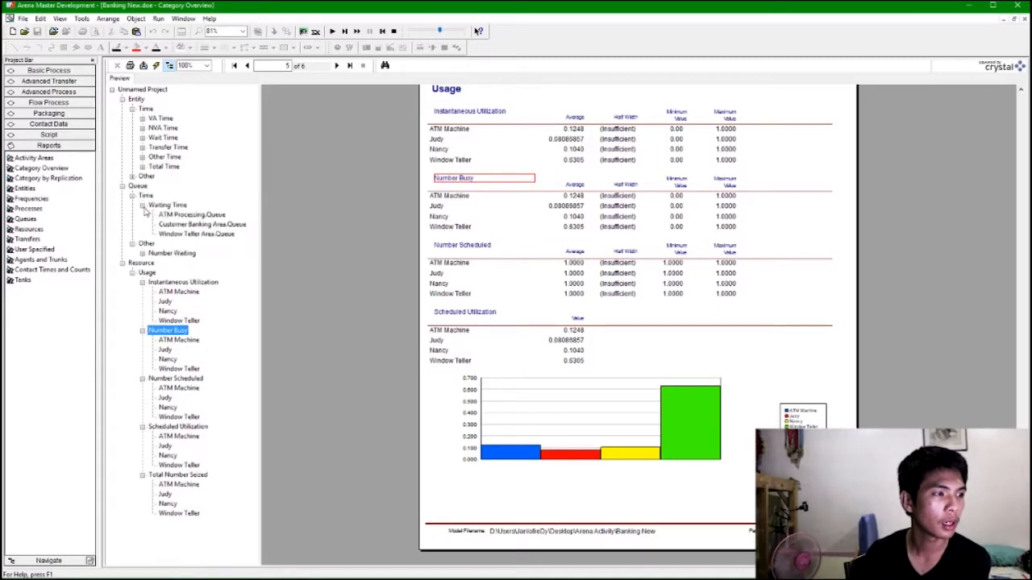
click(185, 215)
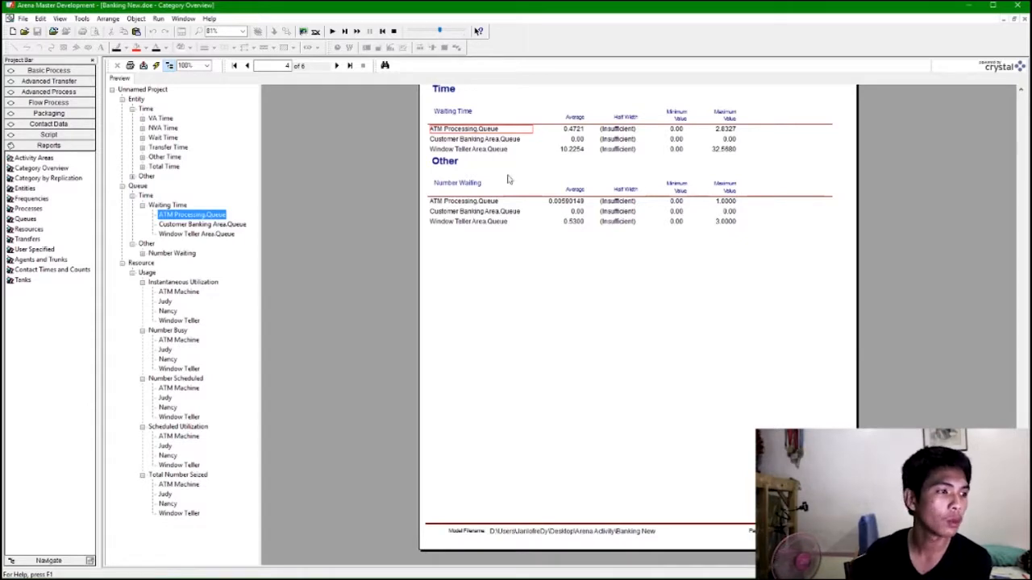
click(217, 226)
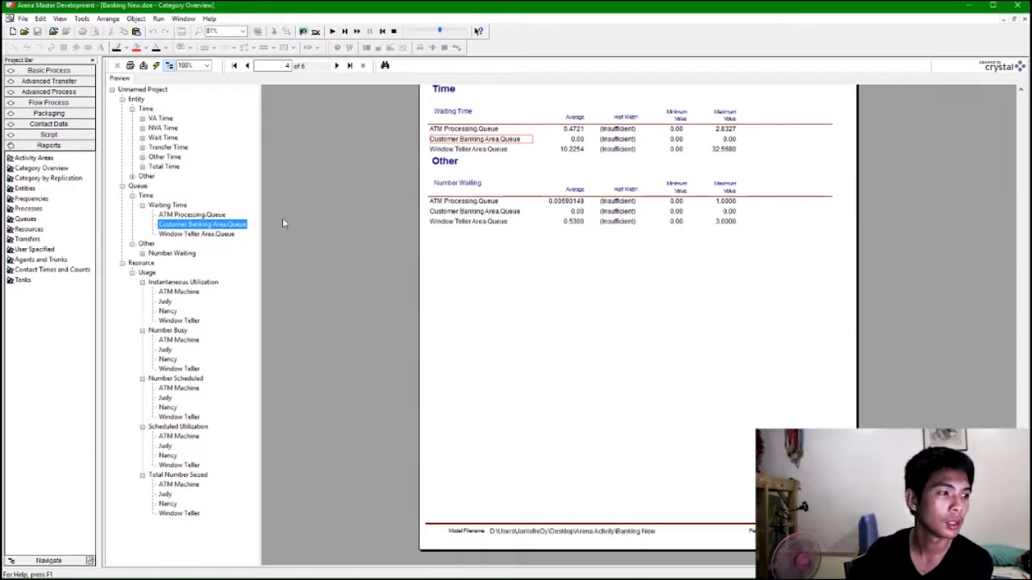
click(216, 235)
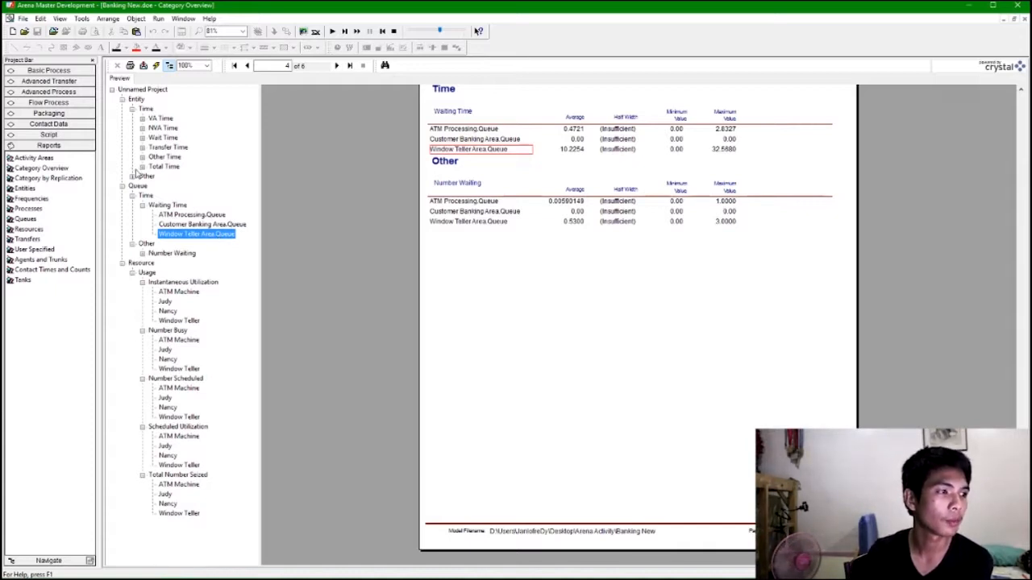
Review each entity type's WIP, Number In, Number Out and Total Time results.
click(133, 176)
click(142, 205)
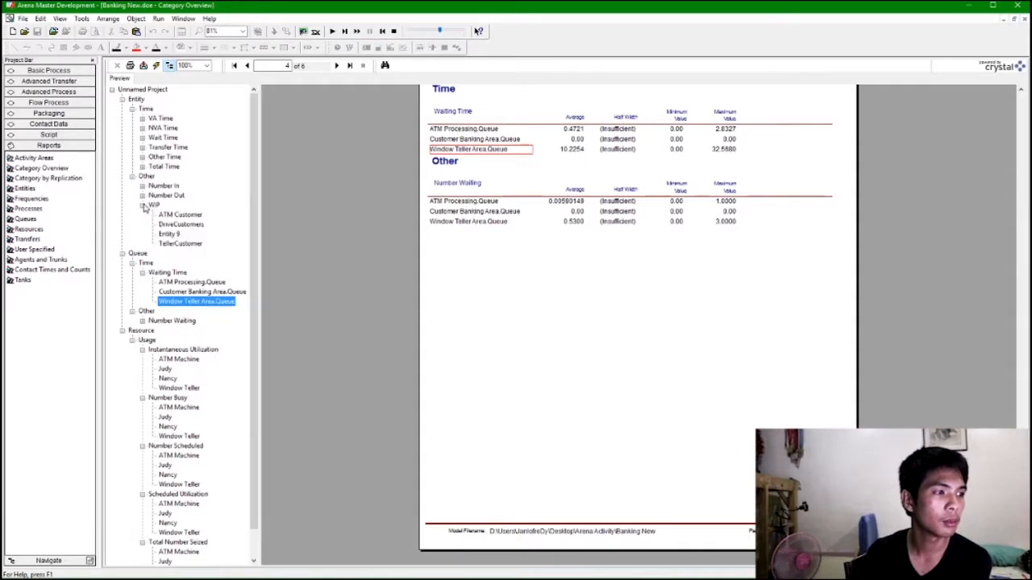
click(154, 206)
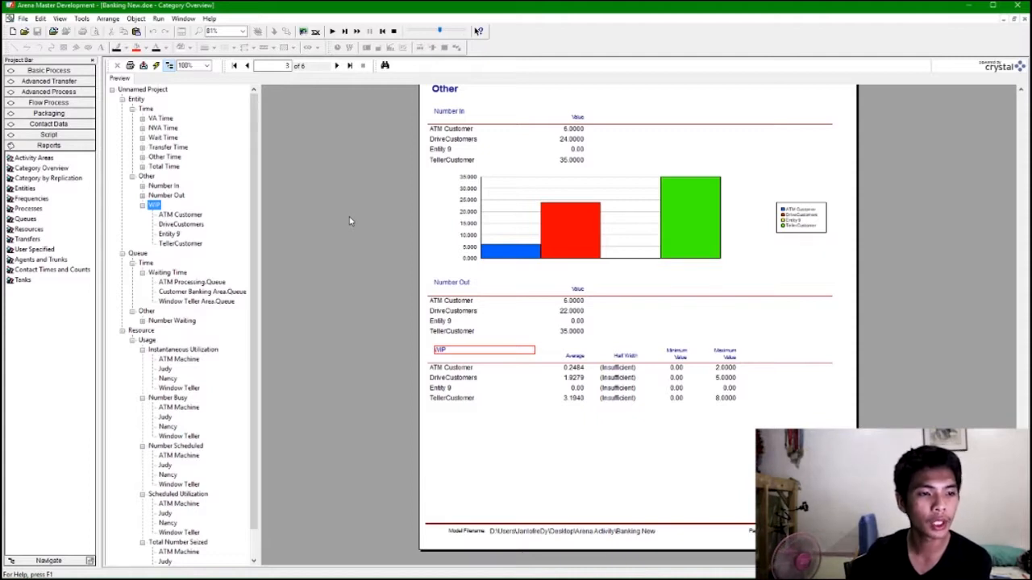
click(180, 243)
click(169, 234)
click(181, 224)
click(179, 215)
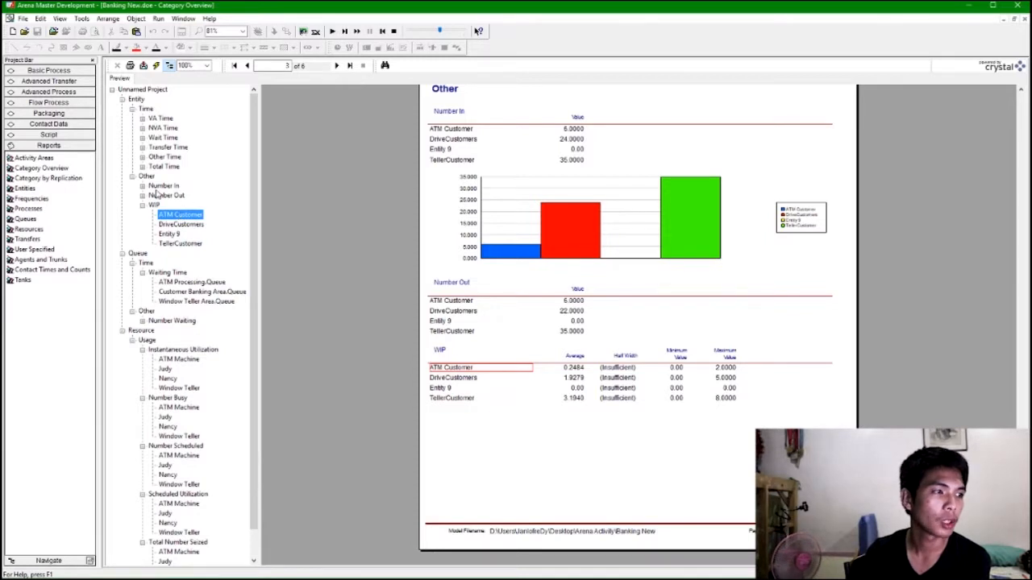
click(165, 195)
click(142, 186)
click(142, 166)
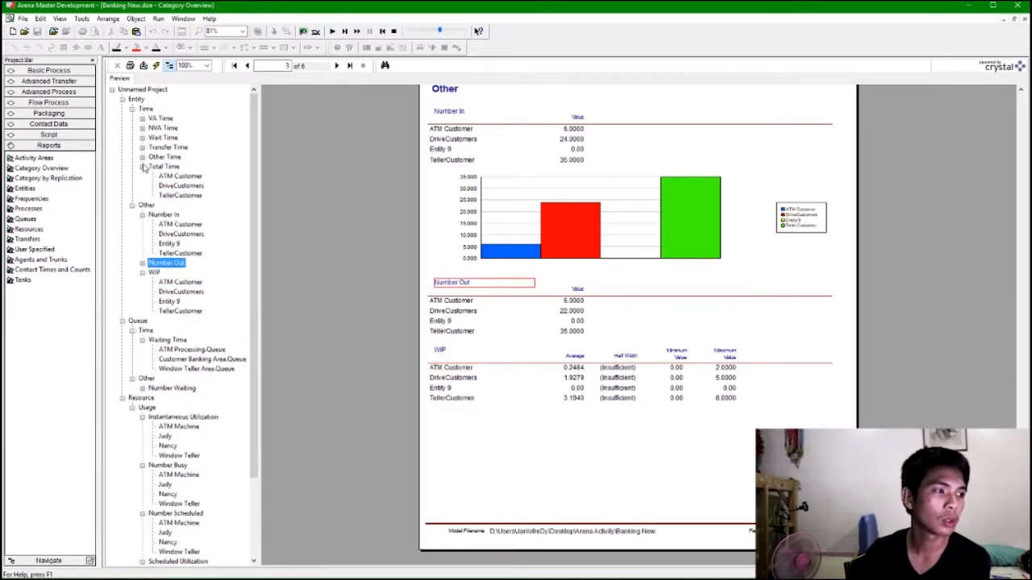
click(169, 176)
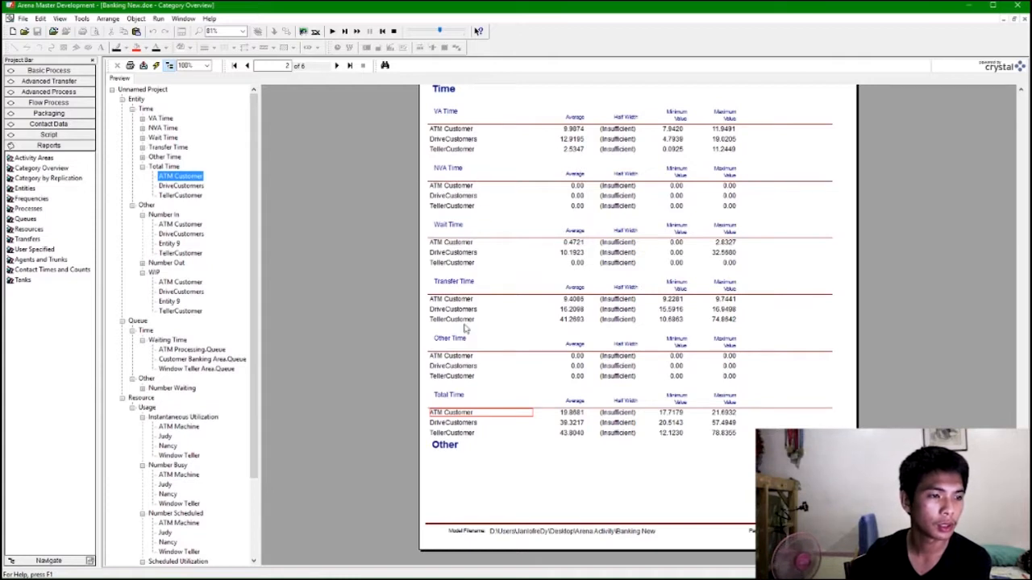
click(182, 196)
click(184, 187)
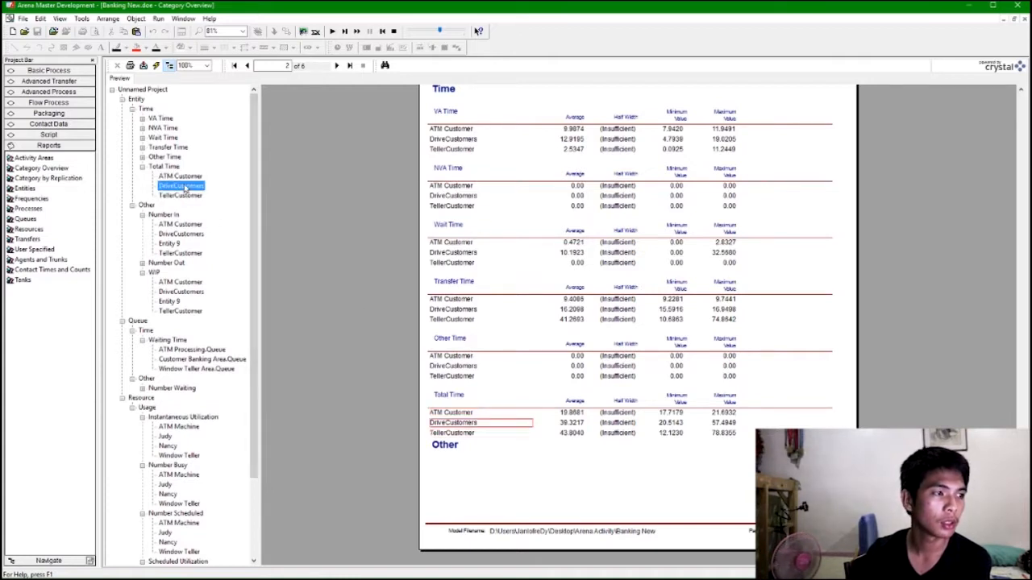
Expand the remaining entity time categories in the report tree to inspect their entries.
click(142, 157)
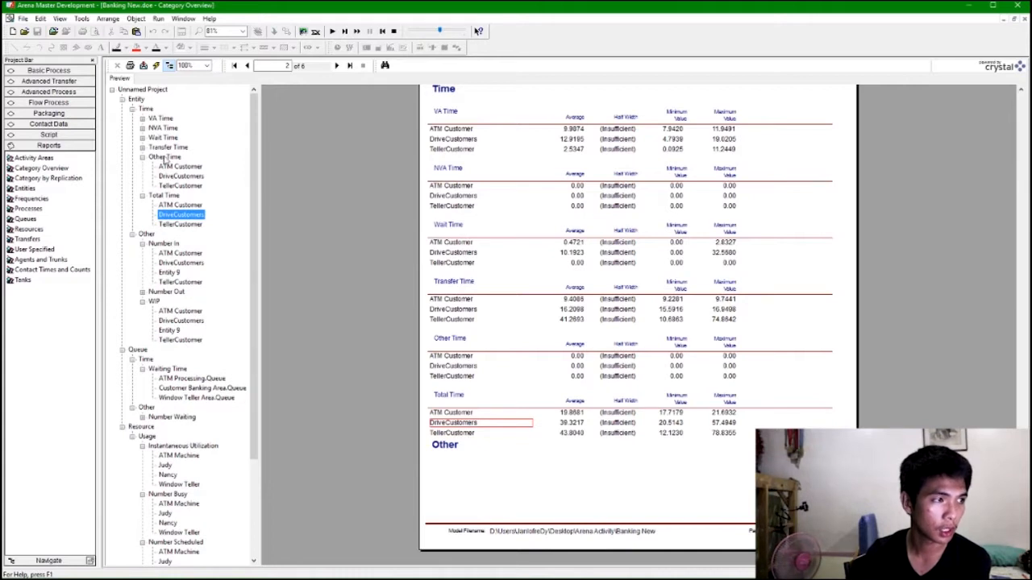
click(142, 148)
click(143, 137)
click(143, 128)
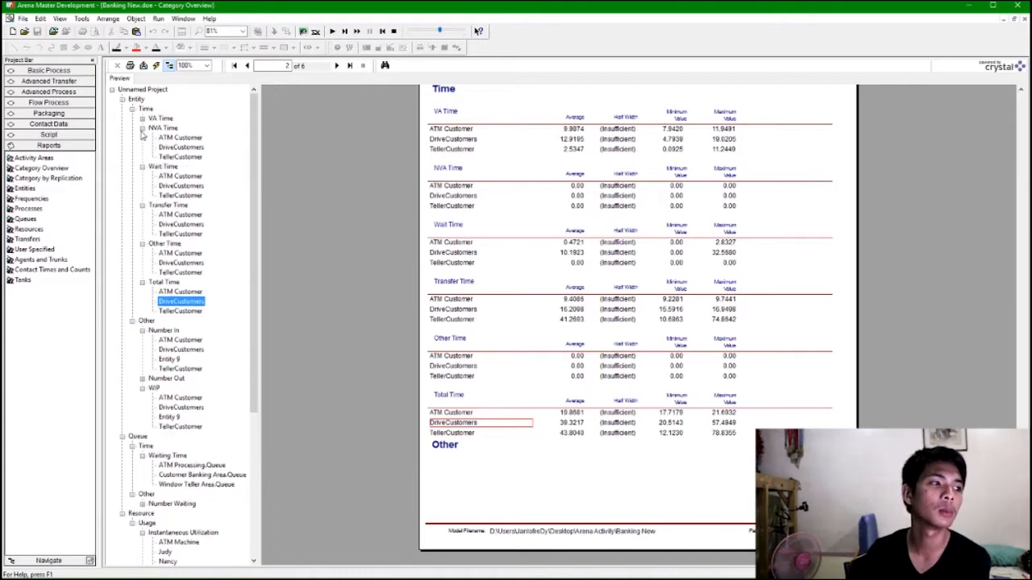
click(143, 118)
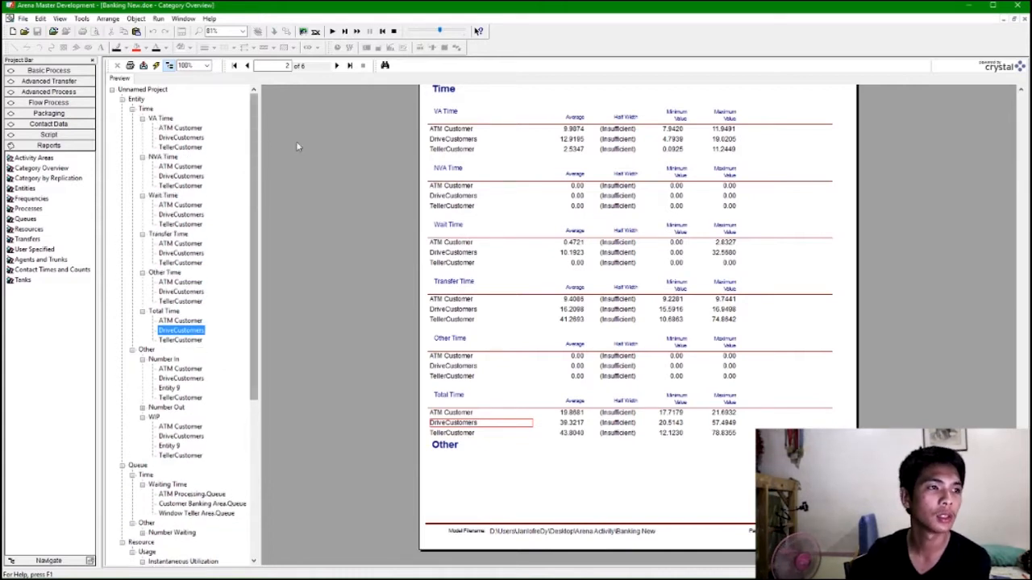